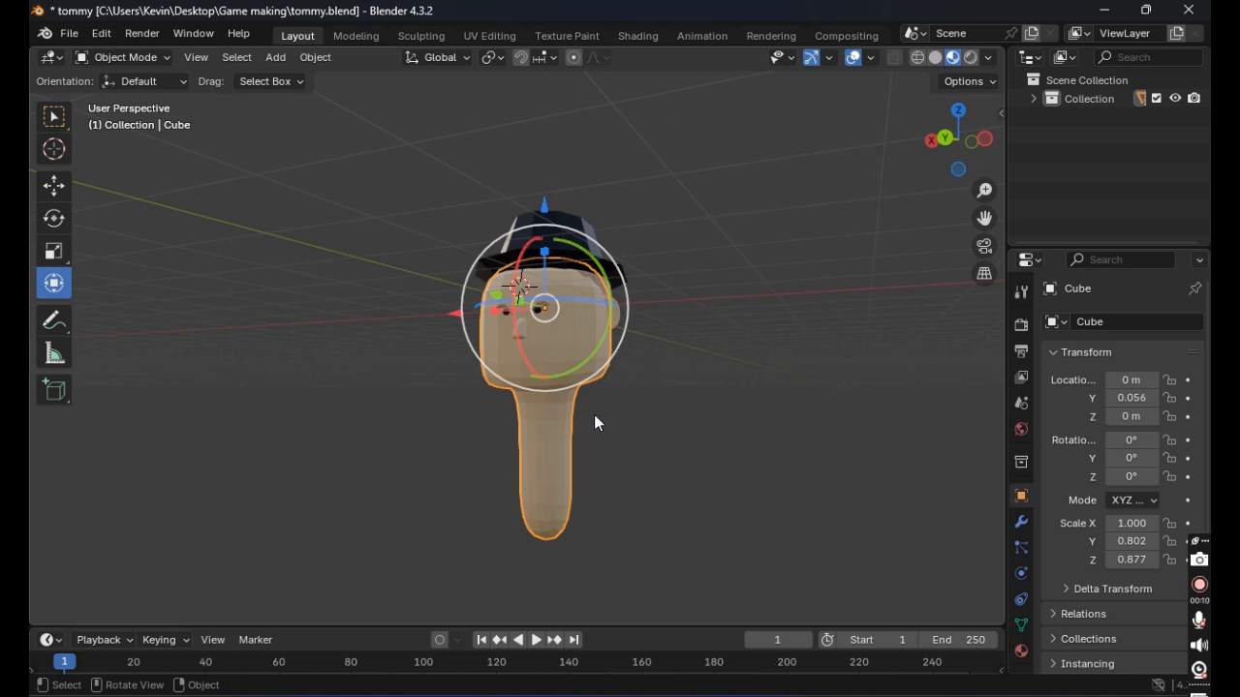
Step: Put the head-and-neck mesh into Edit Mode and check the neck's geometry from several angles
key(Tab)
middle_drag(592, 416, 532, 450)
scroll(533, 451, down, 2)
middle_drag(653, 469, 616, 502)
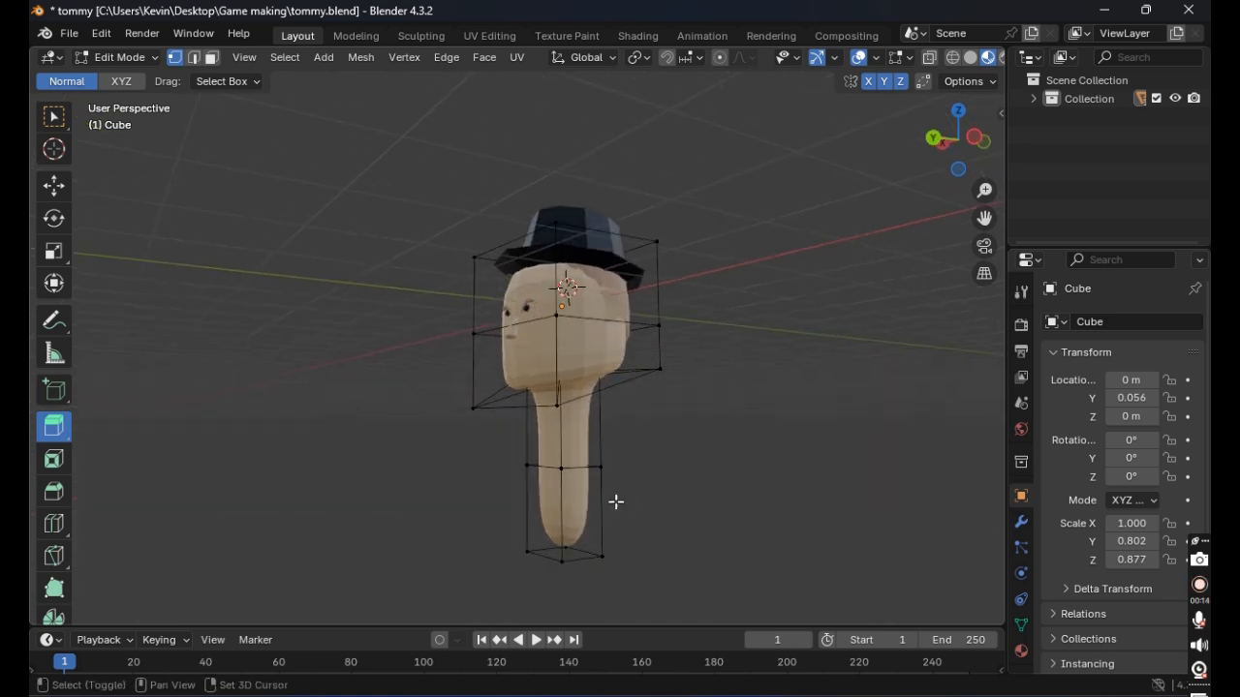
middle_drag(565, 469, 762, 459)
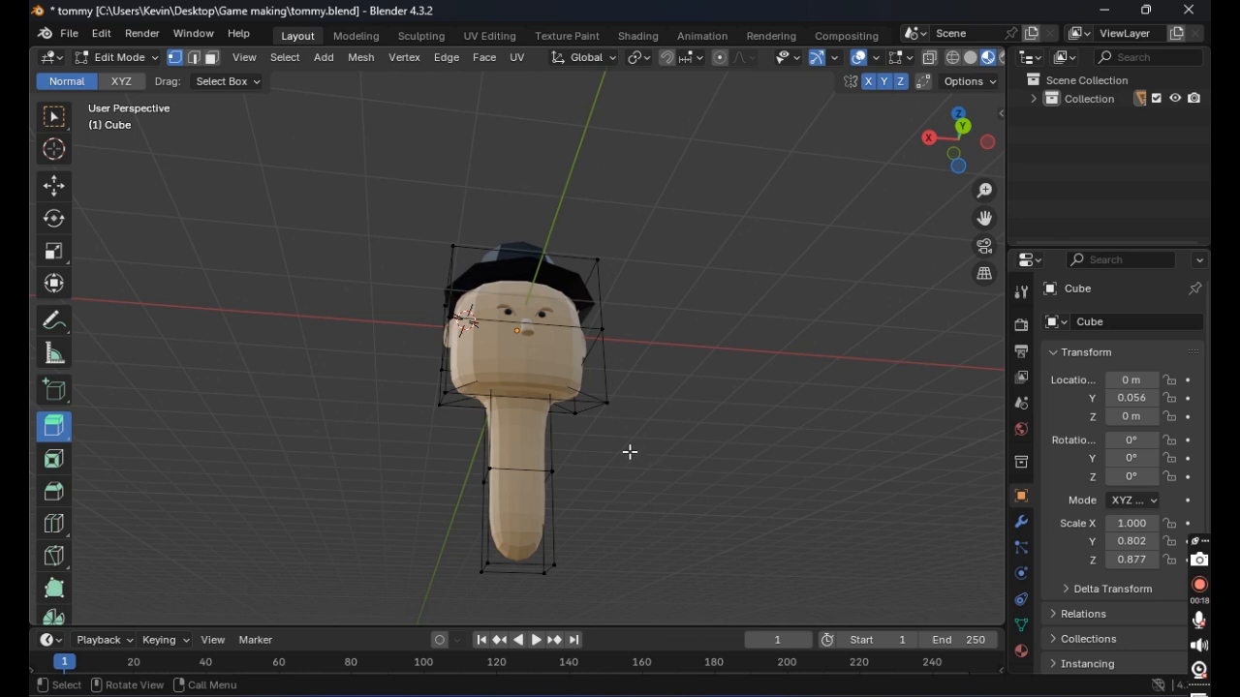
middle_drag(630, 451, 603, 463)
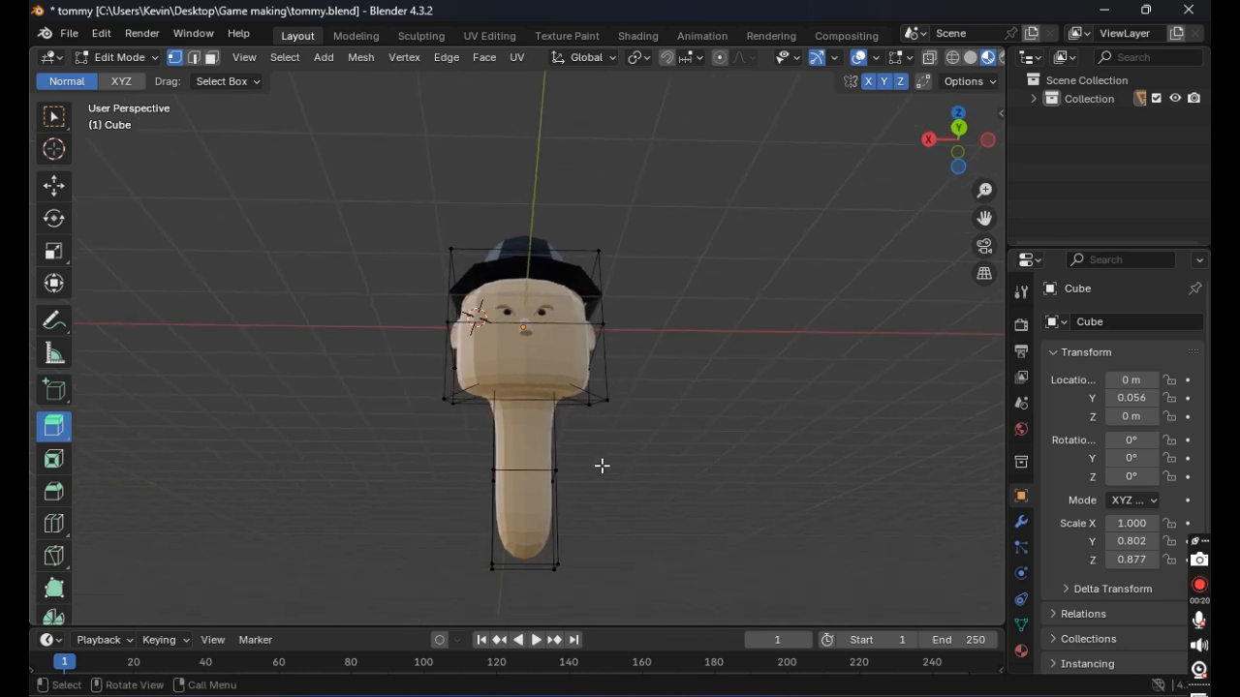
key(space)
middle_drag(602, 466, 614, 518)
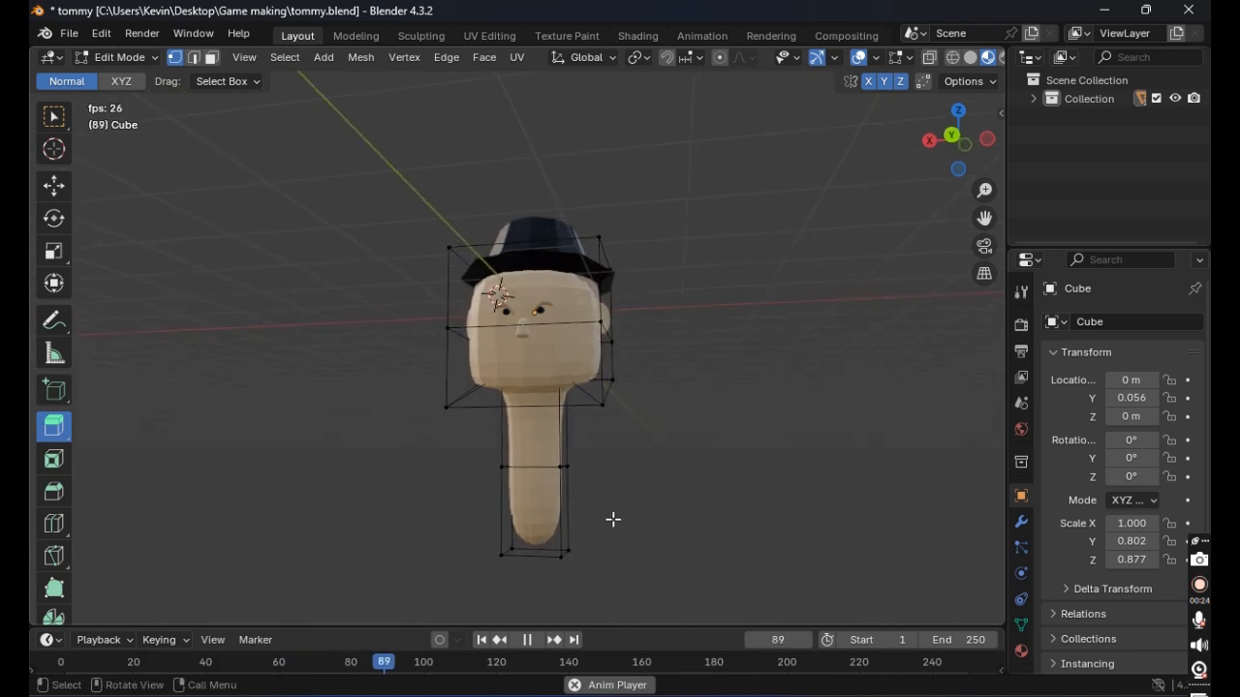
key(space)
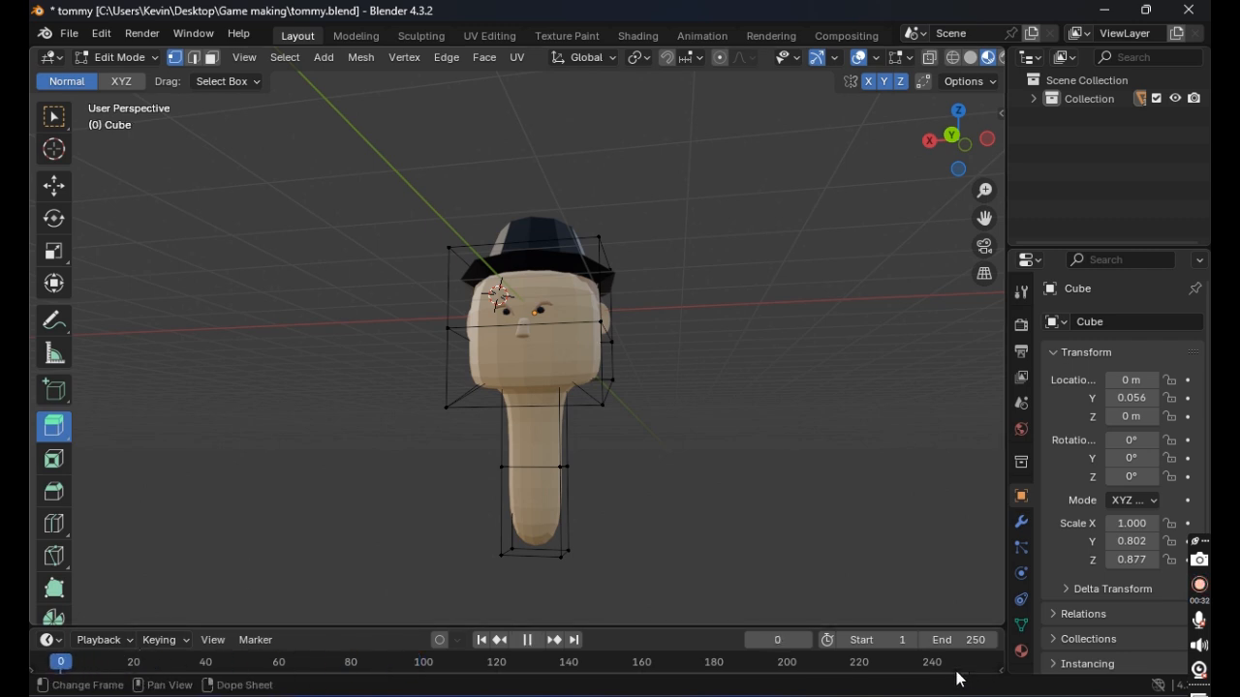
key(space)
Step: Select the four lower neck vertices on one side and extrude that face outward to form a shoulder
middle_drag(753, 491, 683, 389)
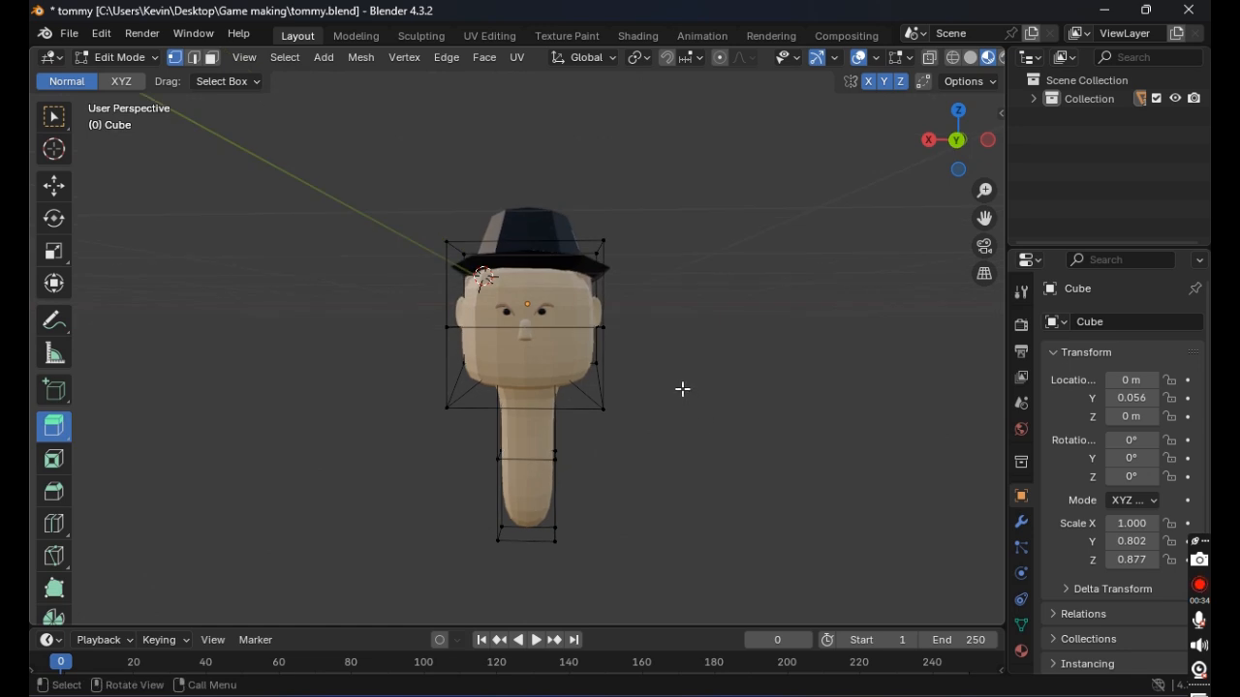
scroll(713, 347, up, 3)
middle_drag(713, 346, 612, 359)
scroll(581, 397, down, 3)
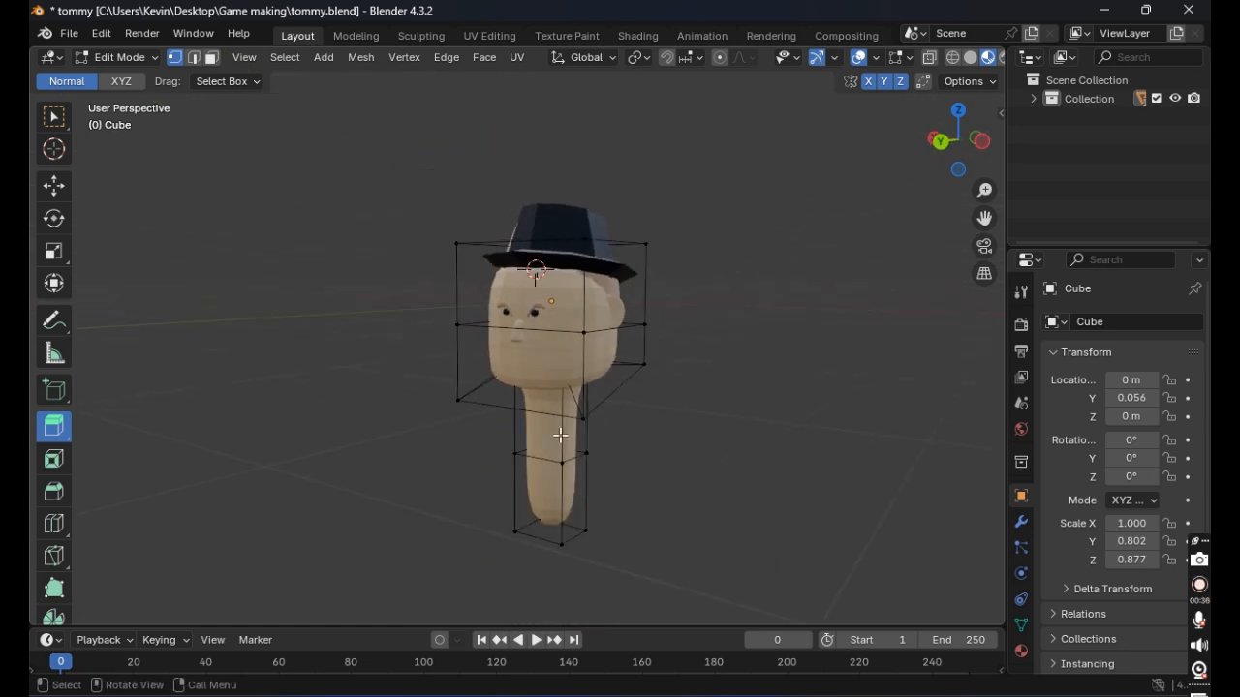
shift+click(561, 461)
shift+click(585, 454)
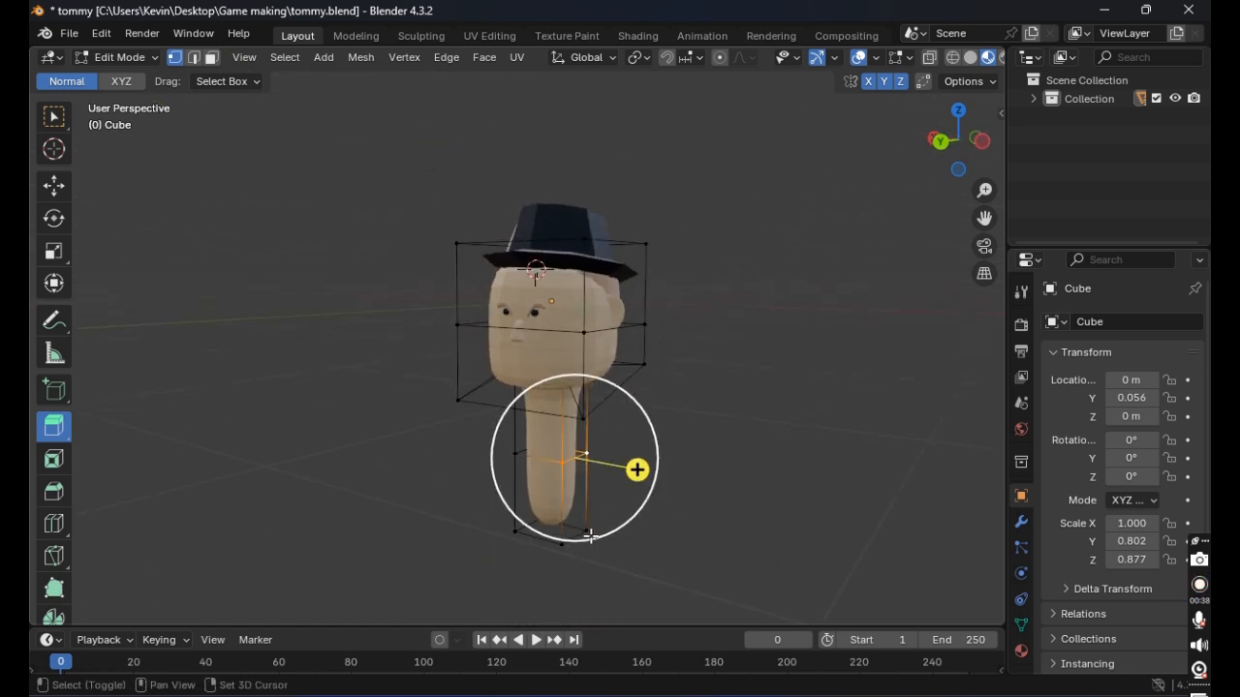
shift+click(589, 534)
shift+click(562, 547)
middle_drag(643, 528, 707, 510)
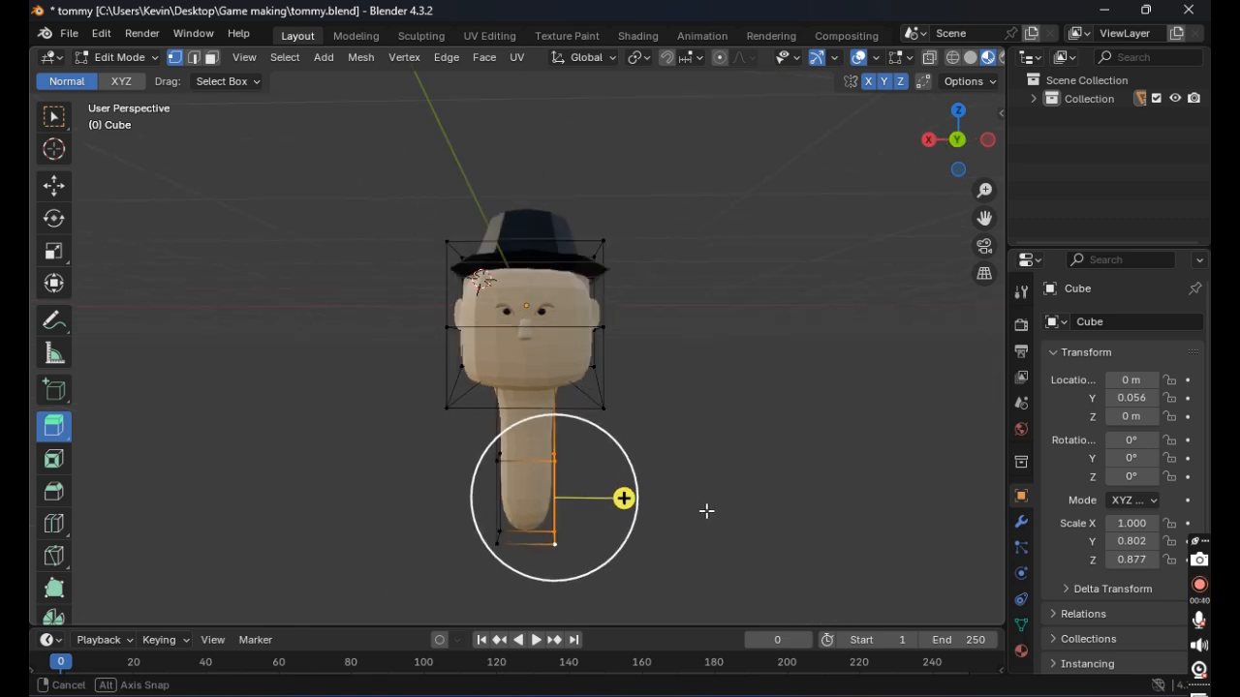
drag(623, 498, 775, 500)
Step: Extrude the matching lower neck face on the opposite side outward to form the second shoulder, and clear the selection
middle_drag(780, 310, 663, 379)
shift+click(440, 470)
shift+click(489, 470)
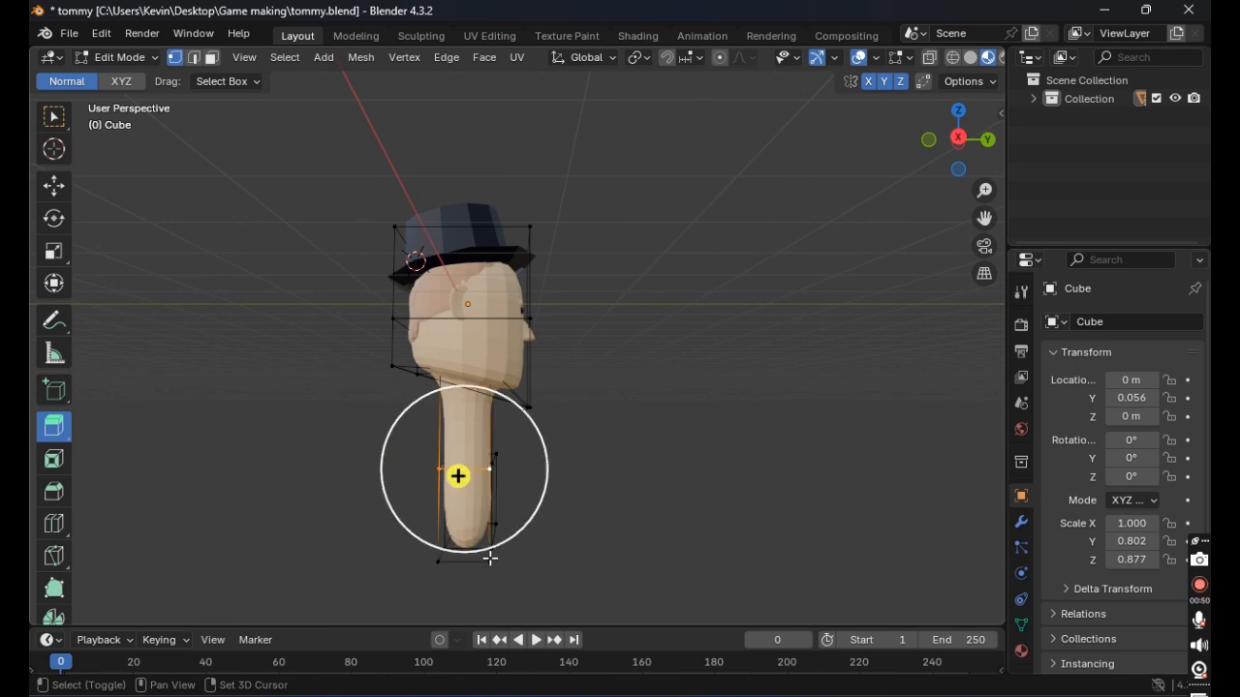
shift+click(490, 561)
middle_drag(592, 490, 387, 483)
drag(429, 469, 313, 476)
click(430, 591)
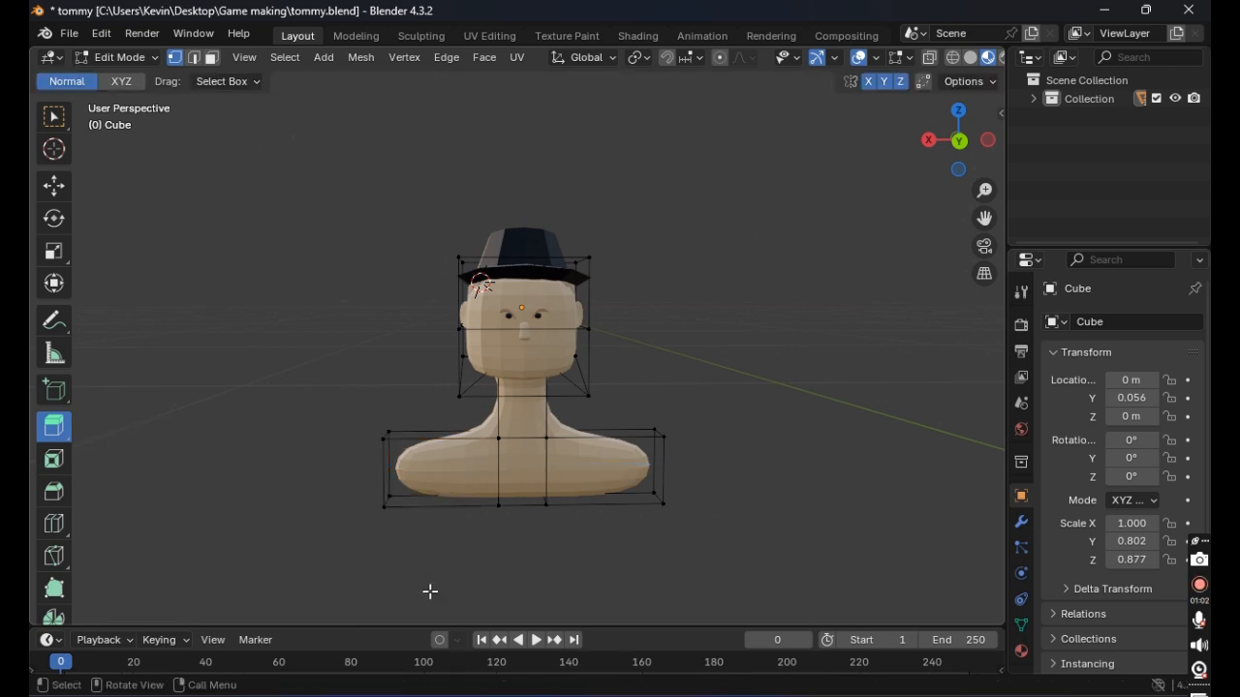
Step: Try removing the front and back central vertices beneath the neck with the Poly Build tool
scroll(551, 548, up, 3)
middle_drag(551, 549, 593, 484)
scroll(540, 498, down, 2)
scroll(60, 564, down, 1)
click(59, 558)
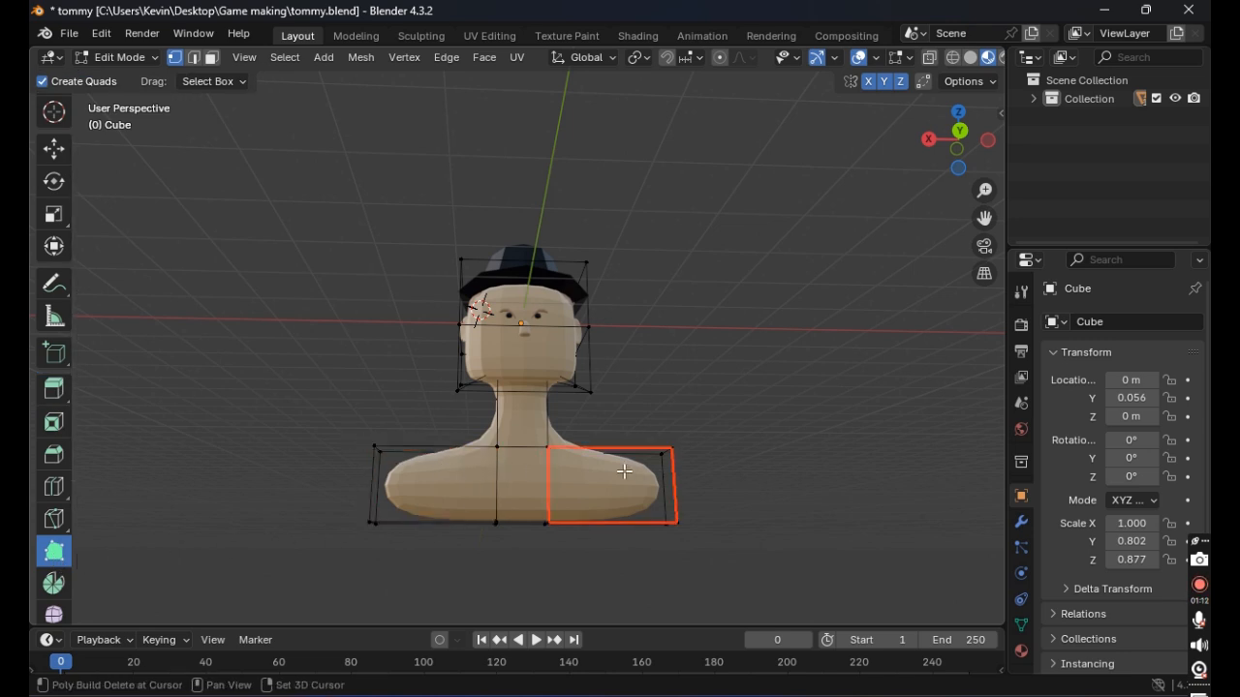
shift+click(495, 446)
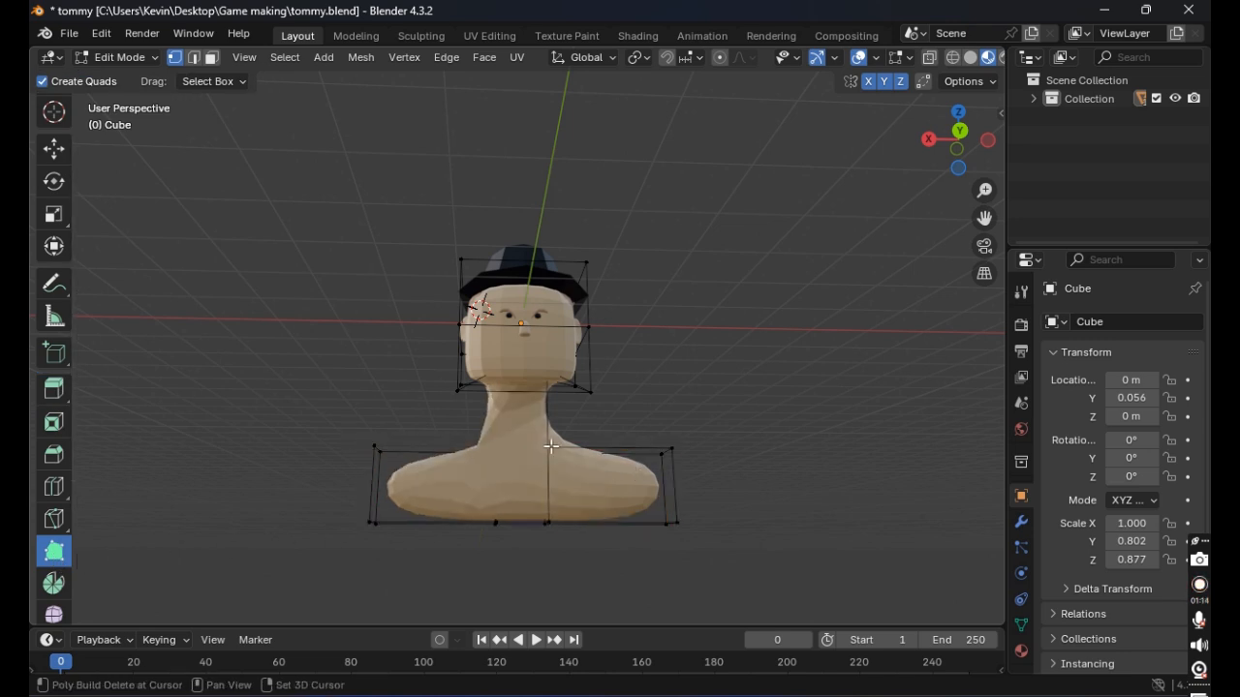
shift+click(551, 448)
shift+click(548, 522)
shift+click(498, 521)
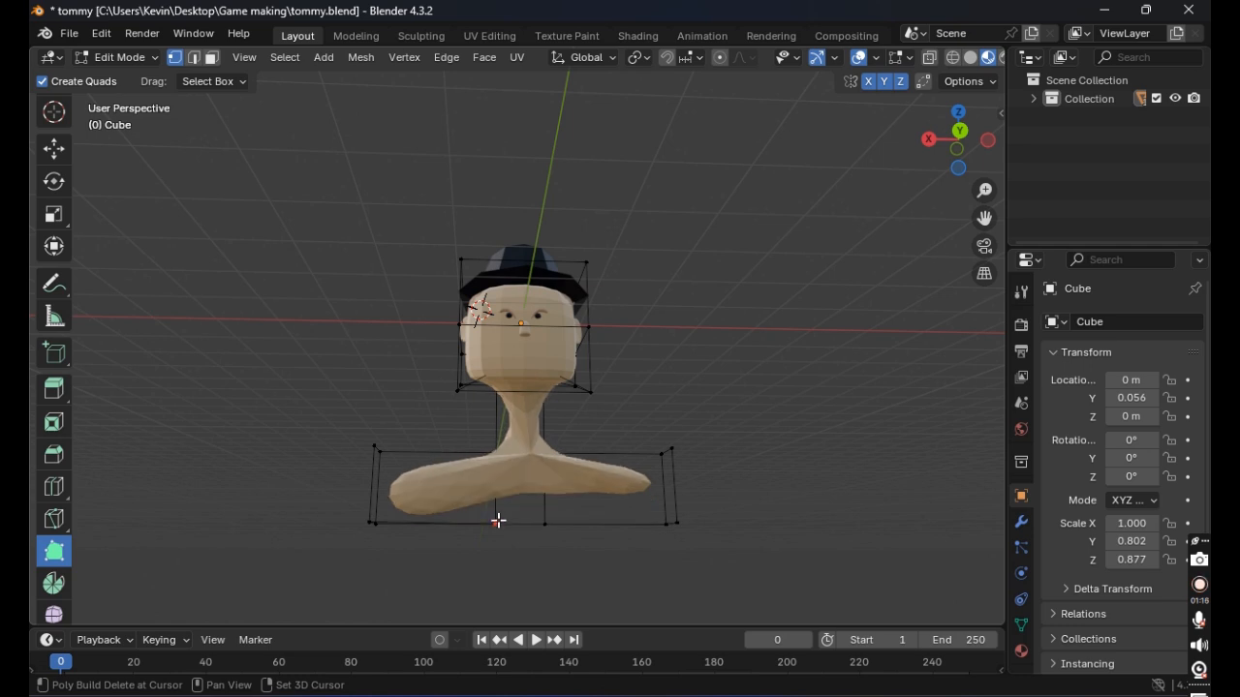
shift+click(497, 523)
shift+click(543, 523)
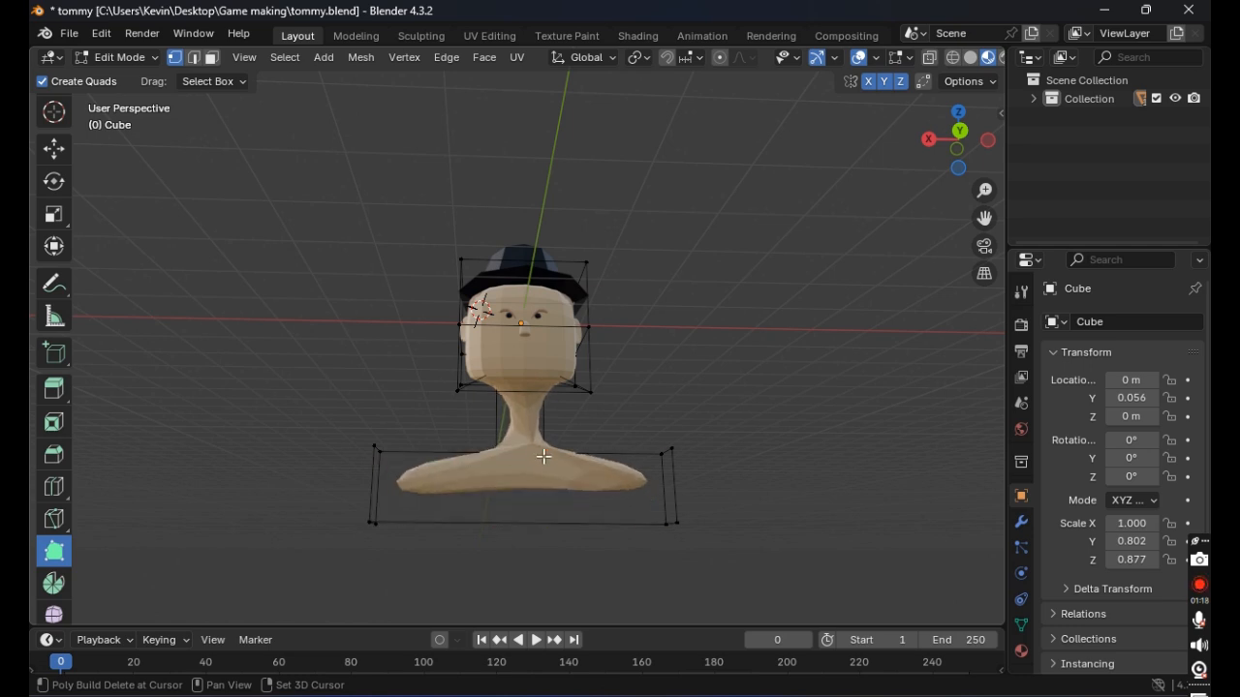
shift+click(544, 455)
Step: Try removing the outer corner vertices of one shoulder with the Poly Build tool
middle_drag(553, 484, 647, 515)
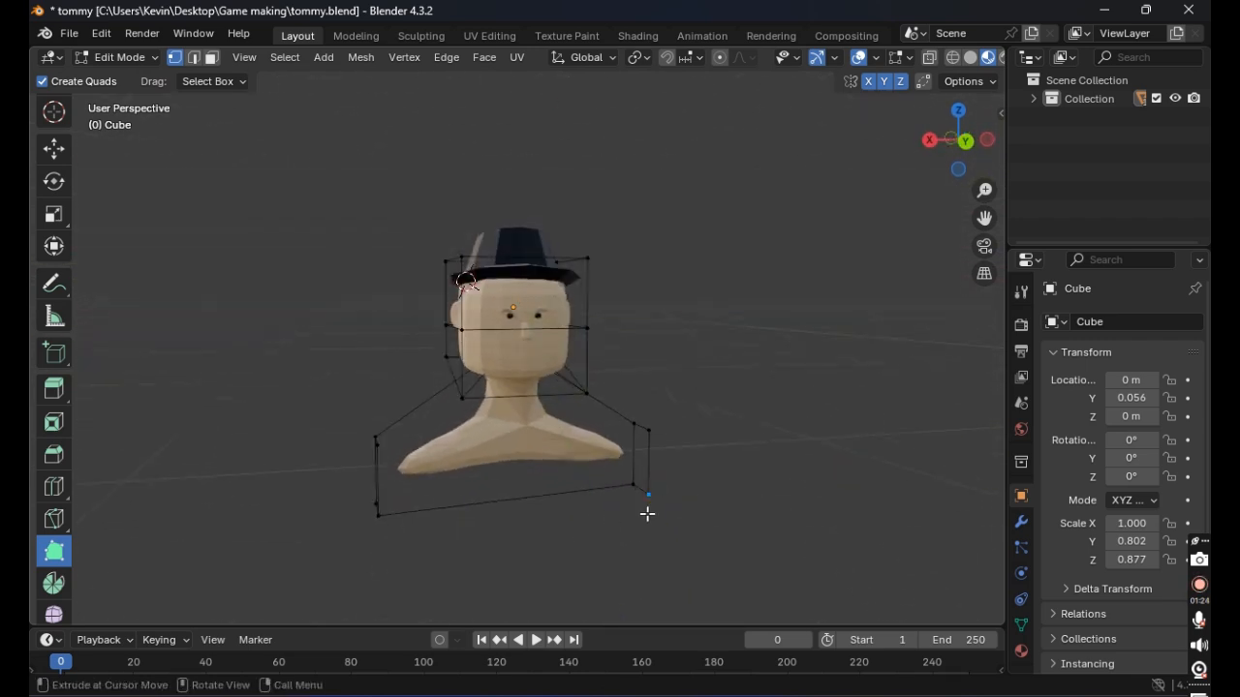
ctrl+click(378, 514)
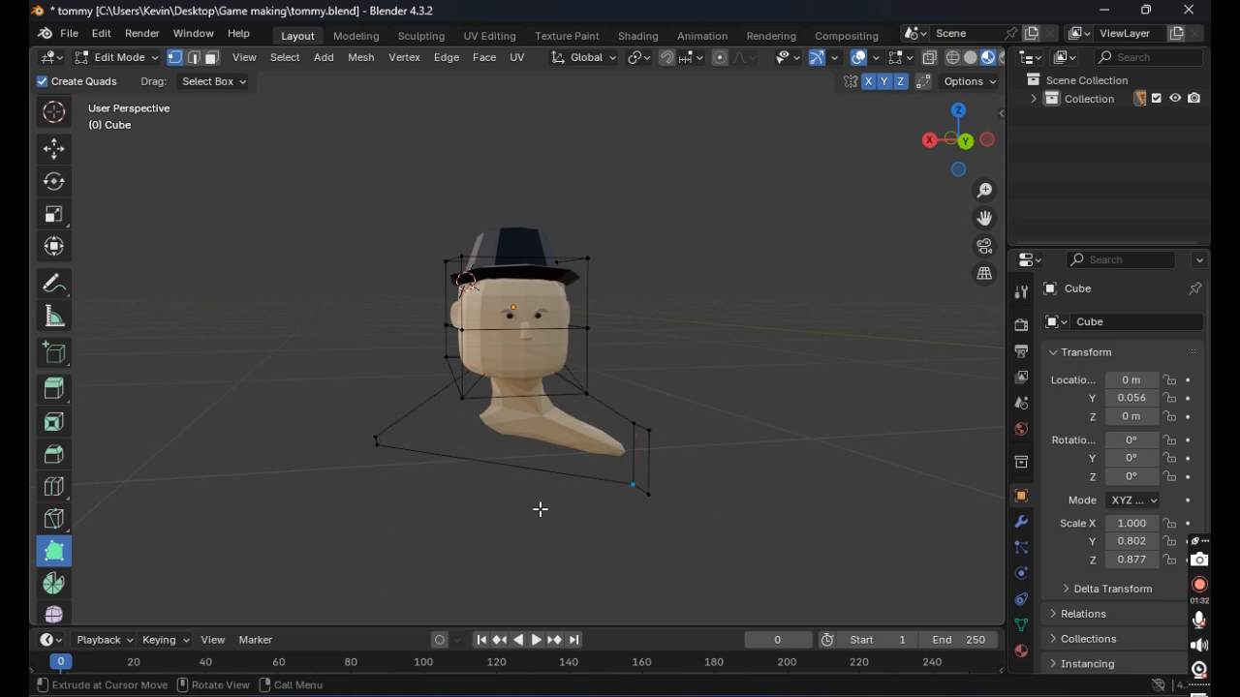
middle_drag(540, 510, 429, 438)
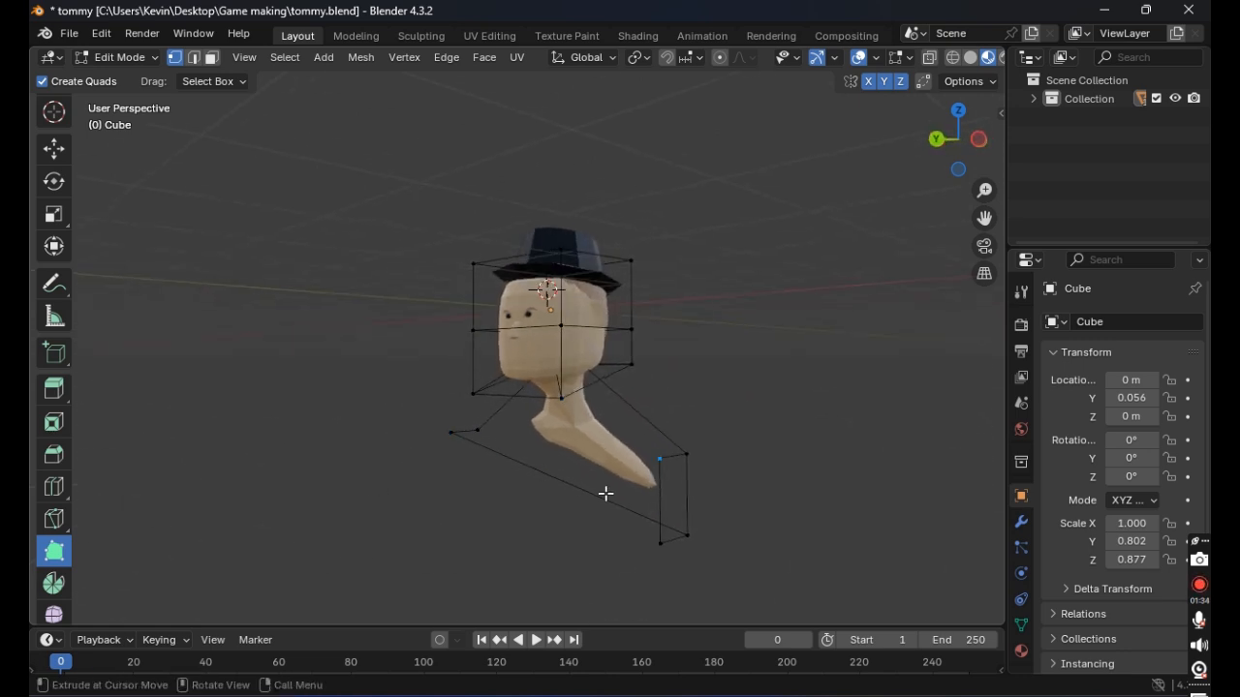
ctrl+click(450, 432)
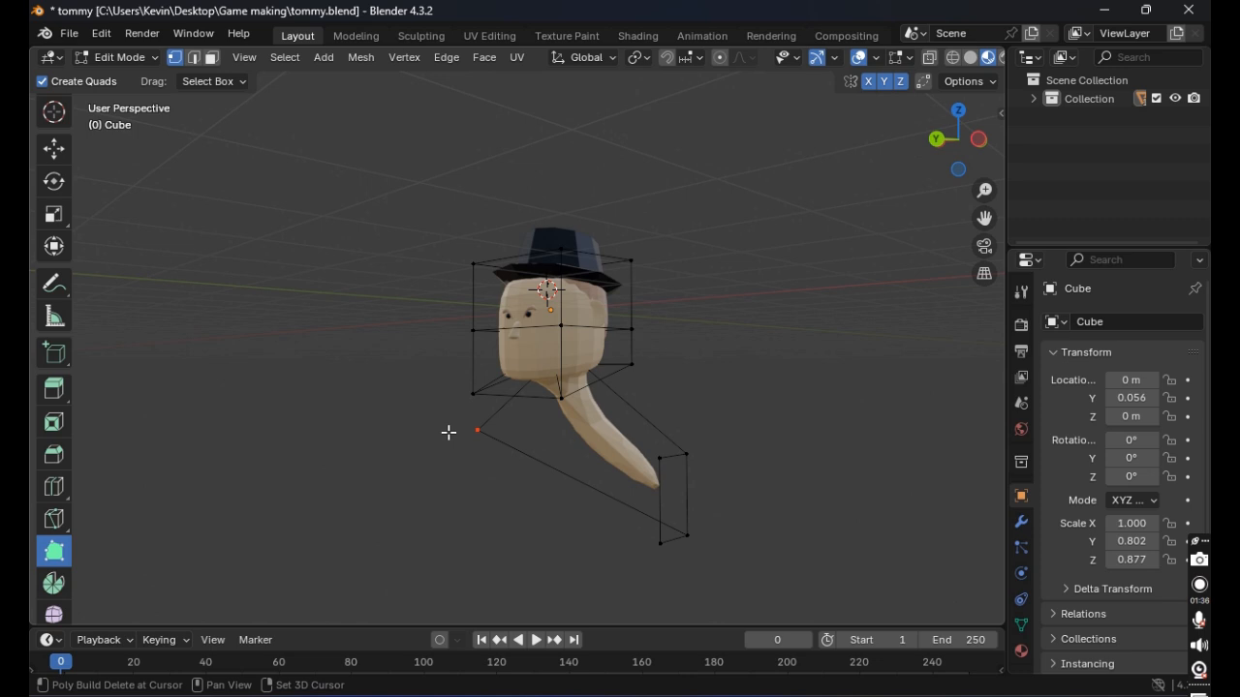
scroll(518, 462, up, 1)
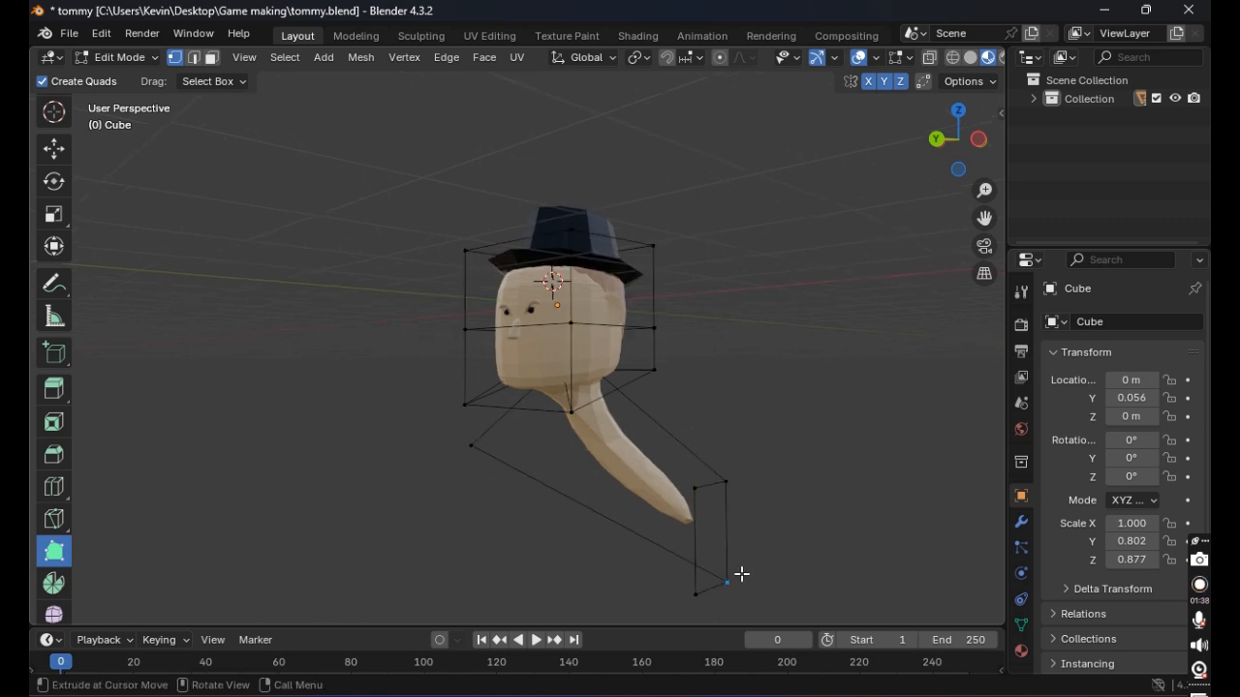
Step: Undo all the Poly Build deletions on the neck and shoulders, return to the Extrude Region tool and clear the selection
key(ctrl+z)
key(ctrl+z)
key(ctrl+z)
key(ctrl+z)
key(ctrl+z)
key(ctrl+z)
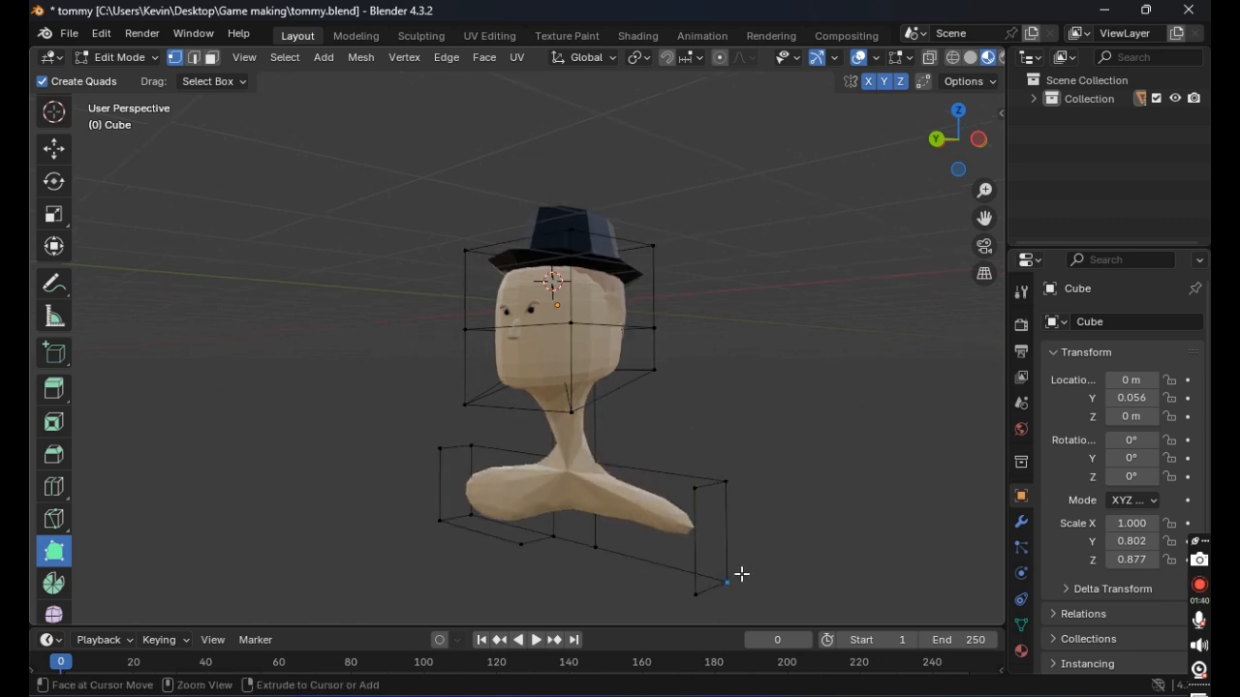
key(ctrl+z)
key(ctrl+z)
key(ctrl+z)
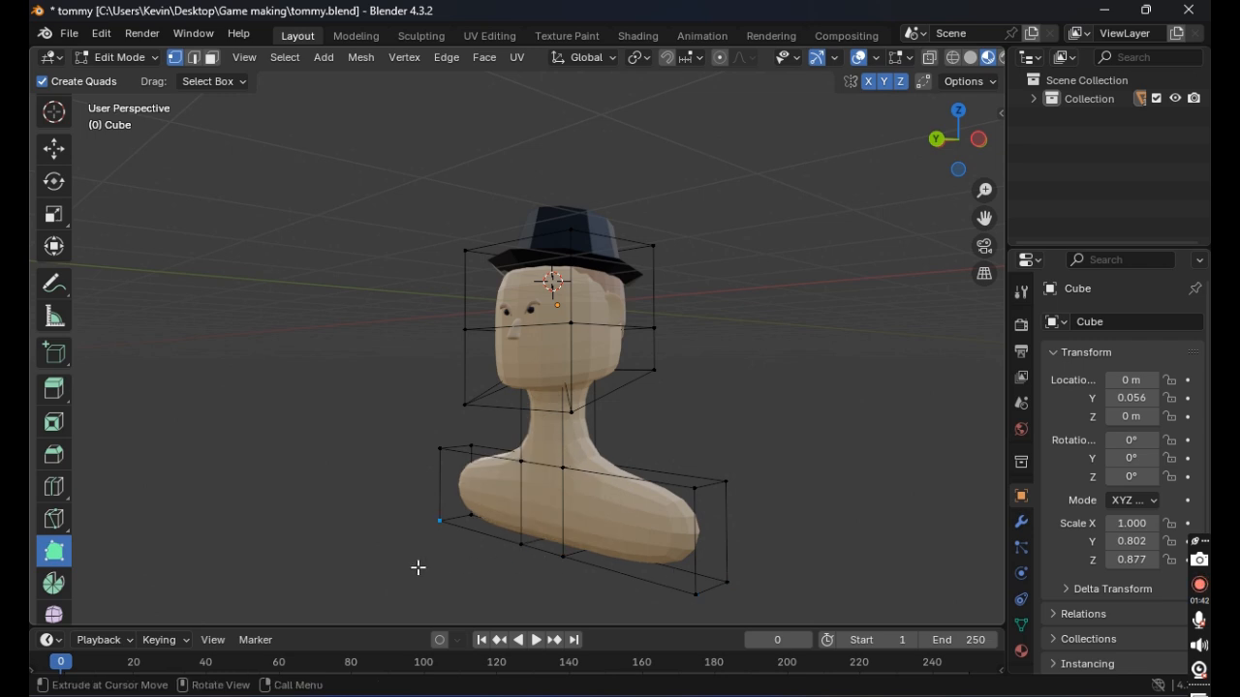
ctrl+click(318, 549)
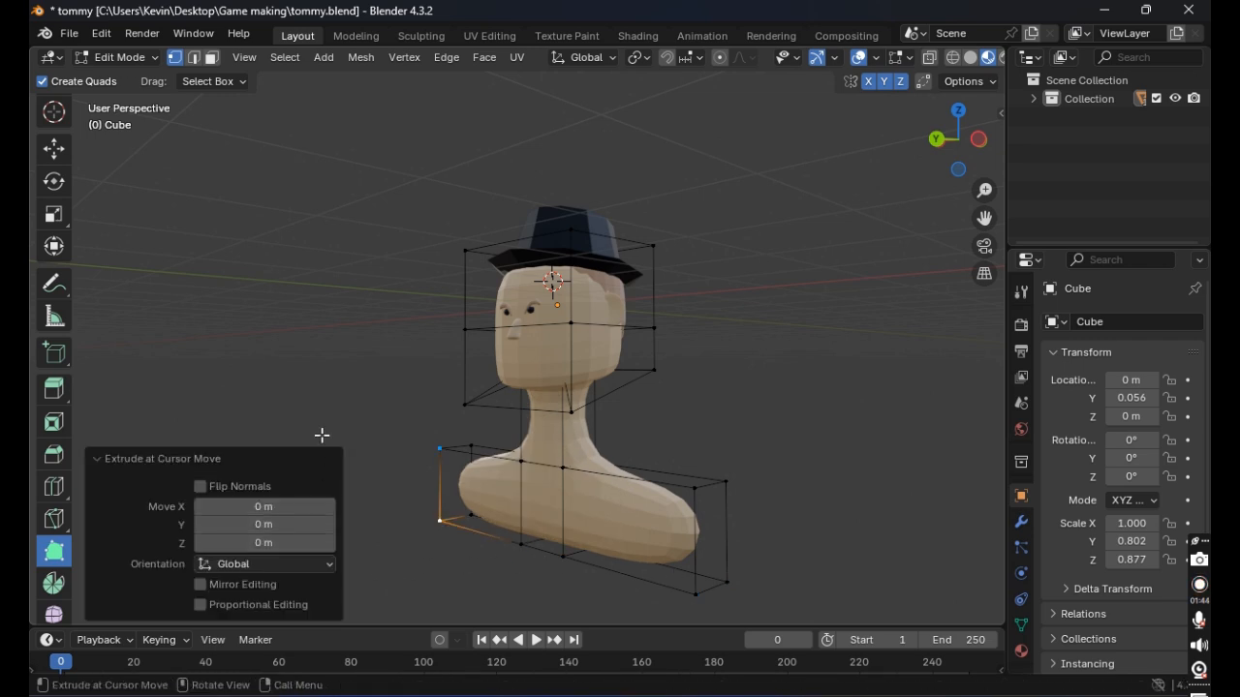
click(54, 390)
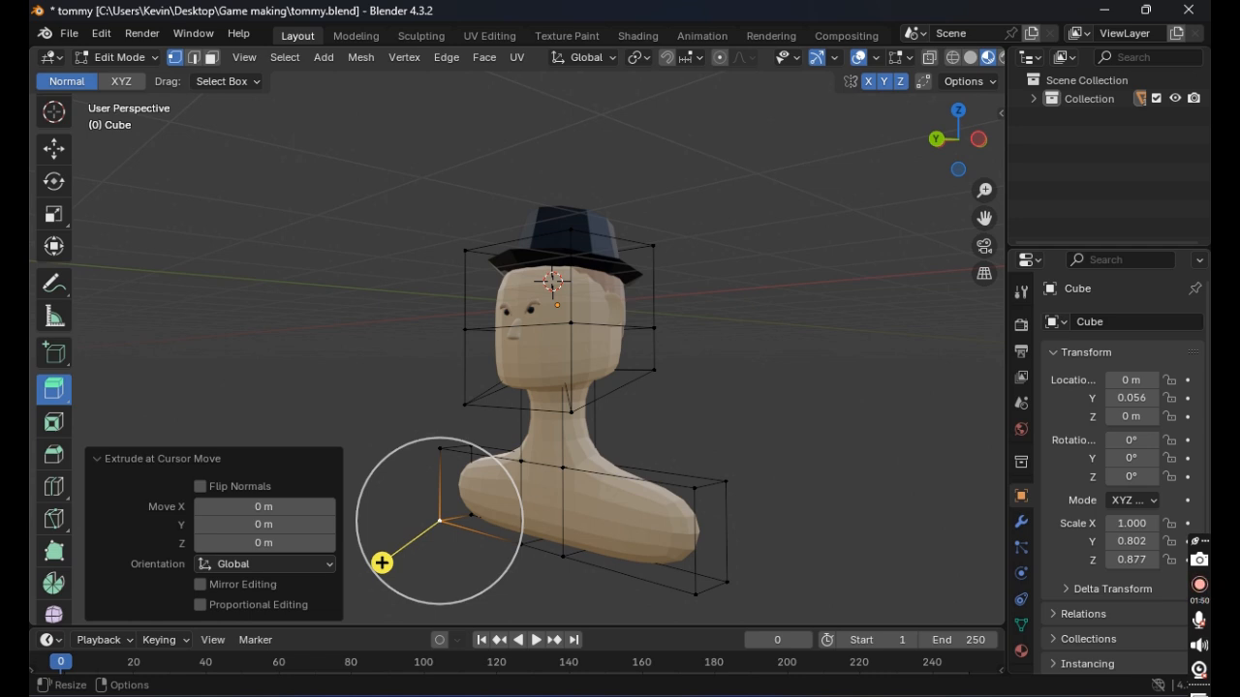
click(332, 325)
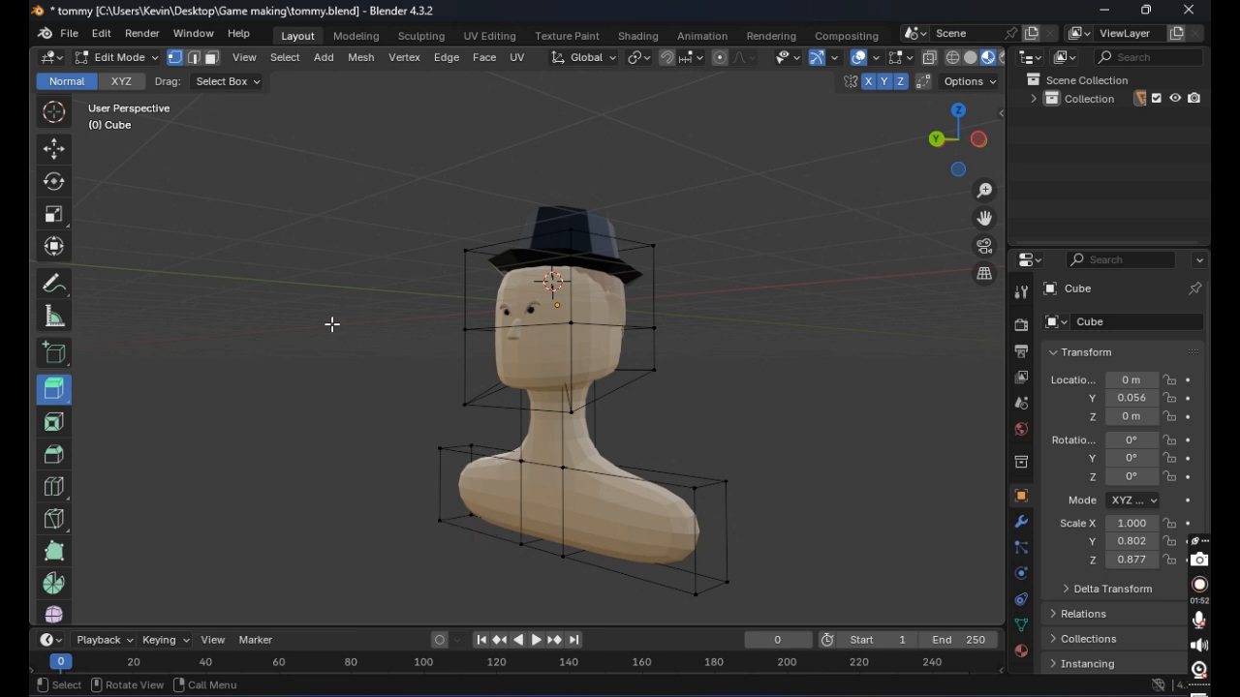
middle_drag(332, 324, 487, 336)
scroll(501, 346, up, 1)
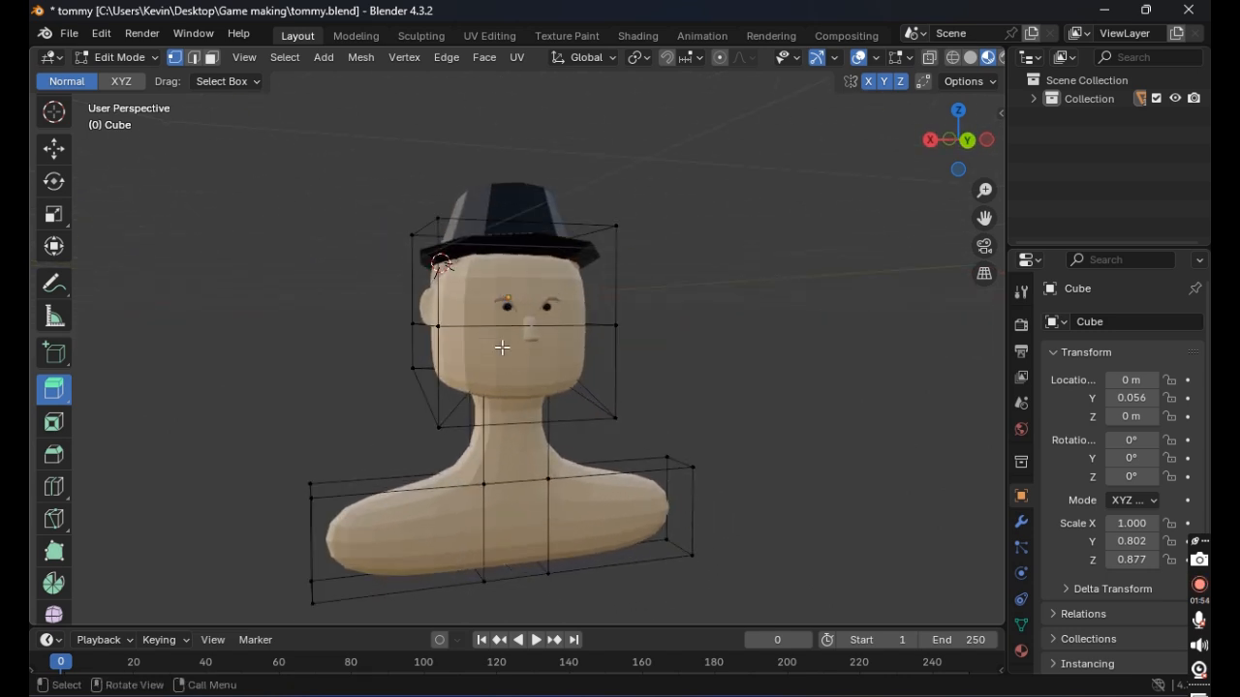
middle_drag(675, 426, 502, 467)
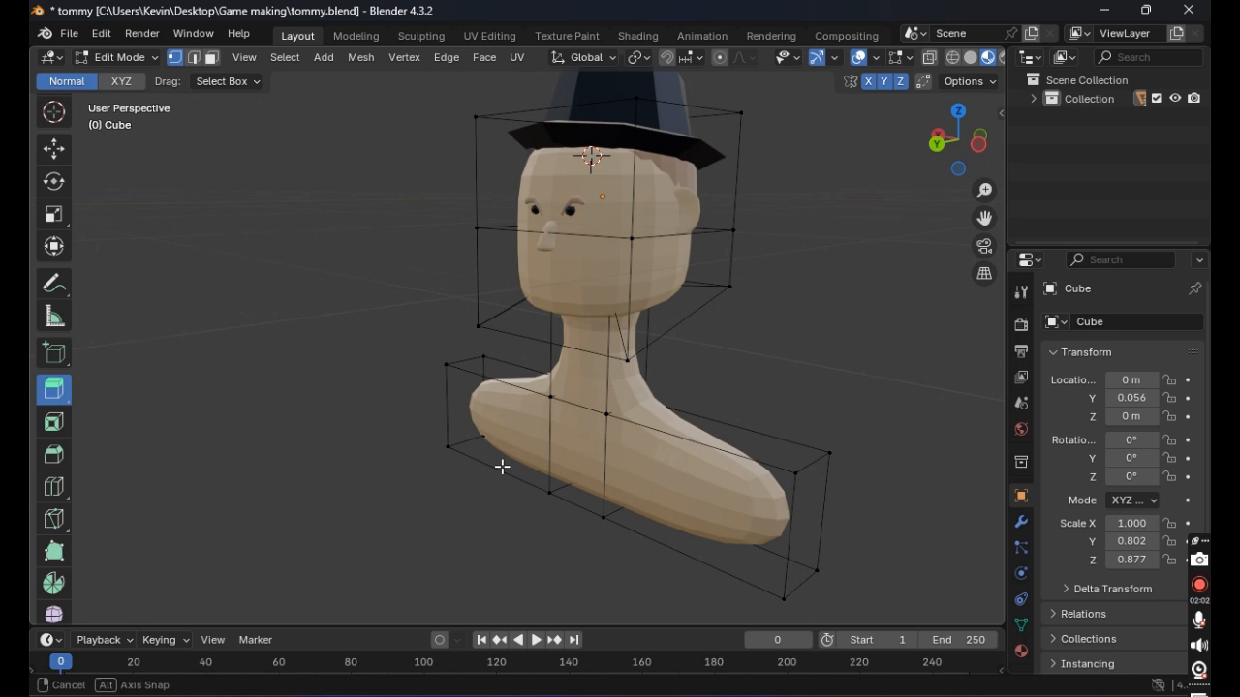
middle_drag(502, 467, 517, 439)
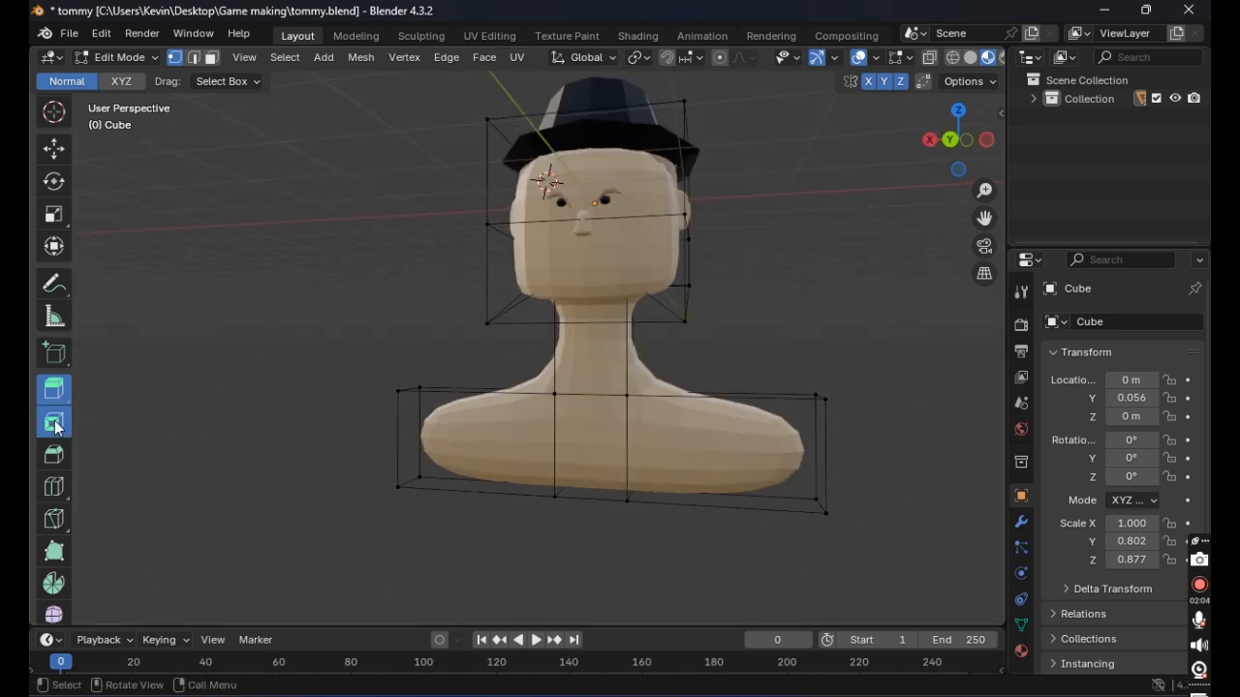
click(55, 425)
middle_drag(273, 434, 150, 388)
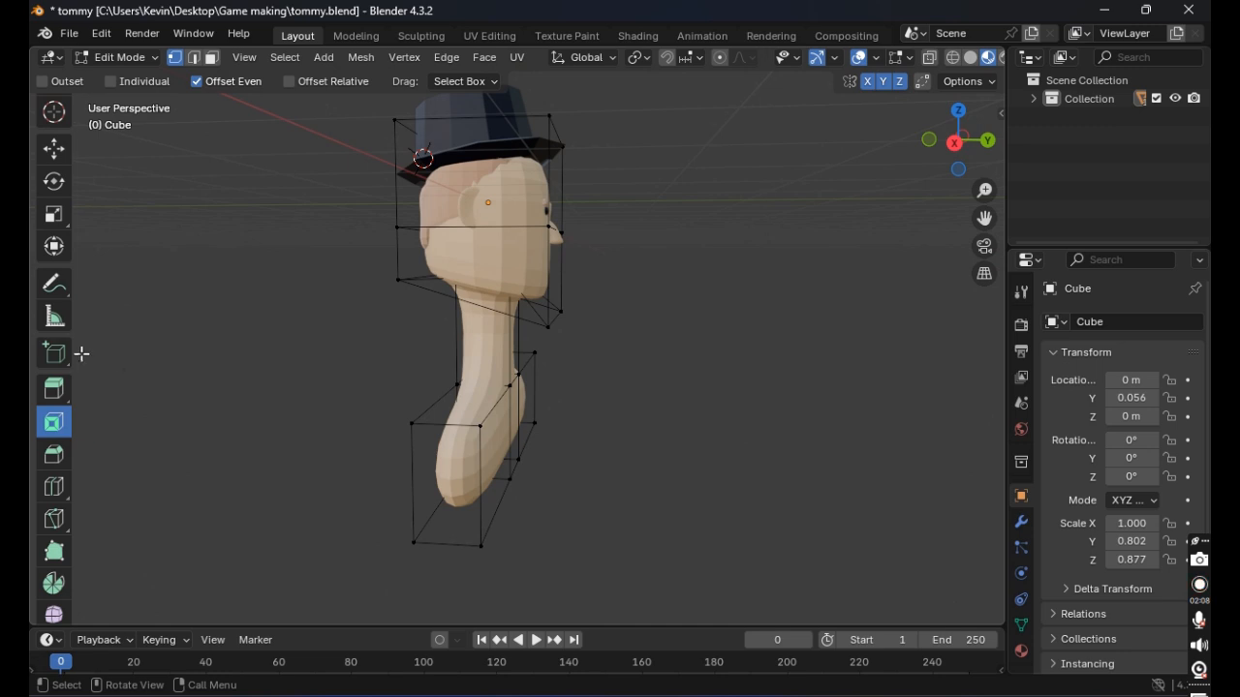
Step: Activate the Transform tool and select the four corner vertices of one shoulder's outer end face
click(54, 214)
click(55, 248)
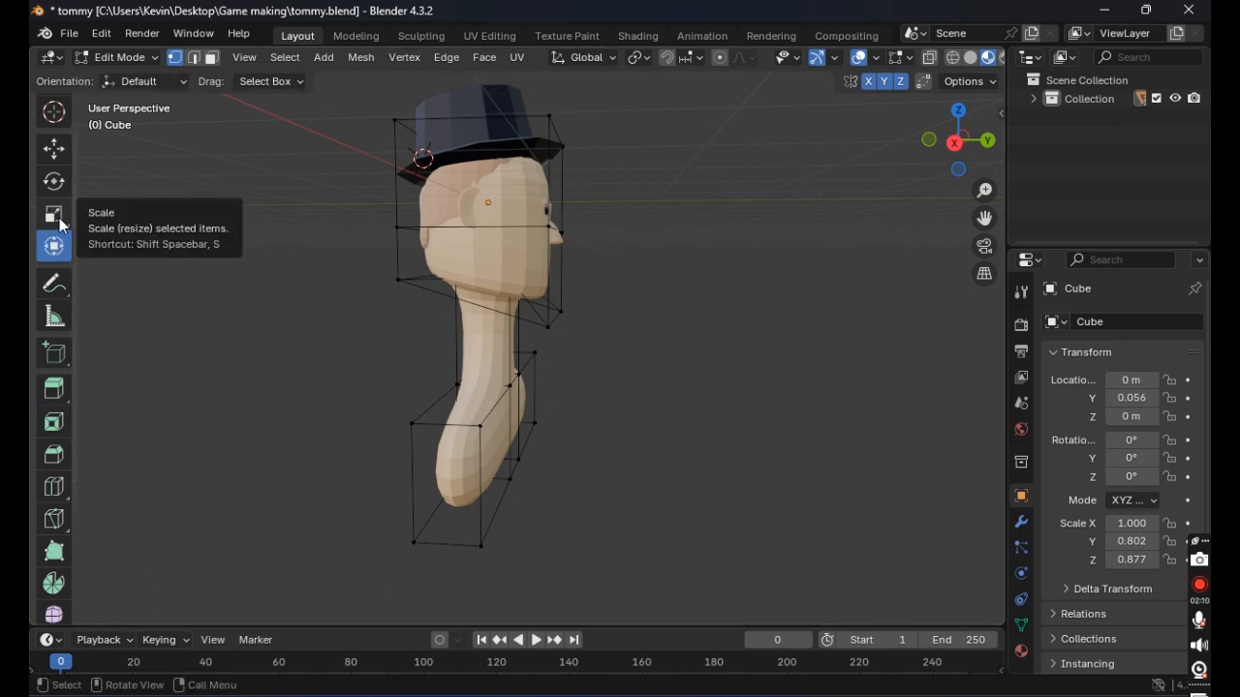
click(413, 423)
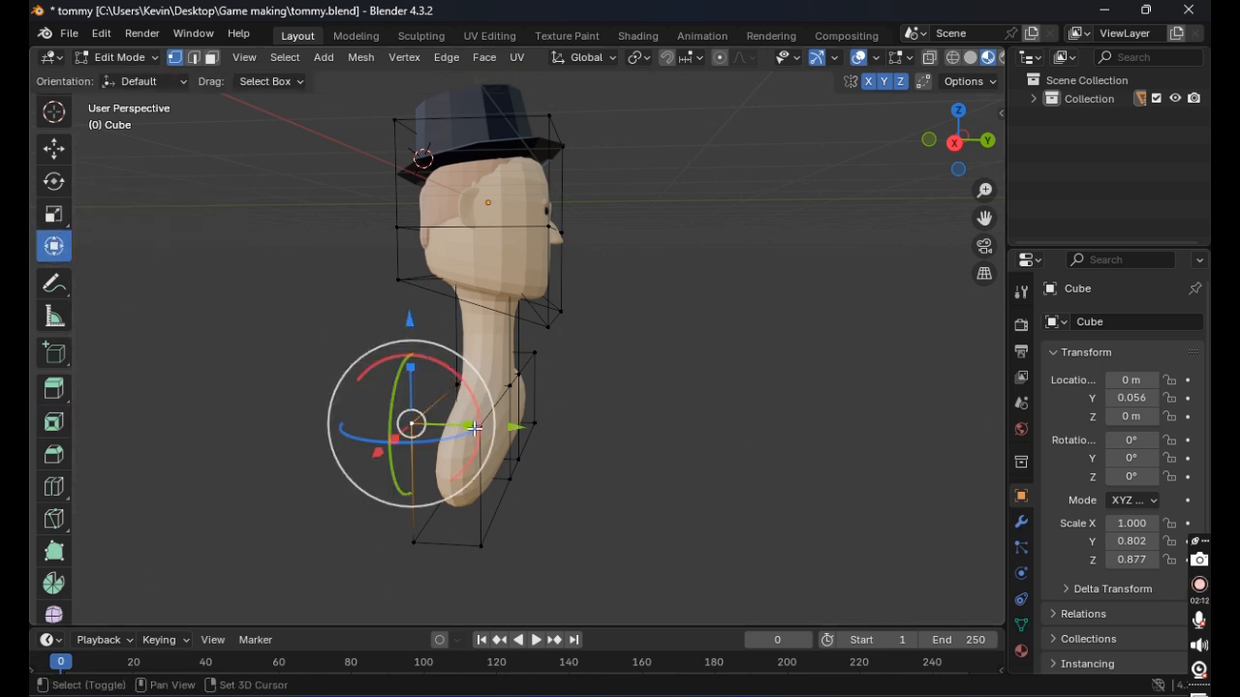
shift+click(480, 428)
shift+click(481, 545)
shift+click(418, 539)
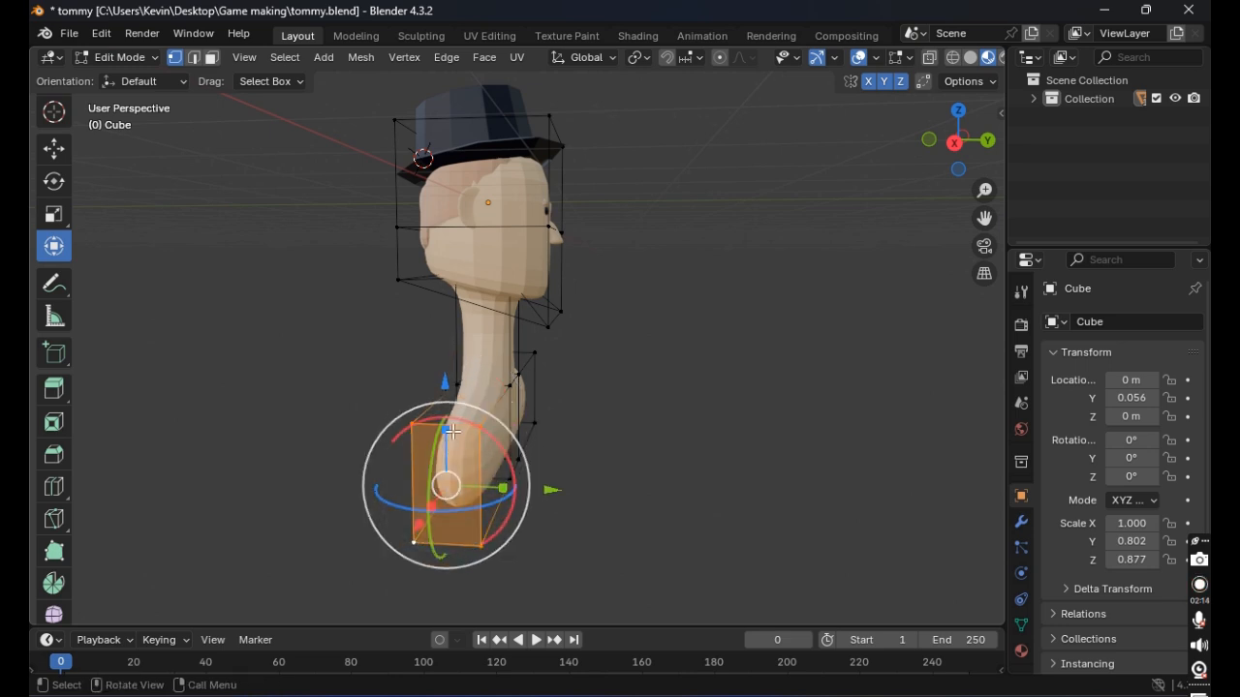
Step: Try scaling the selected shoulder end face to 0.572 along the Z axis
key(s)
key(z)
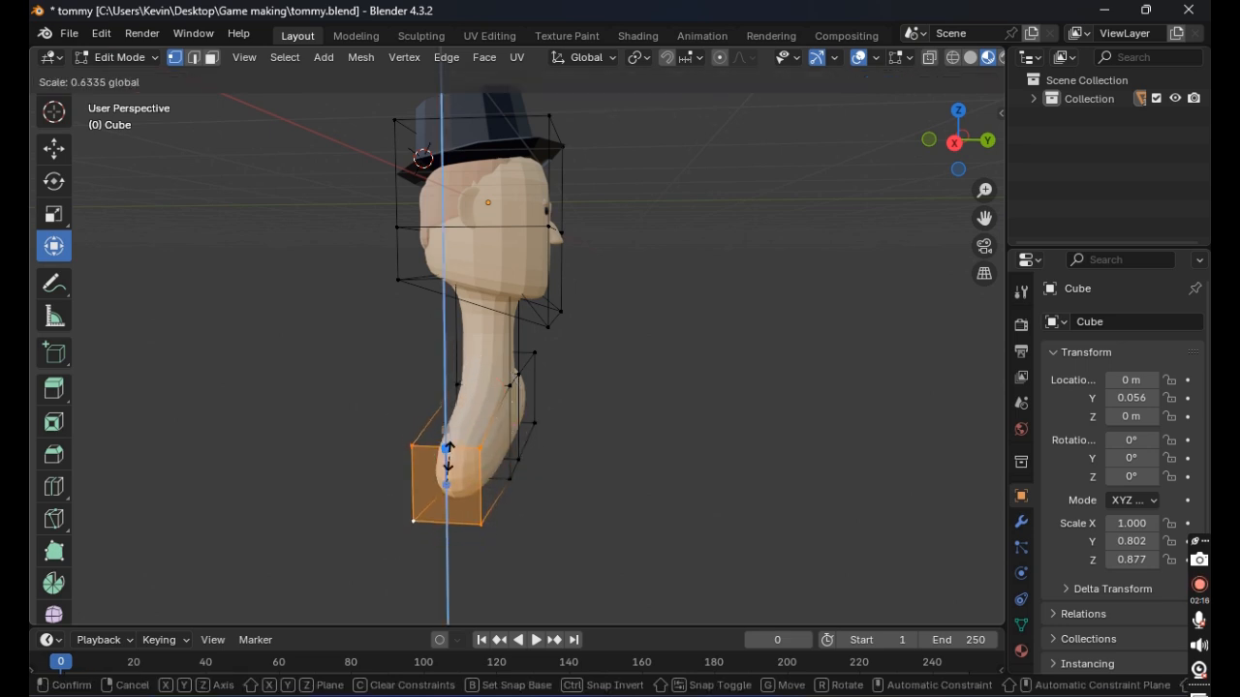
click(448, 463)
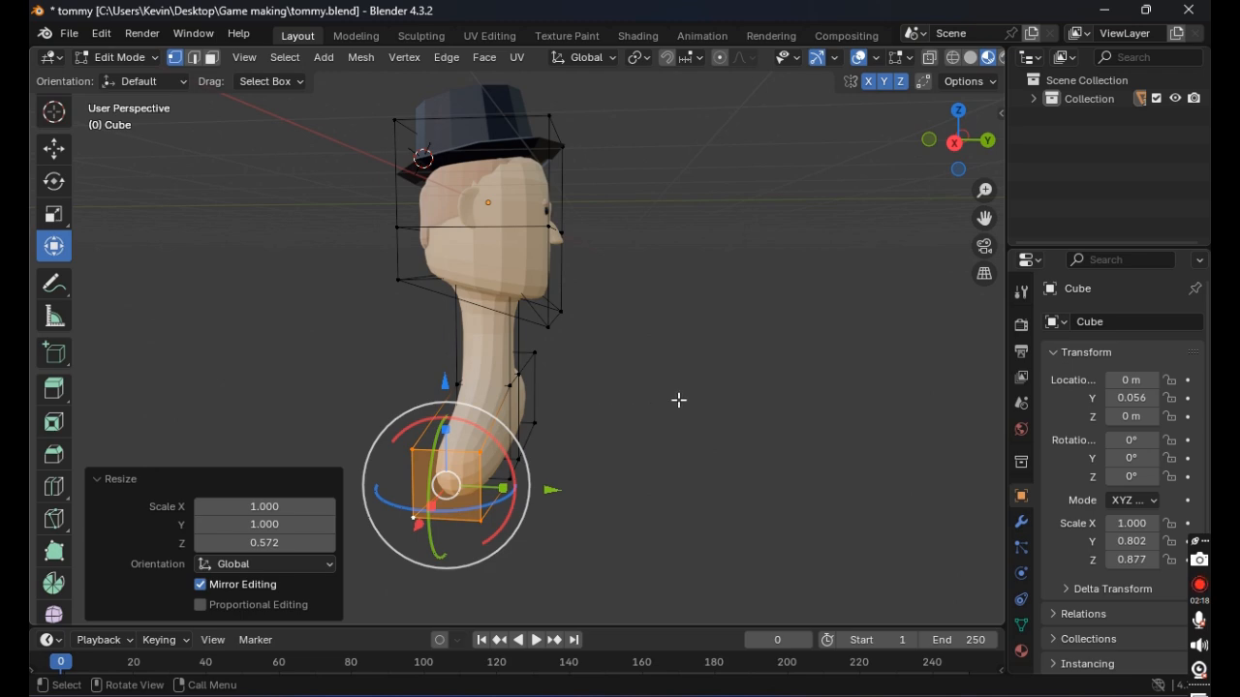
key(ctrl+z)
Step: Add the opposite shoulder's four outer end vertices to the selection and scale both shoulder ends to 0.487 along the Z axis
middle_drag(720, 390, 358, 378)
scroll(358, 378, down, 1)
shift+click(614, 402)
shift+click(667, 390)
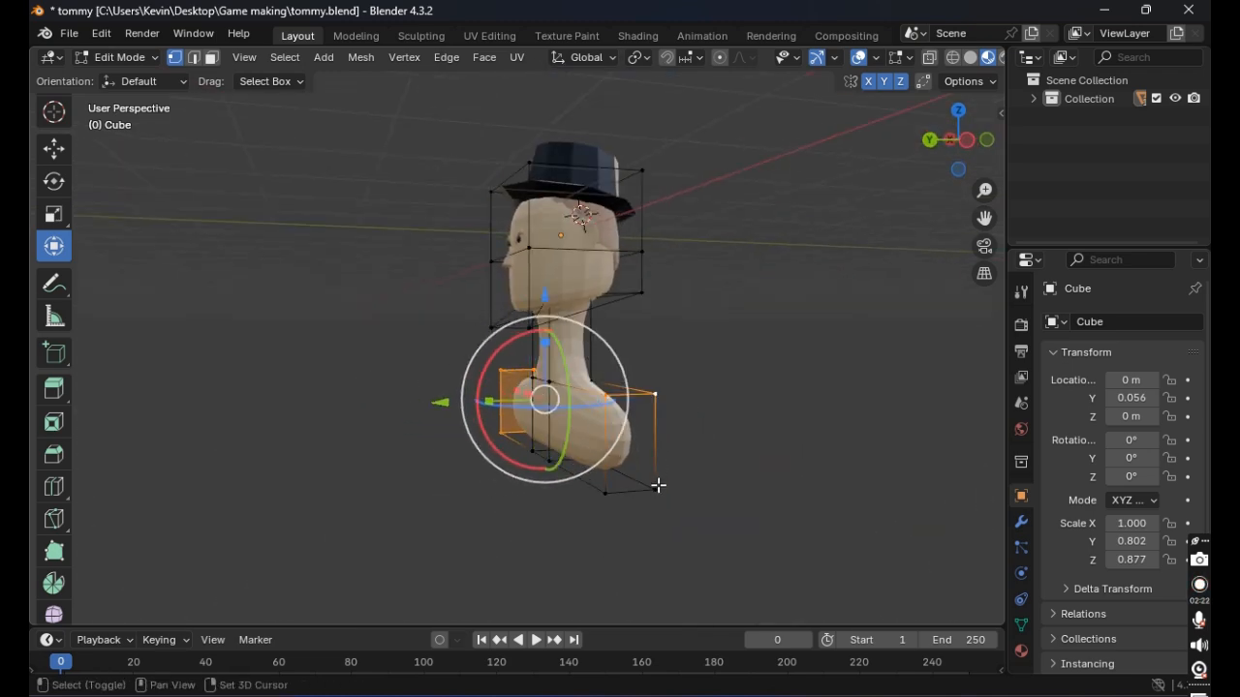
shift+click(658, 485)
shift+click(606, 493)
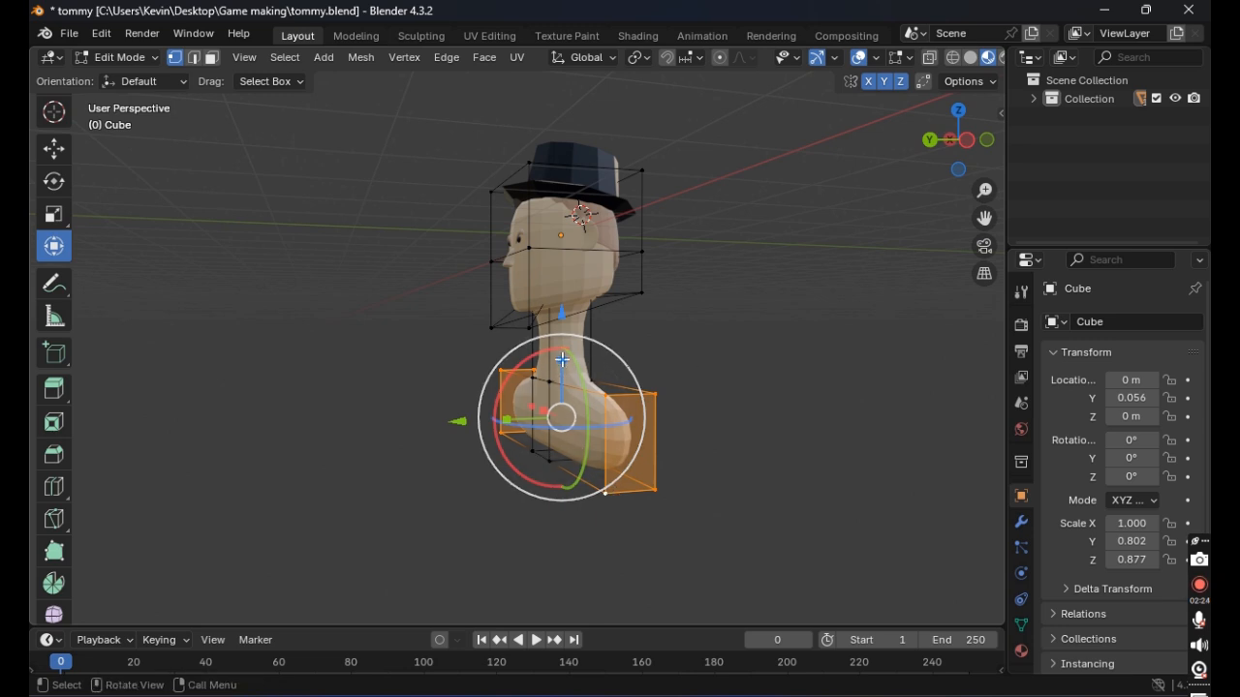
key(s)
key(z)
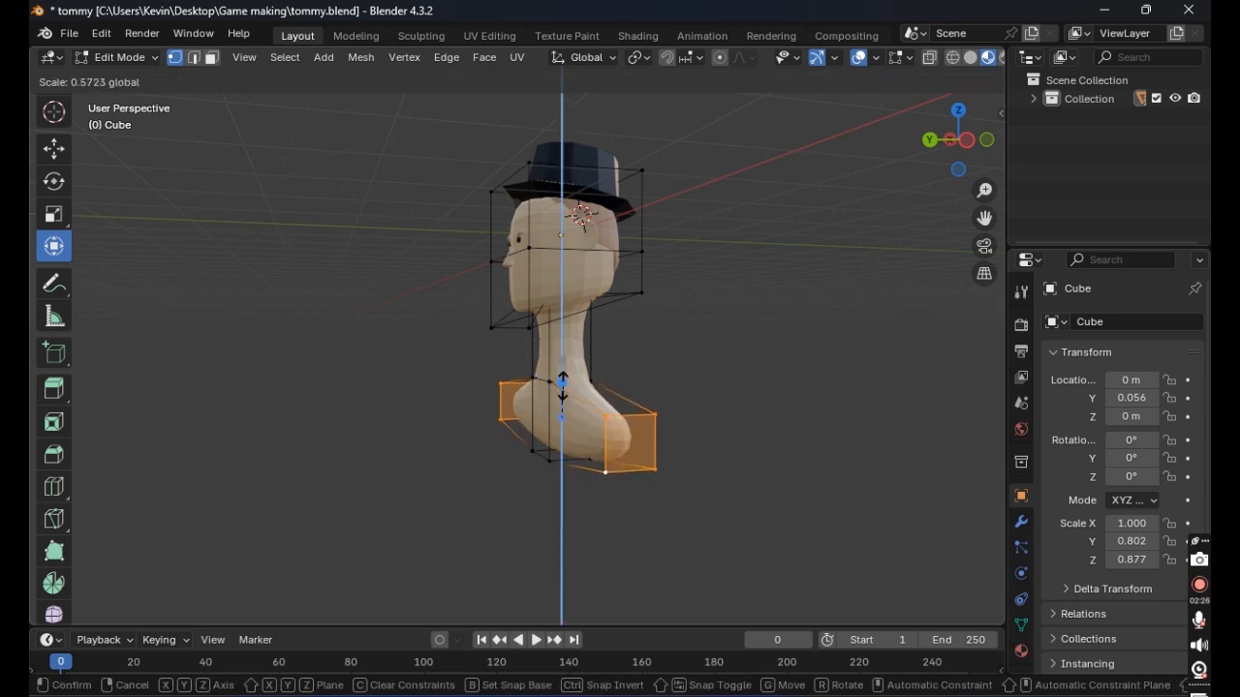
click(562, 395)
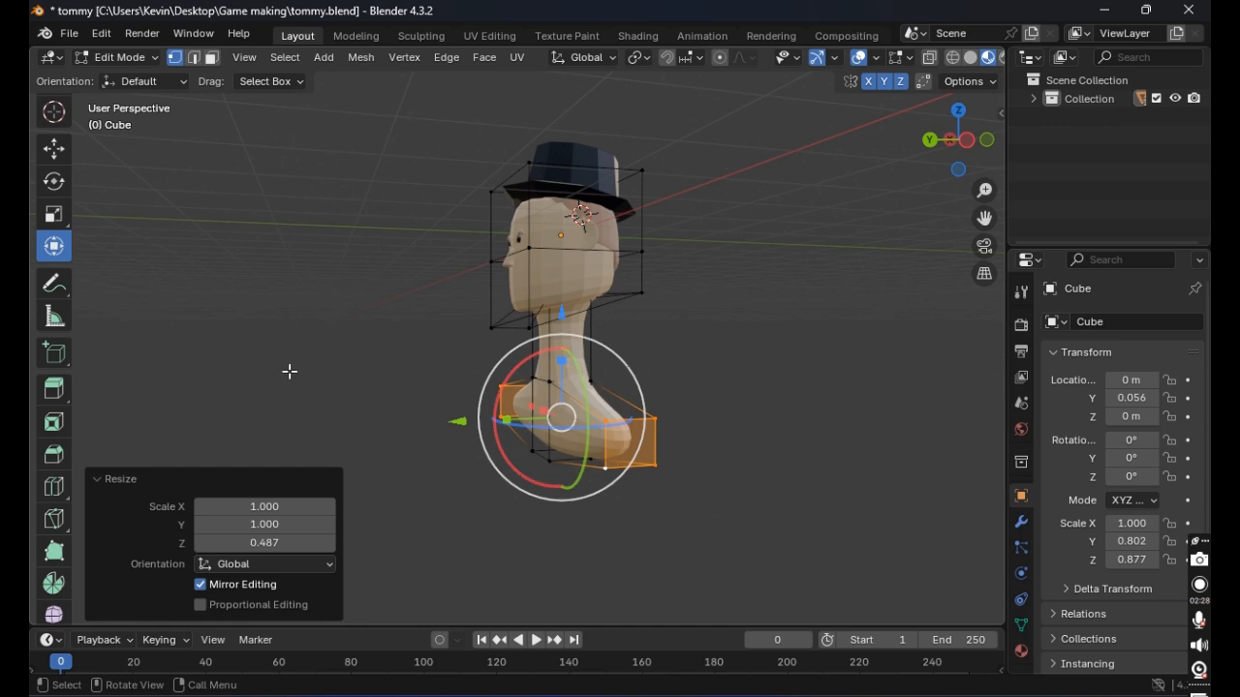
Step: Try extruding both shoulder end faces together with the Extrude Region tool, undo the extrusion and clear the selection
click(53, 388)
middle_drag(261, 365, 568, 333)
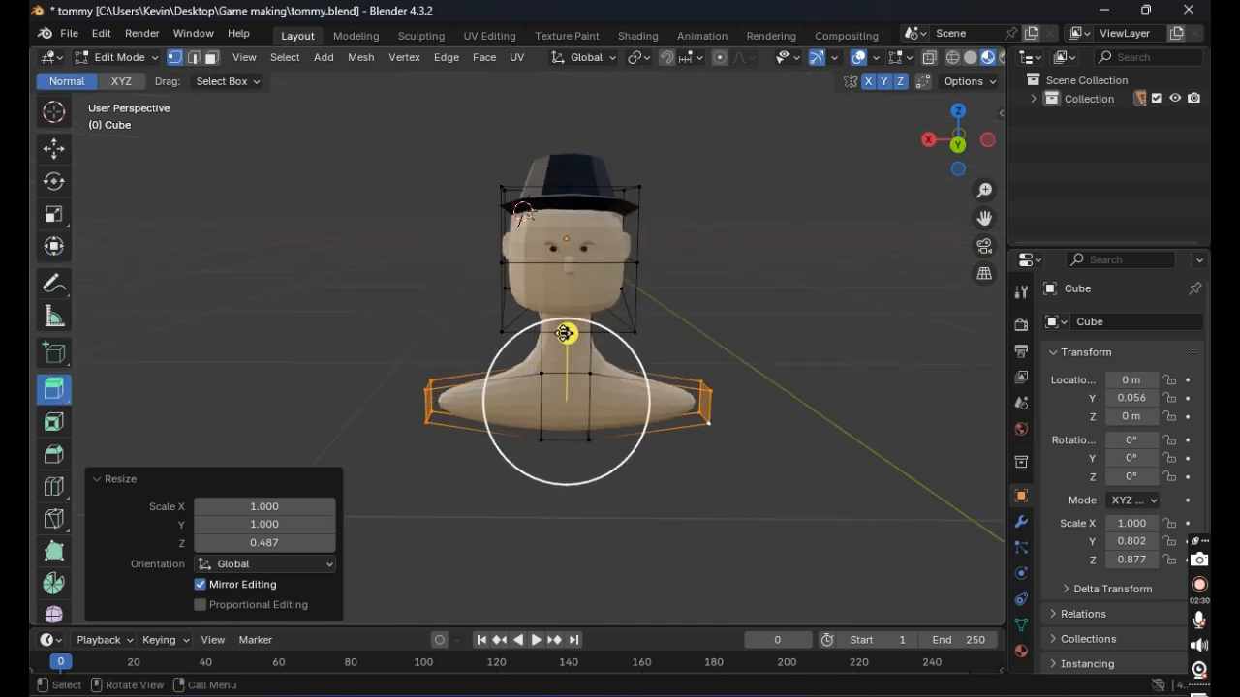
mouse_move(568, 332)
mouse_down()
mouse_move(570, 443)
mouse_move(557, 145)
mouse_move(566, 357)
mouse_move(559, 330)
mouse_up()
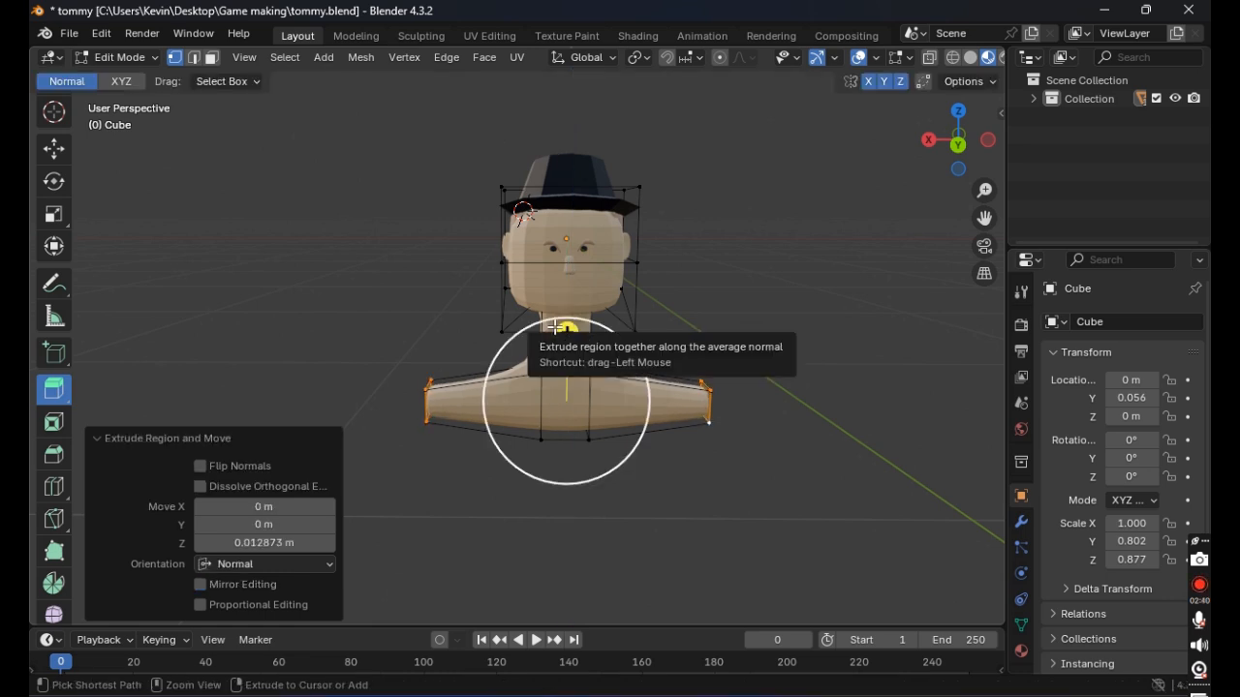
key(ctrl+z)
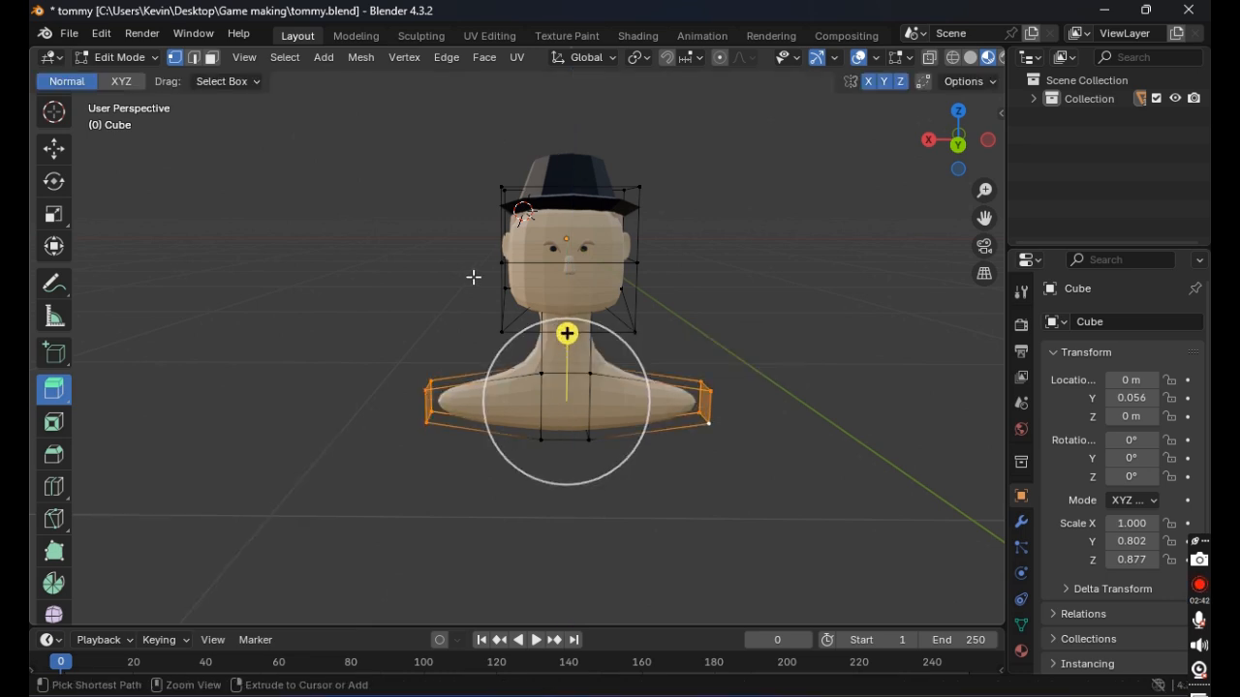
click(411, 293)
Step: Try insetting the underside face beneath the neck with a thickness of 0.101 m after selecting its four corner vertices
middle_drag(458, 315, 511, 259)
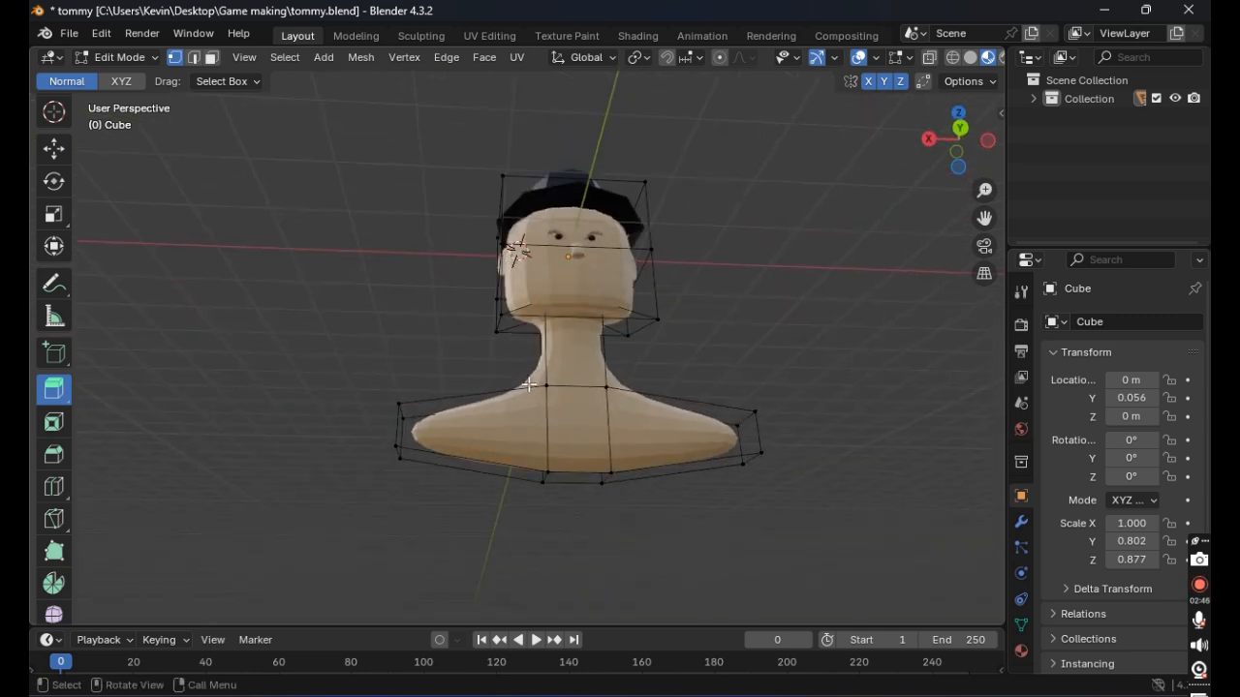
middle_drag(529, 384, 552, 379)
click(544, 432)
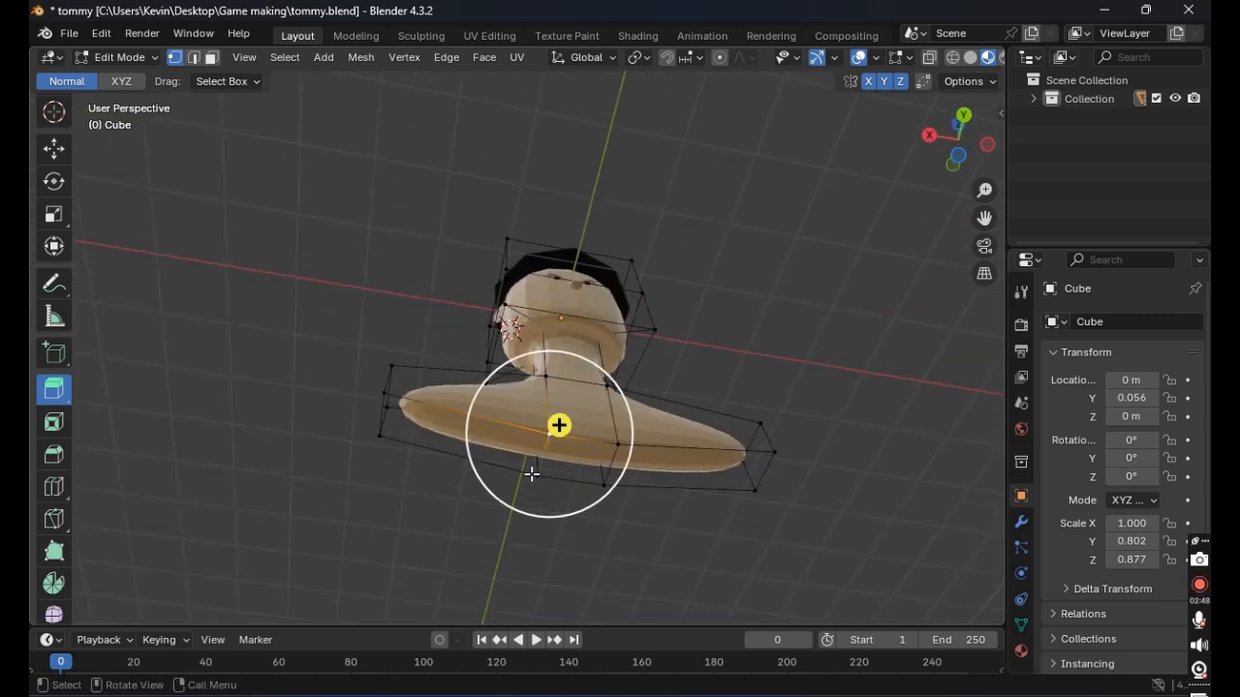
click(534, 471)
click(605, 479)
click(616, 446)
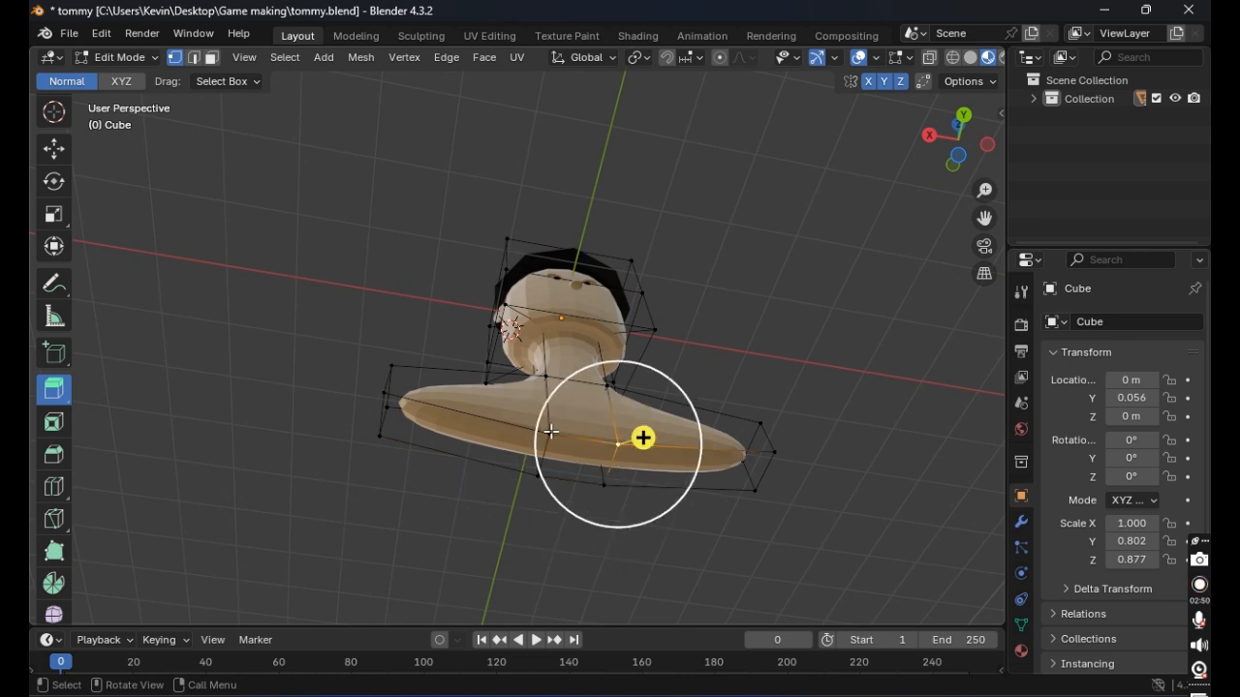
shift+click(554, 435)
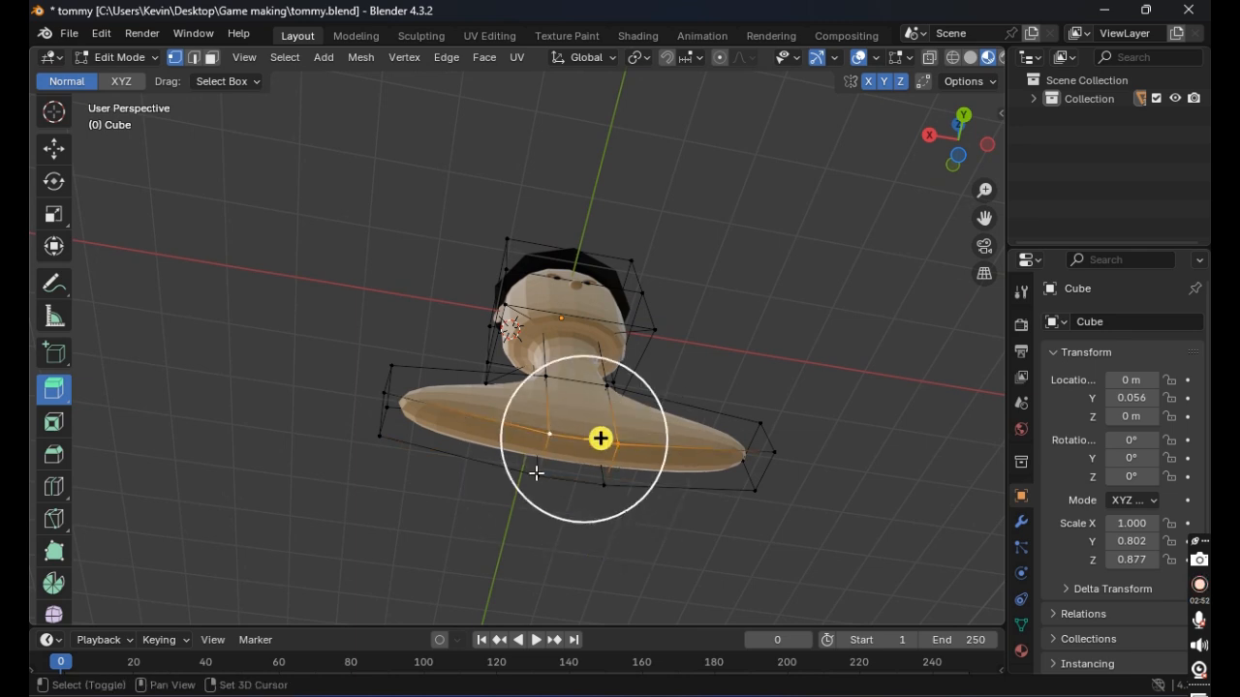
shift+click(535, 474)
shift+click(605, 480)
middle_drag(606, 480, 576, 568)
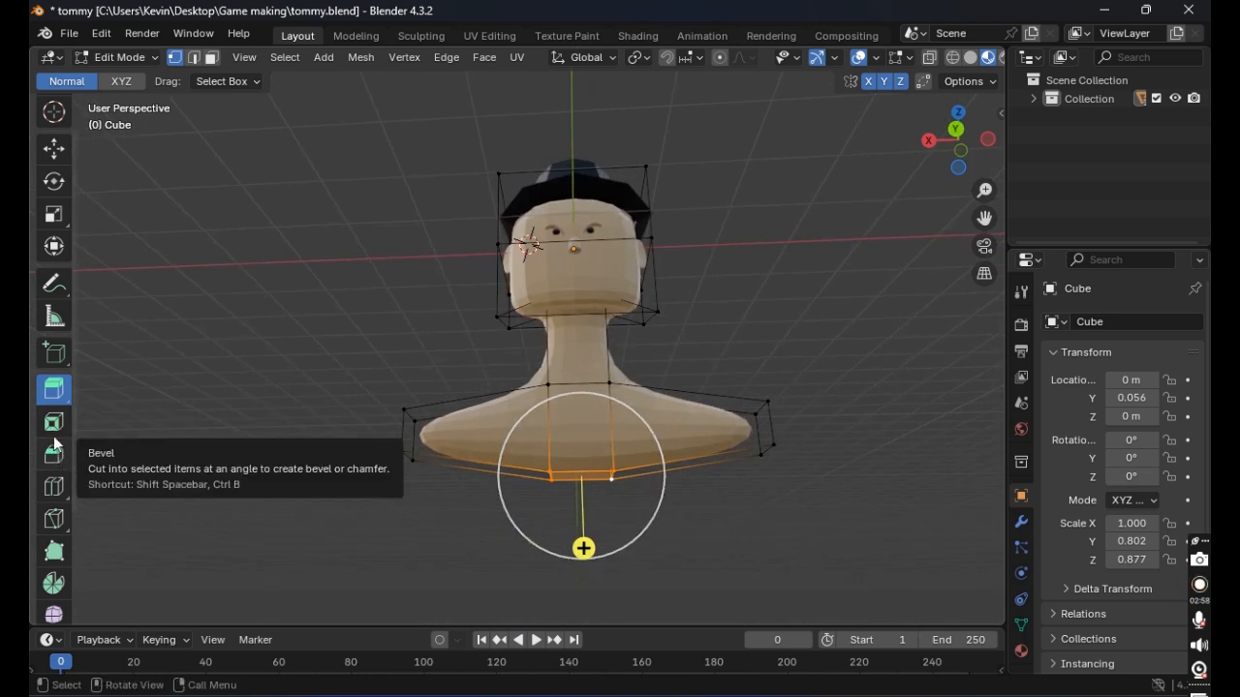
click(54, 423)
drag(584, 454, 593, 471)
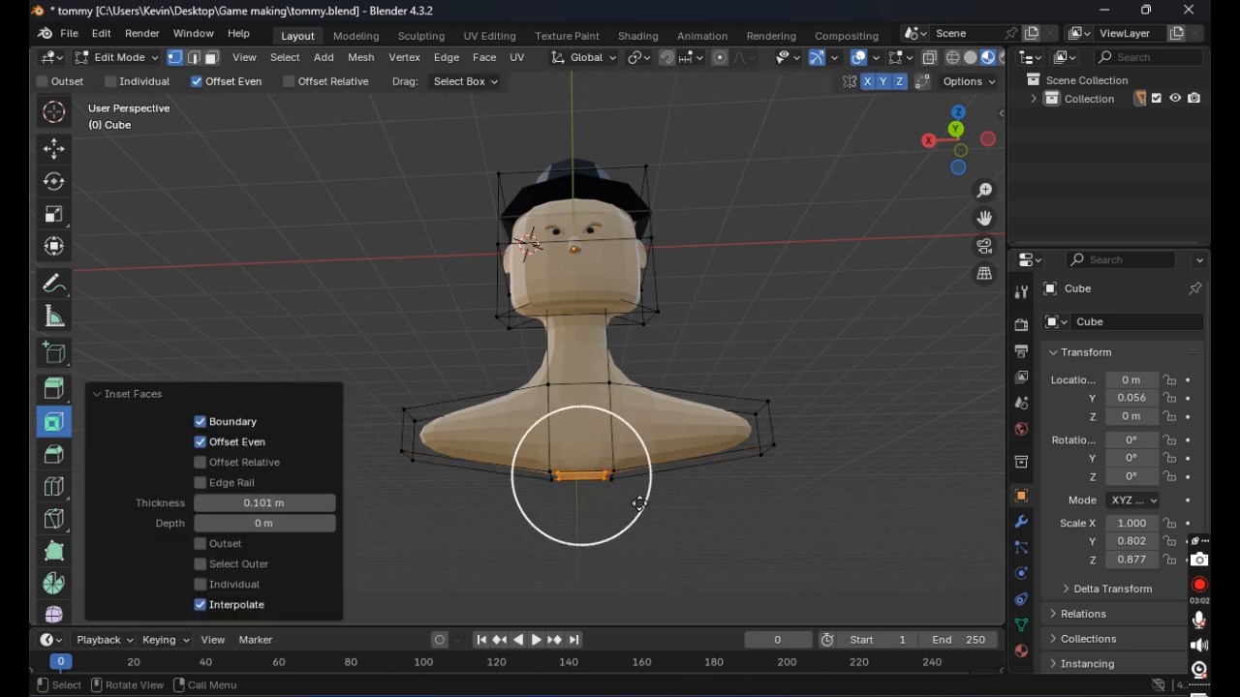
Step: Try stretching the inset underside face to 7.497 along the X axis with the Transform tool active
middle_drag(593, 471, 651, 436)
click(54, 246)
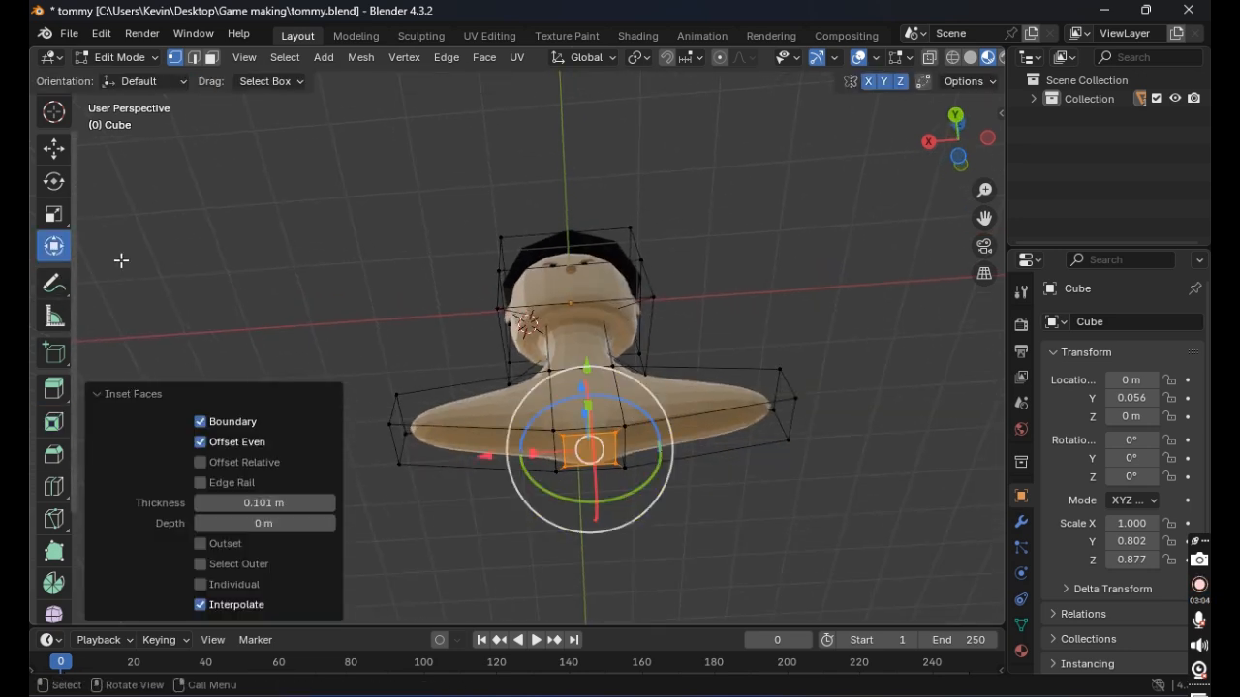
key(s)
key(x)
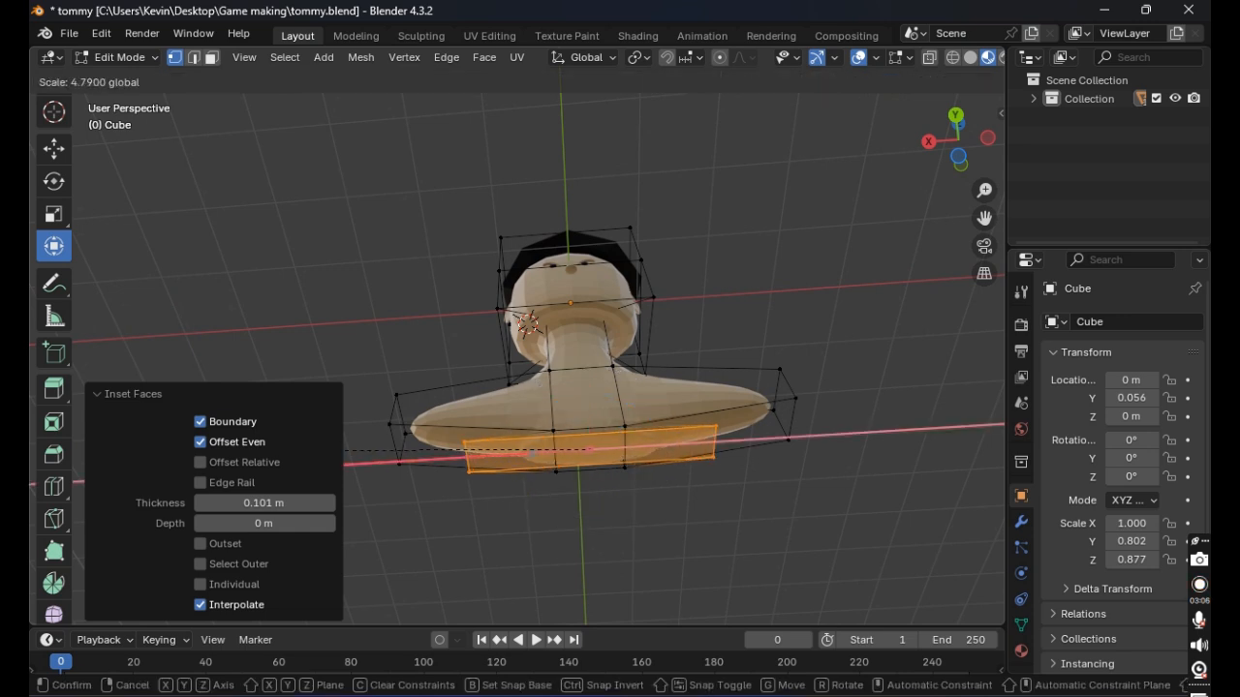
click(349, 449)
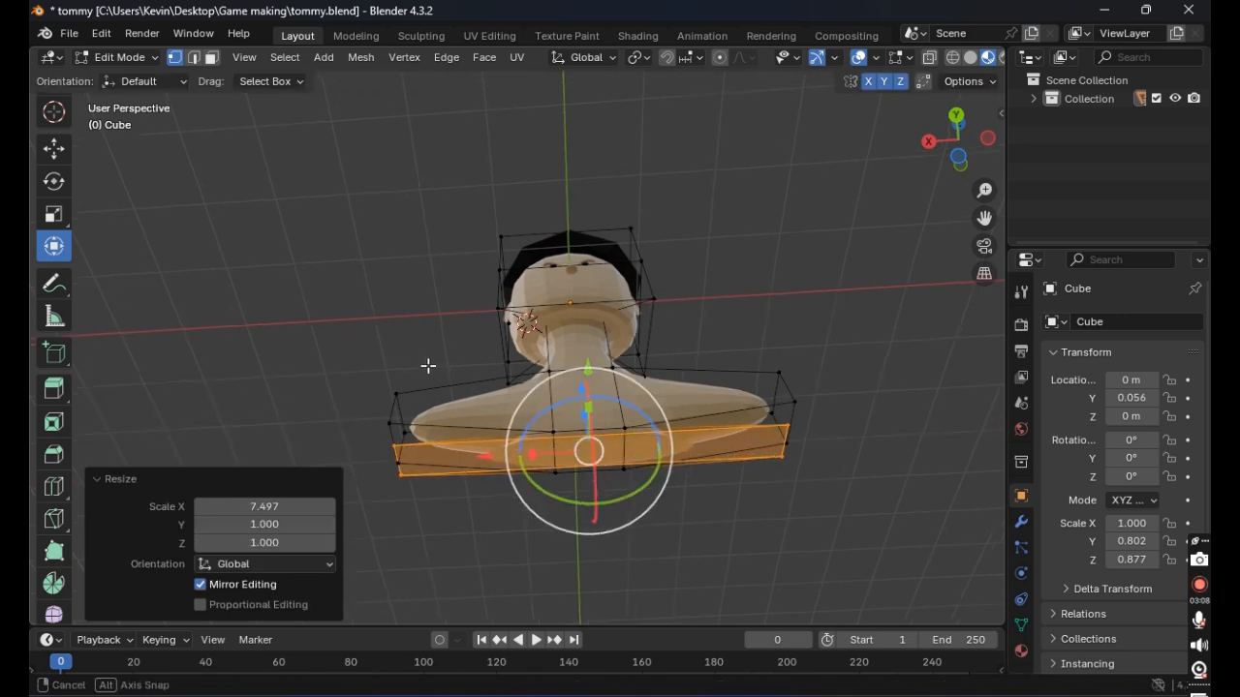
Step: Undo the scaling, inset and vertex selection on the underside, back to the selected shoulder ends
middle_drag(429, 362, 429, 443)
key(ctrl+z)
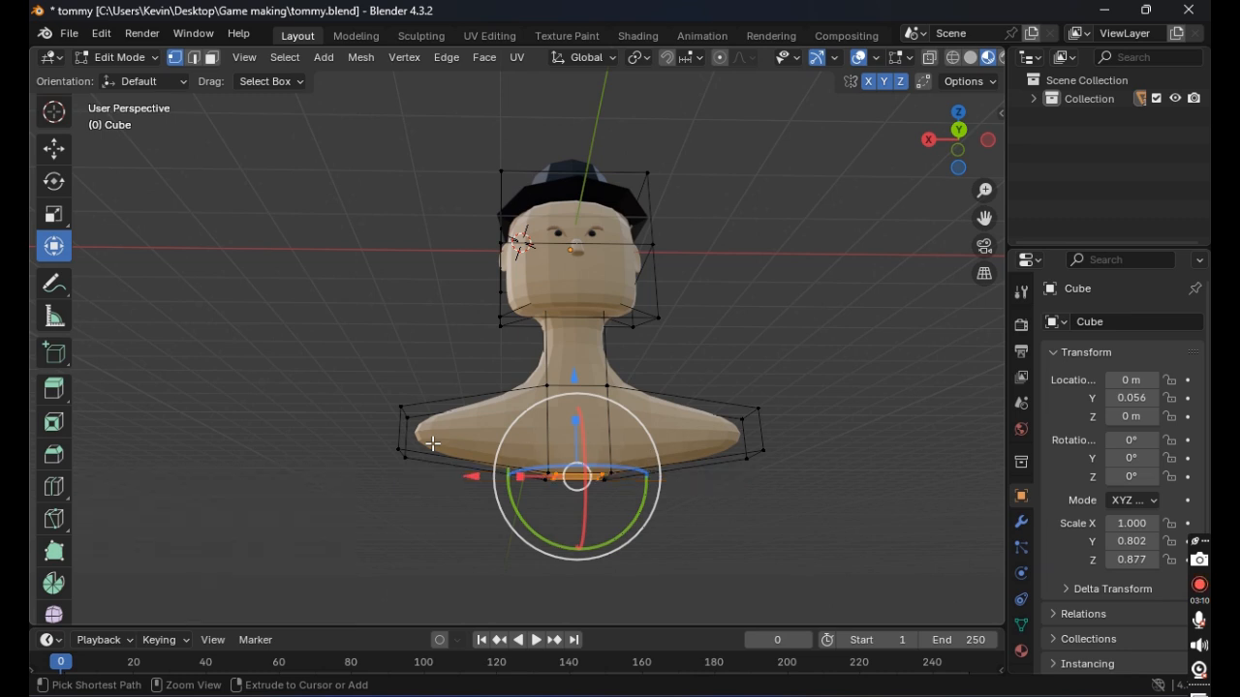
key(ctrl+z)
key(ctrl+z)
key(ctrl+z)
key(ctrl+z)
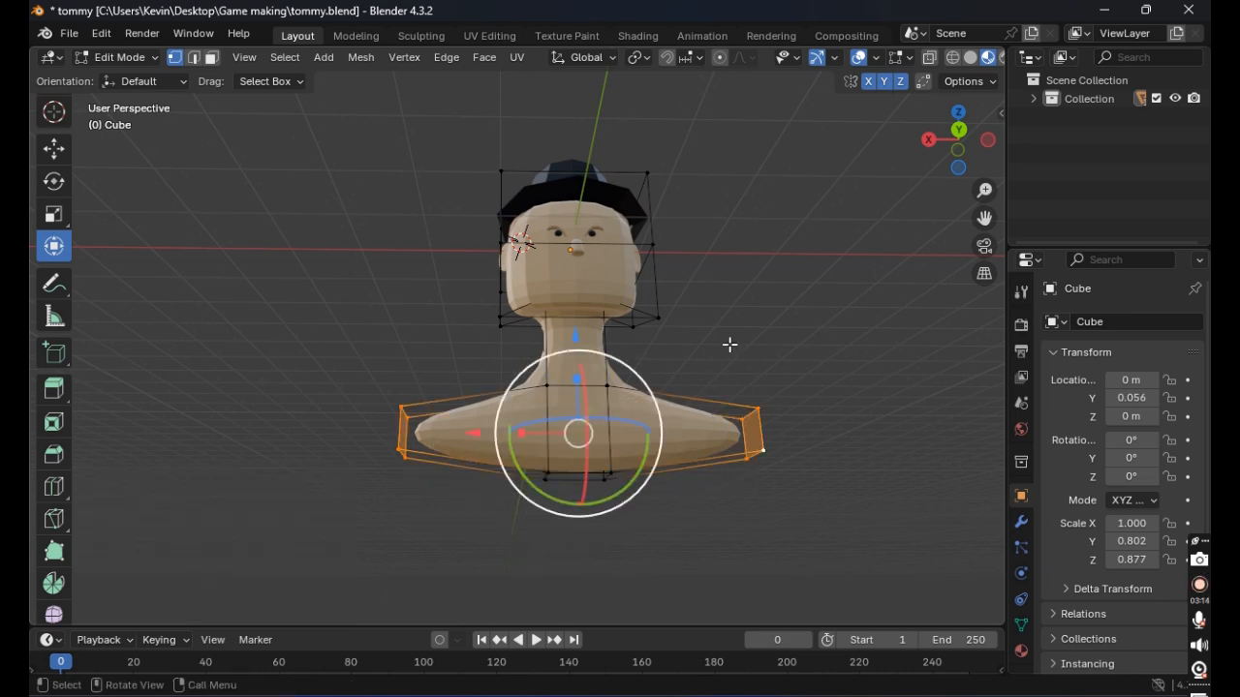
Step: Clear the shoulder selection and select the four corner vertices of the underside face beneath the neck
click(869, 310)
middle_drag(869, 310, 599, 376)
shift+click(542, 405)
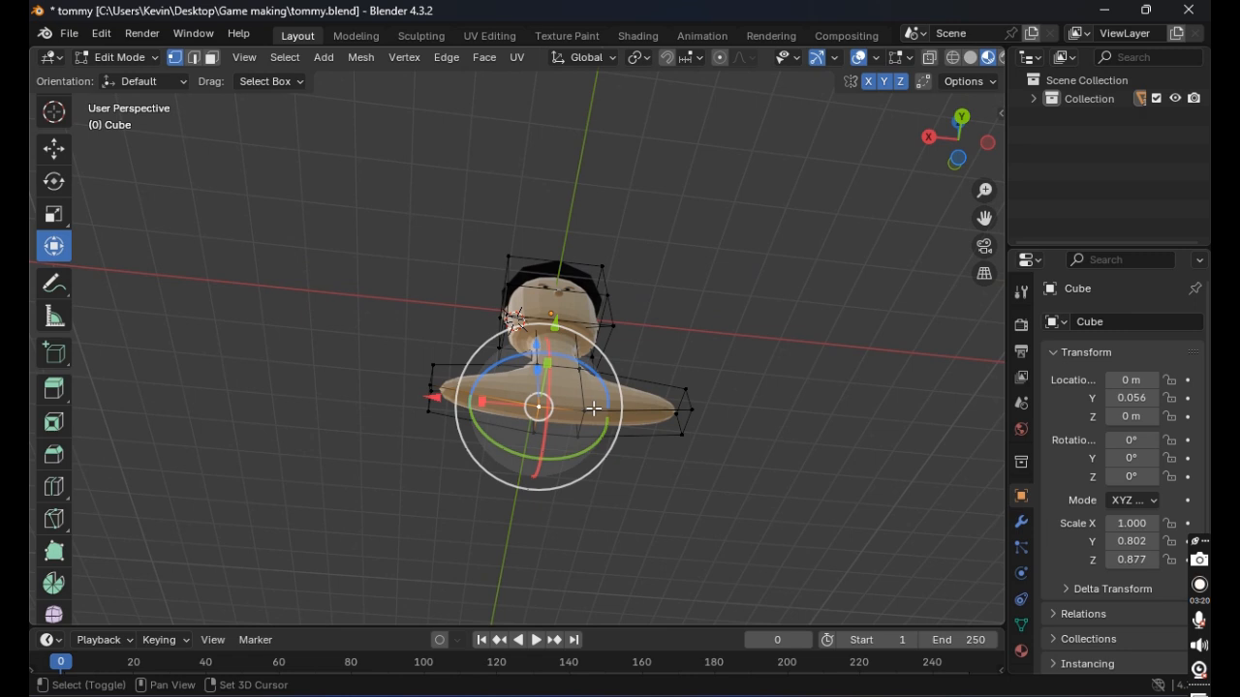
shift+click(587, 411)
shift+click(579, 437)
shift+click(535, 432)
middle_drag(554, 418, 558, 393)
Step: Try scaling the underside face to 3.321 along X and flattening it along Z, then undo both scalings
key(s)
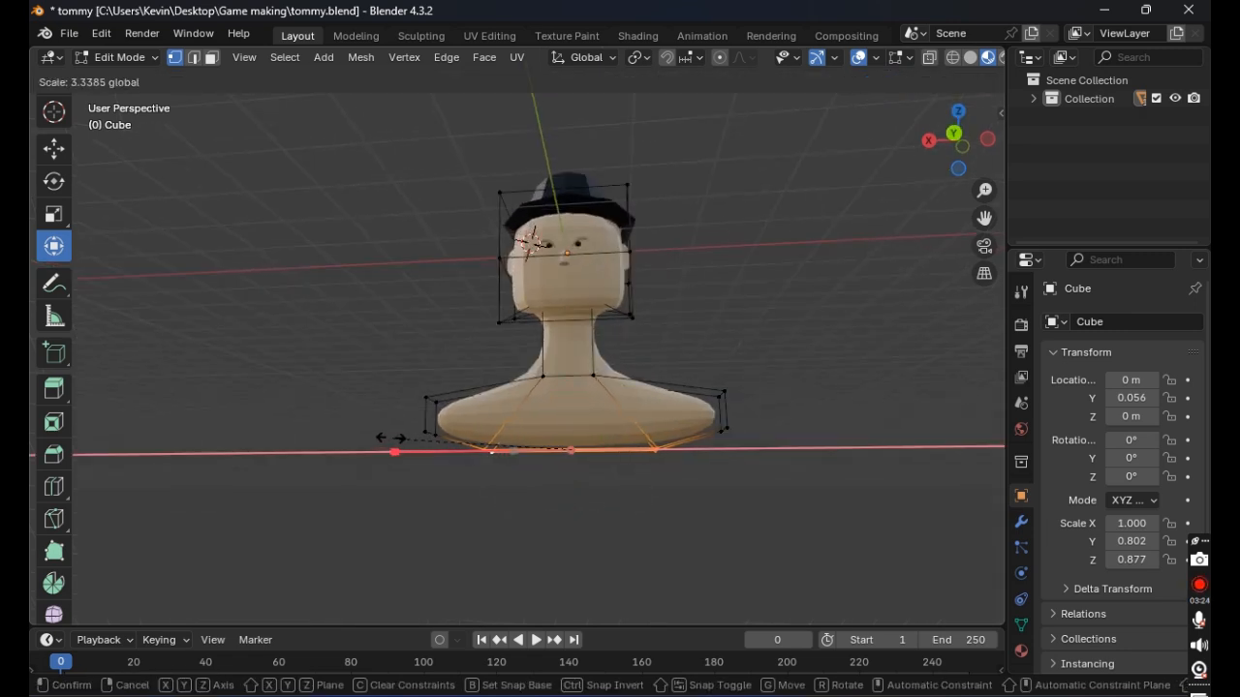
click(395, 437)
key(s)
key(z)
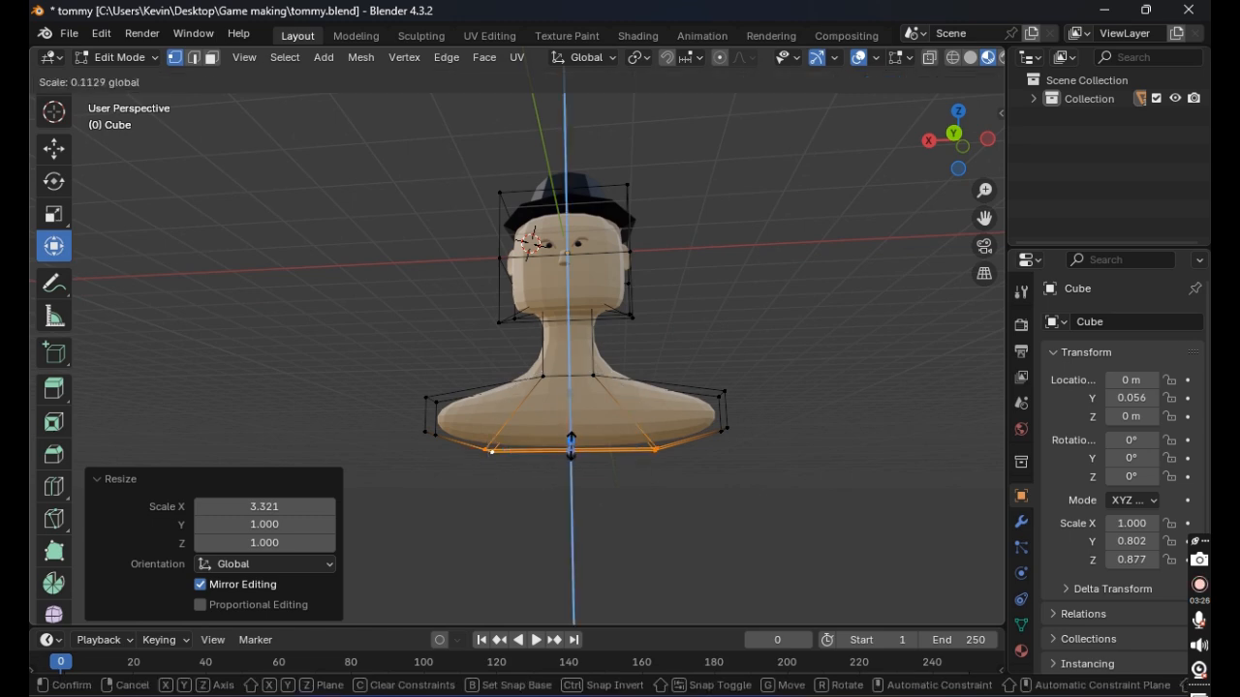
click(571, 420)
middle_drag(598, 415, 657, 459)
key(ctrl+z)
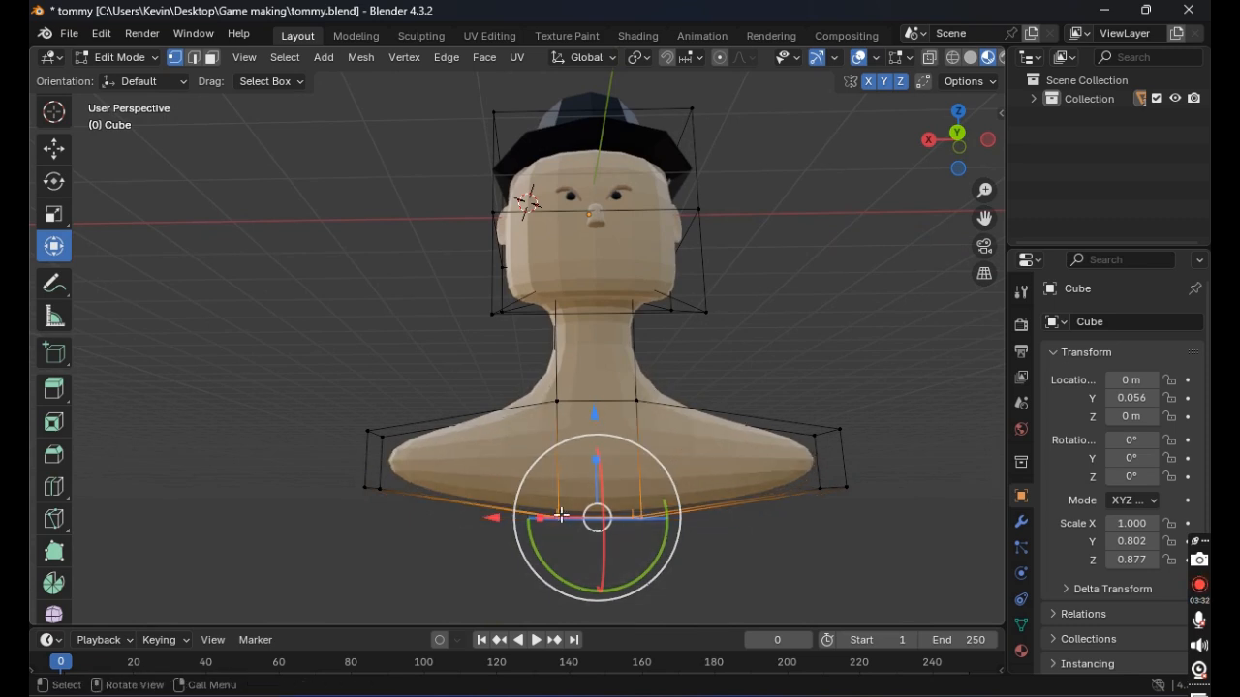
Step: Try widening the underside face to a scale of 2.685 along the X axis
middle_drag(559, 520, 558, 560)
scroll(554, 520, up, 1)
key(s)
key(x)
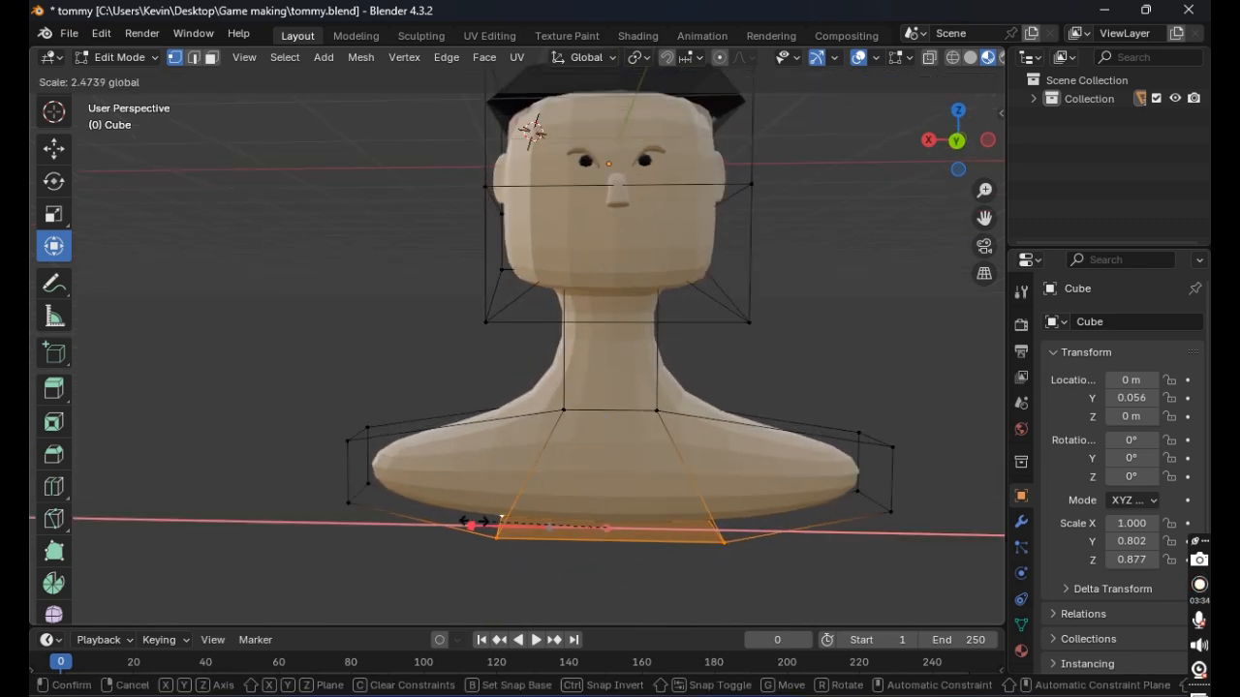
click(467, 521)
Step: Try lowering the widened underside face by 0.84638 m along the Z axis, then undo the move
key(g)
key(z)
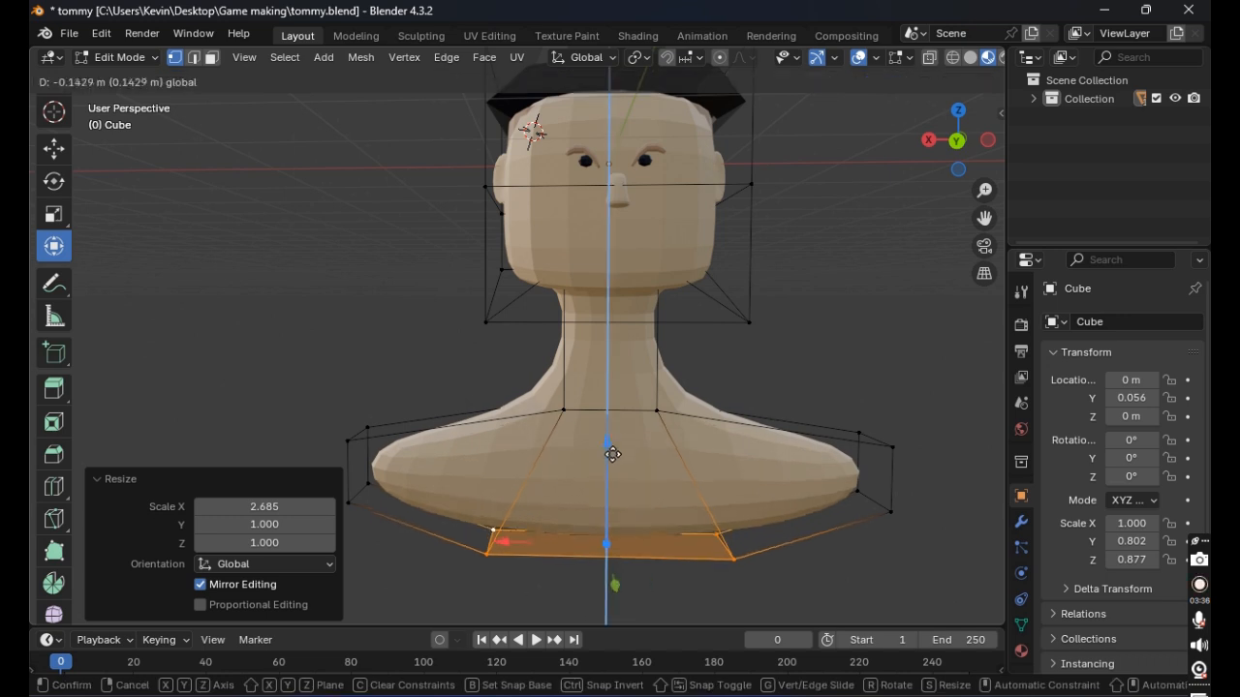
click(611, 515)
scroll(635, 502, down, 2)
middle_drag(636, 502, 639, 502)
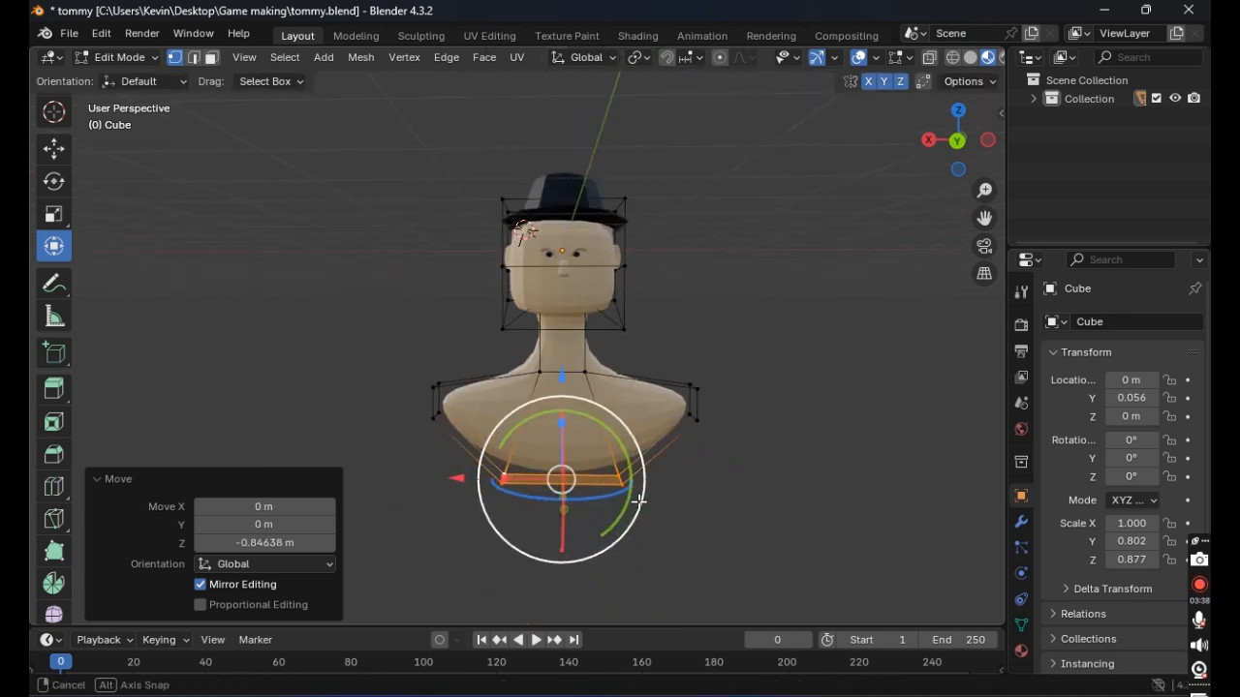
key(ctrl+z)
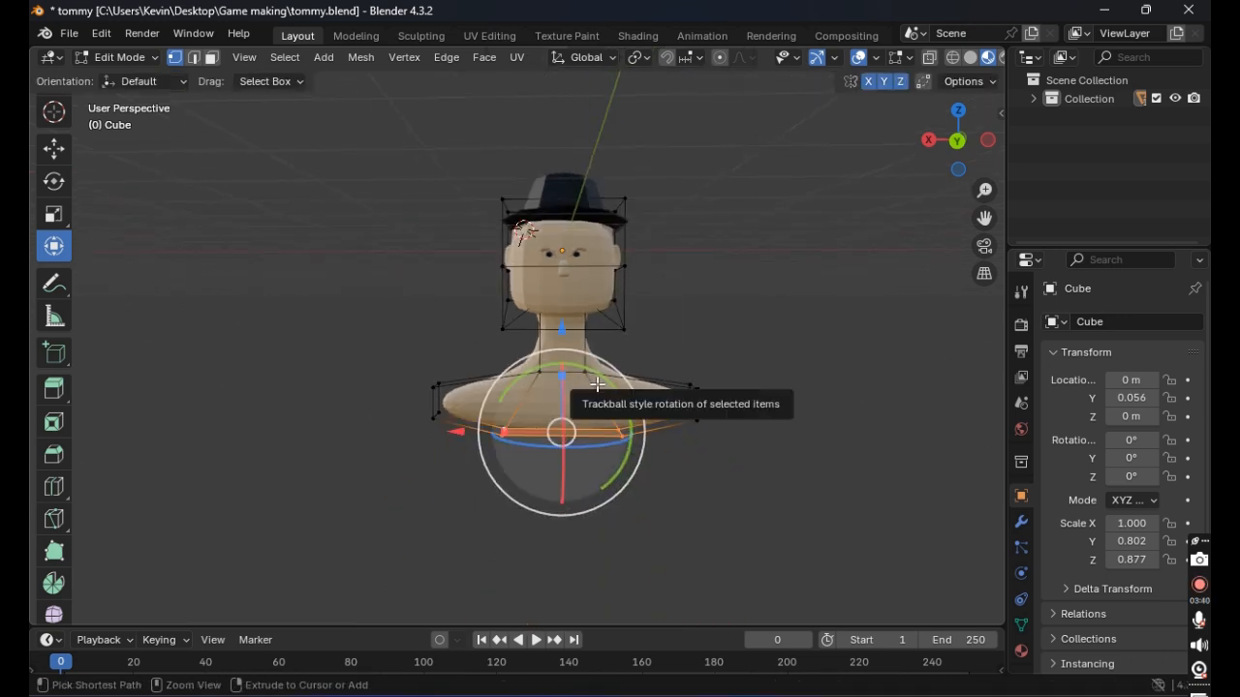
Step: Scale the underside face to 3.769 along X, extrude it downward about 3 m as the torso, and clear the selection
key(s)
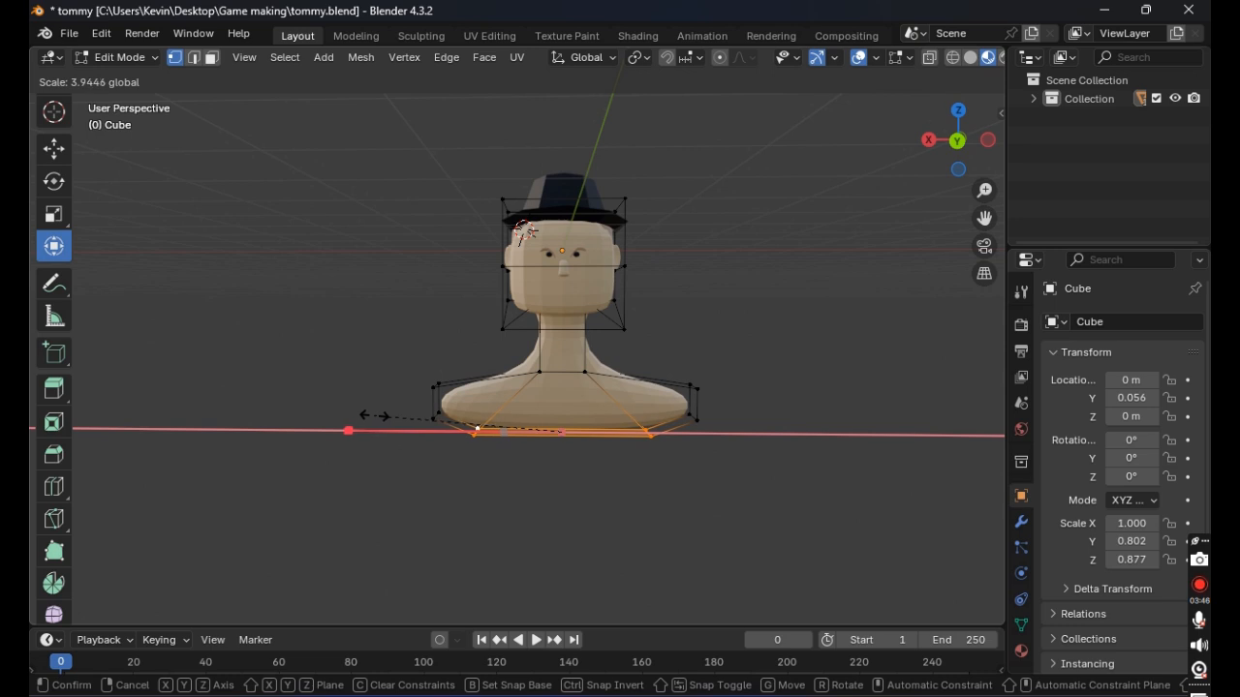
click(380, 417)
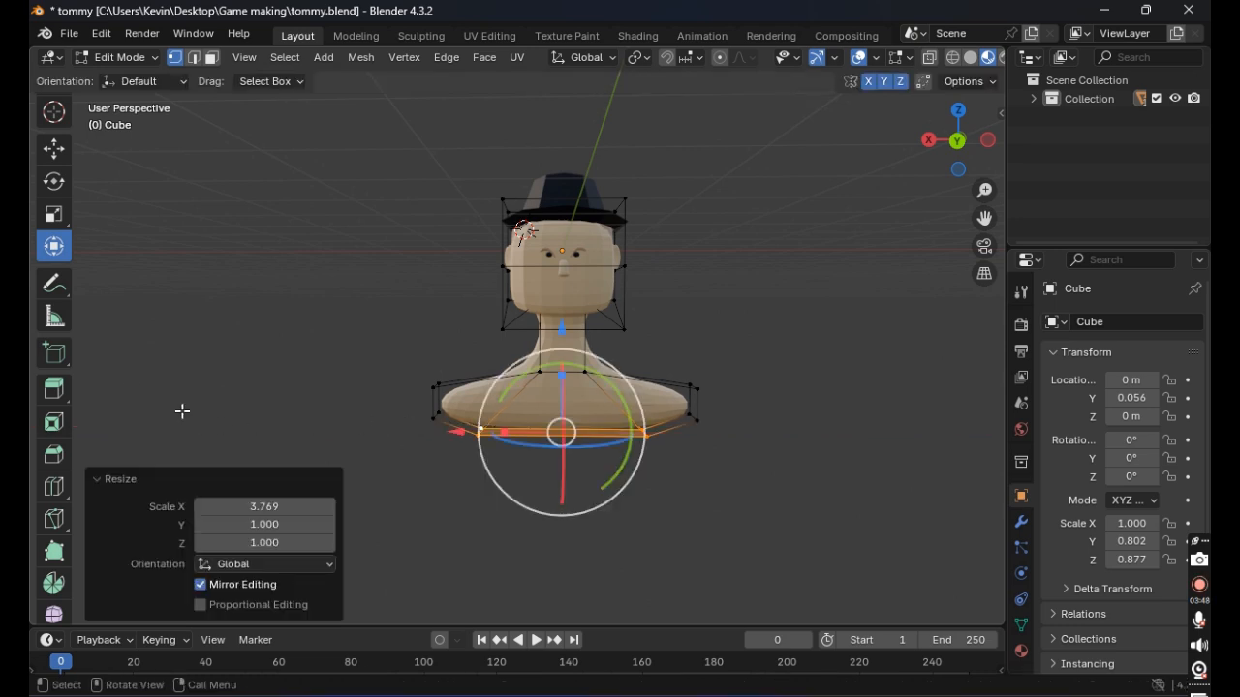
key(e)
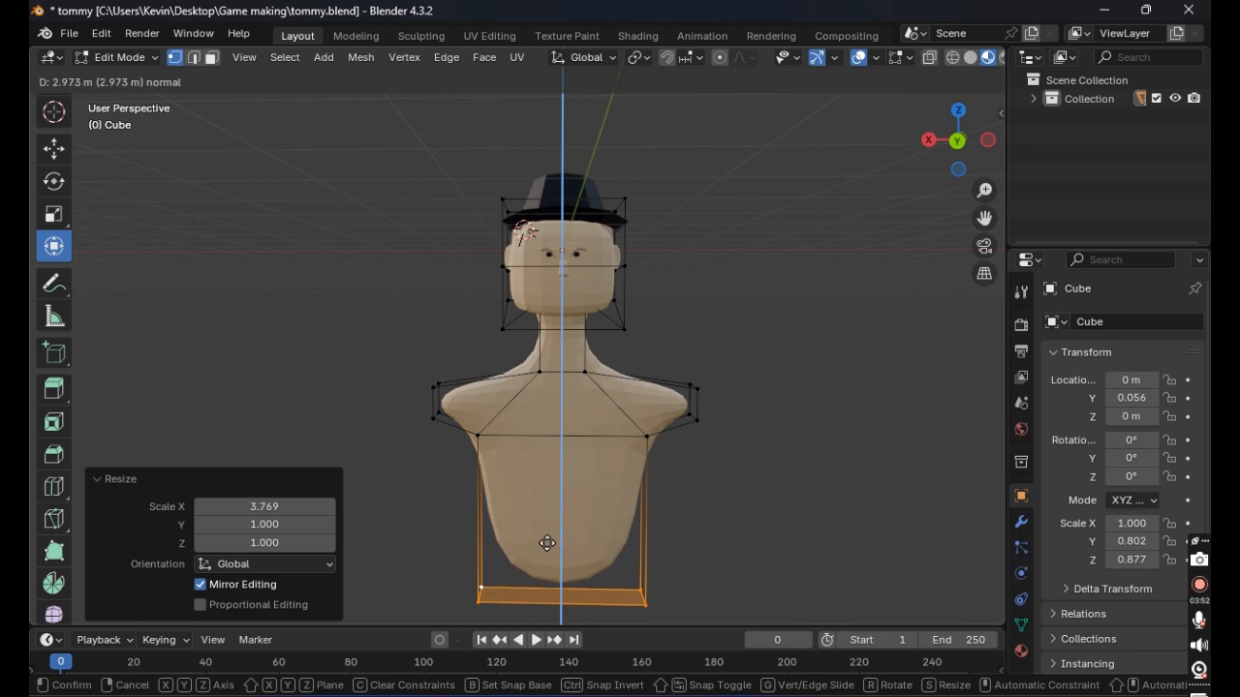
click(547, 543)
click(692, 519)
Step: Select the outer end vertices of both shoulders and scale them to about 2.47 along X to stretch out the arms
middle_drag(691, 518, 390, 395)
scroll(812, 482, down, 5)
scroll(515, 342, up, 4)
shift+click(505, 381)
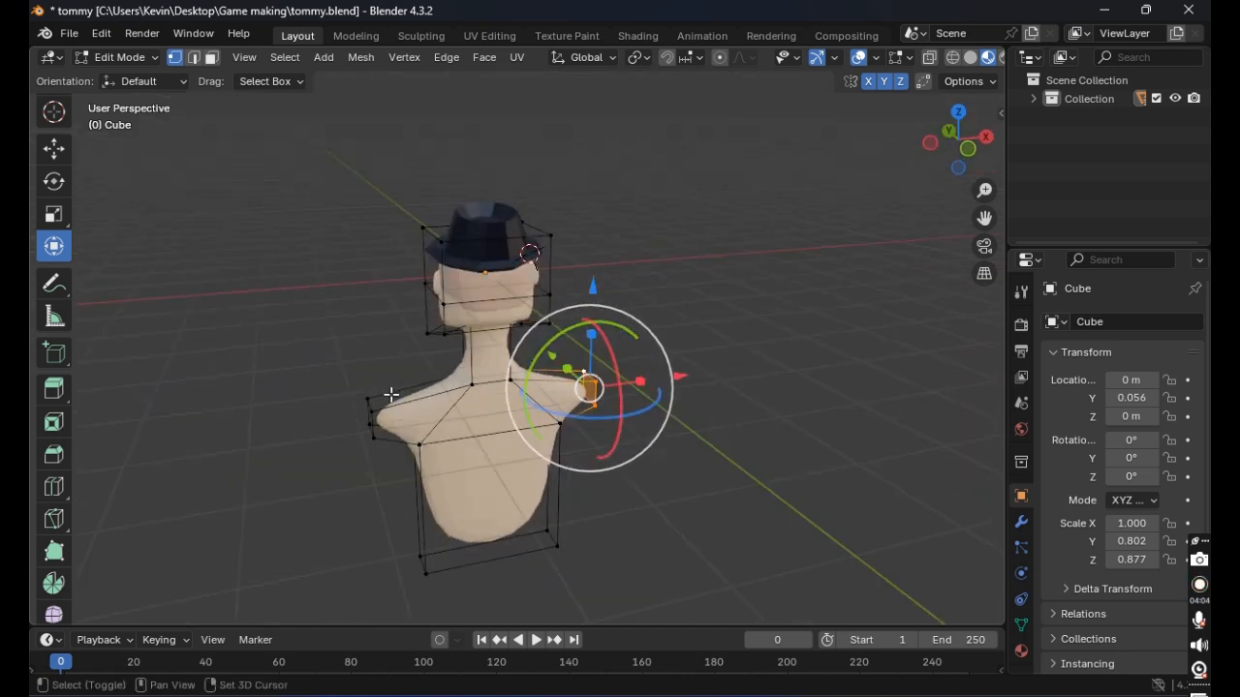
shift+click(366, 399)
shift+click(374, 414)
shift+click(374, 436)
shift+click(365, 425)
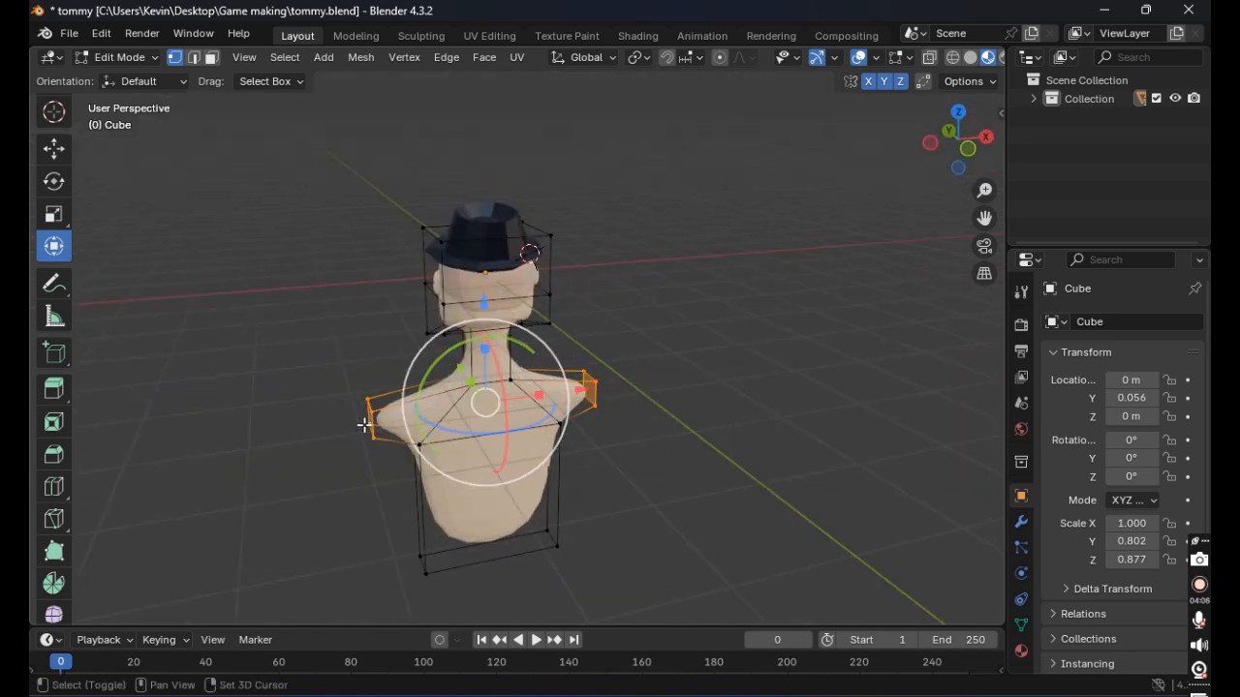
key(s)
key(x)
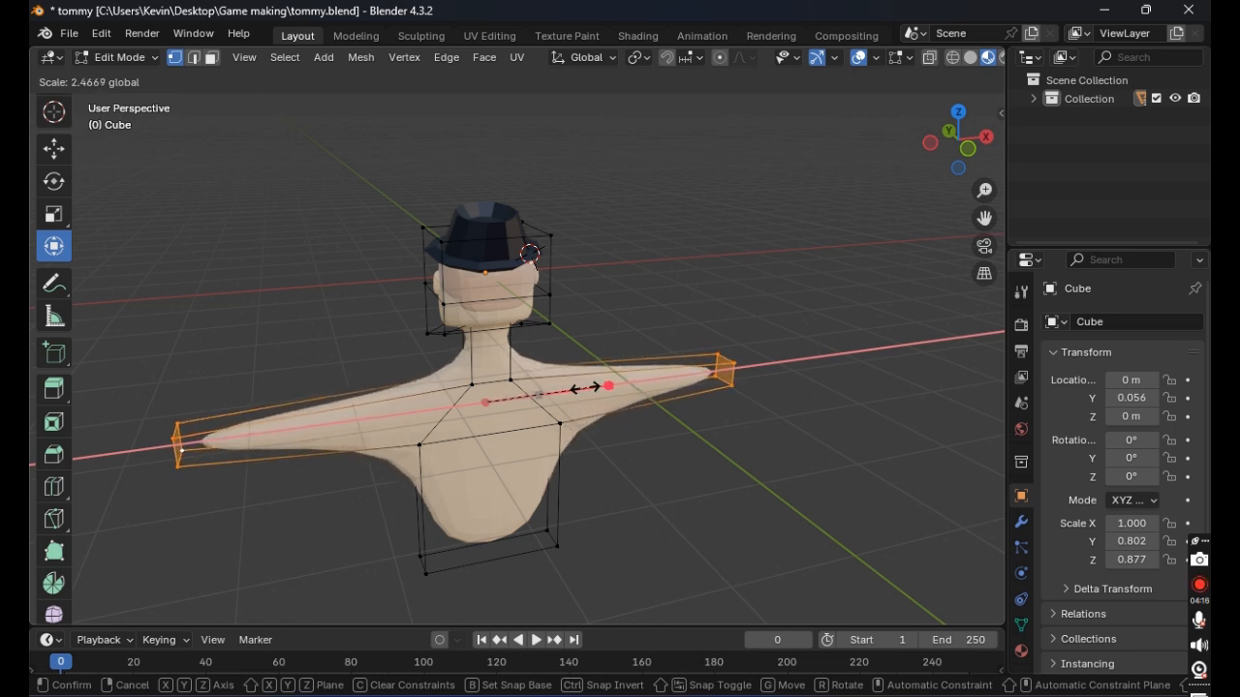
click(576, 387)
Step: Select the four vertices of the torso's front face and move them about 0.465 m forward along Y
middle_drag(397, 475, 369, 504)
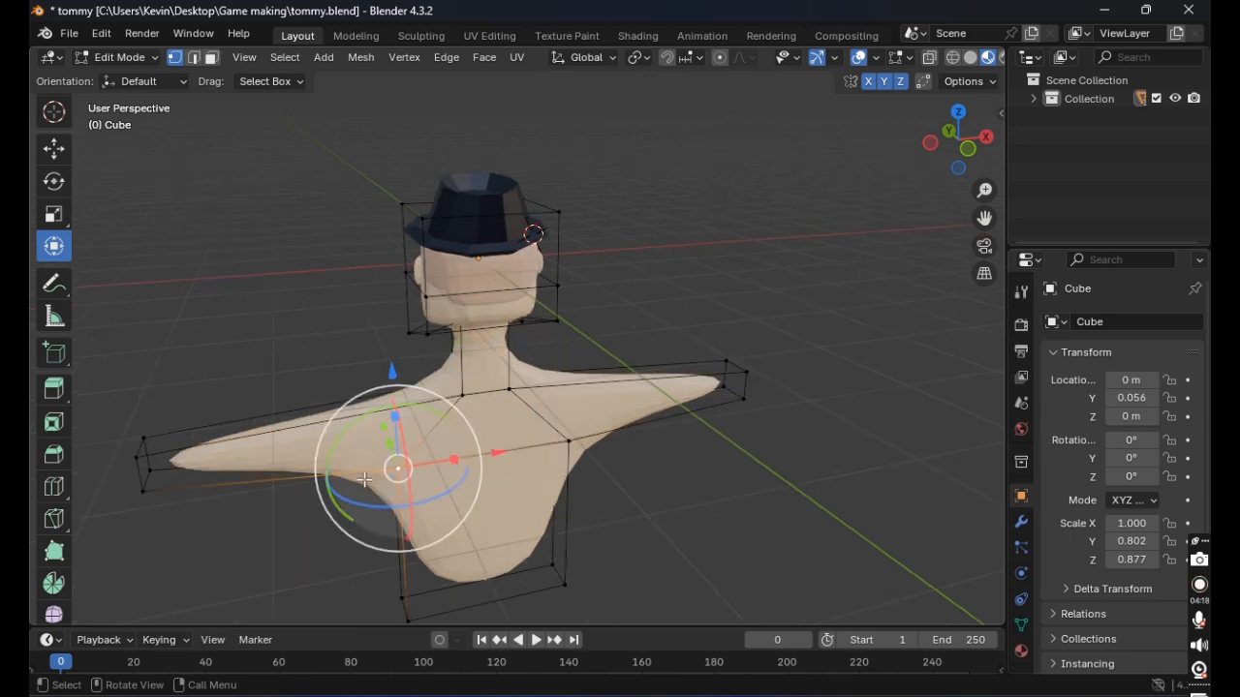
middle_drag(277, 503, 636, 429)
scroll(692, 507, down, 2)
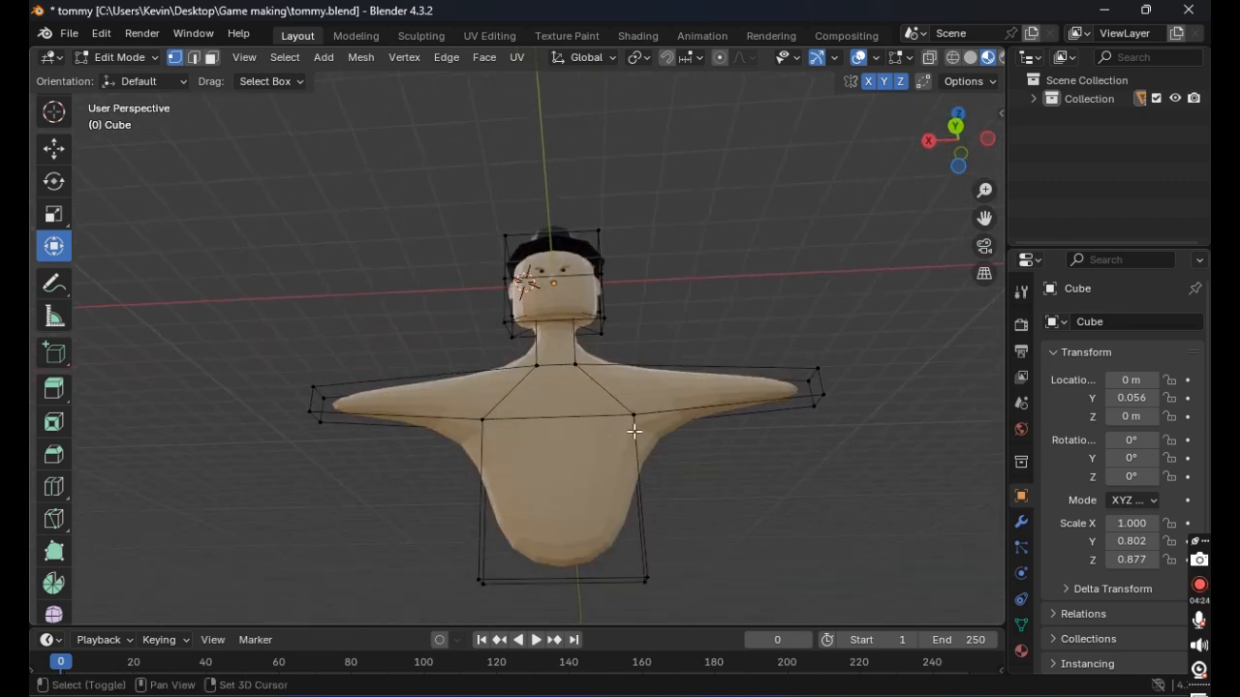
shift+click(473, 421)
shift+click(472, 579)
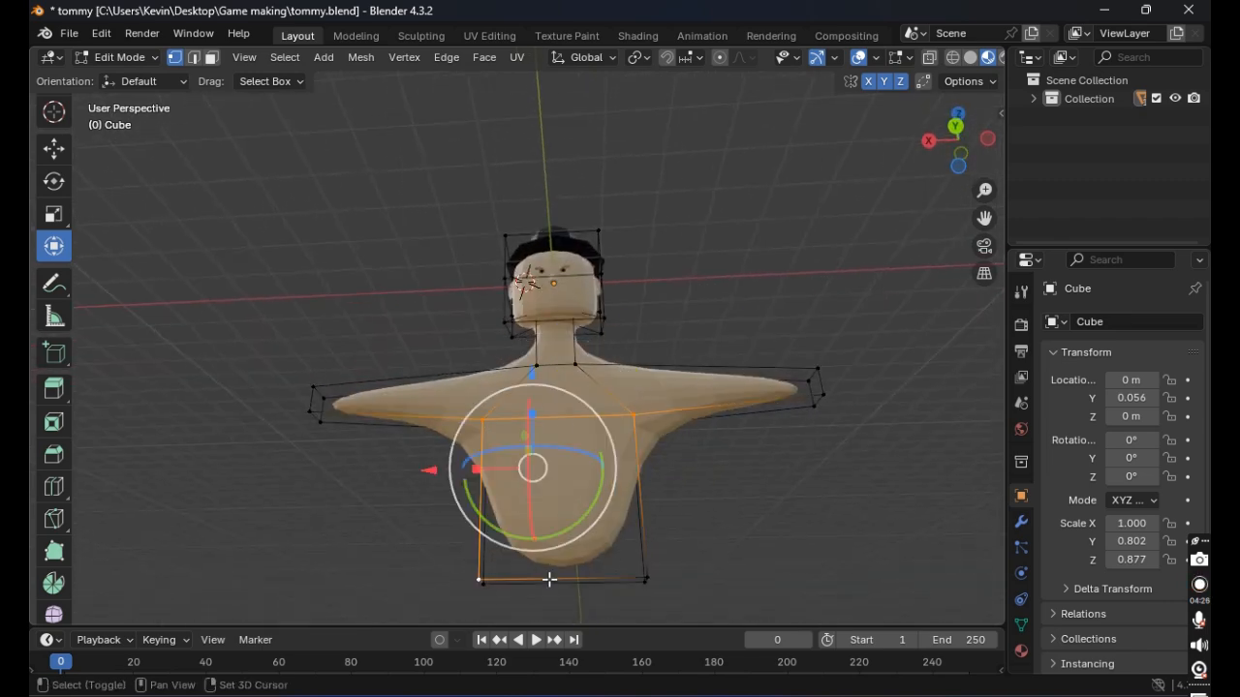
shift+click(644, 573)
middle_drag(740, 482, 456, 518)
drag(415, 503, 387, 503)
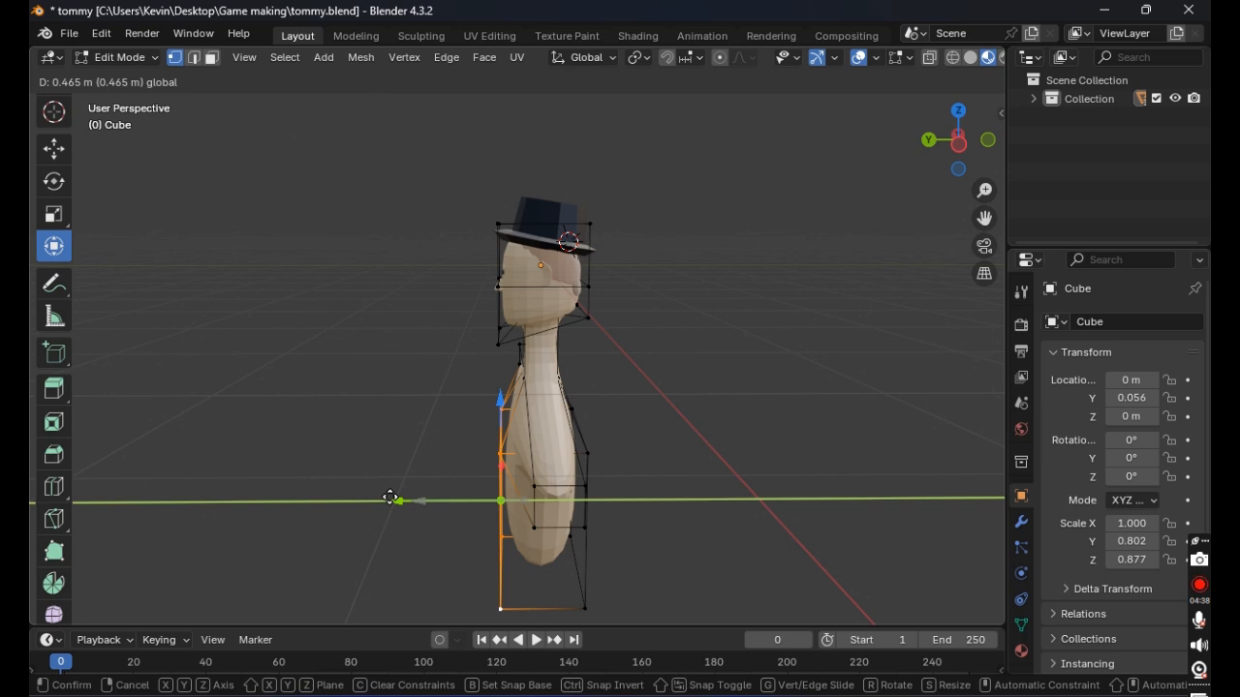
click(386, 497)
Step: Deselect the bottom vertices of the torso's front face and push the chest vertices about 0.455 m further forward along Y
mouse_move(386, 498)
middle_down()
mouse_move(423, 529)
mouse_move(517, 526)
mouse_move(358, 498)
mouse_move(385, 500)
middle_up()
middle_drag(540, 490, 506, 569)
shift+click(479, 580)
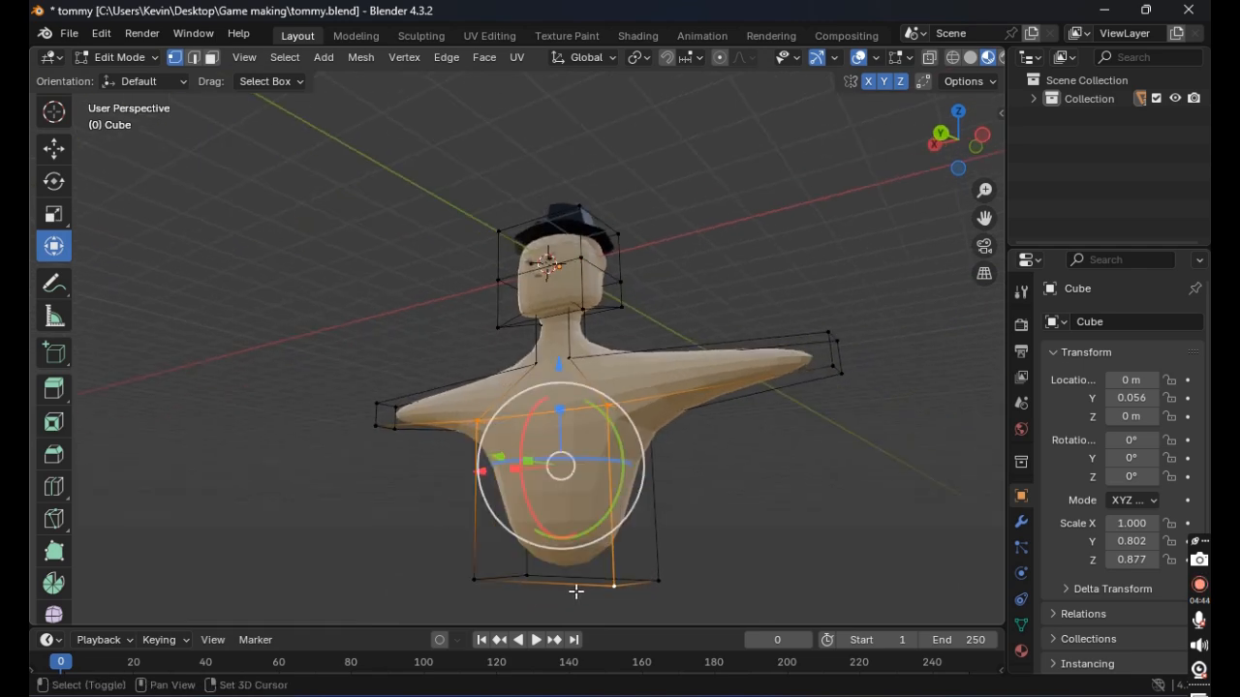
middle_drag(615, 573, 395, 452)
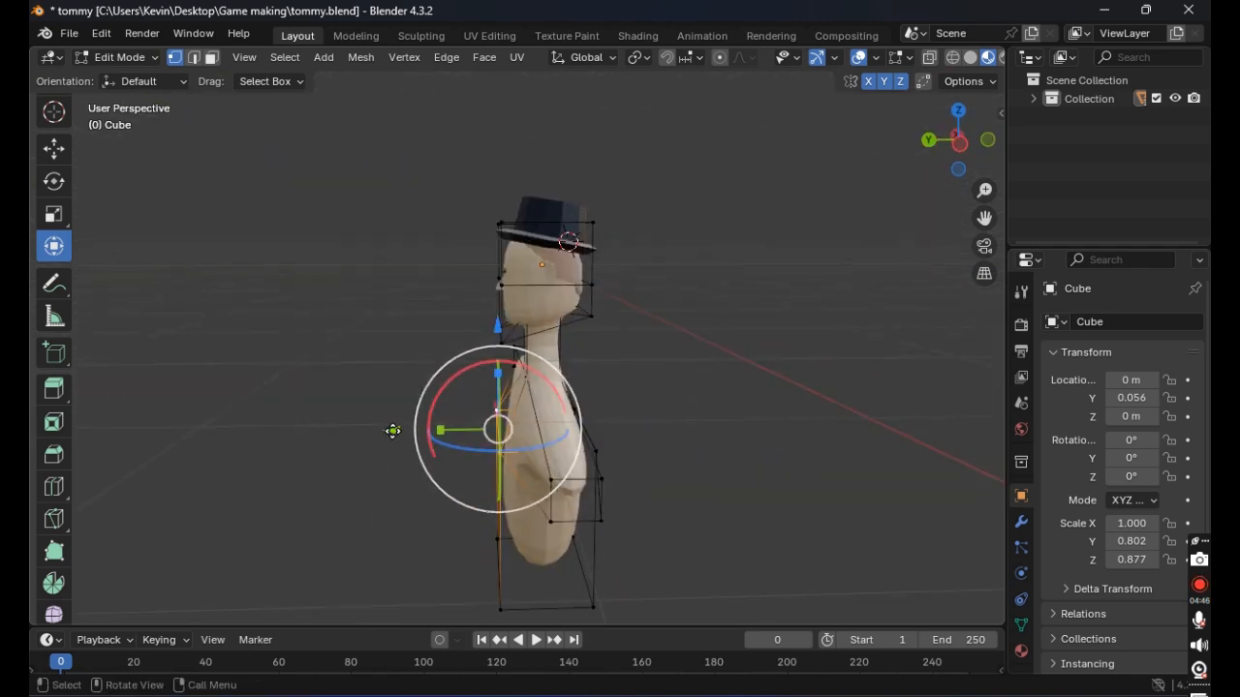
key(g)
key(y)
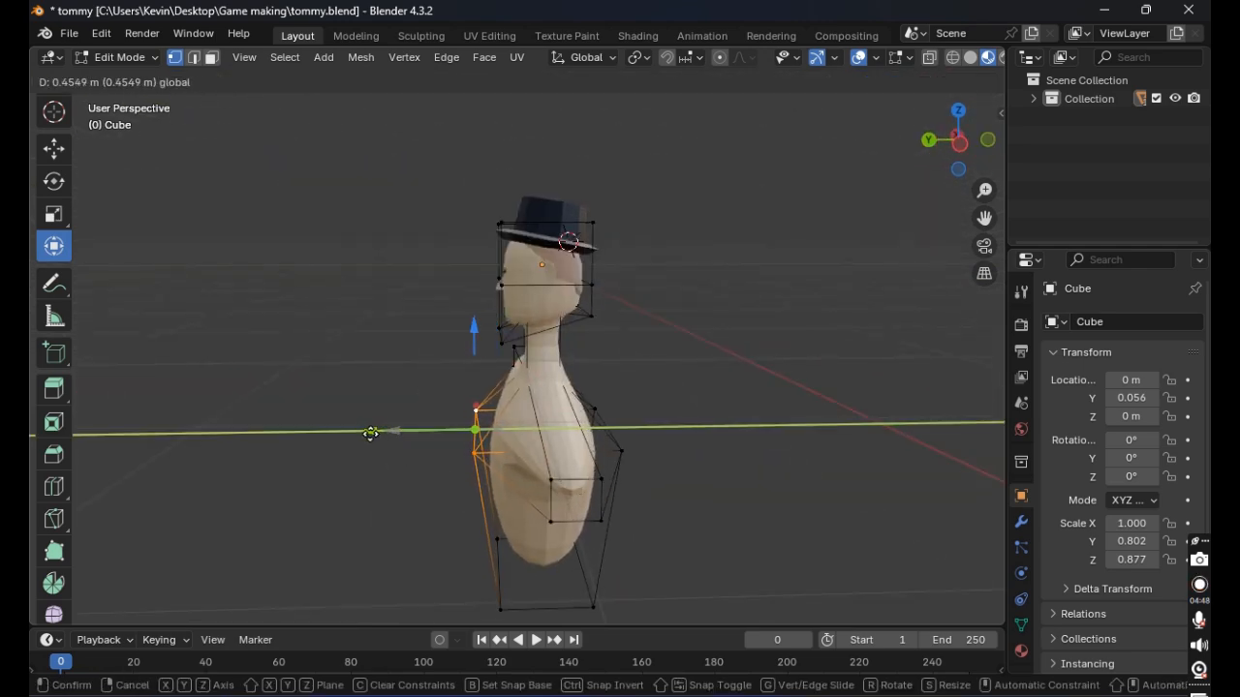
click(371, 433)
Step: Try moving the torso's lower front vertices by -0.47035 m along Y, then undo the move
middle_drag(390, 495, 481, 573)
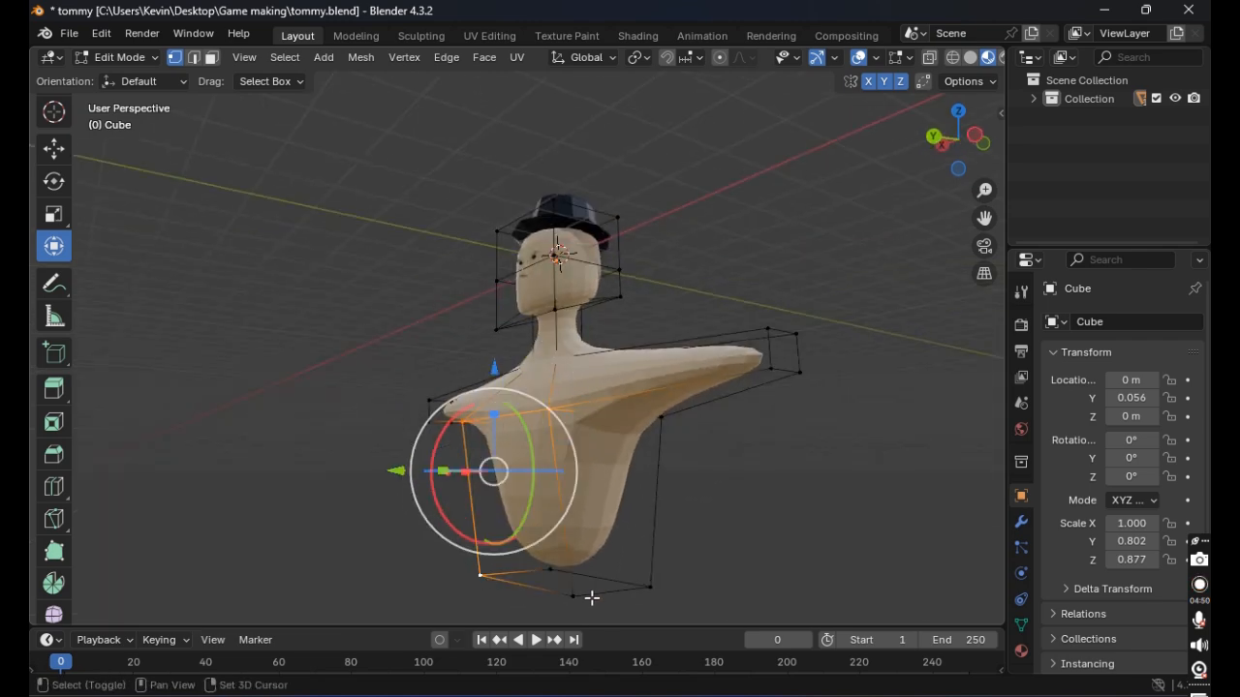
shift+click(575, 595)
middle_drag(459, 421, 472, 446)
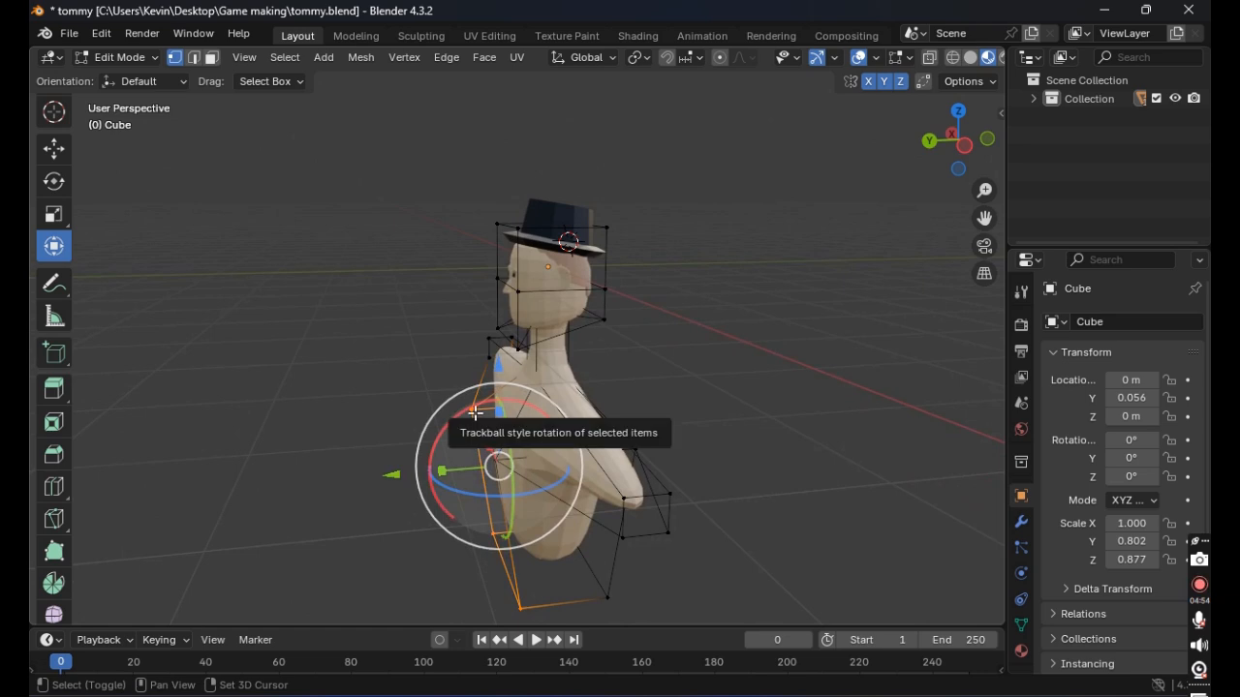
drag(399, 495, 421, 496)
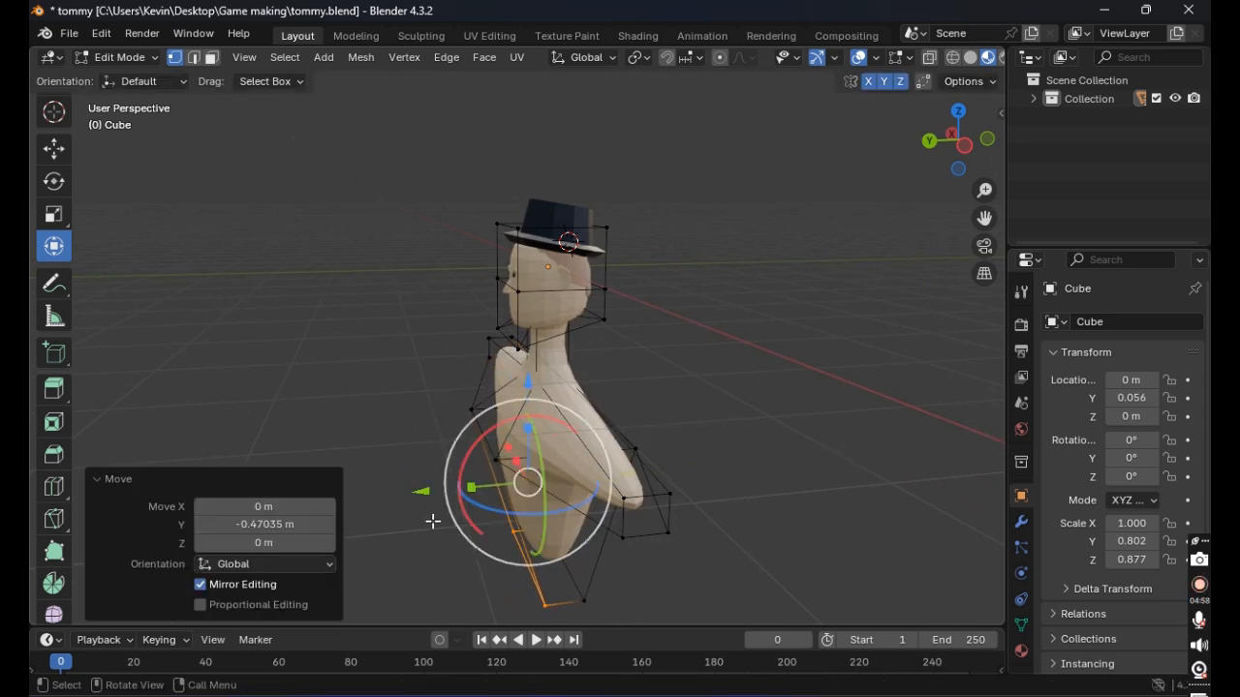
click(404, 545)
middle_drag(404, 545, 738, 528)
scroll(689, 529, down, 2)
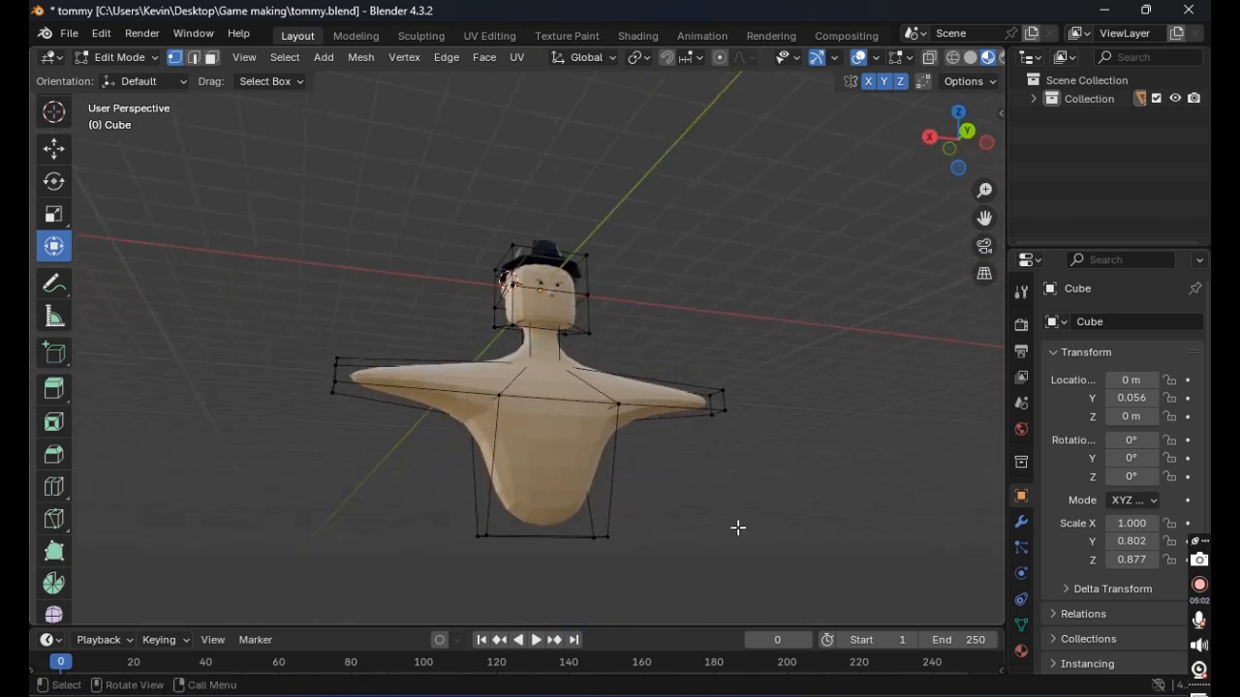
middle_drag(403, 435, 571, 471)
key(ctrl+z)
key(ctrl+z)
key(ctrl+z)
Step: Correct the selection to the torso's bottom front vertices, move them backward along Y to taper the waist, and clear the selection
shift+click(453, 442)
drag(653, 551, 623, 553)
click(650, 472)
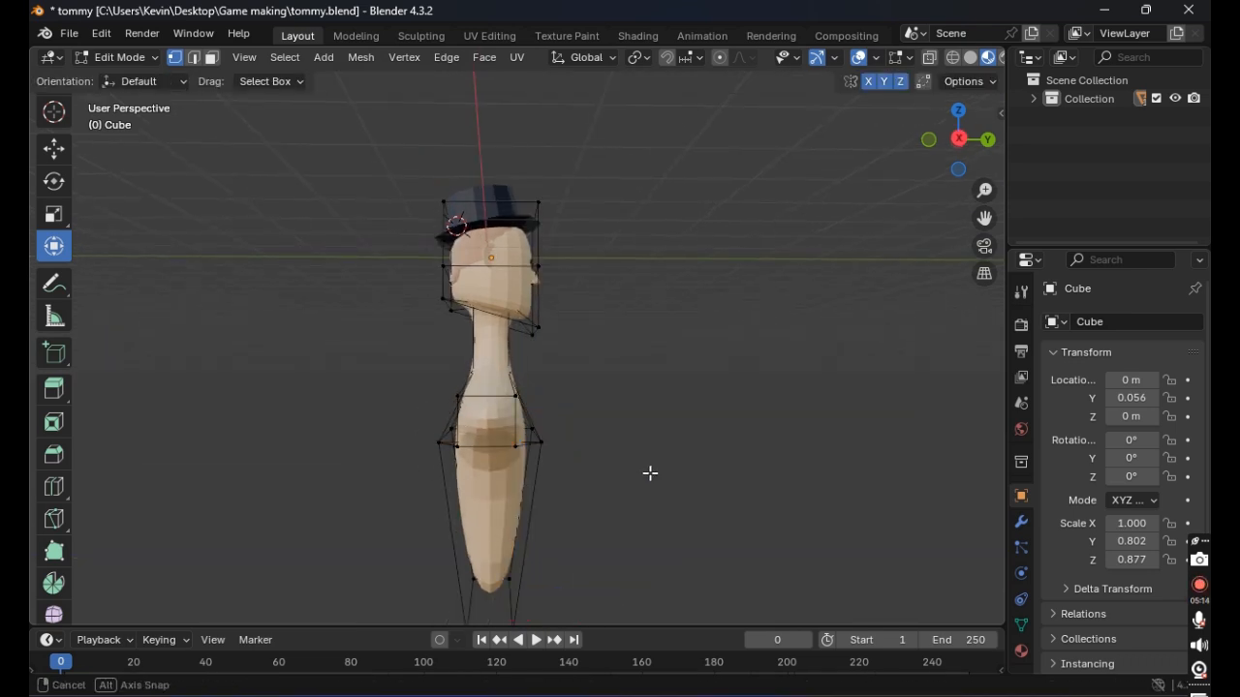
Step: Select the outer end vertices of both arms
middle_drag(650, 473, 525, 471)
scroll(577, 488, down, 2)
shift+middle_drag(356, 389, 528, 449)
click(439, 398)
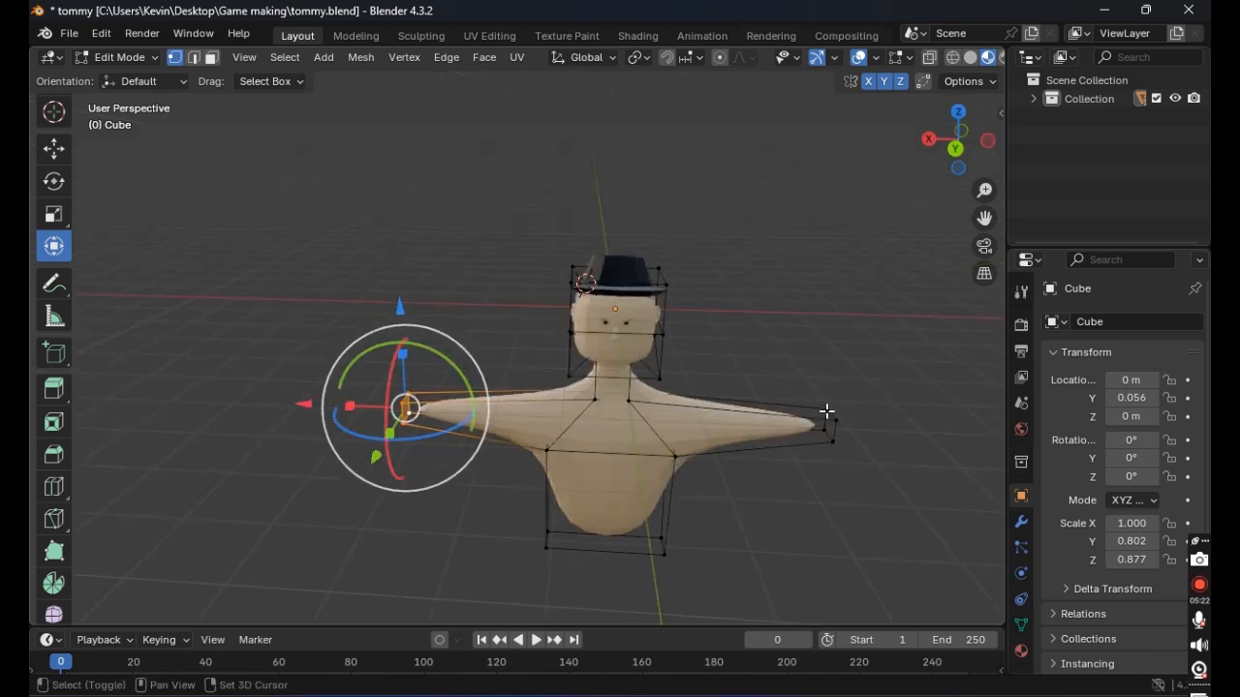
shift+click(827, 412)
middle_drag(875, 421, 470, 394)
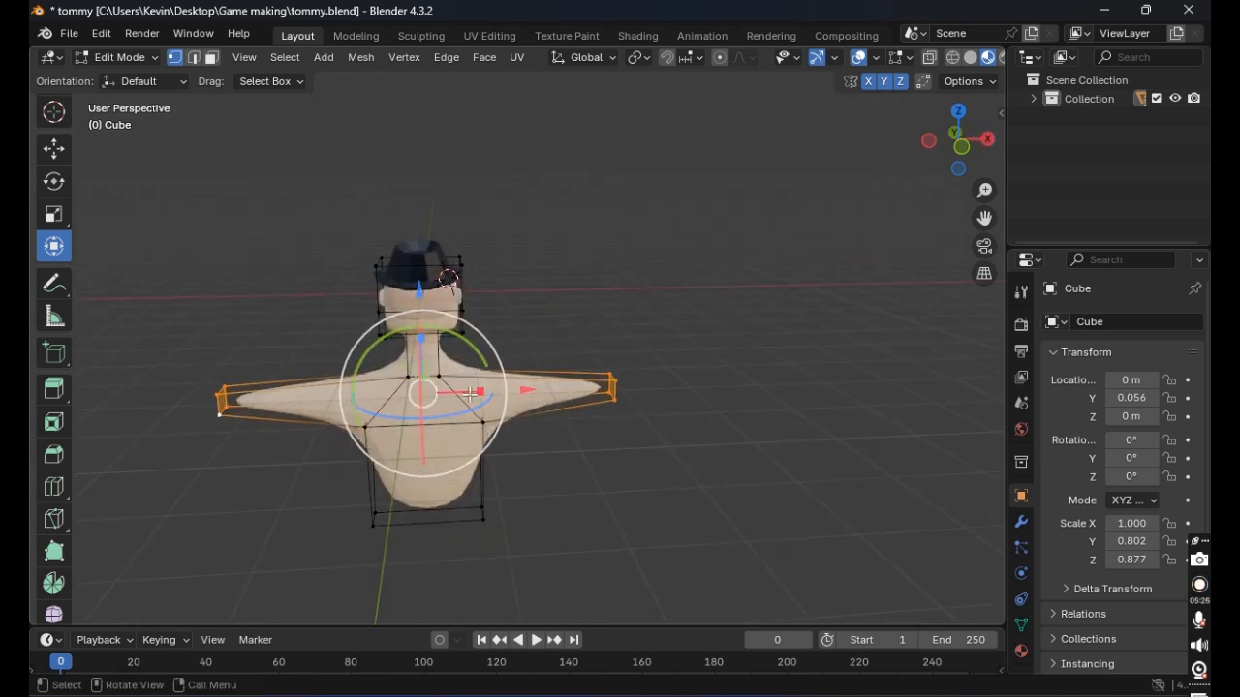
key(g)
key(x)
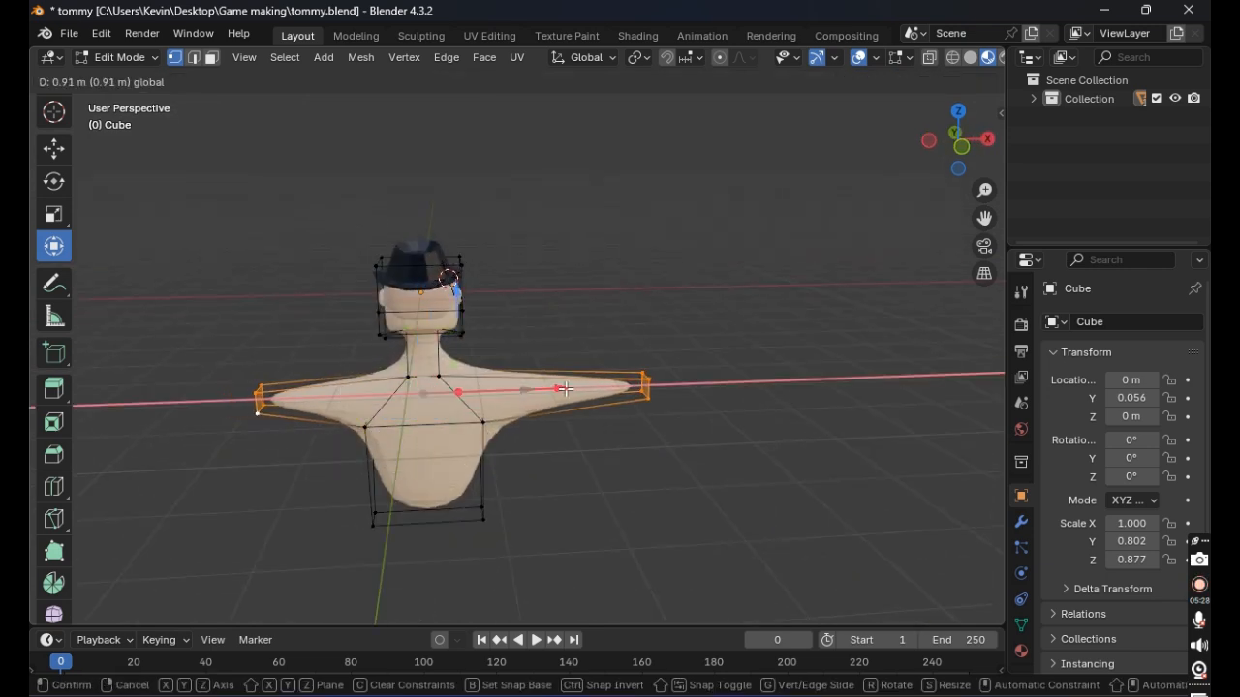
right_click(566, 388)
Step: Scale the selected arm ends to 0.477 along X to shorten them into shoulders, then clear the selection
key(s)
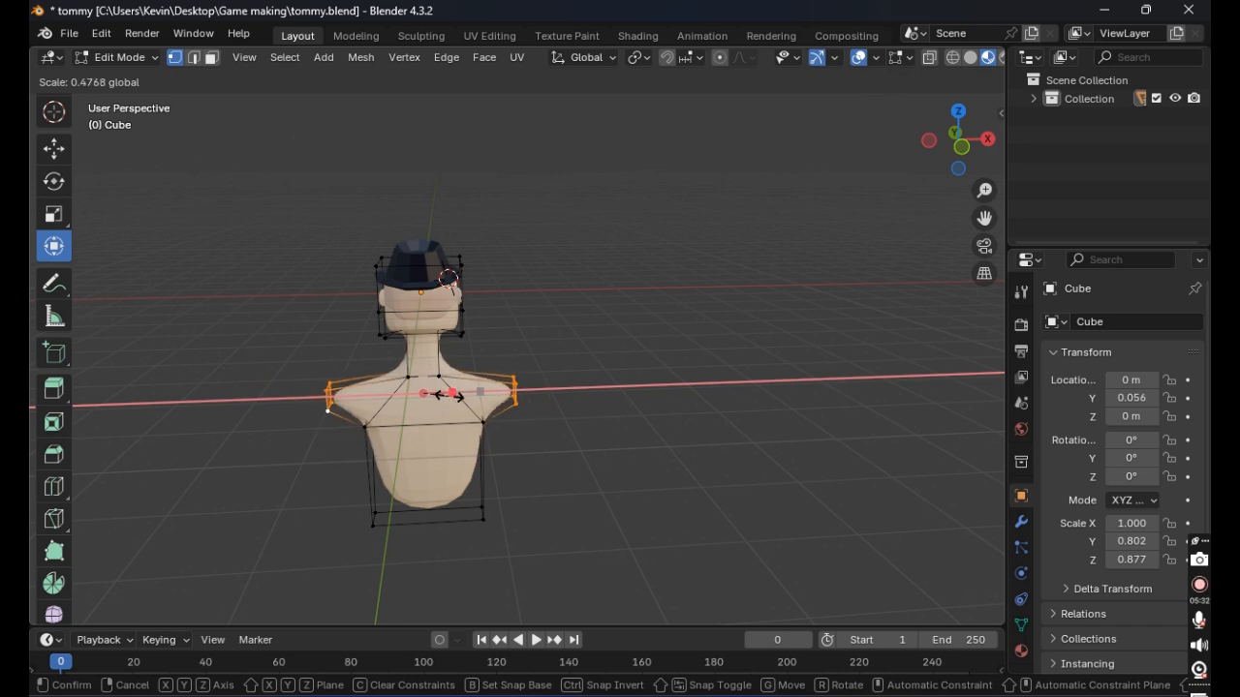
click(448, 395)
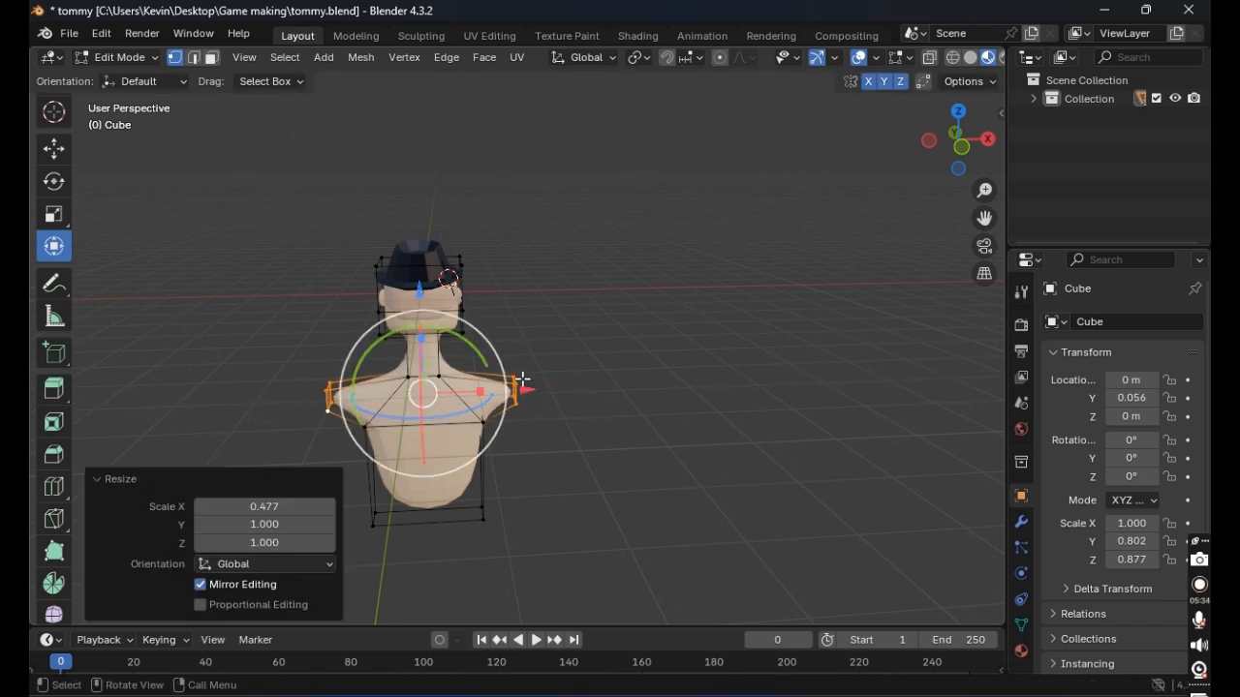
click(571, 343)
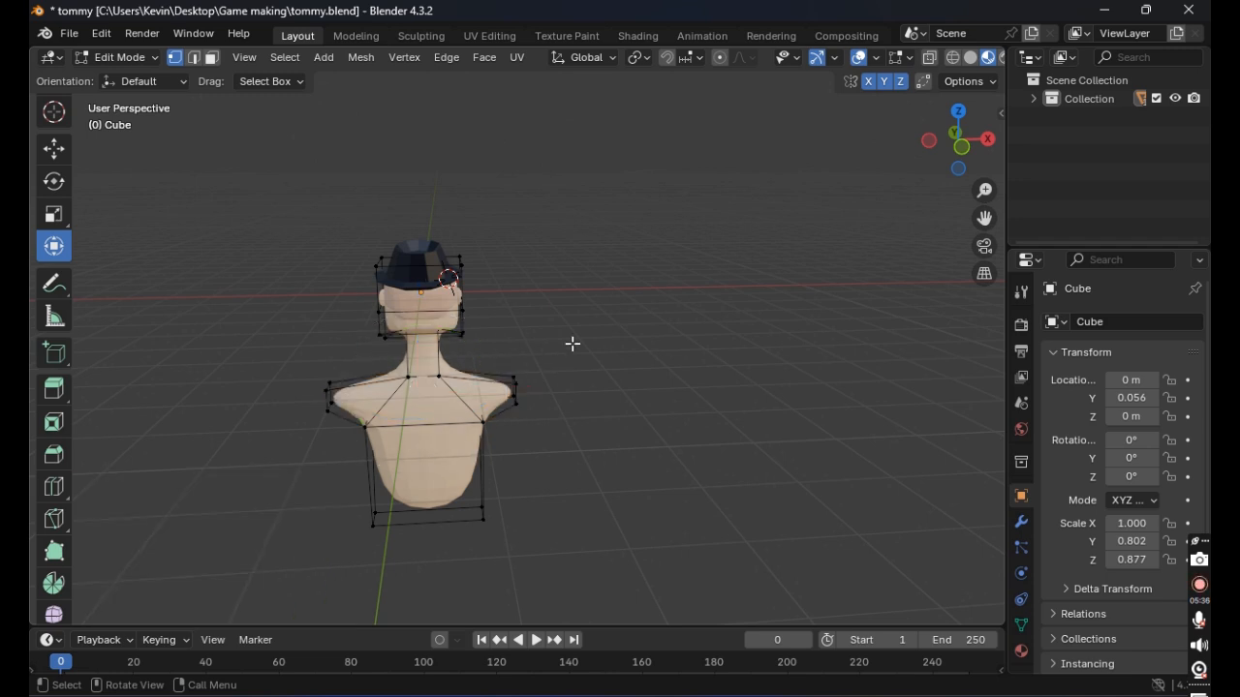
Step: Select the end face of the character's right shoulder, extrude it outward about 0.31 m, and clear the selection
middle_drag(571, 343, 436, 339)
scroll(622, 385, up, 3)
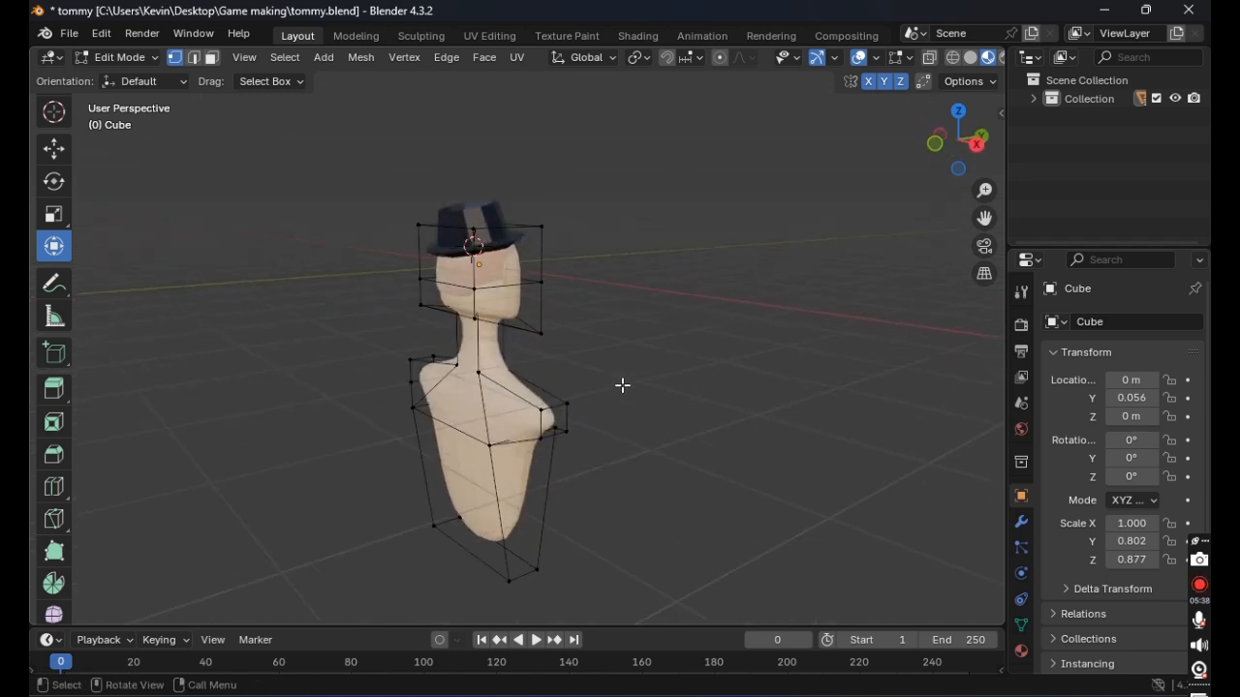
middle_drag(622, 385, 567, 399)
click(562, 451)
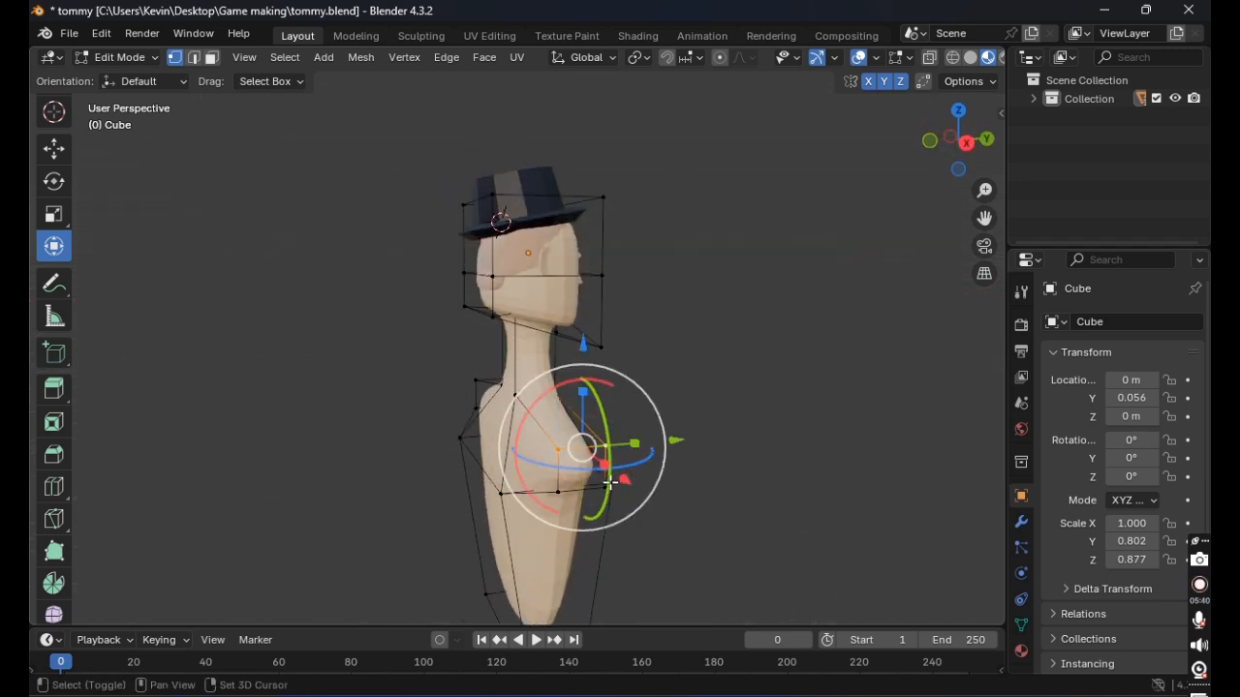
middle_drag(569, 453, 678, 423)
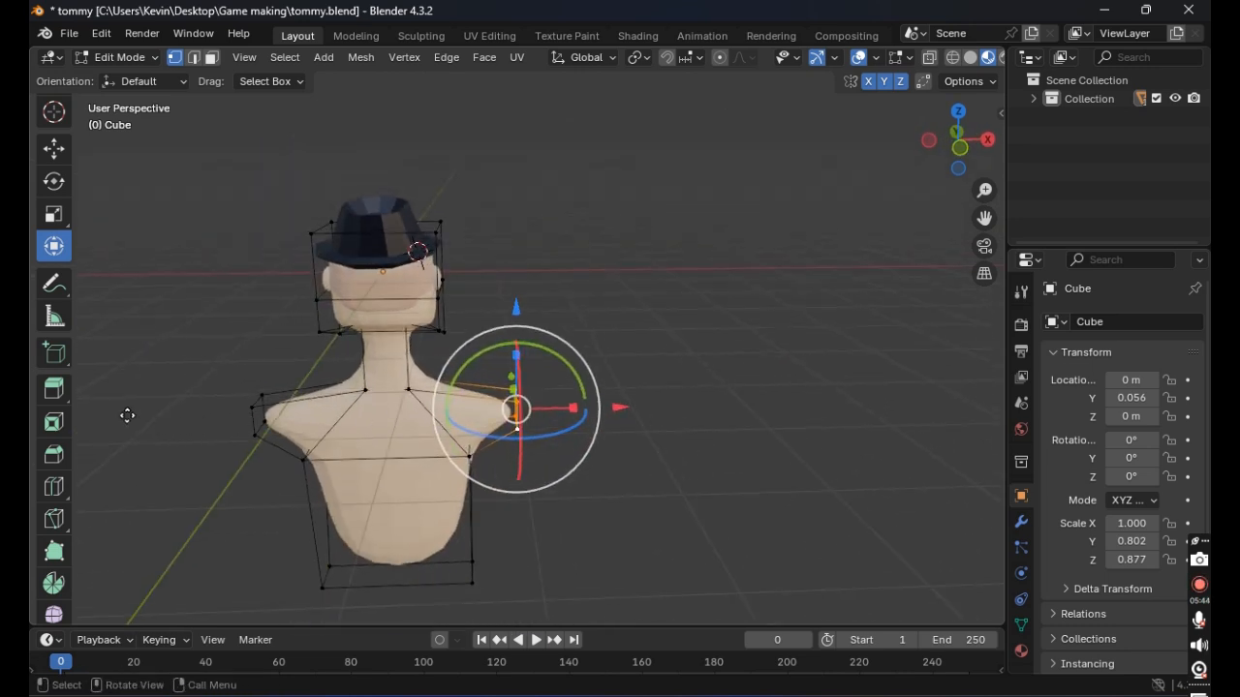
key(e)
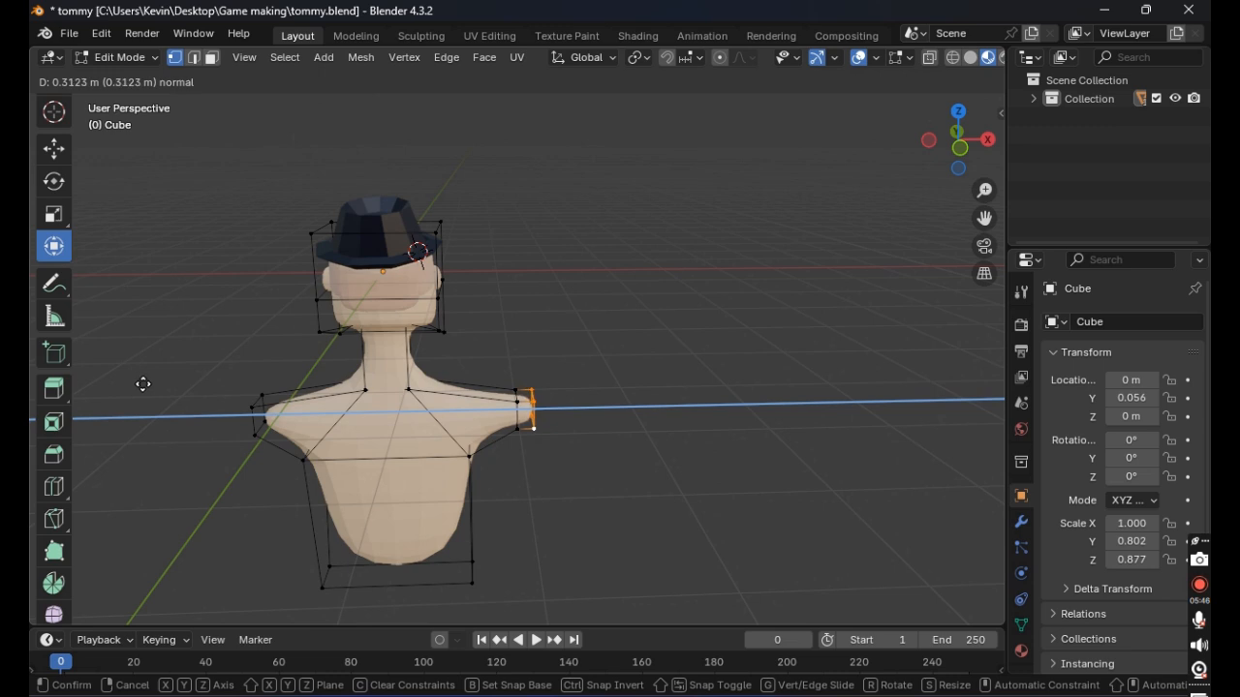
click(144, 384)
click(592, 321)
Step: Select the four end vertices of the character's left shoulder, extrude that face slightly outward, and clear the selection
middle_drag(540, 348, 655, 339)
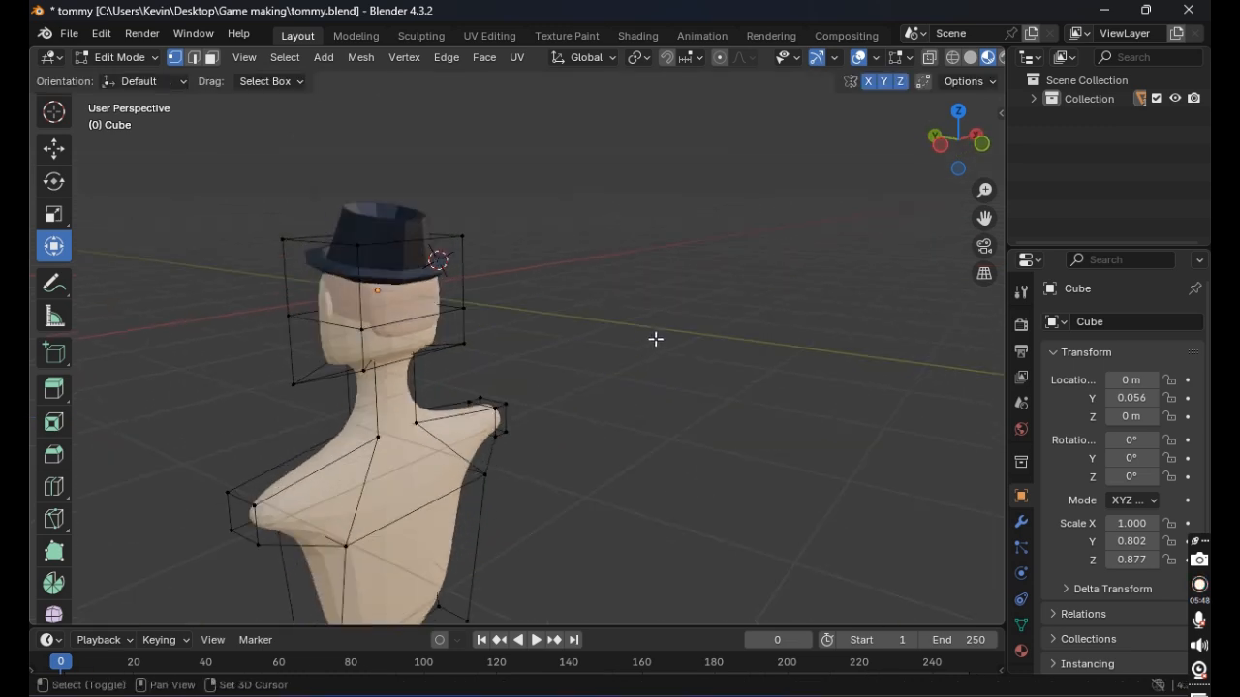
shift+click(226, 492)
shift+click(255, 506)
shift+click(258, 544)
shift+click(234, 532)
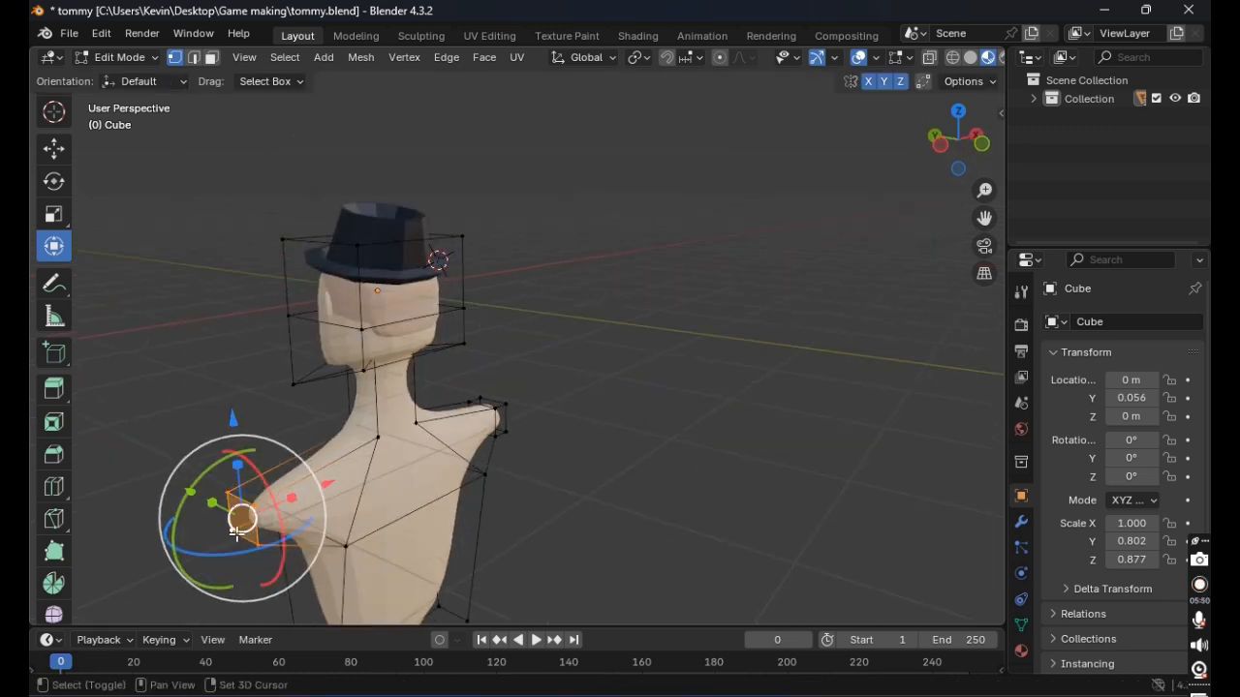
middle_drag(365, 488, 265, 488)
key(e)
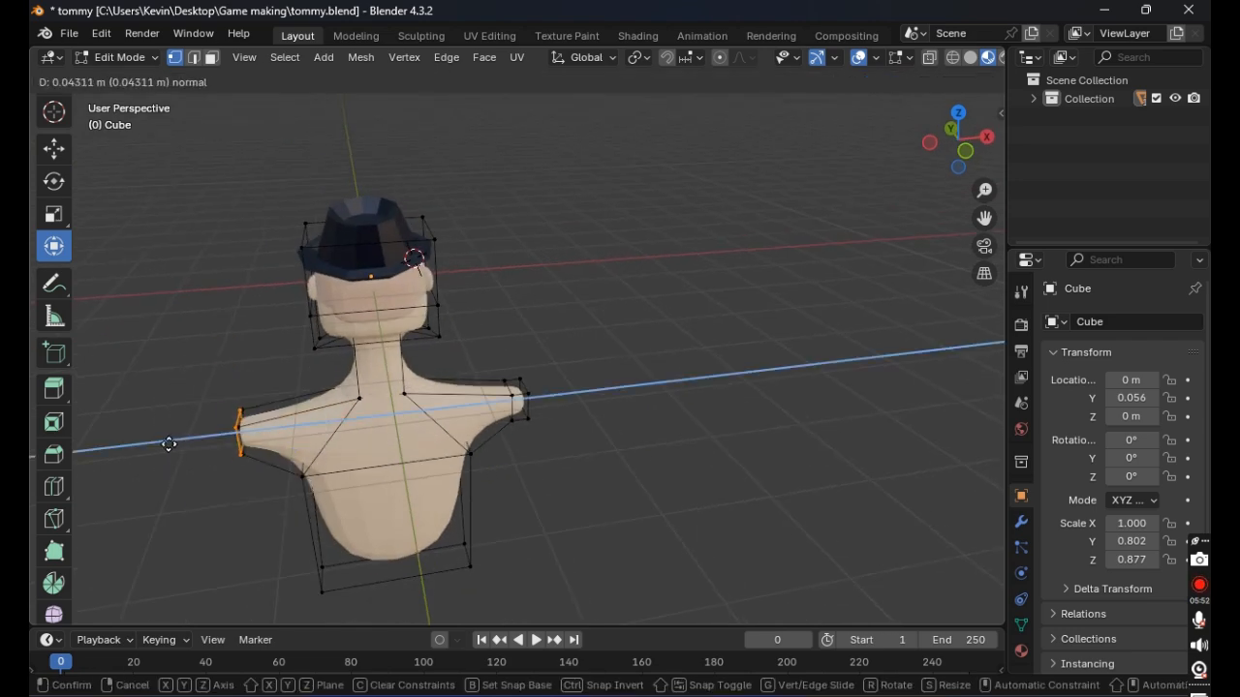
click(159, 443)
click(211, 325)
Step: Select the extruded end faces of both shoulders, scale them outward along X to form long arms, and clear the selection
middle_drag(213, 323, 243, 471)
shift+click(195, 489)
shift+click(211, 505)
shift+click(214, 537)
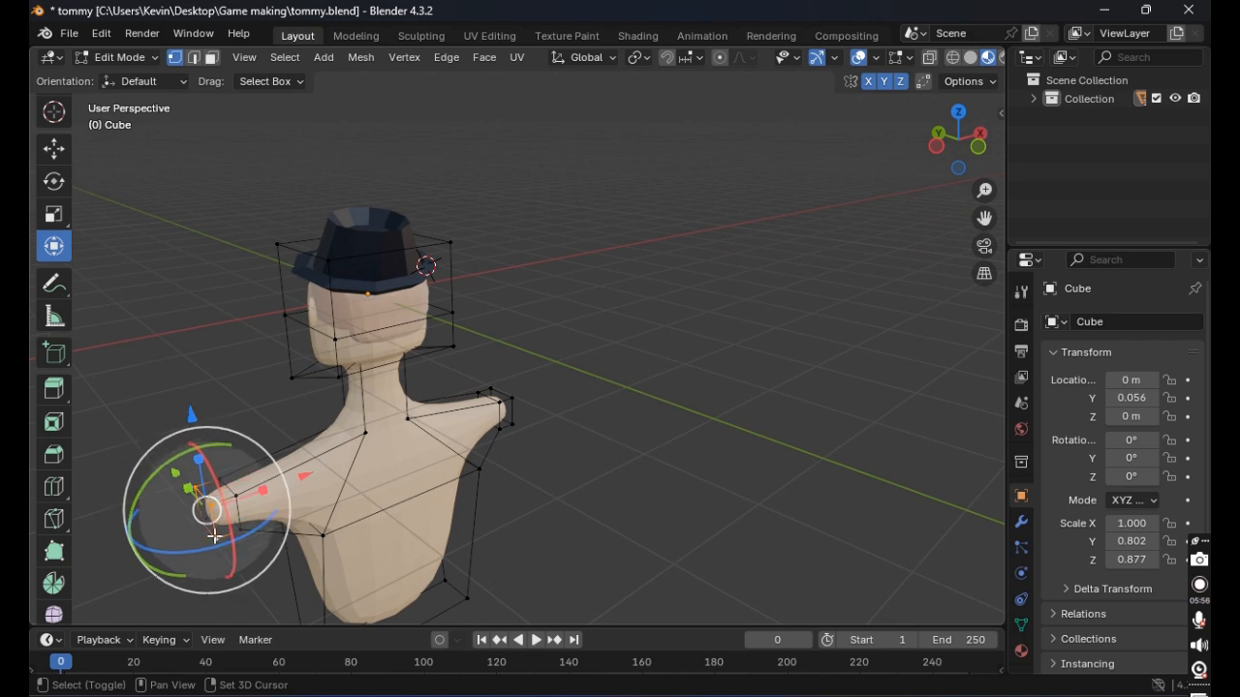
shift+click(201, 522)
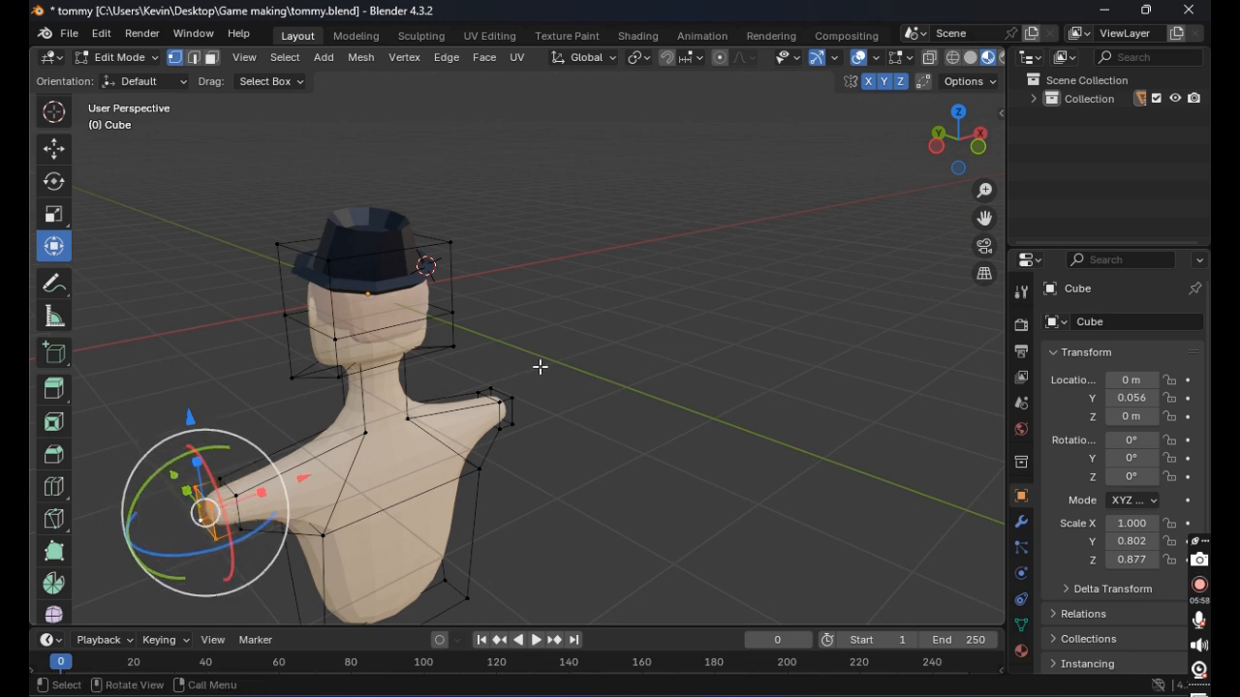
middle_drag(542, 365, 842, 423)
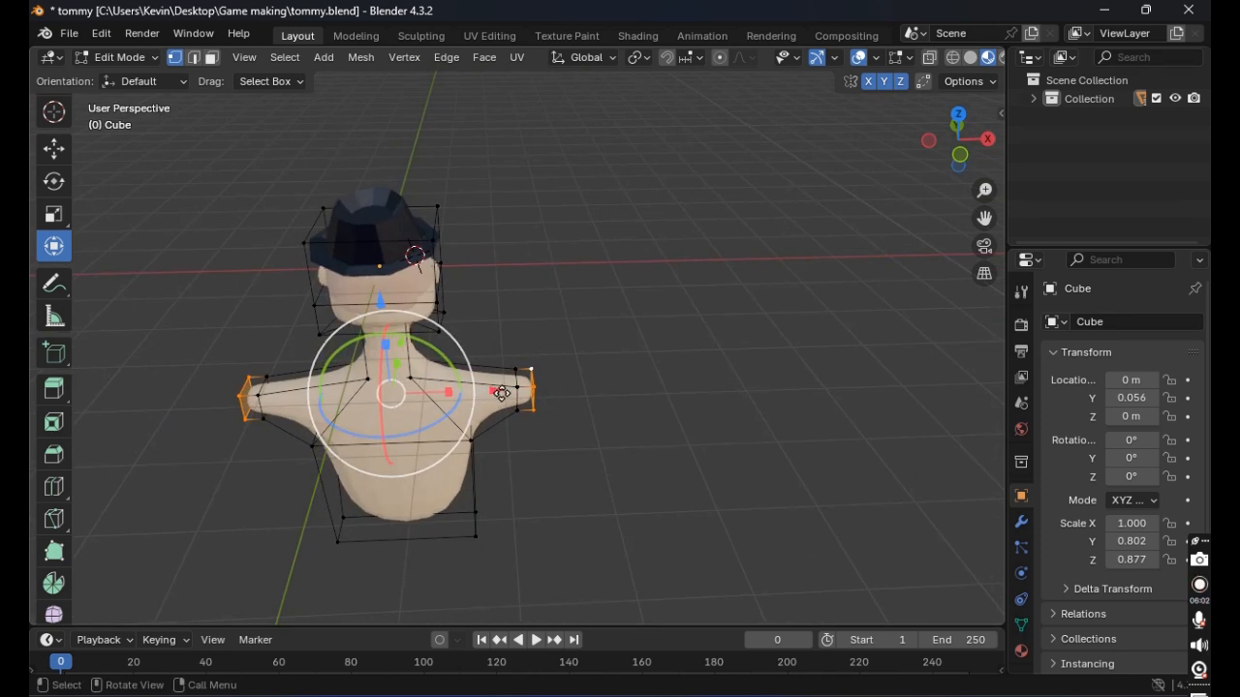
drag(502, 393, 546, 392)
key(ctrl+z)
drag(438, 393, 490, 393)
click(543, 464)
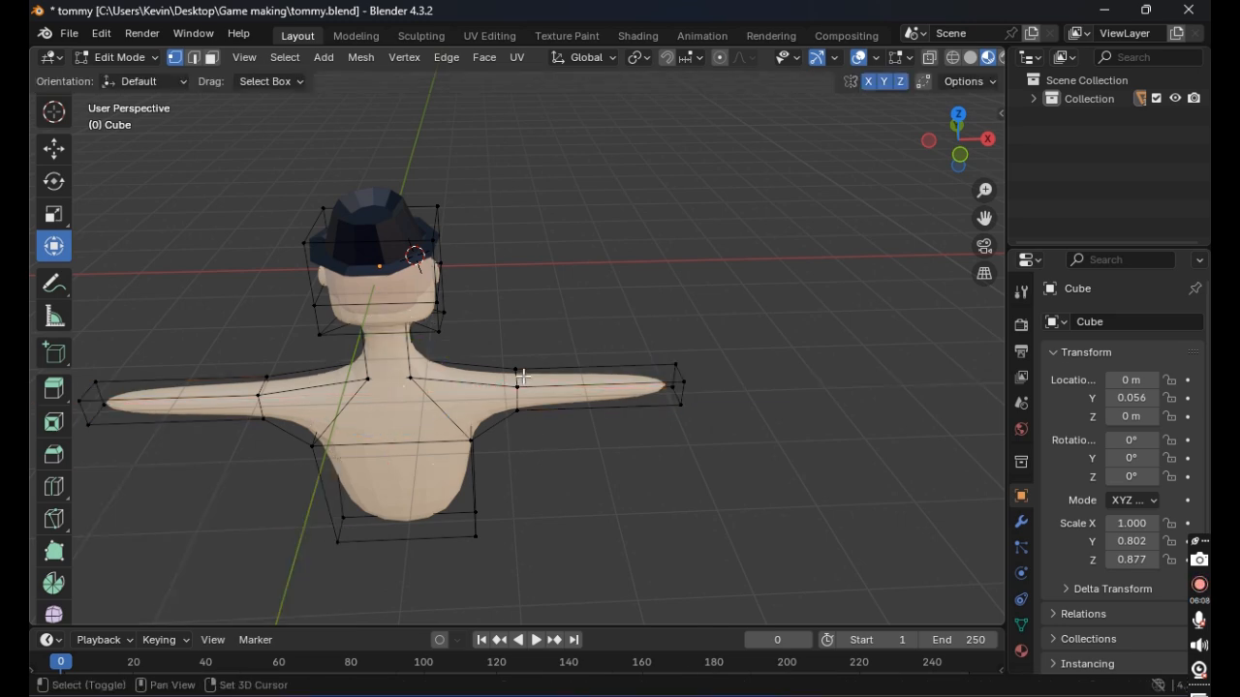
Step: Select the vertices of both shoulder loops where the arms join the shoulders
middle_drag(523, 377, 522, 406)
shift+click(540, 406)
shift+click(538, 436)
shift+click(538, 408)
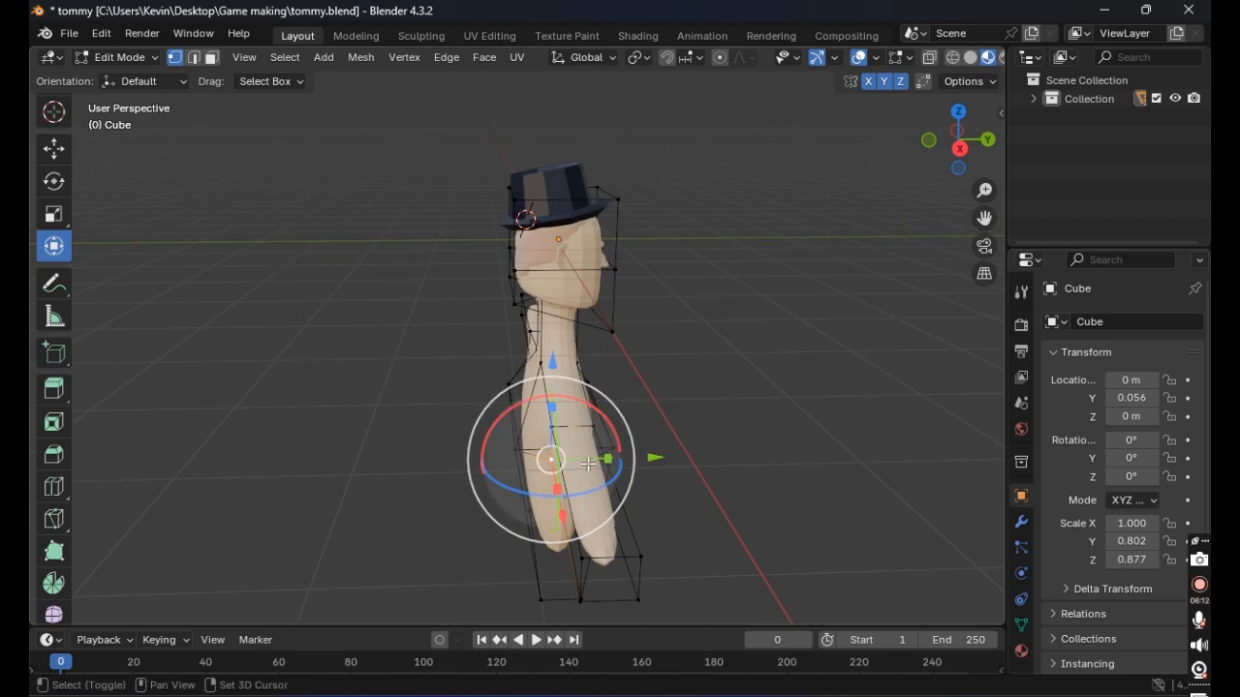
shift+click(613, 448)
shift+click(593, 427)
shift+click(552, 427)
middle_drag(682, 436, 630, 441)
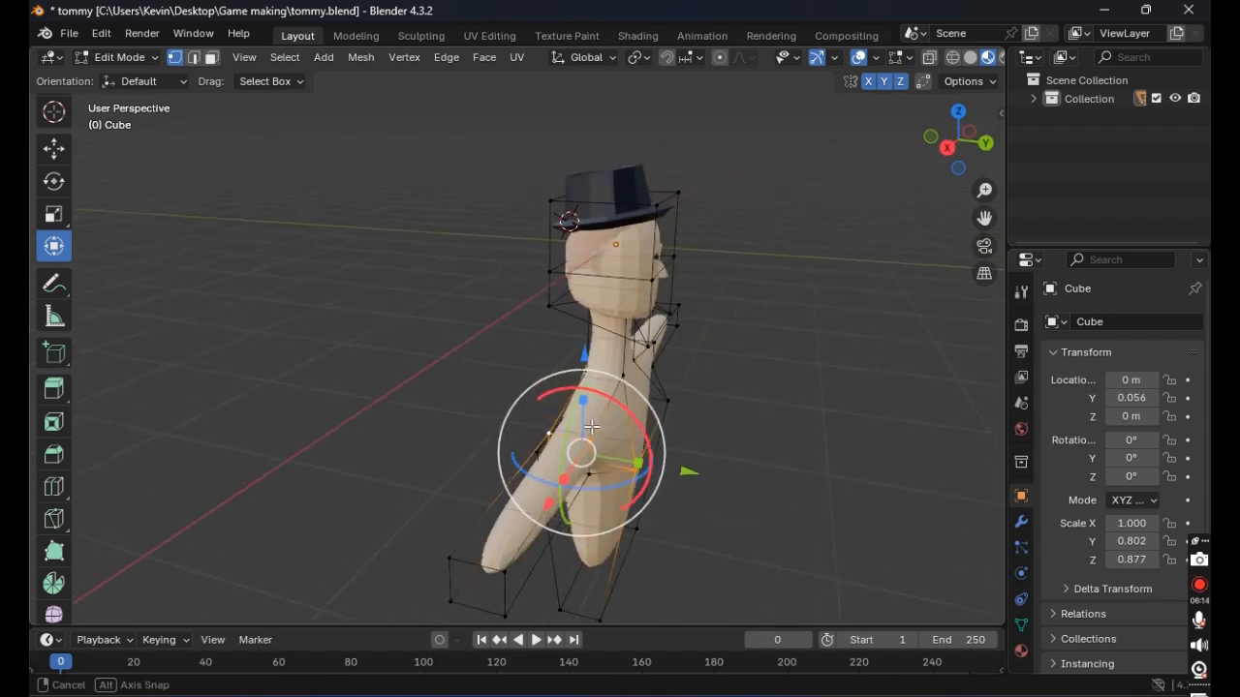
shift+click(636, 471)
middle_drag(781, 448, 668, 465)
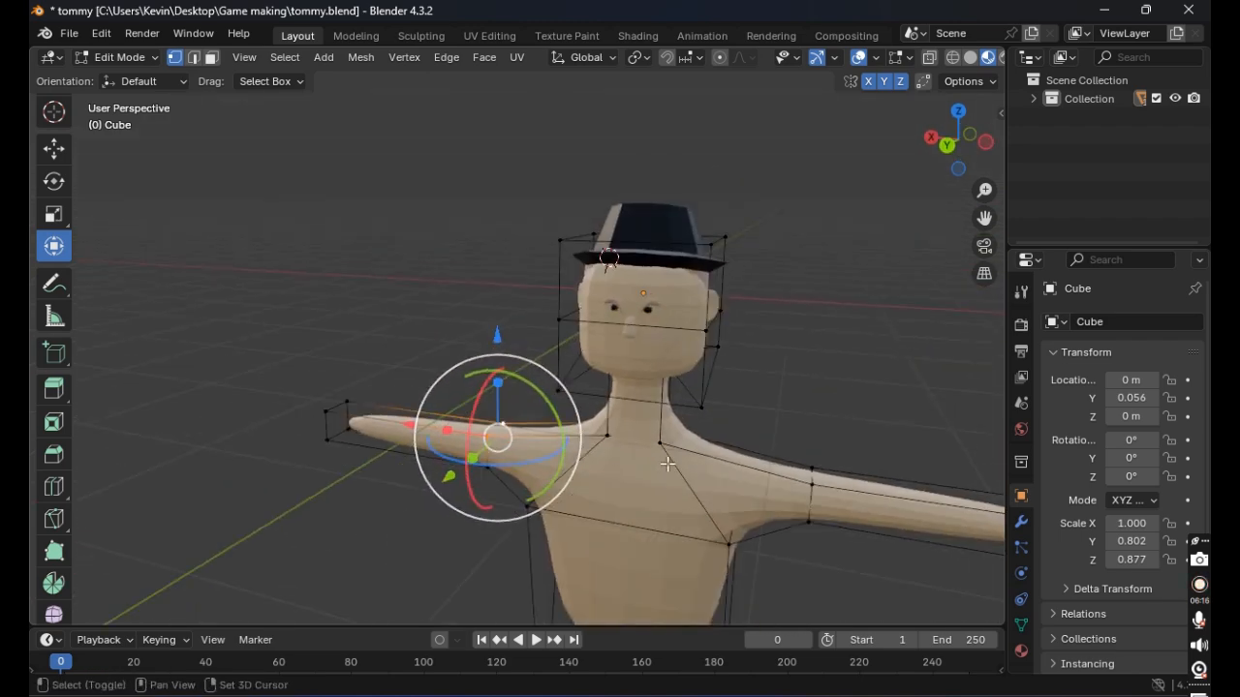
shift+click(809, 462)
shift+click(811, 492)
shift+click(808, 526)
Step: Raise the selected shoulder vertices 0.52624 m along Z and scale them to 0.753 along X
middle_drag(865, 460, 339, 430)
middle_drag(284, 461, 423, 391)
drag(426, 395, 426, 361)
middle_drag(270, 412, 607, 415)
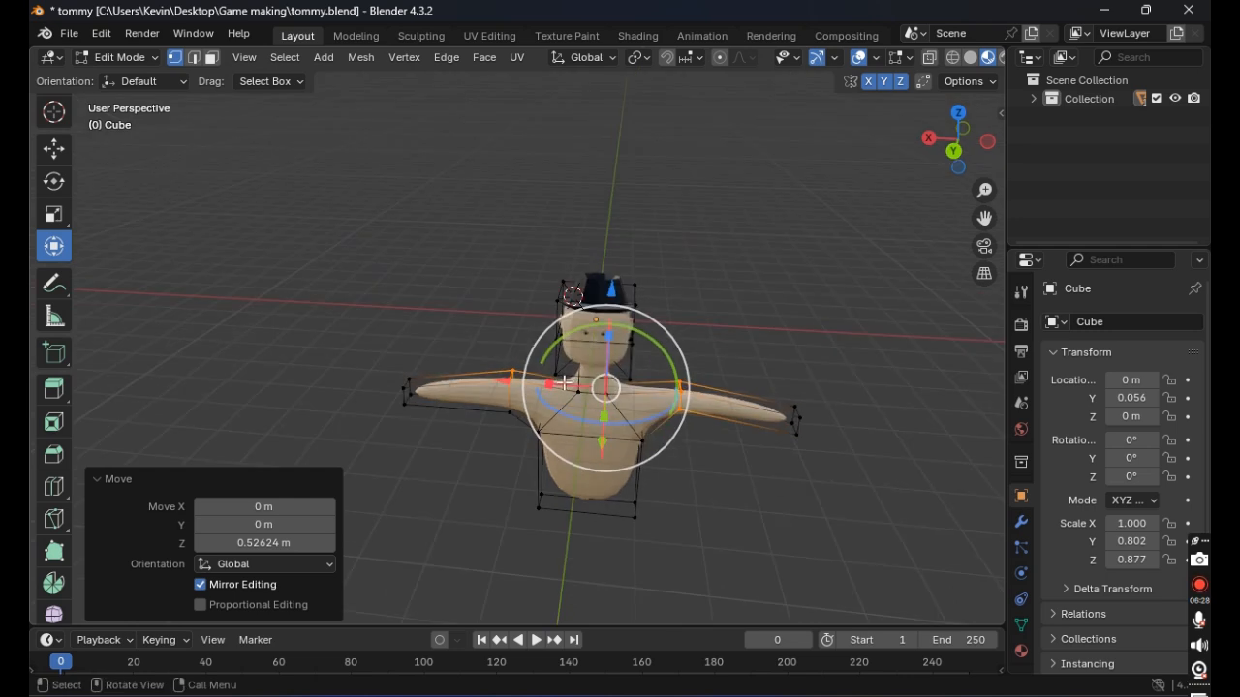
key(s)
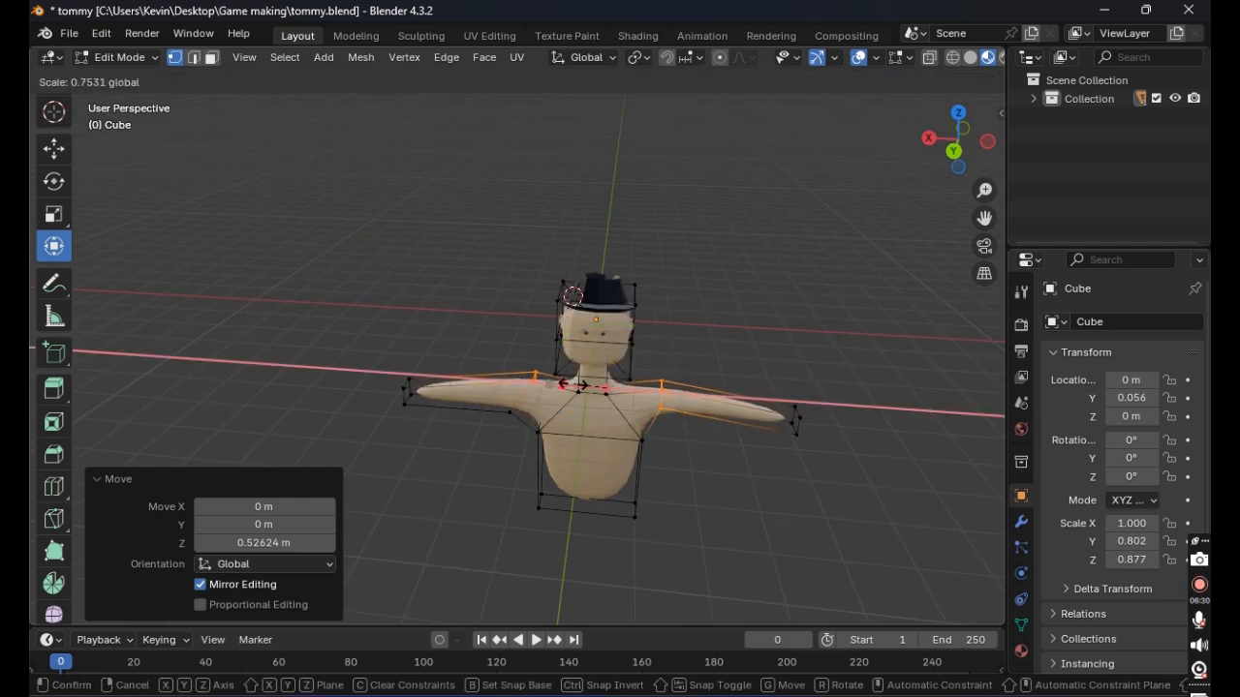
click(579, 385)
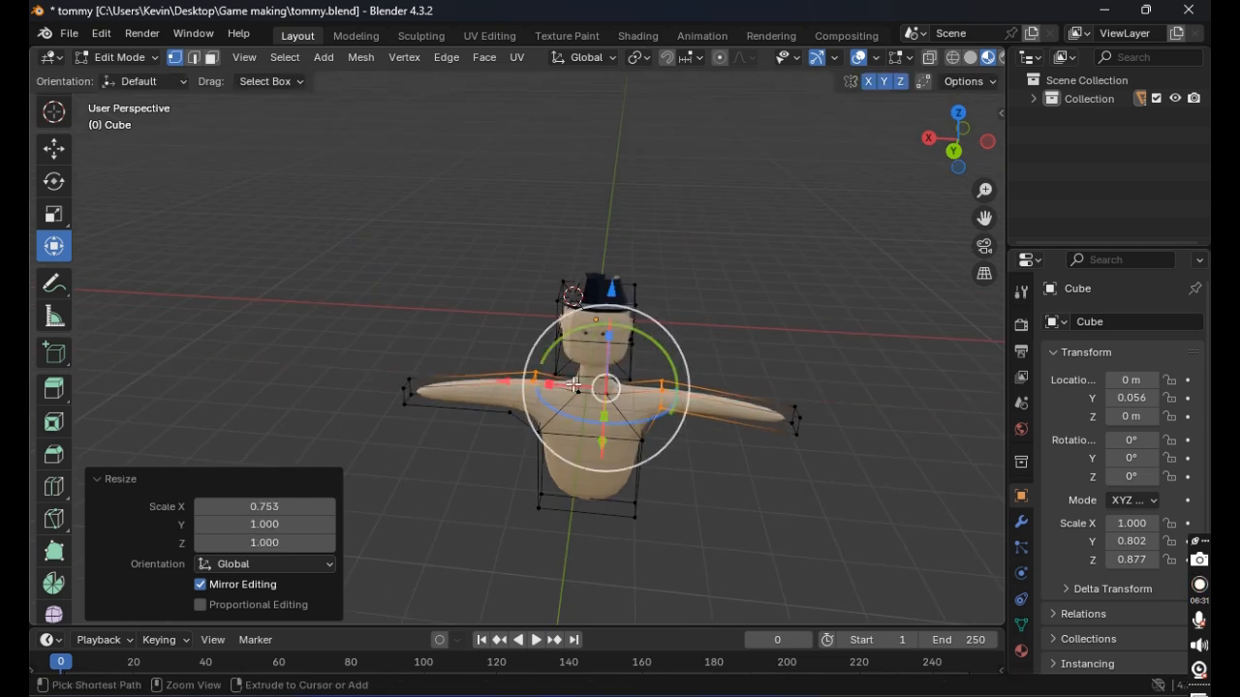
Step: Undo the shoulder vertices' last raise and scaling, and scale the completed shoulder selection to 0.844 along X
key(ctrl+z)
shift+click(509, 418)
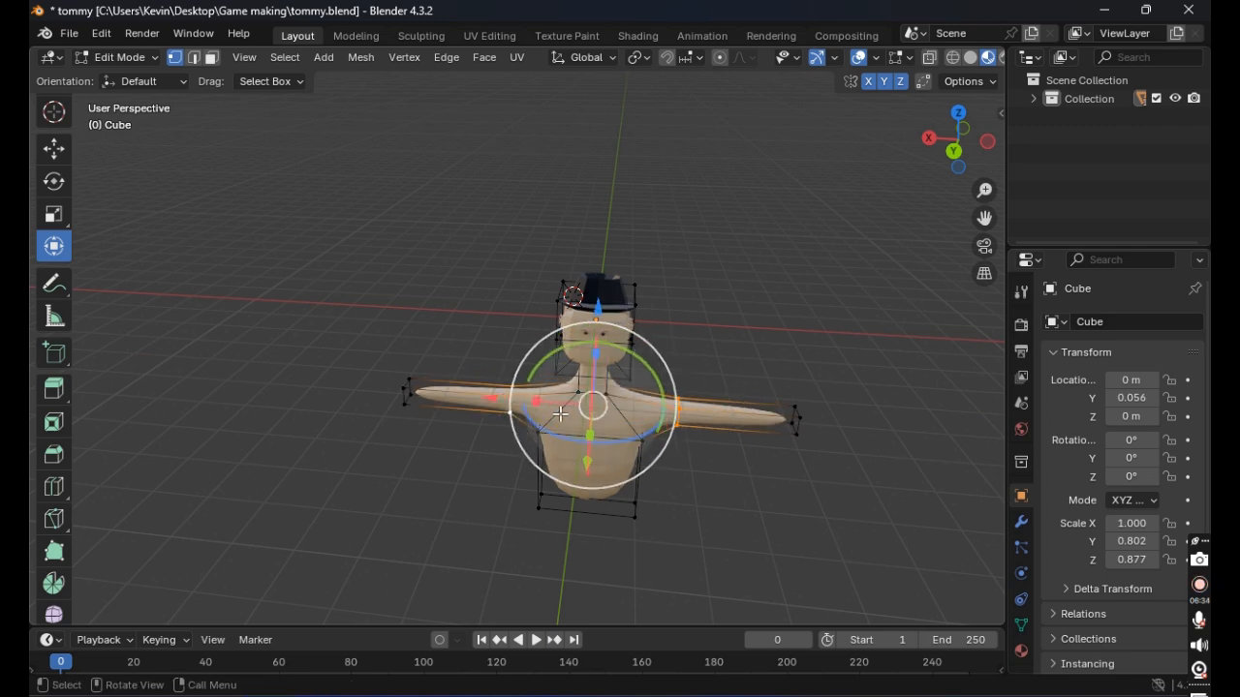
mouse_move(560, 403)
middle_down()
mouse_move(670, 280)
mouse_move(847, 288)
mouse_move(819, 413)
mouse_move(557, 391)
middle_up()
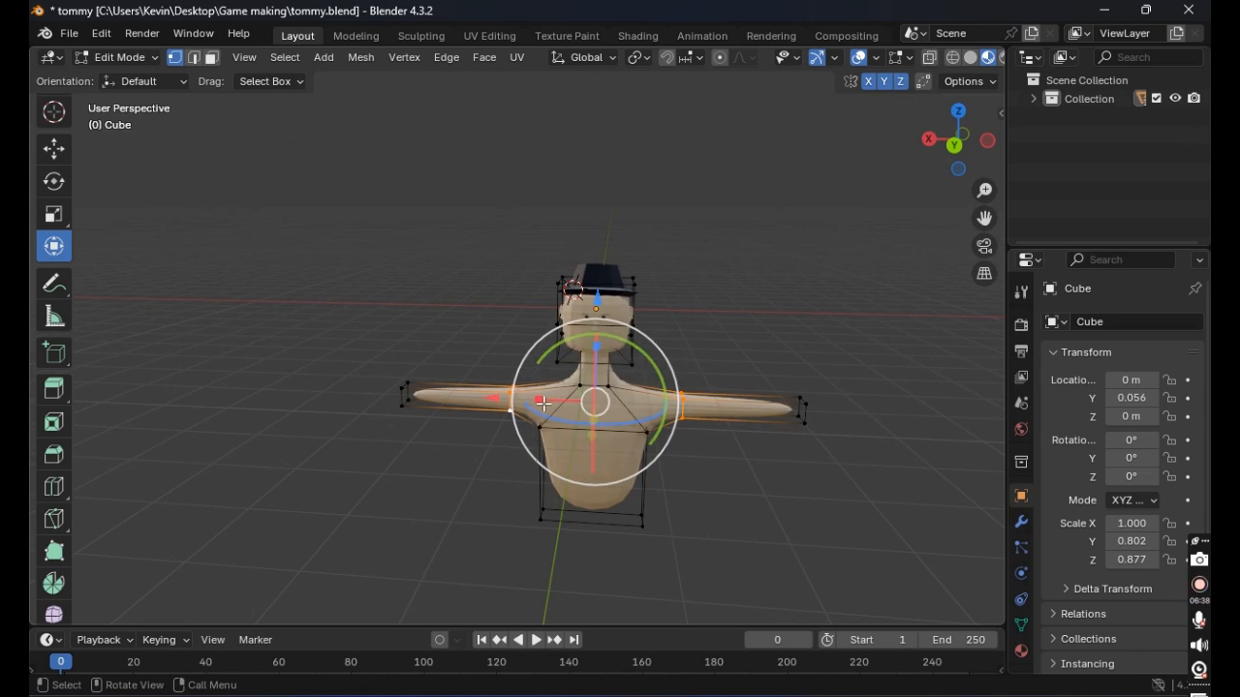
key(s)
key(x)
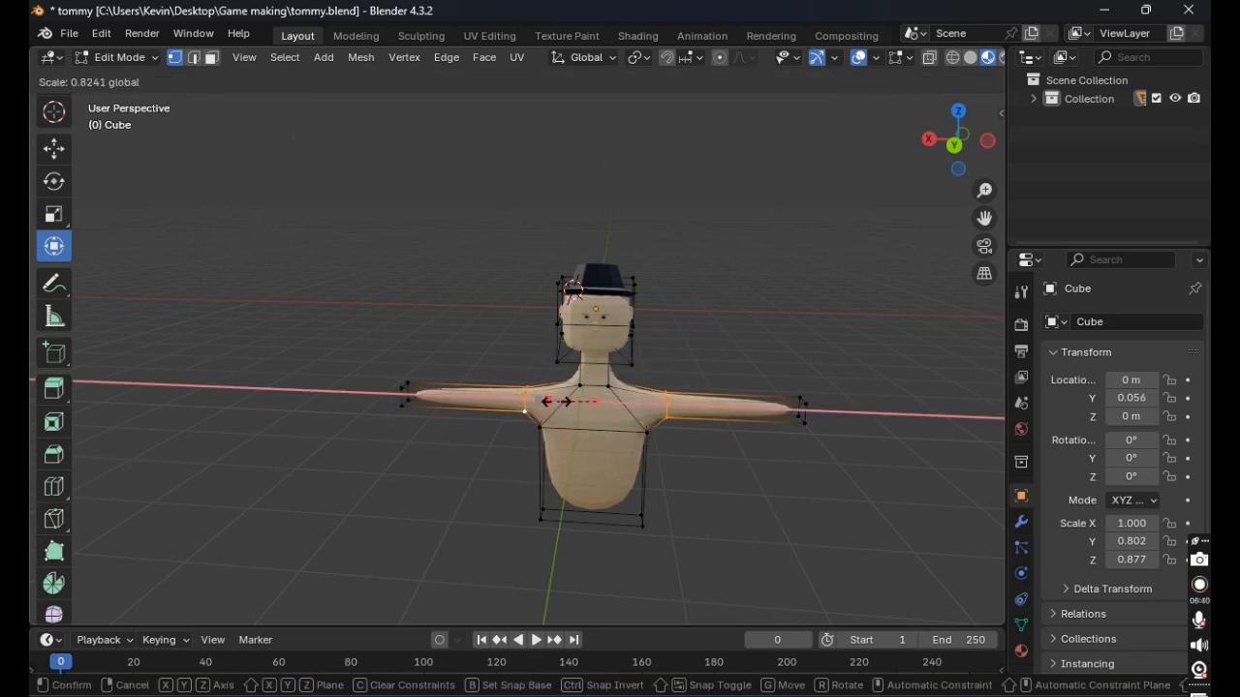
click(558, 401)
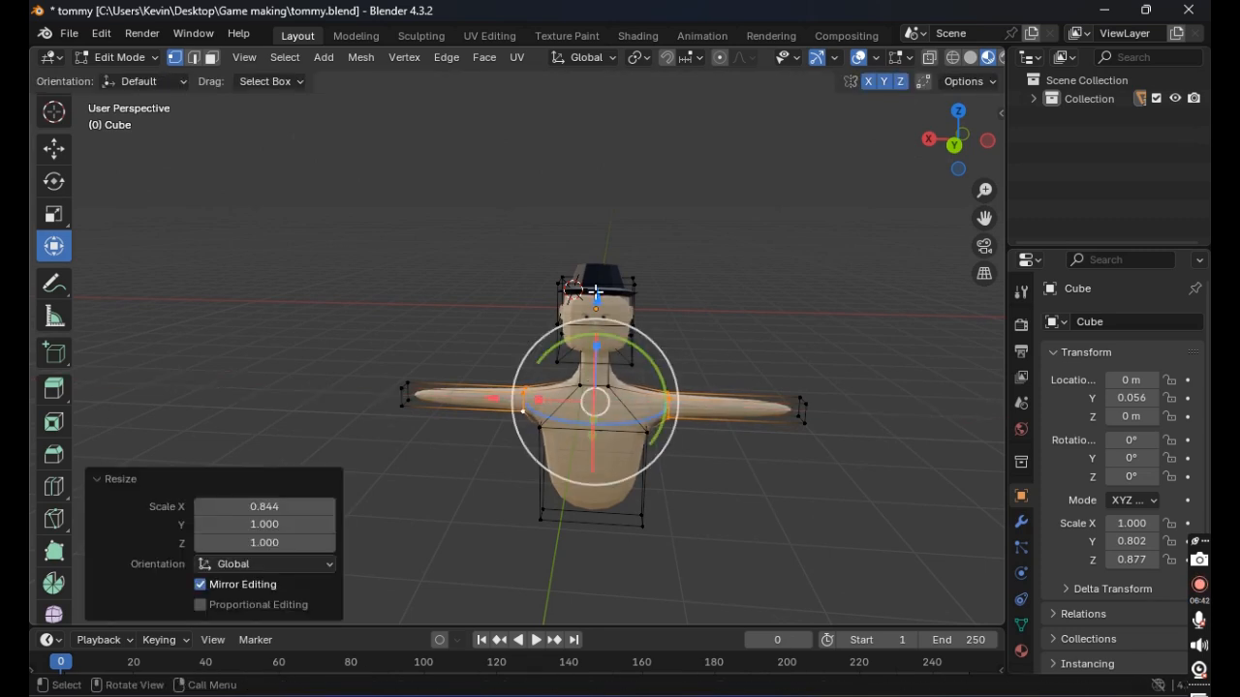
Step: Try raising the selected shoulder vertices 0.5462 m along Z, and undo that move
key(g)
key(z)
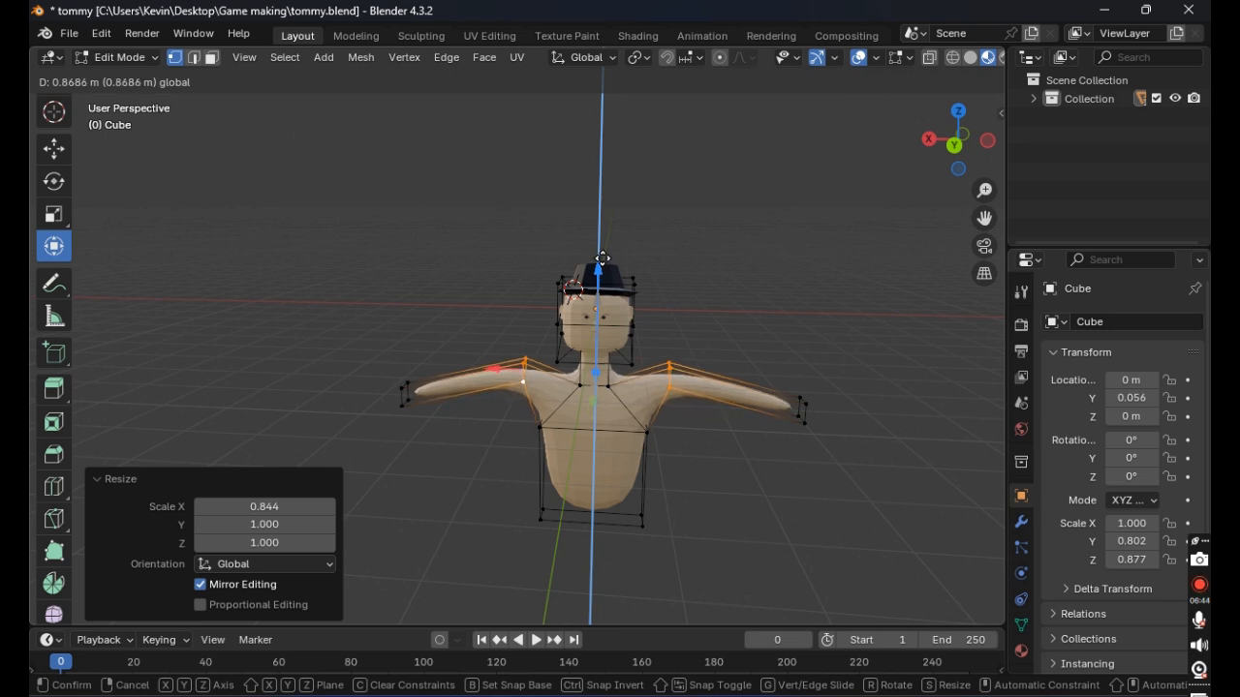
drag(602, 259, 602, 271)
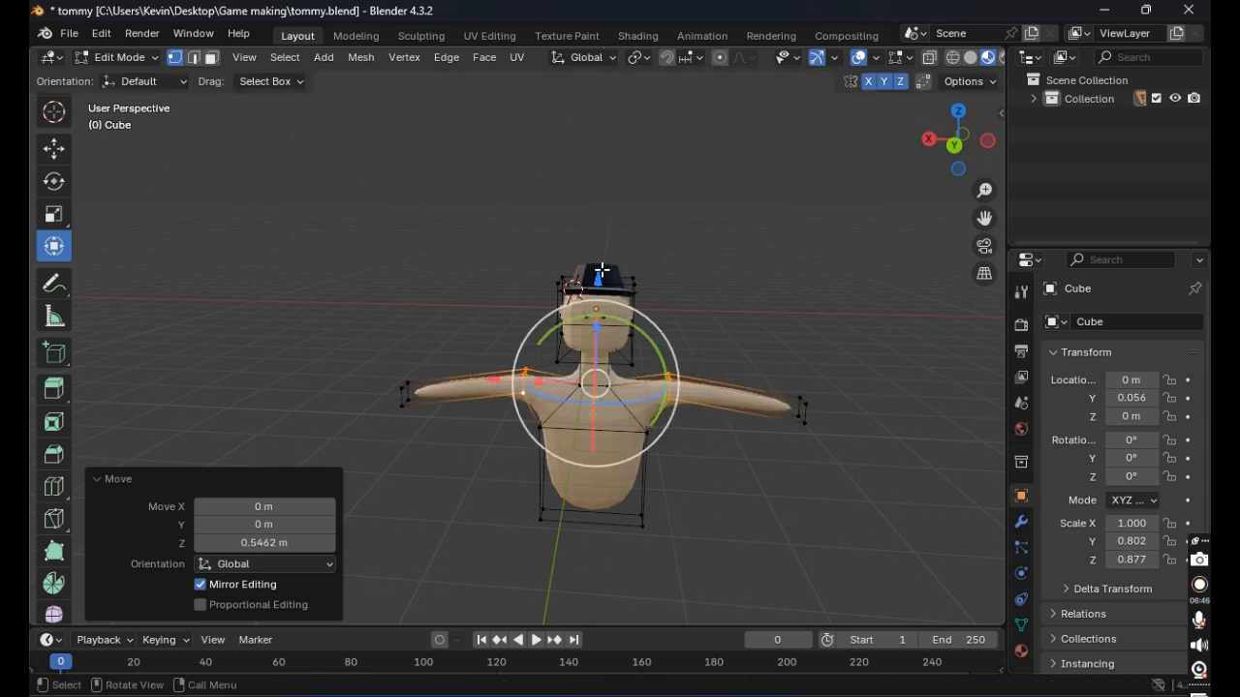
key(ctrl+z)
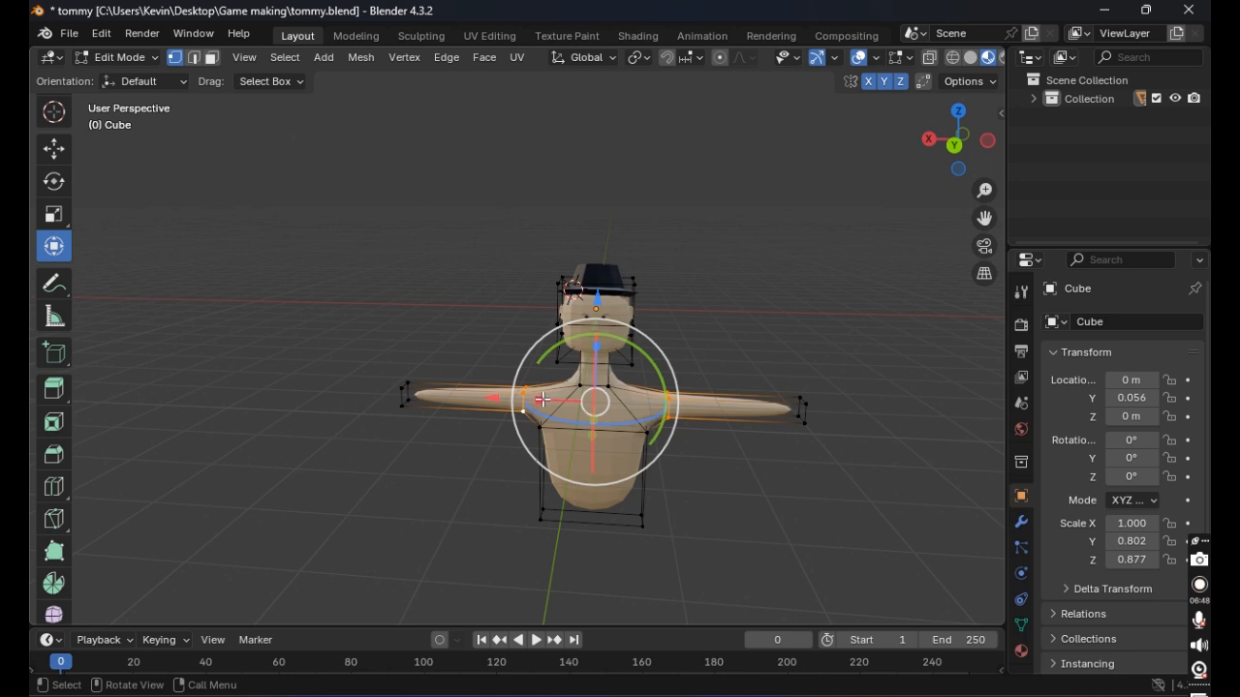
Step: Scale the selected shoulder vertices to 0.706 along X, bringing them in toward the torso sides
key(s)
key(x)
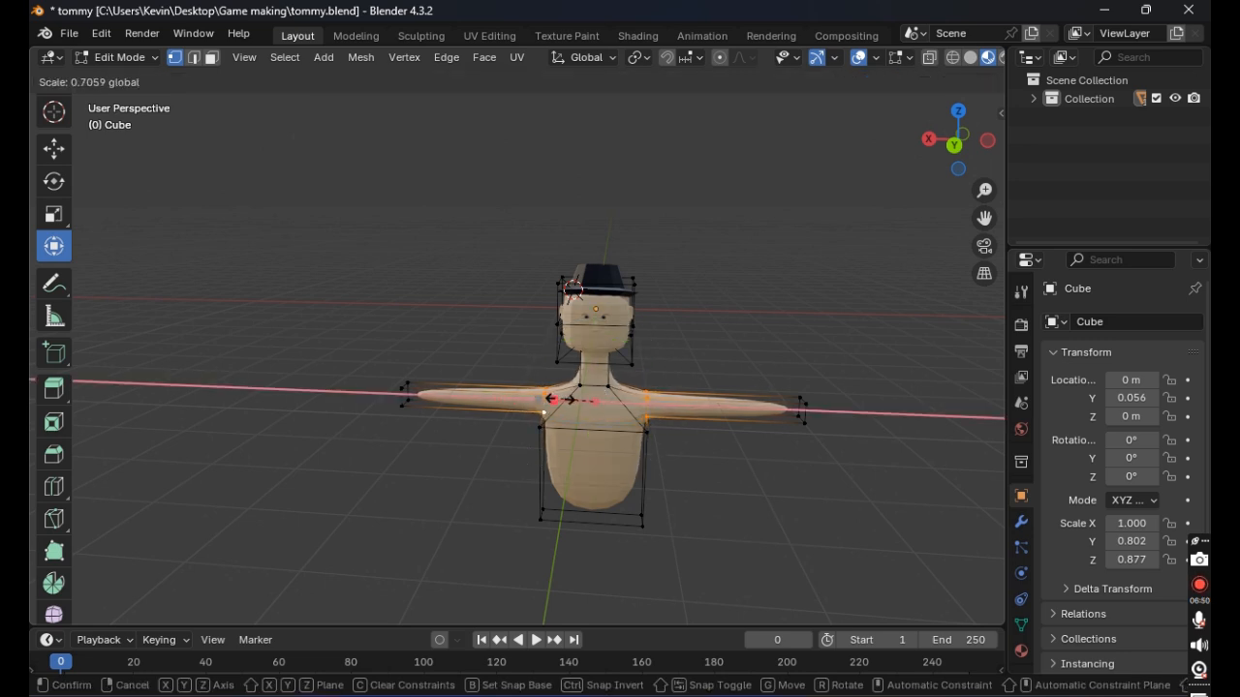
click(550, 399)
Step: Raise the shoulder vertices about 1.052 m along Z, clear the selection, and check the body in Object Mode
key(g)
key(z)
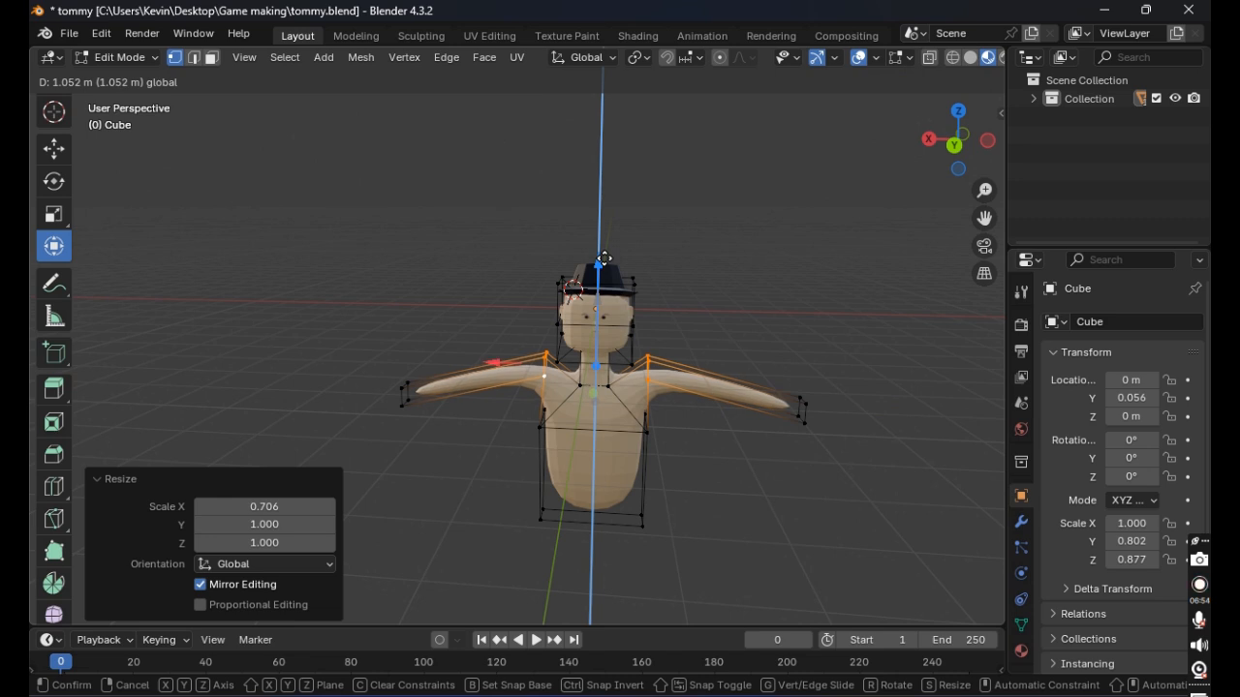
click(604, 259)
click(712, 463)
key(Tab)
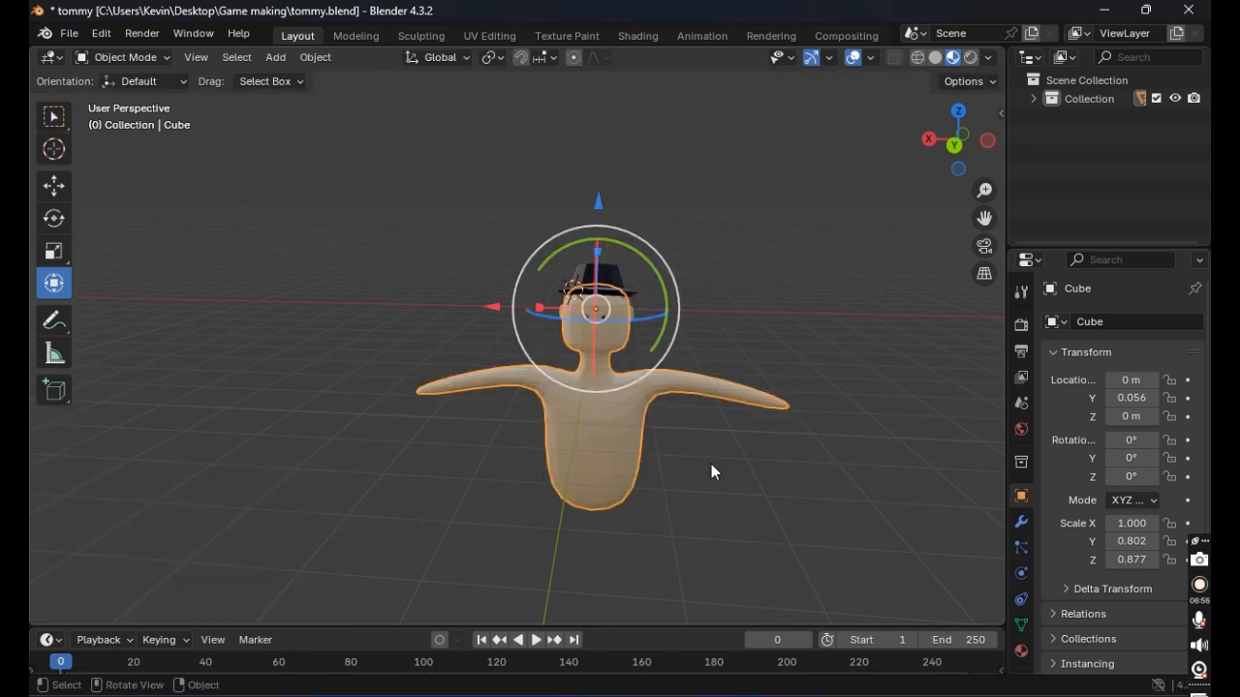
click(711, 464)
middle_drag(711, 464, 699, 435)
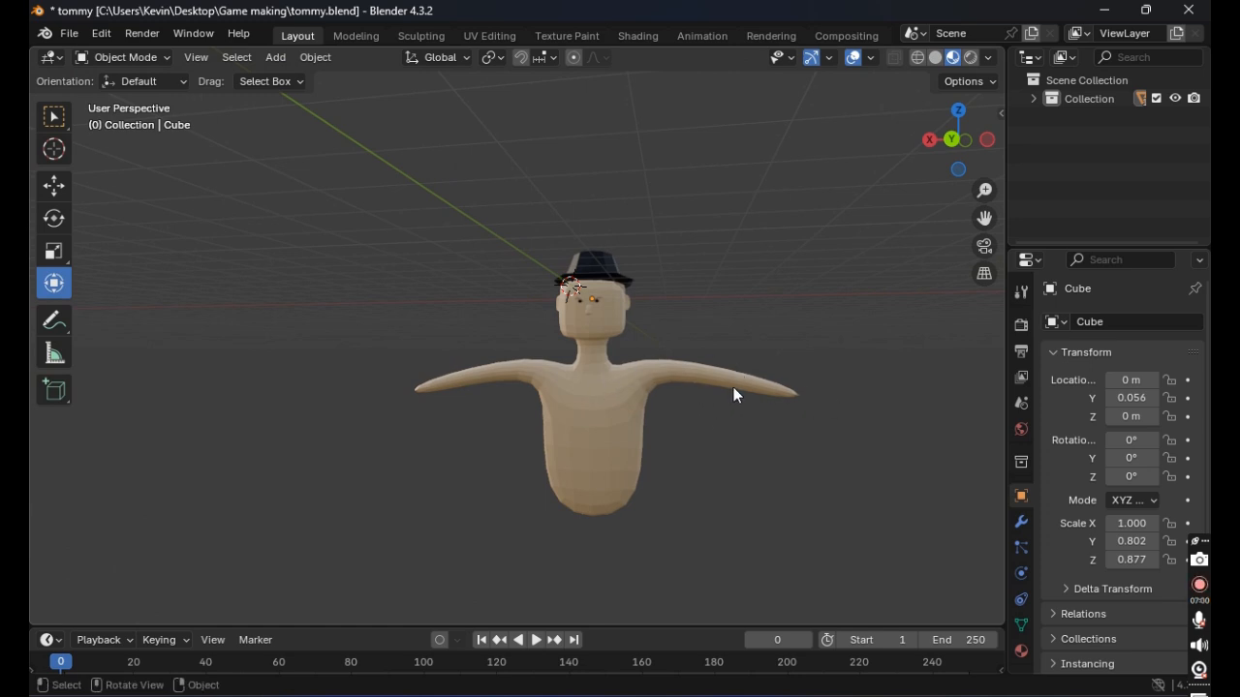
Step: Return to Edit Mode and select the four bottom vertices of the torso
key(Tab)
middle_drag(695, 435, 717, 465)
middle_drag(695, 514, 623, 486)
mouse_move(714, 545)
middle_down()
mouse_move(653, 474)
mouse_move(614, 471)
mouse_move(606, 532)
mouse_move(664, 481)
mouse_move(711, 543)
middle_up()
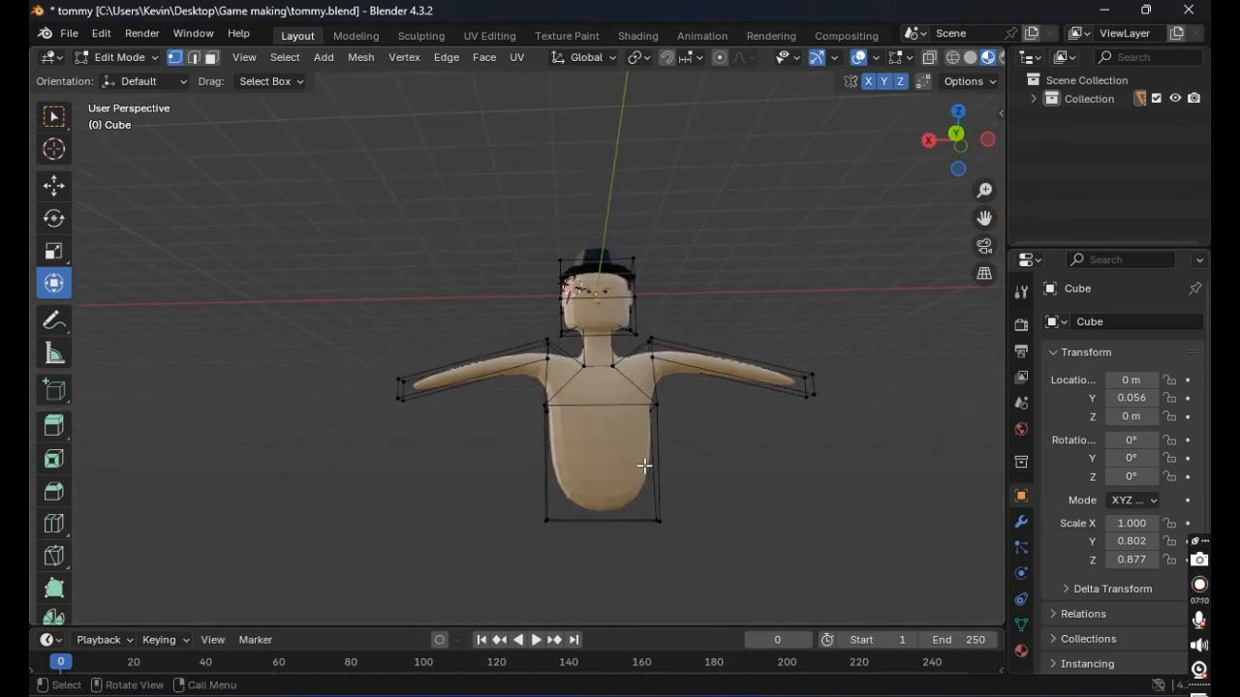
middle_drag(632, 423, 631, 472)
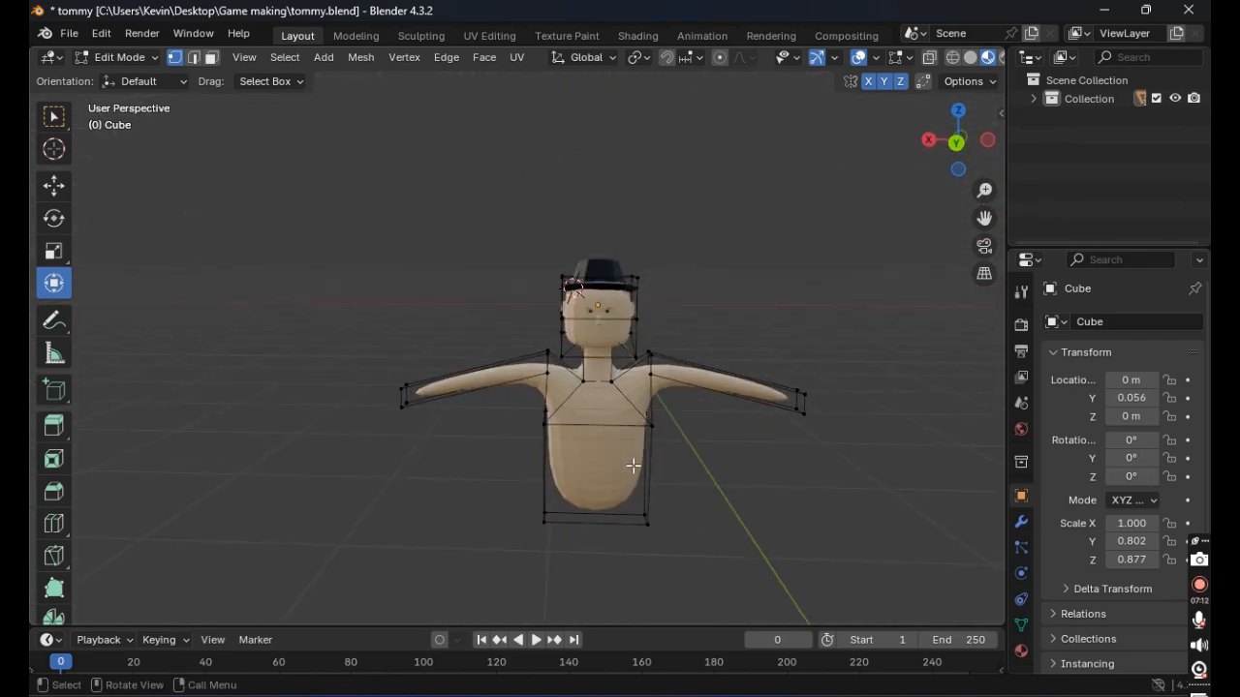
scroll(642, 475, up, 2)
shift+middle_drag(788, 526, 715, 439)
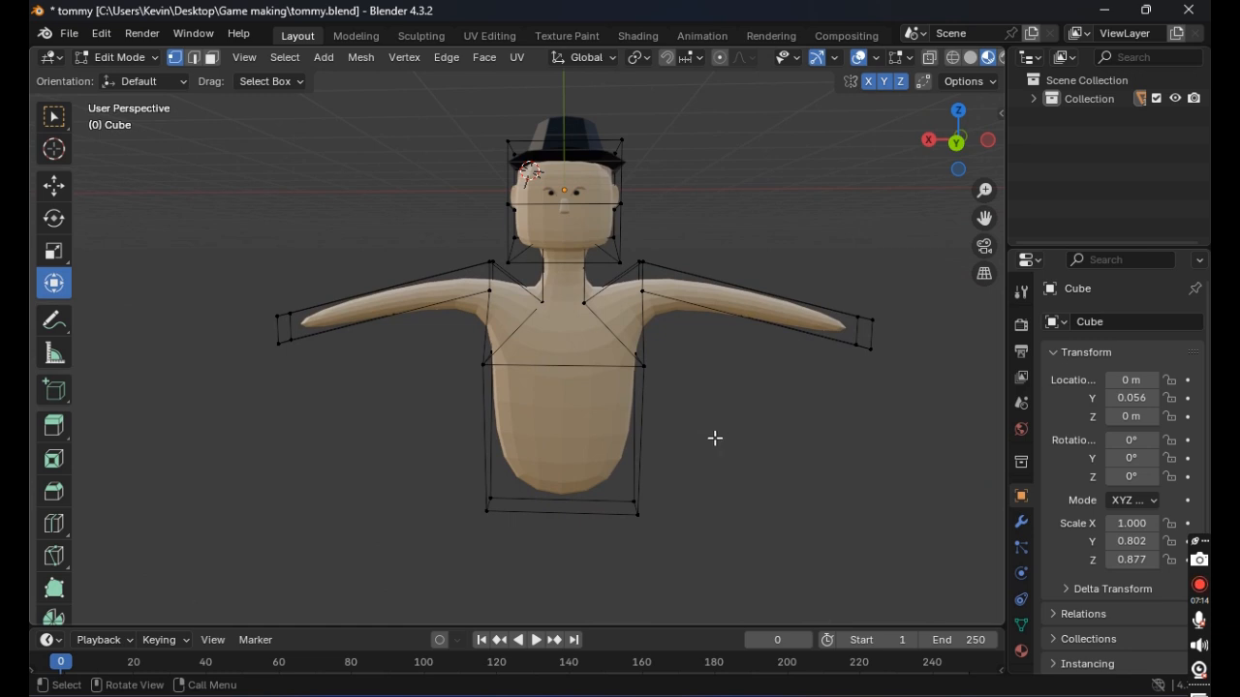
middle_drag(539, 501, 541, 455)
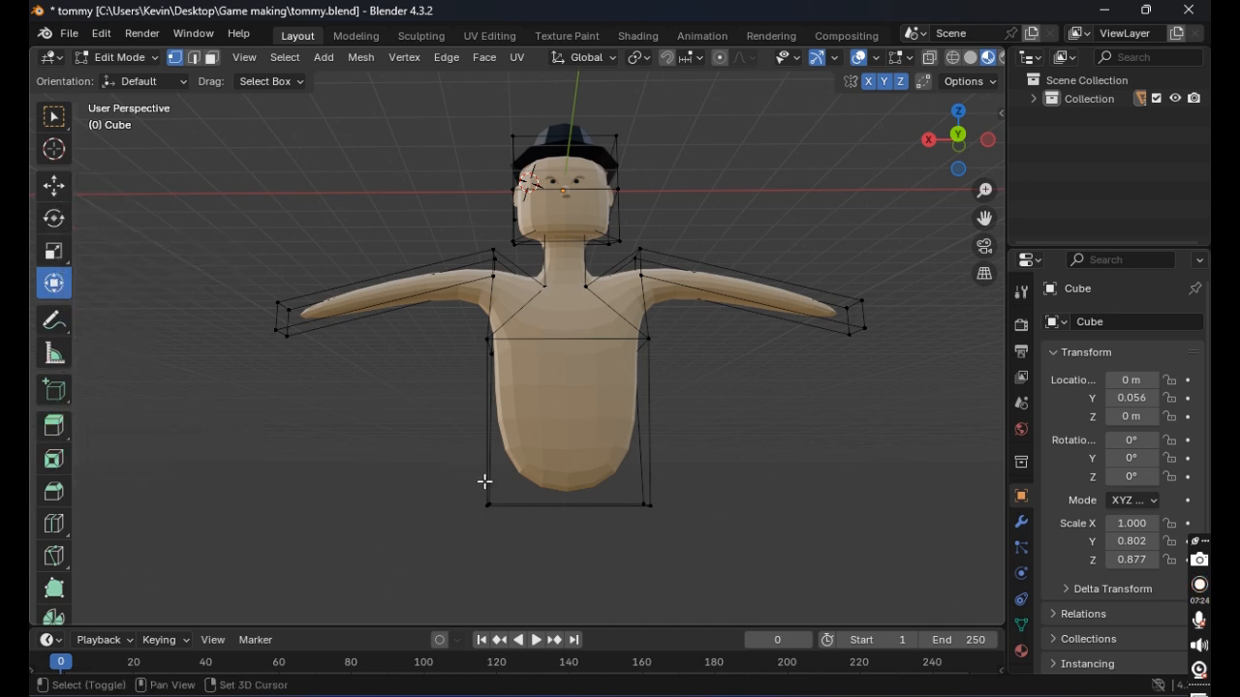
middle_drag(488, 482, 495, 378)
shift+click(485, 398)
shift+click(483, 444)
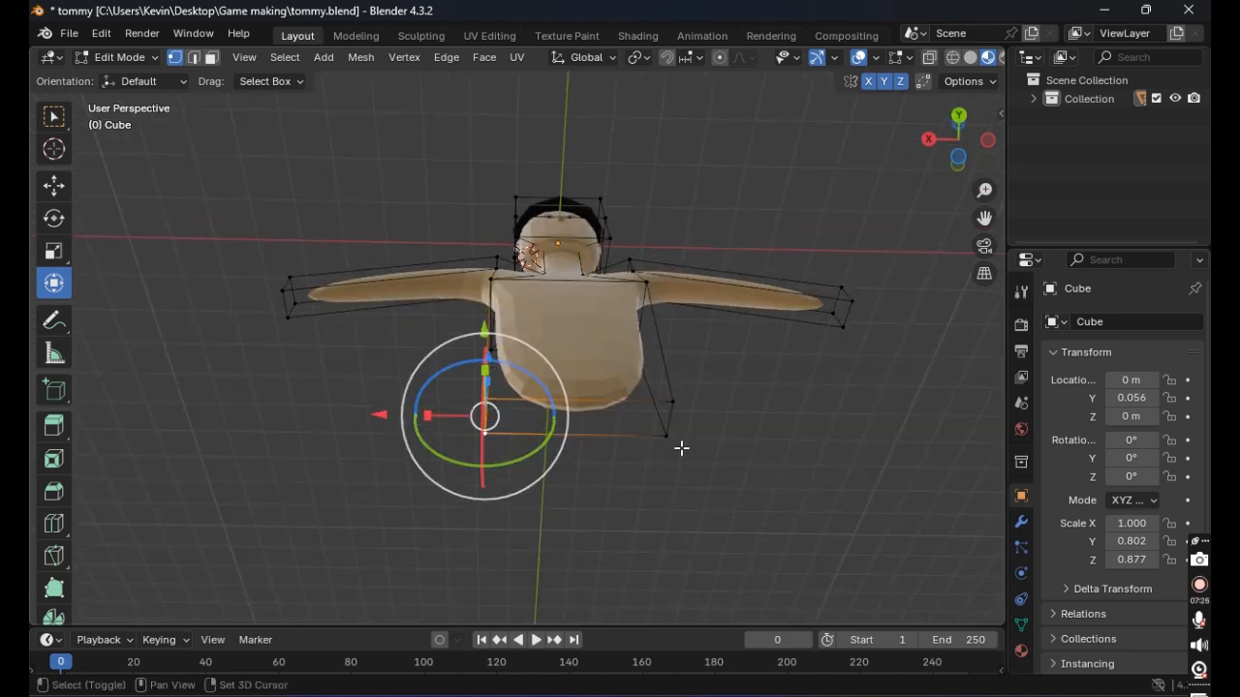
shift+click(671, 432)
shift+click(673, 403)
middle_drag(675, 407, 689, 552)
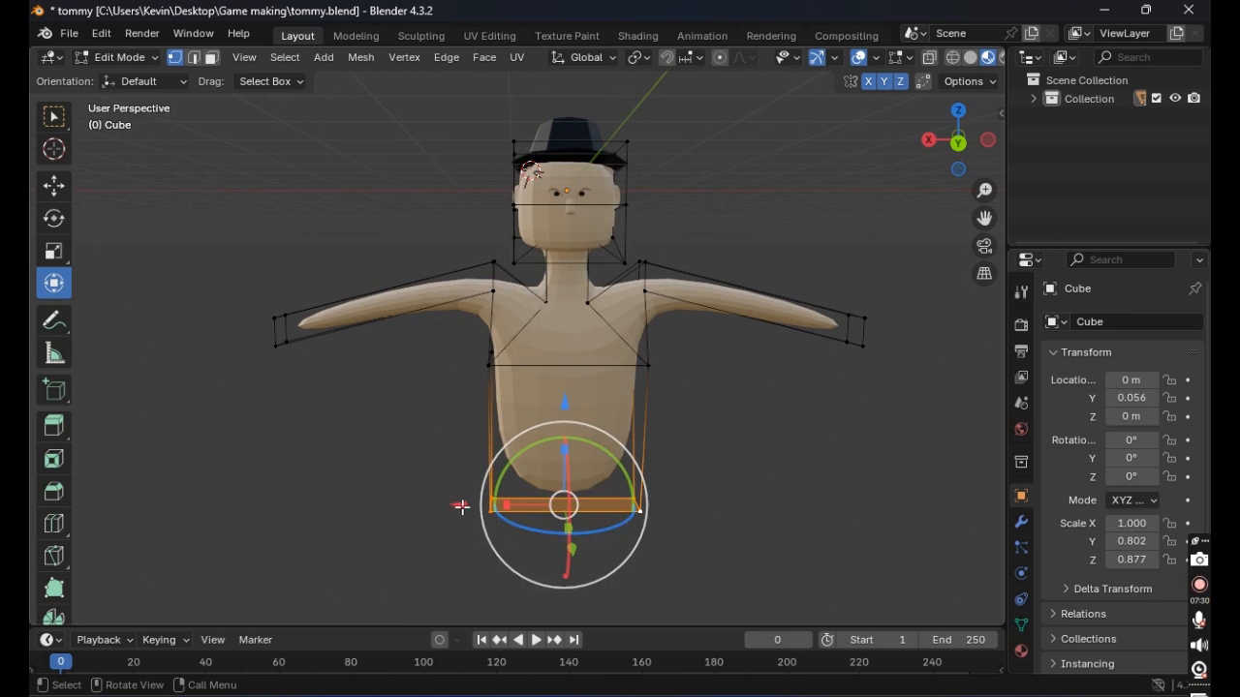
Step: Try shifting and scaling the torso's bottom face along X, and undo those changes
mouse_move(459, 504)
mouse_down()
mouse_move(430, 505)
mouse_move(463, 506)
mouse_up()
key(s)
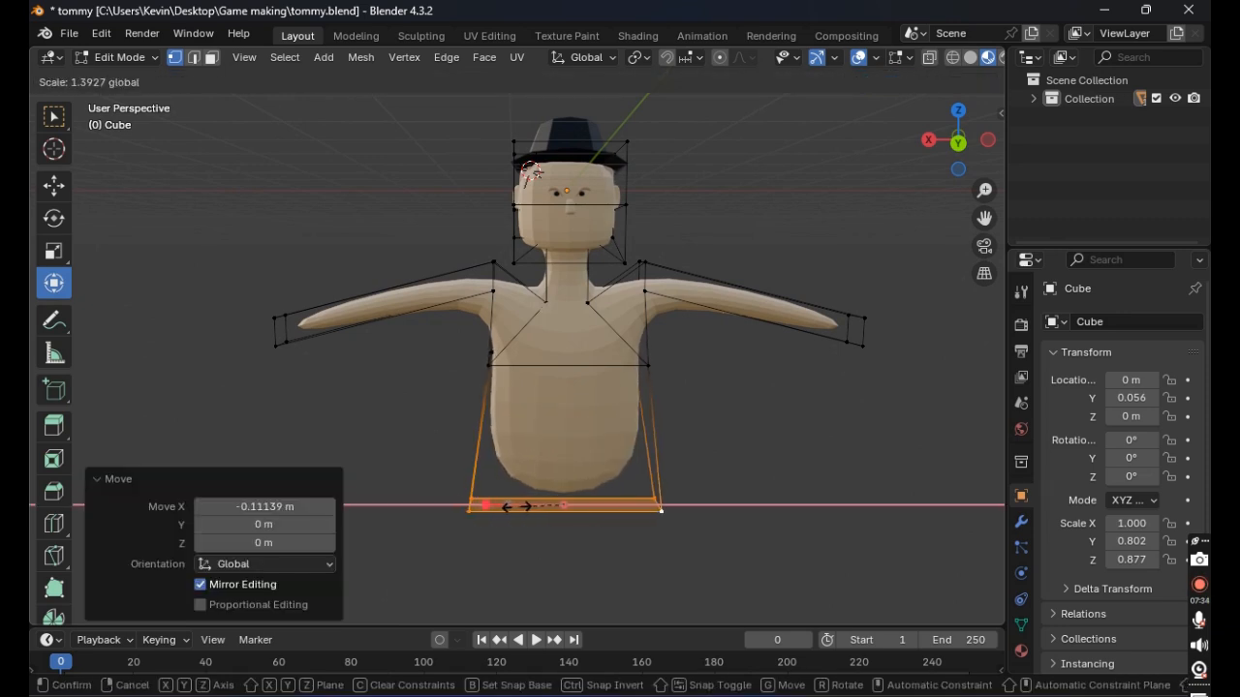
key(x)
click(531, 507)
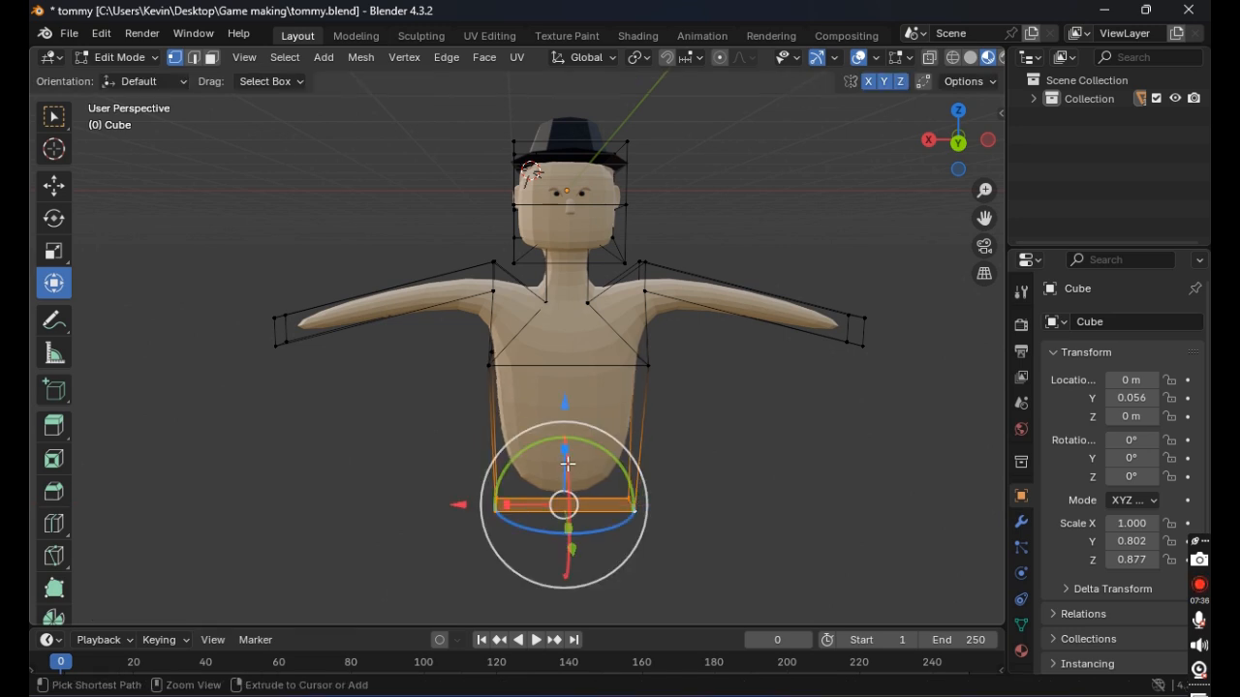
key(ctrl+z)
key(ctrl+z)
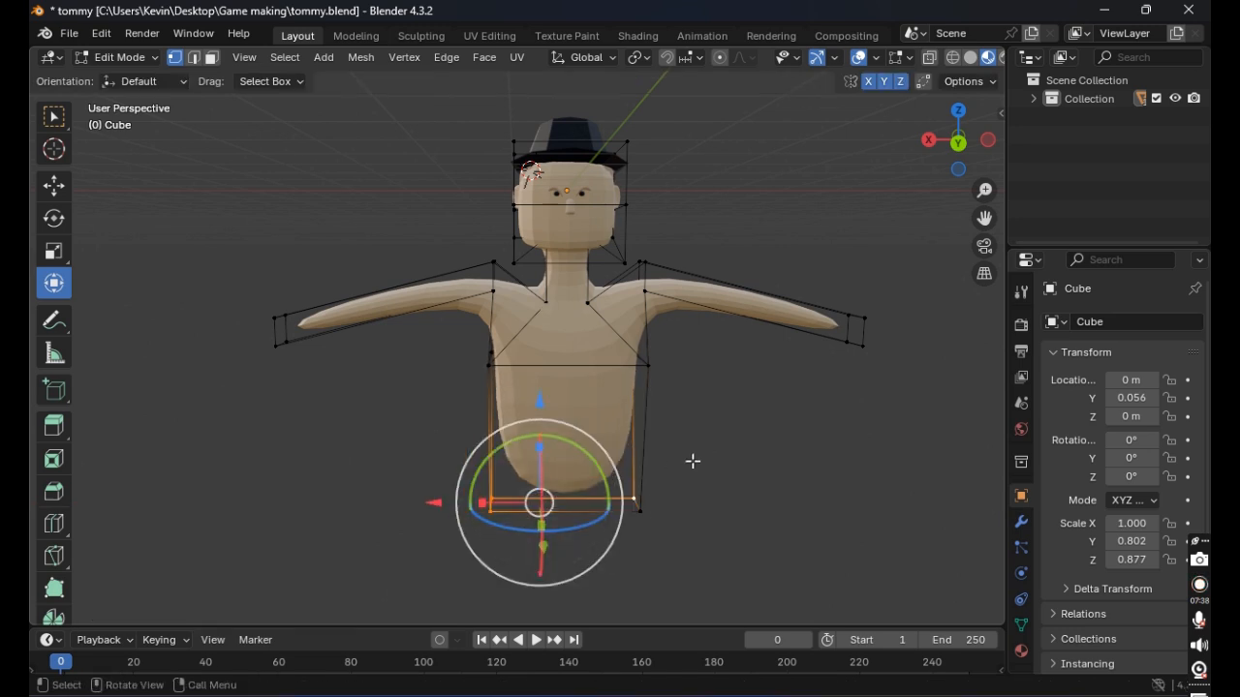
Step: Undo the recent edits back to the straight arms before the last shoulder raise
middle_drag(691, 459, 781, 396)
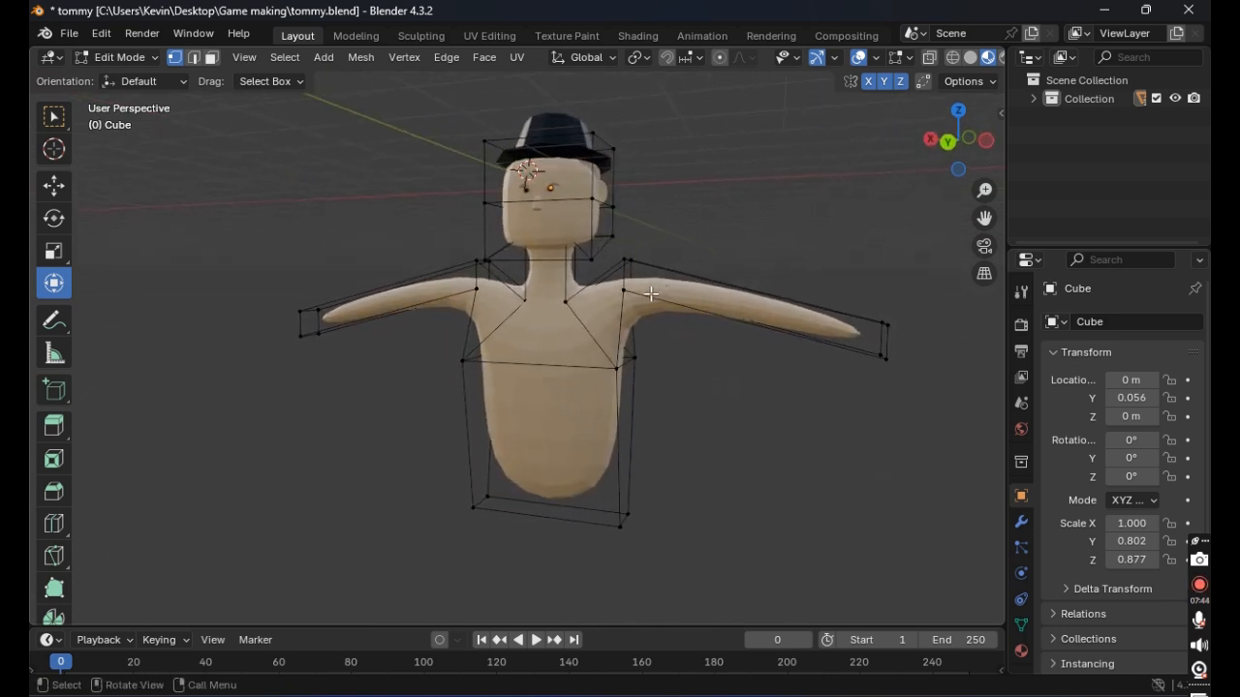
key(ctrl+z)
key(ctrl+z)
key(ctrl+z)
key(ctrl+z)
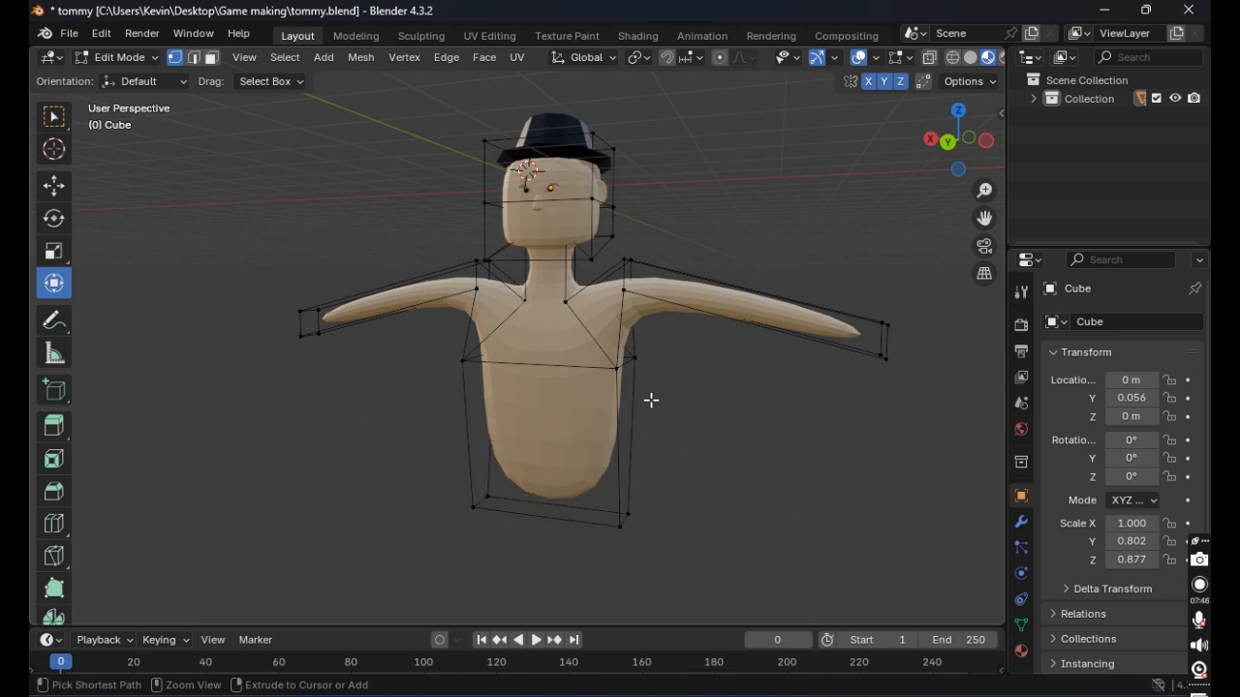
key(Tab)
key(ctrl+z)
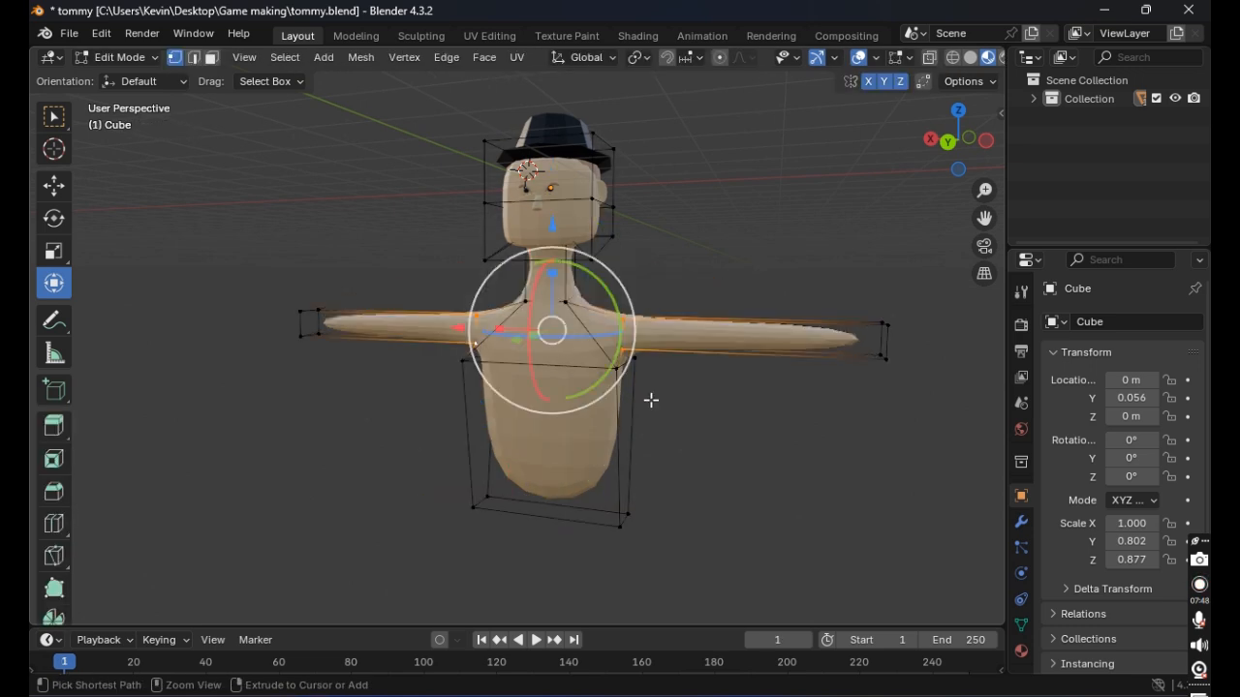
Step: Add one loop cut around the character's left arm, slide it close to the shoulder, and clear the selection
click(703, 429)
scroll(706, 425, up, 2)
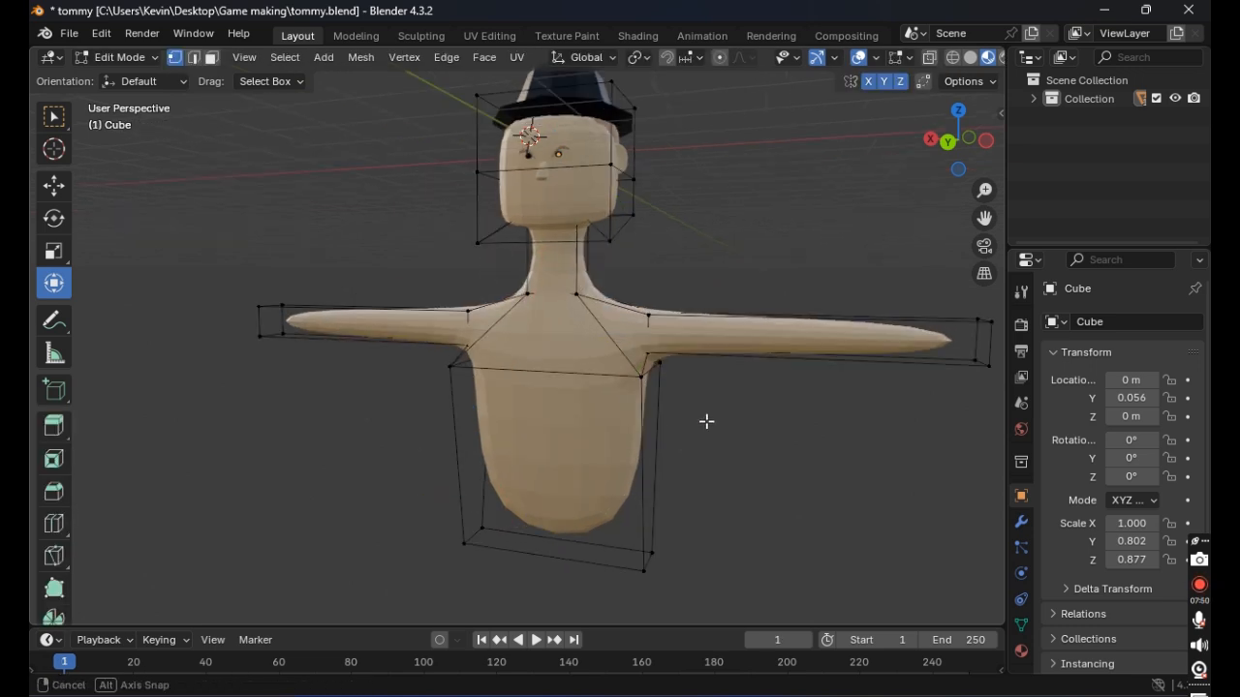
key(ctrl+r)
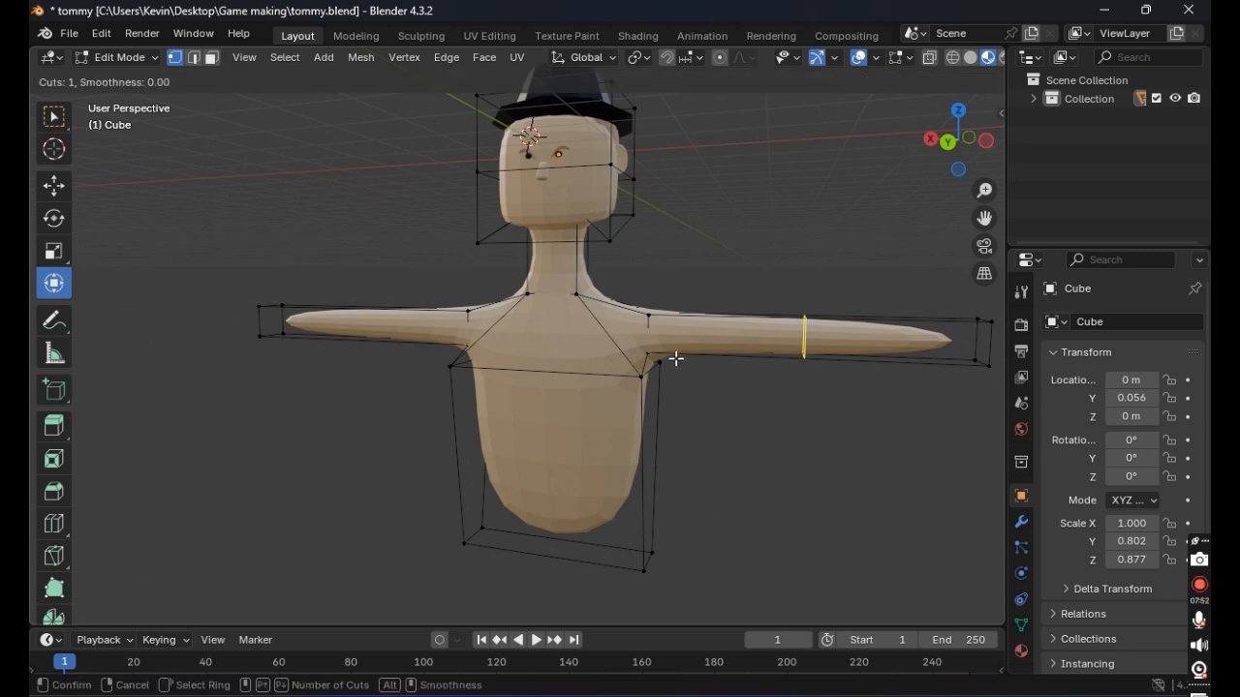
click(732, 337)
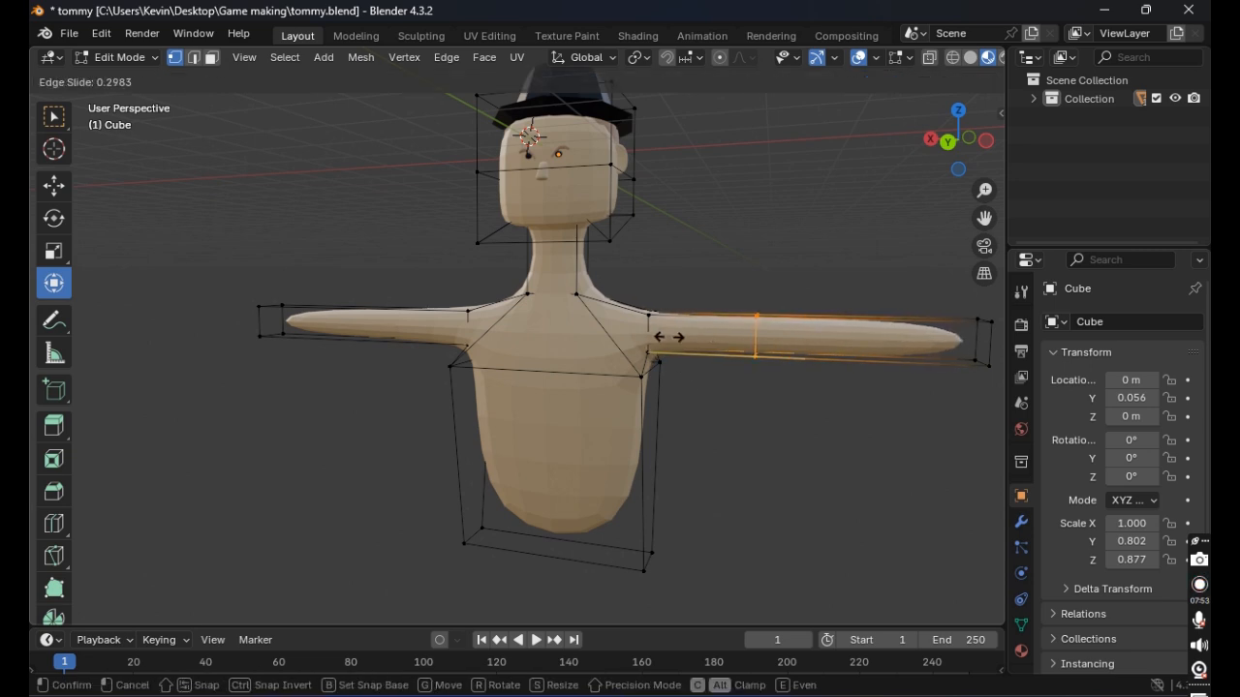
click(584, 336)
click(786, 471)
Step: Add one loop cut around the character's right arm, slide it about 0.83 toward the shoulder, and clear the selection
middle_drag(716, 462, 816, 467)
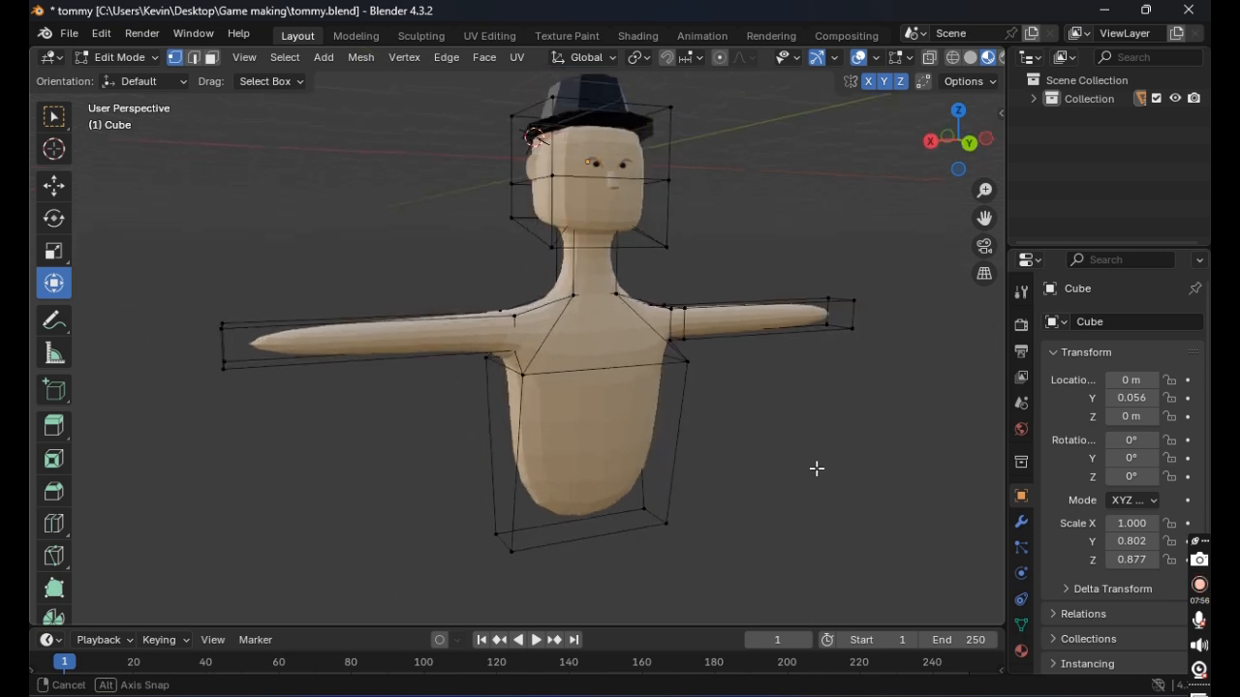
key(ctrl+r)
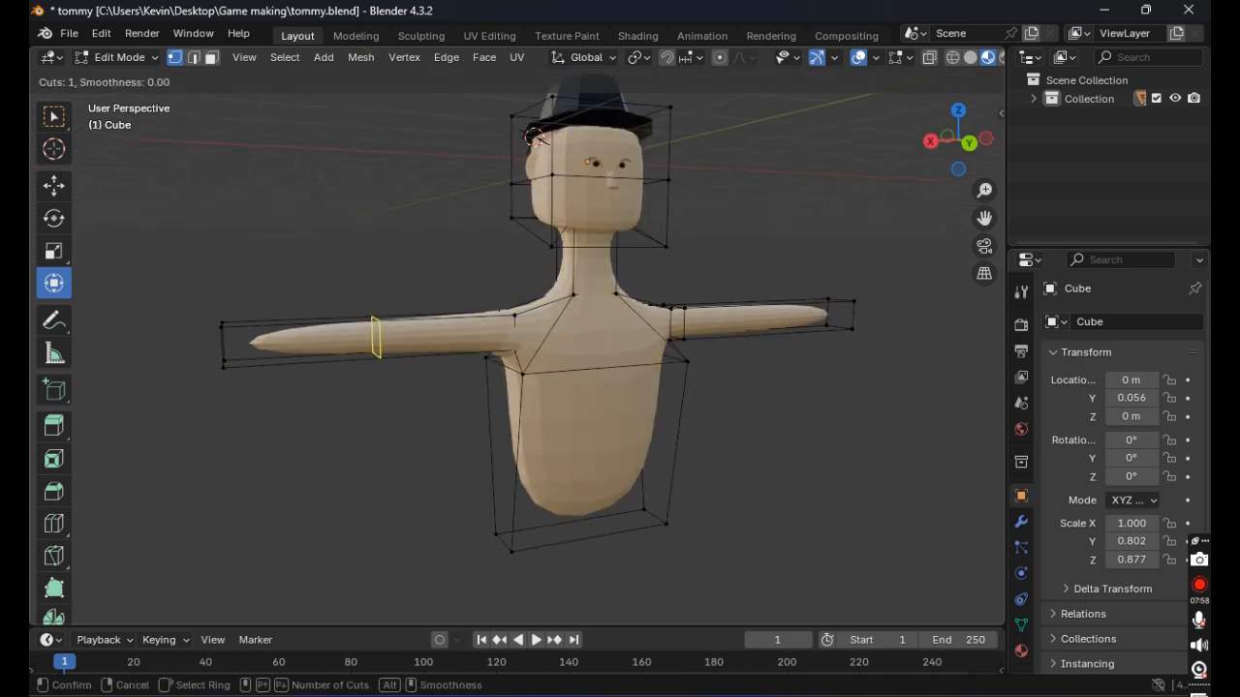
click(376, 337)
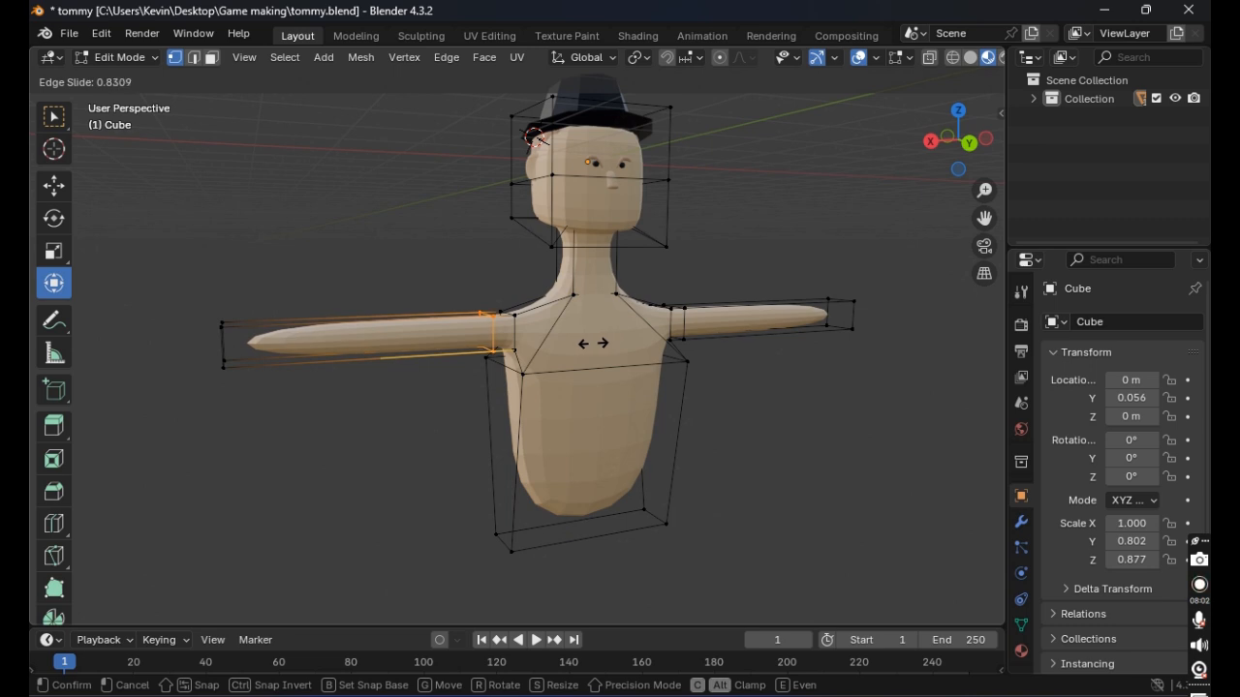
click(596, 344)
click(832, 425)
Step: Select the vertices of both shoulder loops between the torso and the new arm loop cuts
middle_drag(832, 425, 812, 451)
shift+click(501, 318)
shift+click(506, 332)
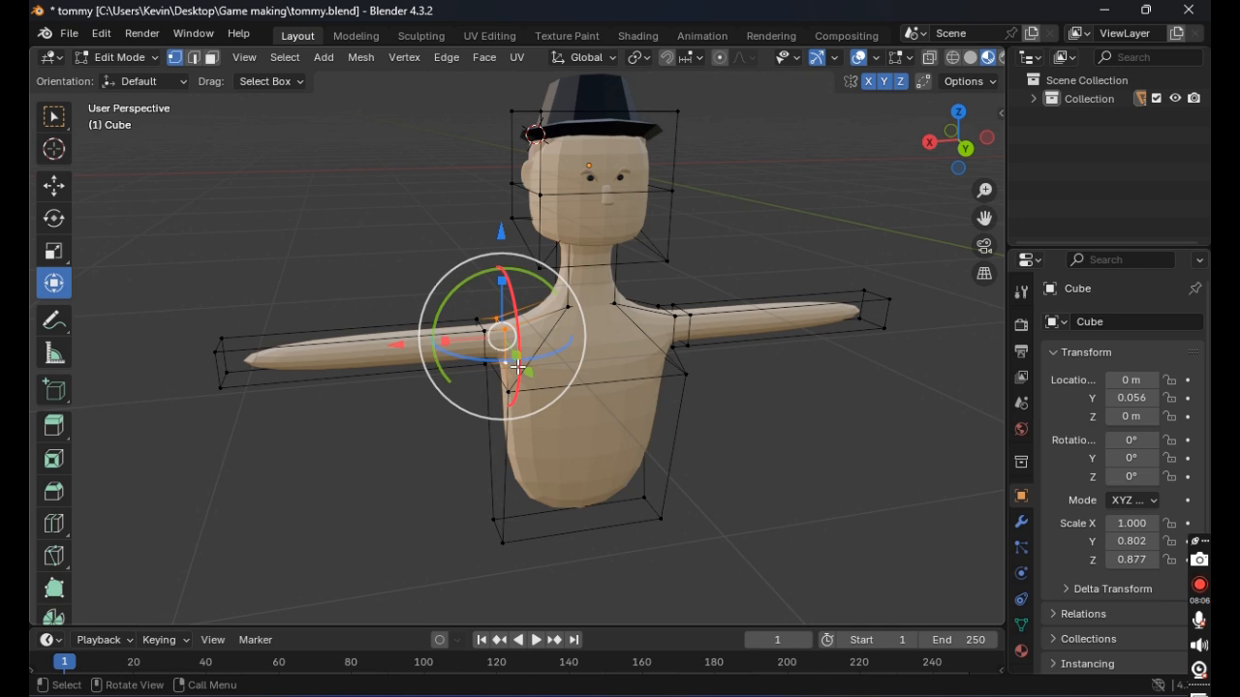
middle_drag(504, 346, 833, 339)
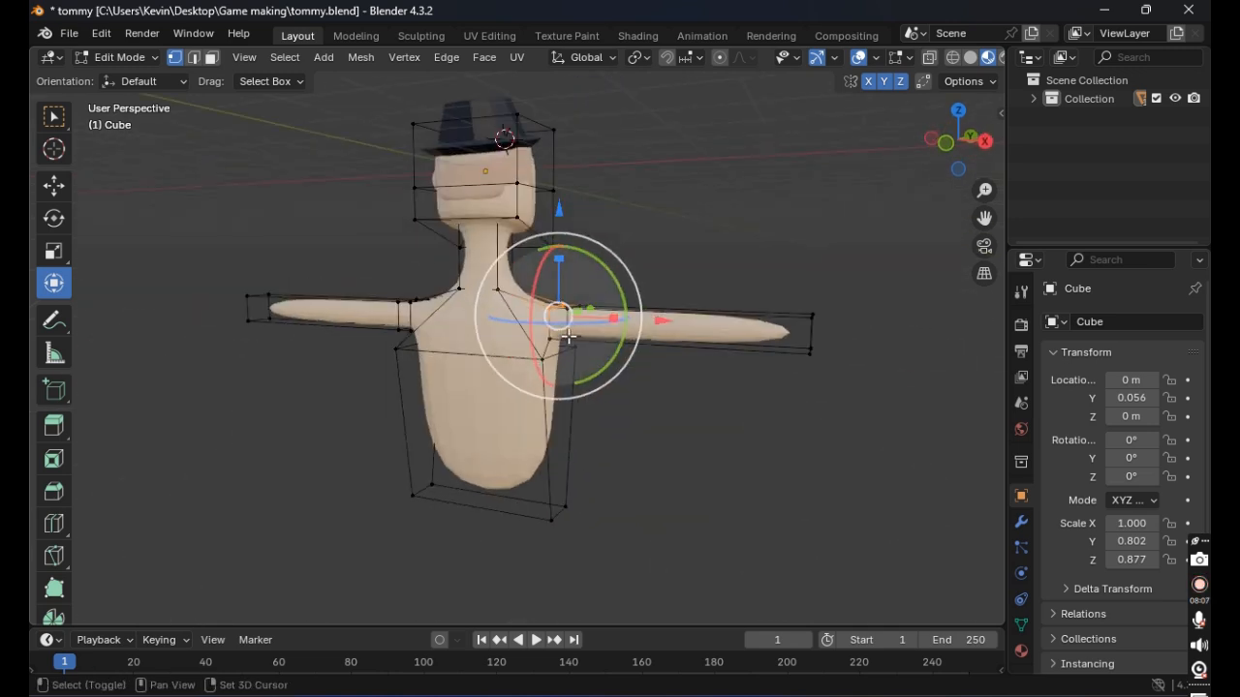
shift+click(409, 302)
shift+click(399, 330)
shift+click(399, 331)
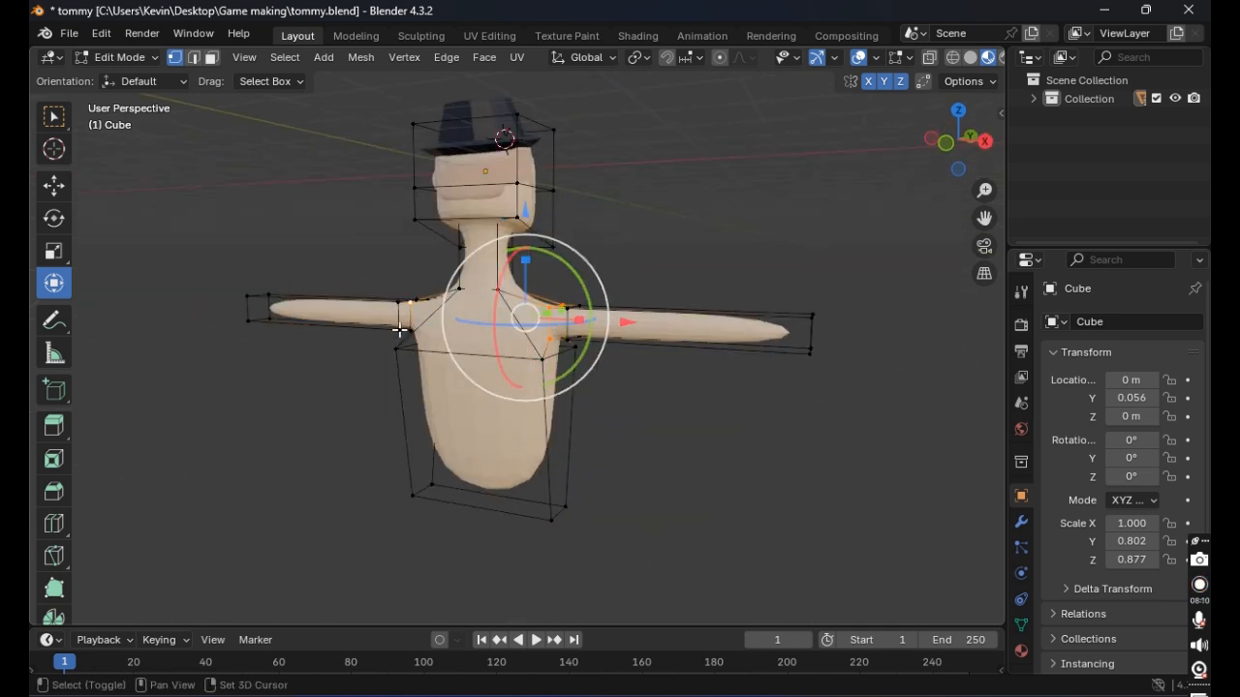
shift+click(399, 330)
middle_drag(401, 331, 706, 332)
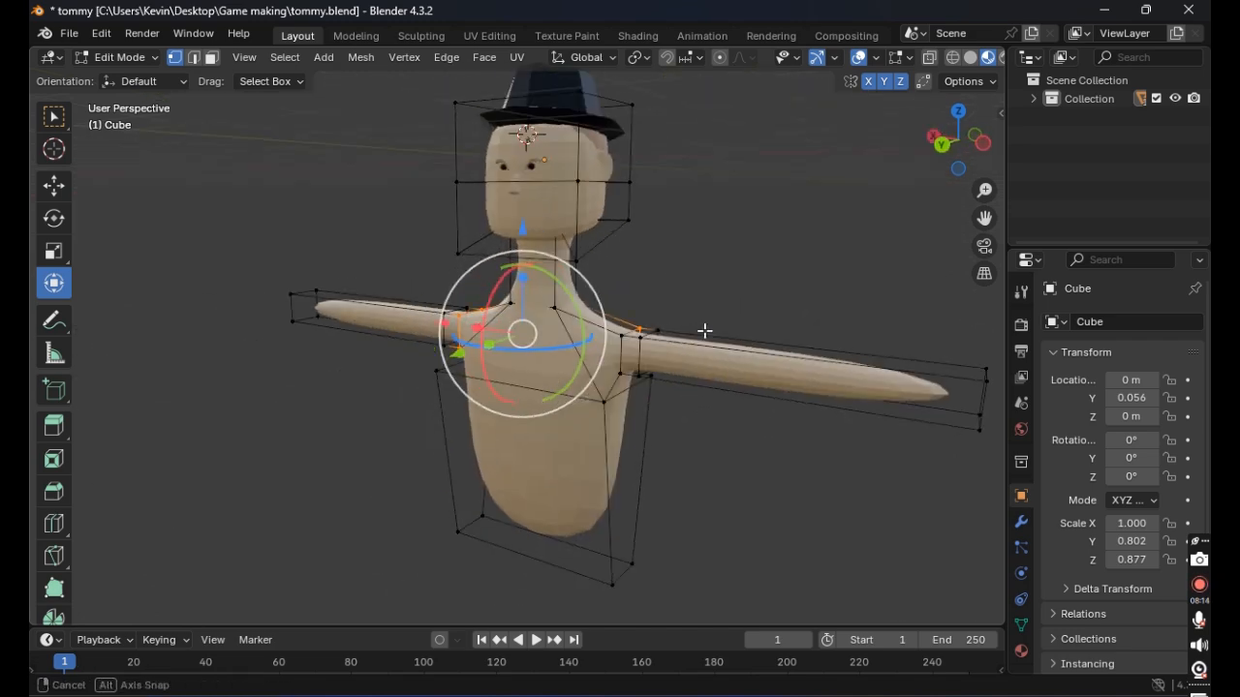
shift+click(623, 336)
middle_drag(617, 373, 543, 371)
Step: Raise the selected shoulder loop vertices 0.78875 m along Z
key(g)
key(z)
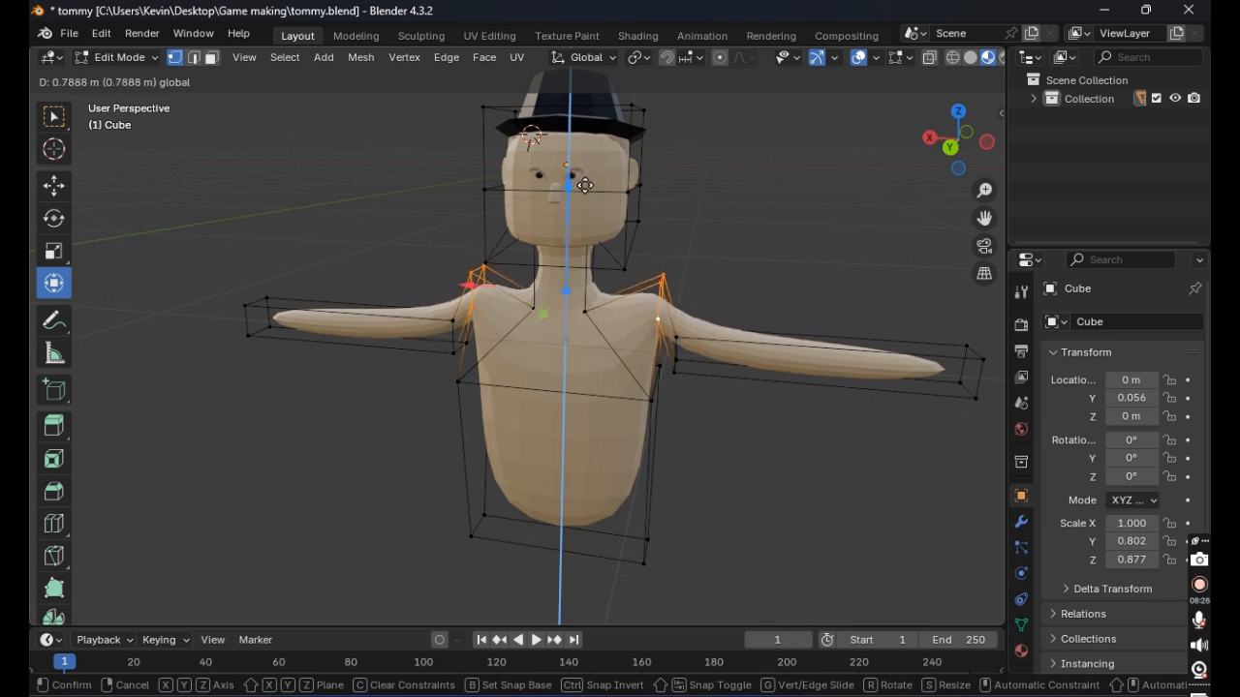
click(585, 185)
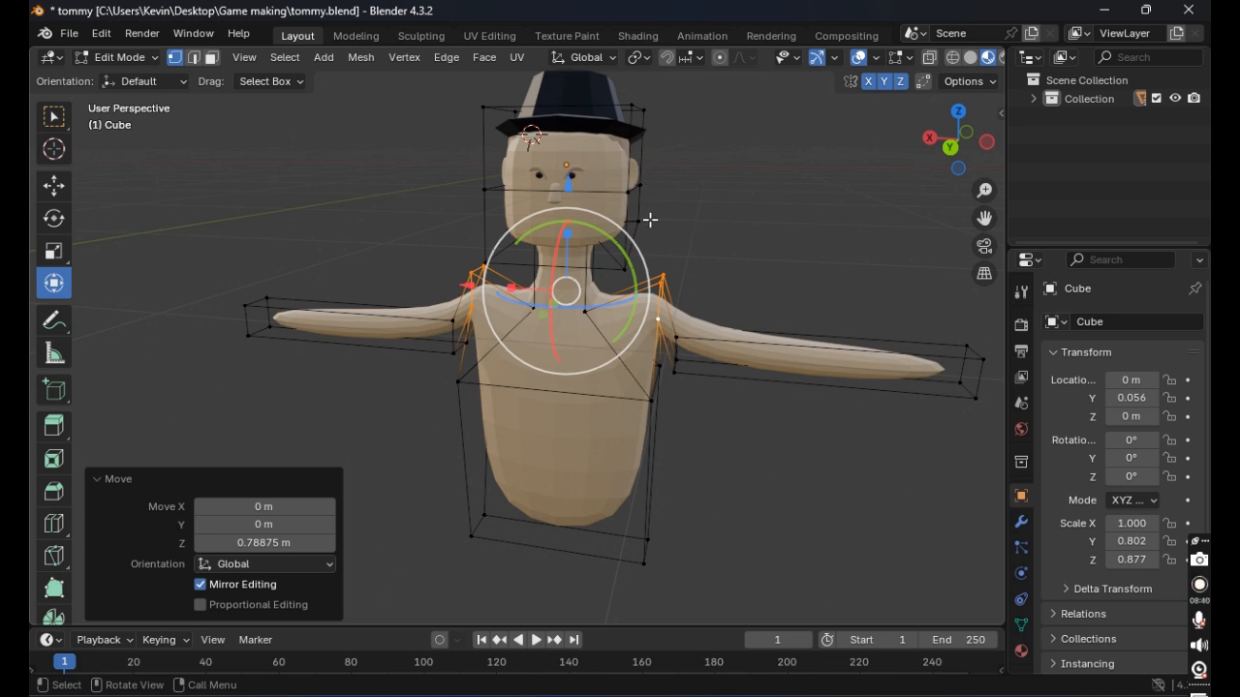
Step: Lower the selected shoulder loop vertices slightly along Z and clear the selection
scroll(721, 284, up, 2)
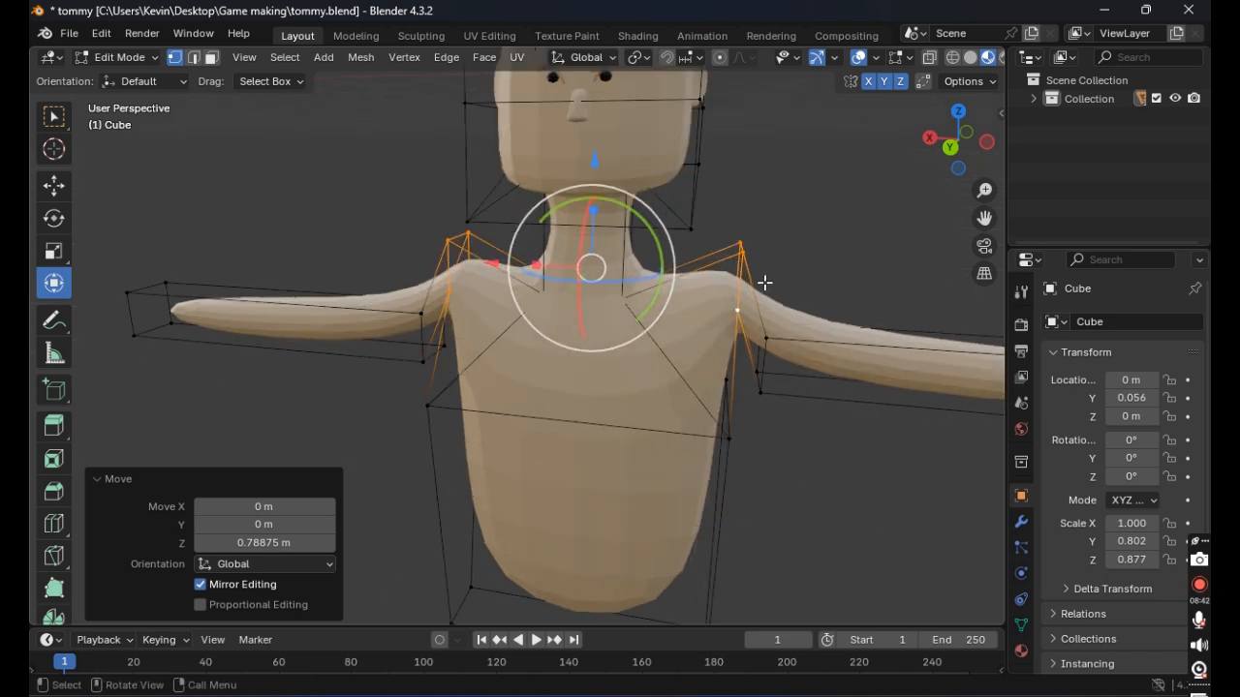
drag(595, 160, 591, 188)
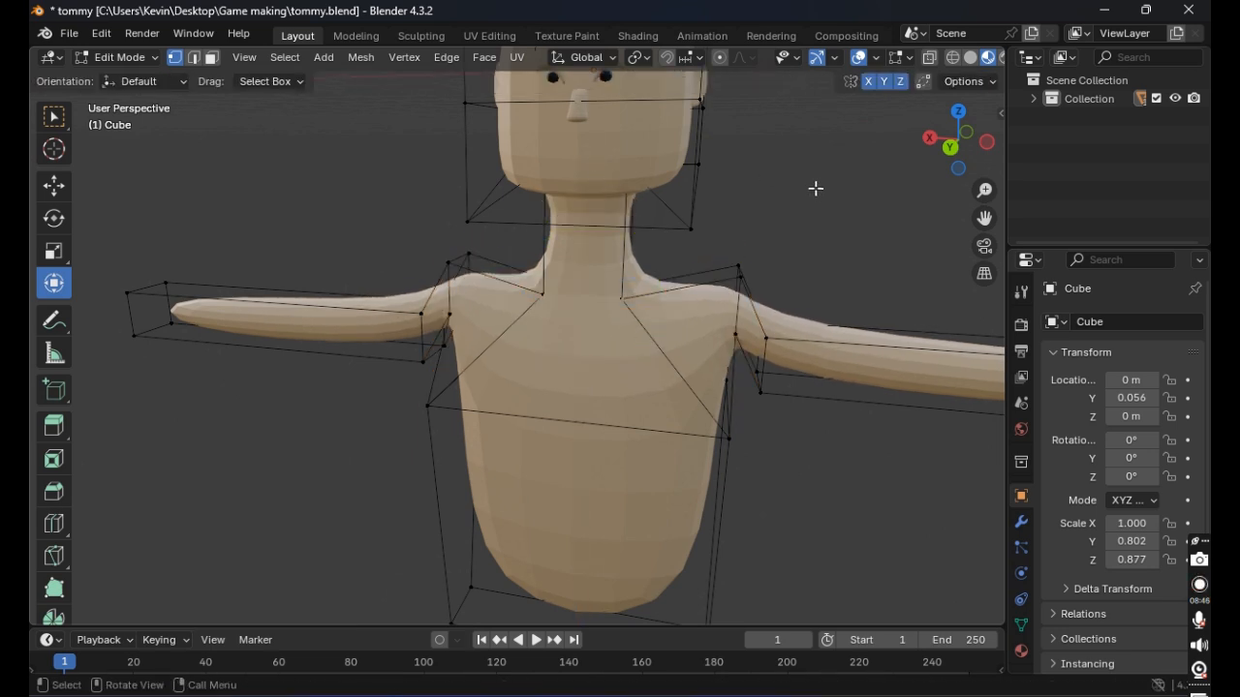
middle_drag(814, 188, 696, 184)
scroll(809, 176, down, 5)
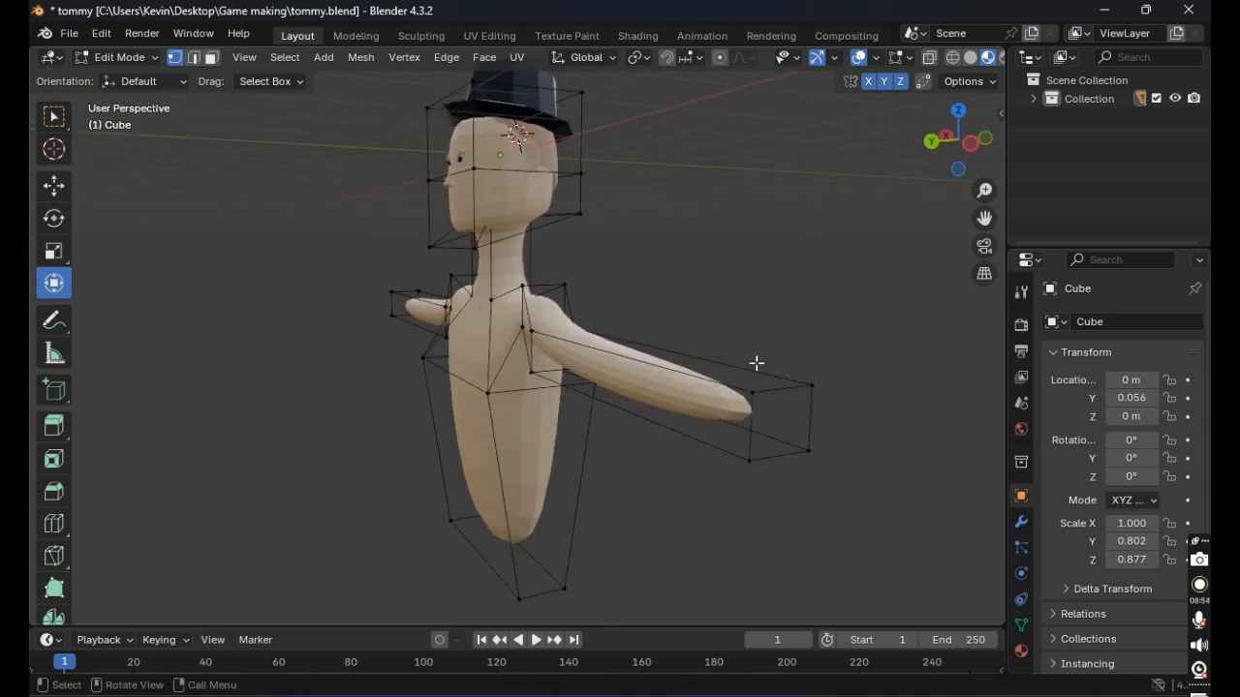
Step: Select the four vertices at the end of the character's right arm
middle_drag(543, 311, 711, 321)
shift+click(511, 303)
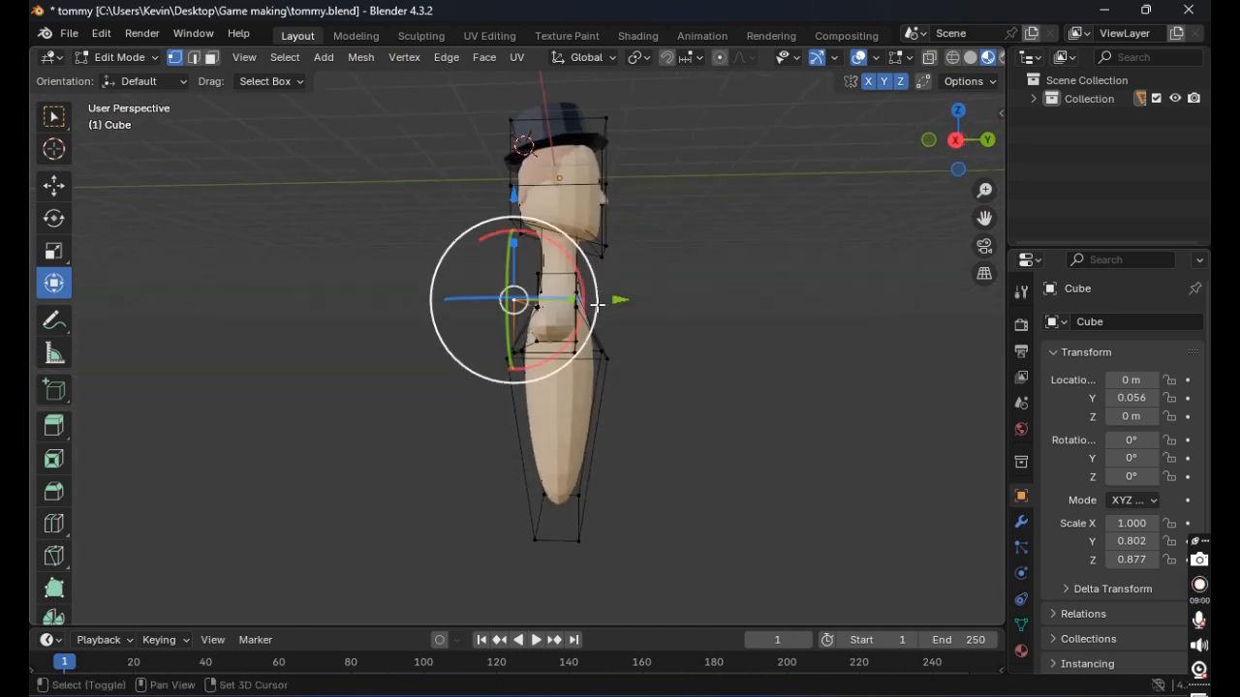
shift+click(580, 301)
shift+click(579, 355)
middle_drag(520, 351, 552, 332)
shift+click(550, 333)
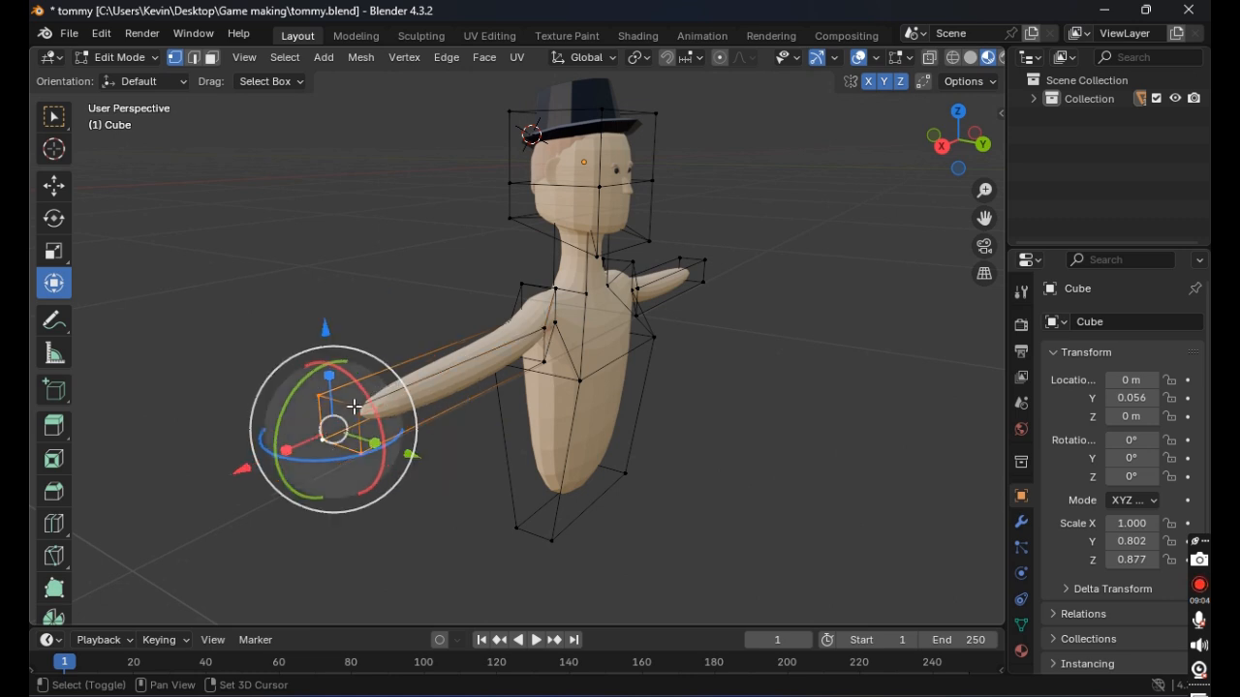
shift+click(357, 408)
middle_drag(473, 326, 435, 351)
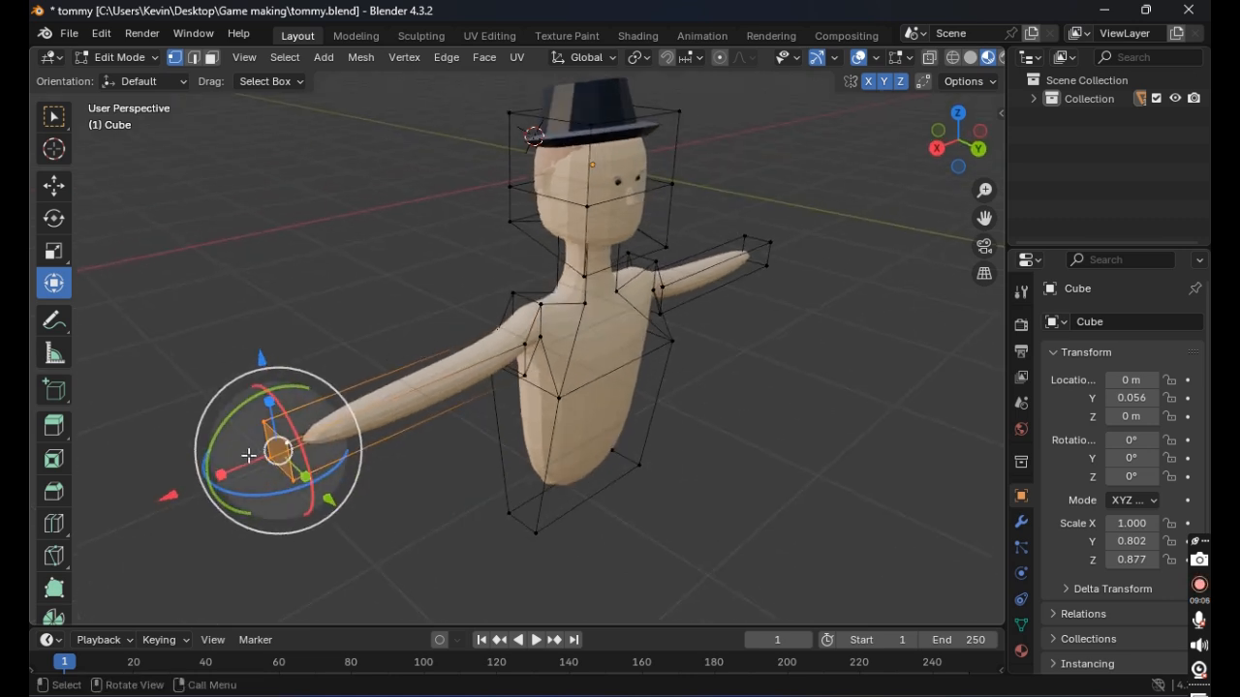
key(s)
key(x)
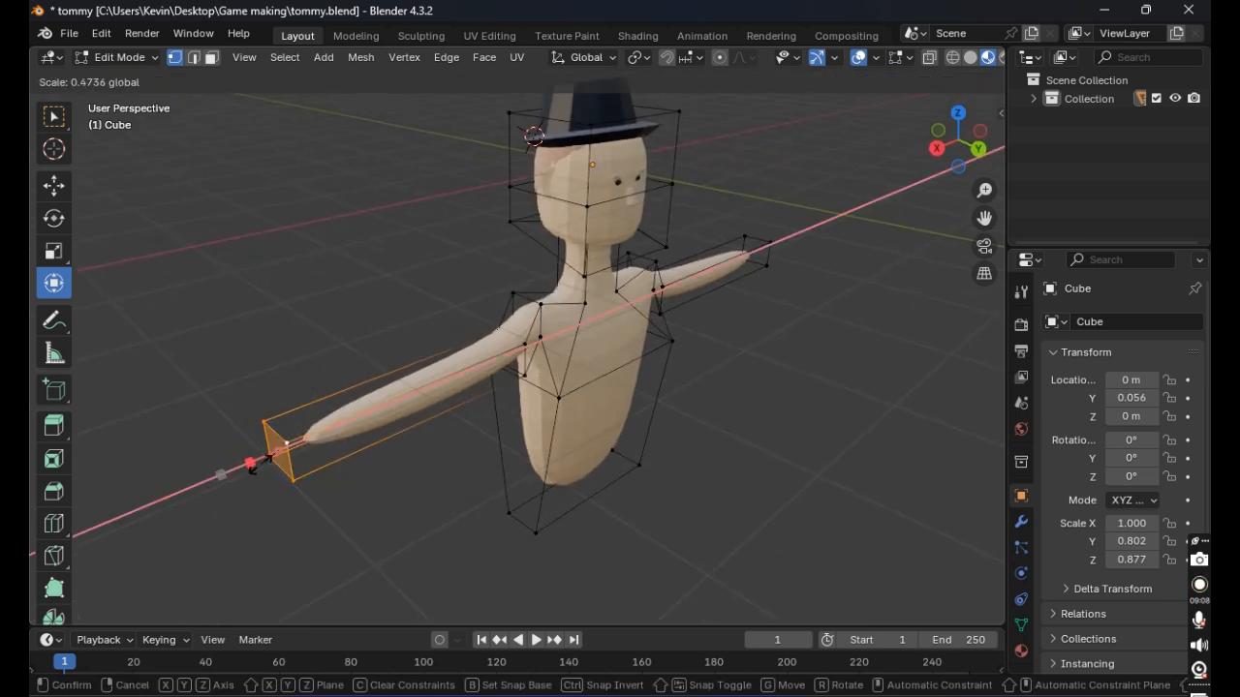
click(258, 465)
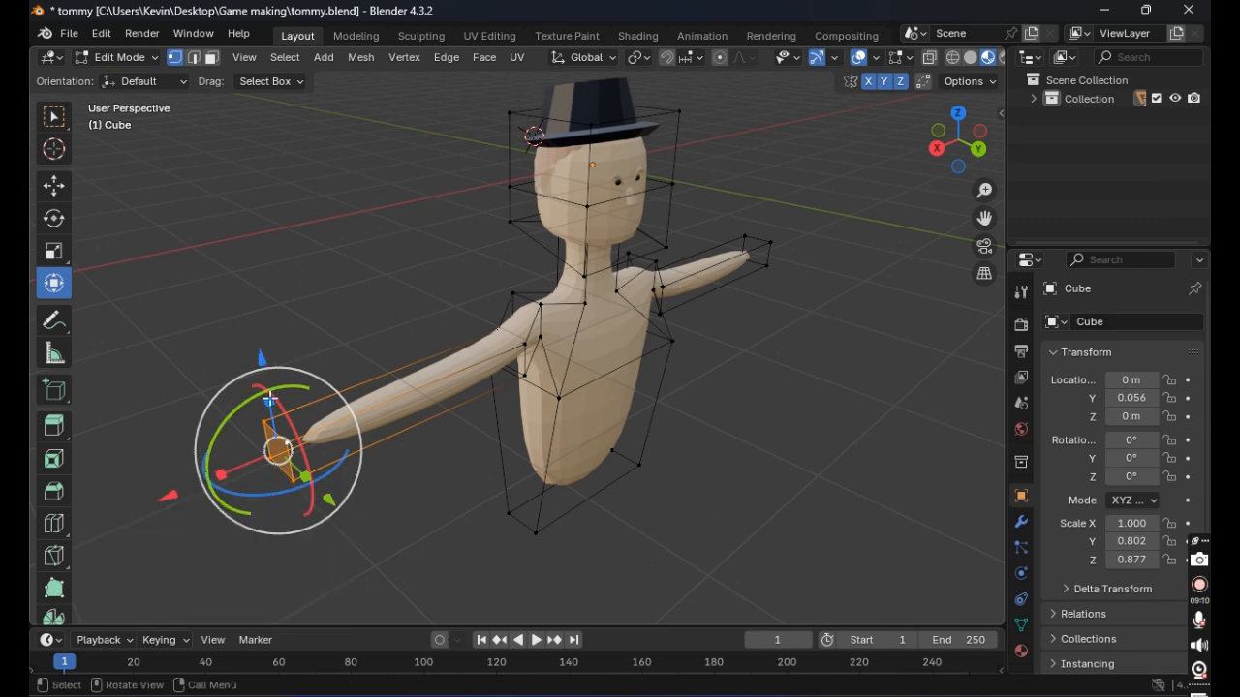
Step: Shrink the end of the right arm to 0.463 along Z and about 0.54 along Y, and clear the selection
drag(269, 403, 278, 451)
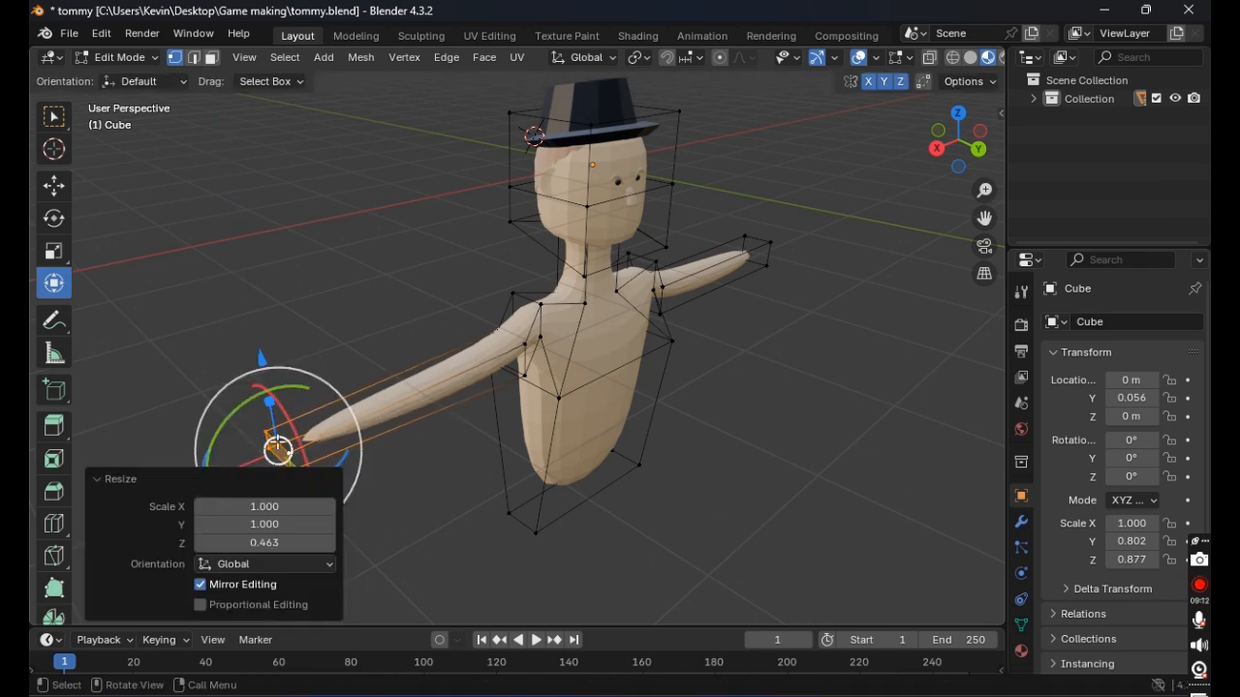
middle_drag(304, 467, 388, 450)
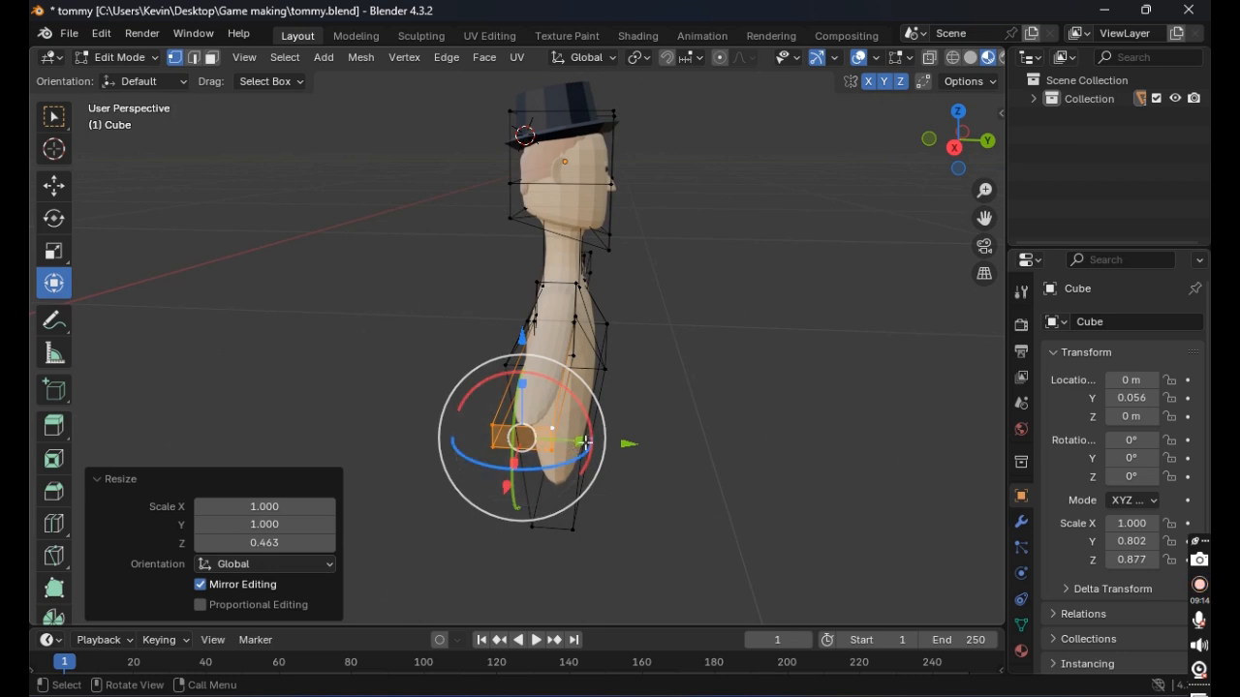
drag(566, 442, 546, 442)
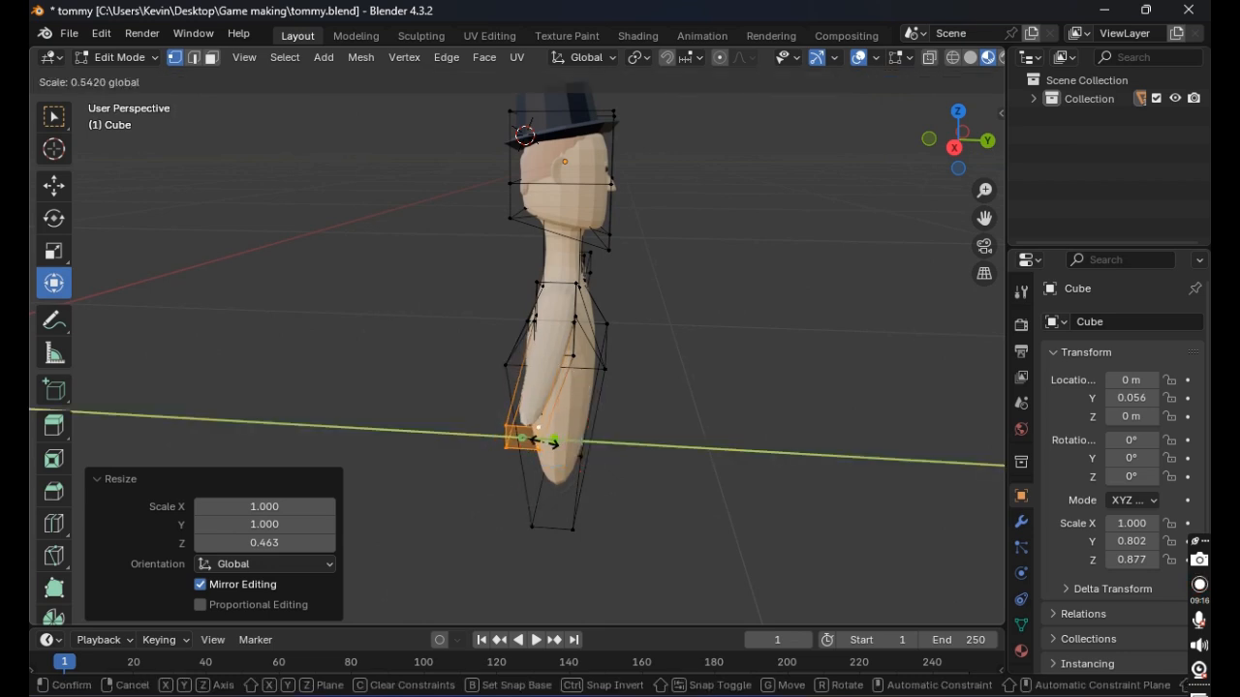
drag(547, 445, 549, 444)
click(725, 358)
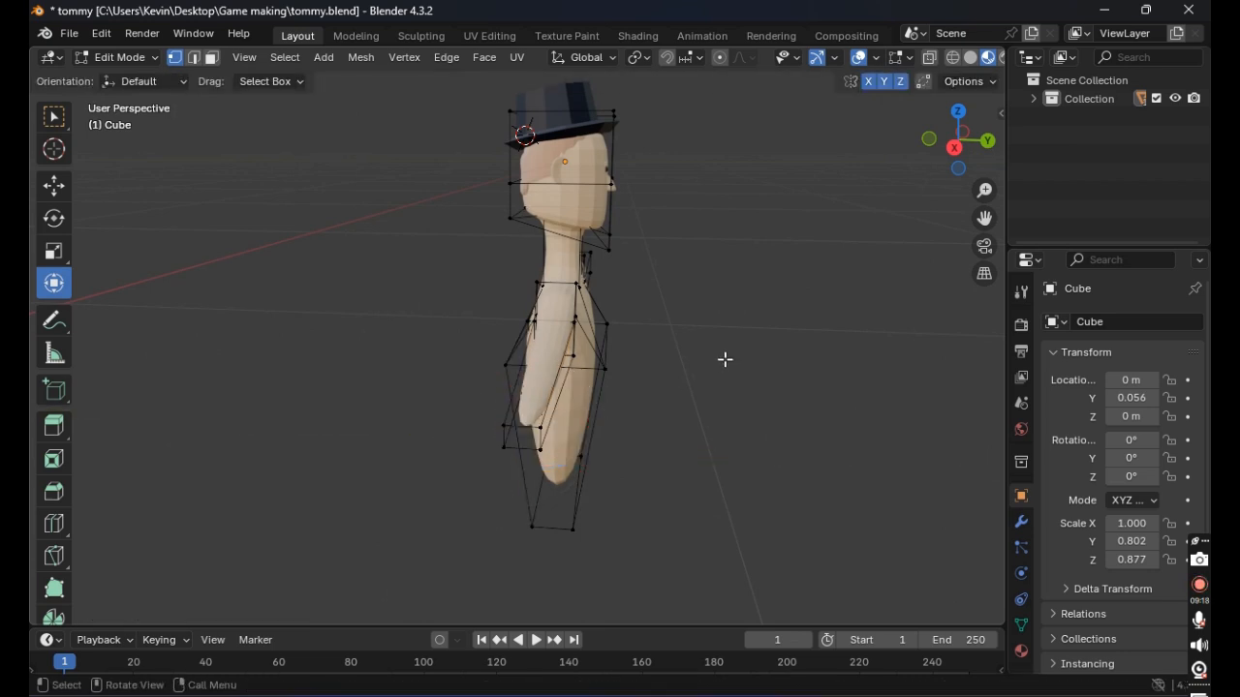
Step: Add one loop cut around the character's left arm and slide it toward the shoulder with a factor of 0.278
middle_drag(725, 358, 613, 408)
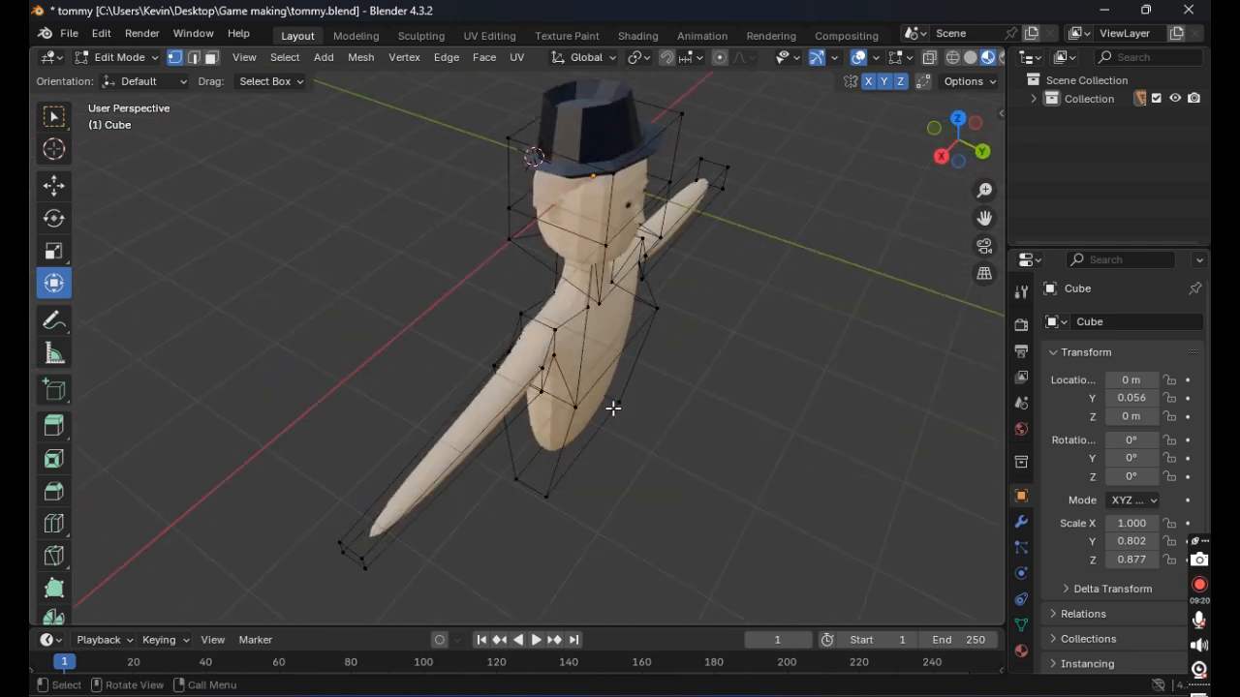
middle_drag(447, 427, 374, 331)
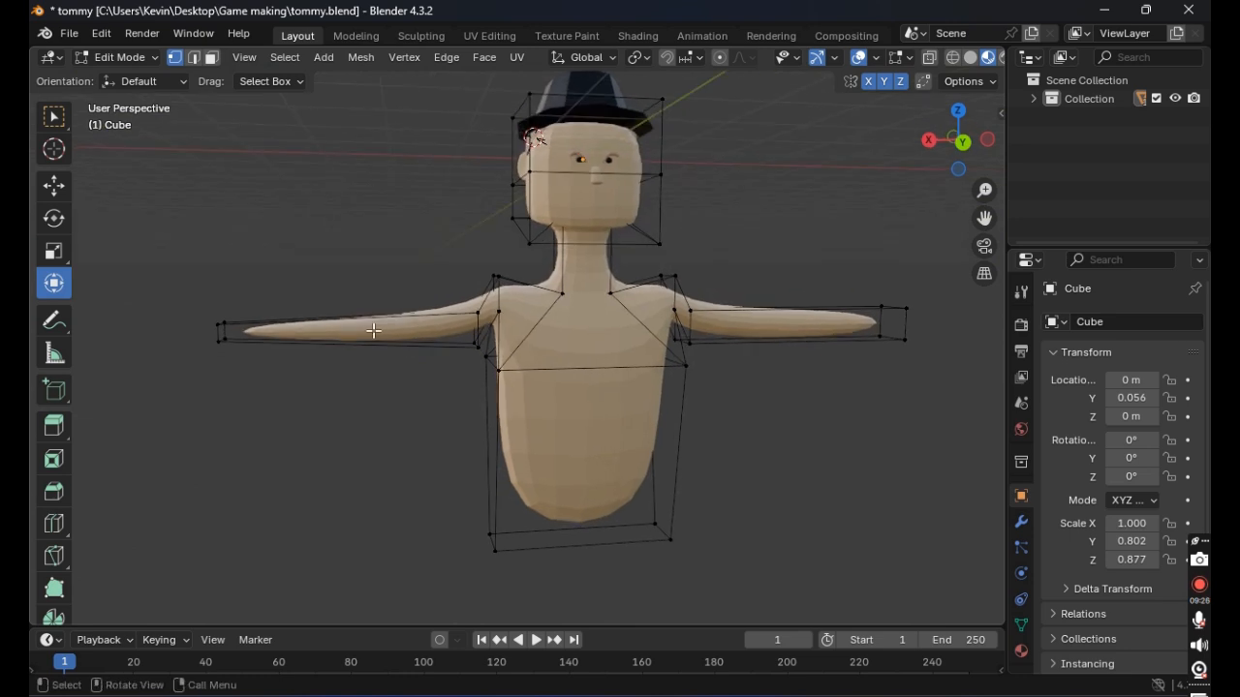
middle_drag(578, 345, 518, 381)
key(ctrl+r)
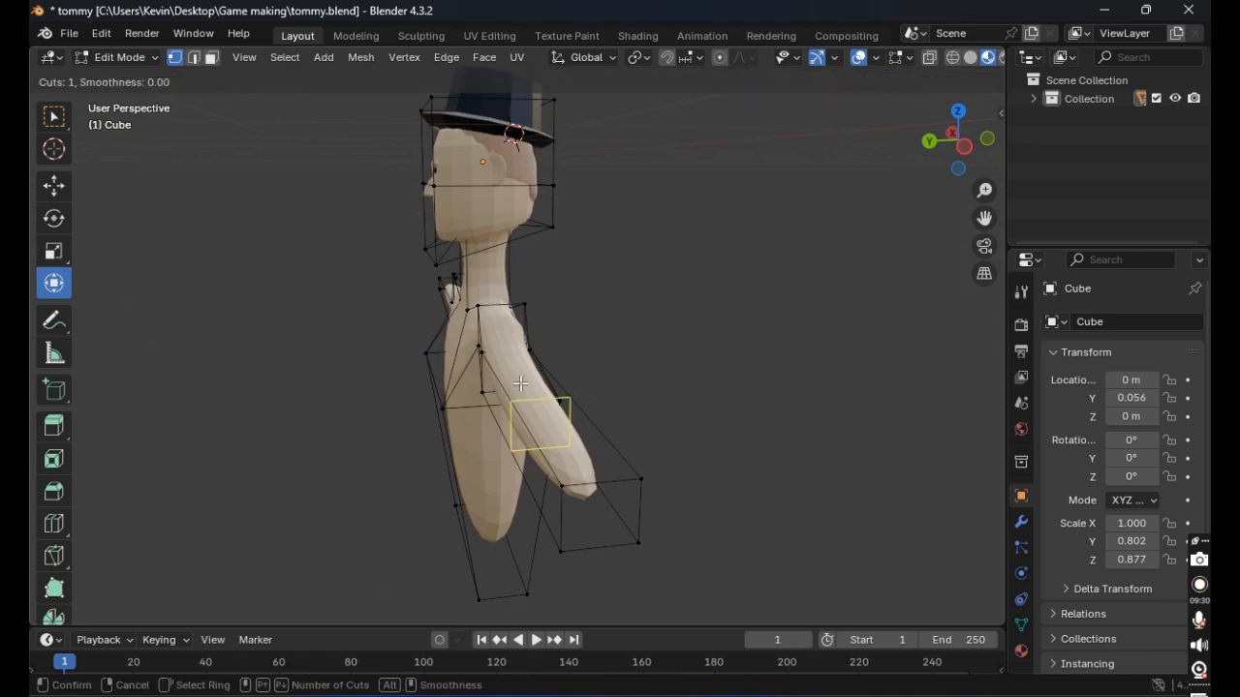
click(529, 394)
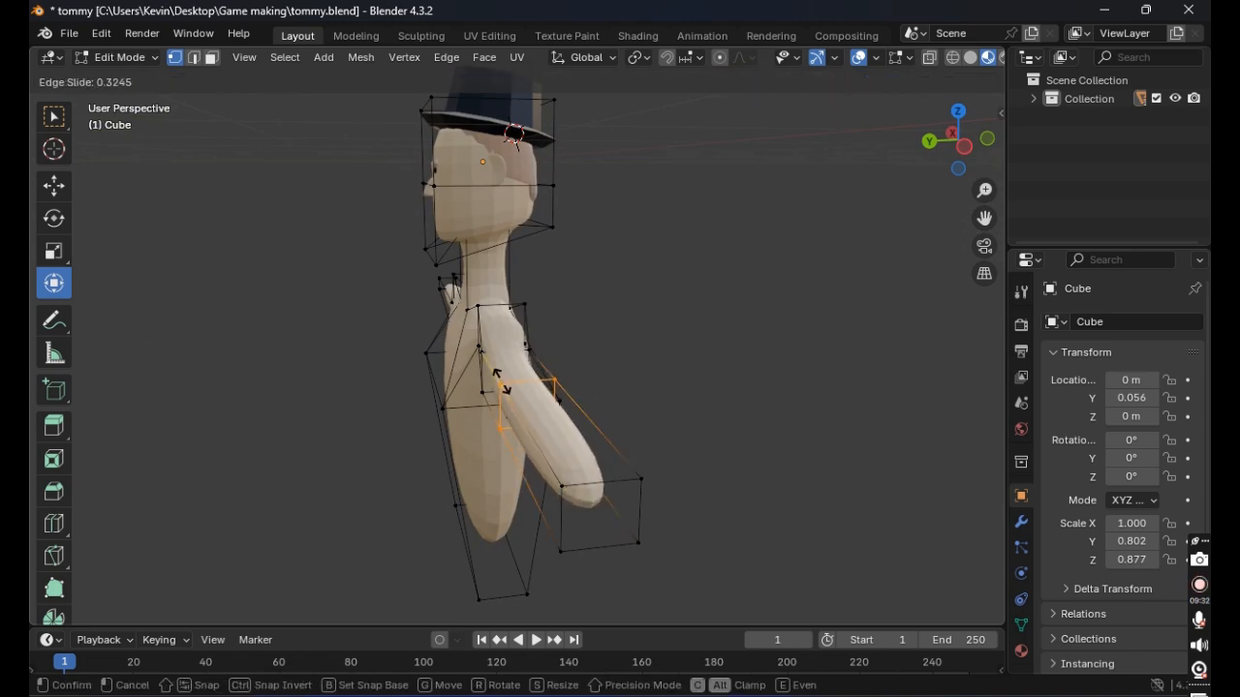
click(502, 382)
Step: Add one loop cut around the character's right arm, slide it about 0.32 toward the shoulder, and clear the selection
middle_drag(504, 385, 797, 329)
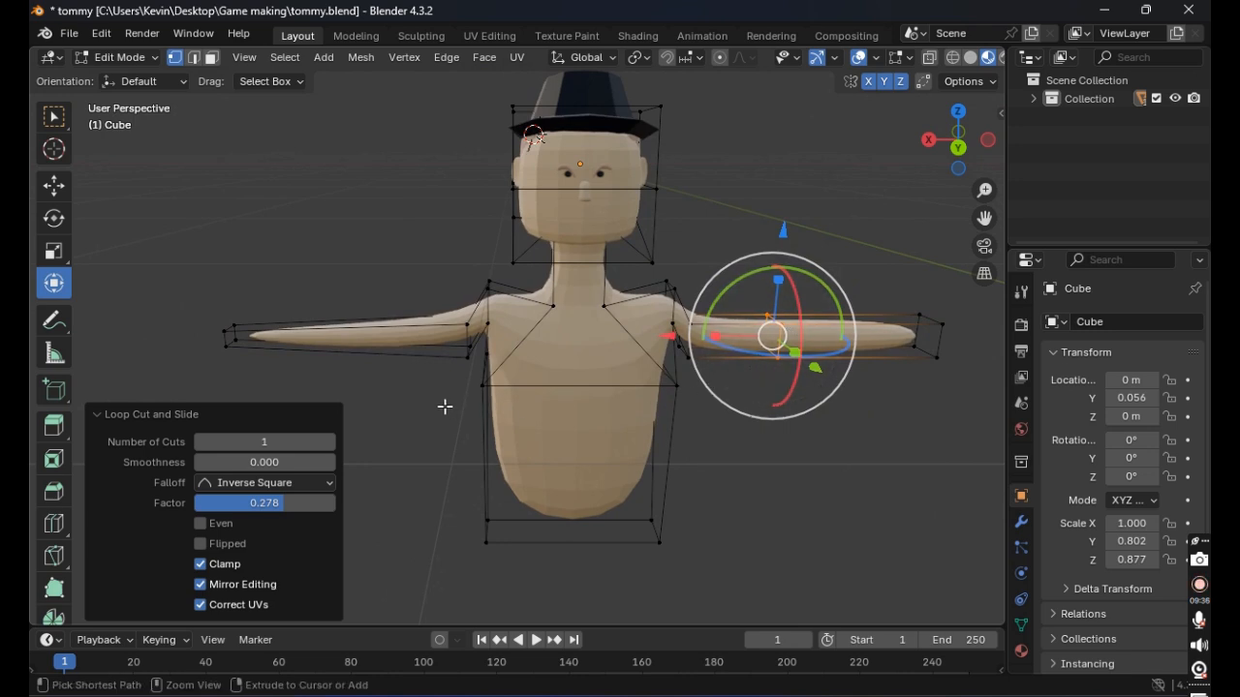
key(ctrl+r)
click(388, 332)
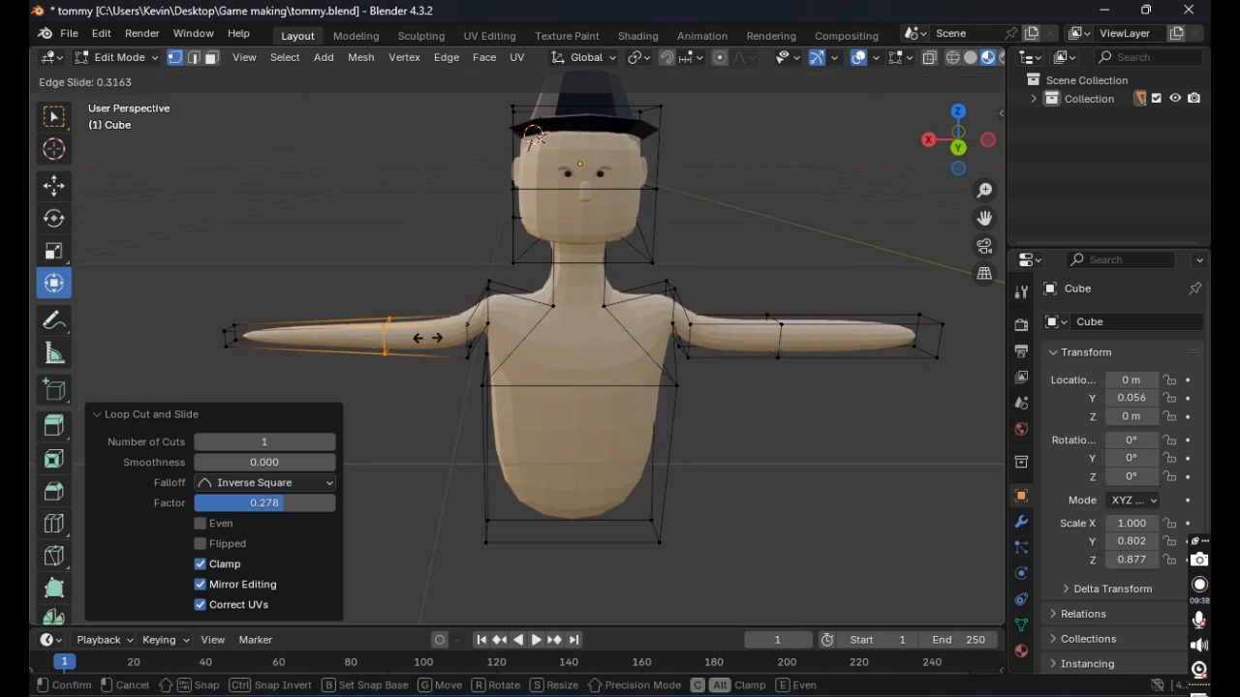
click(433, 341)
click(418, 415)
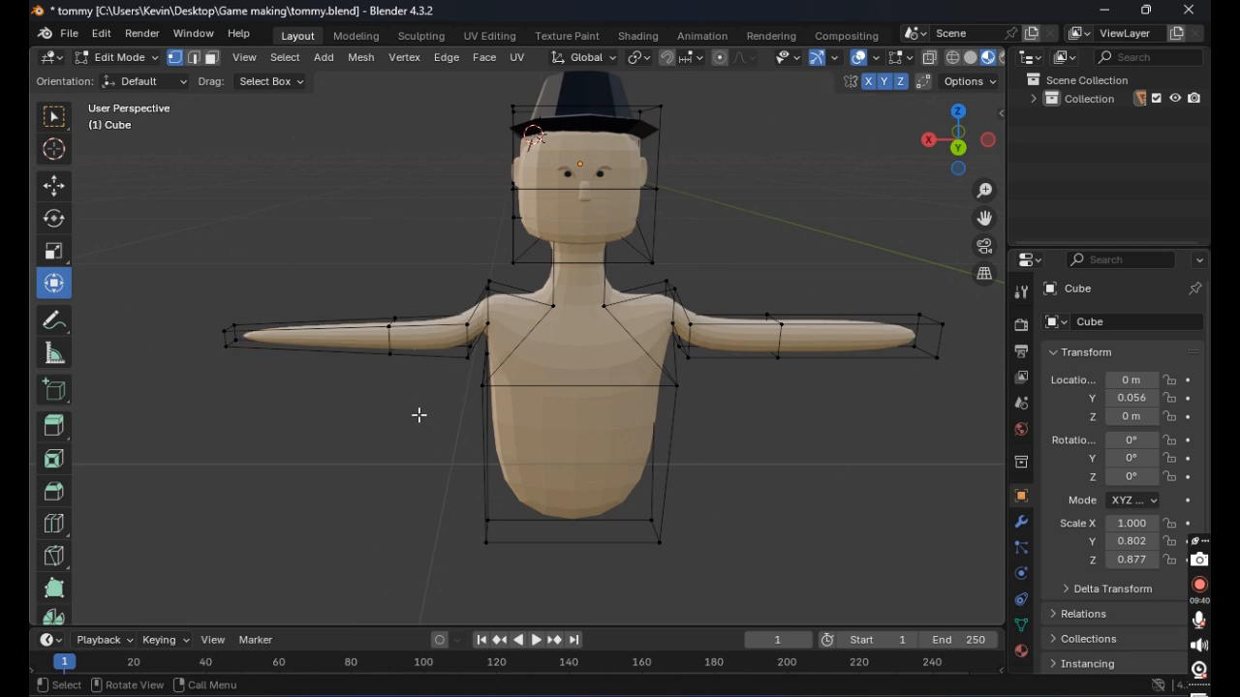
Step: Reselect the new mid-arm loop on the right arm, narrow it along Y, and undo the trial move
middle_drag(417, 416, 601, 369)
key(ctrl+z)
drag(632, 368, 608, 363)
mouse_move(687, 370)
mouse_down()
mouse_move(668, 371)
mouse_move(689, 369)
mouse_up()
key(ctrl+z)
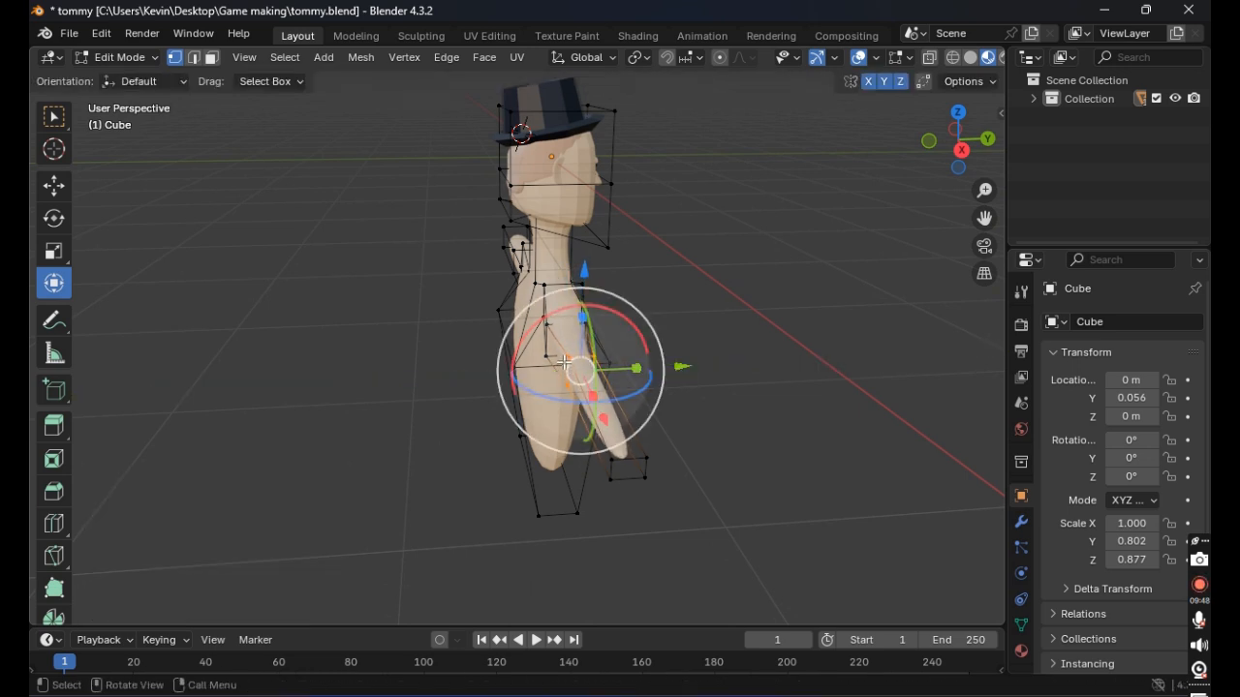
Step: Adjust the vertex selection of the right arm's middle loop and shift it -0.026919 m along Y
shift+click(564, 365)
shift+click(567, 360)
drag(686, 369, 681, 368)
key(s)
click(681, 366)
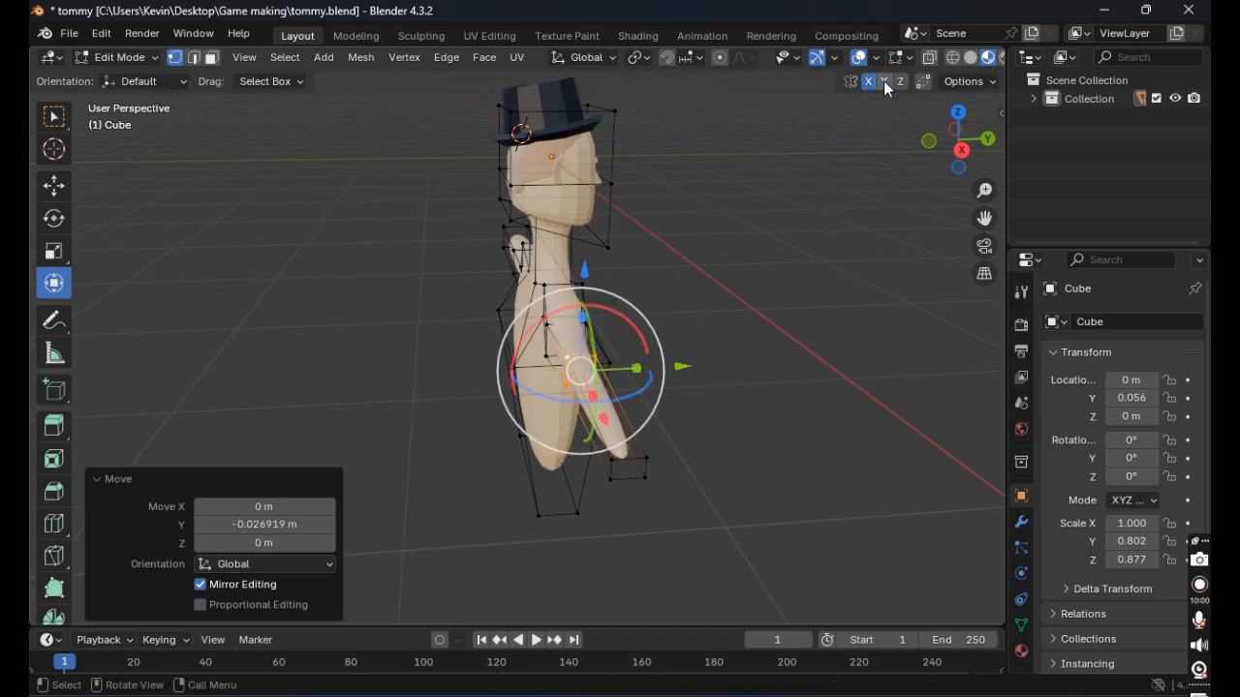
drag(683, 366, 723, 308)
Step: Clear the selection, examine the bend of the right arm in Object Mode, and return to Edit Mode
middle_drag(723, 307, 534, 353)
click(415, 294)
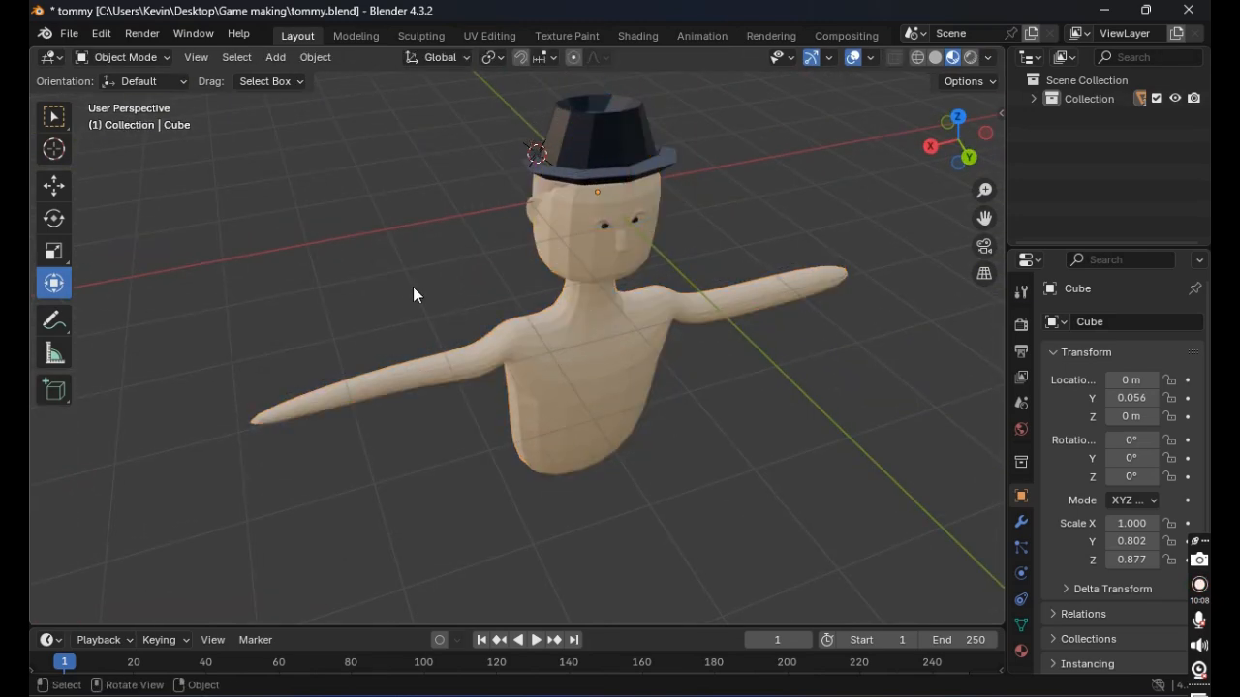
middle_drag(415, 293, 506, 298)
key(Tab)
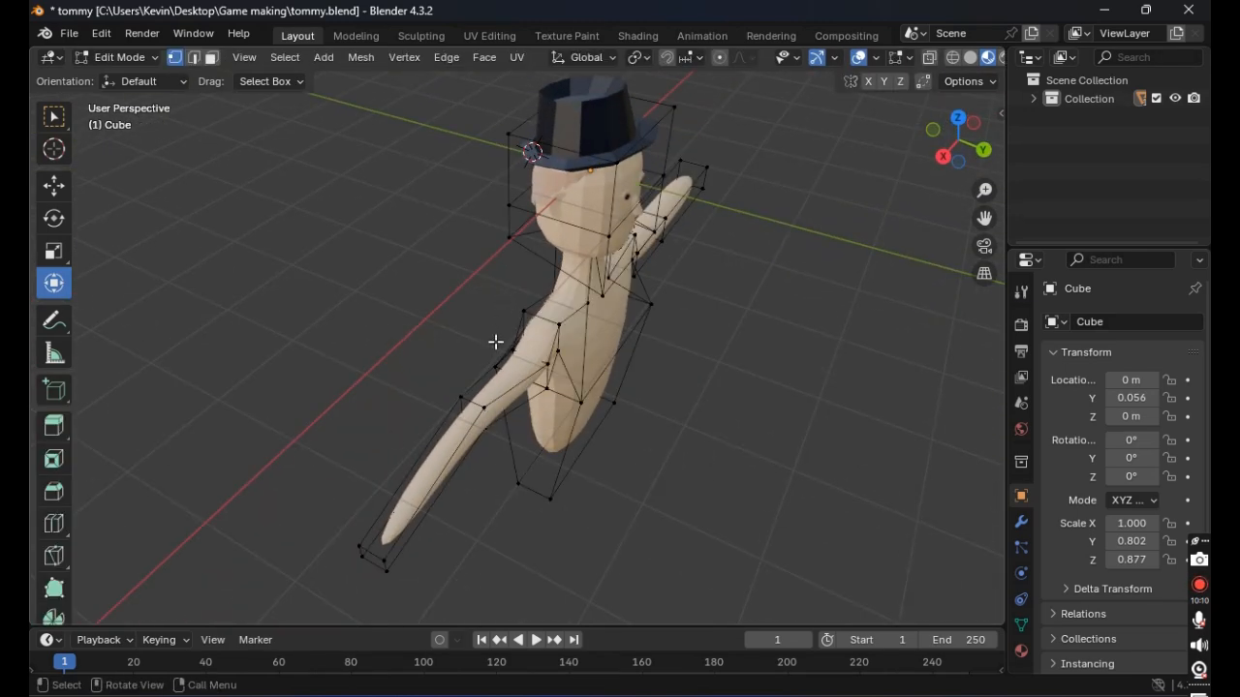
key(Tab)
key(Tab)
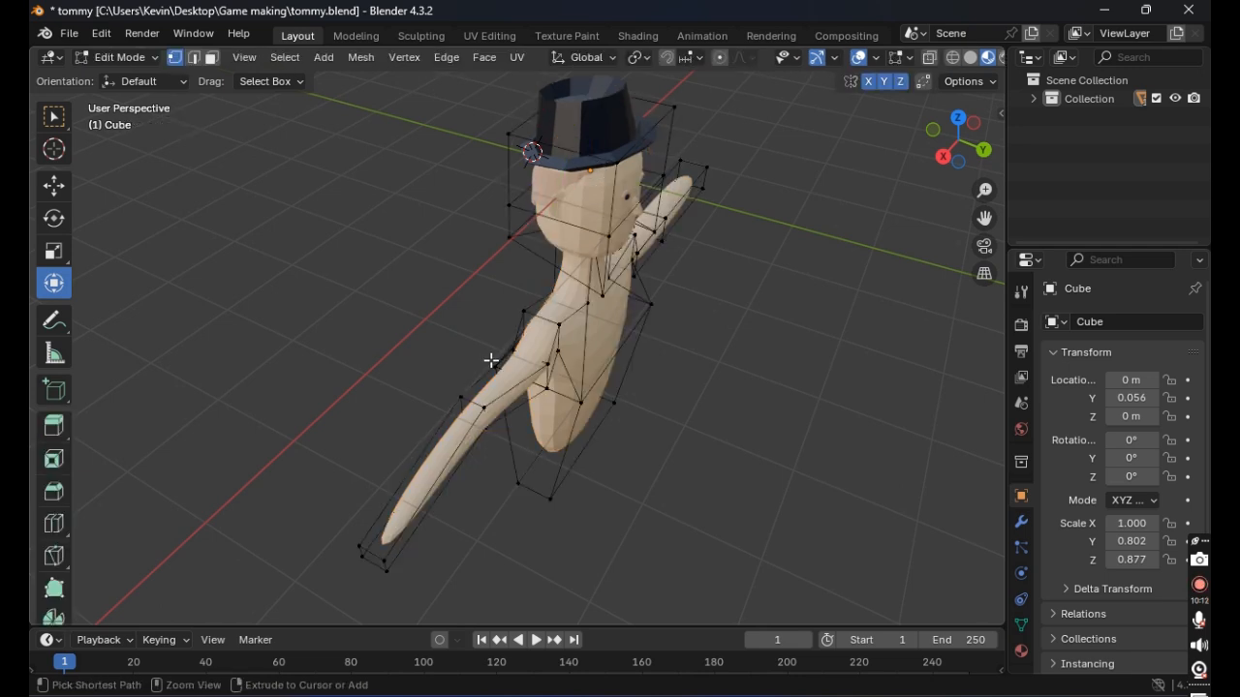
Step: Select the right arm's middle loop, scale it to 1.064 along Y, and shift it -0.016444 m along Y
key(ctrl+l)
middle_drag(614, 443, 569, 429)
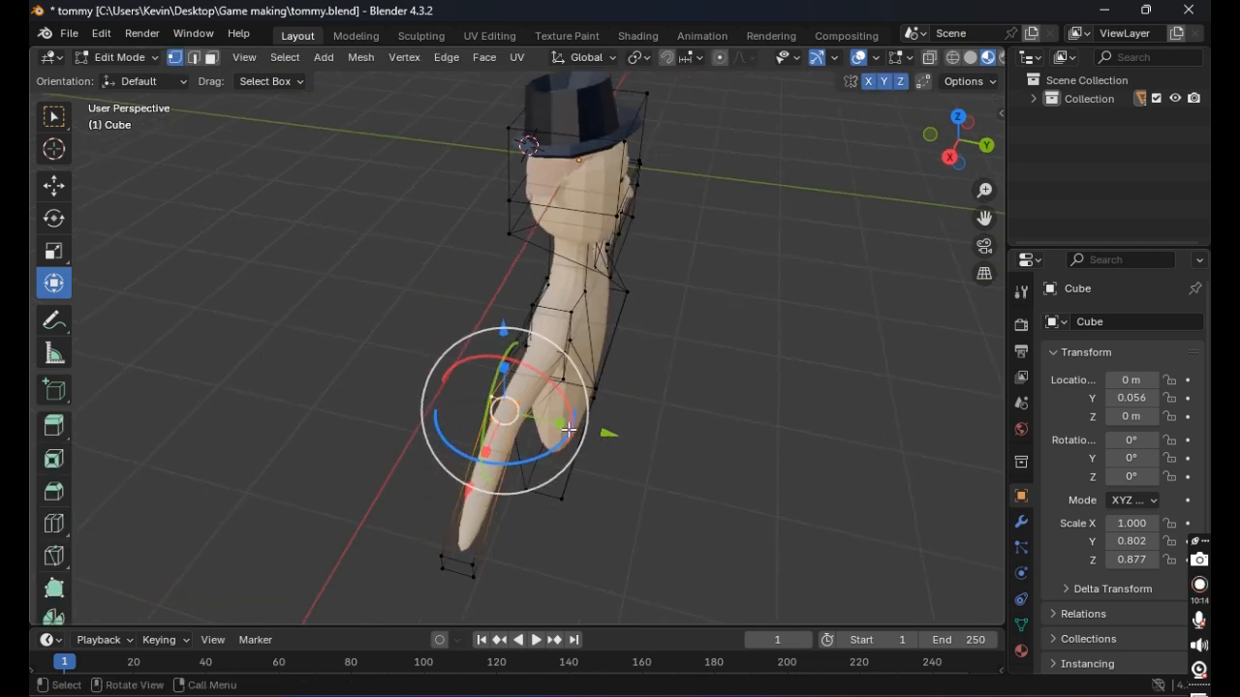
key(s)
key(y)
click(545, 417)
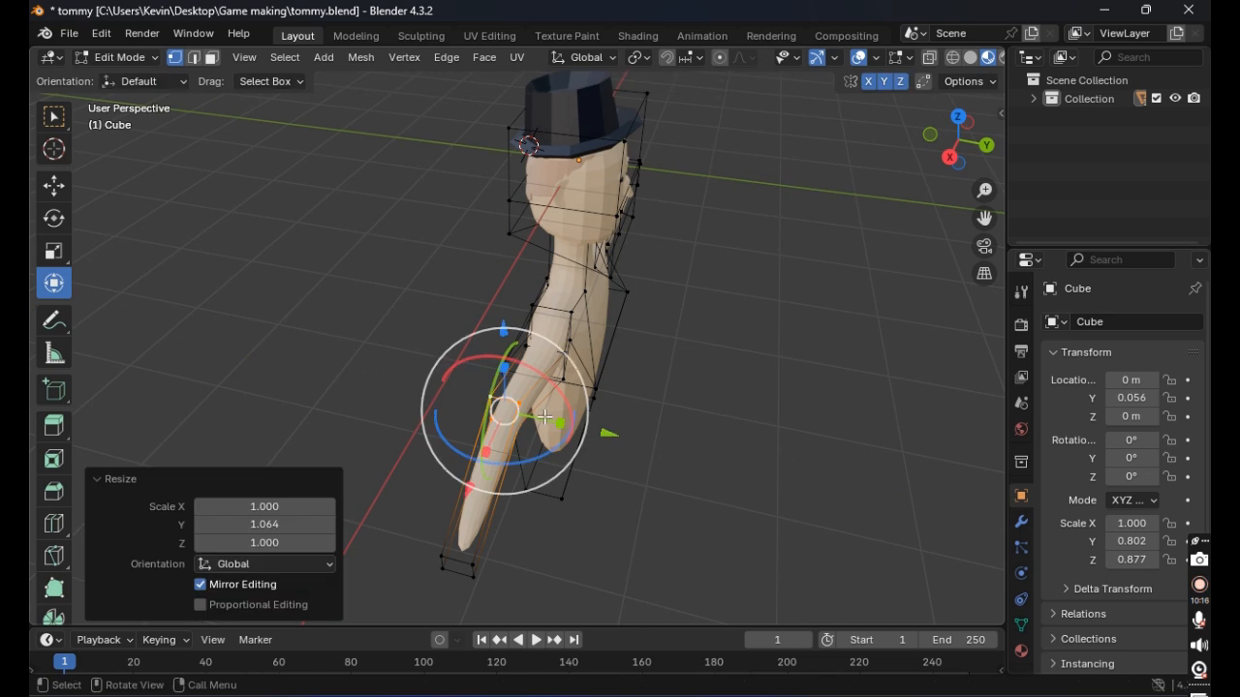
mouse_move(617, 436)
mouse_down()
mouse_move(581, 435)
mouse_move(606, 436)
mouse_up()
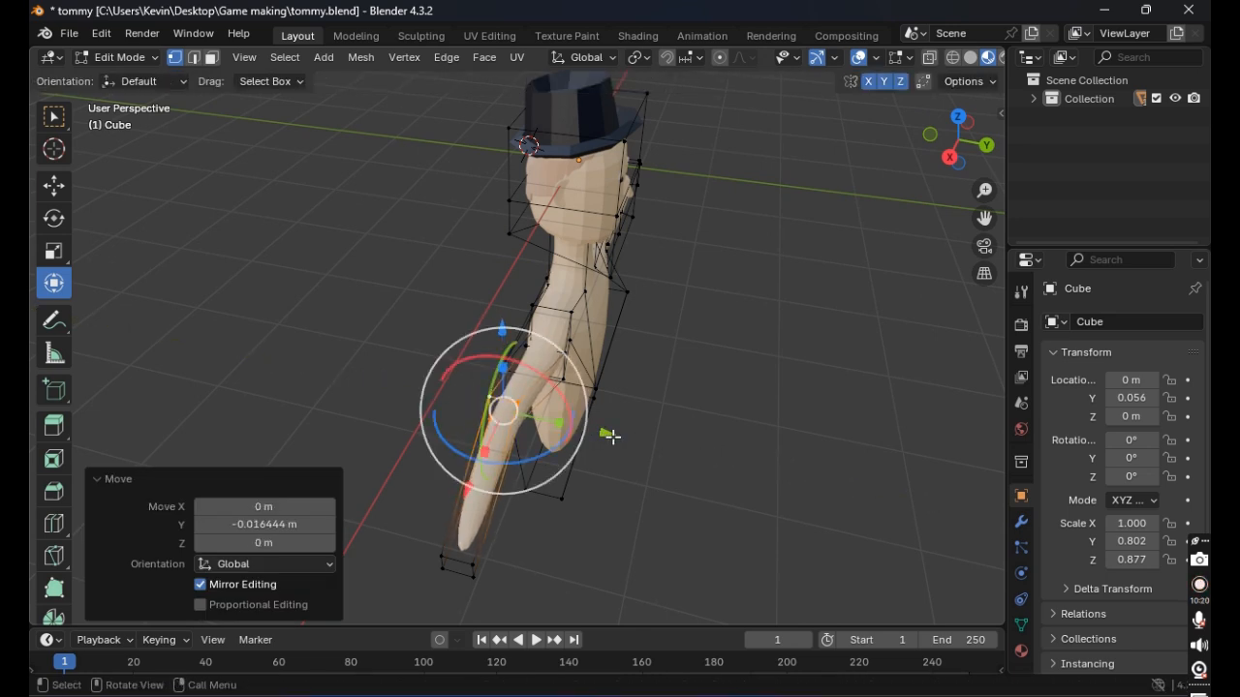
Step: Select the four vertices at the end of the character's left arm
middle_drag(601, 471, 635, 450)
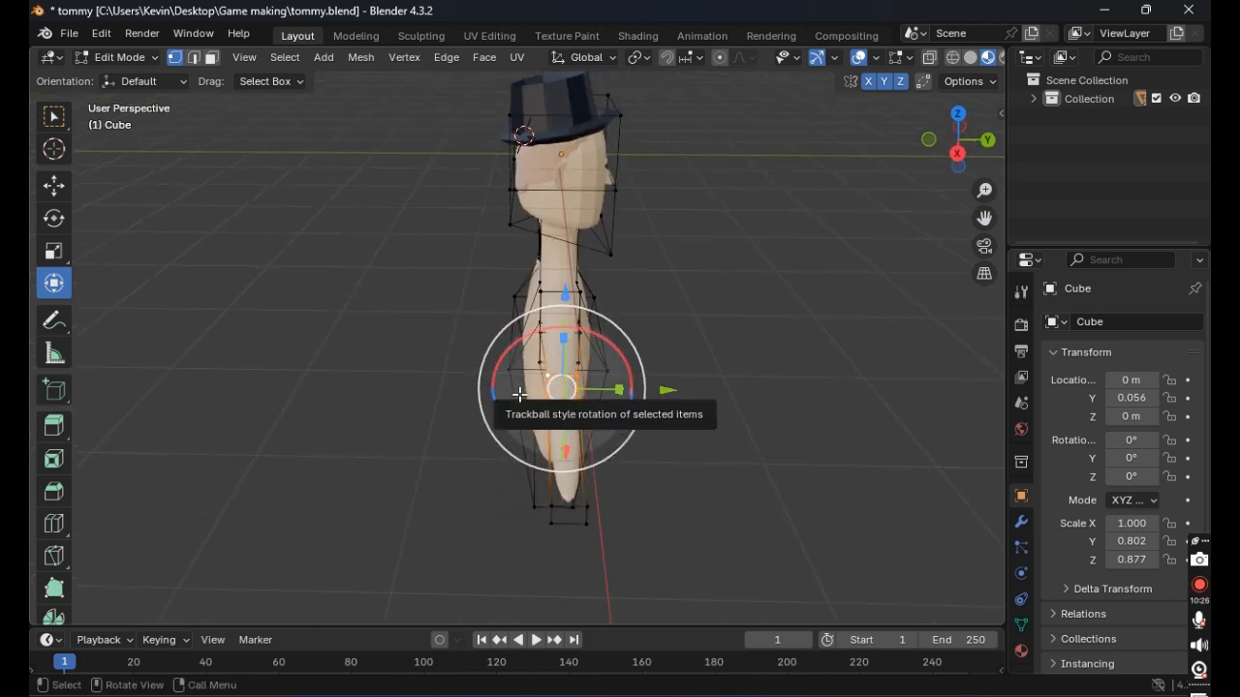
middle_drag(696, 337, 260, 269)
shift+click(575, 379)
shift+drag(583, 413, 569, 436)
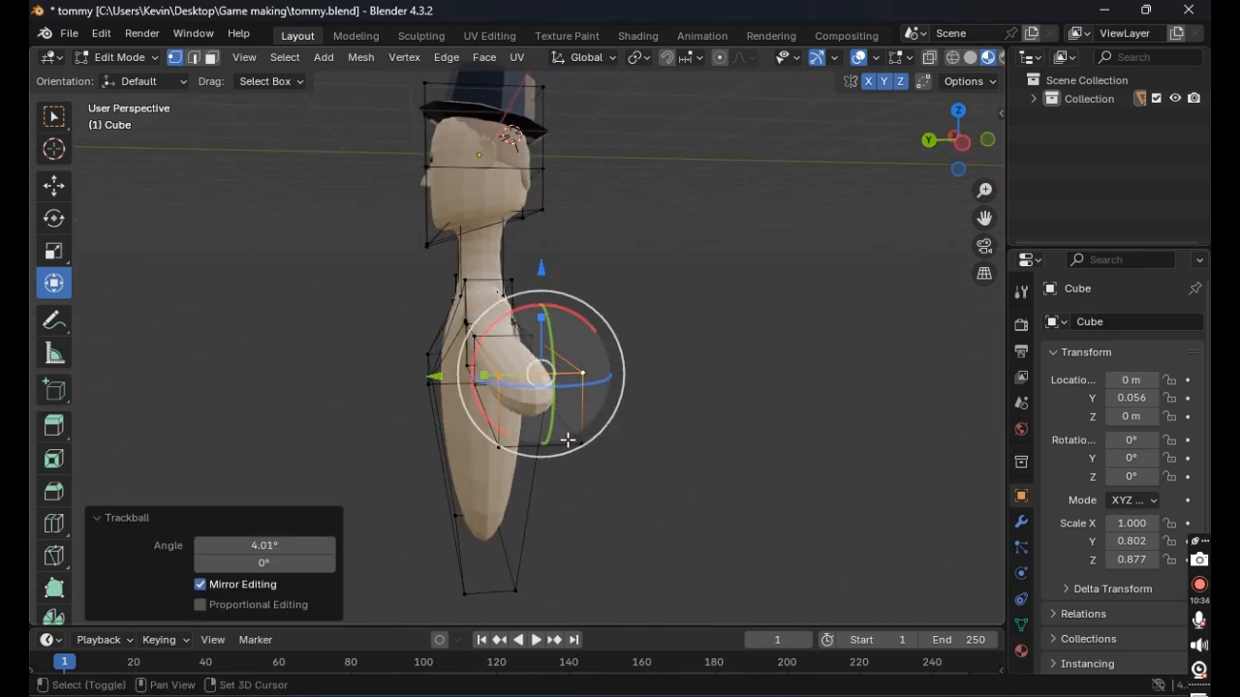
shift+click(501, 447)
middle_drag(594, 437, 472, 386)
Step: Shrink the end of the left arm to about 0.54 along Y, narrow it along Z, and clear the selection
key(s)
key(y)
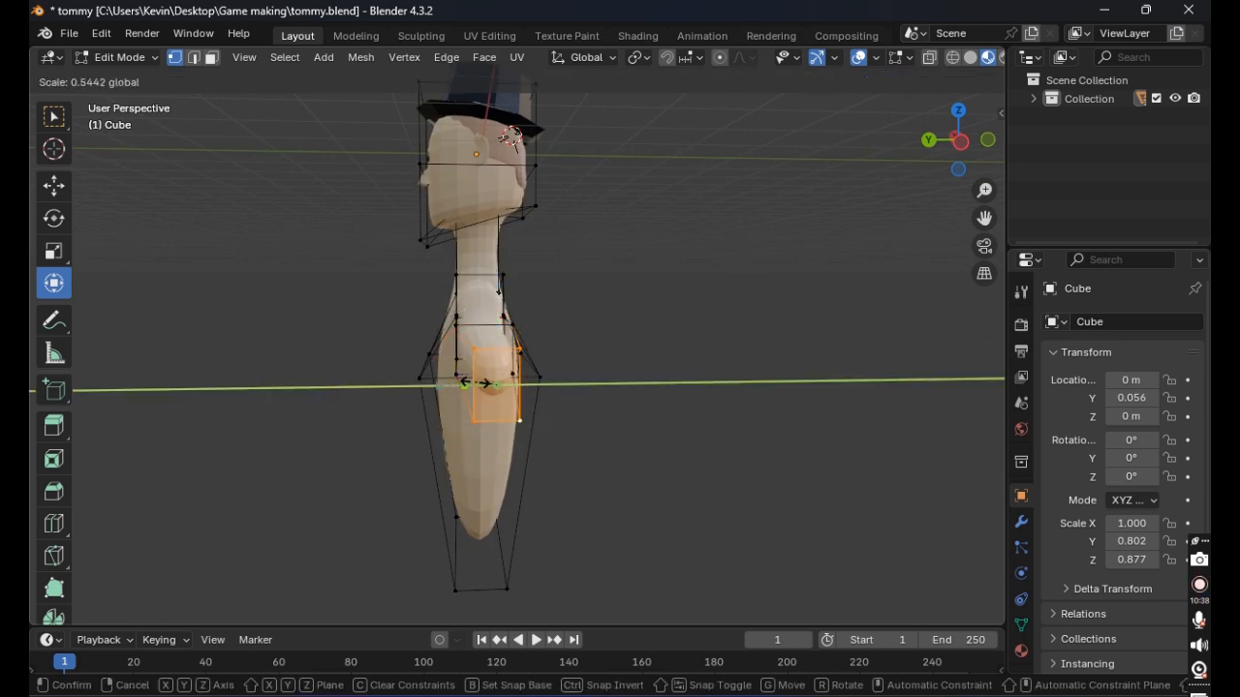
click(474, 383)
drag(497, 334, 497, 370)
click(639, 324)
Step: Select the two vertices at the back of the neck base and raise them 0.41504 m along Z
middle_drag(639, 324, 837, 337)
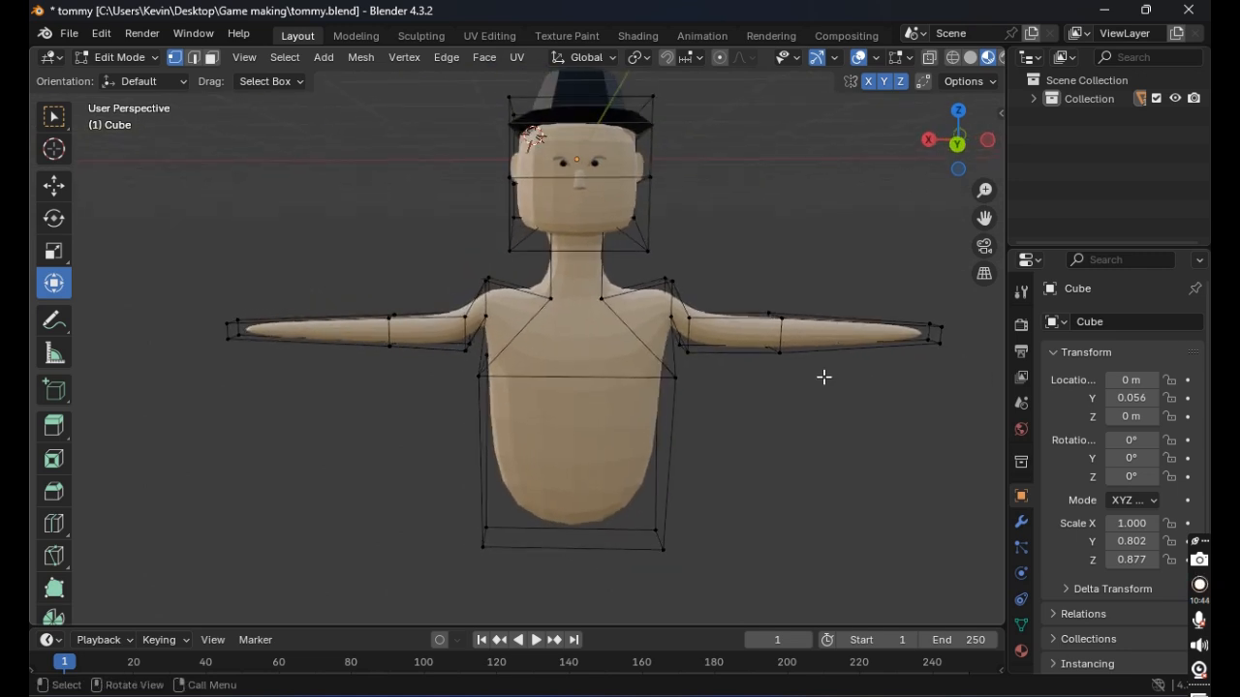
middle_drag(762, 412, 389, 346)
scroll(476, 404, up, 2)
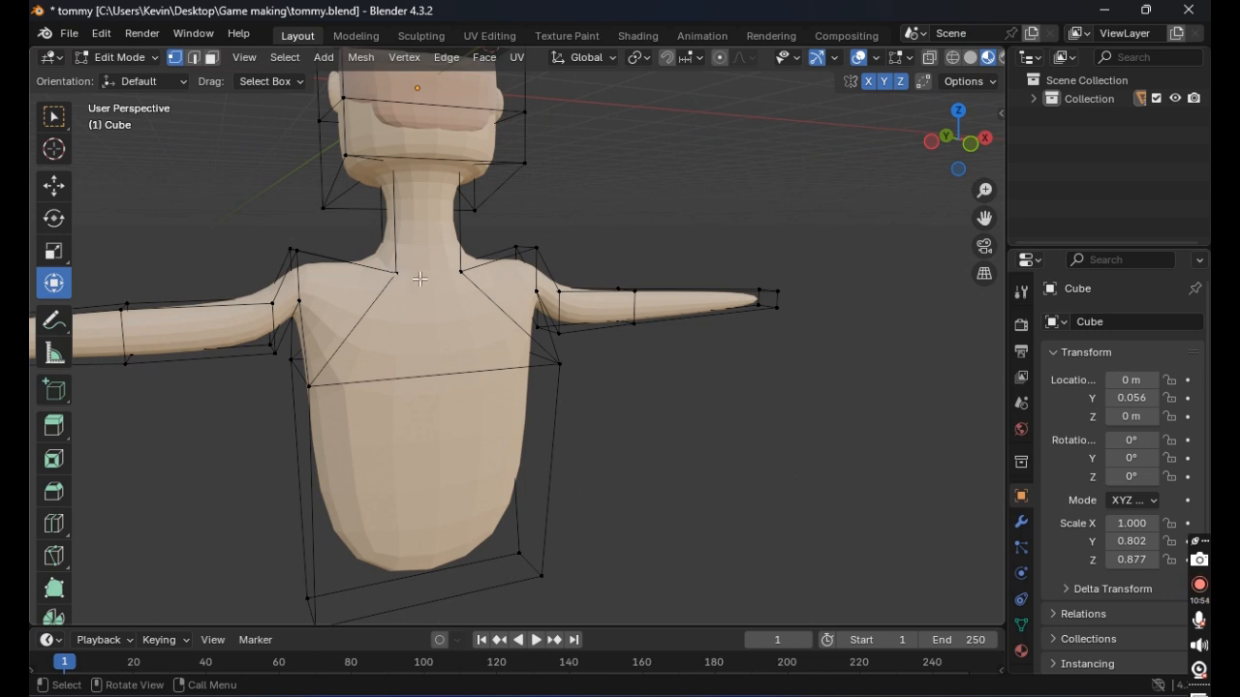
shift+click(397, 275)
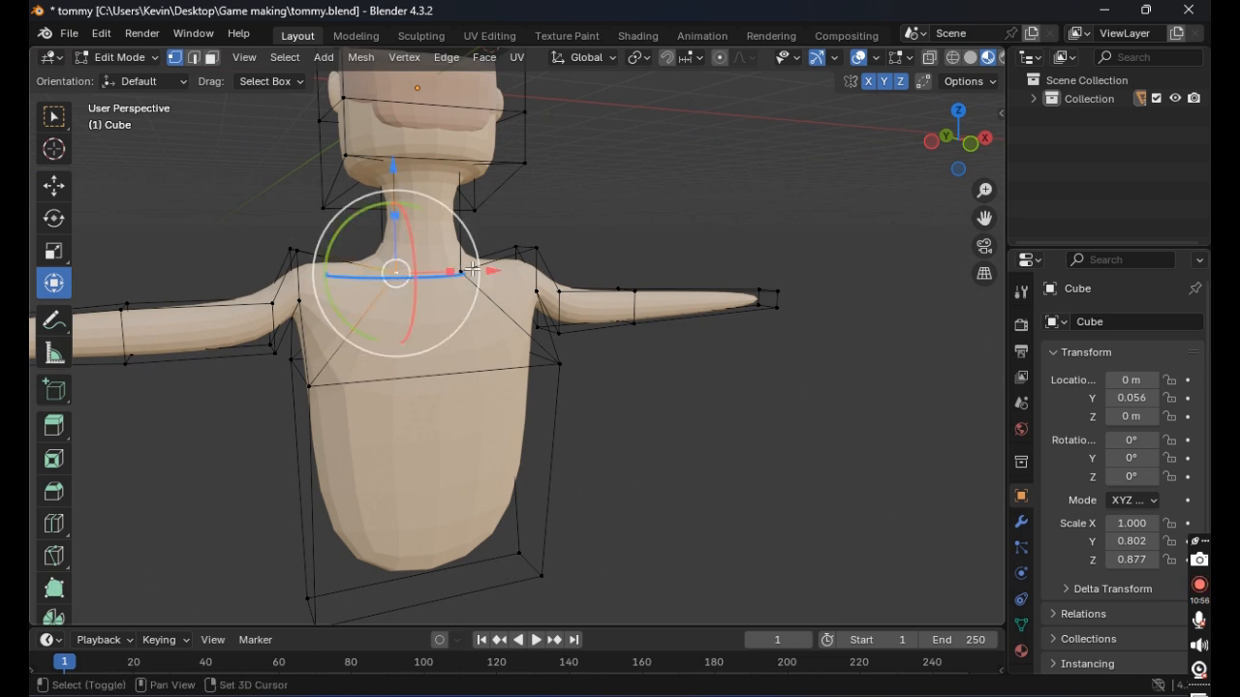
shift+click(461, 271)
key(g)
key(z)
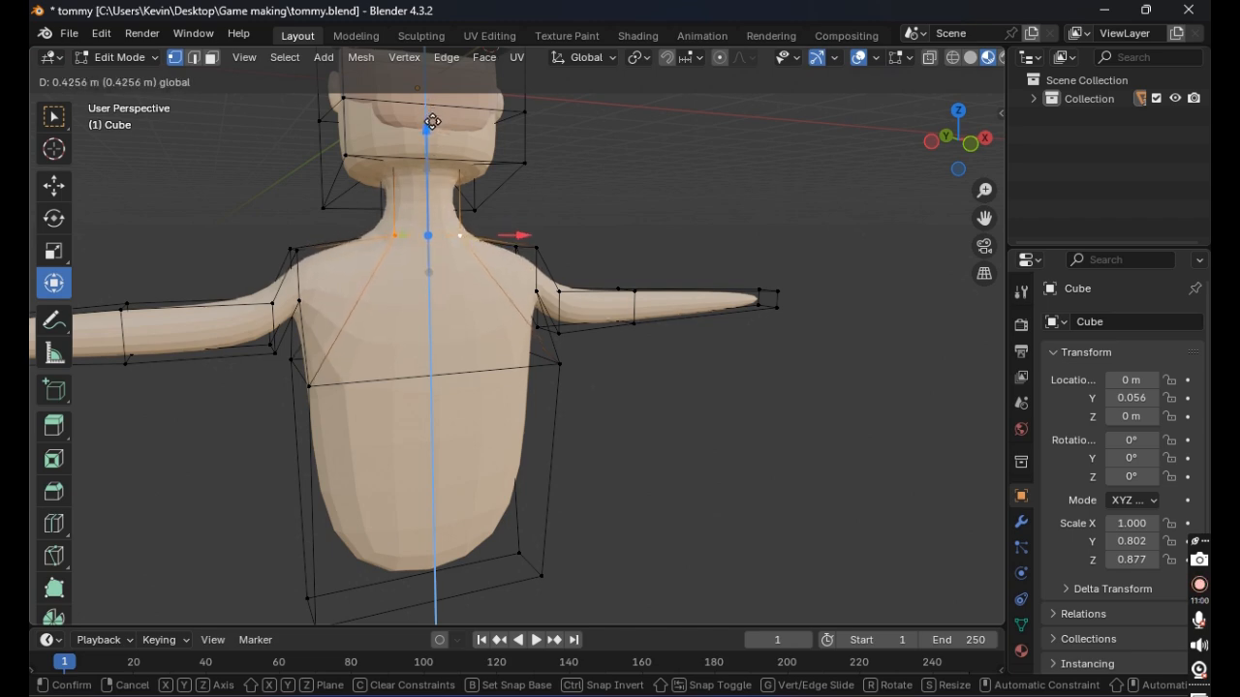
click(429, 121)
middle_drag(430, 121, 523, 223)
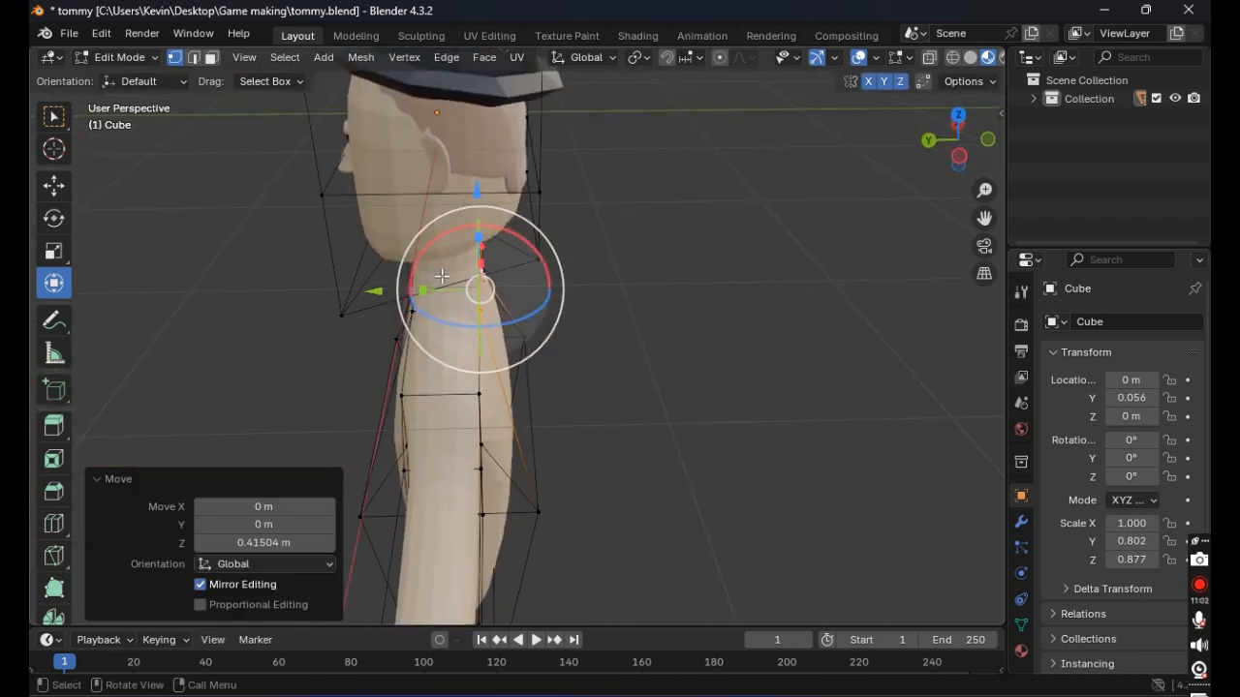
Step: Move the two vertices at the back of the neck base about -0.19 m along Y and clear the selection
key(g)
key(y)
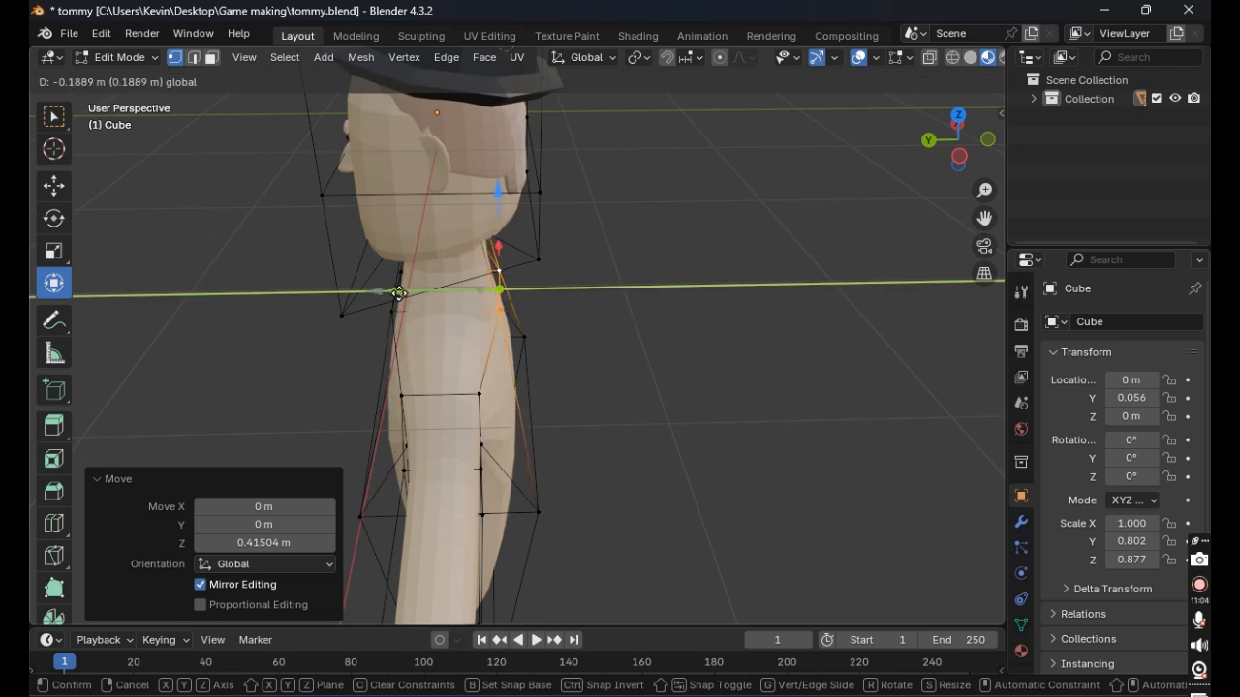
click(399, 294)
click(660, 327)
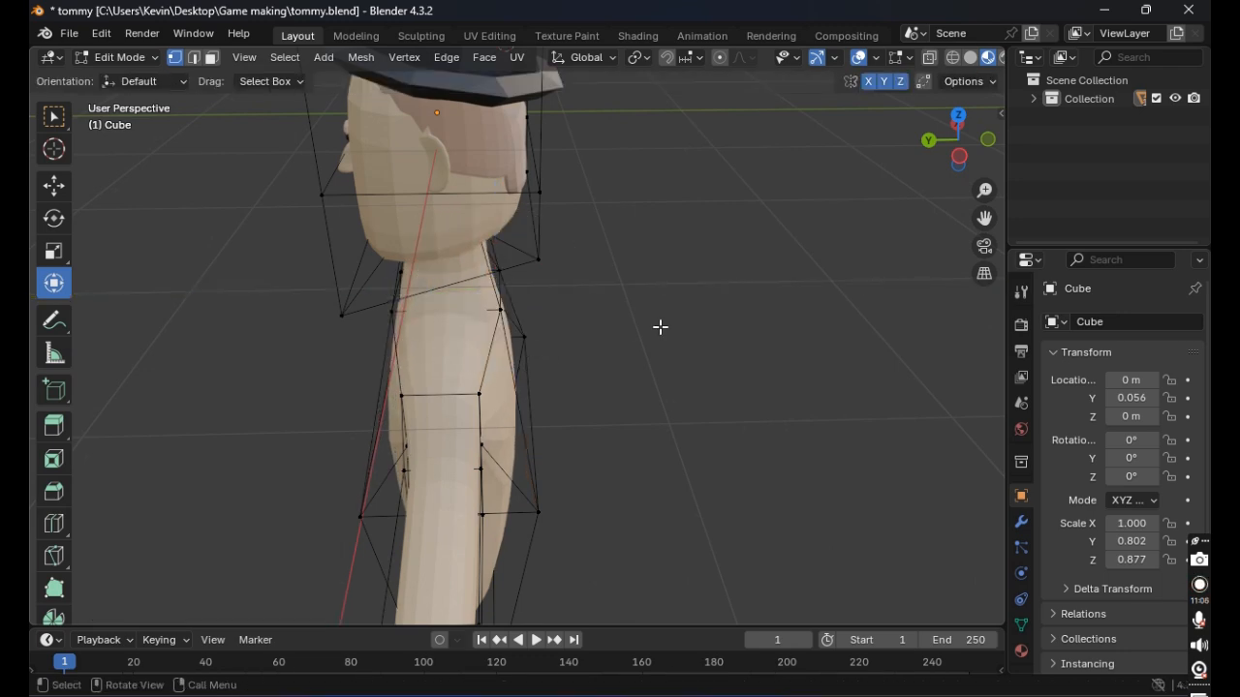
Step: Select the four bottom corner vertices of the torso, widen them slightly along X, and clear the selection
middle_drag(660, 327, 549, 214)
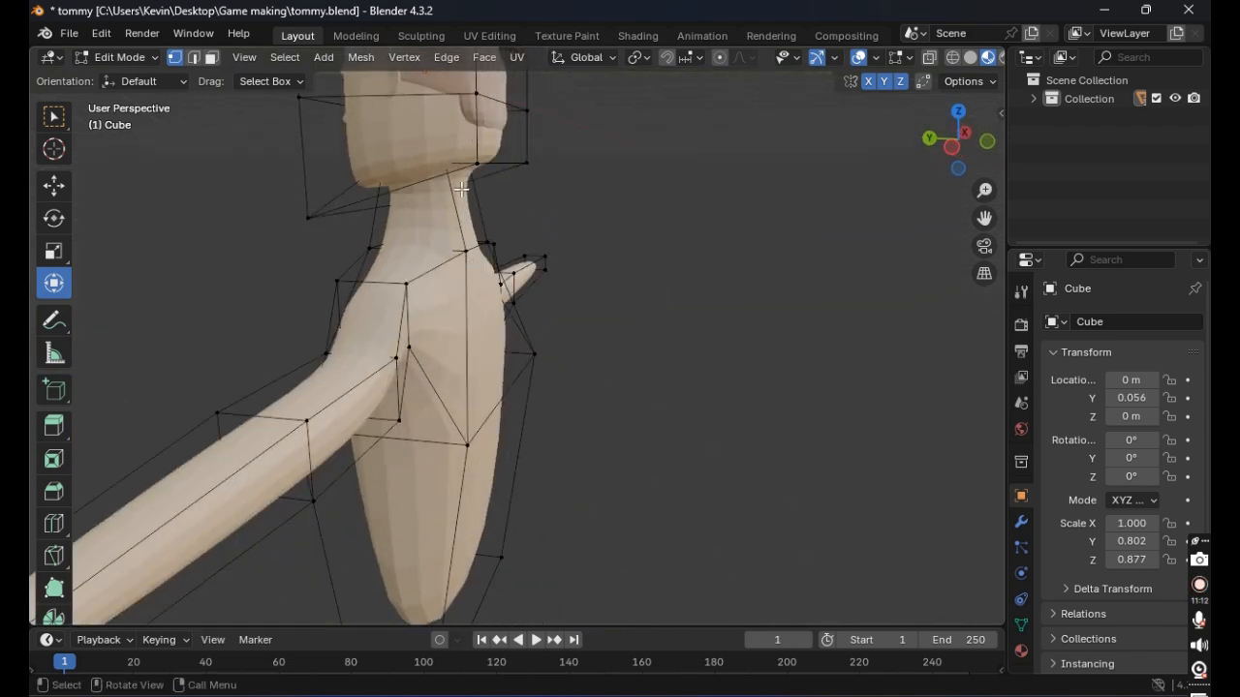
mouse_move(456, 92)
middle_down()
mouse_move(484, 121)
mouse_move(459, 94)
middle_up()
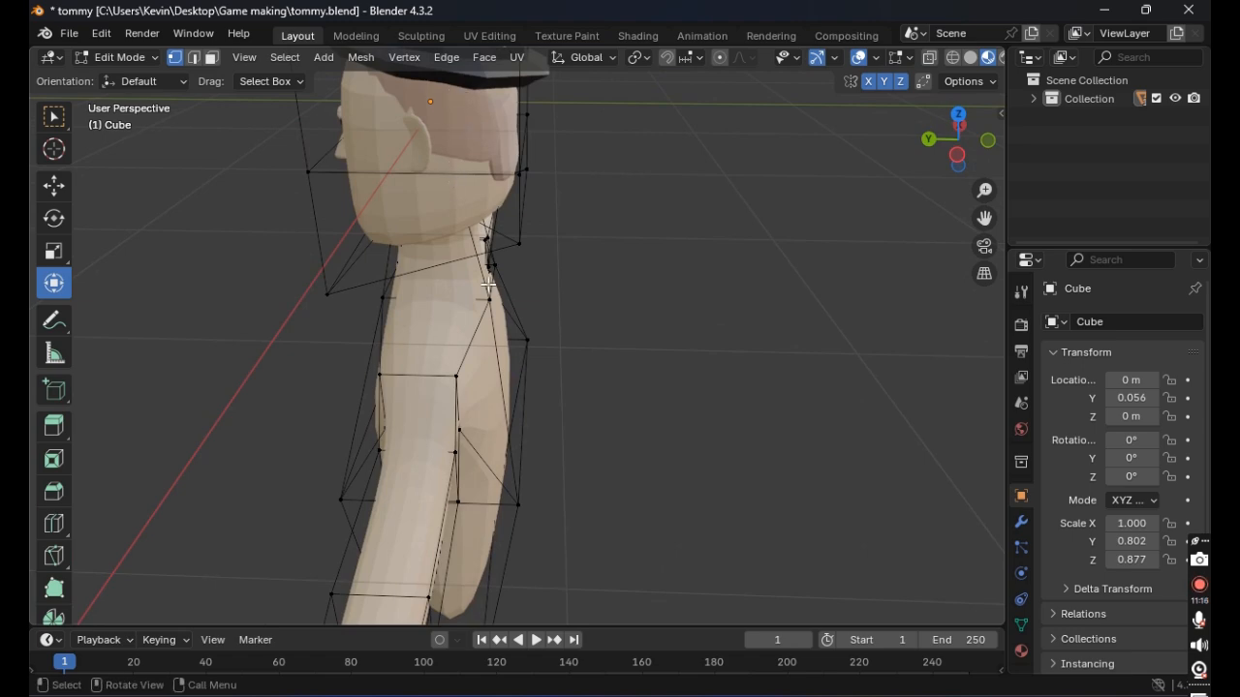
middle_drag(488, 284, 652, 248)
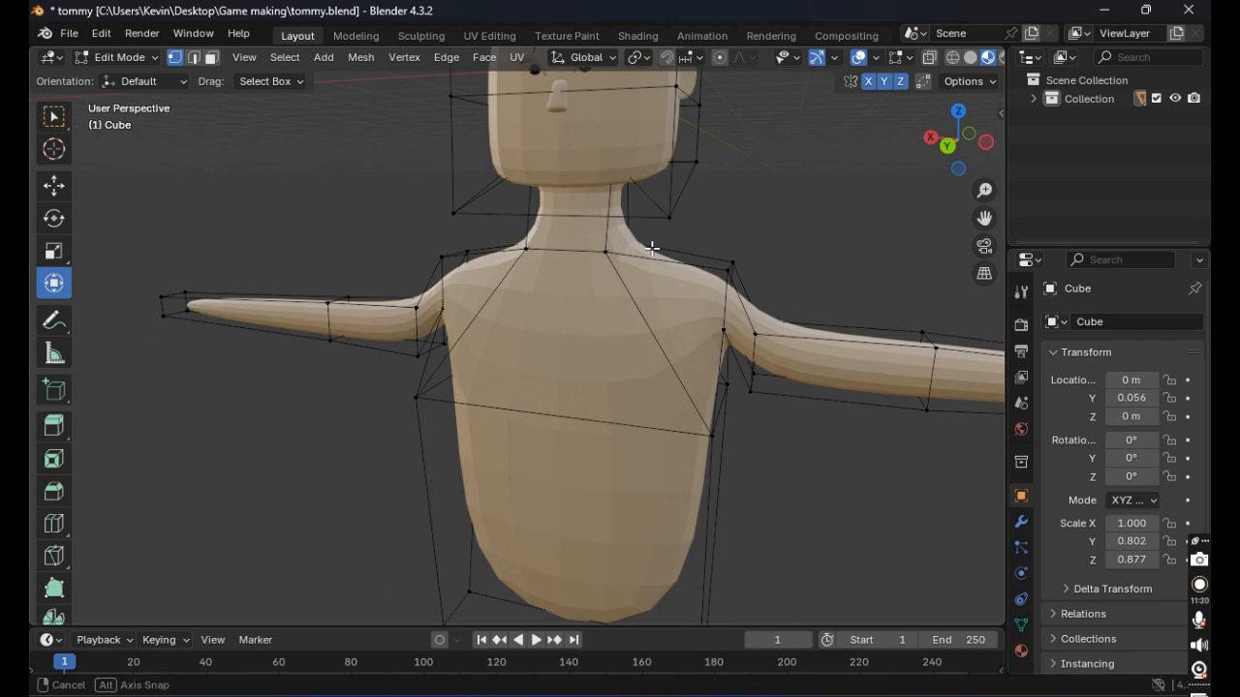
middle_drag(643, 290, 682, 215)
scroll(682, 215, down, 2)
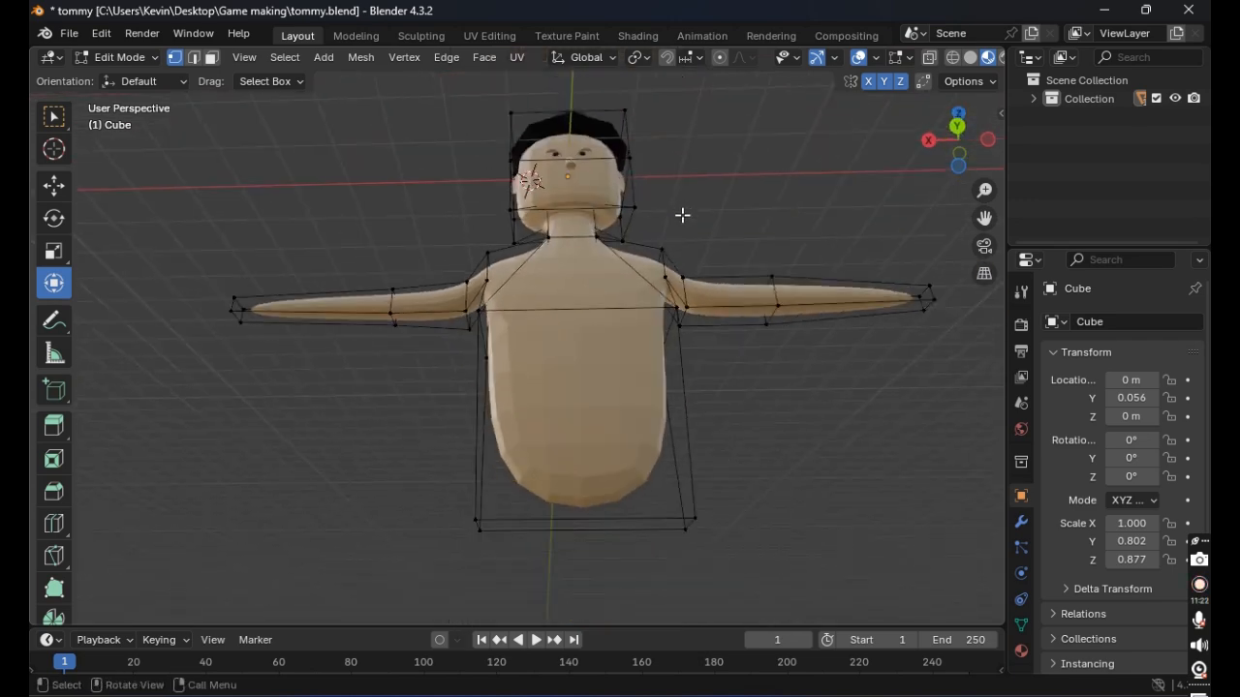
scroll(682, 215, down, 1)
middle_drag(656, 368, 587, 354)
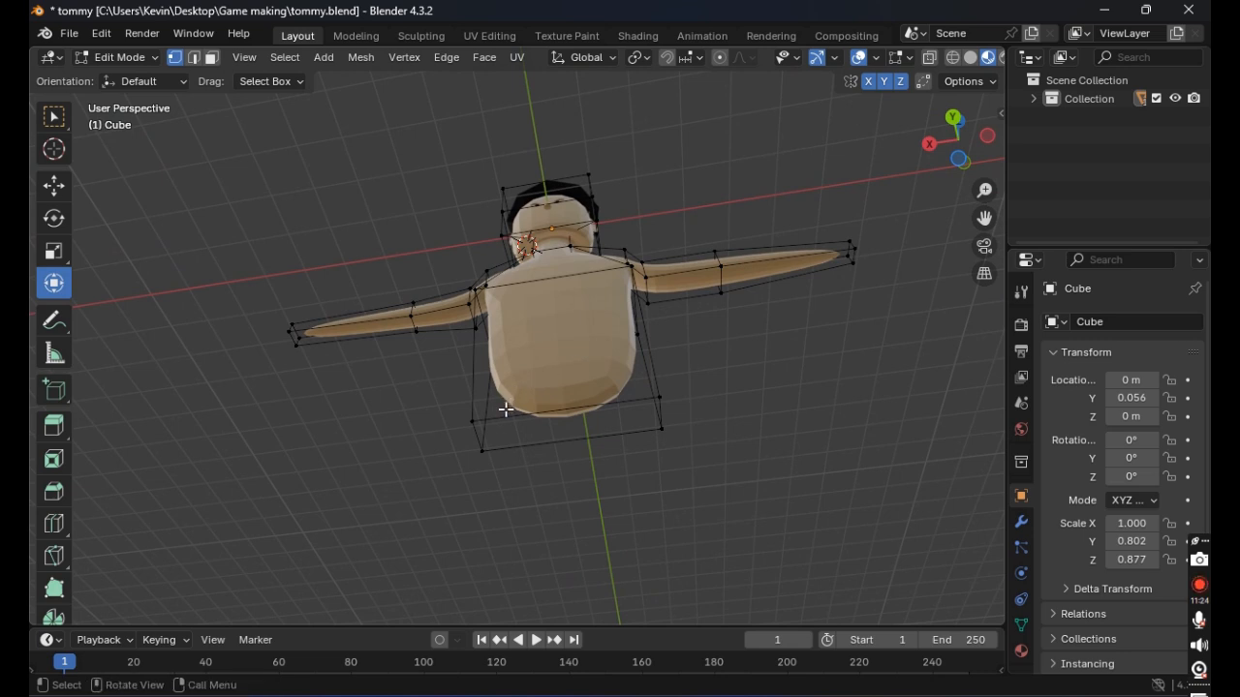
shift+click(472, 421)
shift+click(481, 446)
shift+click(658, 411)
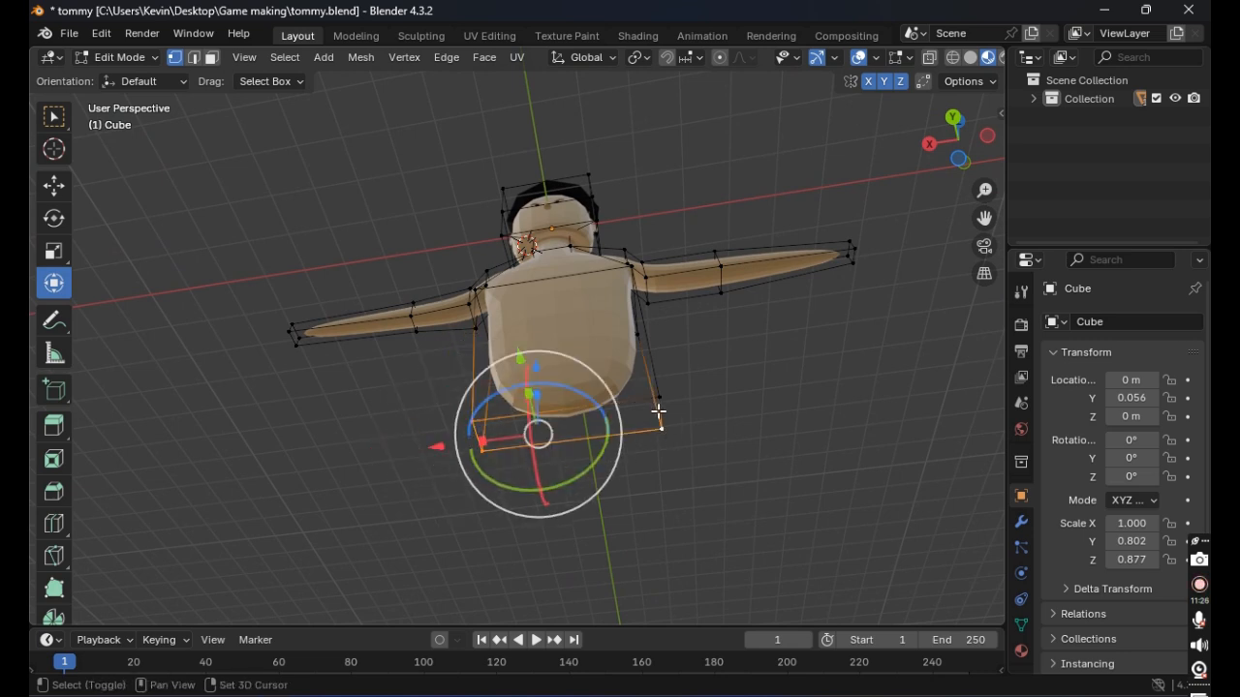
shift+click(660, 399)
key(s)
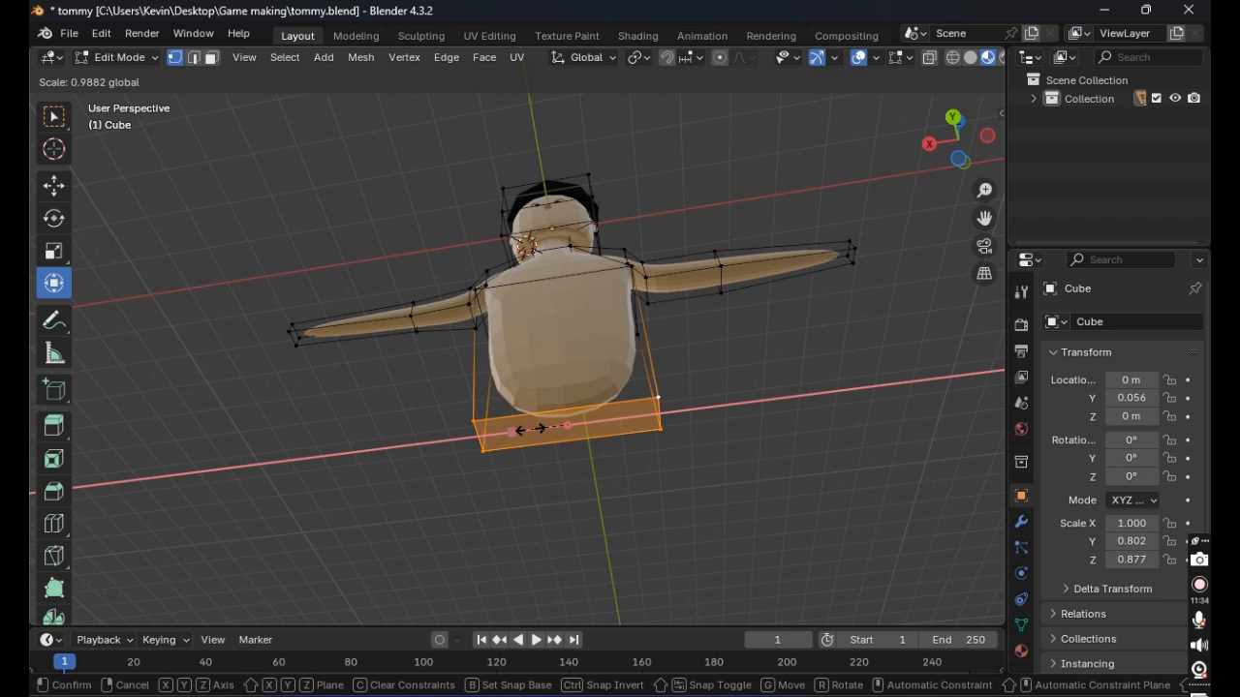
click(531, 429)
click(317, 451)
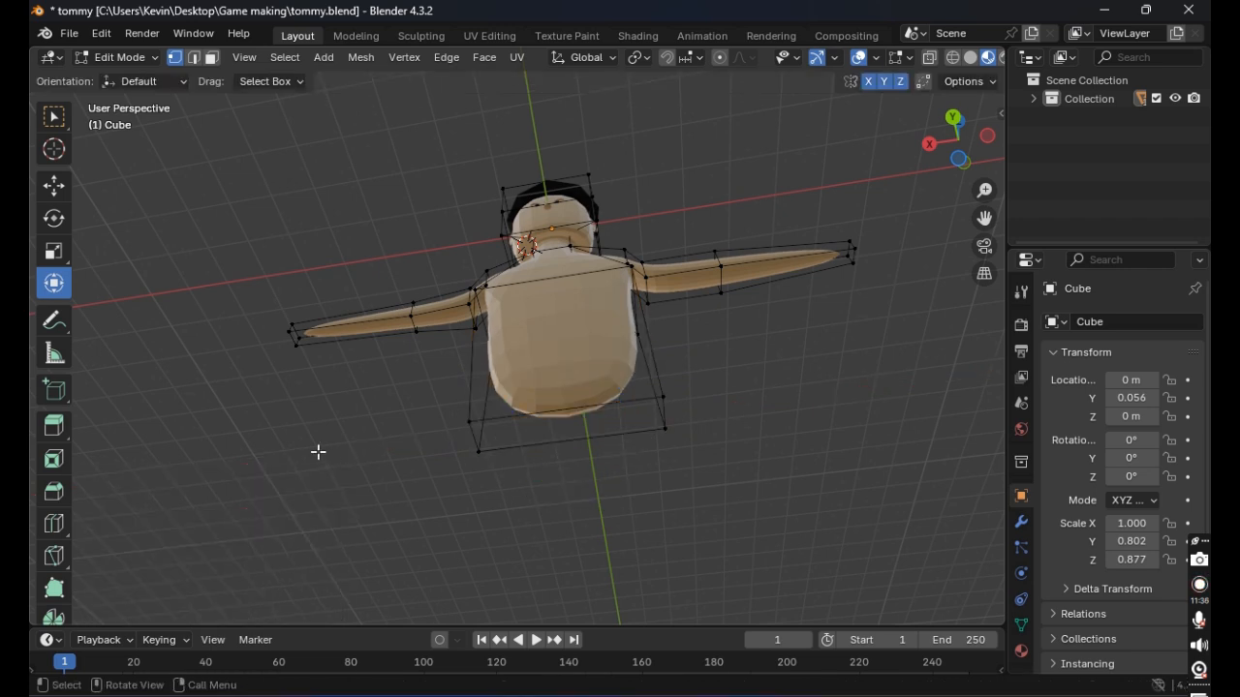
Step: Try a horizontal loop cut around the lower torso with a slide factor of 1.000
key(ctrl+r)
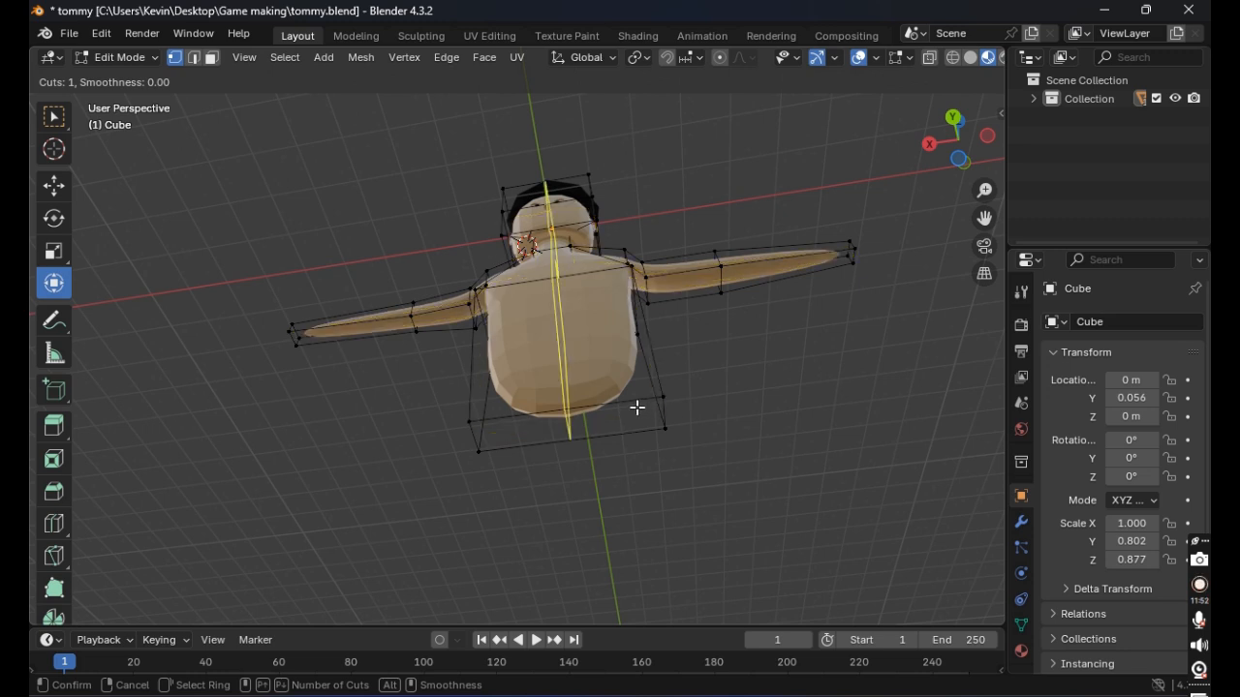
click(621, 345)
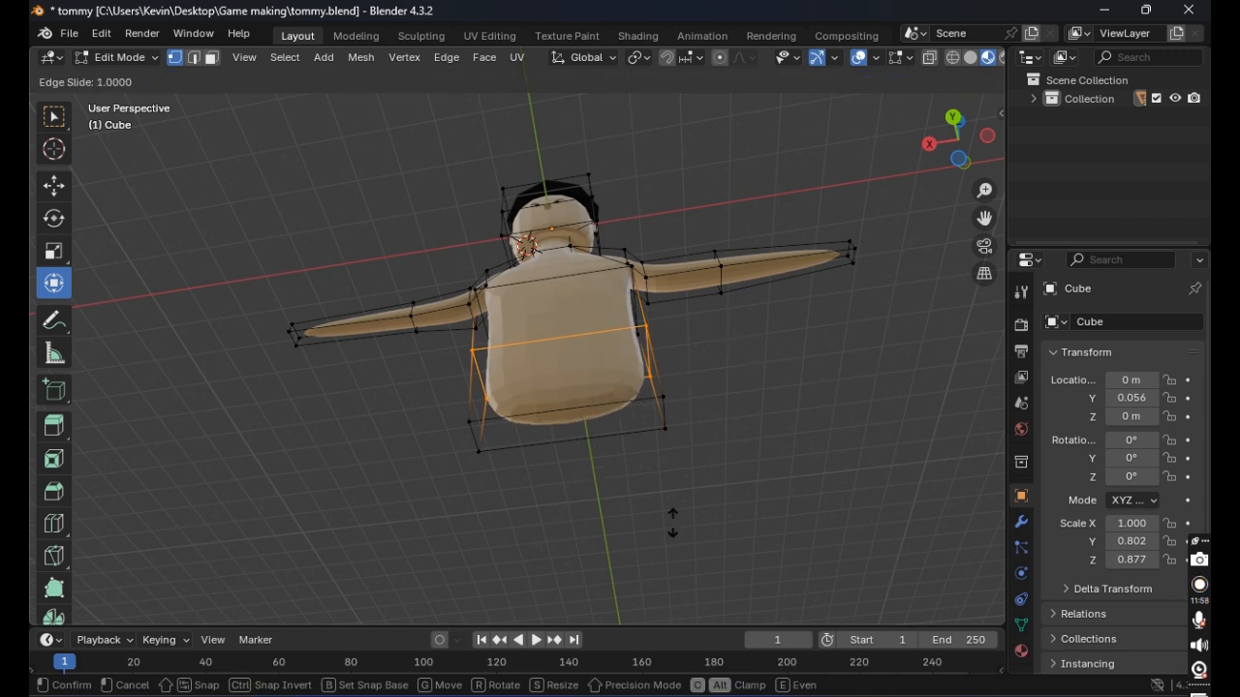
click(753, 397)
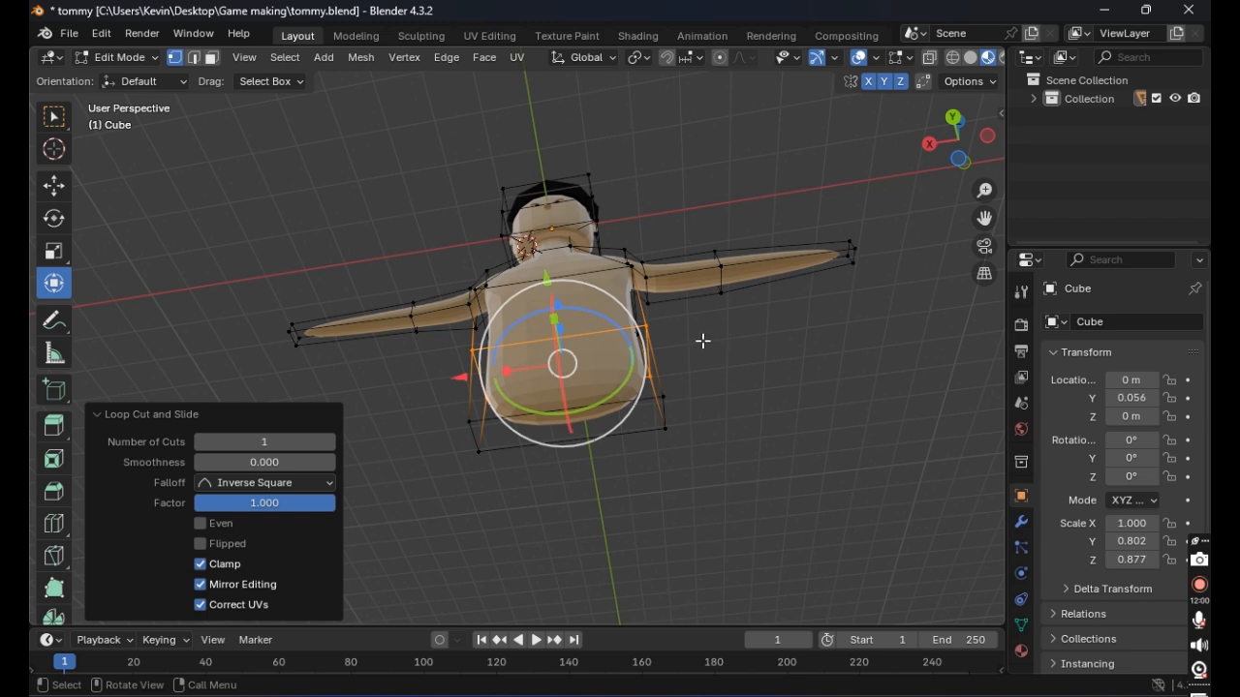
Step: Try a second loop cut closer to the torso's bottom with a slide factor of 0.140, and undo both torso cuts
middle_drag(701, 340, 713, 442)
key(ctrl+r)
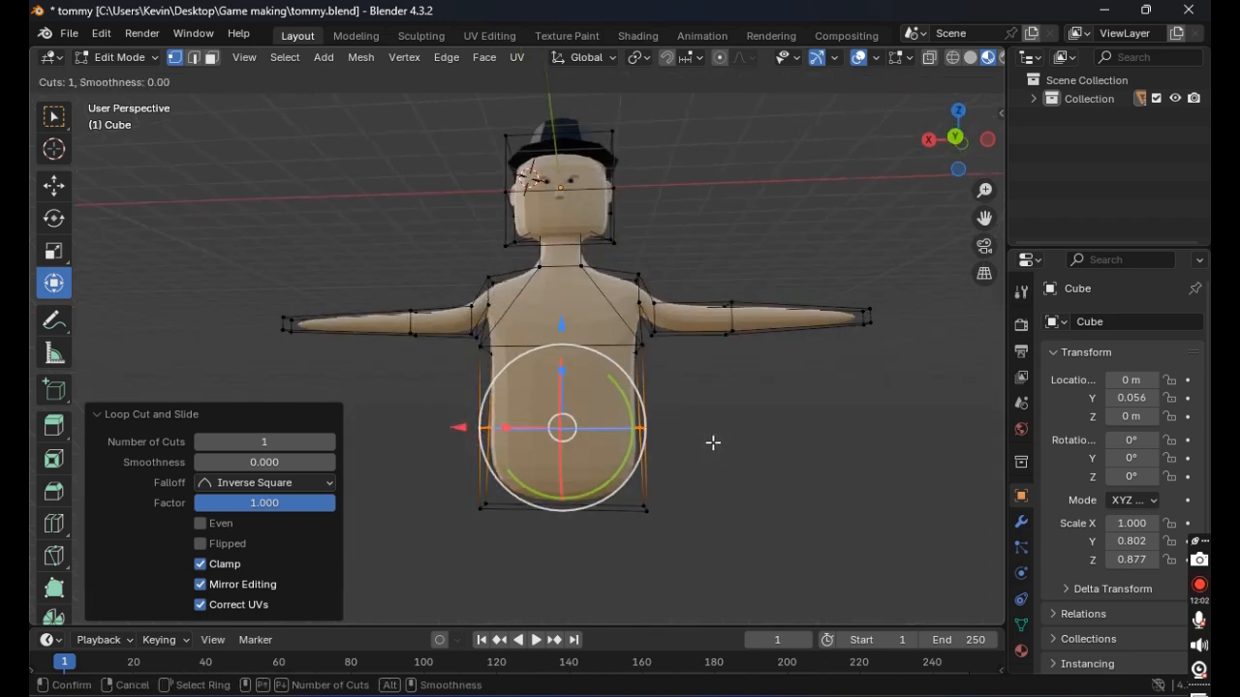
key(Escape)
key(ctrl+r)
click(713, 442)
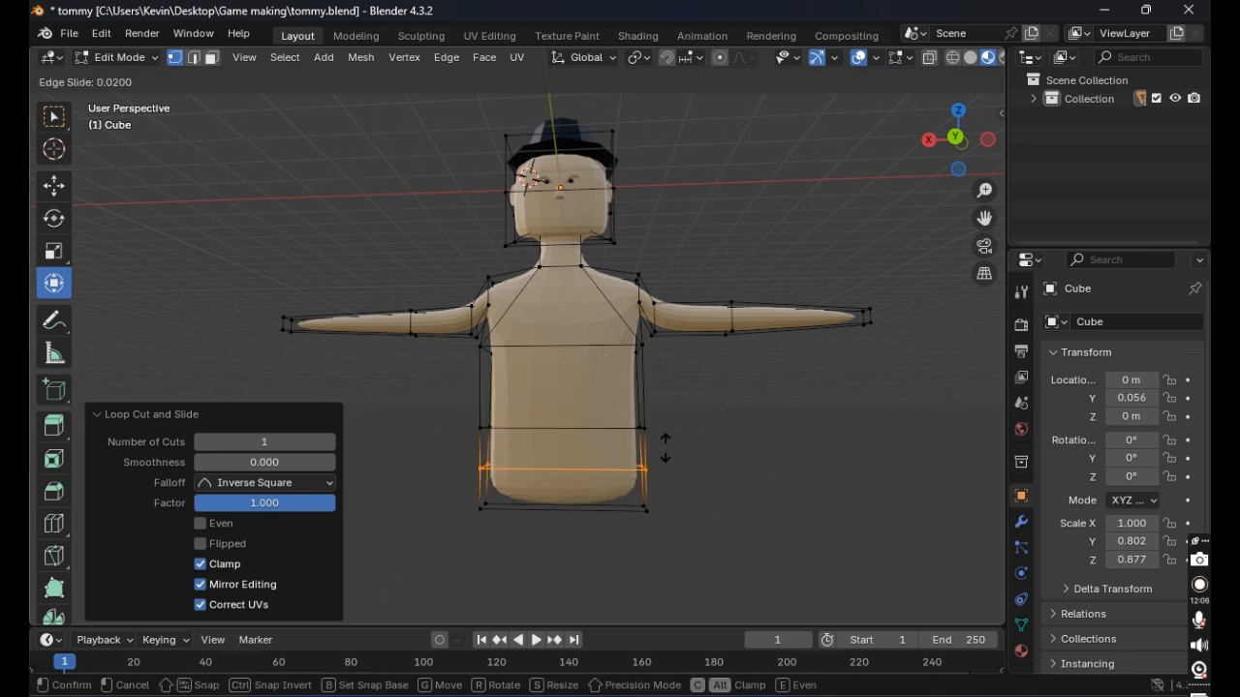
click(612, 454)
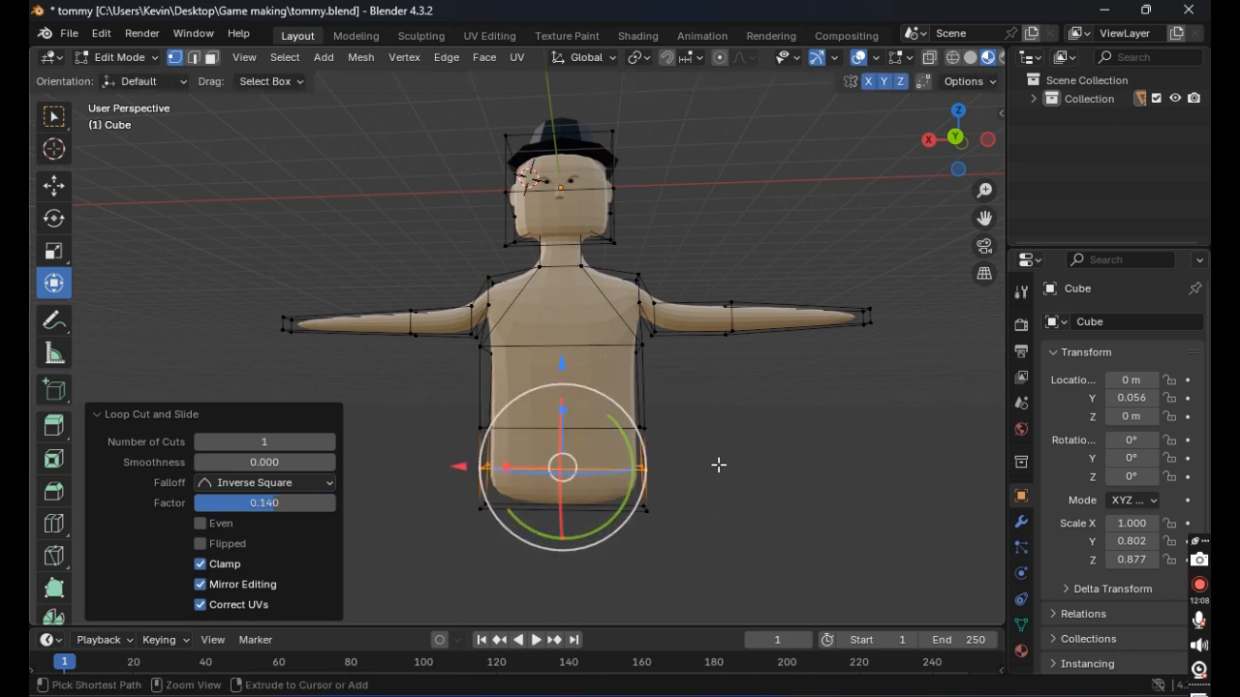
key(ctrl+z)
Step: Try the torso loop cut again with a slide factor of 0.660 and undo it
key(ctrl+r)
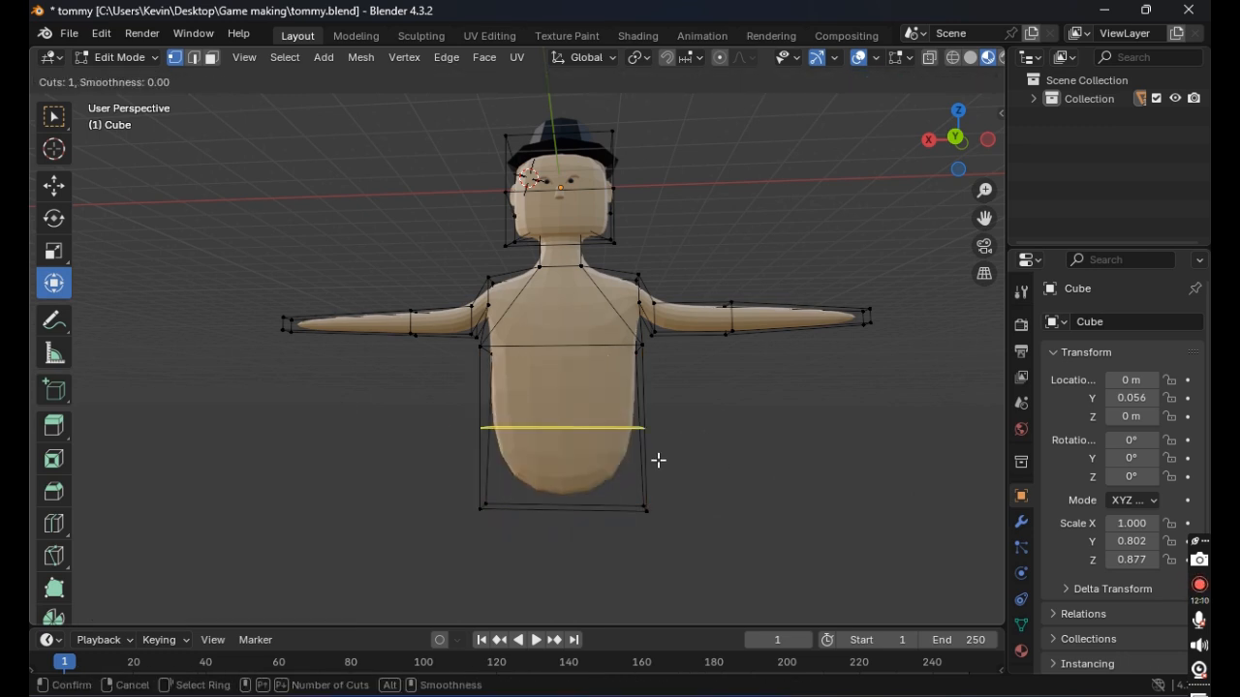
click(610, 454)
click(594, 489)
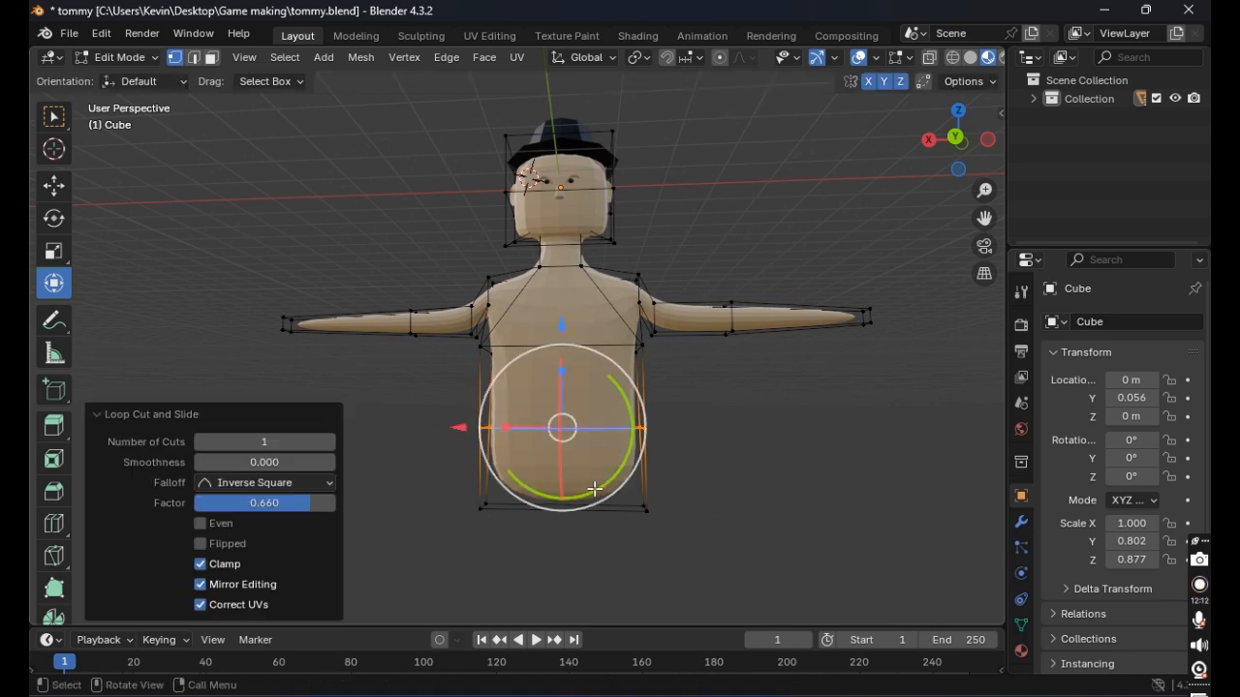
key(ctrl)
key(ctrl+z)
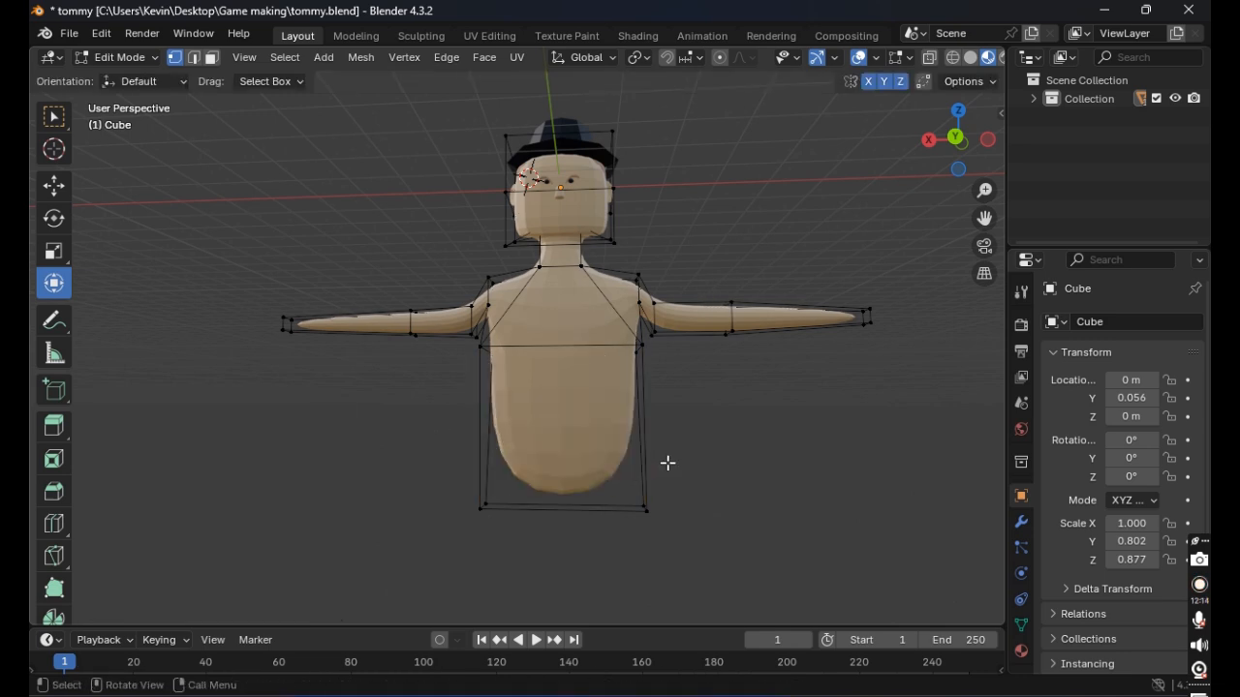
Step: Retry the torso loop cut with a slide factor of 1.000 and undo it
key(ctrl+r)
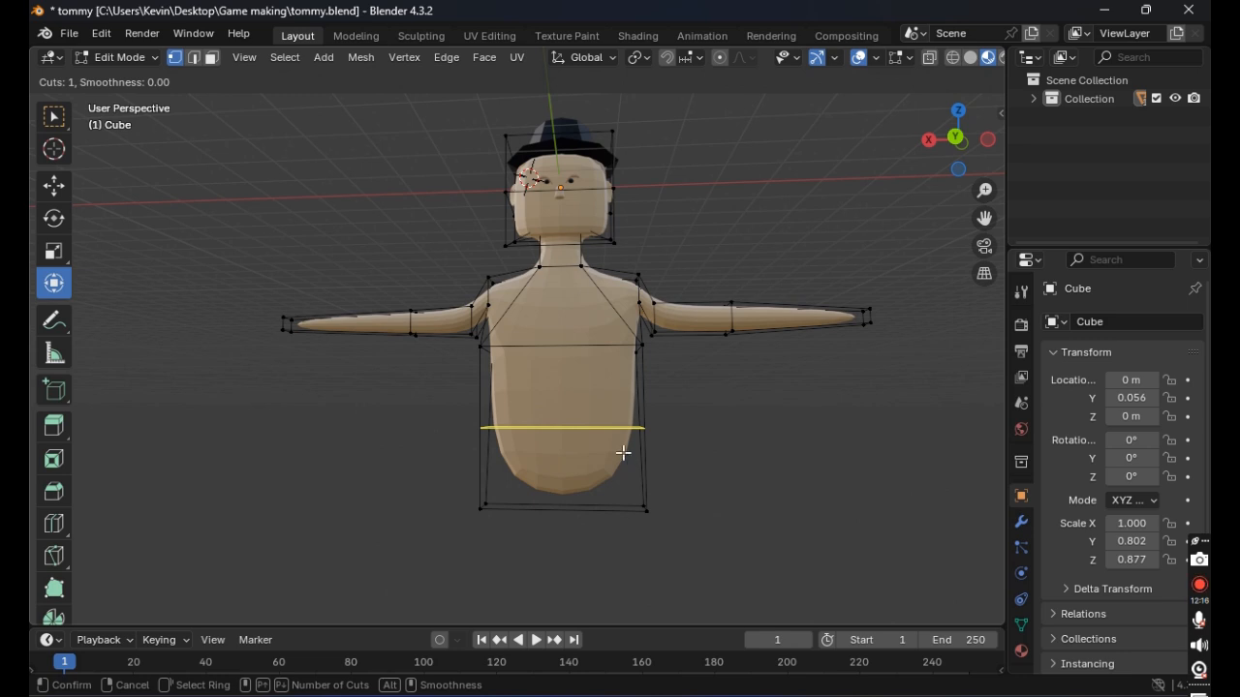
click(623, 452)
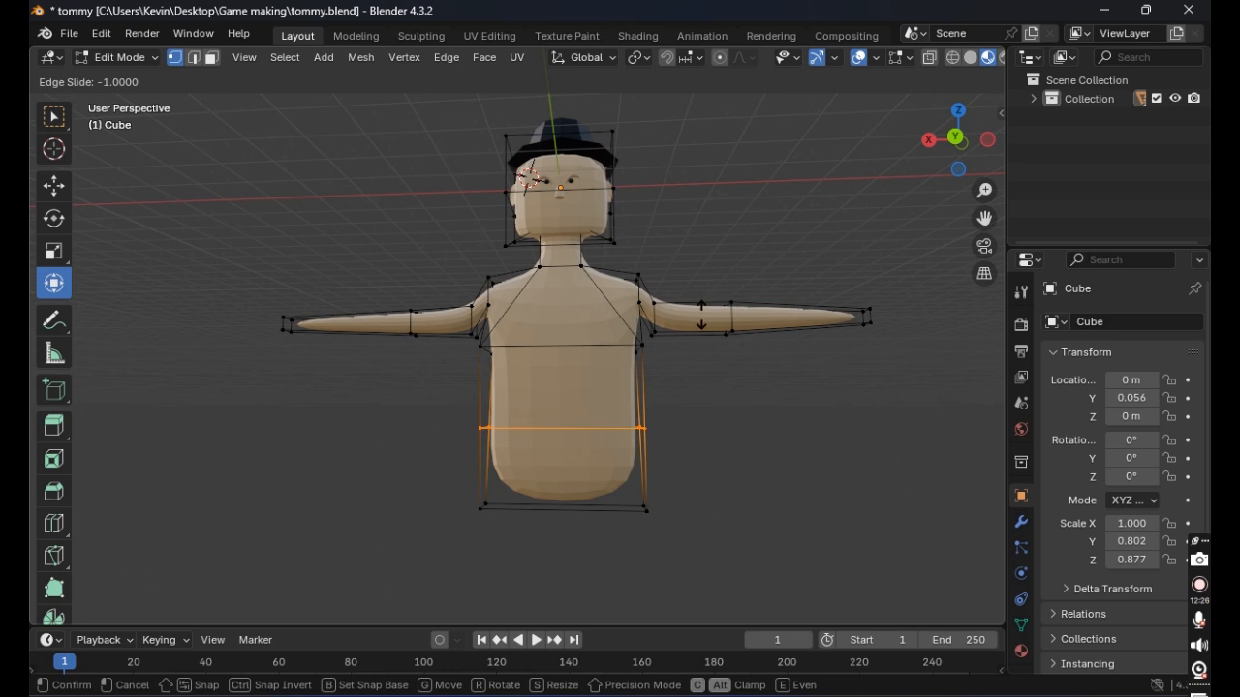
click(644, 498)
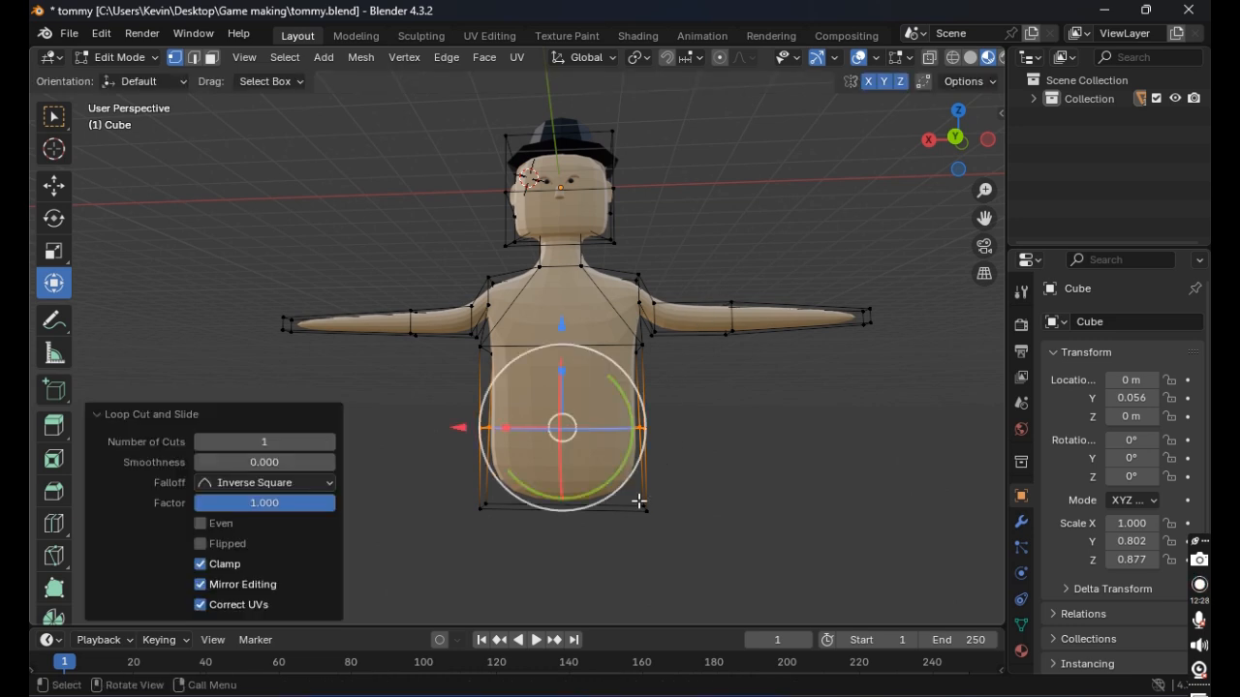
click(640, 500)
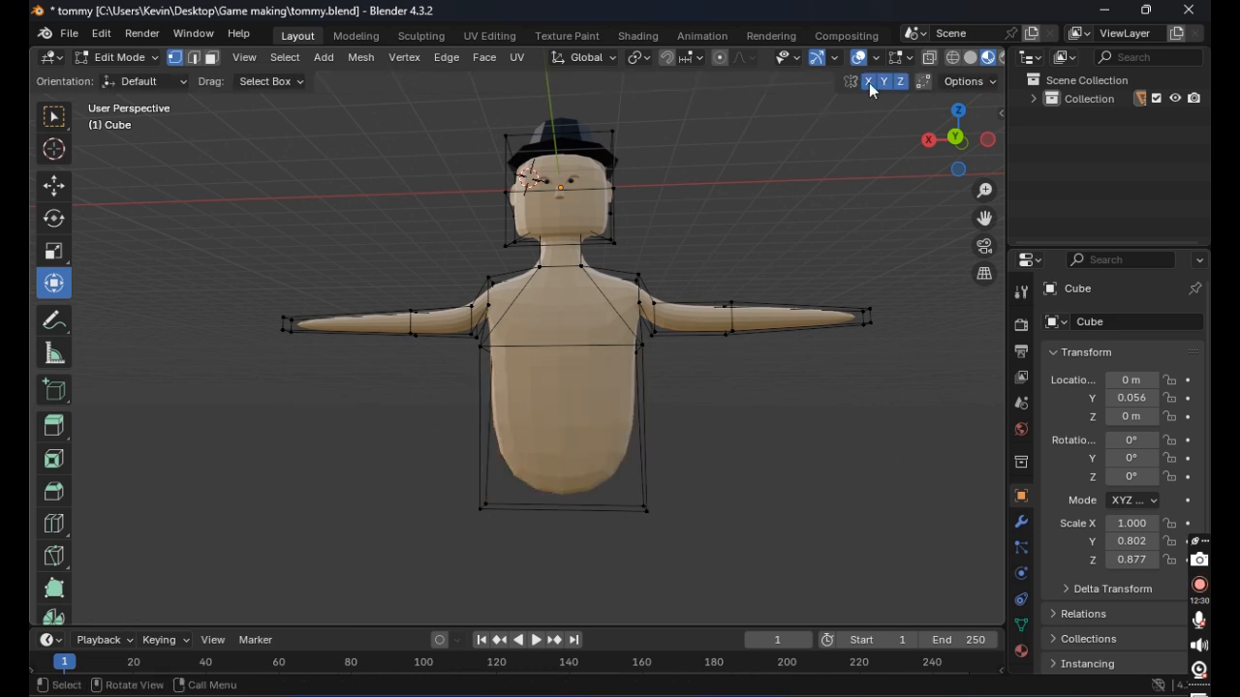
Step: Turn off X, Y and Z mirroring and add a loop cut near the torso's bottom with a slide factor of -0.718
middle_drag(711, 336, 714, 382)
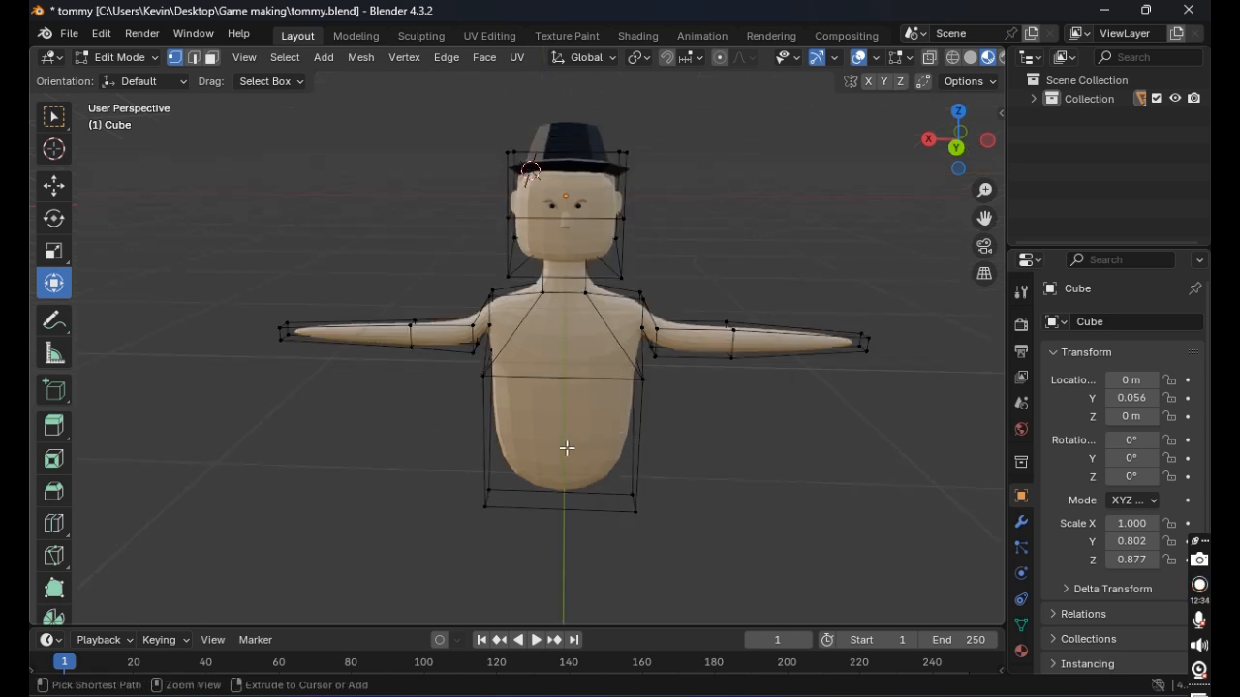
key(ctrl+r)
key(Escape)
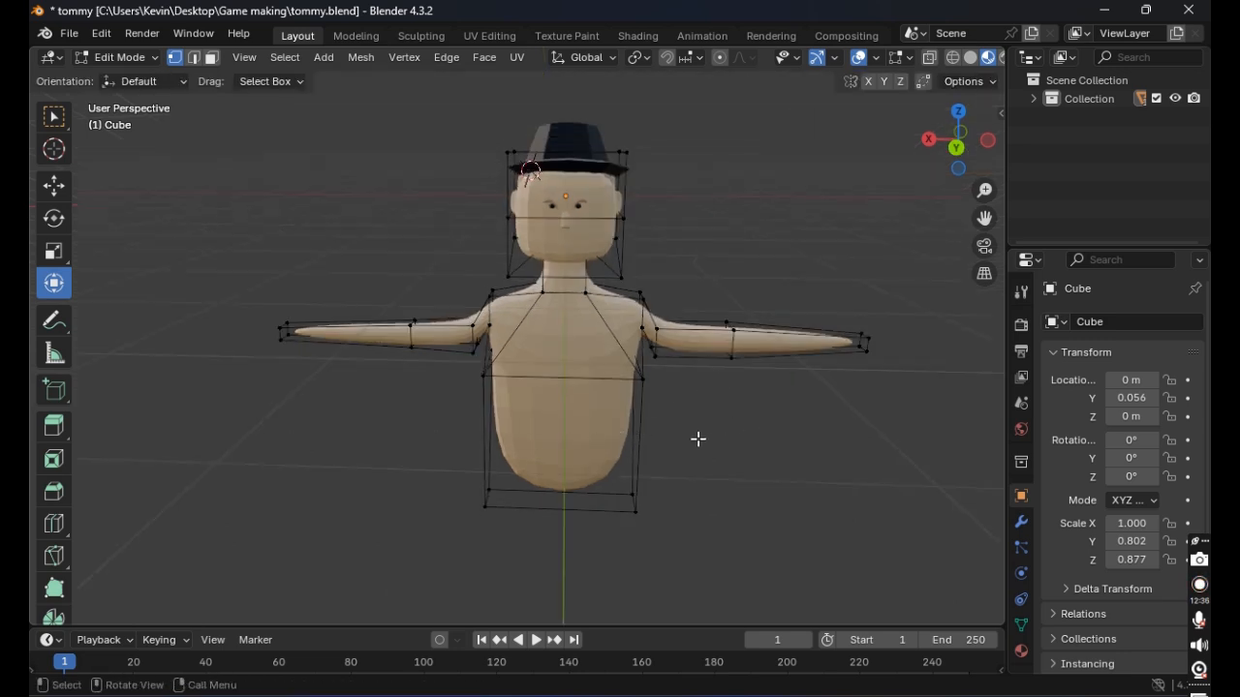
key(ctrl+r)
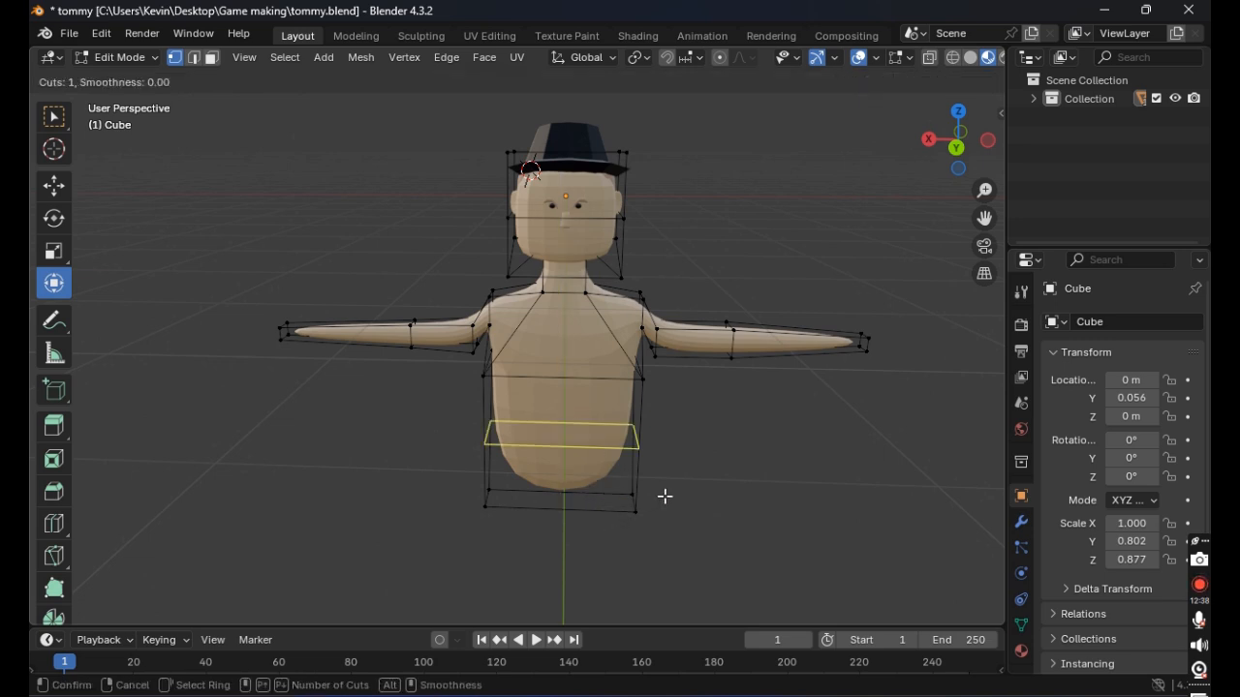
click(607, 452)
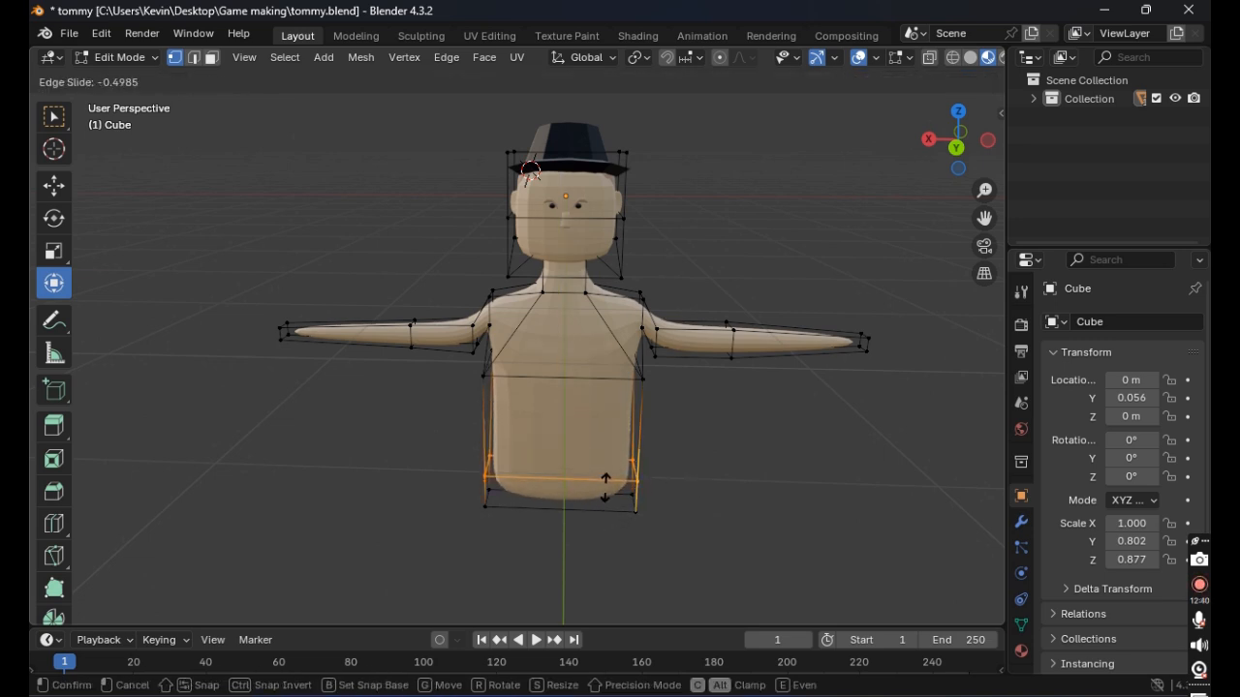
click(714, 487)
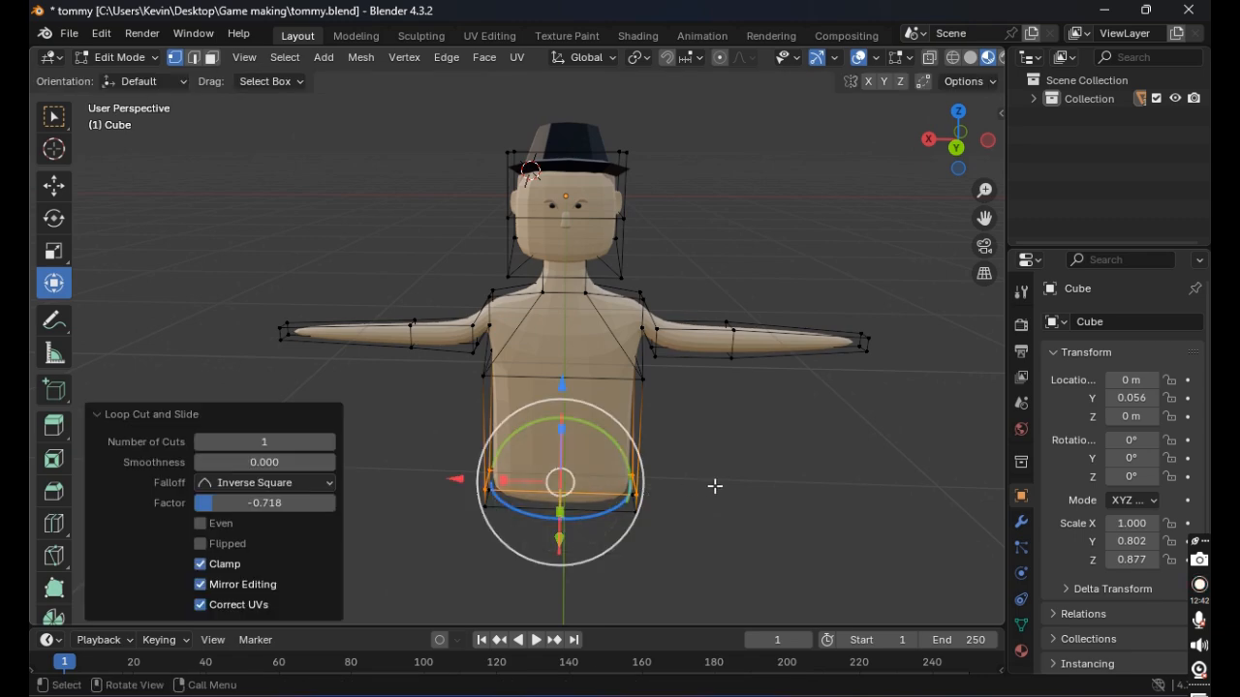
Step: Select the torso's four bottom corner vertices, scale them to 1.039 along X, and clear the selection
middle_drag(714, 487, 728, 278)
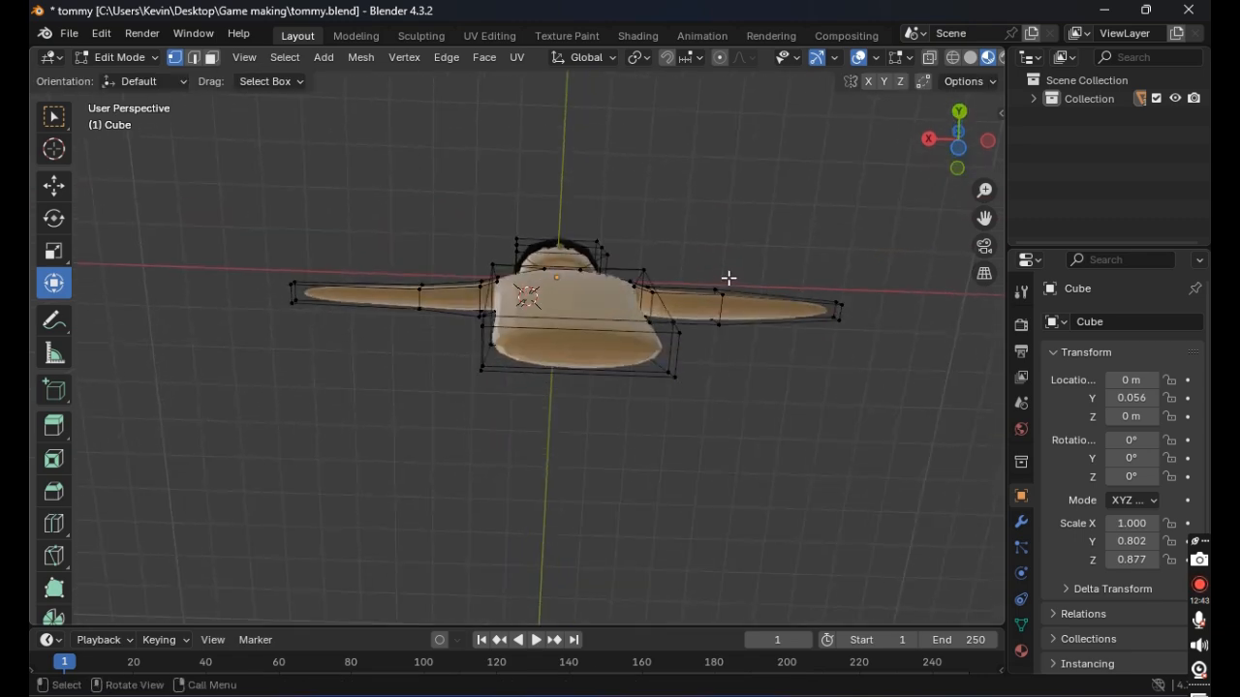
shift+click(486, 329)
shift+click(486, 371)
shift+click(672, 379)
shift+click(682, 334)
middle_drag(684, 332, 585, 441)
key(s)
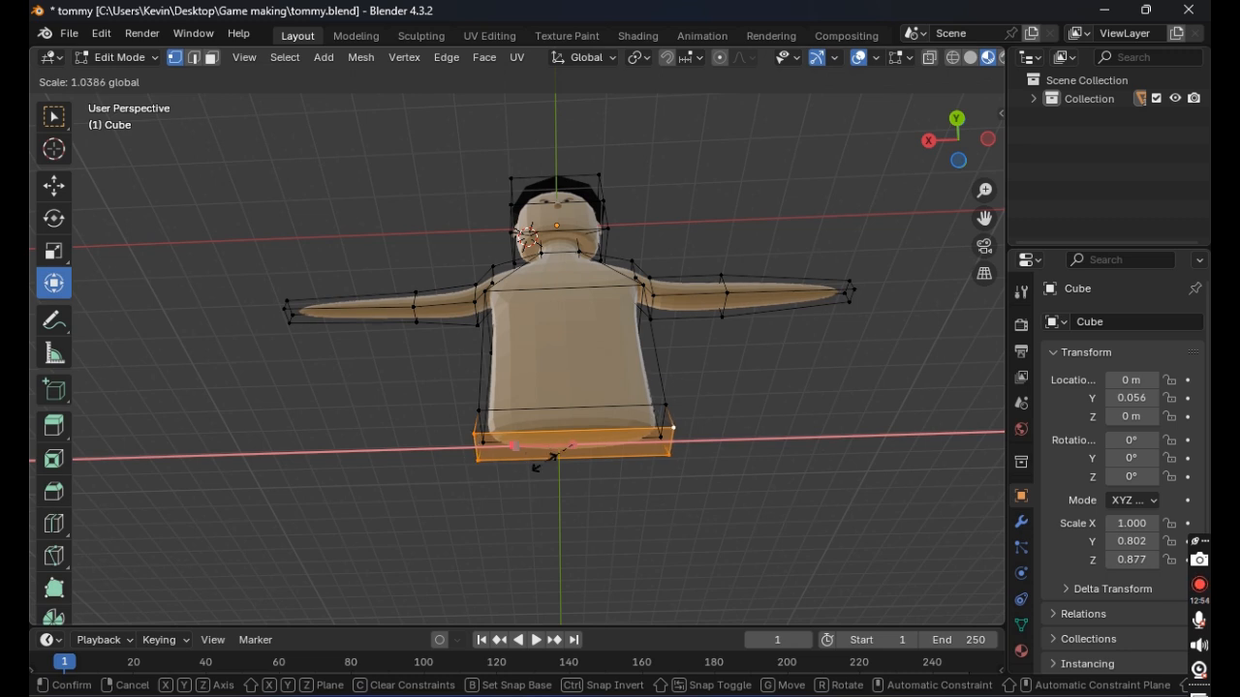
click(545, 462)
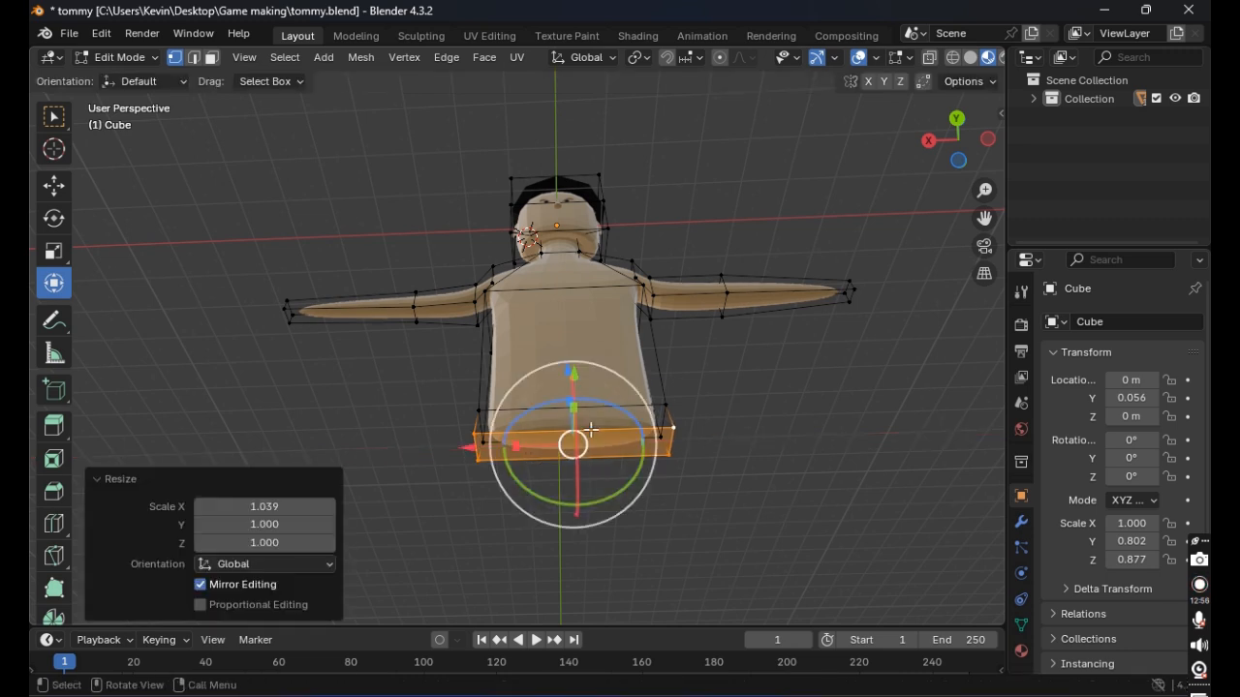
click(778, 377)
Step: Select the four corner vertices at the very bottom of the torso
middle_drag(778, 377, 785, 437)
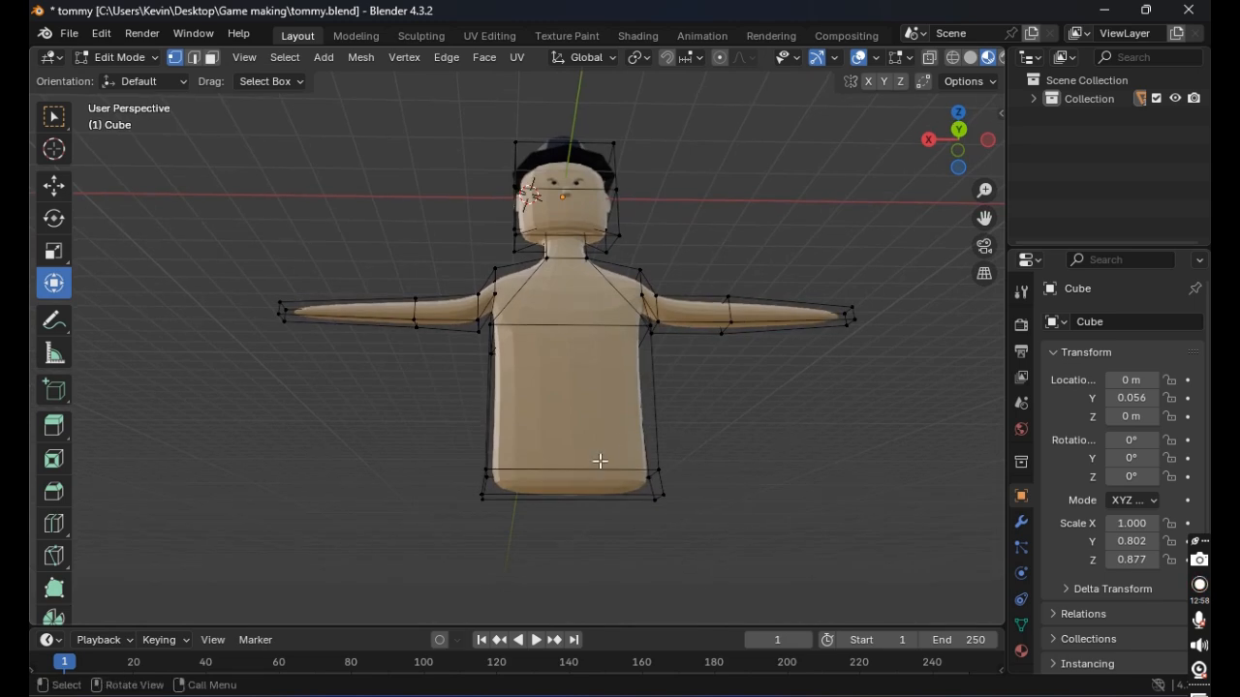
middle_drag(775, 372, 567, 381)
middle_drag(639, 441, 671, 480)
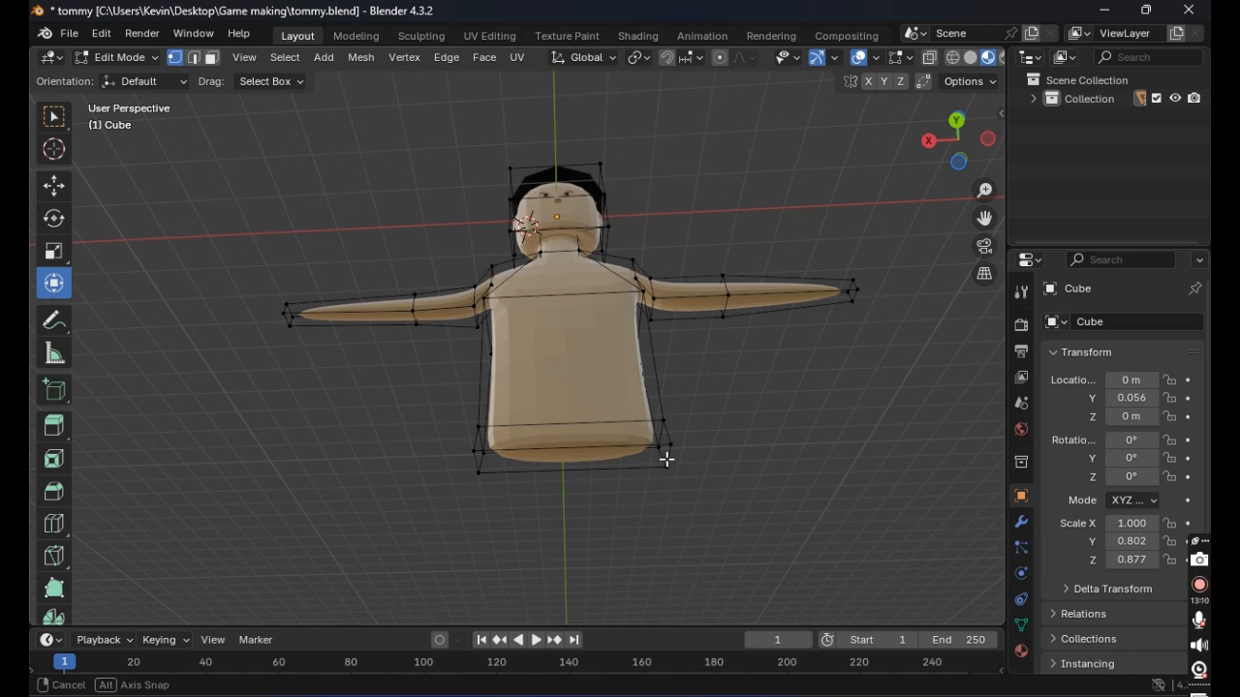
middle_drag(665, 457, 645, 443)
shift+click(661, 423)
shift+click(666, 450)
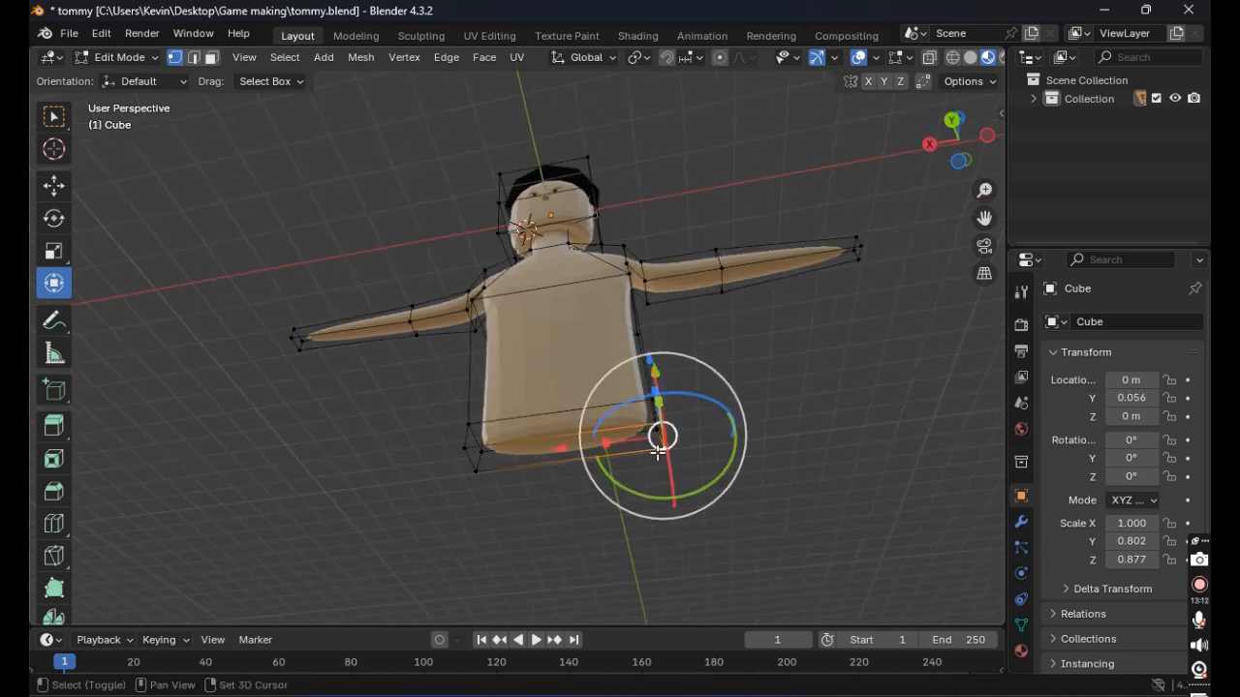
shift+click(474, 473)
shift+click(467, 448)
middle_drag(582, 406, 590, 451)
scroll(575, 458, down, 2)
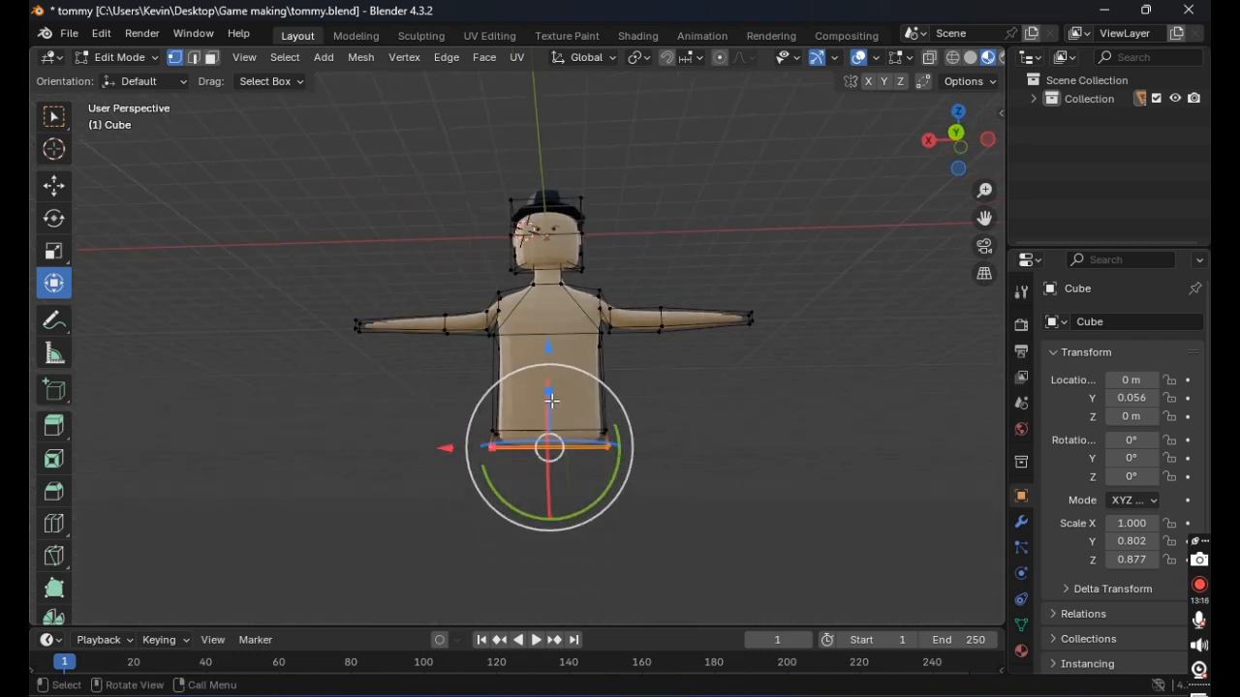
Step: Try to scale and move the selected bottom vertices along Z, and undo the change
key(s)
key(z)
click(555, 428)
drag(549, 346, 556, 420)
key(ctrl+z)
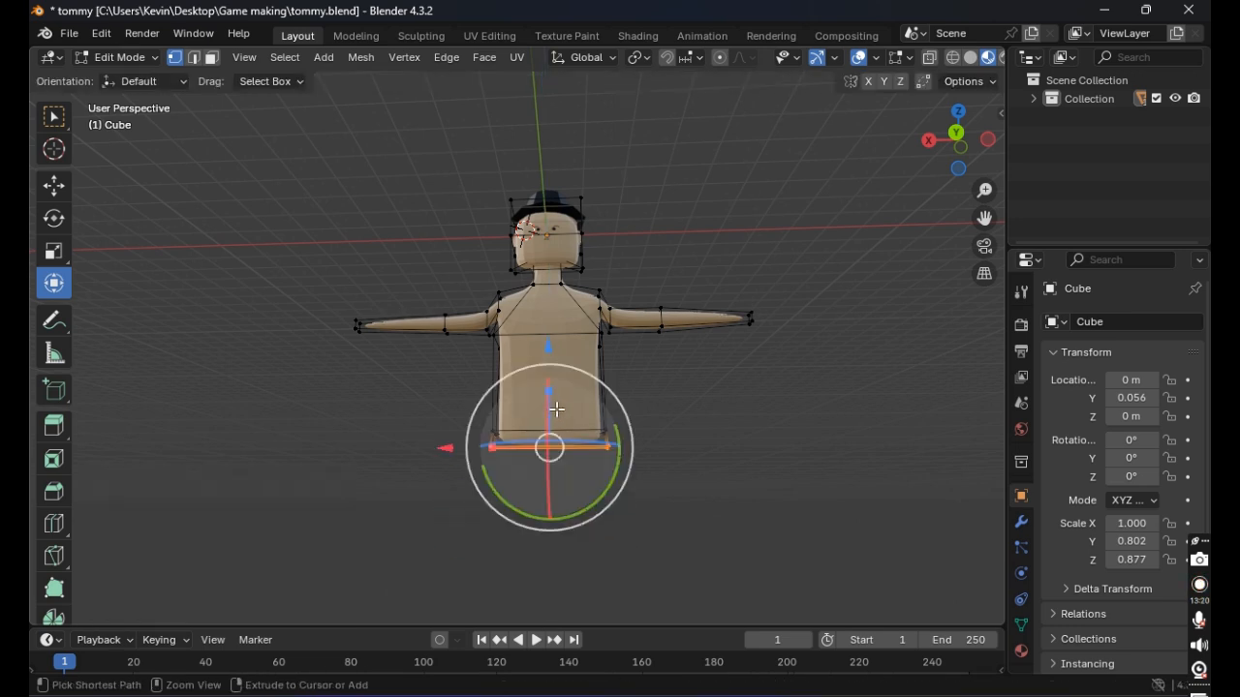
Step: Extrude the torso's bottom face 2.7791 m downward along its normal and clear the selection
click(53, 426)
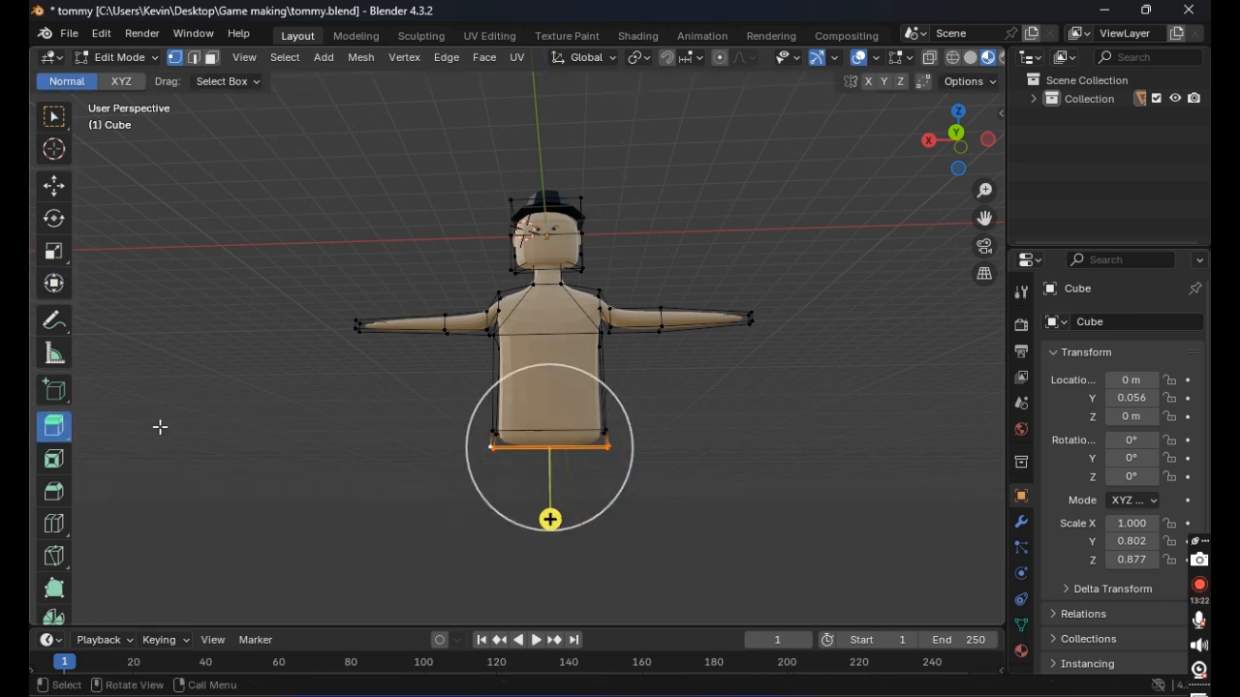
drag(553, 509, 559, 62)
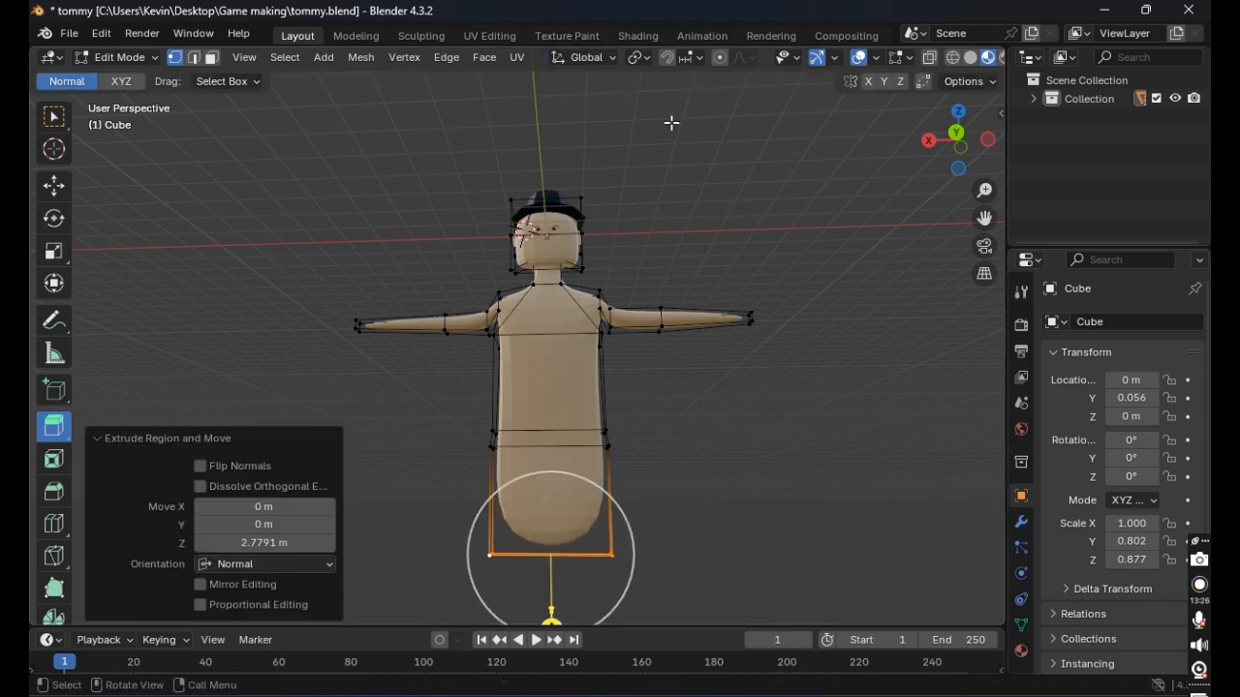
click(696, 412)
Step: Select the four vertices where the extruded section meets the torso and scale them to 0.217 along X
scroll(689, 419, up, 2)
right_click(649, 341)
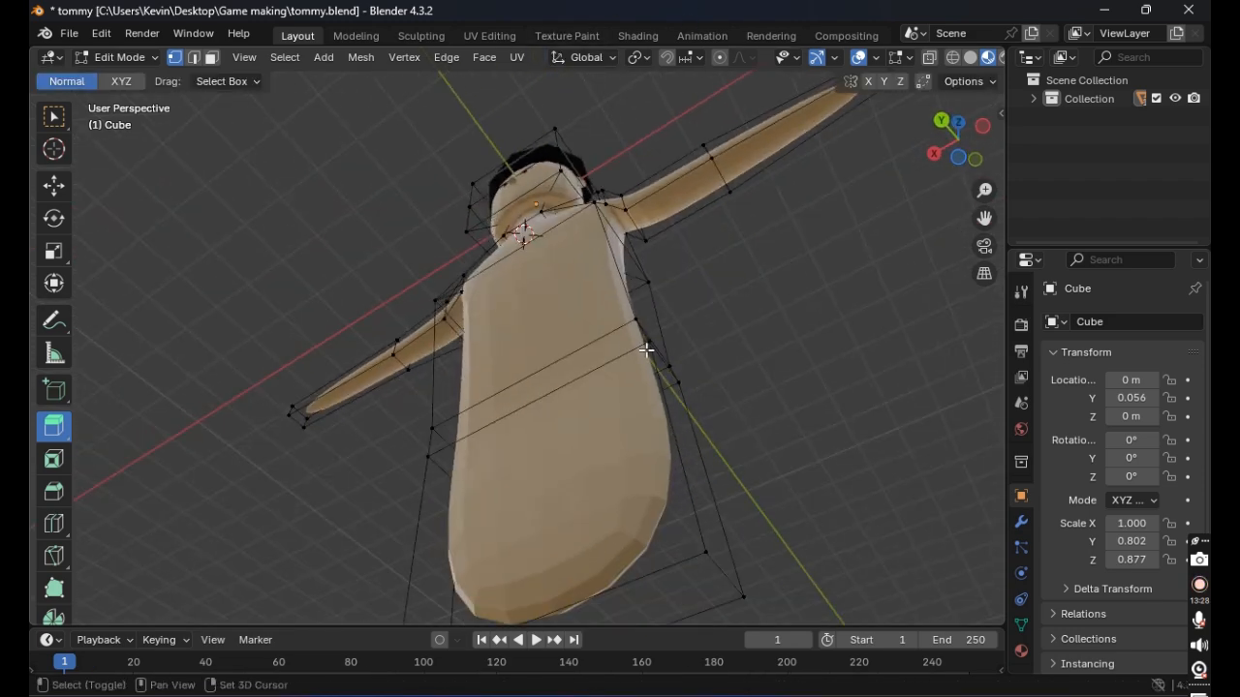
middle_drag(670, 372, 697, 371)
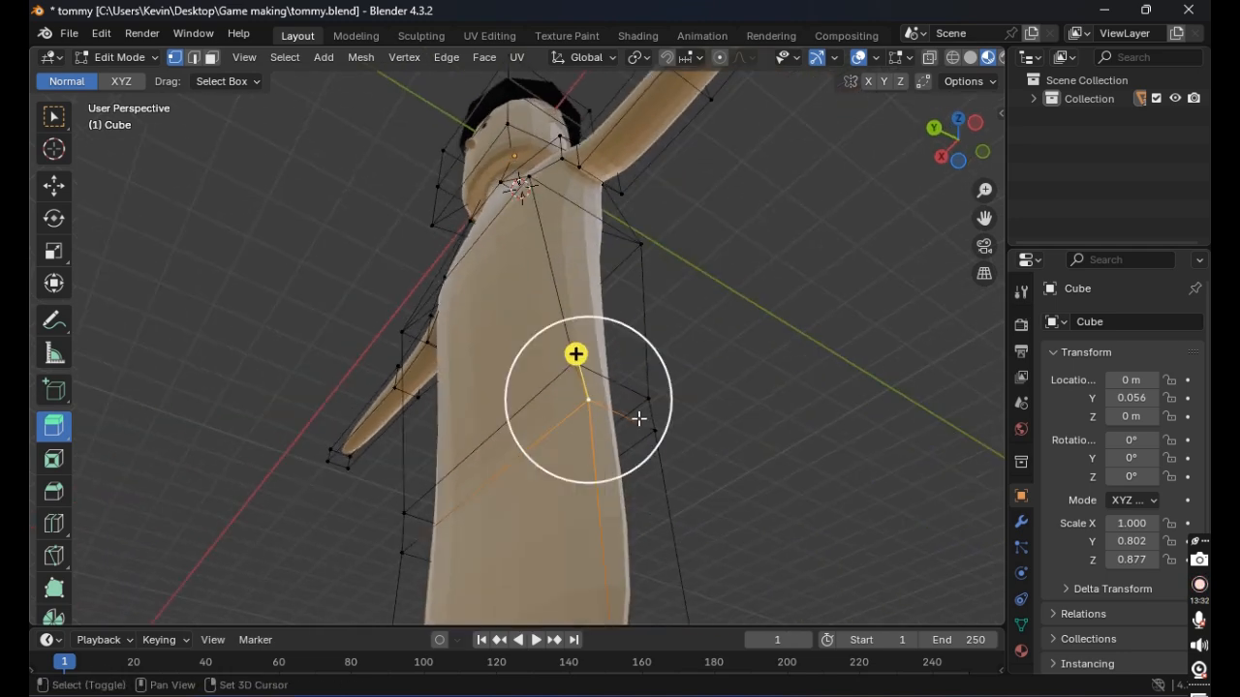
middle_drag(643, 420, 722, 429)
shift+click(506, 517)
shift+click(552, 494)
scroll(659, 470, down, 2)
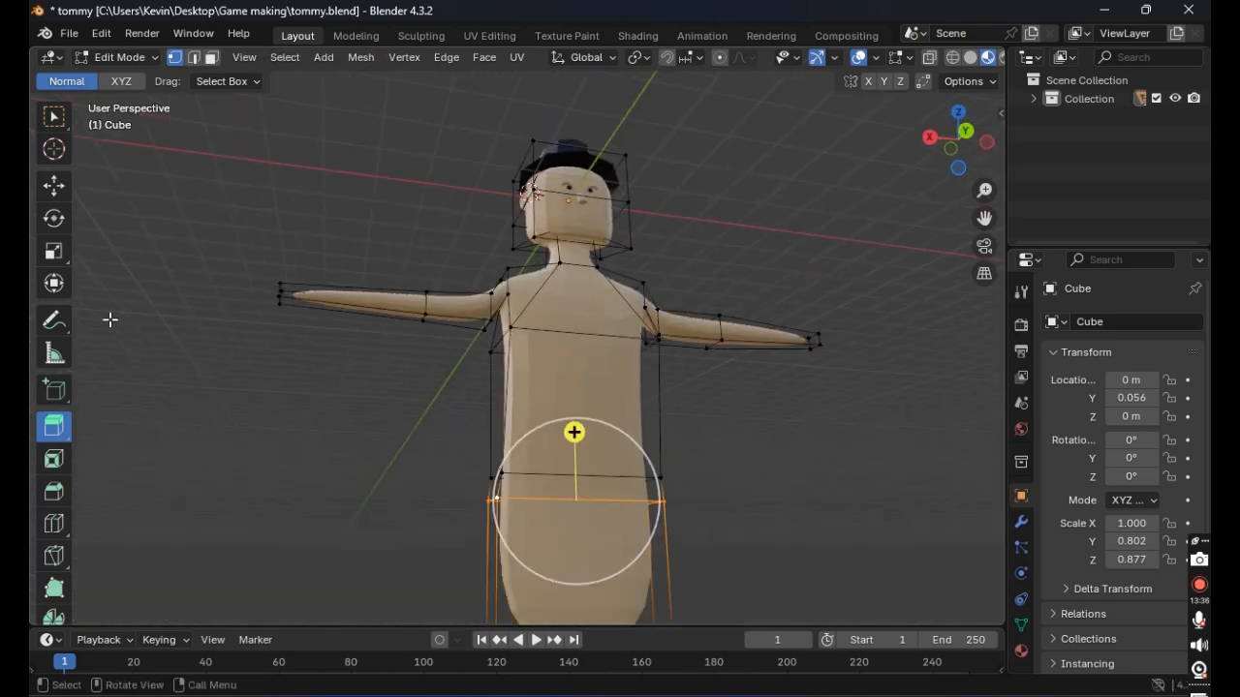
click(54, 218)
click(54, 283)
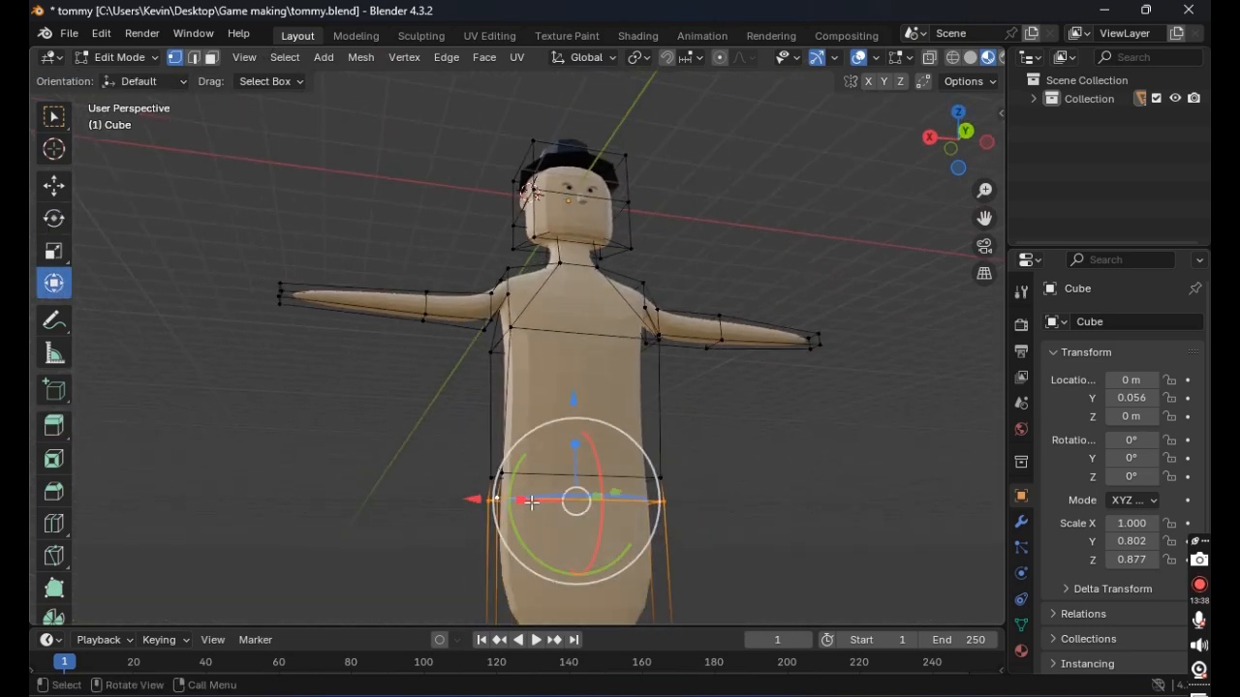
middle_drag(530, 502, 518, 504)
key(s)
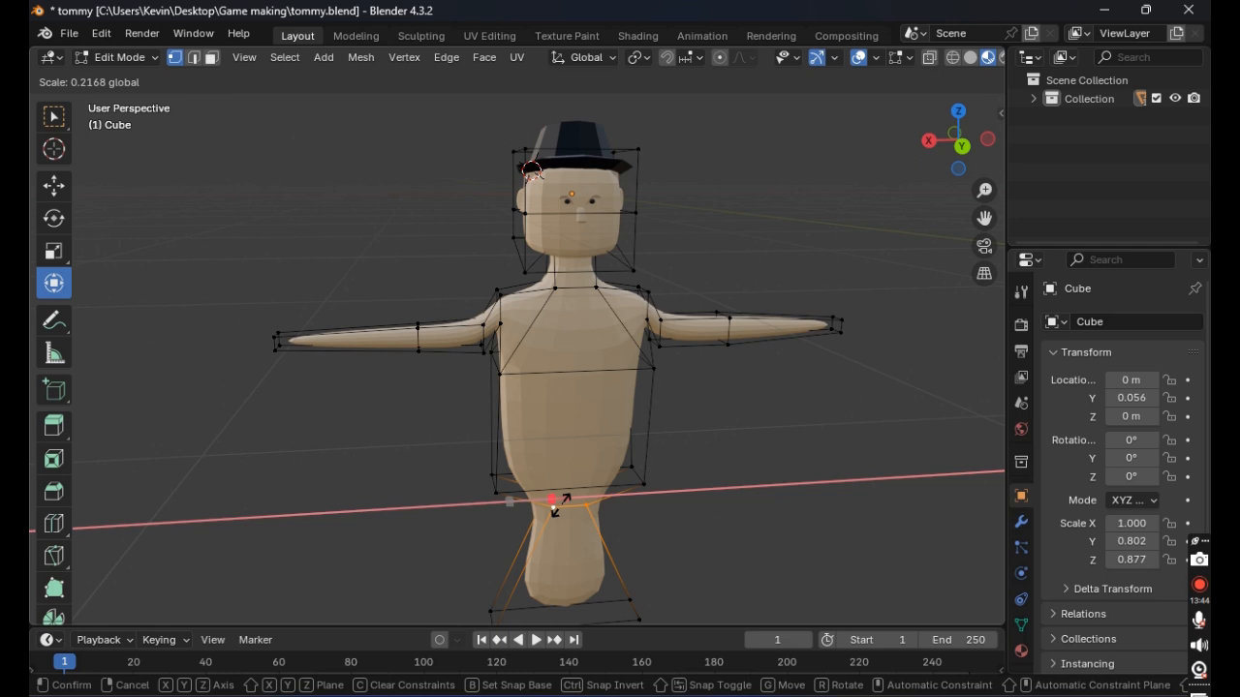
click(552, 507)
middle_drag(676, 533, 629, 389)
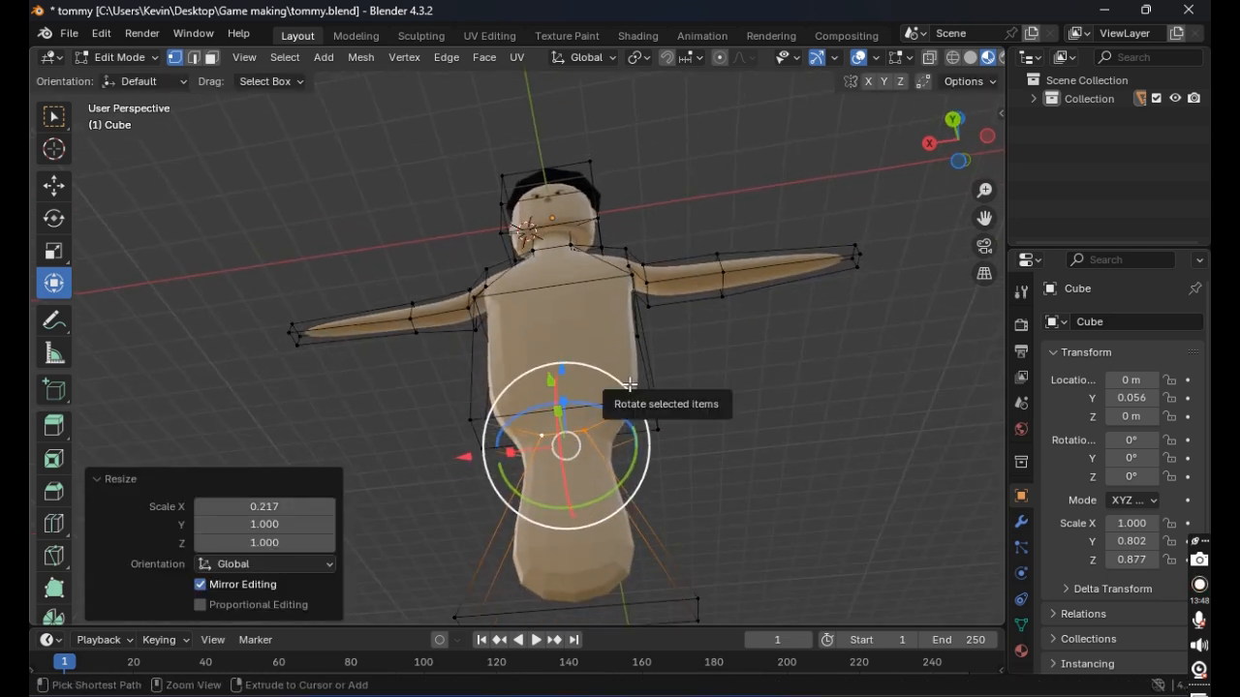
Step: Undo the X scaling and the downward extrusion of the torso, and clear the selection
key(ctrl+z)
key(ctrl+z)
key(ctrl+z)
key(ctrl+z)
key(ctrl+z)
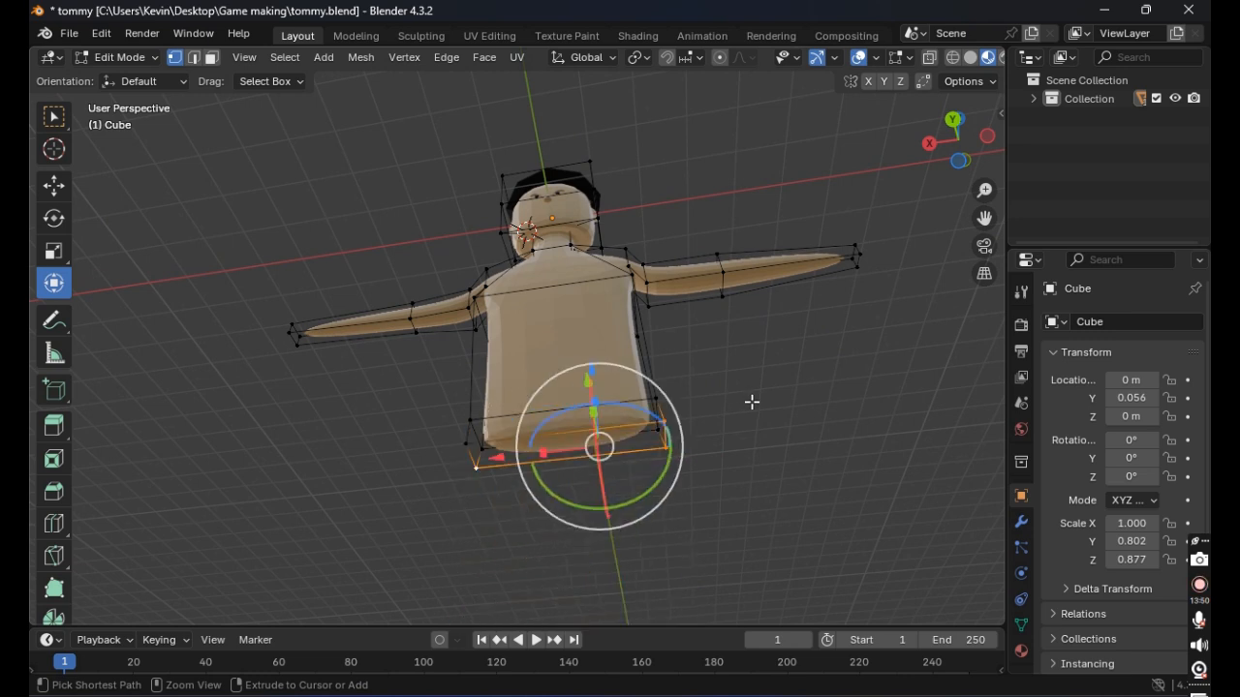
middle_drag(750, 401, 794, 362)
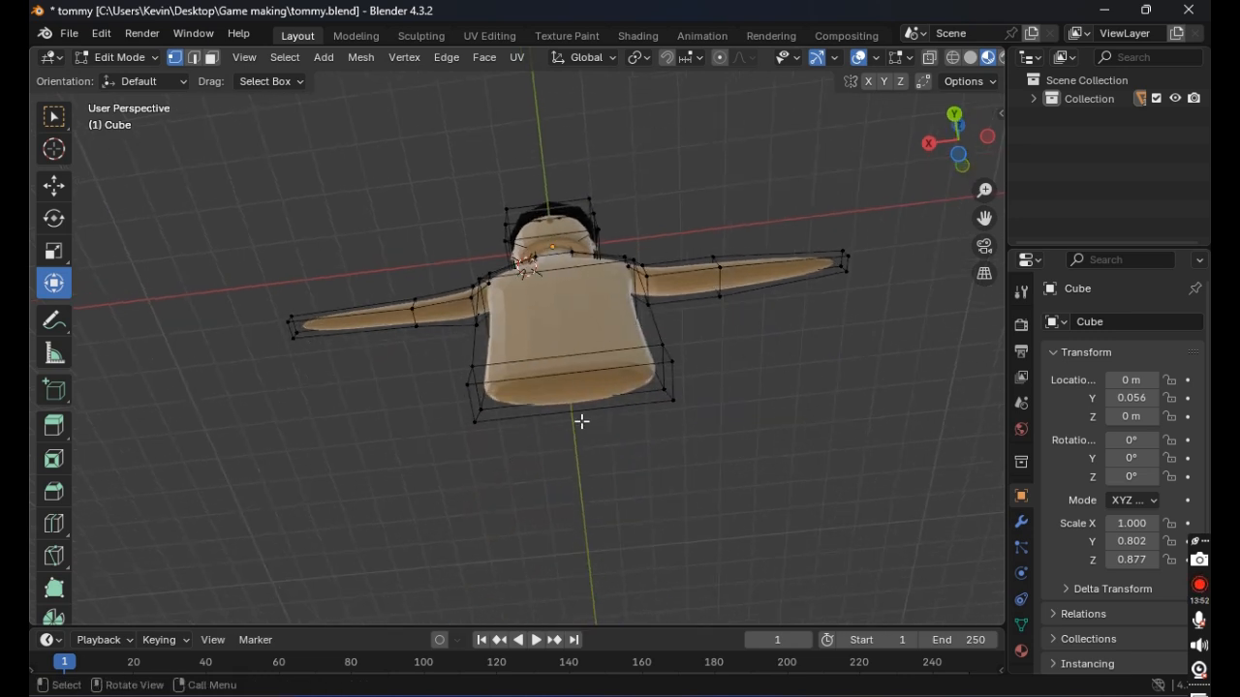
Step: Try to cut across the middle of the torso's bottom face with the Knife tool, and cancel the cut
scroll(54, 387, down, 1)
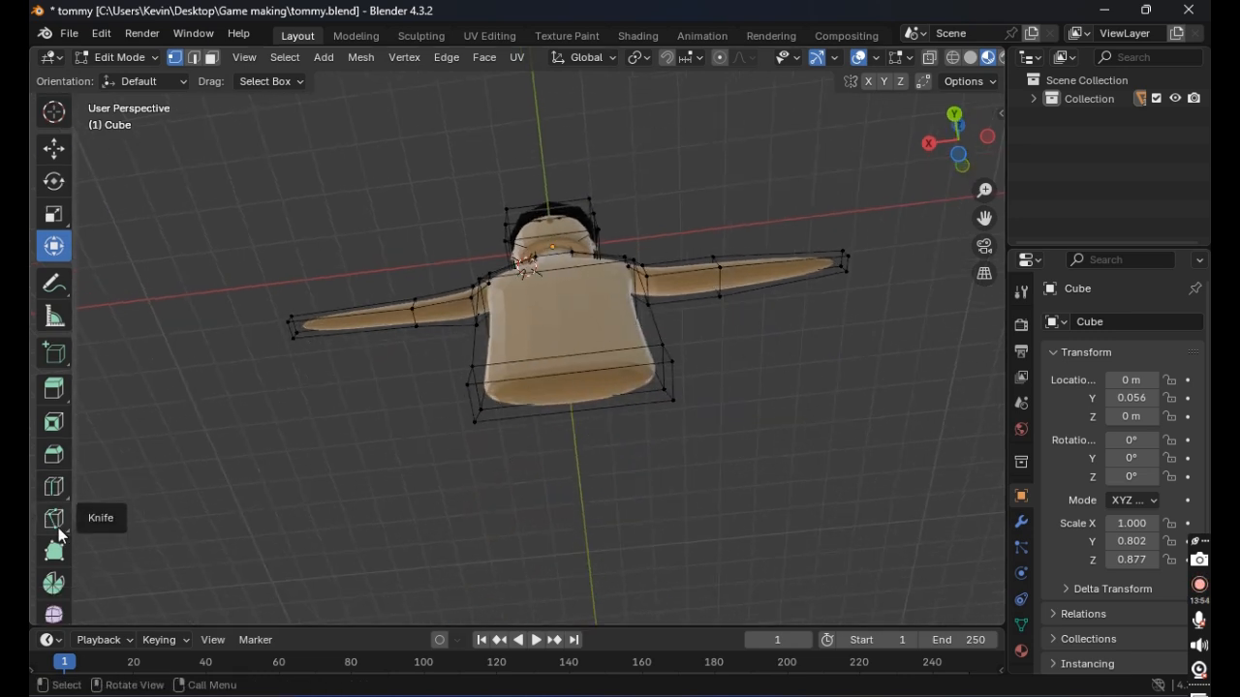
click(54, 519)
middle_drag(624, 390, 596, 350)
click(529, 405)
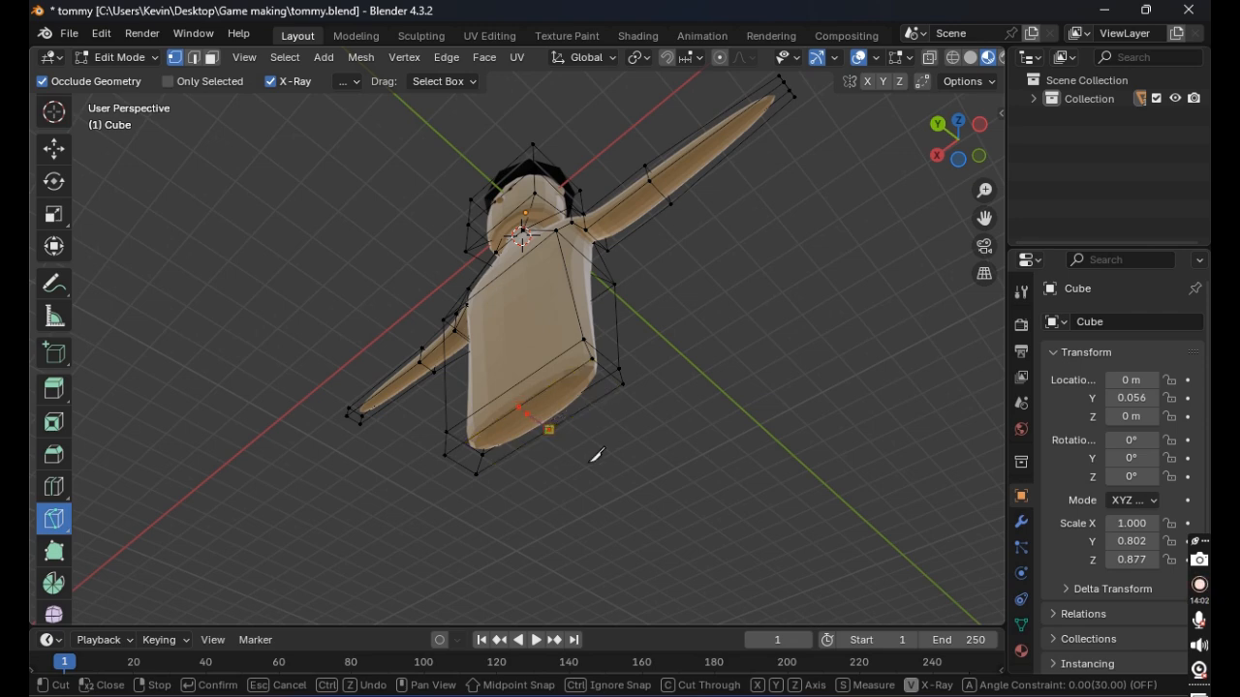
middle_drag(542, 435, 651, 448)
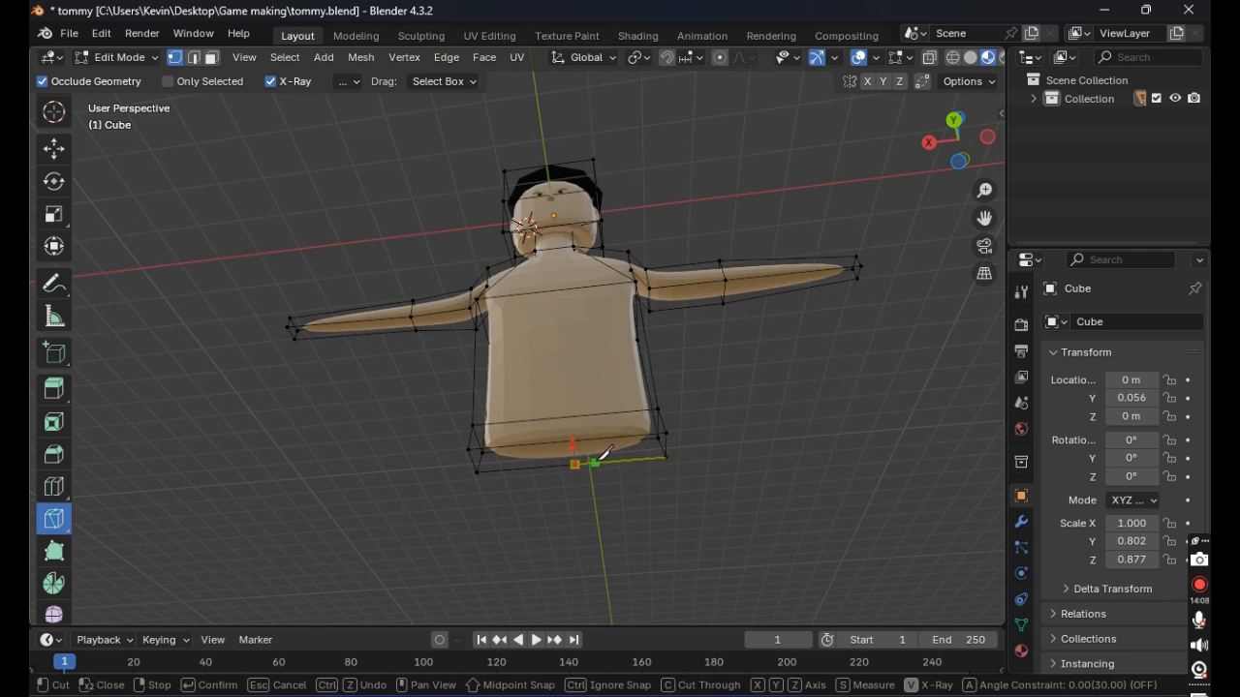
key(ctrl)
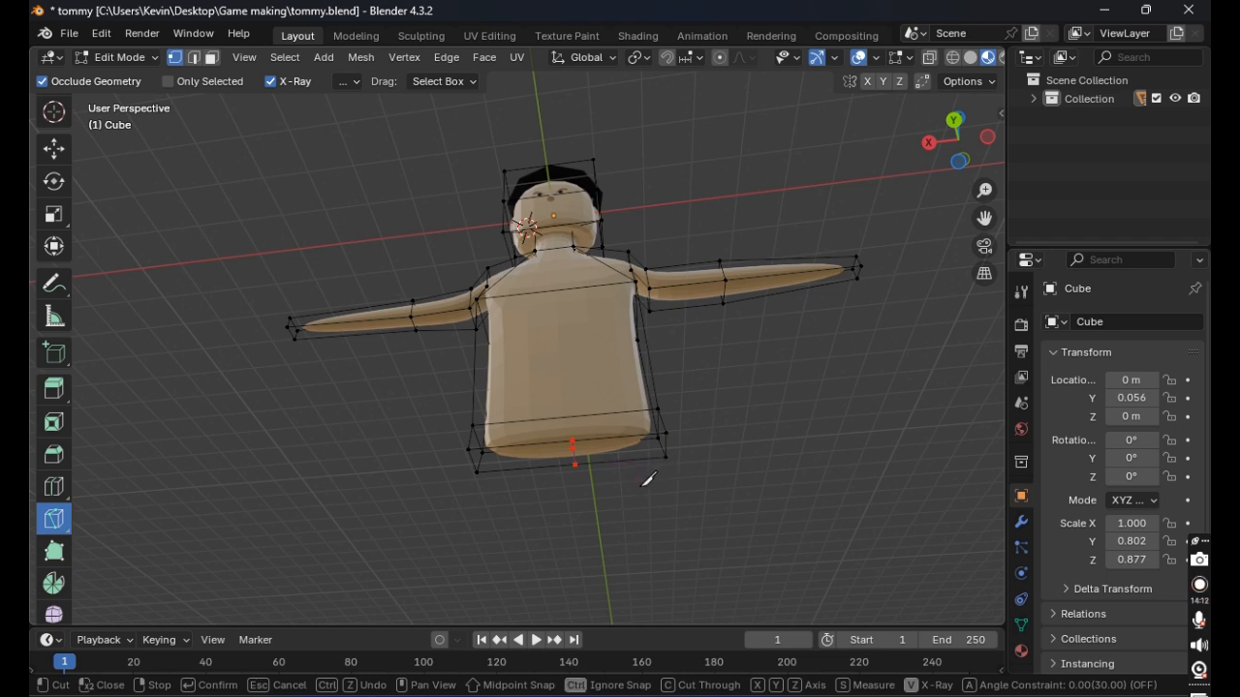
key(Escape)
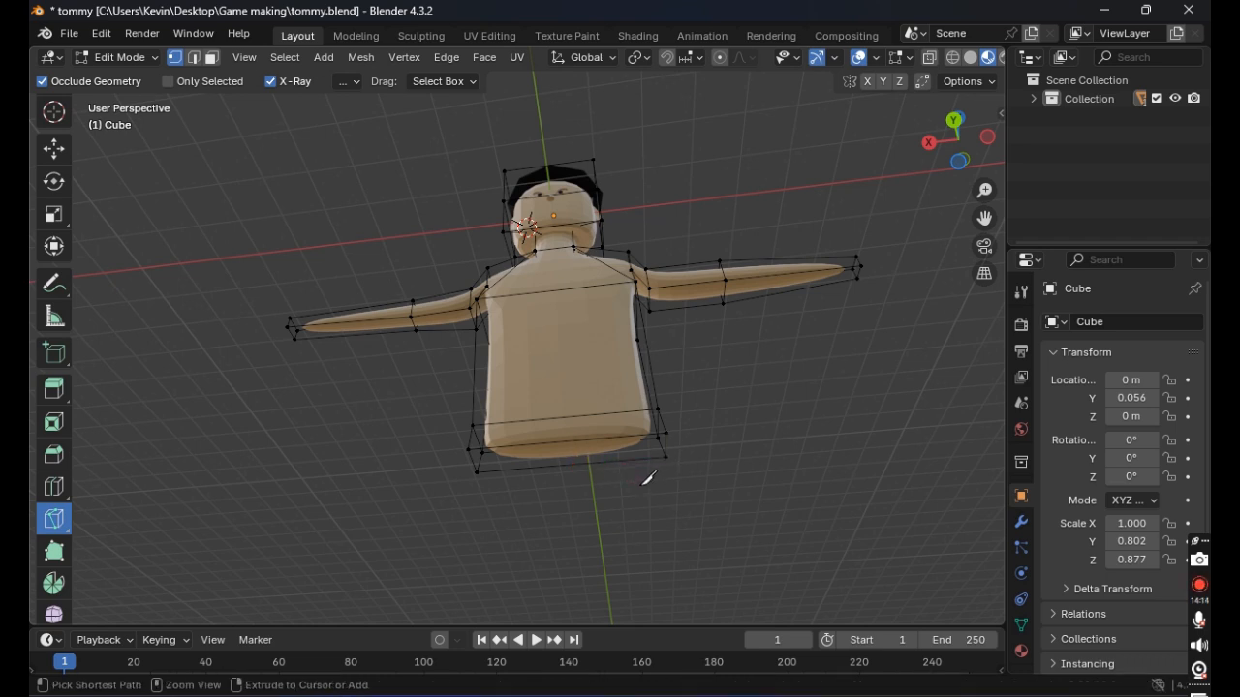
Step: Activate the Loop Cut tool and try the Extrude Vertices command with a 0 m move
click(60, 488)
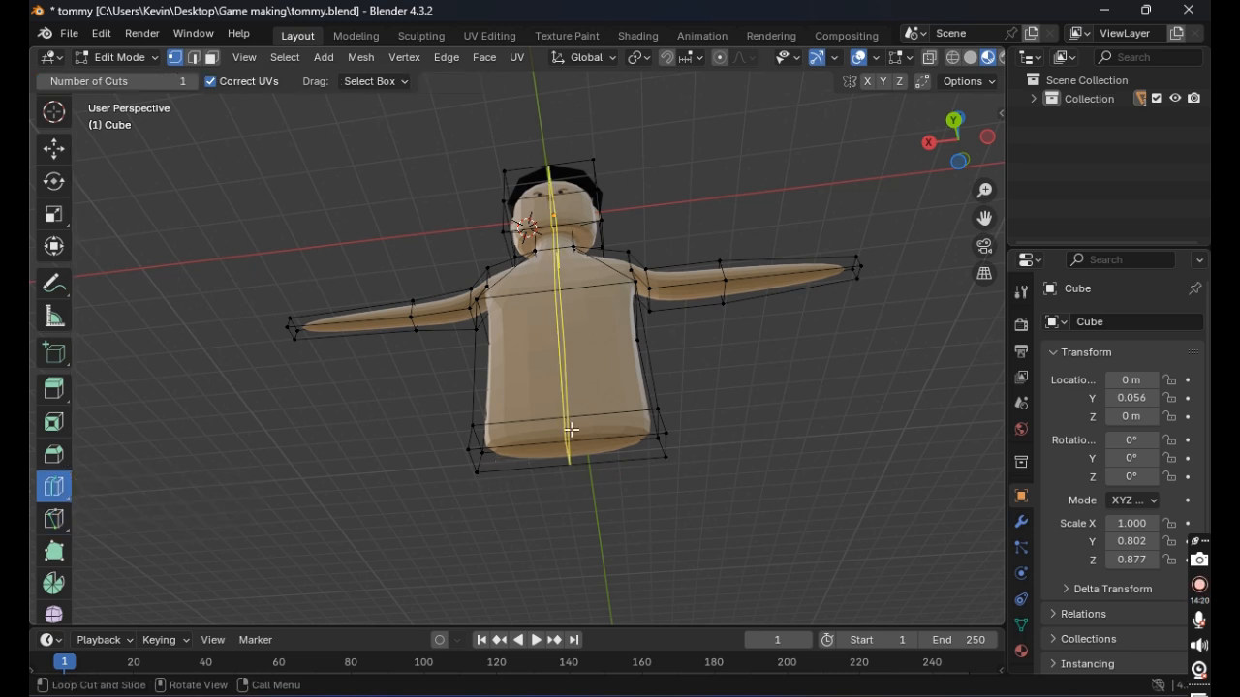
key(ctrl+v)
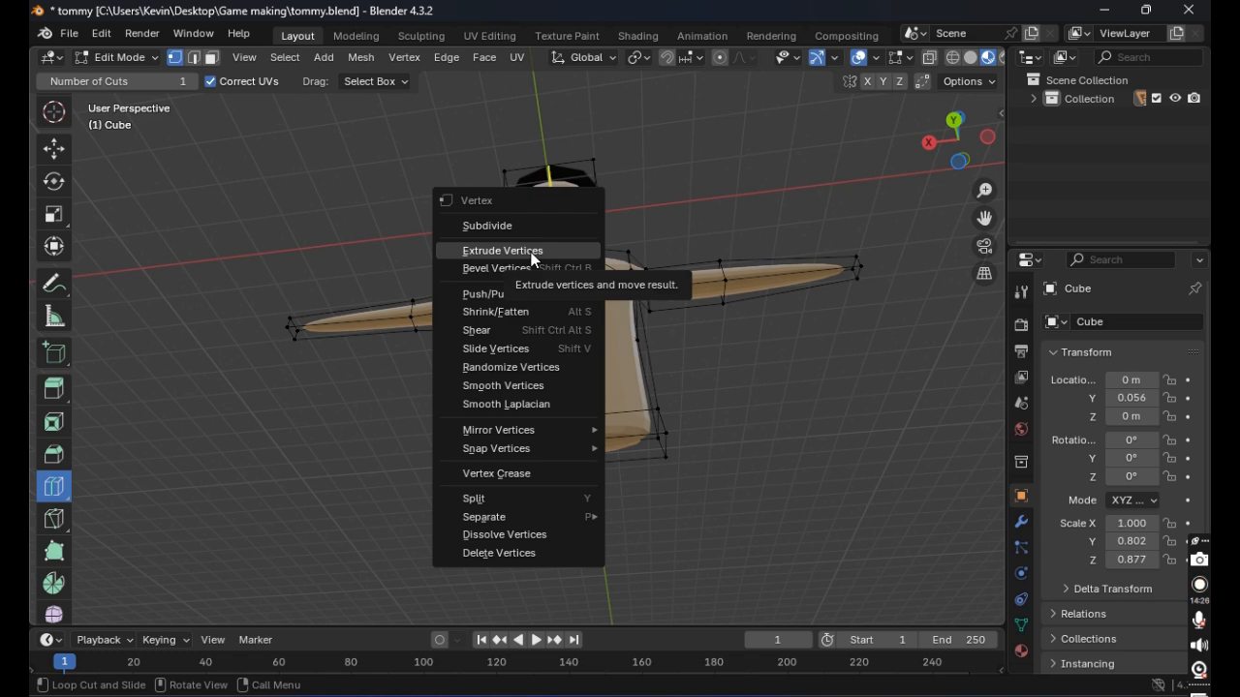
click(531, 252)
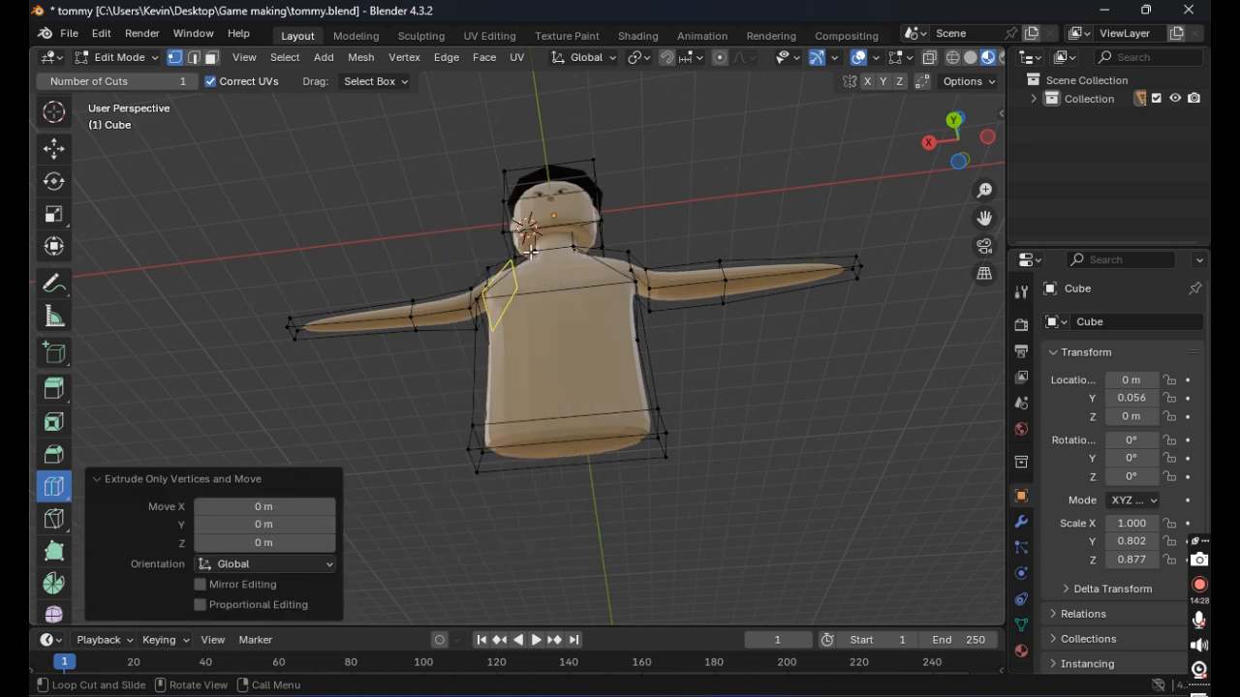
middle_drag(563, 424, 505, 315)
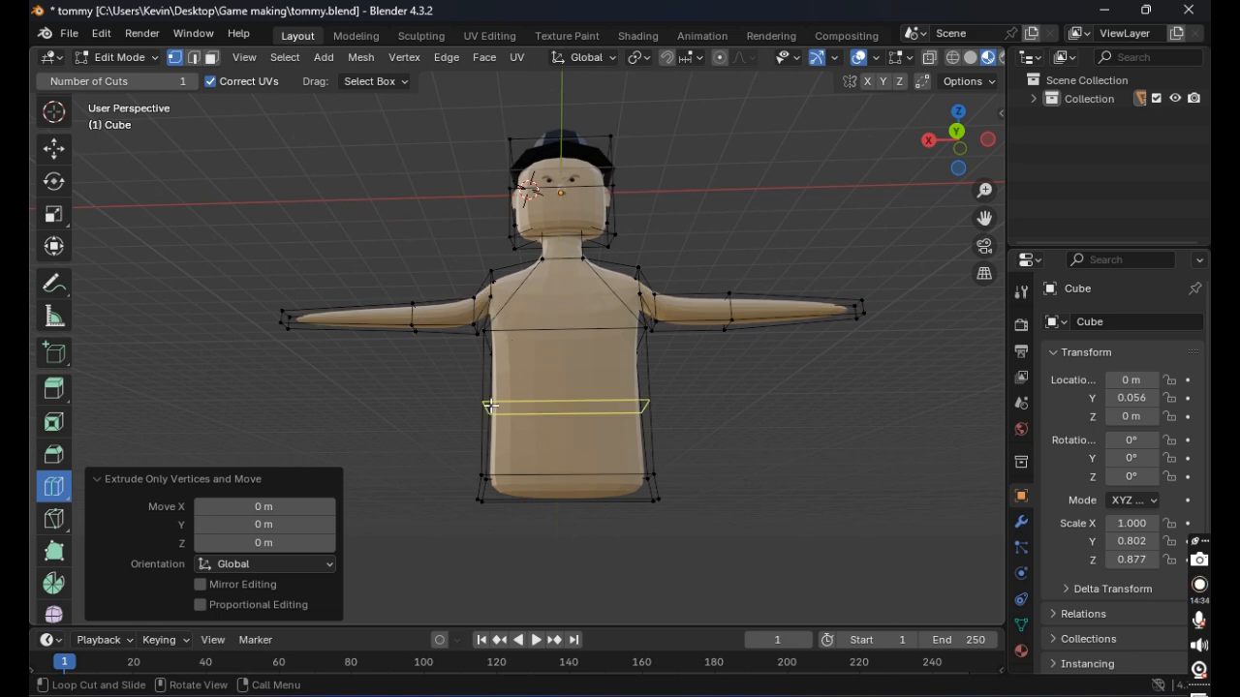
key(ctrl+v)
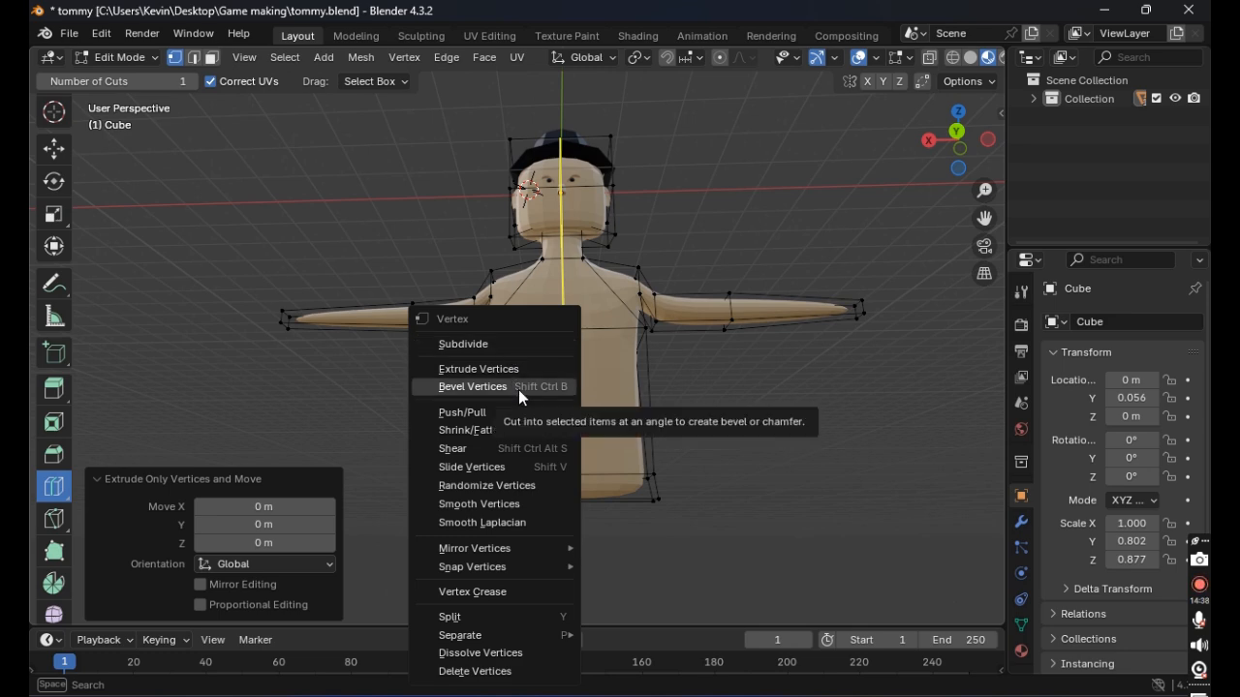
key(Escape)
key(ctrl+v)
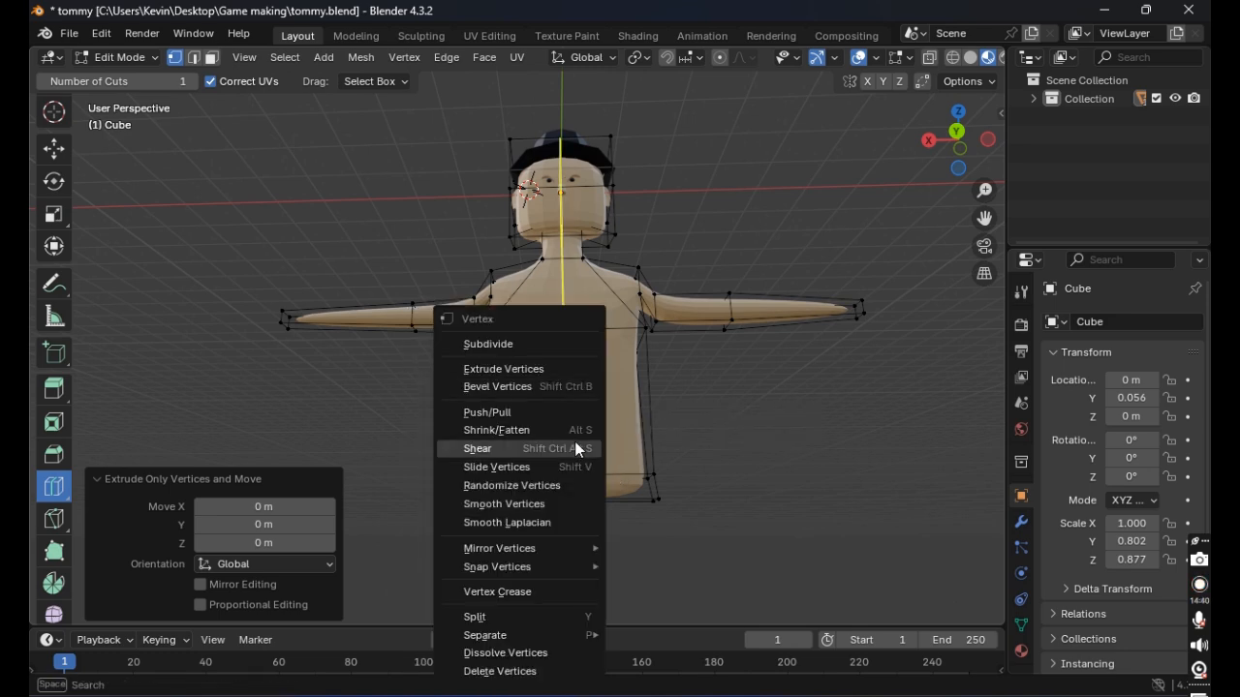
key(Escape)
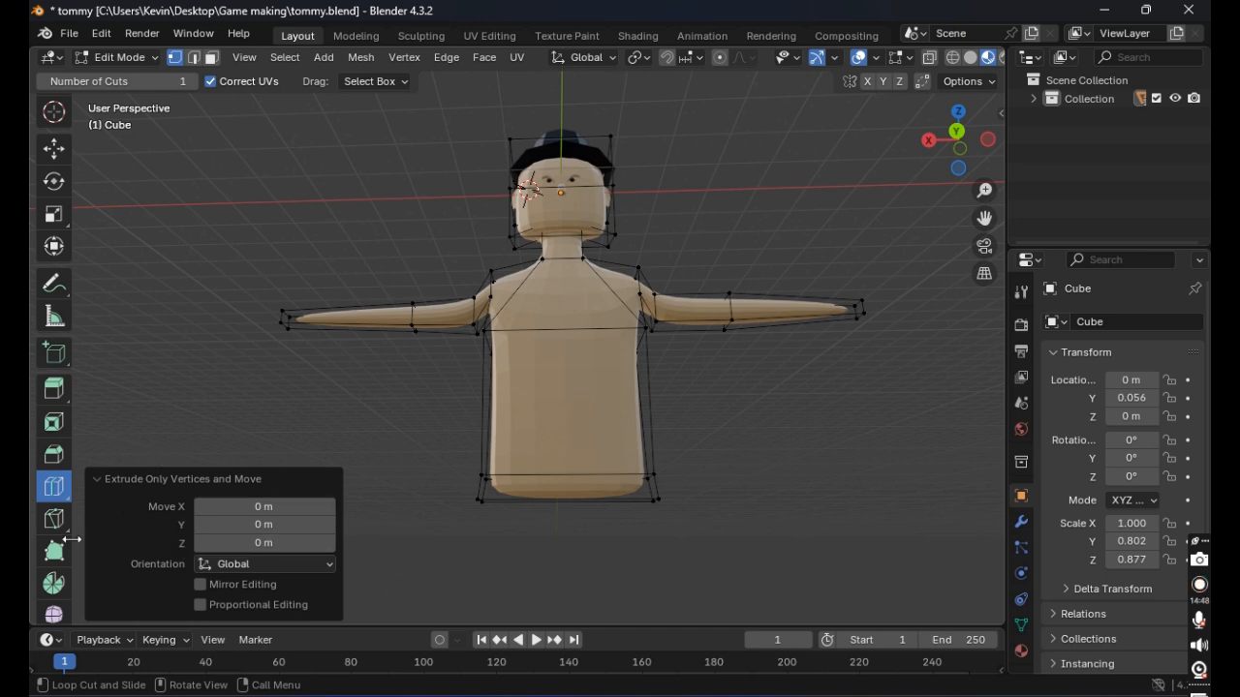
Step: Try the Smooth tool on one bottom corner vertex of the torso with a smoothing value of -0.095
scroll(55, 587, down, 1)
click(60, 580)
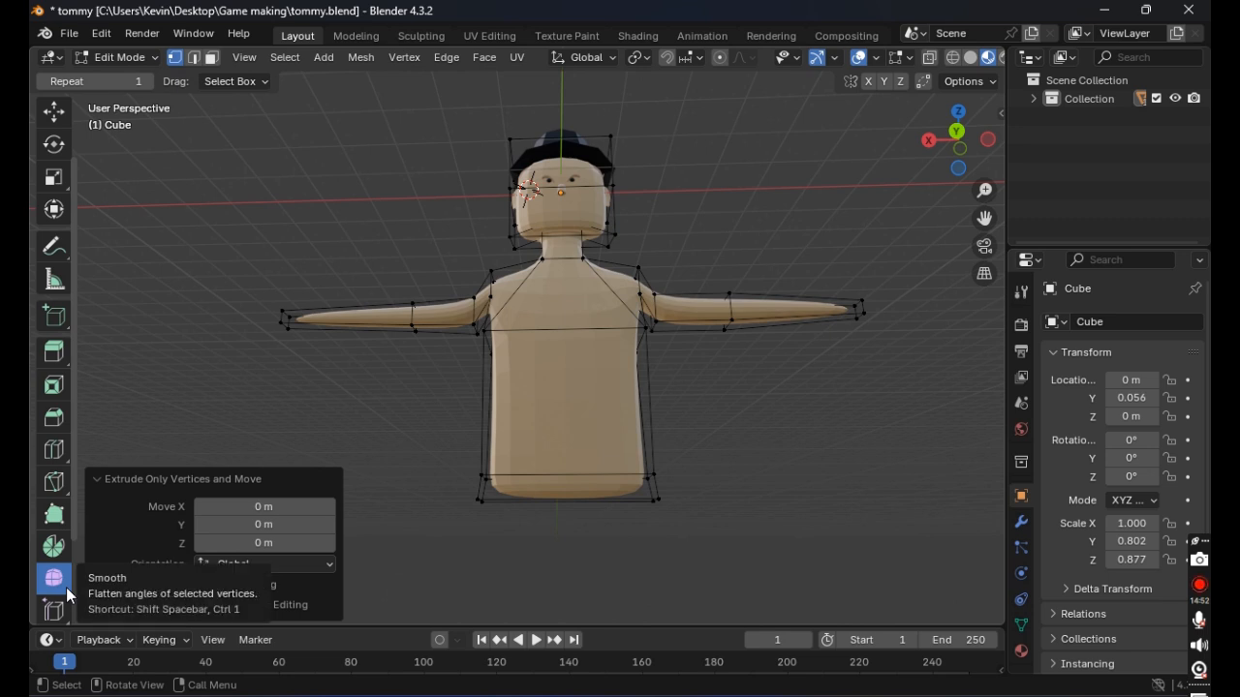
middle_drag(590, 557, 513, 443)
click(454, 450)
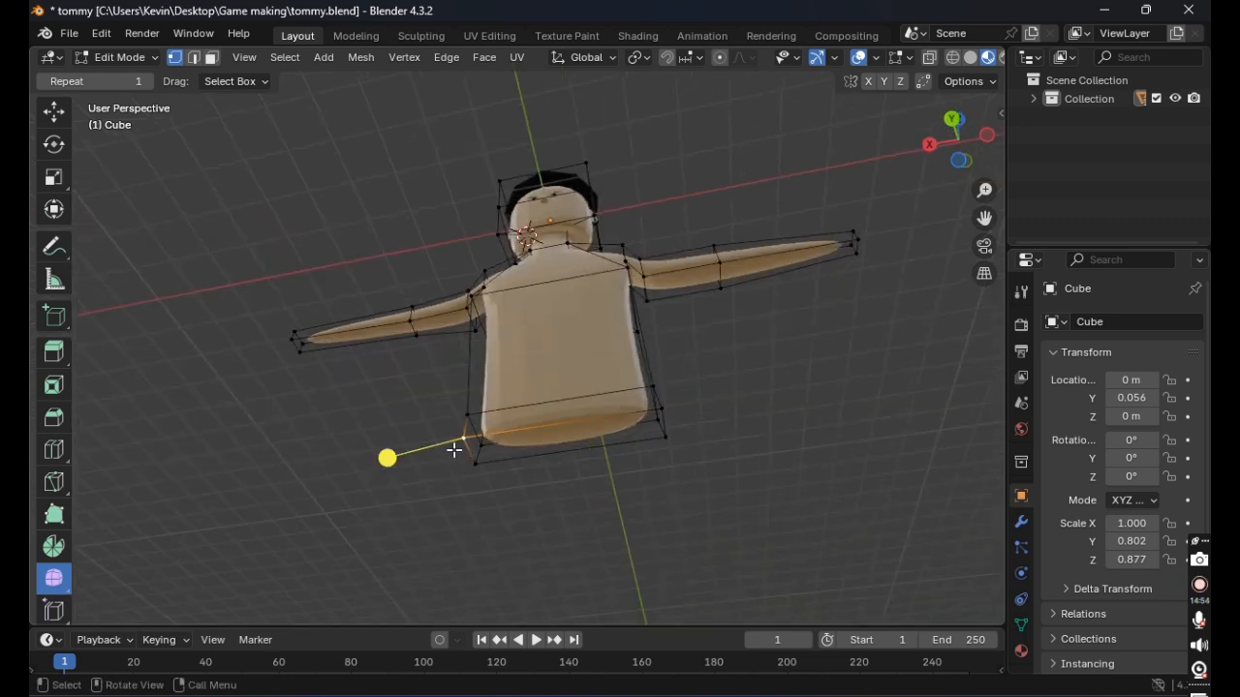
drag(388, 458, 461, 491)
middle_drag(461, 491, 501, 518)
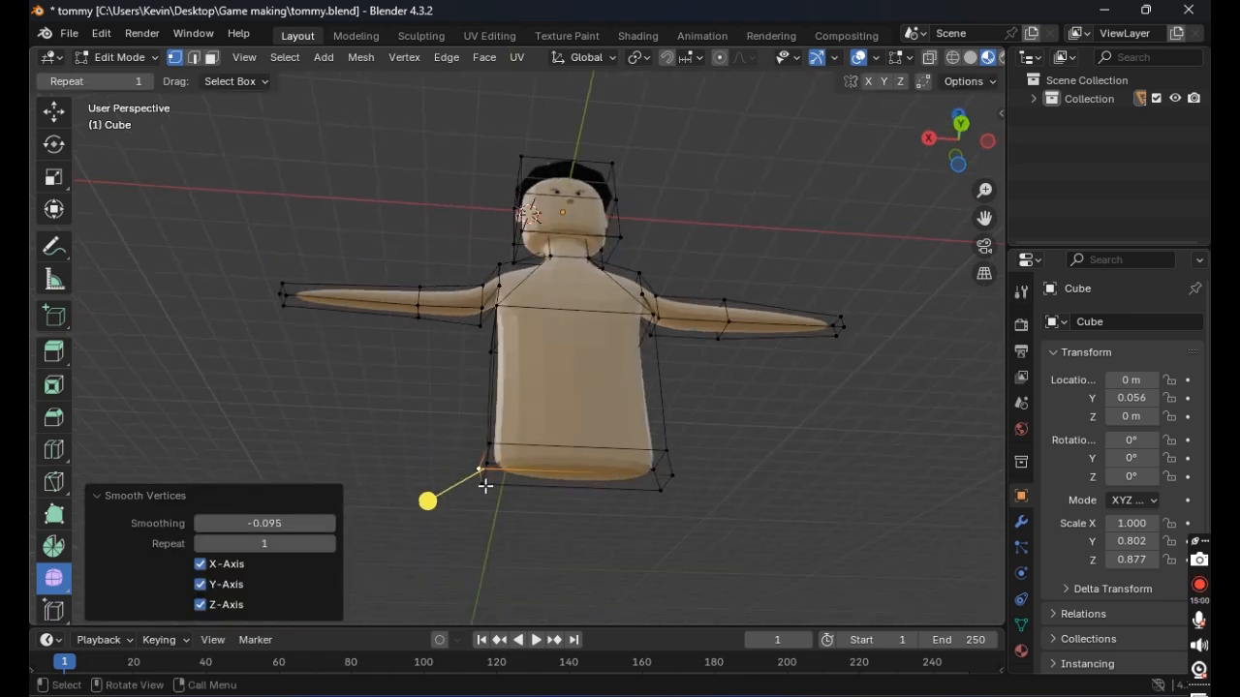
Step: Add the neighbouring bottom corner vertex to the selection, try smoothing both, and undo the smoothing changes
click(484, 484)
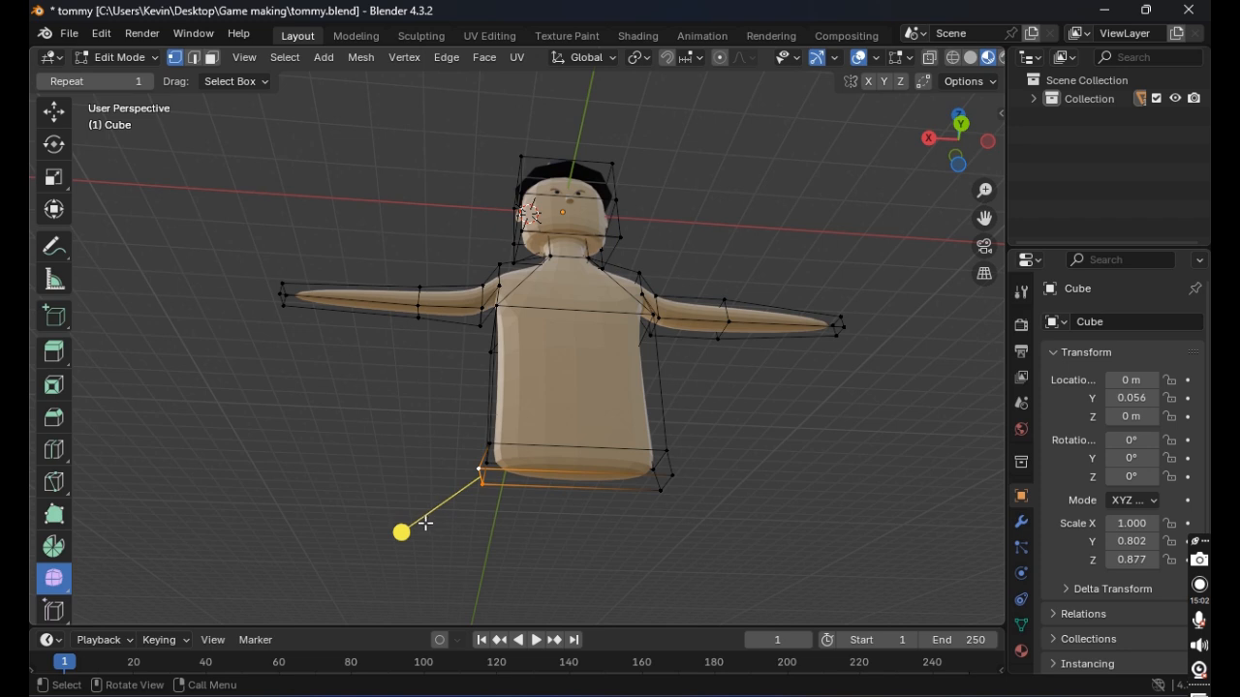
drag(426, 521, 381, 532)
key(ctrl+z)
key(ctrl+z)
key(ctrl+z)
key(ctrl+z)
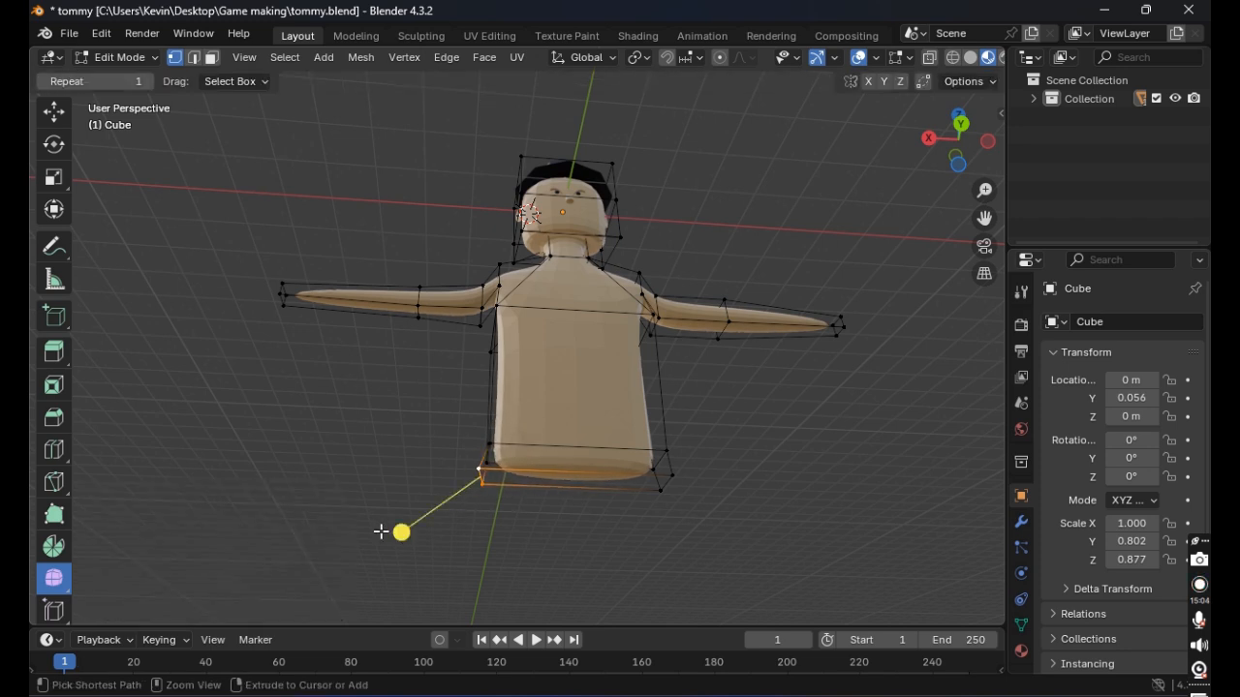
key(ctrl+z)
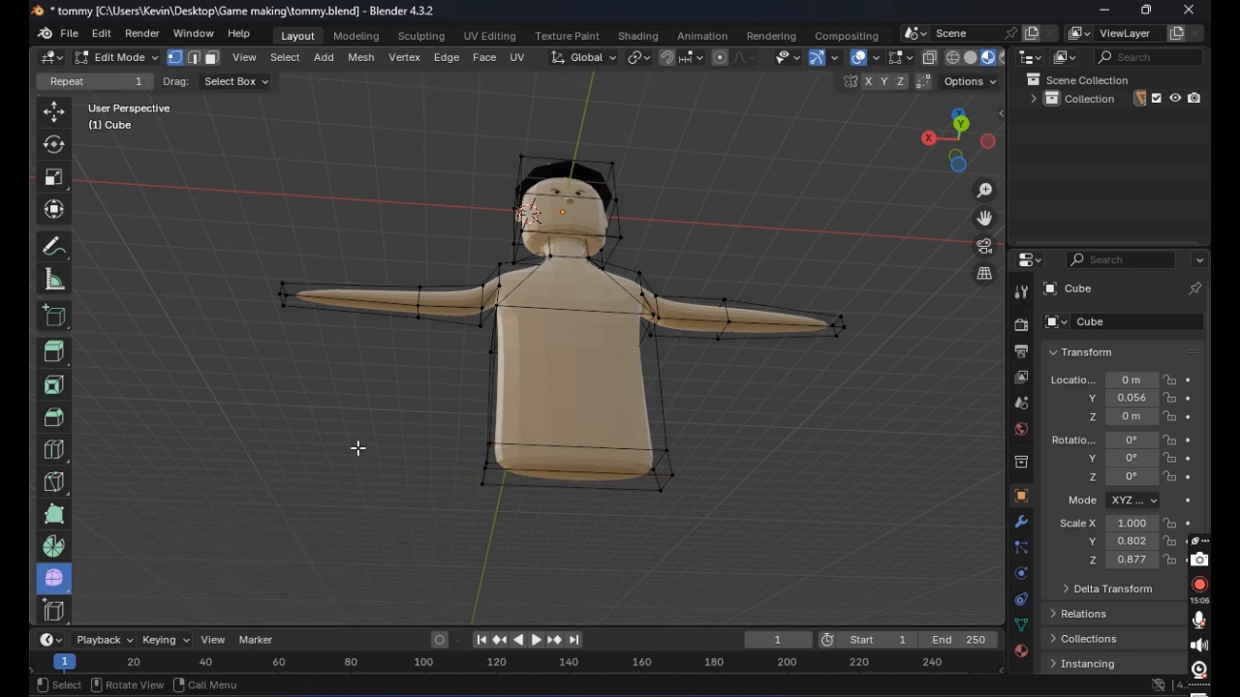
Step: Try the Edge Slide tool on the torso's four bottom corner vertices and undo the changes
scroll(68, 587, down, 1)
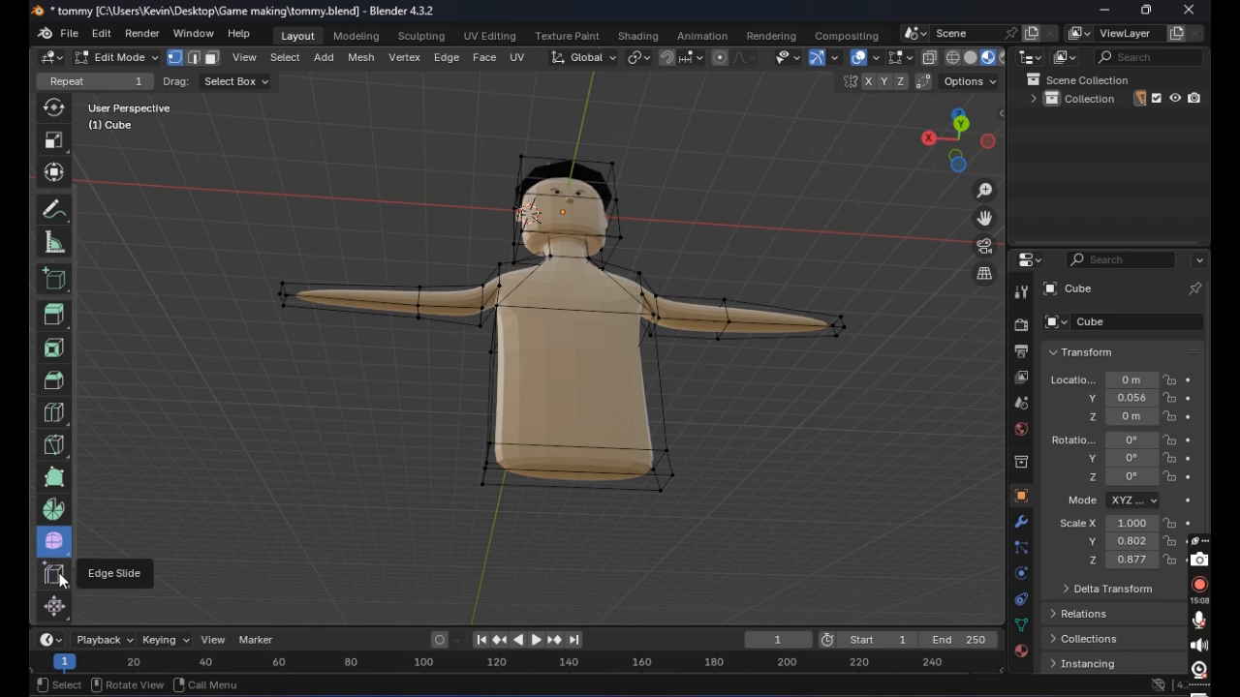
click(60, 579)
middle_drag(595, 461, 558, 337)
mouse_move(560, 341)
mouse_down()
mouse_move(565, 396)
mouse_move(567, 364)
mouse_up()
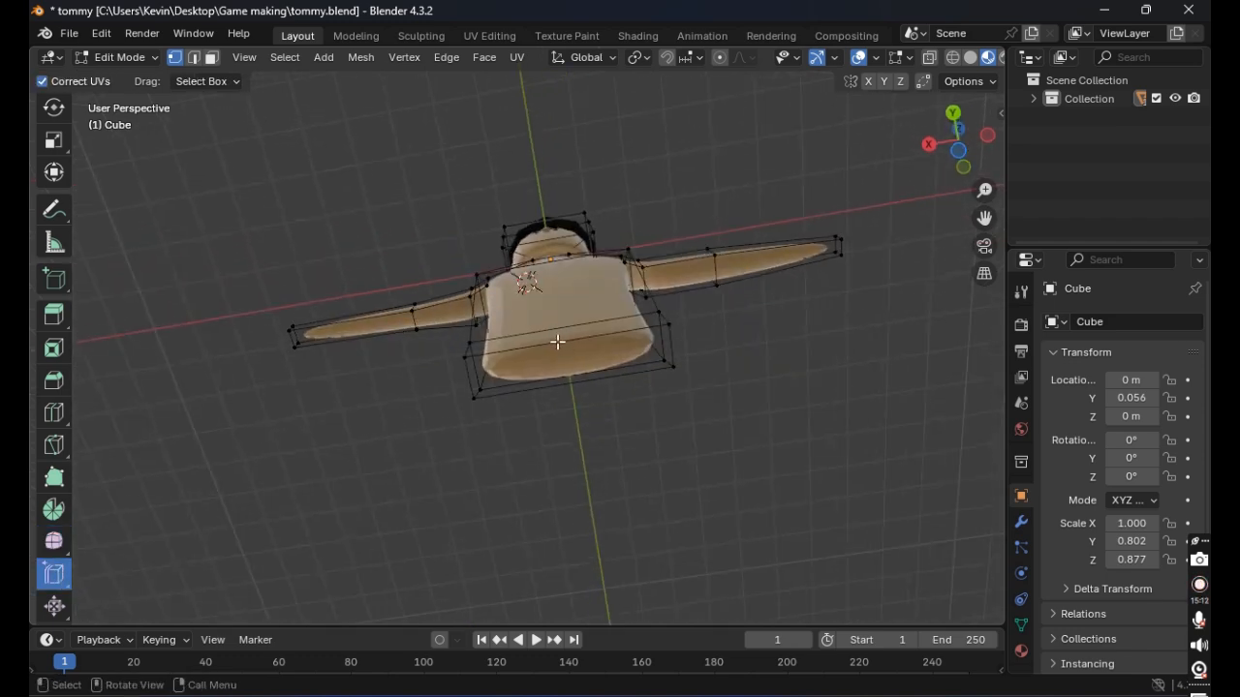
drag(466, 355, 508, 372)
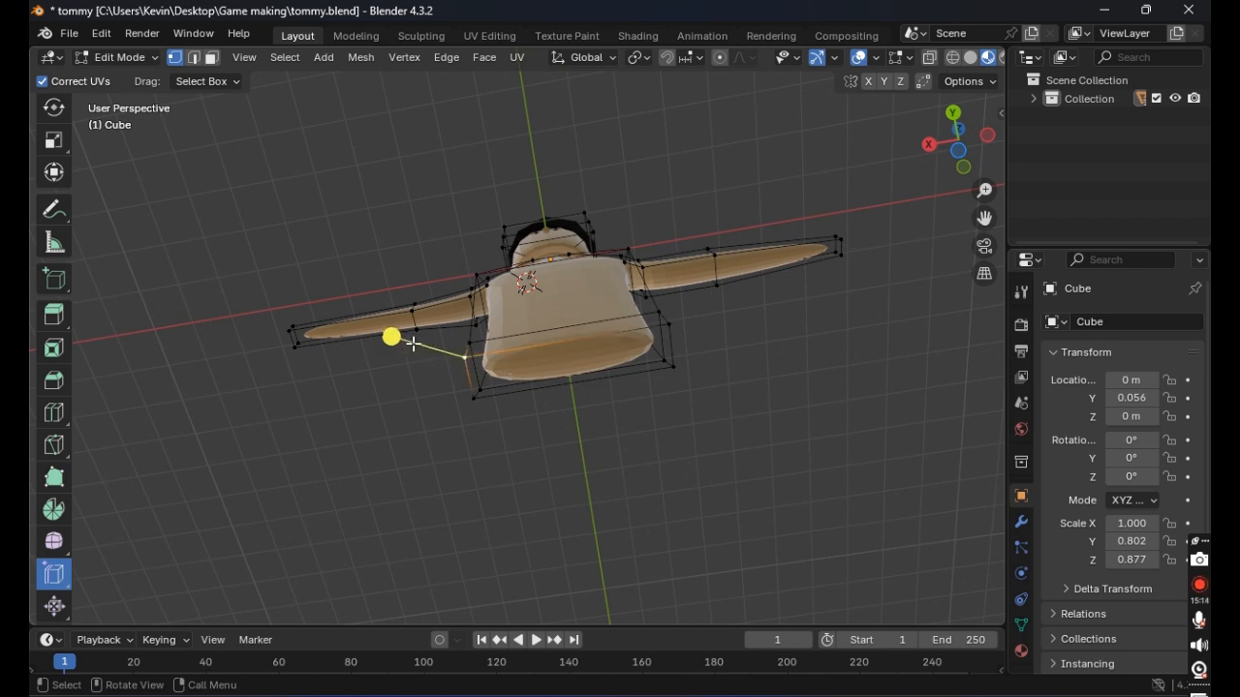
shift+click(479, 395)
shift+click(664, 326)
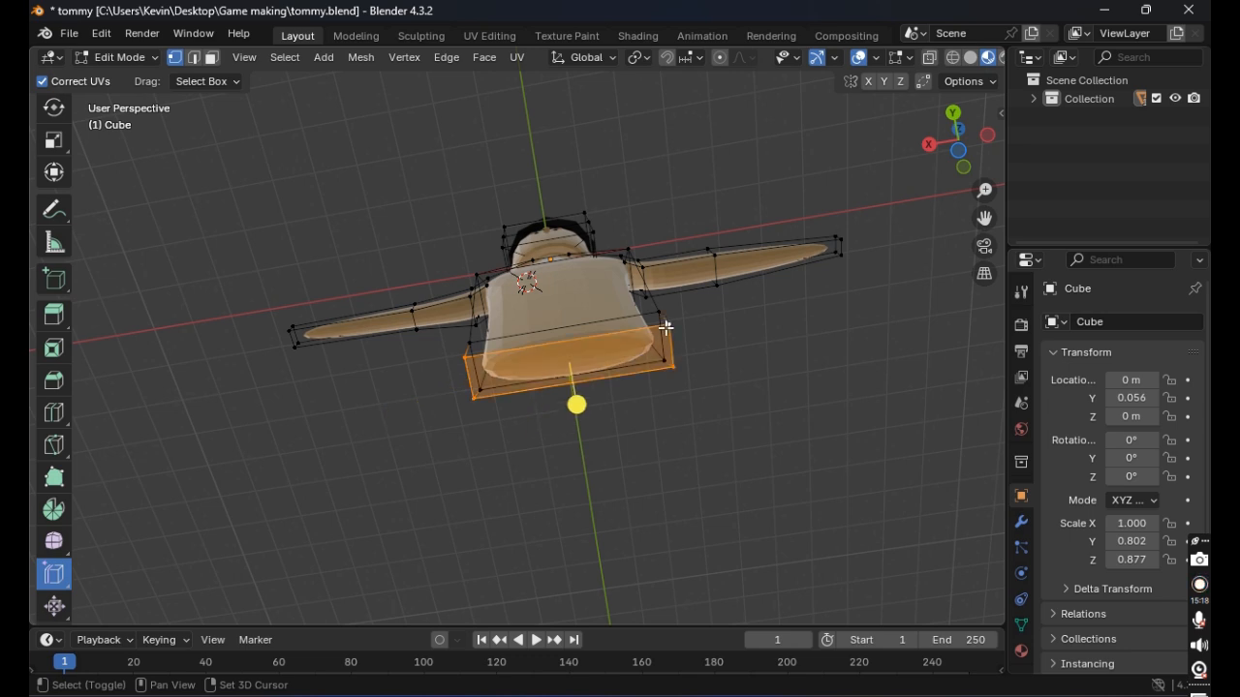
drag(575, 404, 573, 431)
drag(589, 481, 438, 562)
drag(484, 442, 544, 446)
key(ctrl+z)
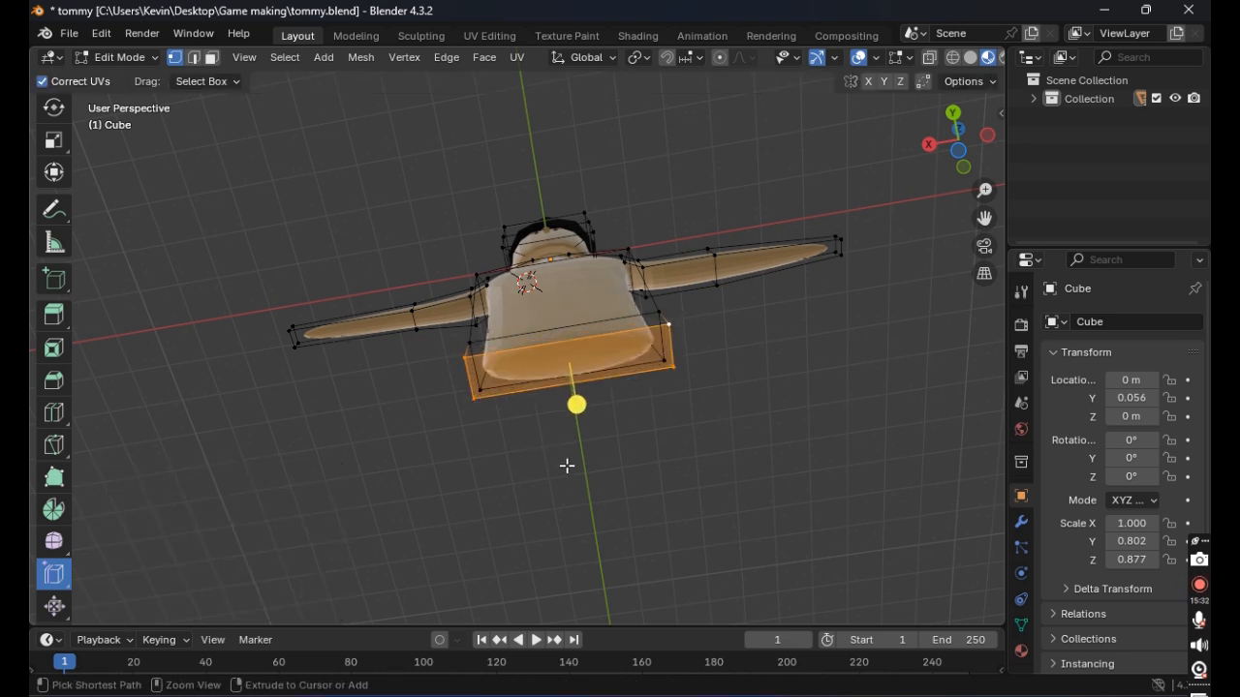
Step: Try the Shear tool on the two bottom corner vertices at one side of the torso with an offset of 0.269
click(469, 483)
click(60, 607)
scroll(66, 612, down, 1)
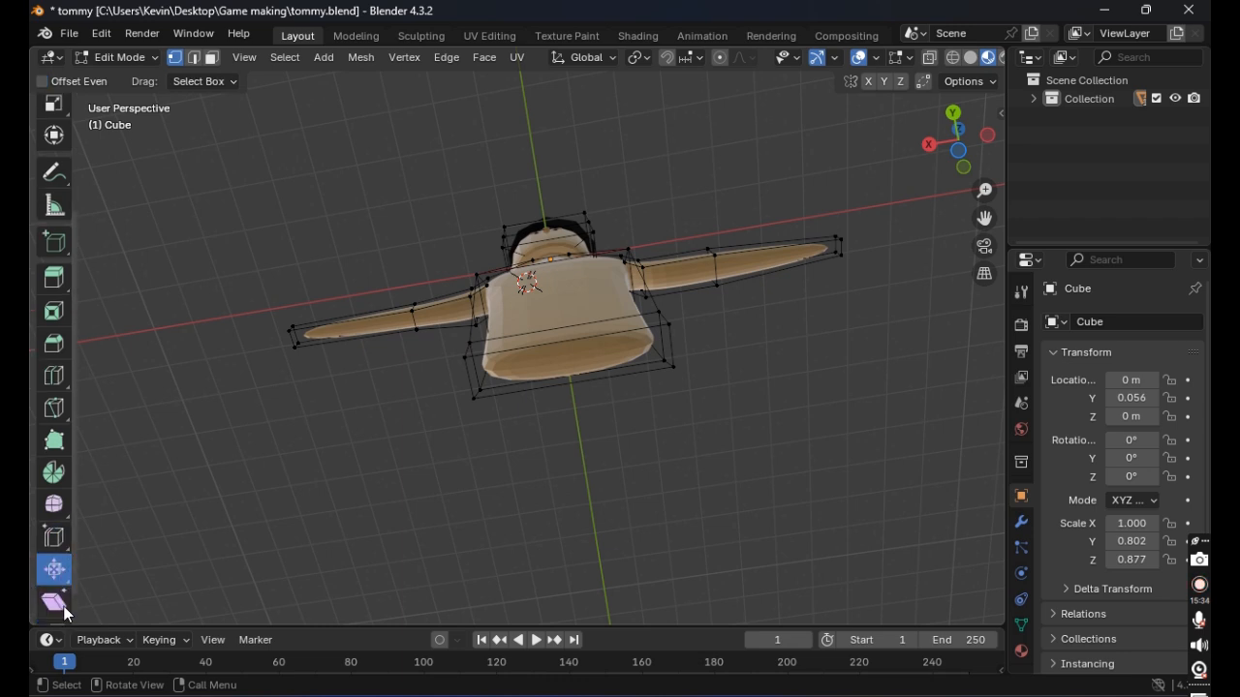
click(66, 613)
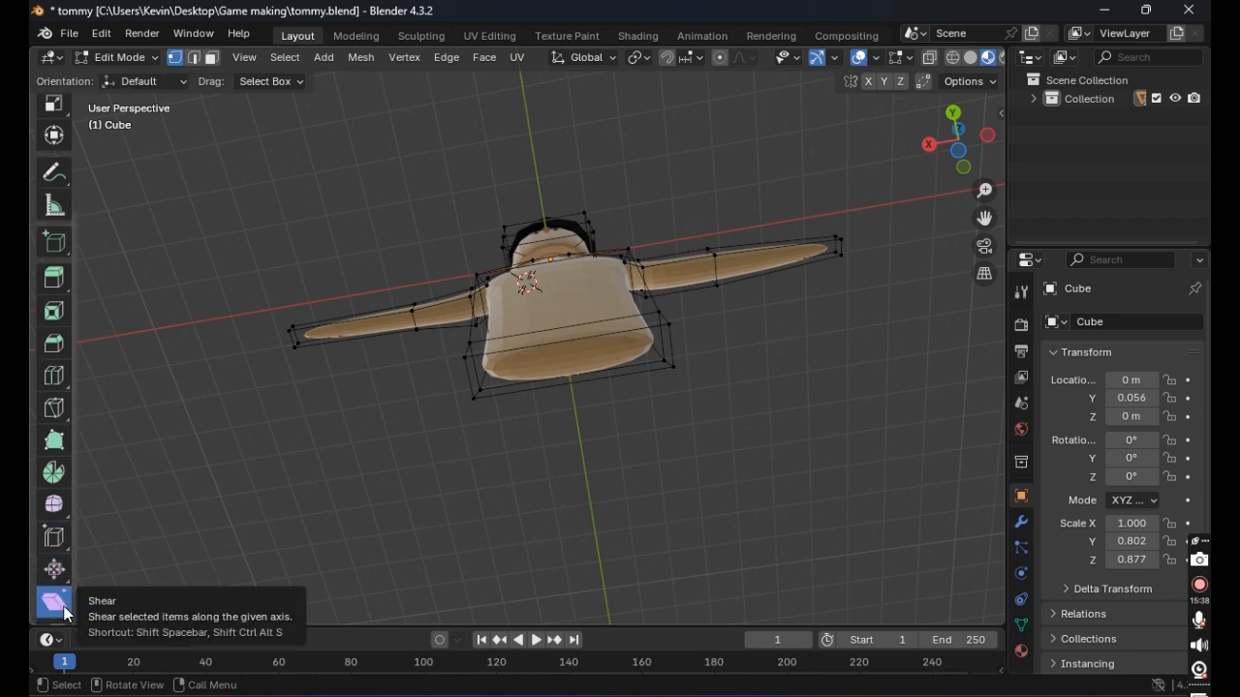
shift+click(469, 402)
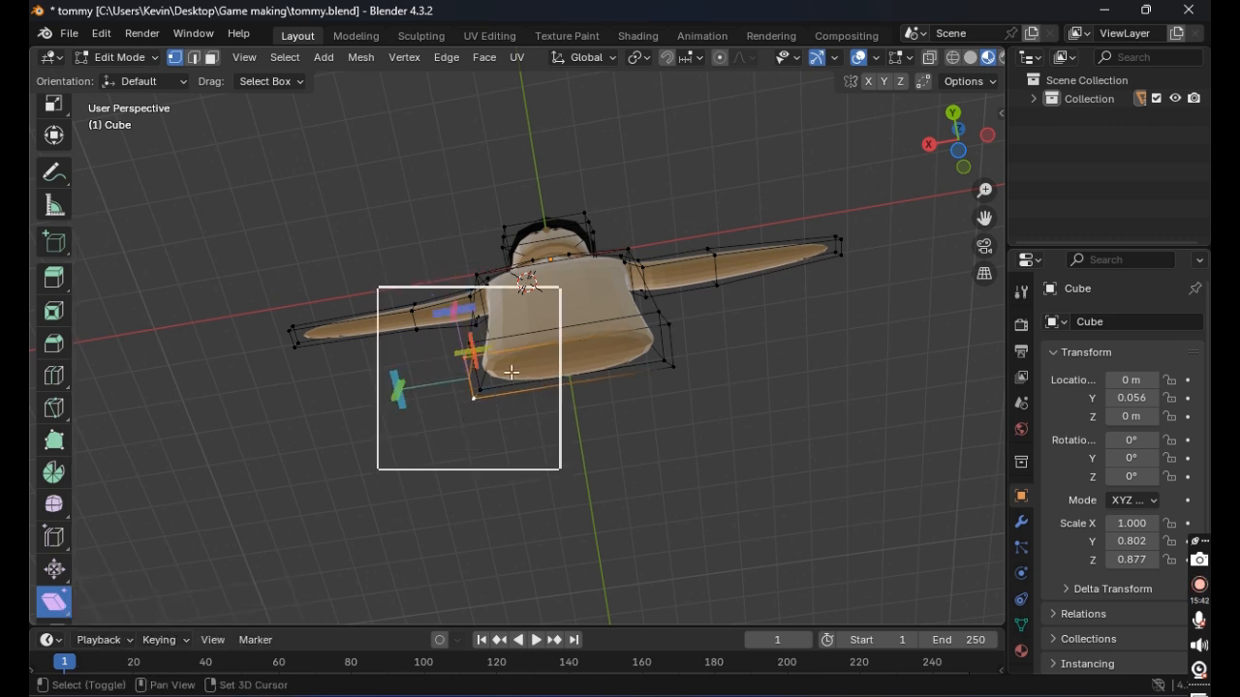
drag(399, 394, 406, 411)
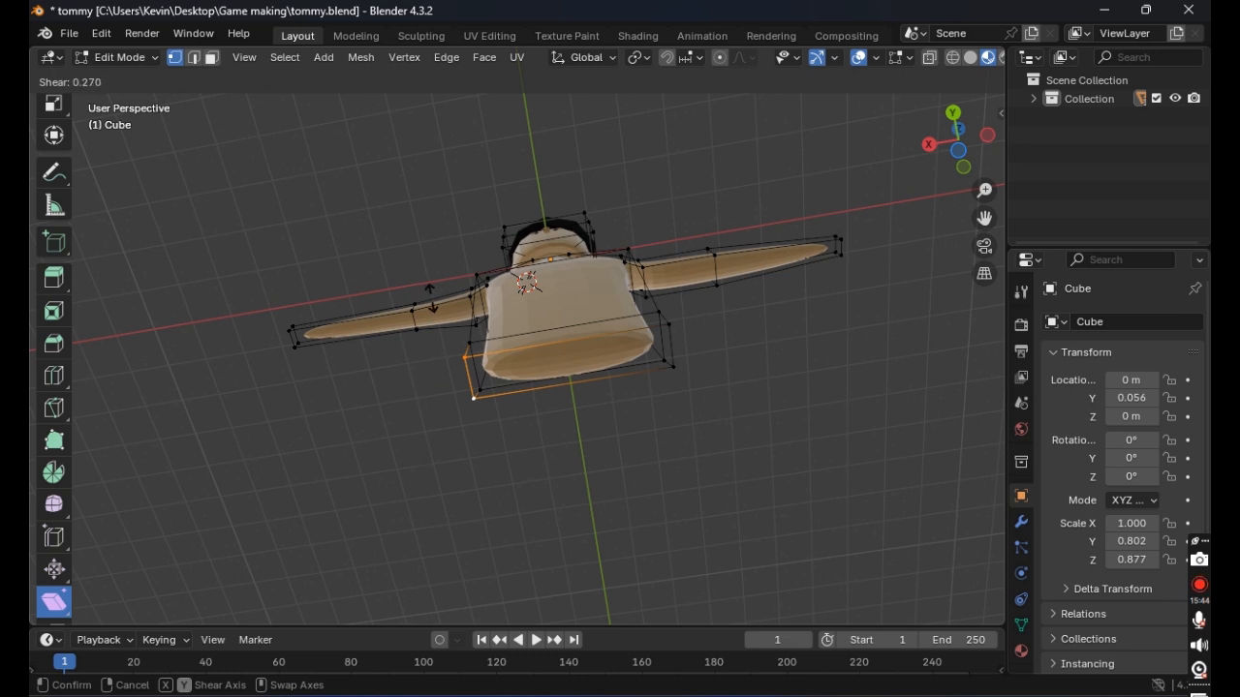
drag(432, 298, 432, 299)
drag(397, 393, 353, 447)
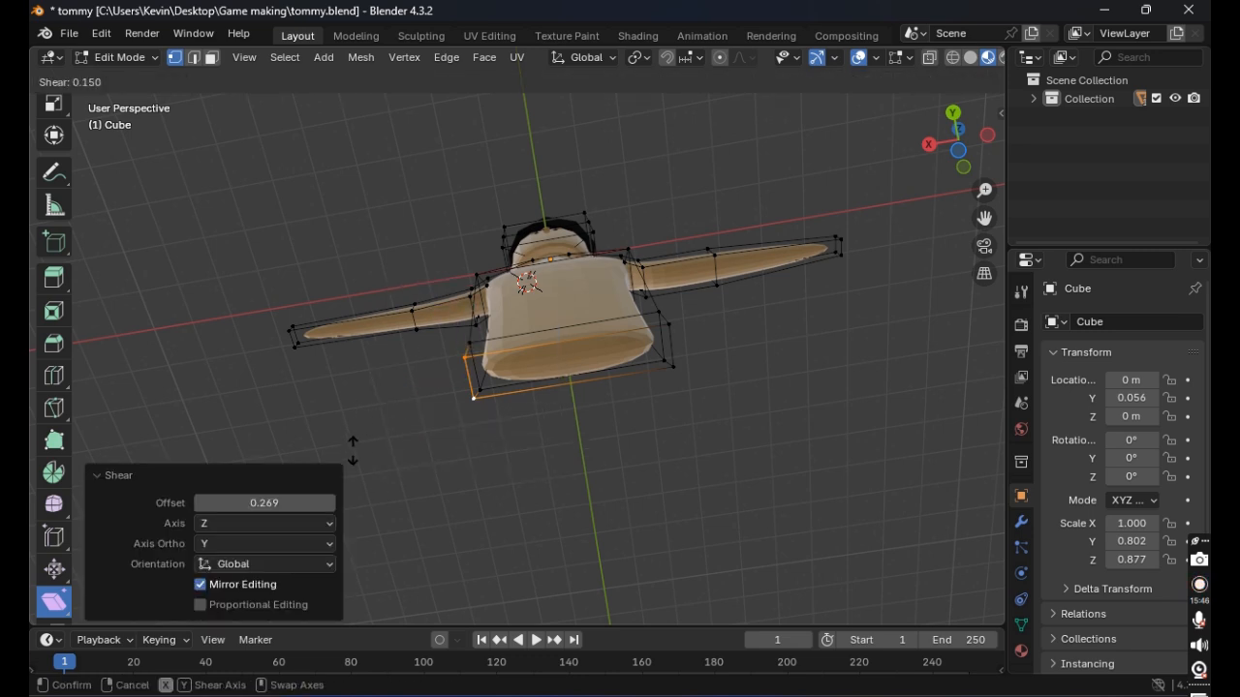
drag(382, 398, 383, 385)
Step: Add the opposite bottom corner vertices to the selection, try shearing the torso's bottom, and undo the changes
shift+click(654, 330)
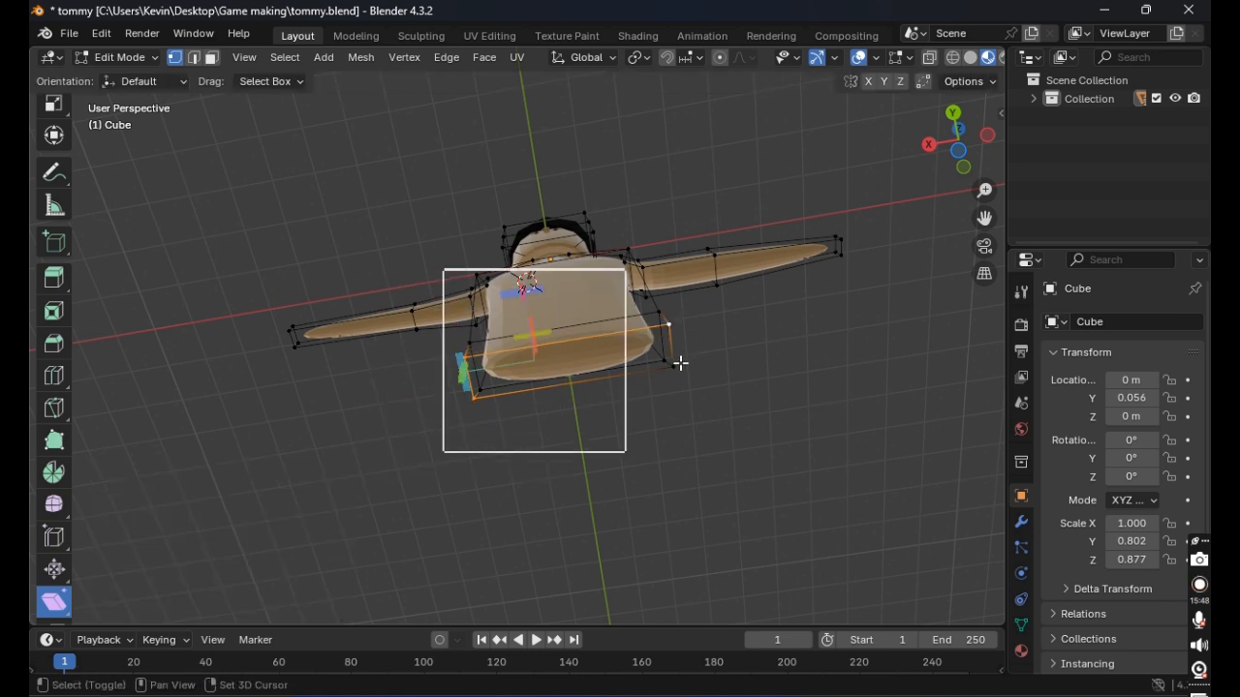
drag(565, 332, 581, 417)
drag(567, 290, 834, 326)
click(847, 470)
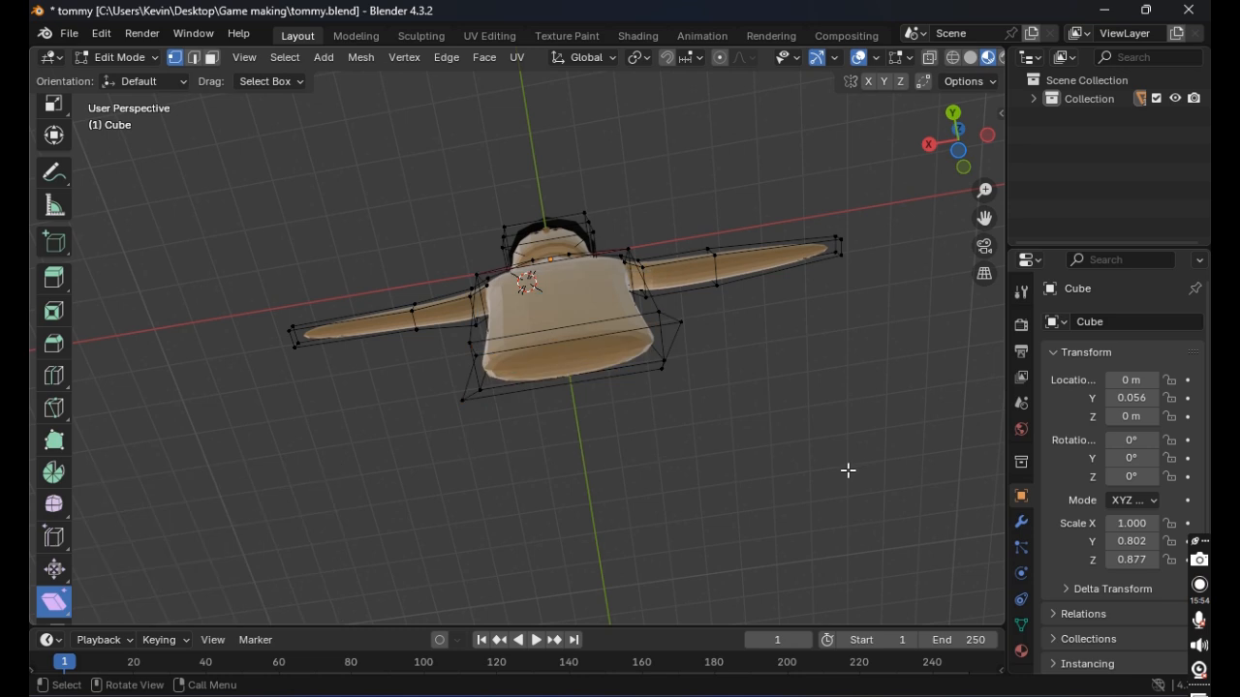
key(ctrl+z)
key(ctrl+z)
Step: Try the Rip Region tool on the torso's bottom face and clear the selection
scroll(54, 572, down, 1)
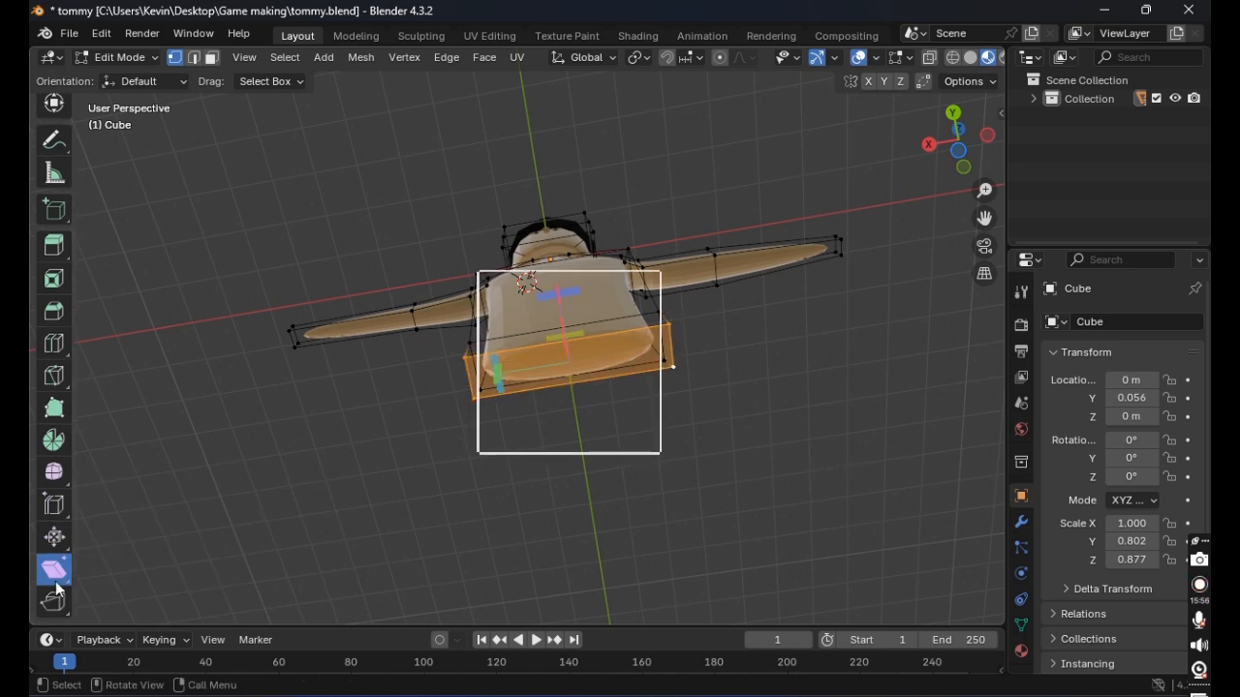
click(54, 601)
click(567, 363)
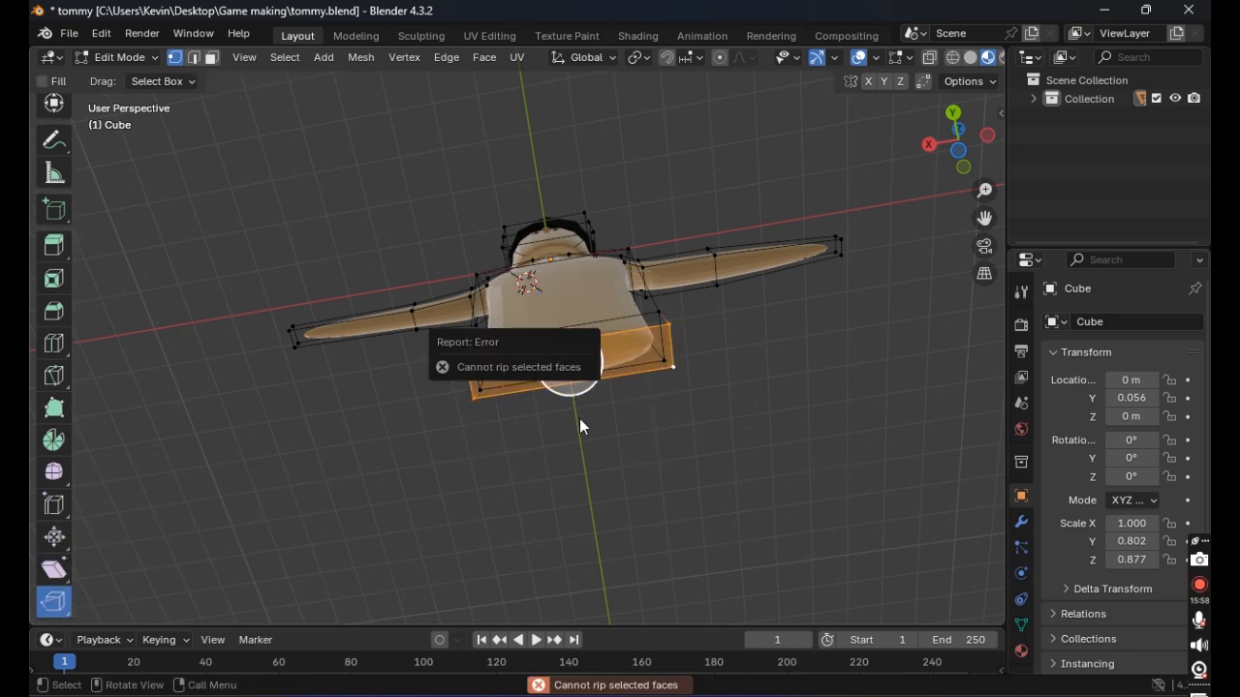
click(585, 376)
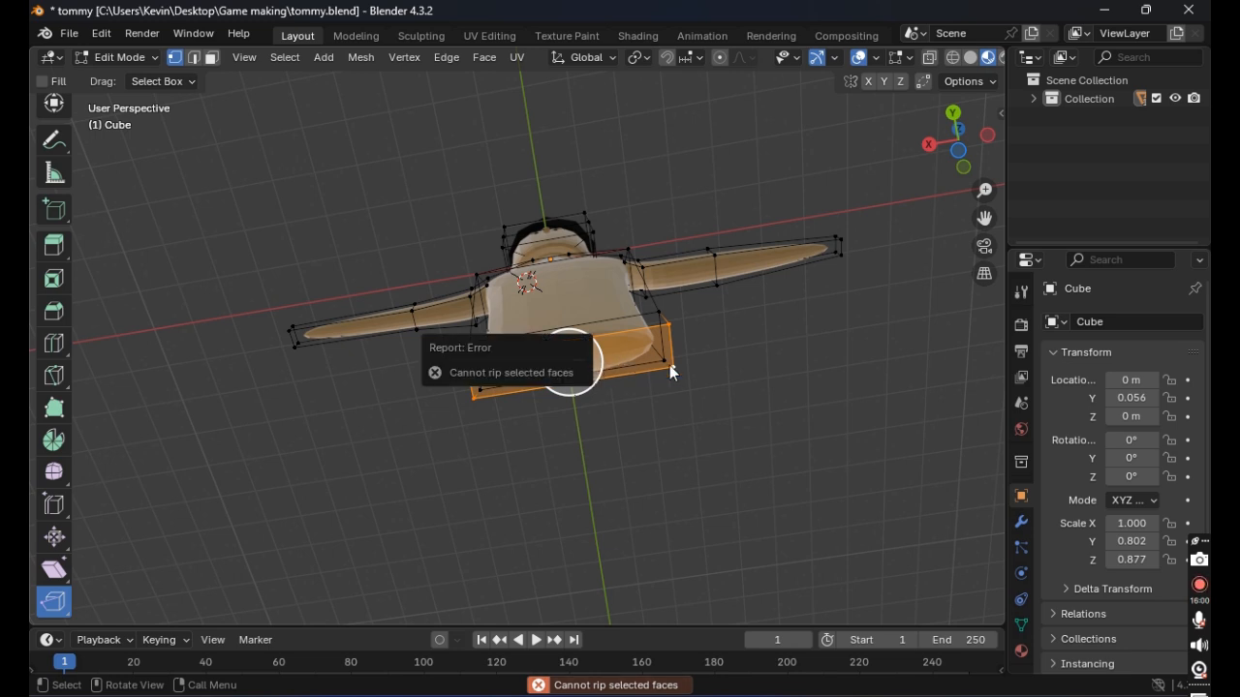
click(761, 370)
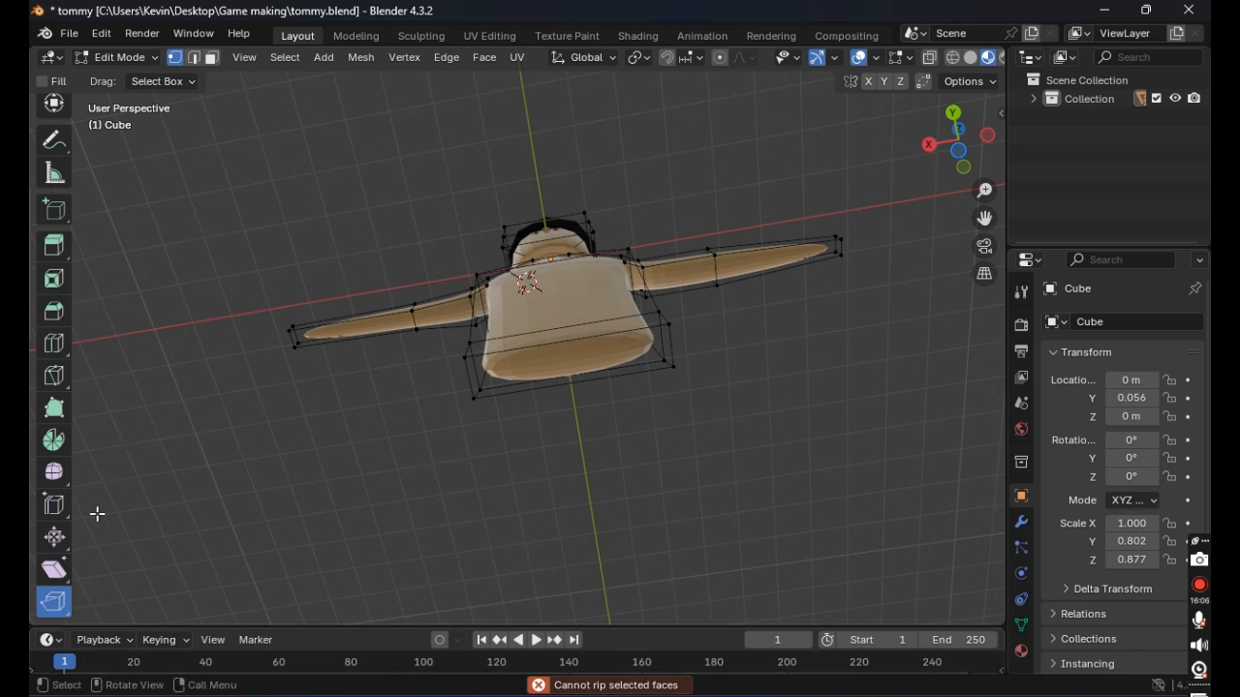
Step: Try the Add Cube tool by placing a 2 m cube at the torso's bottom, and undo the addition
scroll(55, 446, up, 2)
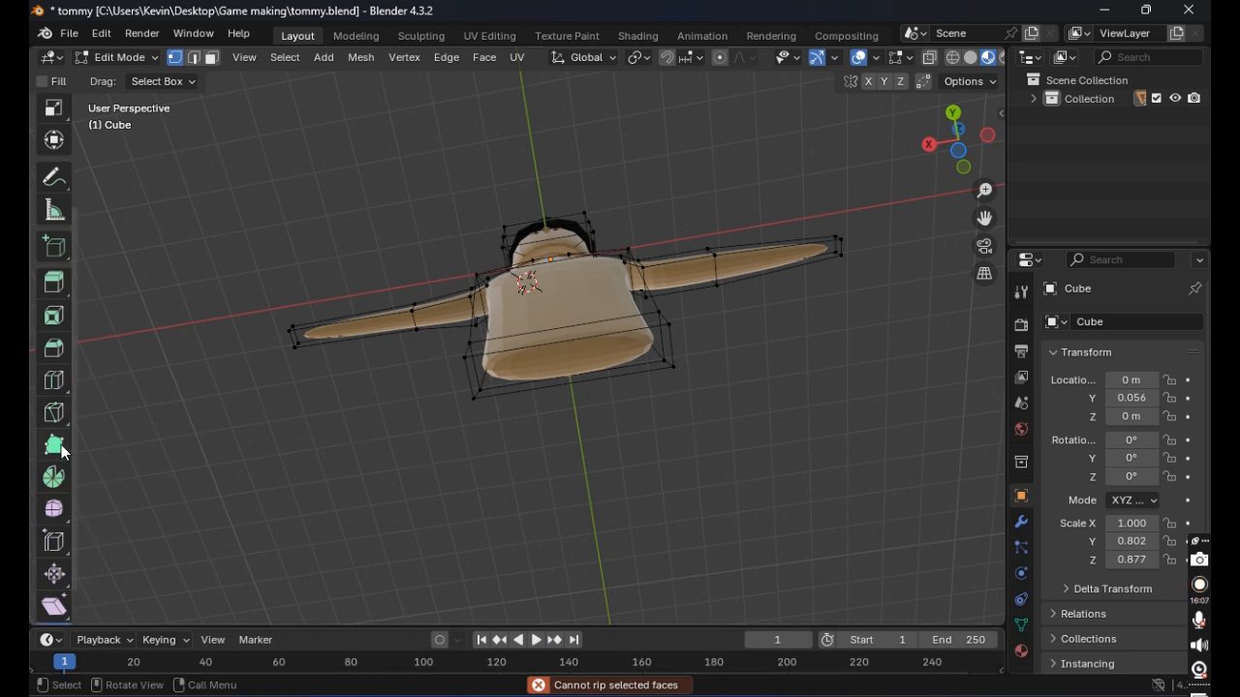
click(55, 250)
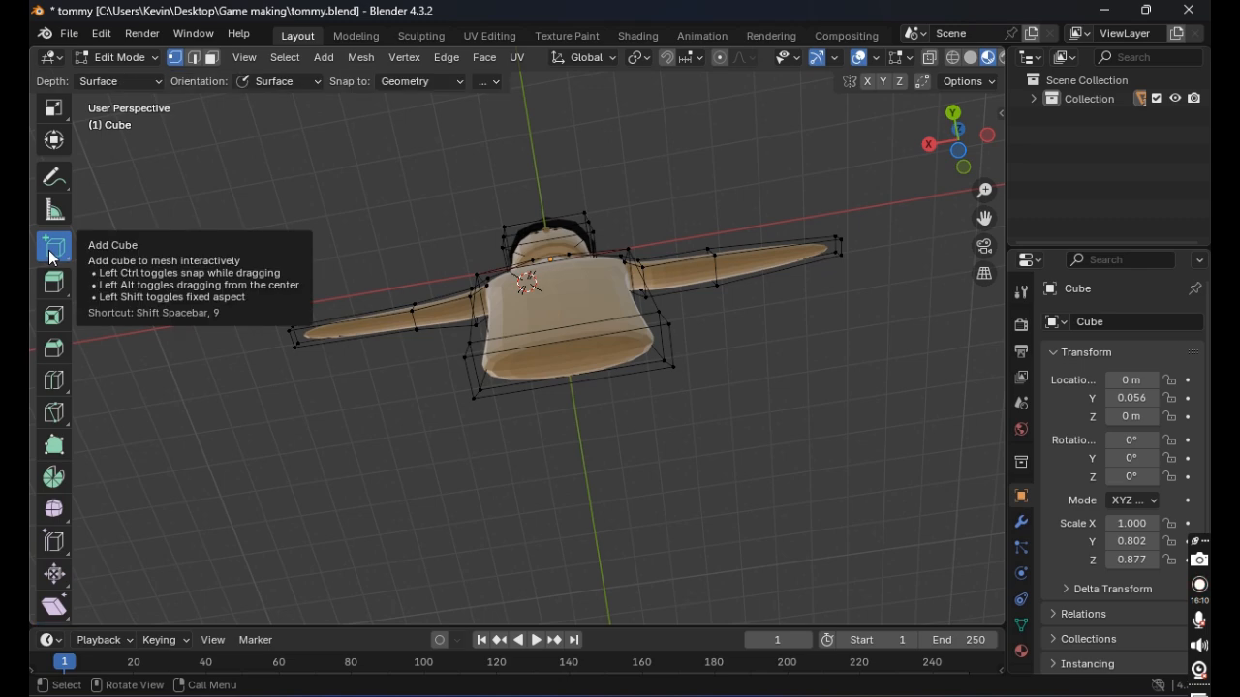
middle_drag(291, 207, 494, 351)
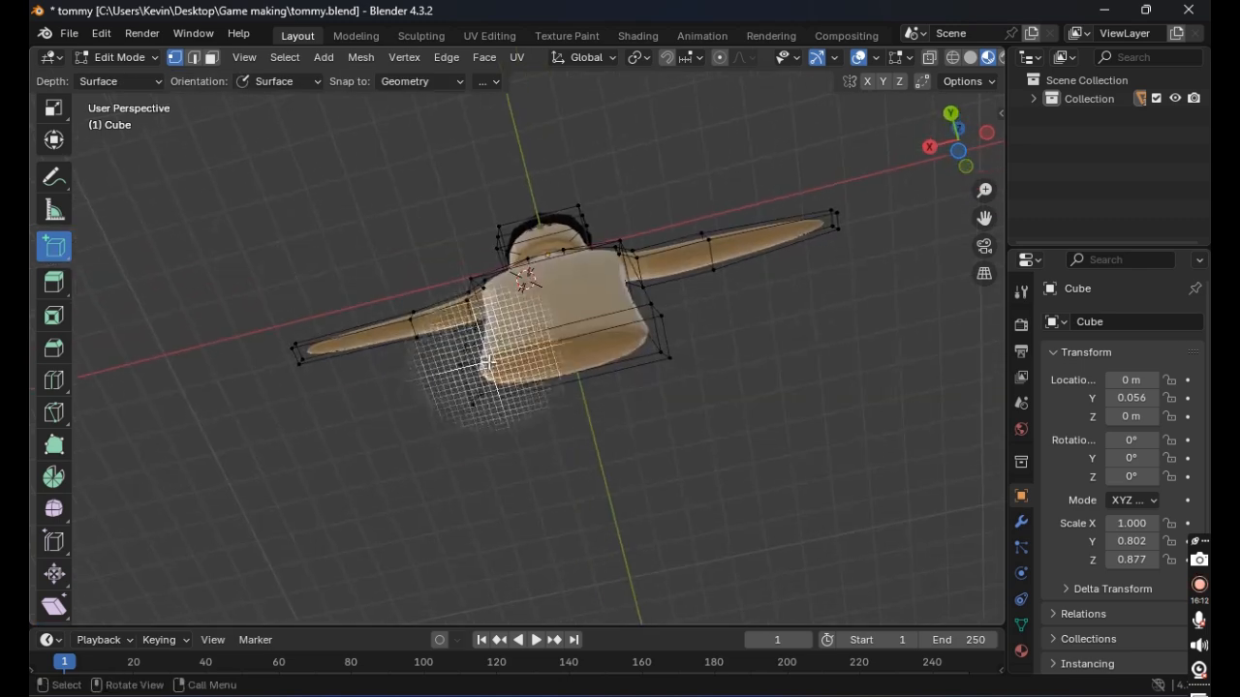
drag(498, 385, 710, 470)
click(766, 367)
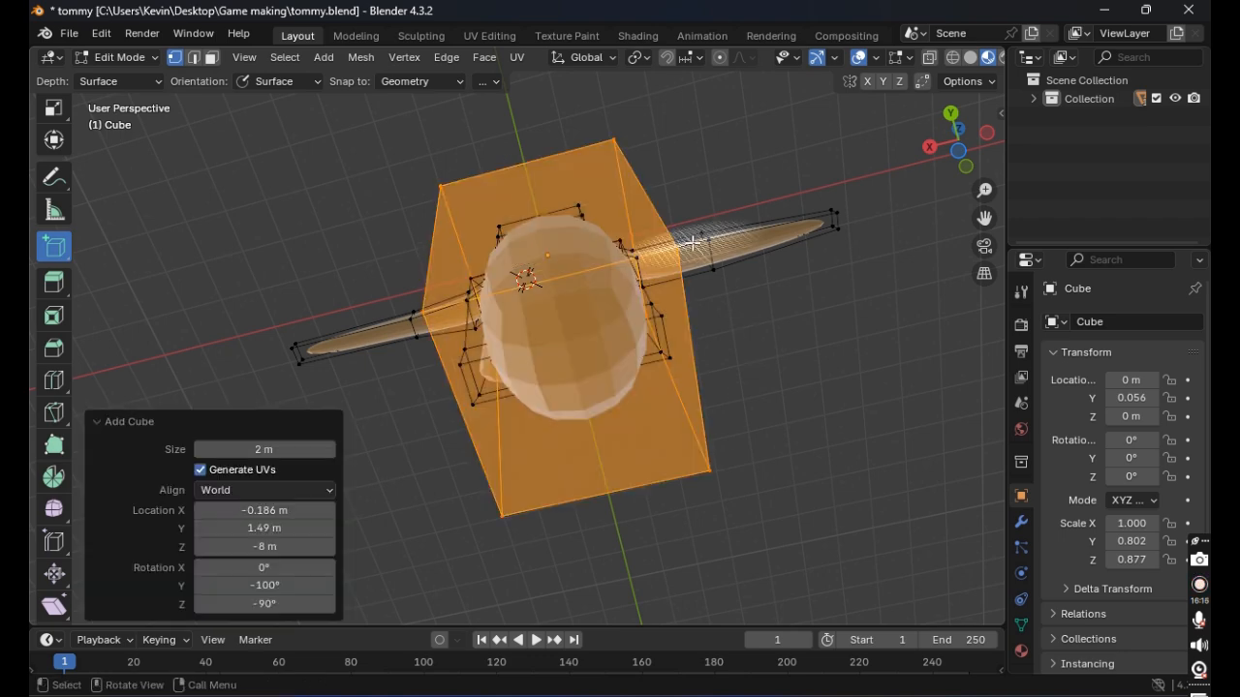
middle_drag(752, 210, 730, 296)
key(x)
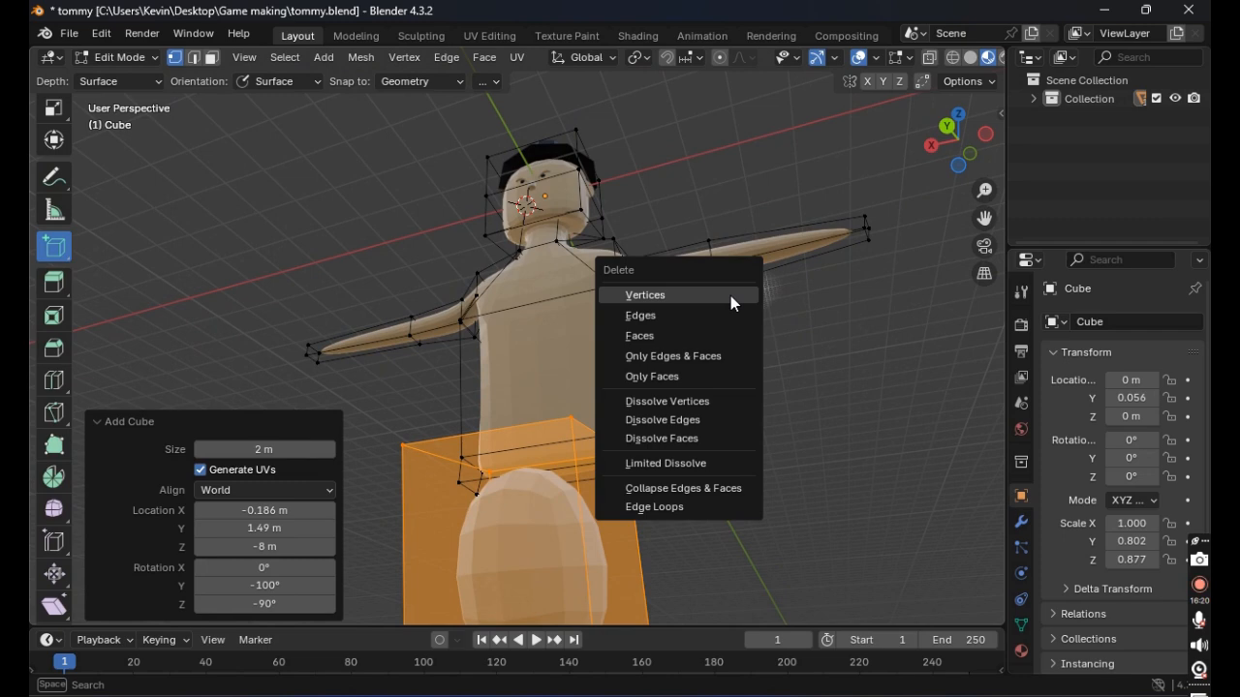
click(861, 449)
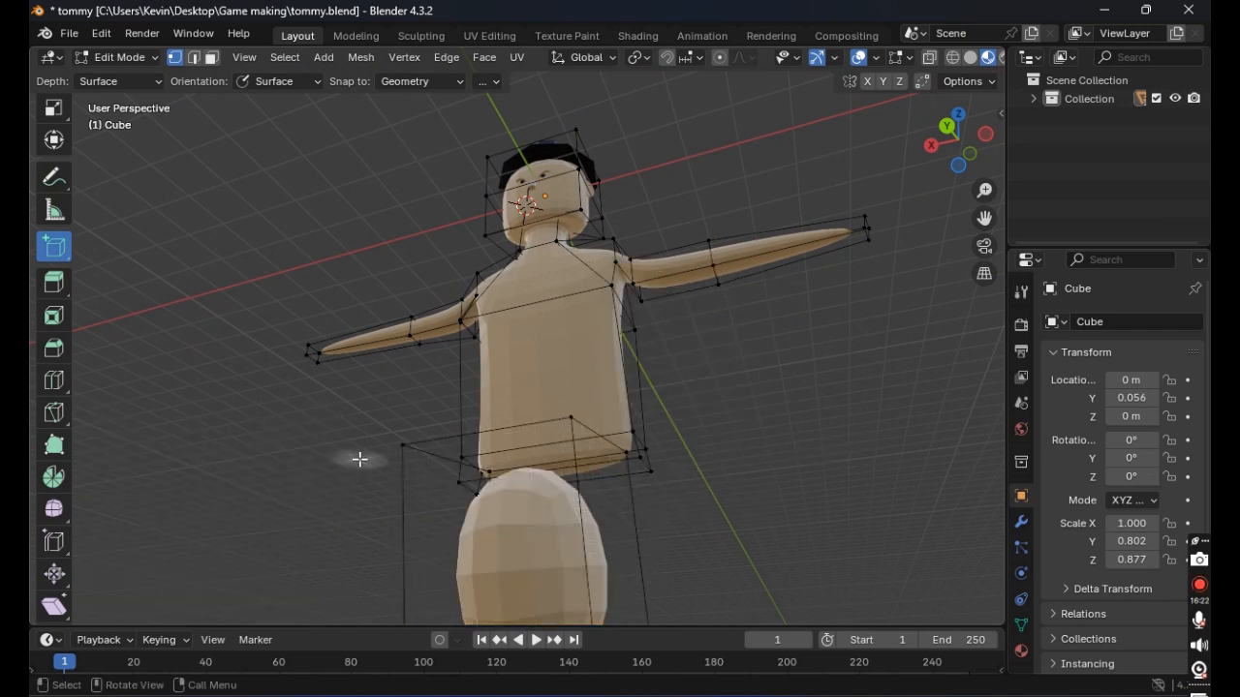
key(ctrl+z)
key(ctrl+z)
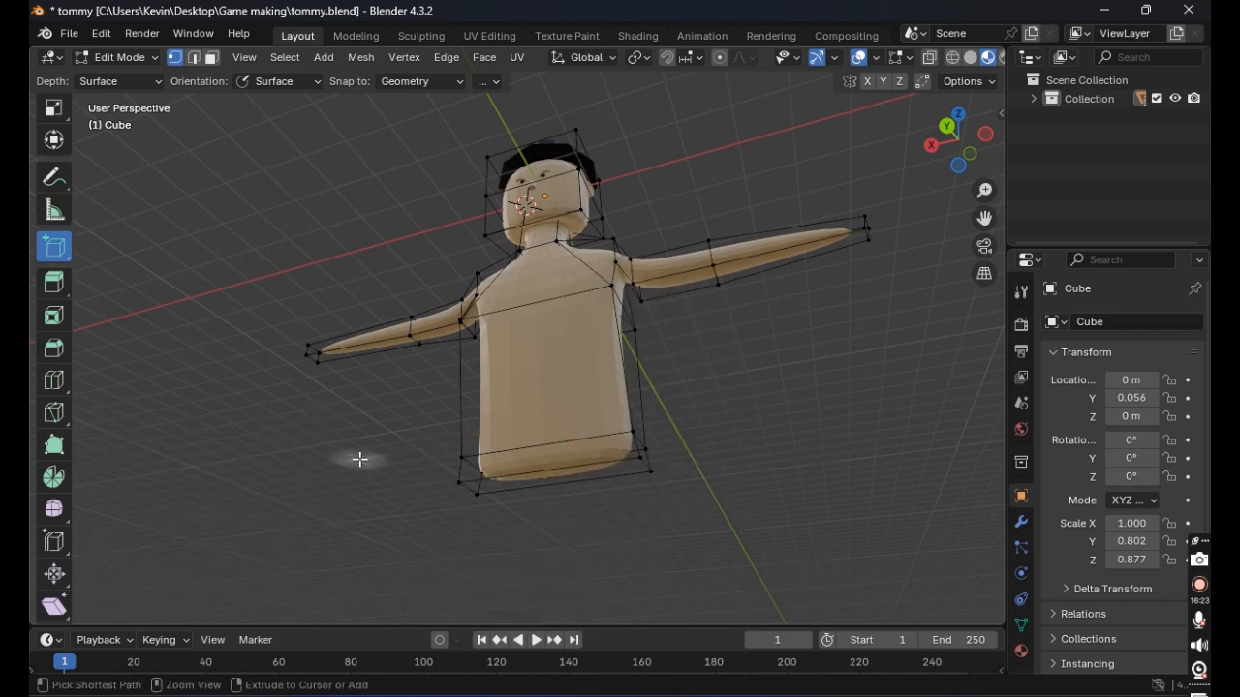
Step: Measure a distance across the lower torso with the Measure tool and view the character from the front
click(48, 213)
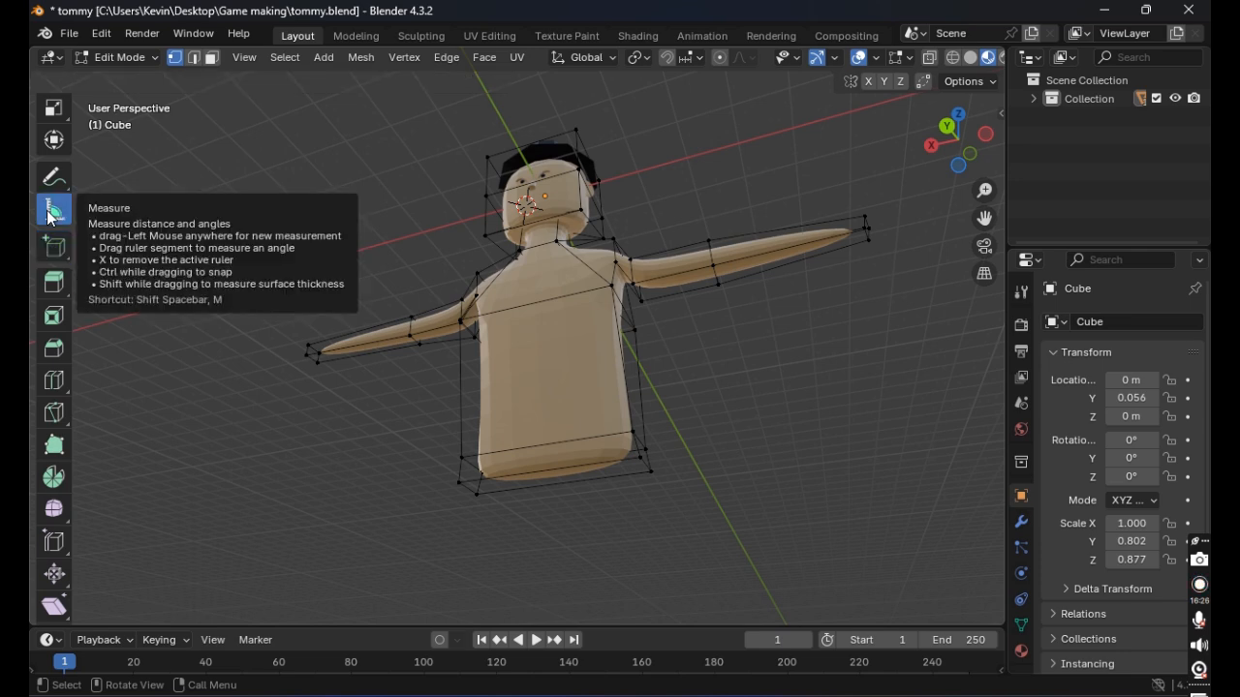
drag(466, 434, 632, 415)
middle_drag(747, 416, 791, 513)
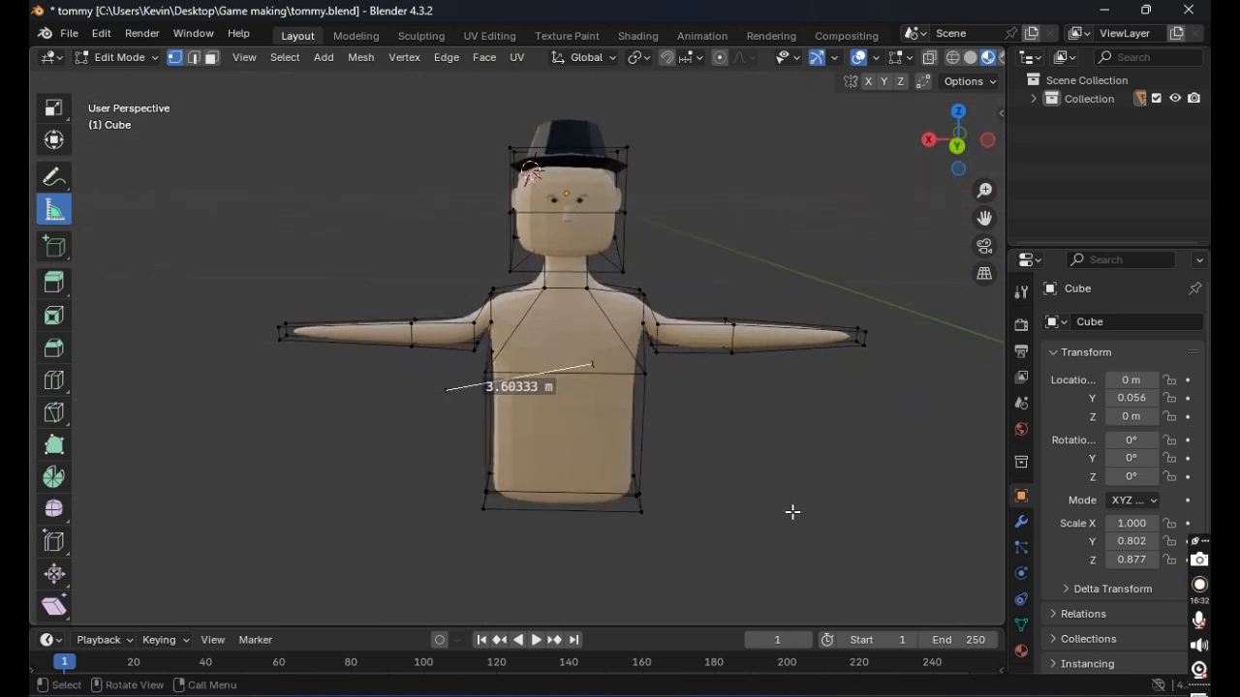
Step: Try selecting both chest corner vertices with the Measure tool active, and undo the selection changes
scroll(775, 505, up, 4)
click(444, 447)
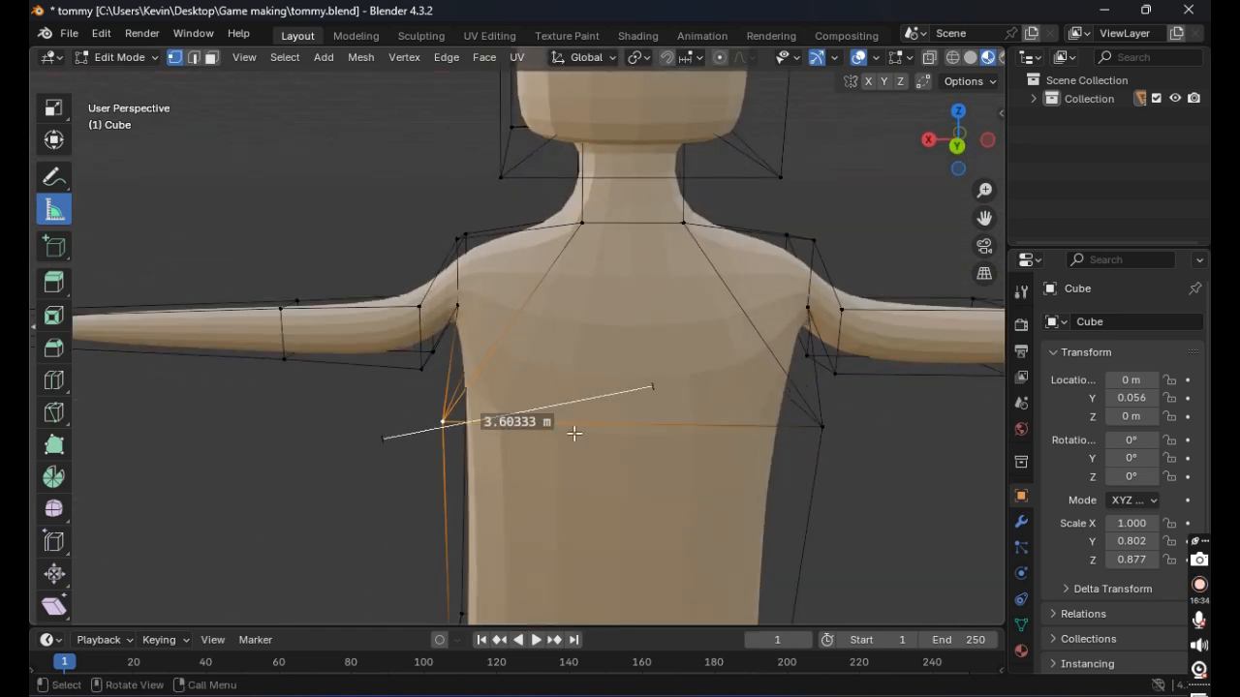
click(824, 426)
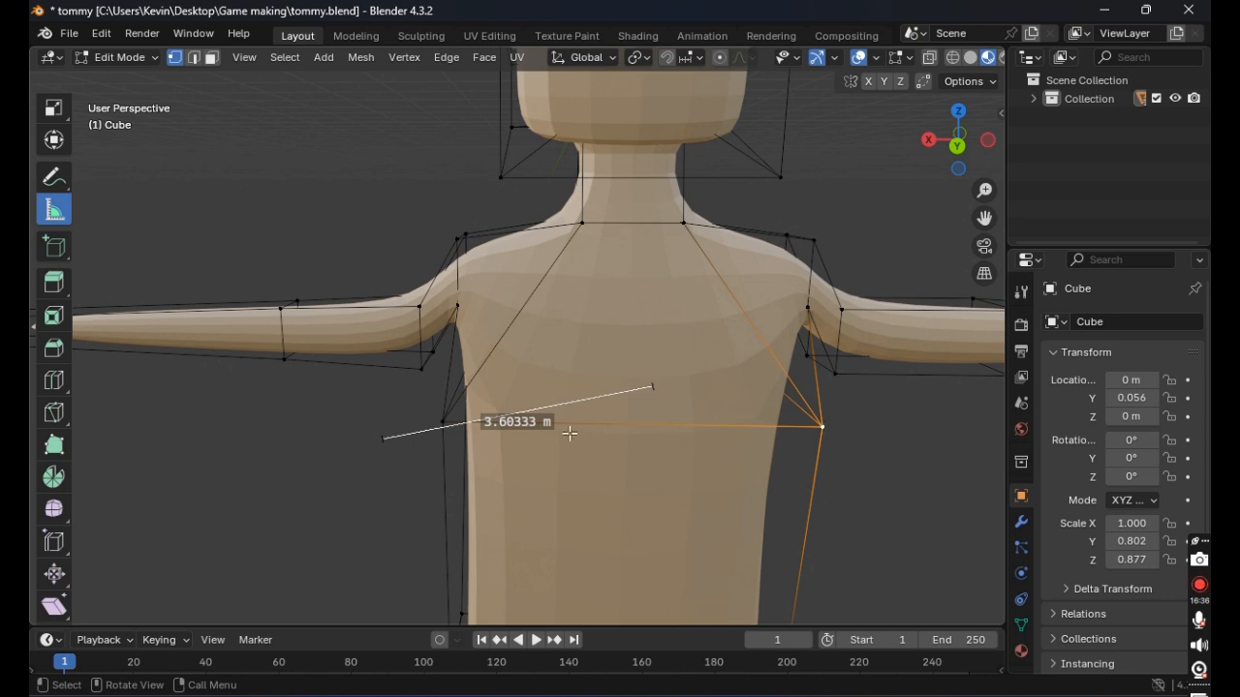
shift+click(446, 426)
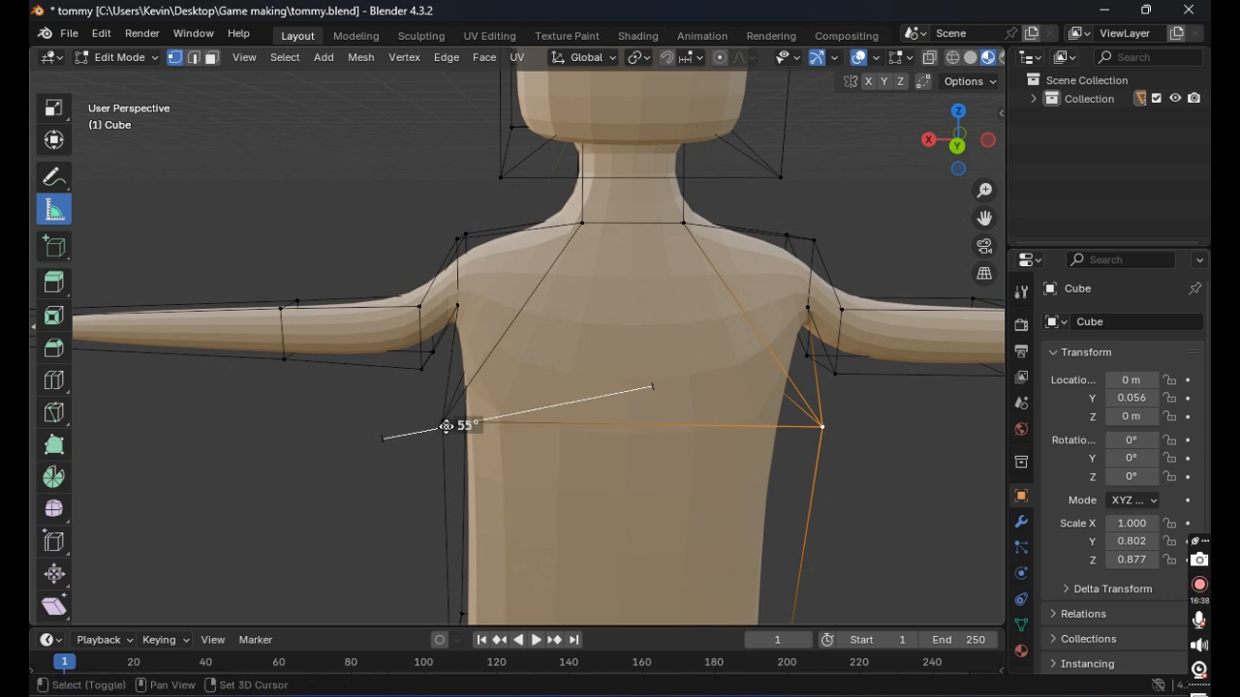
click(877, 434)
key(ctrl+z)
key(ctrl+z)
key(ctrl+z)
key(ctrl+z)
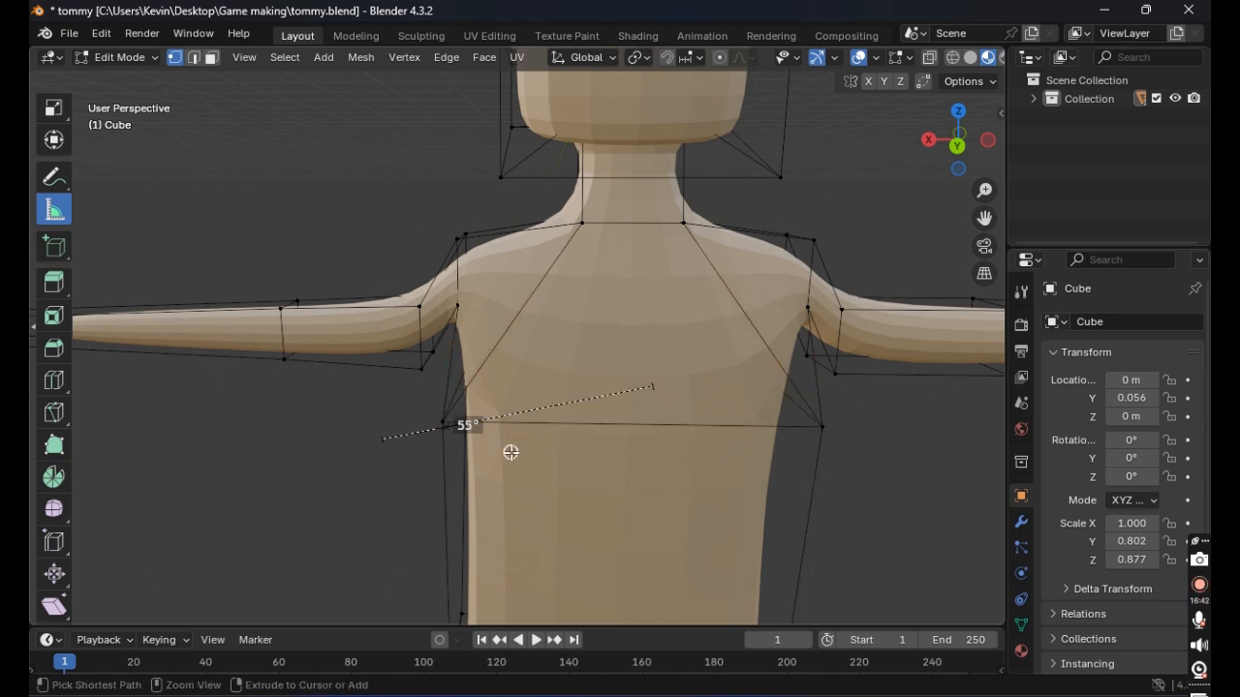
Step: Try a freehand looping annotation above the shoulder and undo the stroke
click(54, 176)
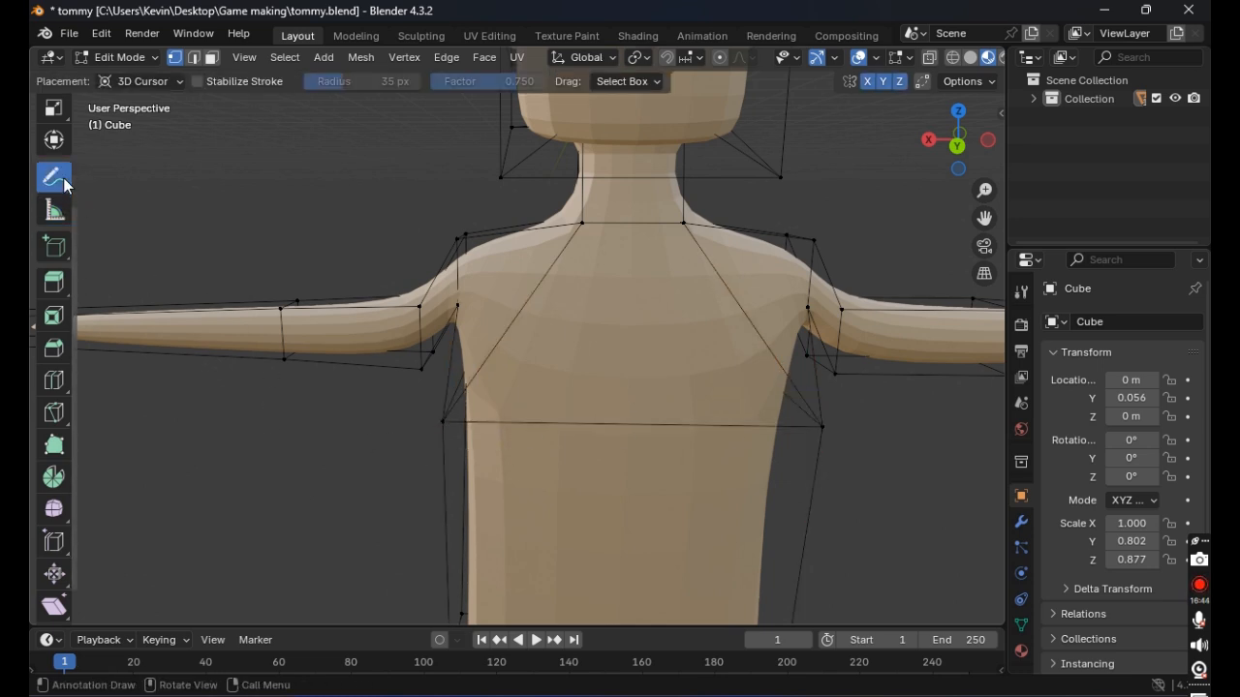
mouse_move(283, 210)
mouse_down()
mouse_move(354, 200)
mouse_move(438, 253)
mouse_up()
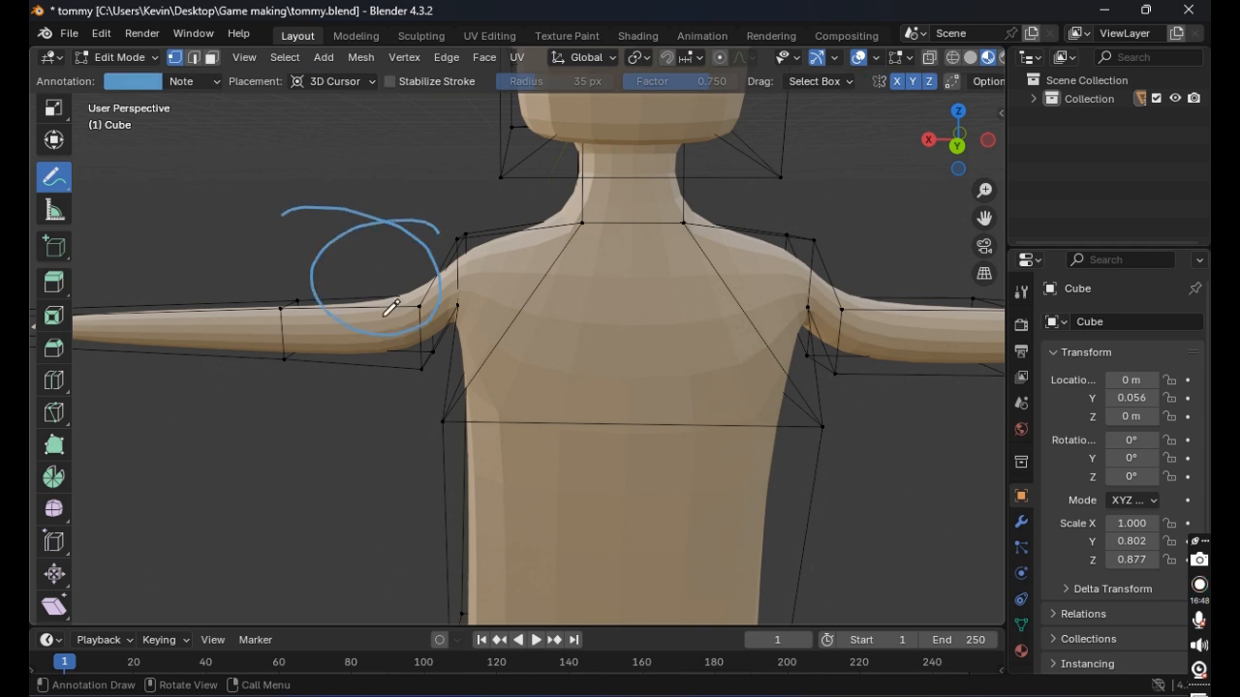
key(ctrl+z)
Step: Bevel the edges of the torso's bottom face with a width of about 1.3 m and 1 segment
click(54, 140)
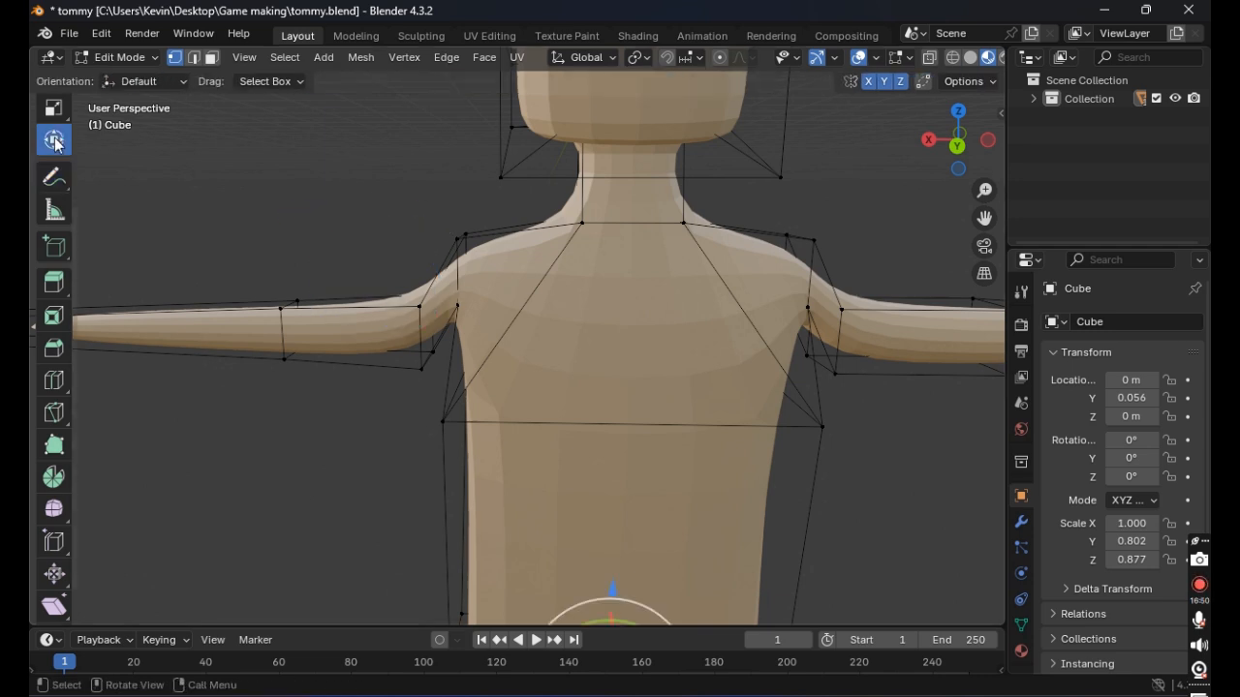
scroll(203, 315, down, 5)
middle_drag(717, 393, 711, 223)
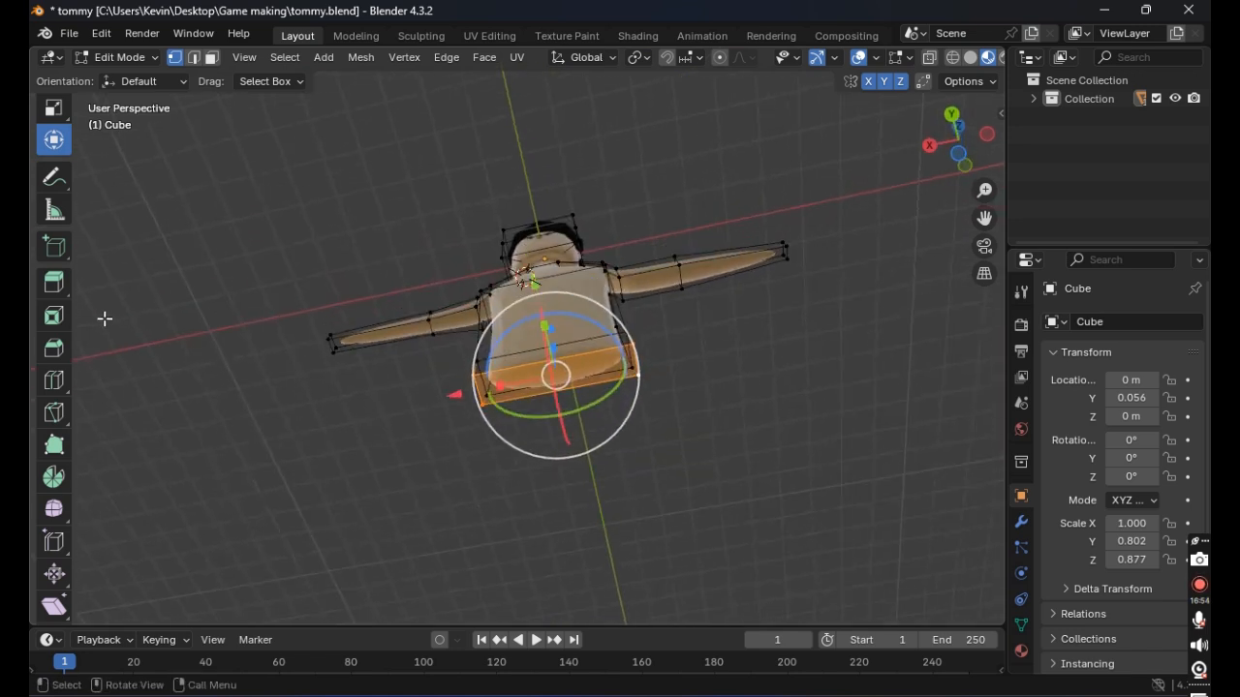
click(56, 350)
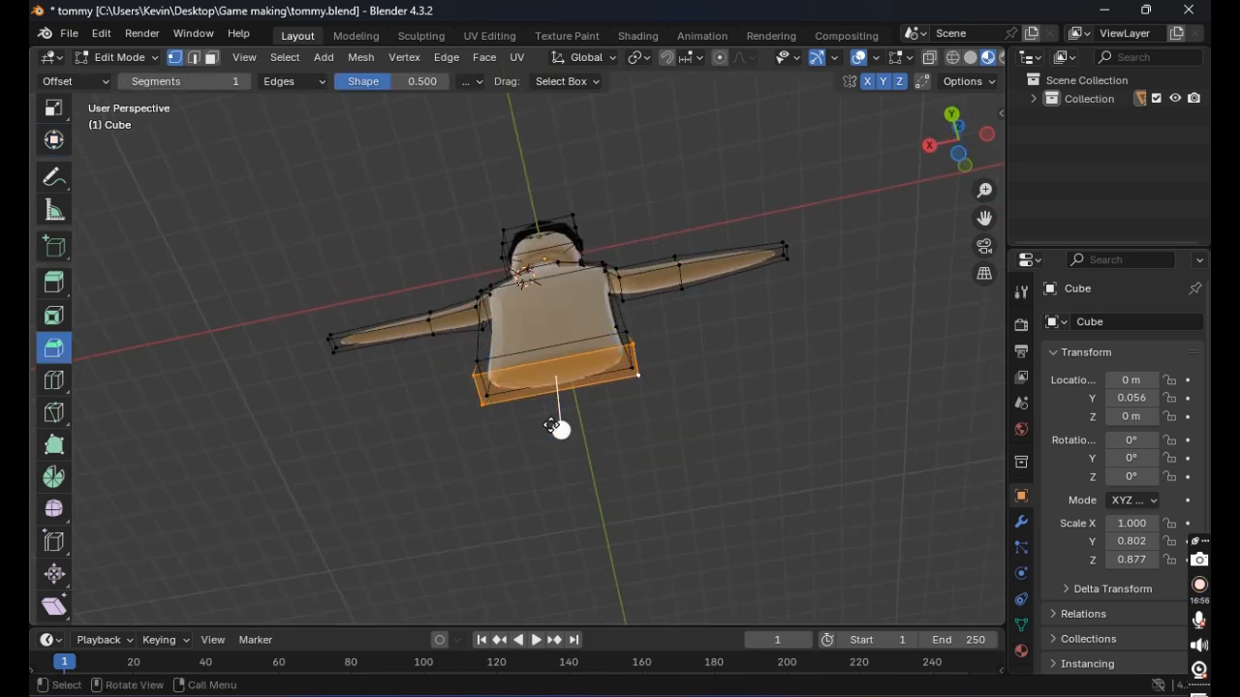
drag(562, 429, 570, 488)
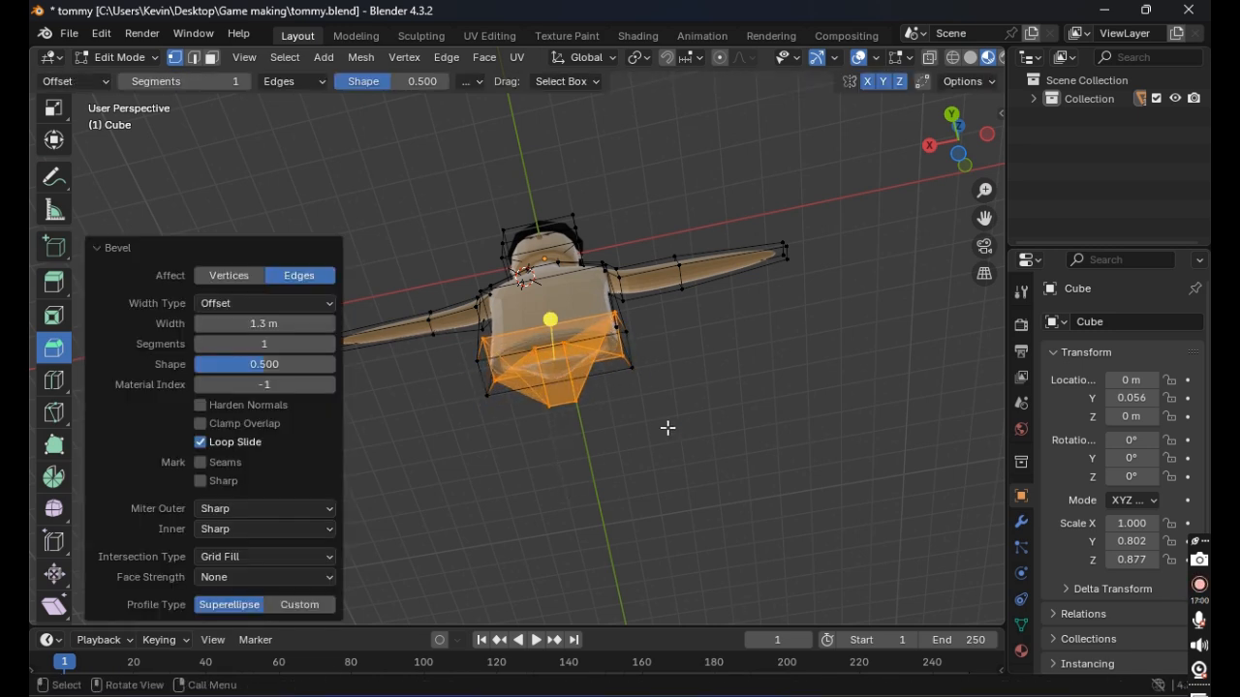
Step: Undo the bevel on the torso's bottom face and clear the selection
click(671, 423)
middle_drag(672, 417, 330, 426)
key(ctrl+z)
key(ctrl+z)
click(679, 518)
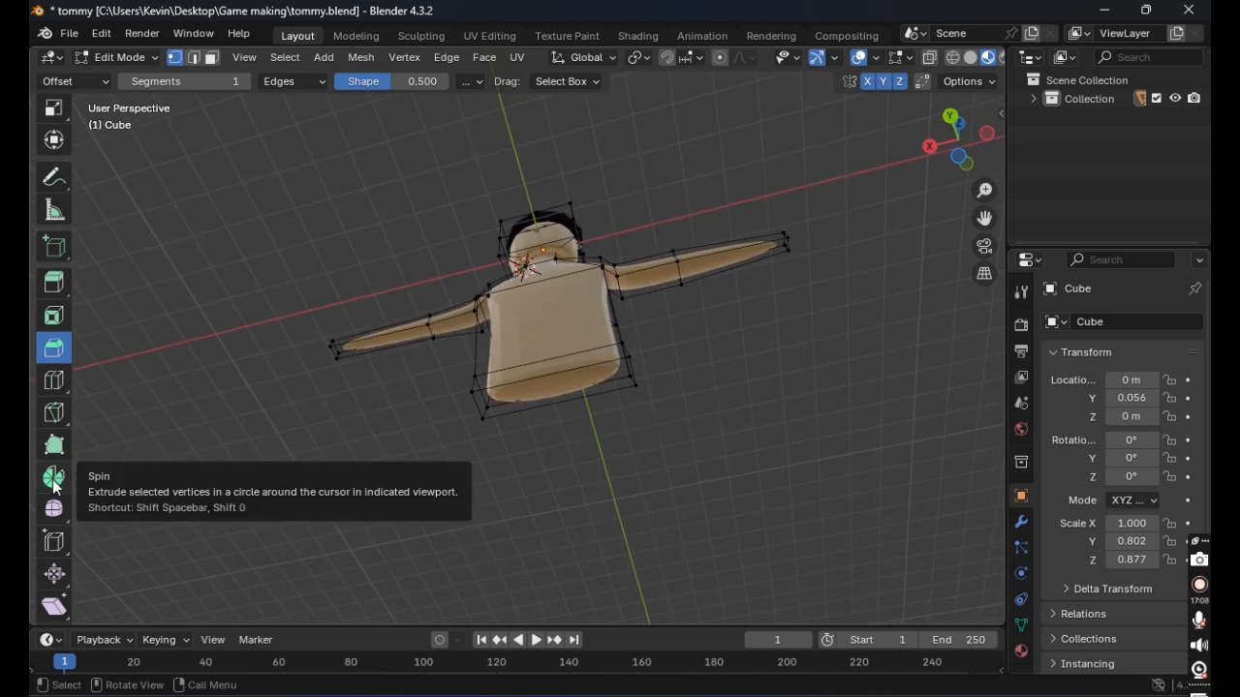
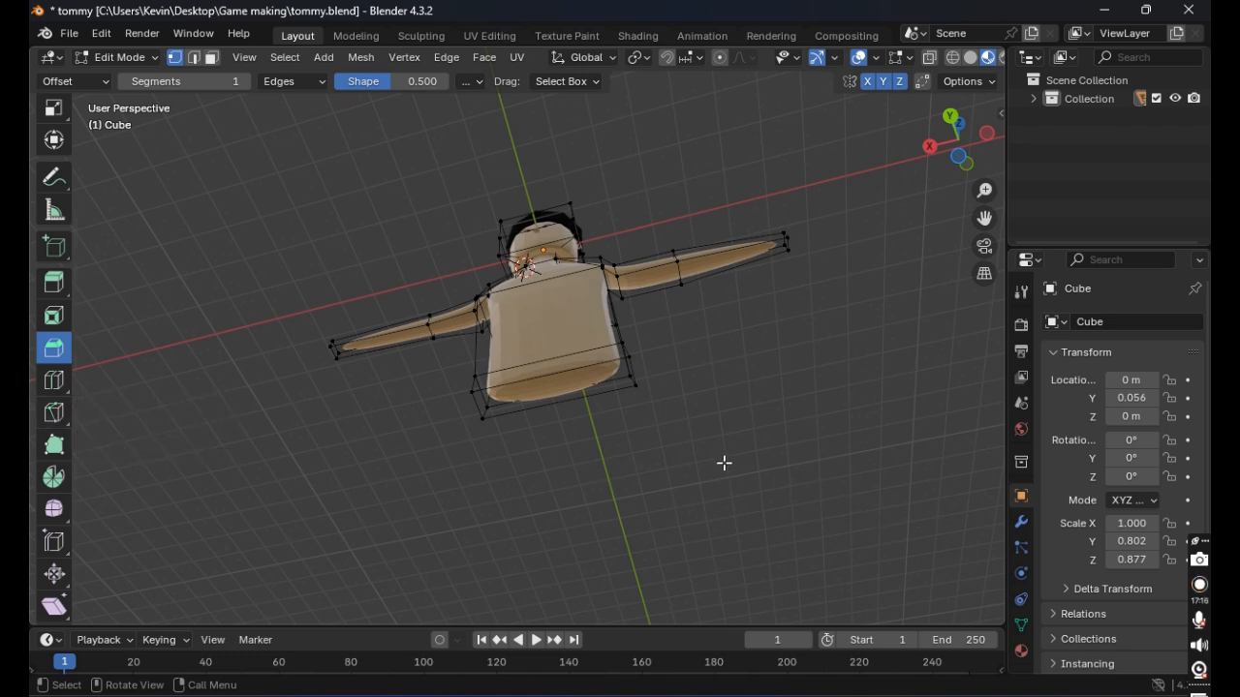
Step: Select the four corner vertices of the torso's bottom face
middle_drag(725, 463, 600, 414)
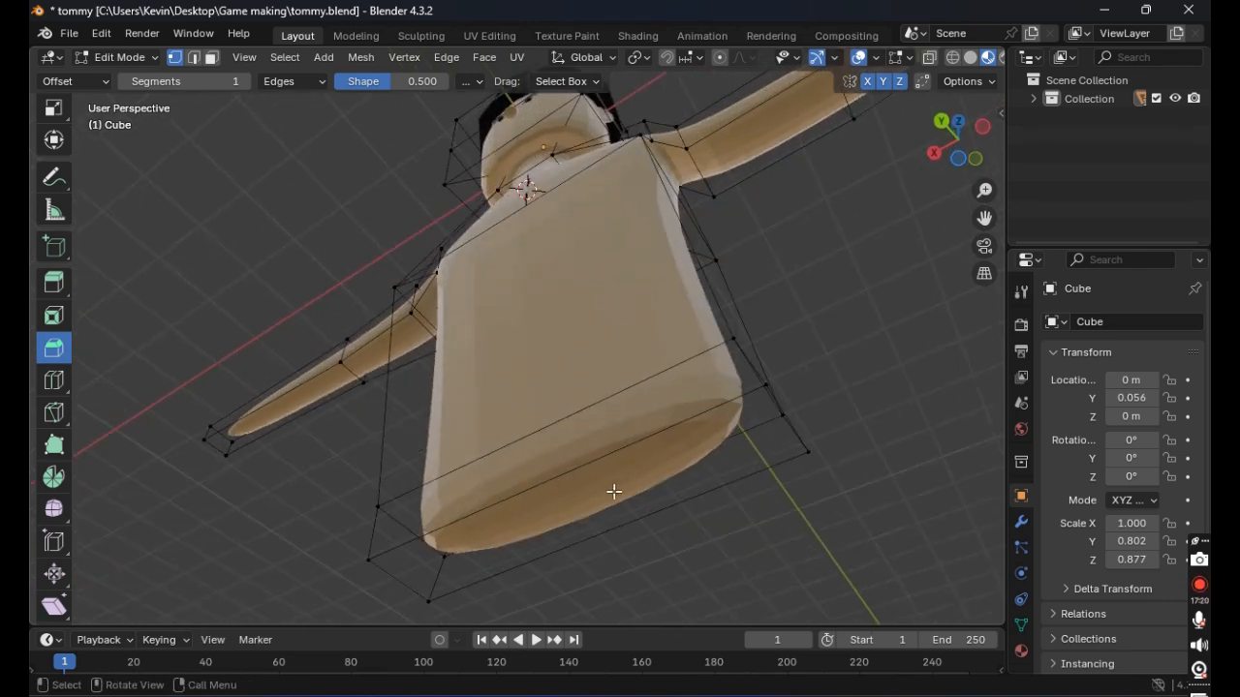
shift+click(751, 393)
shift+middle_drag(703, 452, 819, 424)
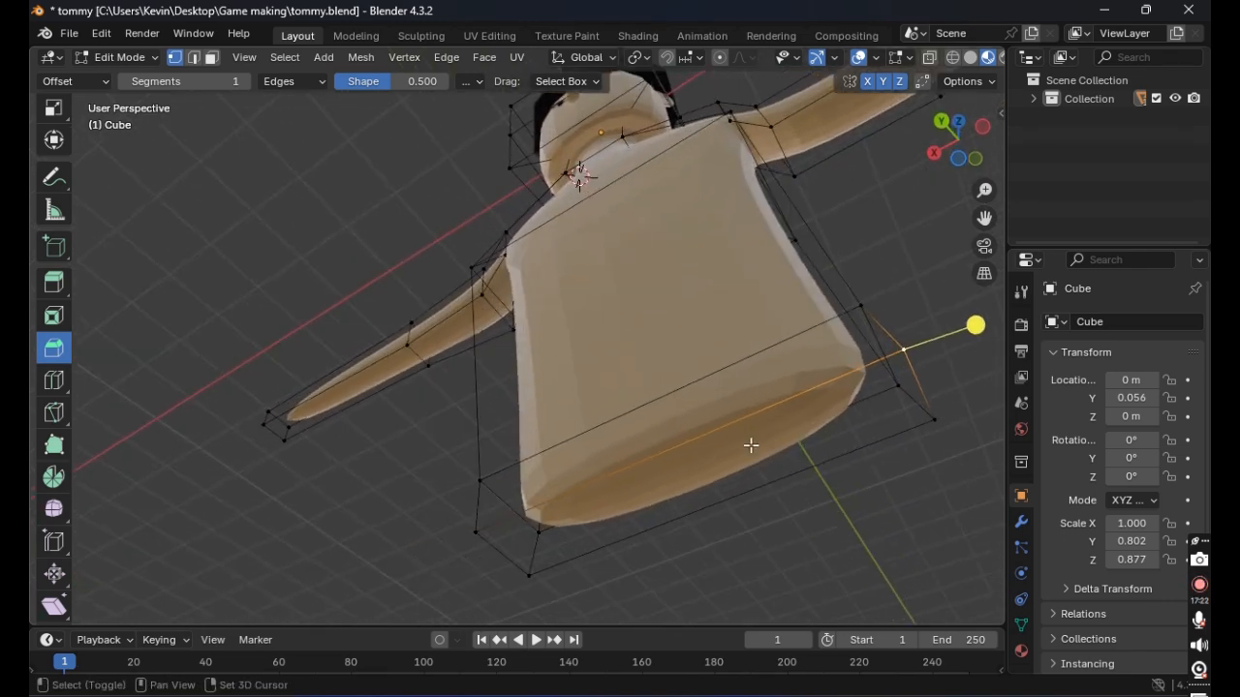
shift+click(473, 526)
shift+click(534, 572)
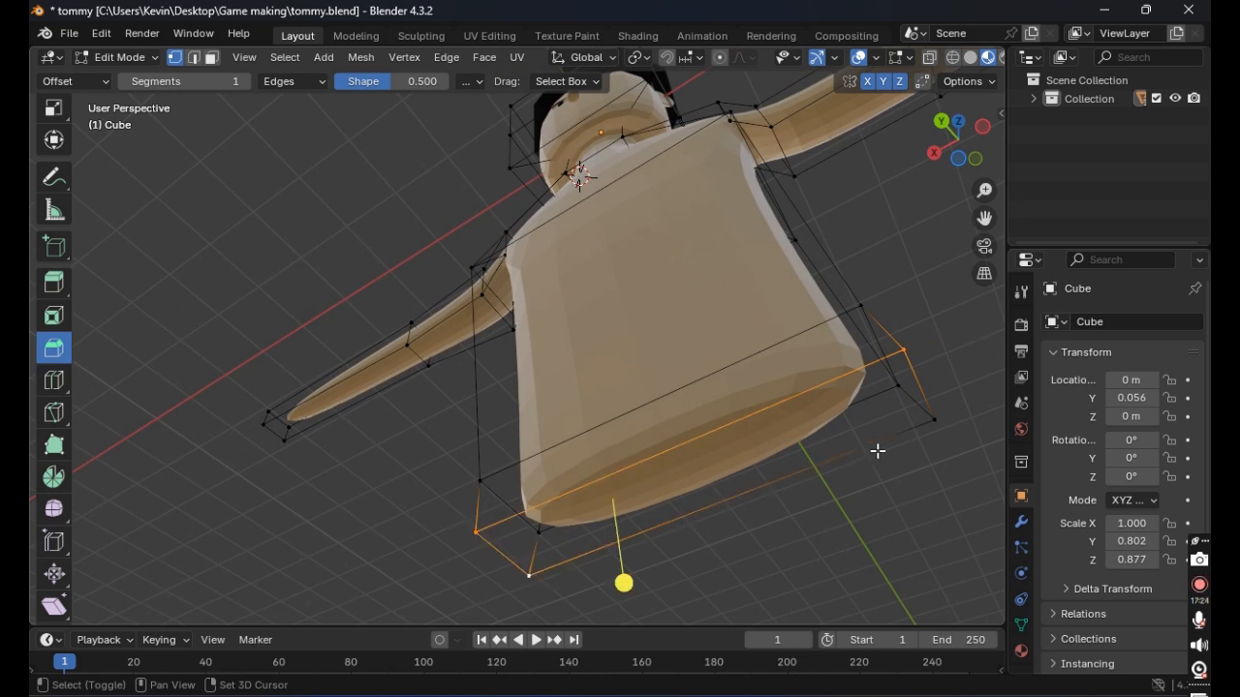
shift+click(934, 428)
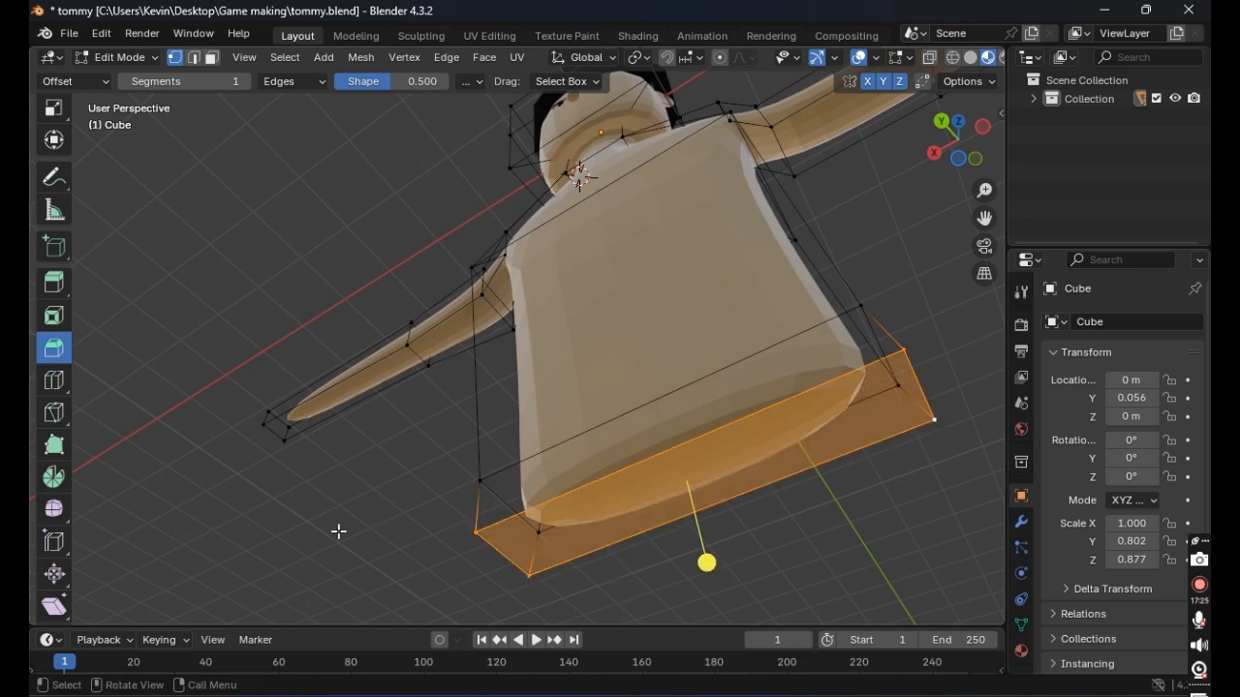
Step: Activate the Loop Cut tool and extend the selection to the four vertices of the ring just above the torso's bottom face
click(54, 382)
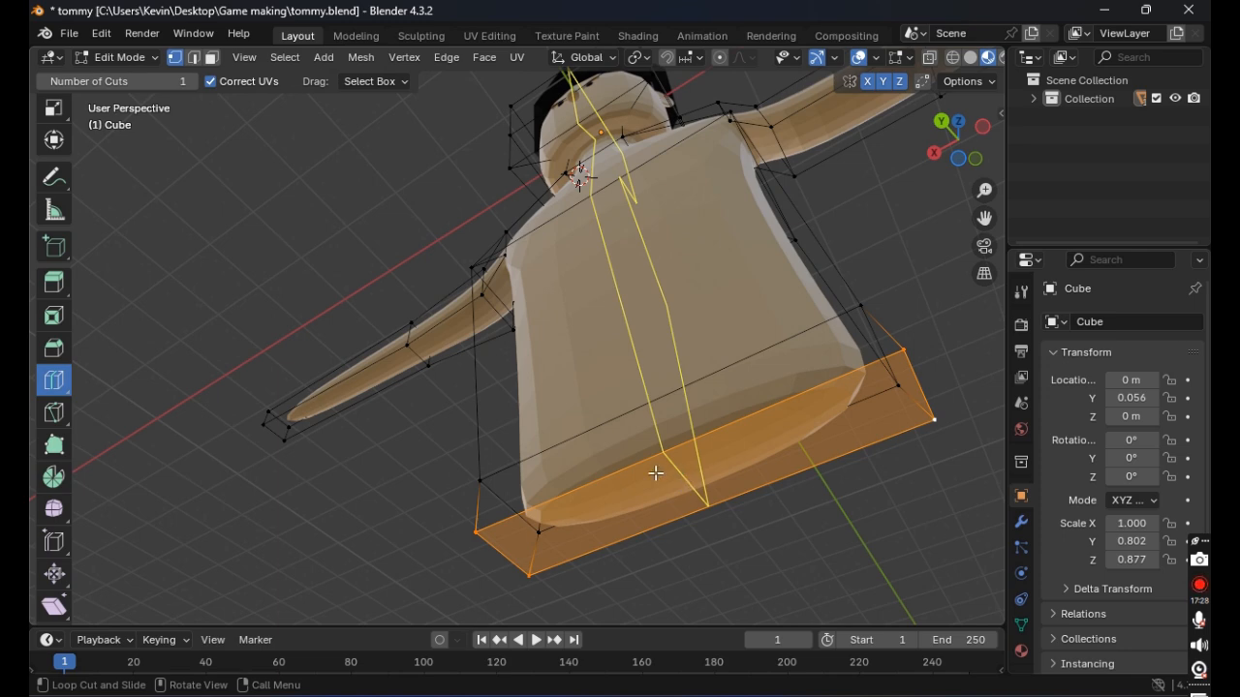
shift+click(477, 479)
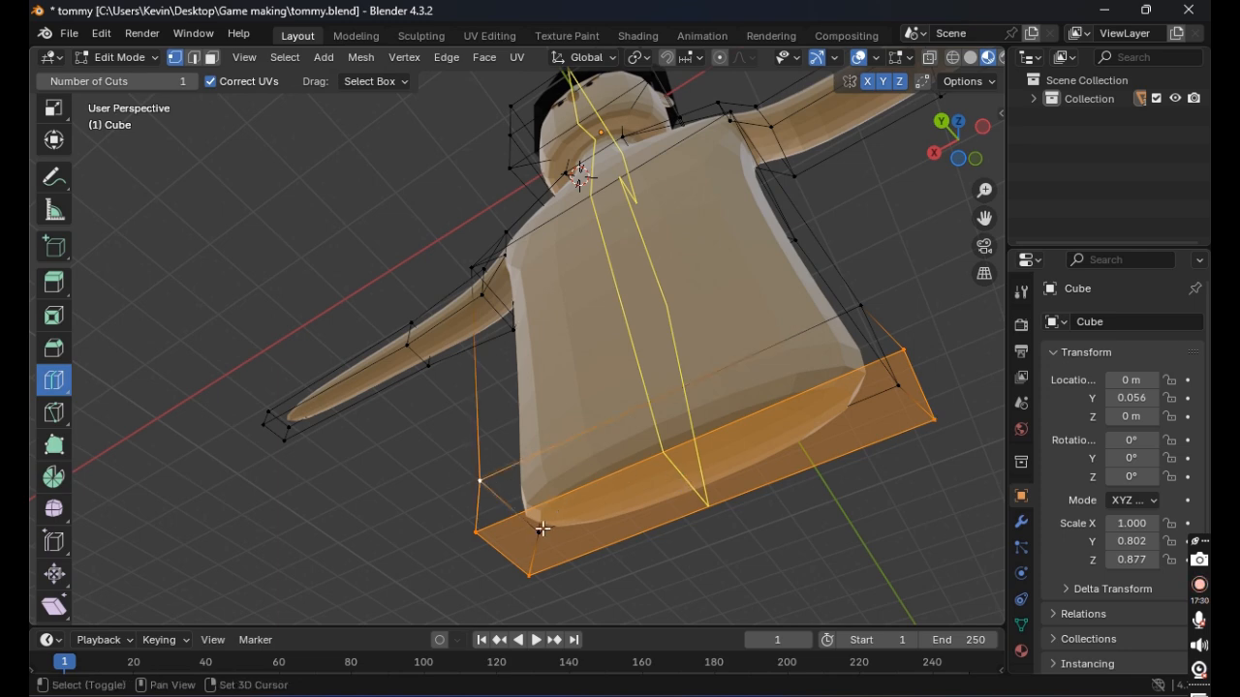
shift+click(542, 529)
shift+click(543, 542)
middle_drag(614, 534, 460, 508)
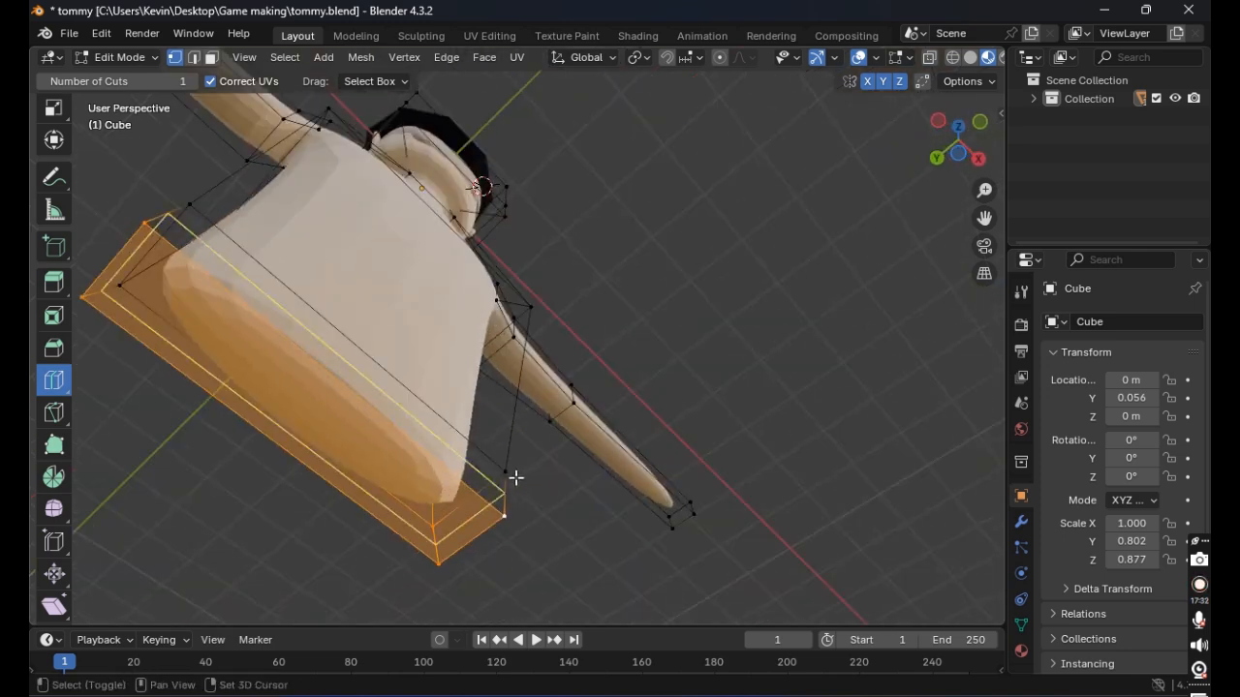
shift+click(190, 205)
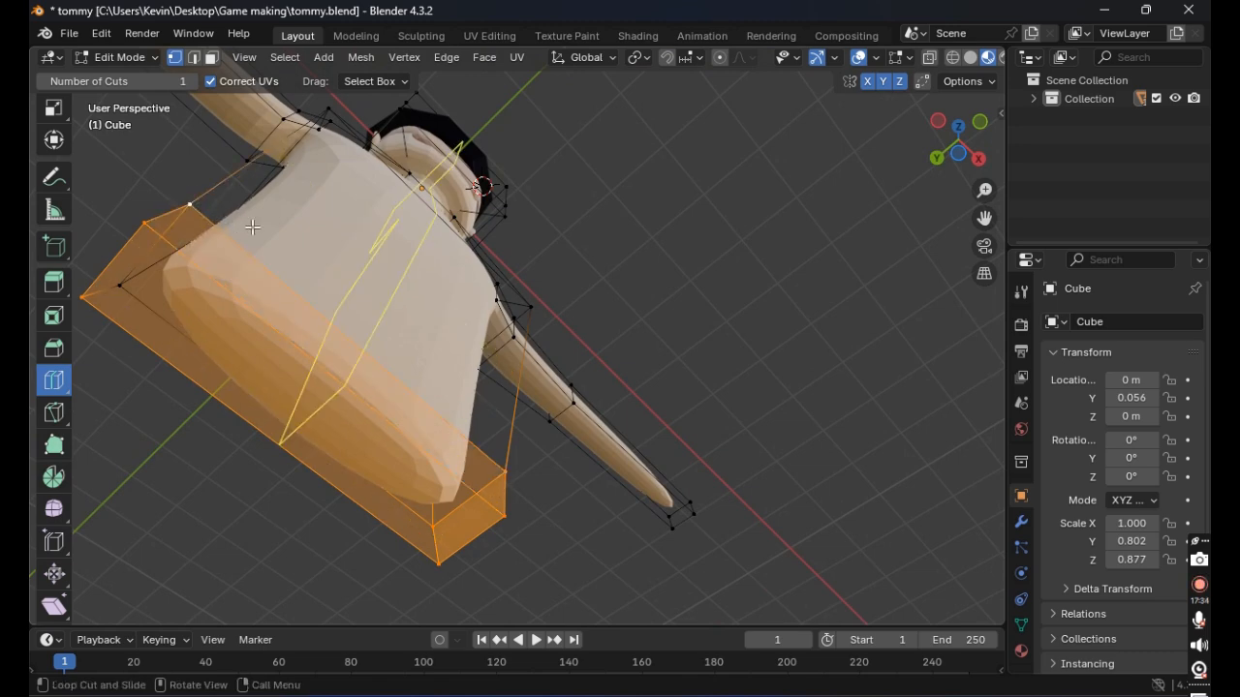
middle_drag(253, 227, 810, 484)
shift+click(906, 508)
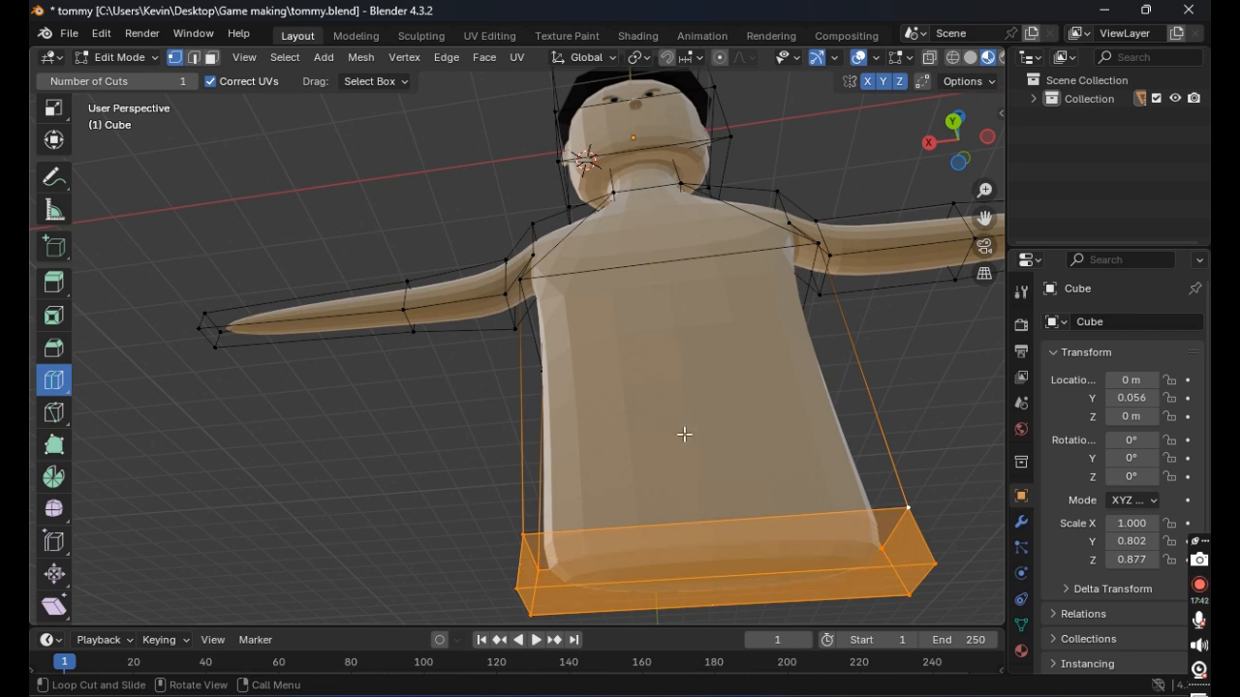
Step: Try one vertical loop cut down the middle of the body with smoothness 0.030 and Inverse Square falloff, and undo it
middle_drag(733, 545, 711, 494)
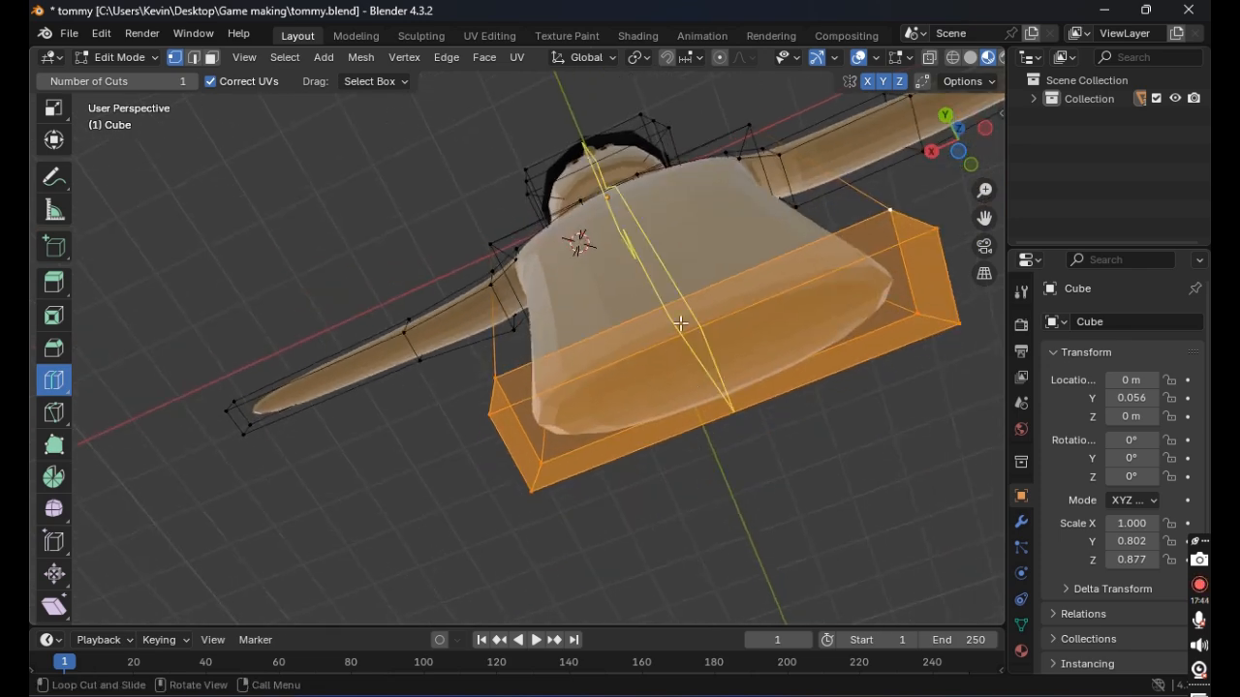
middle_drag(751, 418, 656, 482)
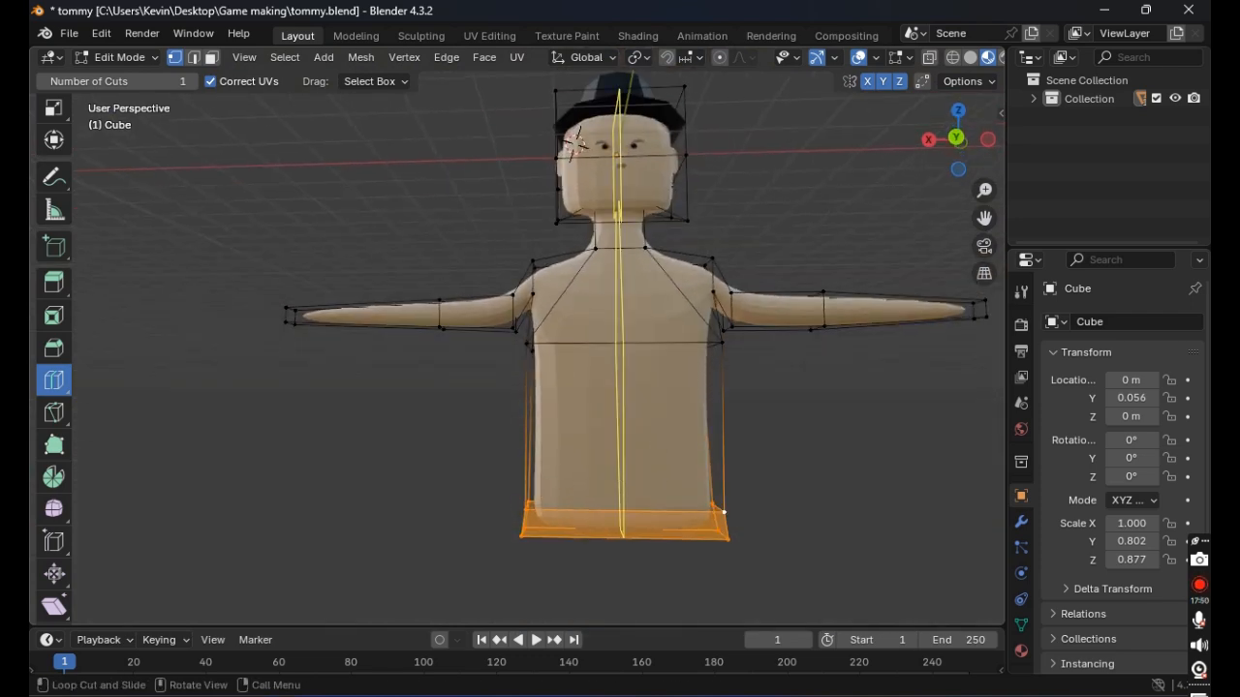
click(618, 482)
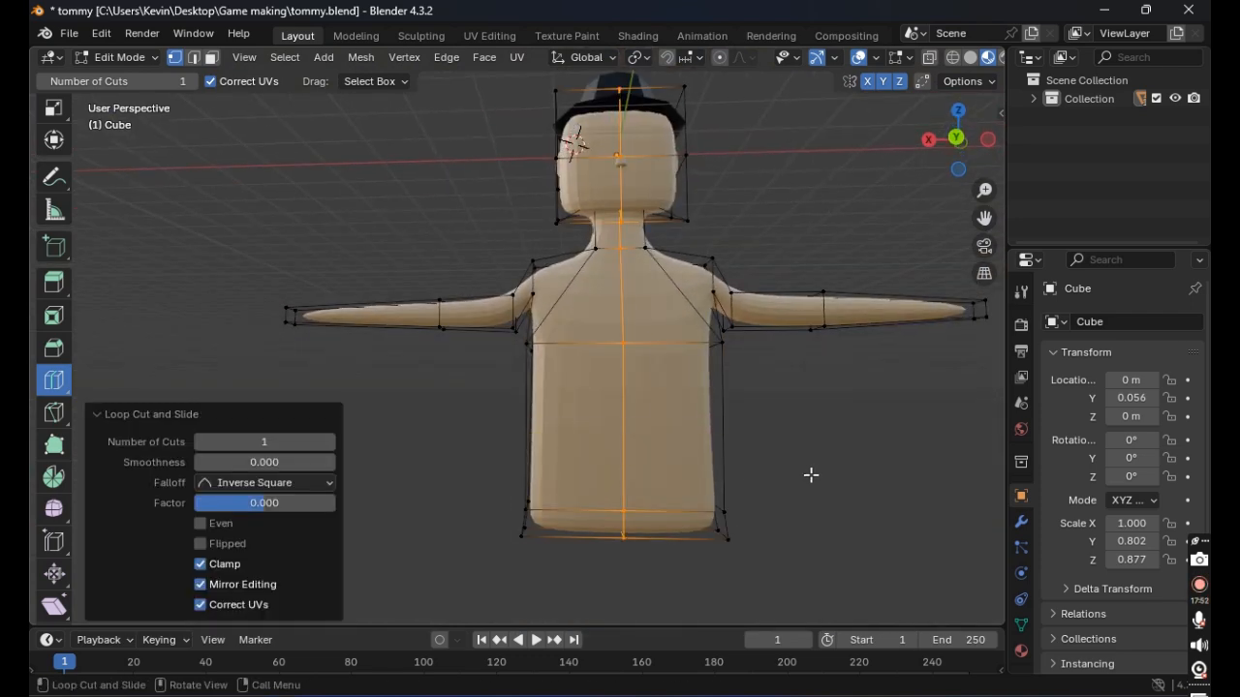
middle_drag(812, 476, 794, 511)
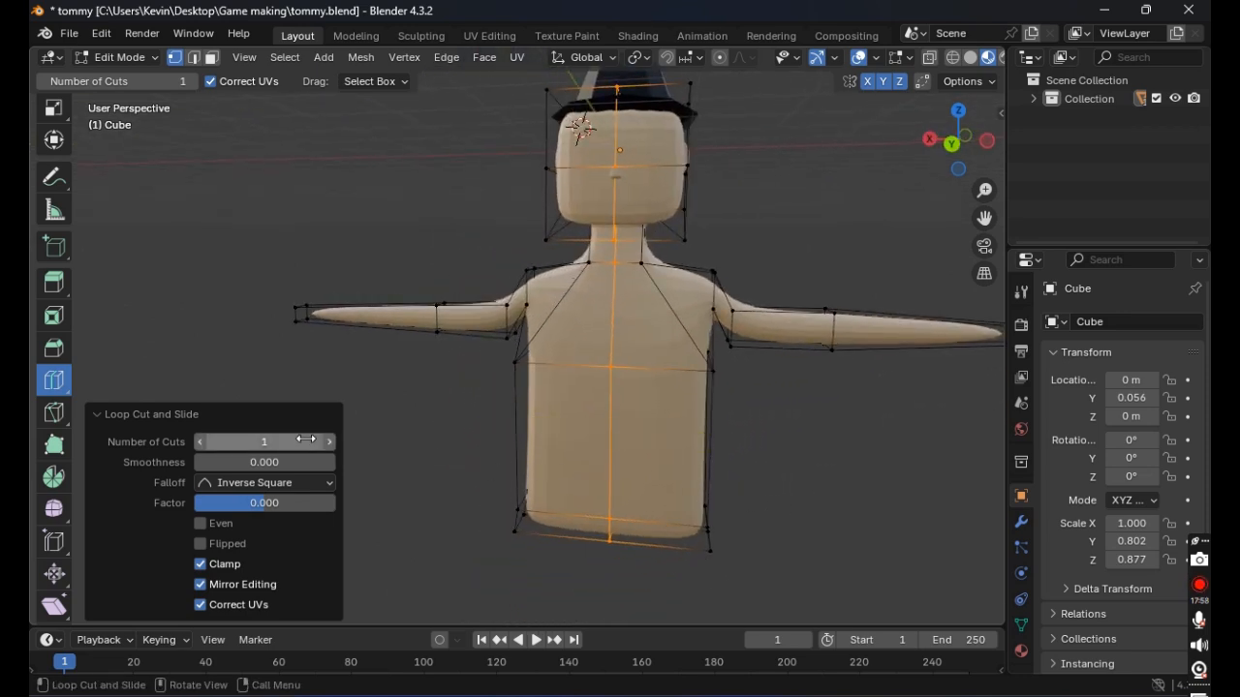
drag(263, 442, 289, 464)
click(262, 482)
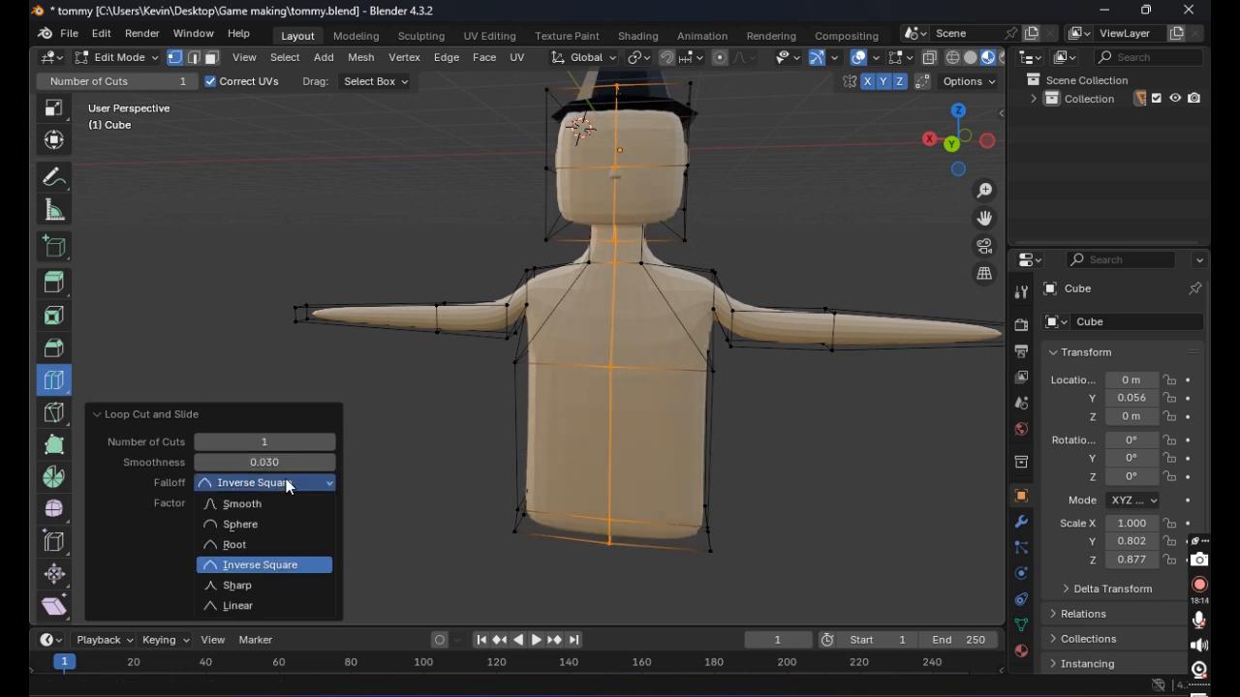
click(287, 482)
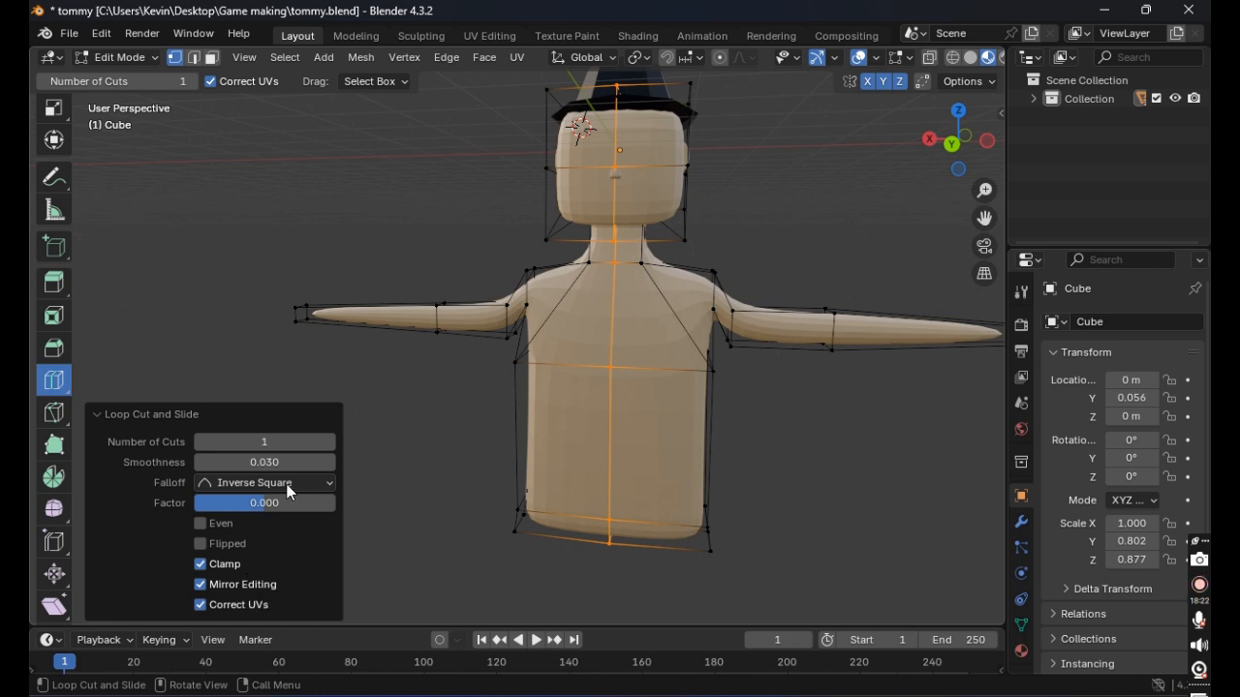
key(ctrl+z)
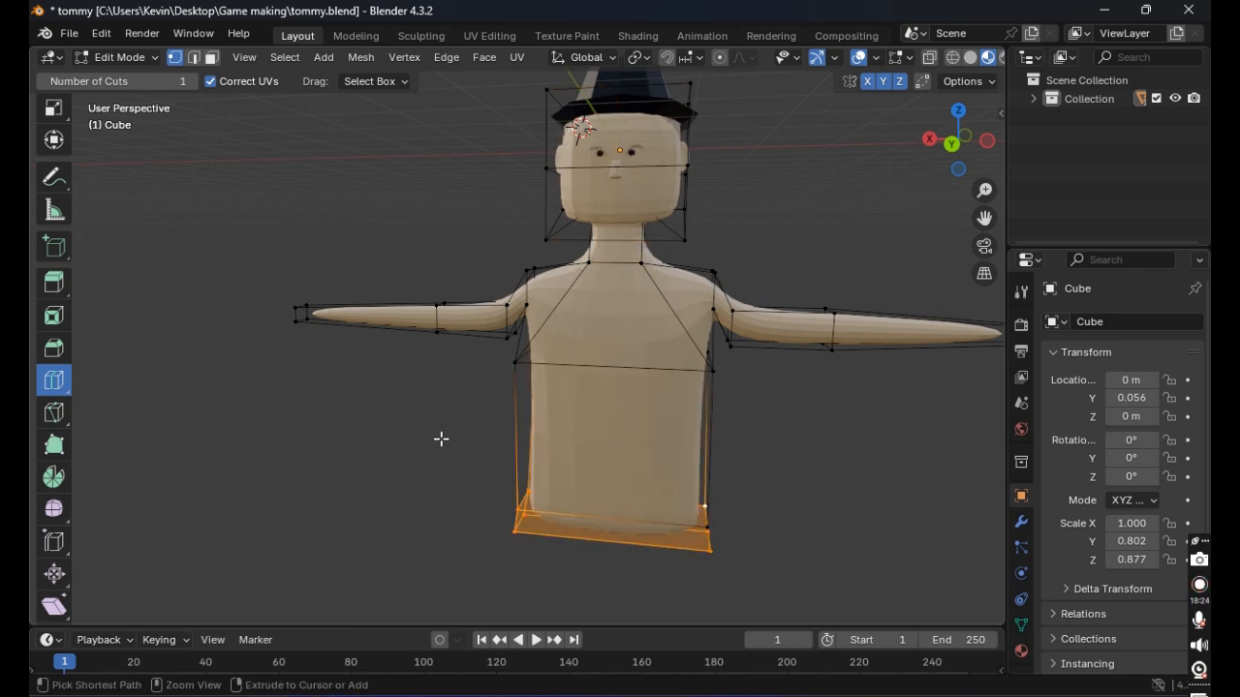
Step: Try narrowing the whole lower torso block along the X axis with the Transform tool active, including its remaining corner vertex
middle_drag(355, 484, 351, 391)
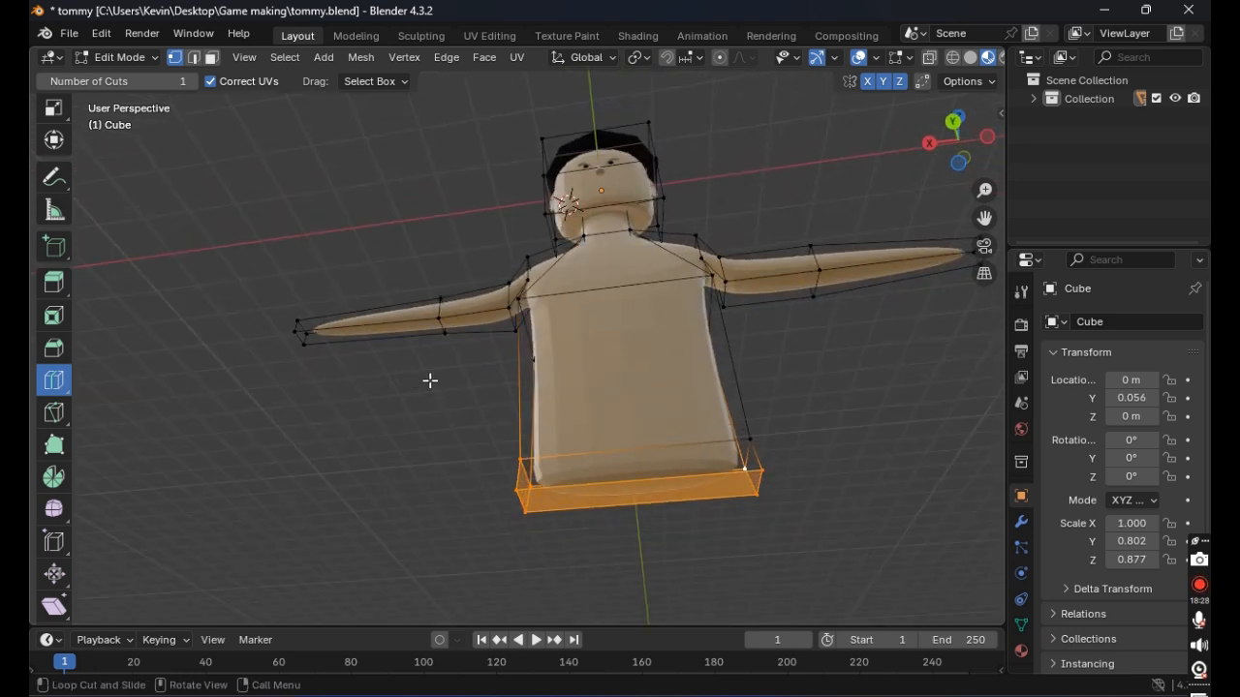
shift+click(753, 443)
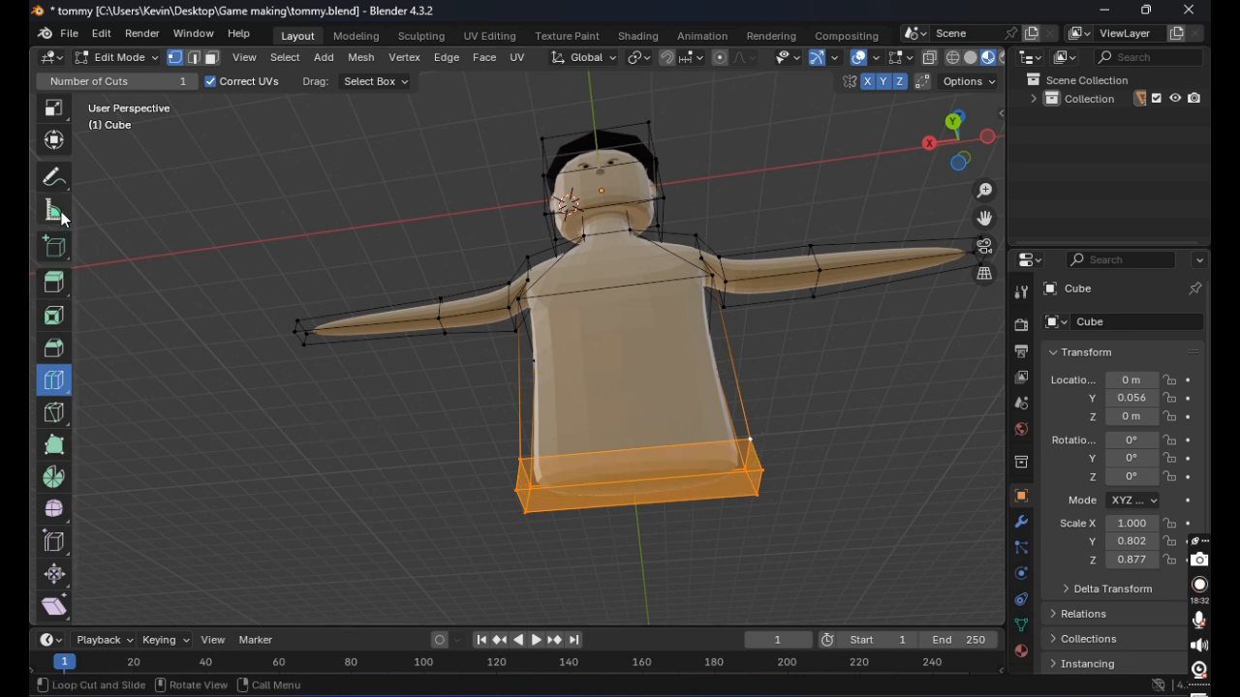
click(54, 139)
key(s)
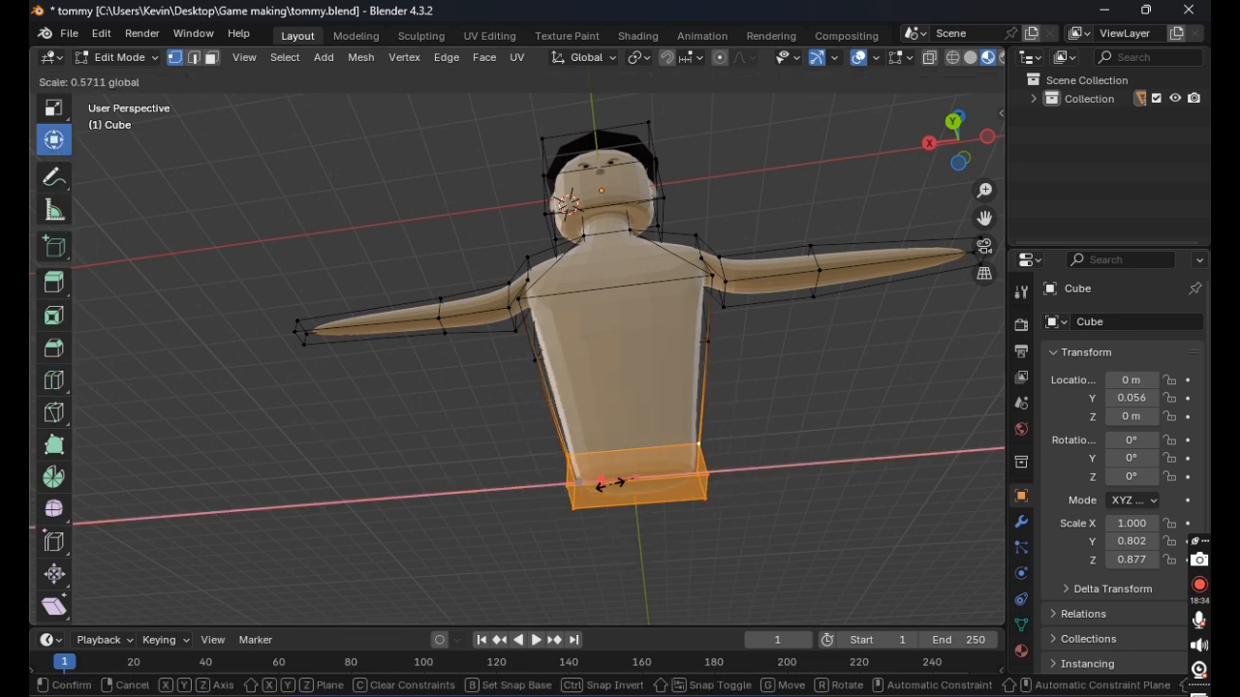
key(x)
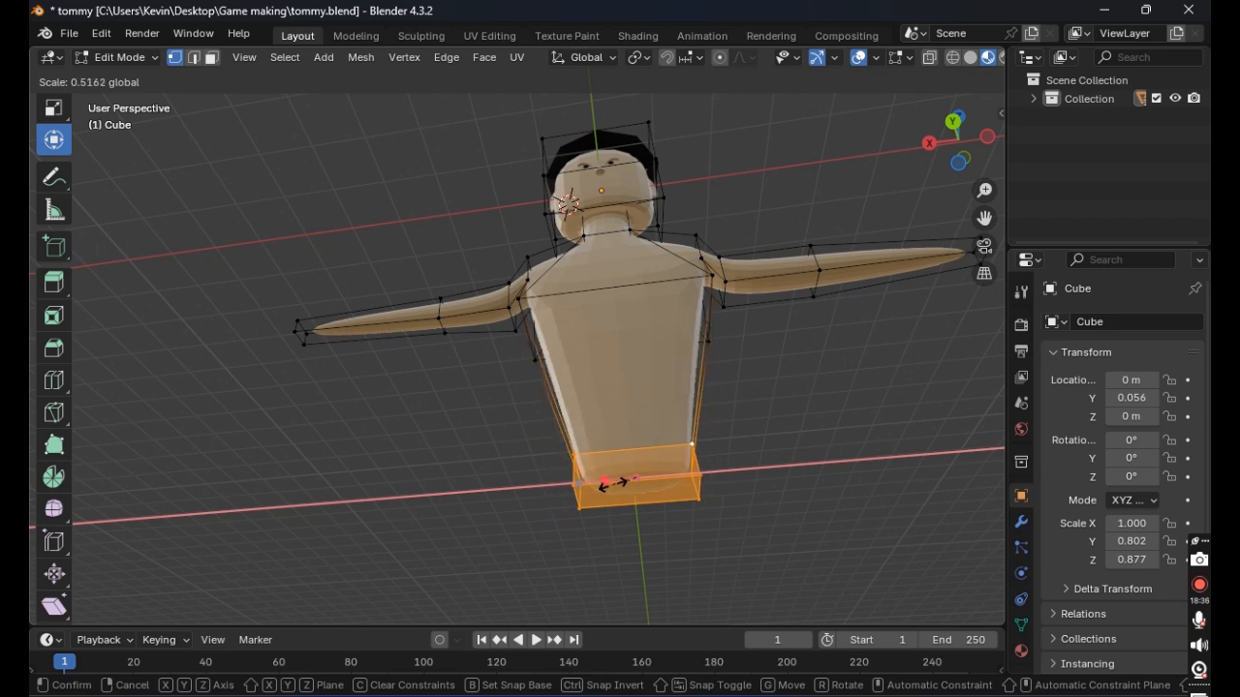
click(614, 481)
Step: Try shifting the narrowed lower torso block sideways along the X axis, and undo the moves and the scaling
mouse_move(533, 486)
mouse_down()
mouse_move(493, 488)
mouse_move(548, 489)
mouse_up()
middle_drag(599, 490, 552, 494)
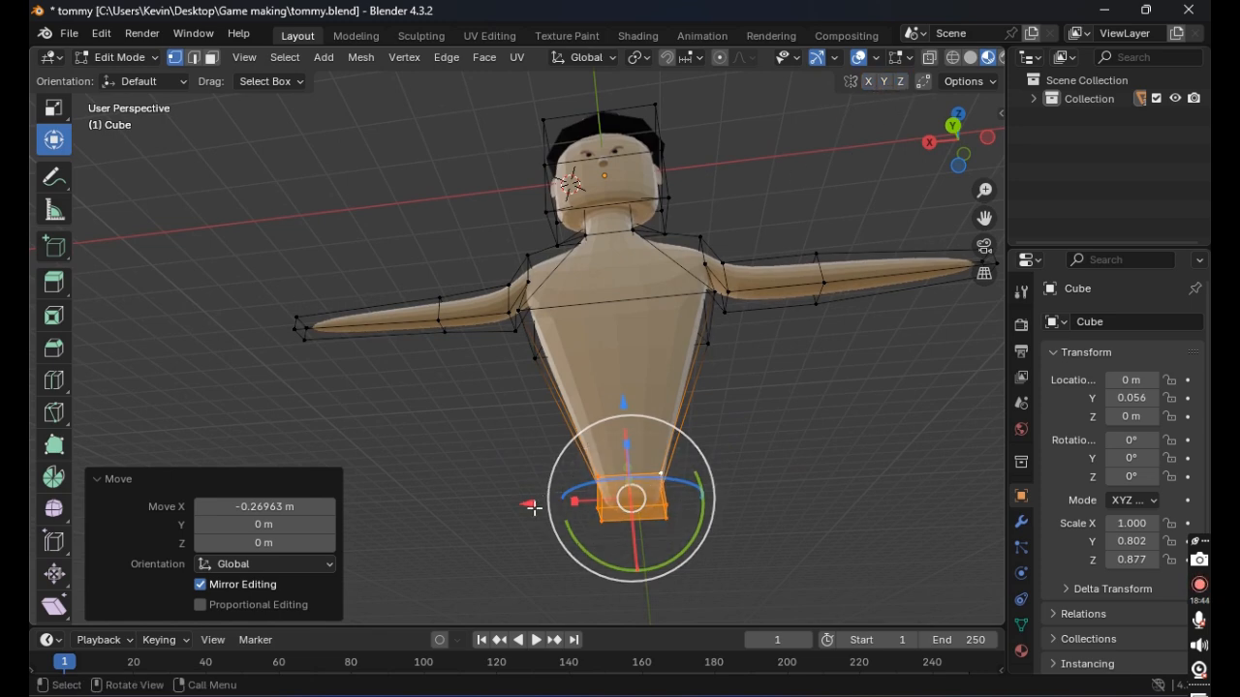
drag(527, 504, 467, 505)
click(795, 440)
middle_drag(794, 440, 726, 386)
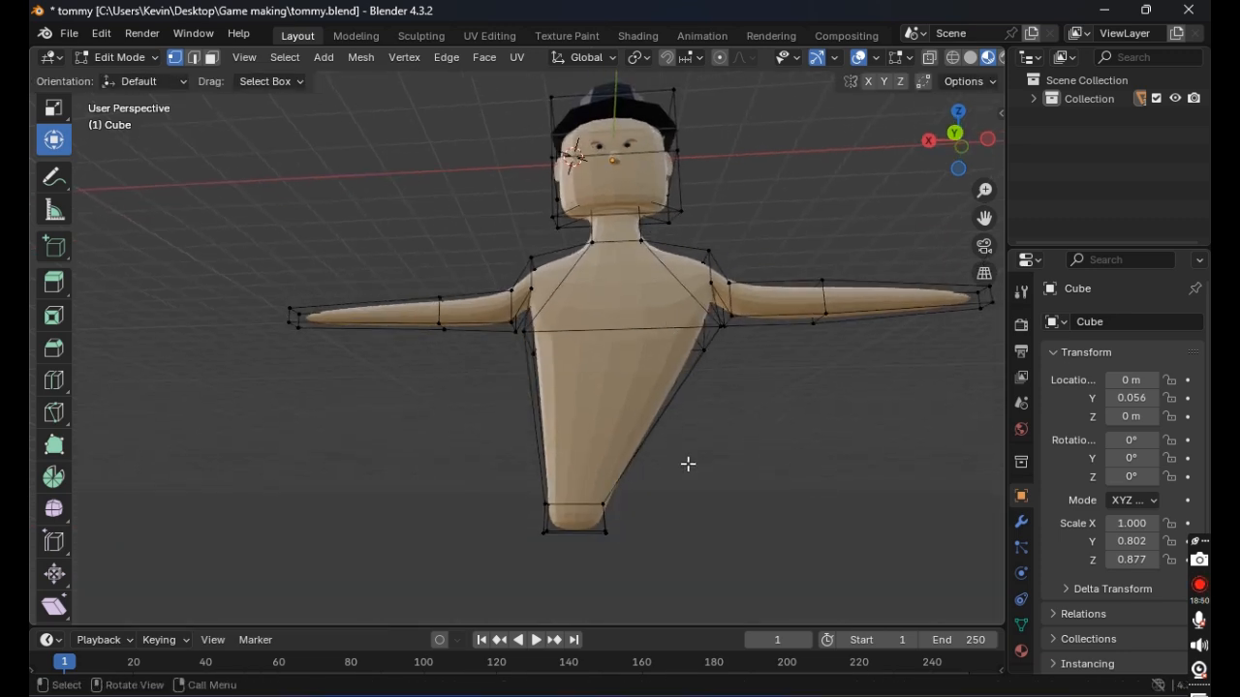
middle_drag(688, 464, 333, 520)
key(ctrl+z)
key(ctrl+z)
key(ctrl+z)
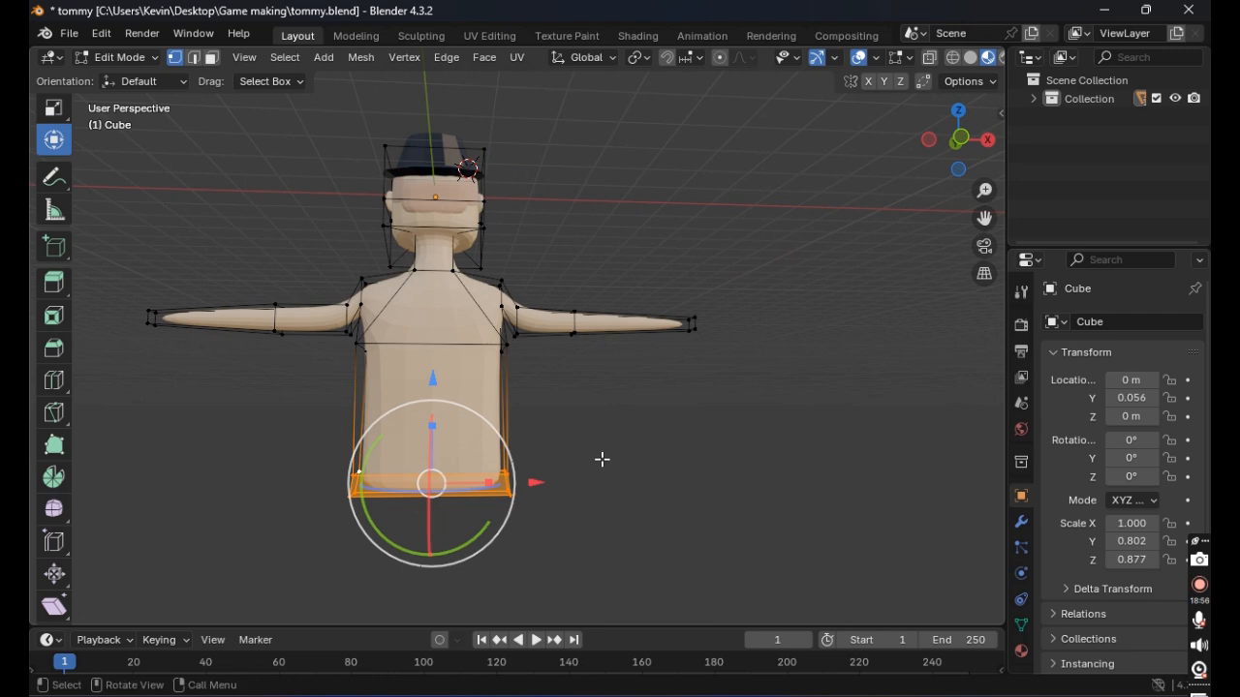
Step: Select only the torso's bottom face and scale it to 0.828 along the X axis
click(601, 460)
middle_drag(601, 456, 813, 374)
click(709, 407)
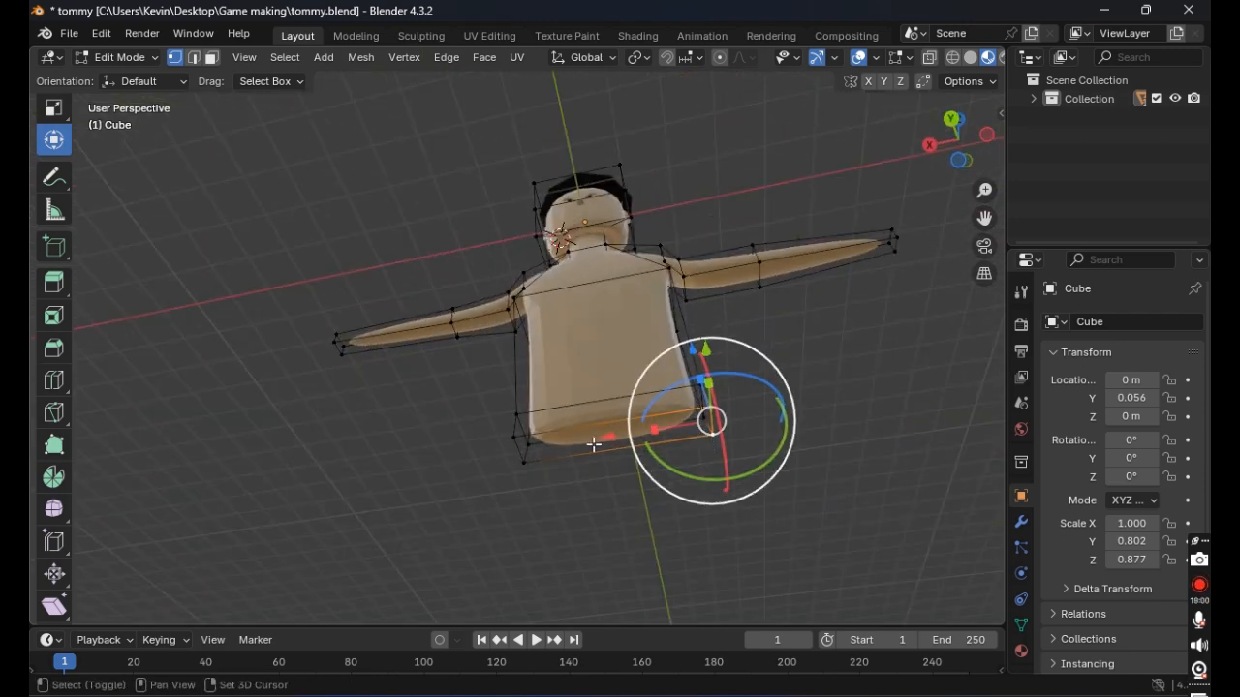
alt+click(511, 448)
middle_drag(512, 448, 610, 494)
key(s)
key(x)
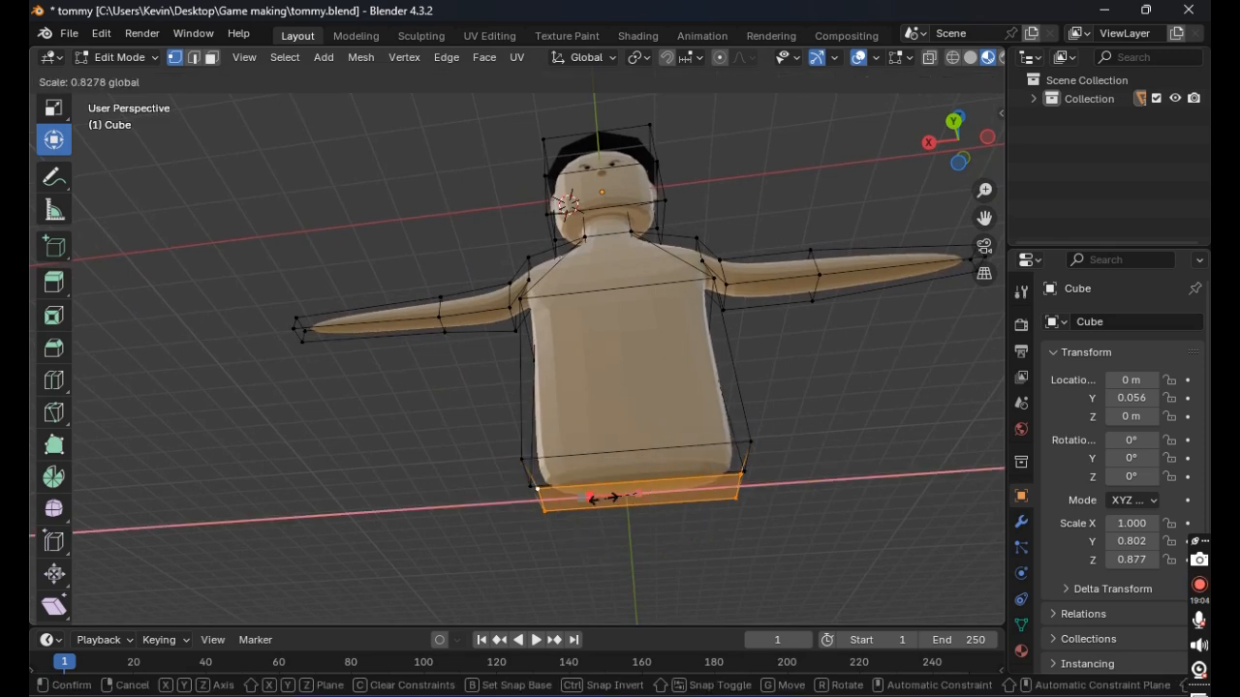
click(603, 498)
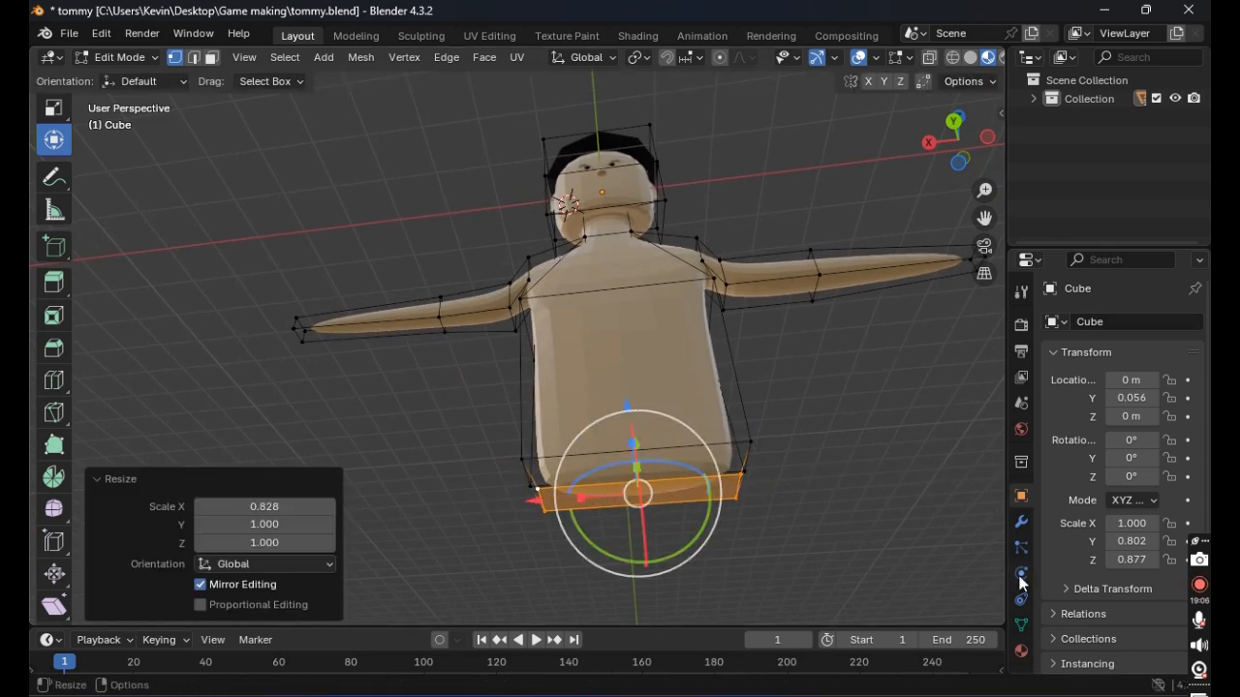
Step: Examine the object's Delta Transform values and its particle system settings
click(1069, 587)
scroll(1069, 586, down, 1)
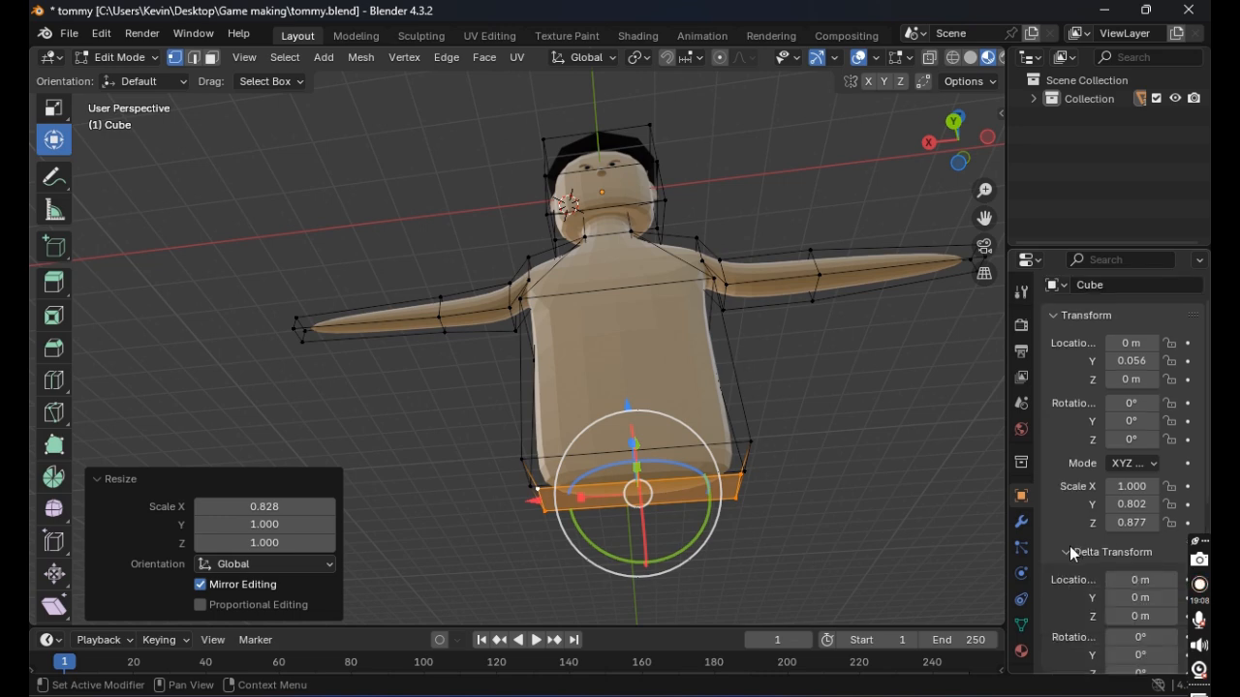
click(1021, 548)
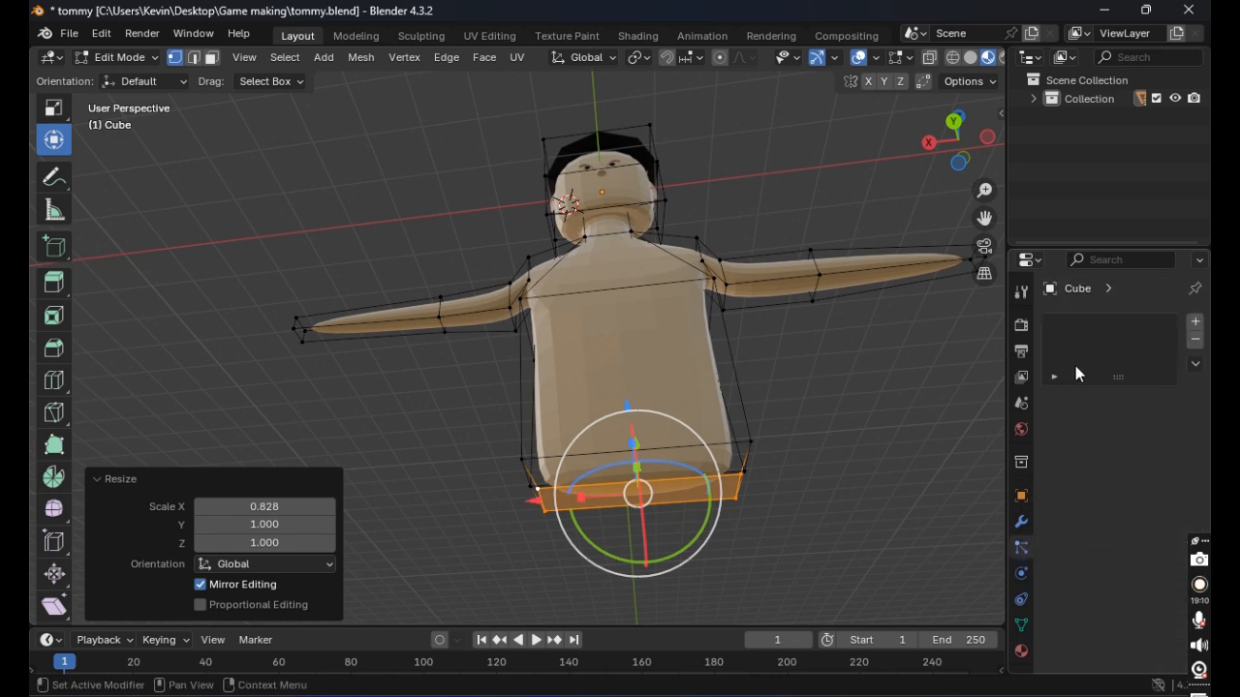
Step: Add a particle system to the character mesh and look through its Render and emission Source settings
click(1196, 322)
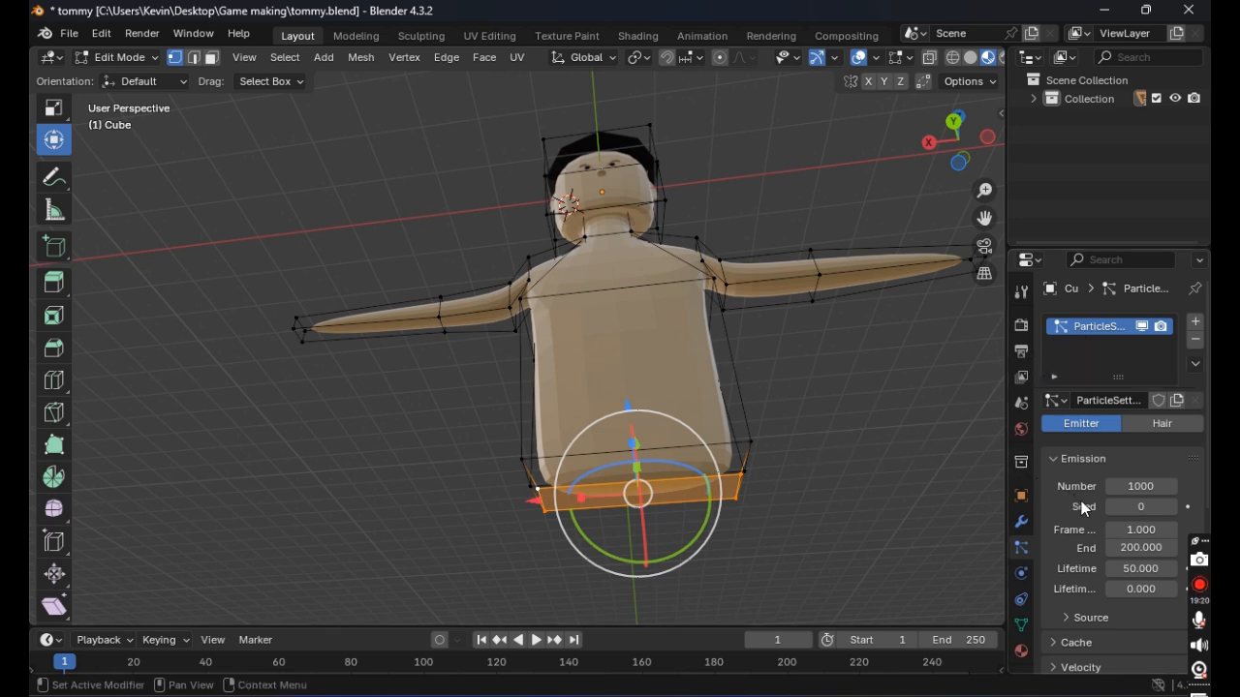
scroll(1085, 510, down, 1)
scroll(1085, 511, down, 4)
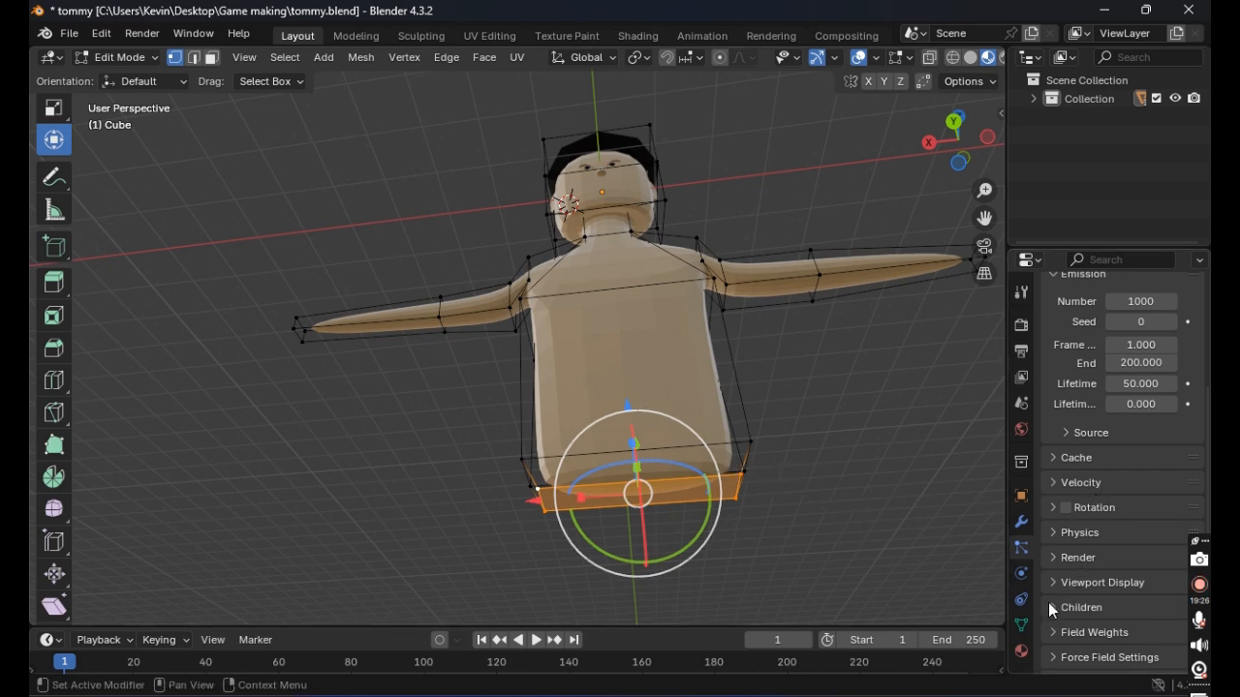
click(1051, 558)
click(1052, 558)
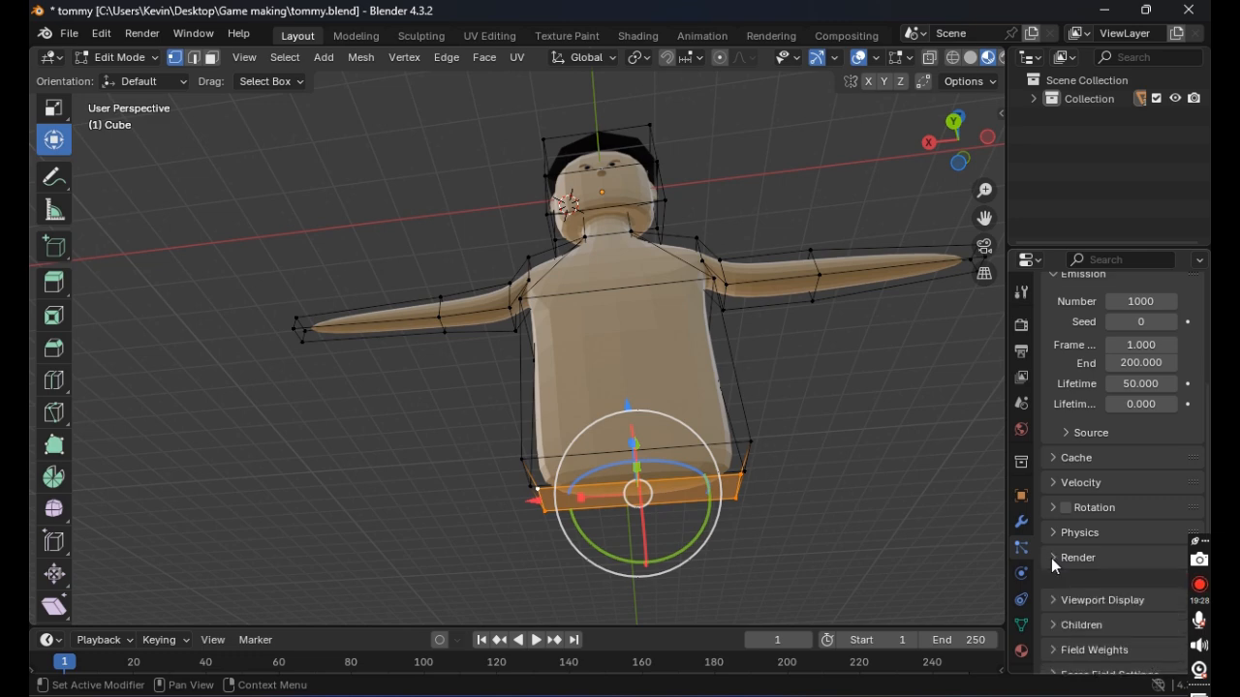
scroll(1057, 455, up, 3)
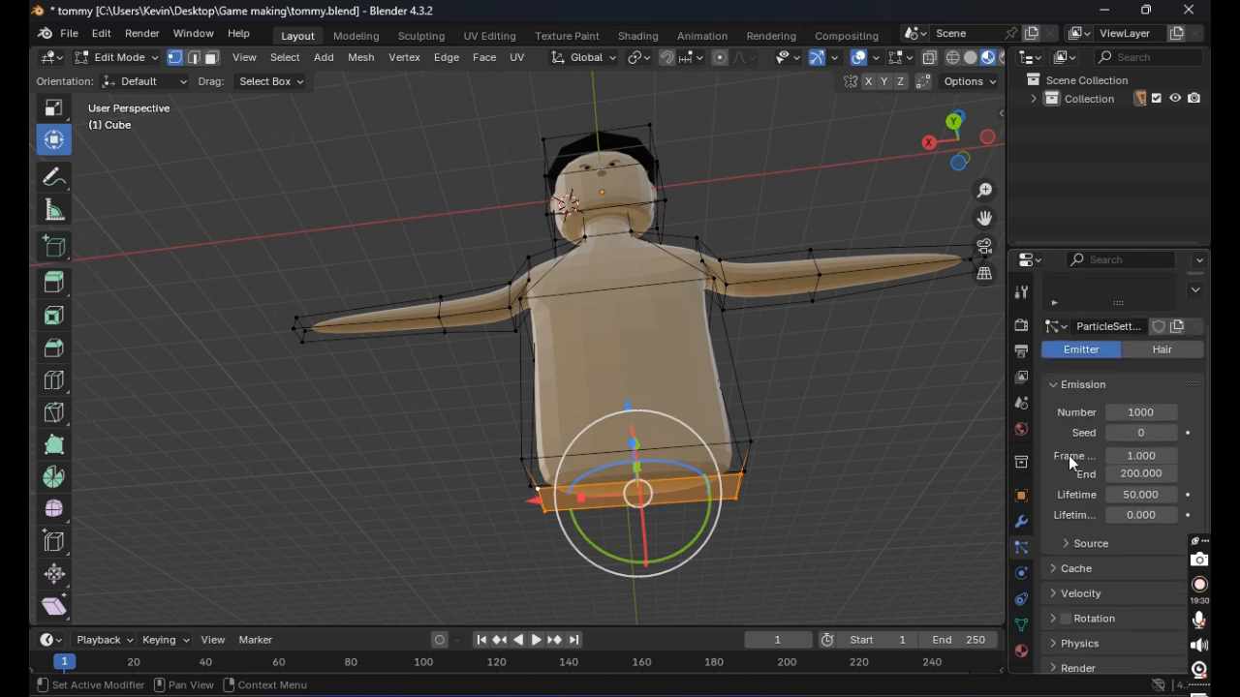
click(1070, 544)
scroll(1069, 548, down, 3)
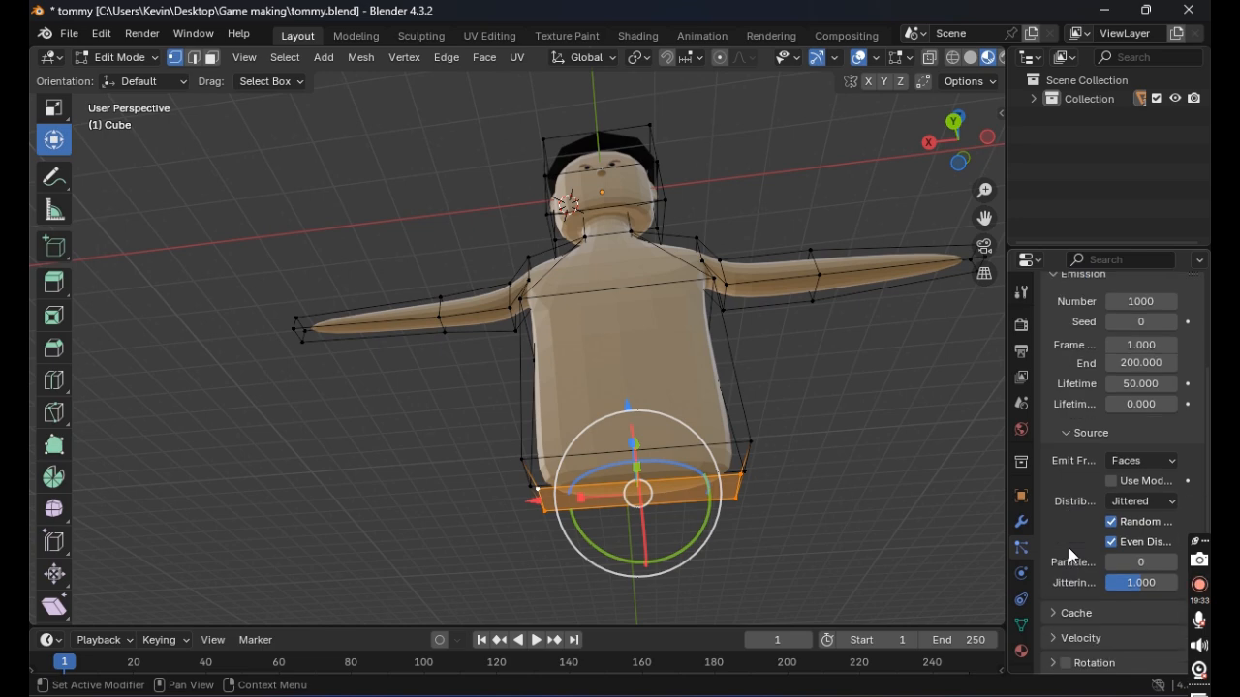
Step: Try 2 particles per face in the emission source, restore the value to 0, and clear the mesh selection
click(1174, 563)
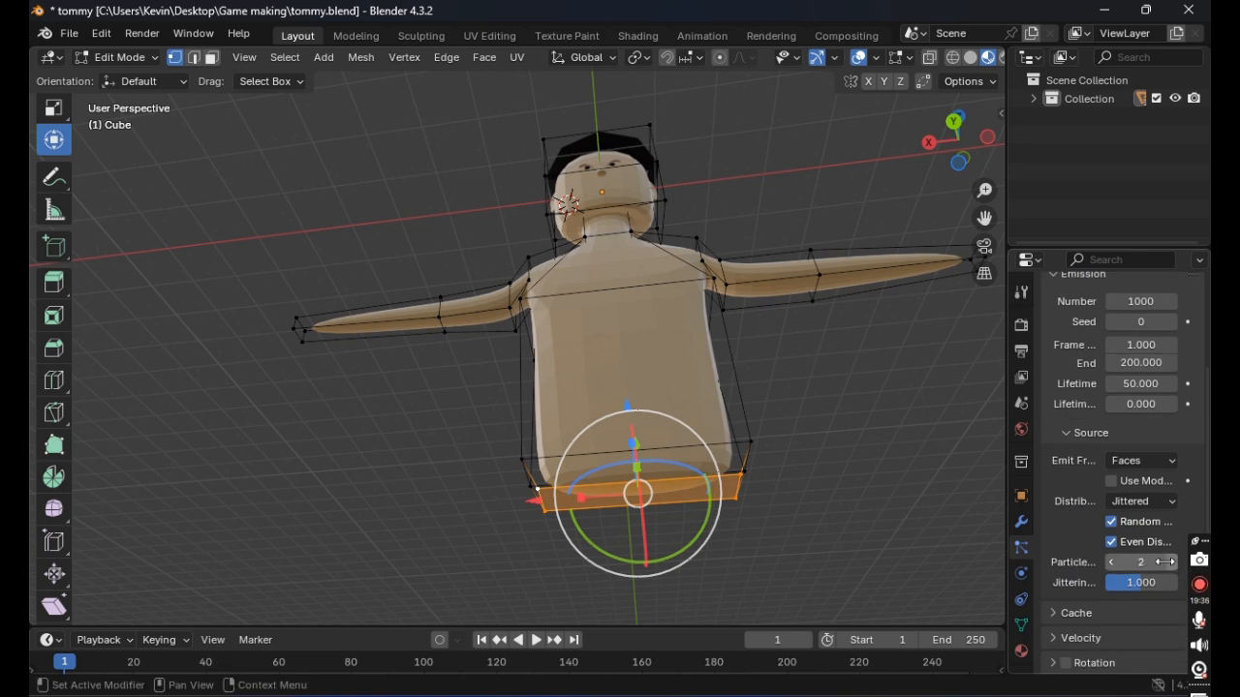
click(1112, 565)
click(848, 474)
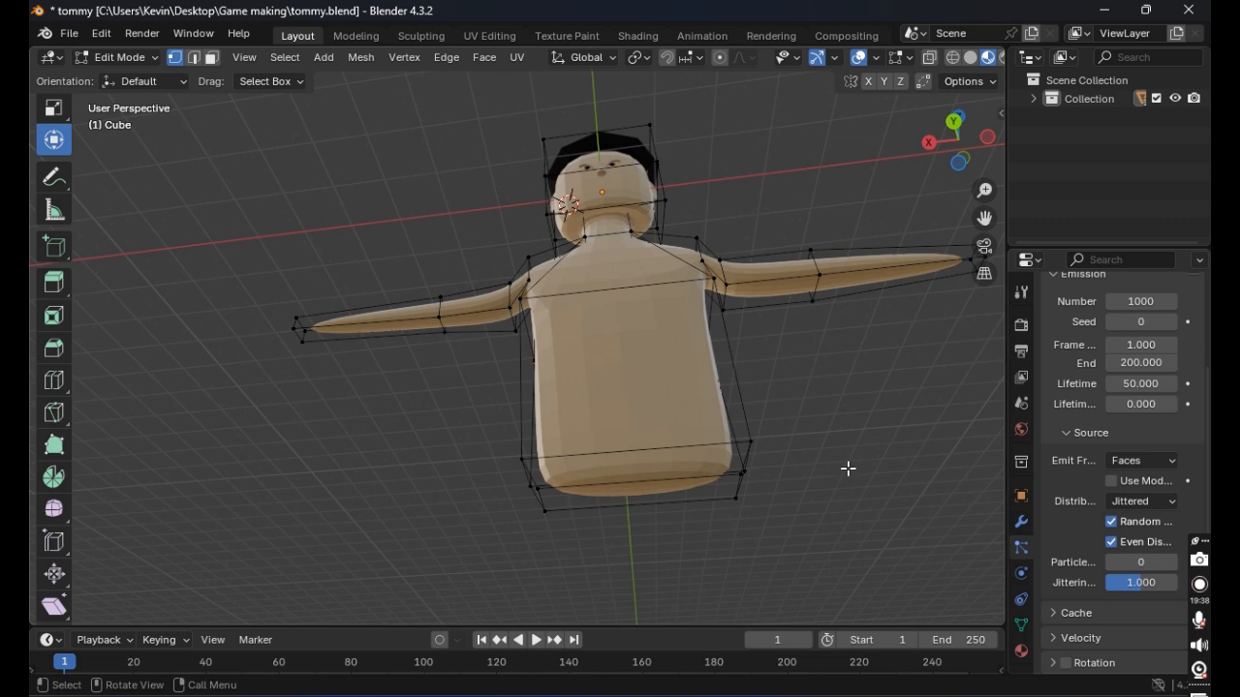
Step: Undo adding the particle system to the character mesh
scroll(848, 469, up, 3)
scroll(1108, 390, up, 5)
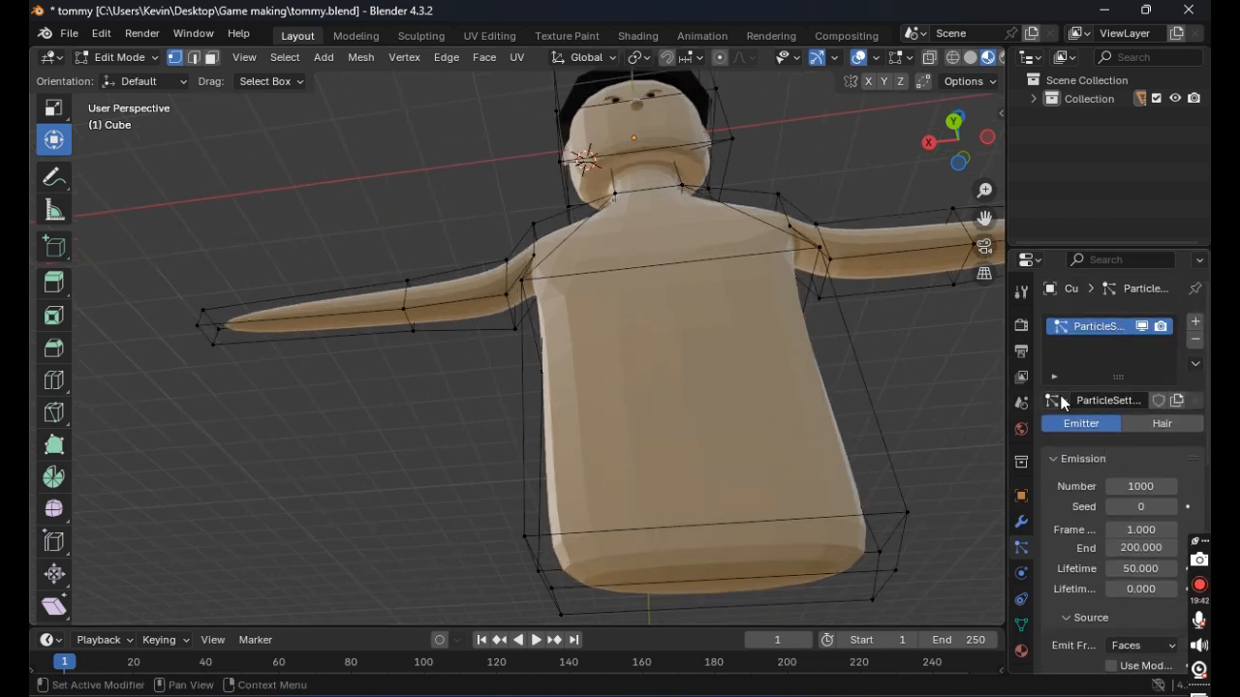
right_click(1112, 335)
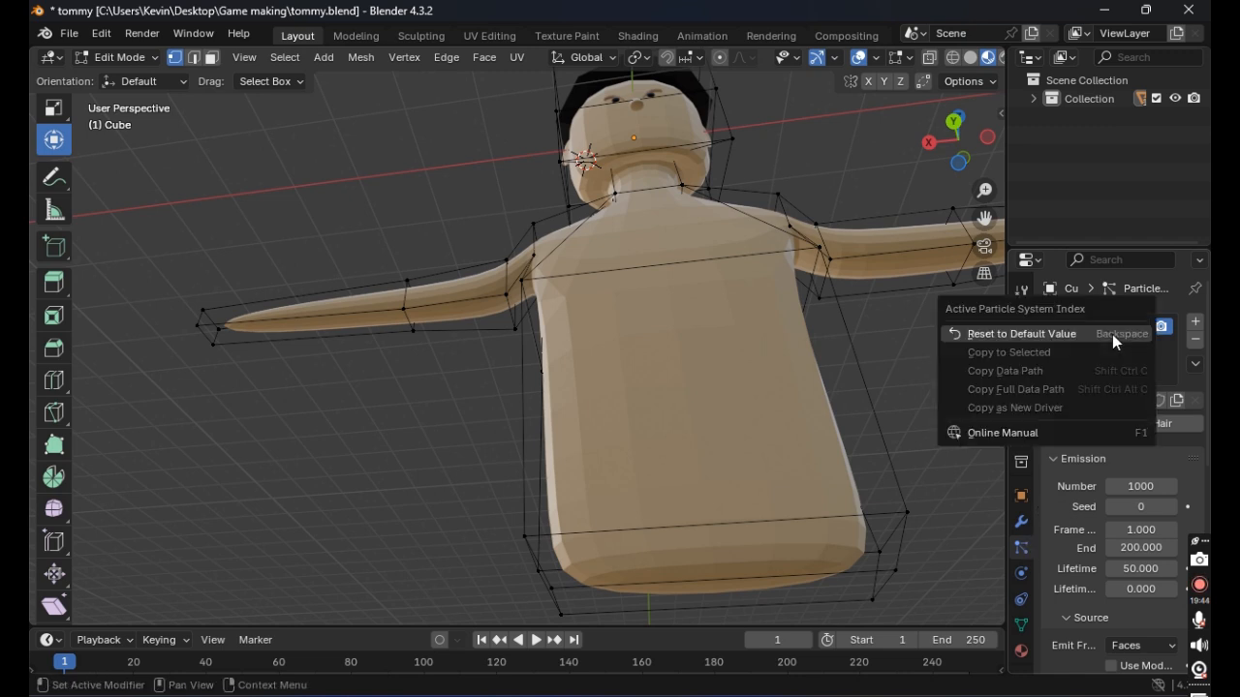
click(1157, 357)
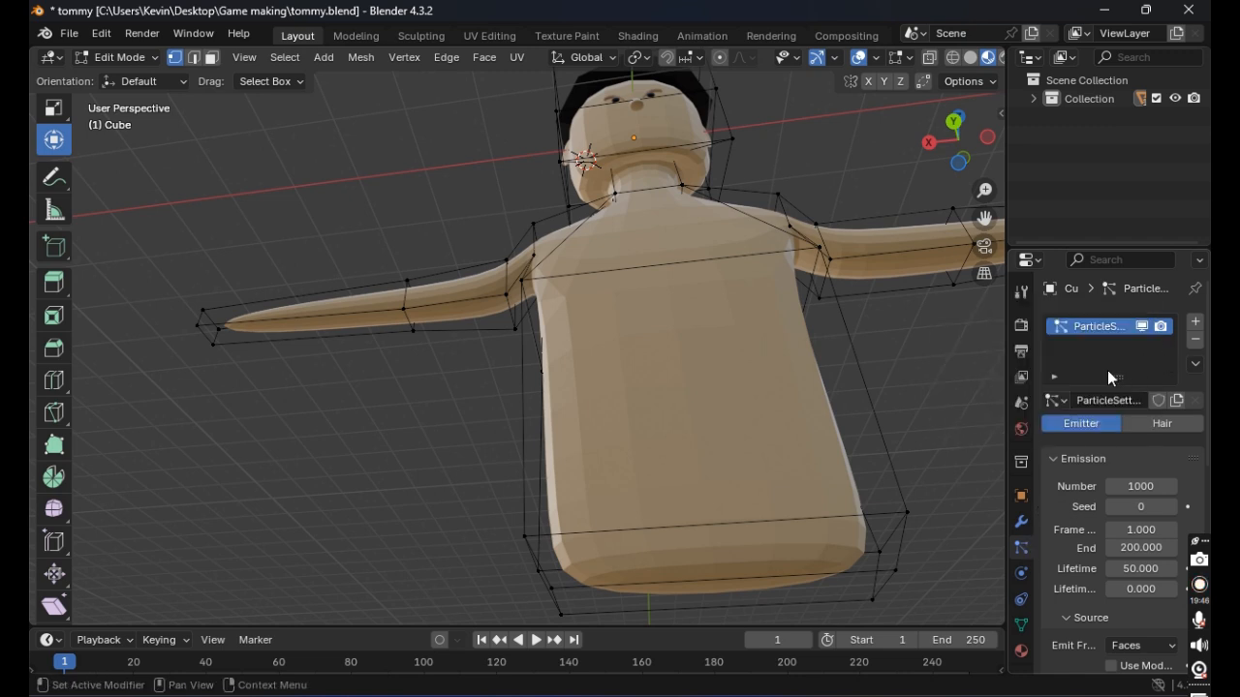
key(ctrl+z)
key(ctrl+z)
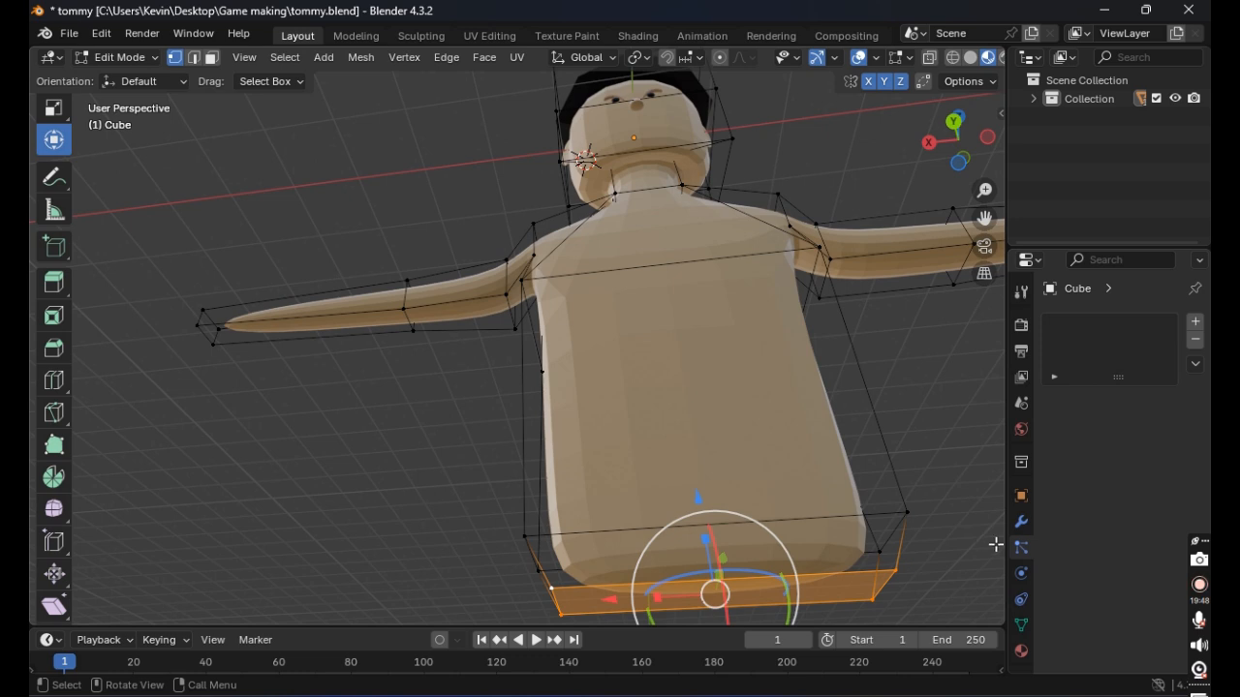
Step: Add a Bevel modifier to the character mesh below the Subdivision modifier
click(1023, 523)
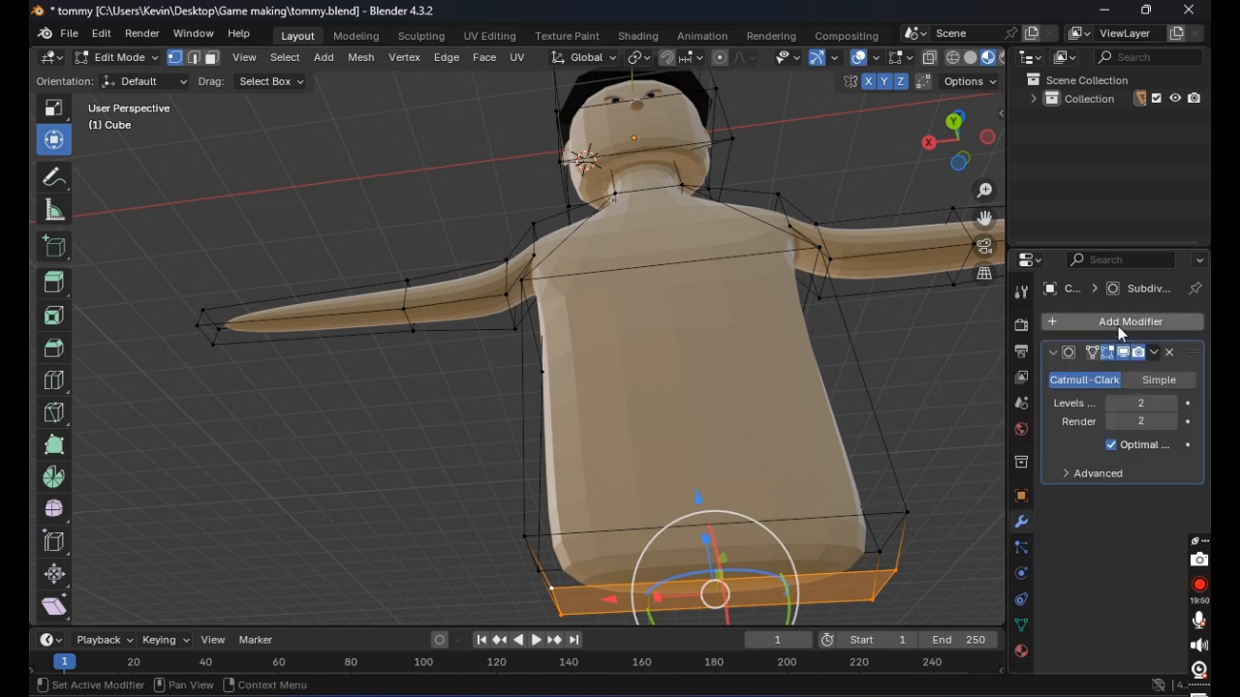
click(1065, 321)
mouse_move(1030, 326)
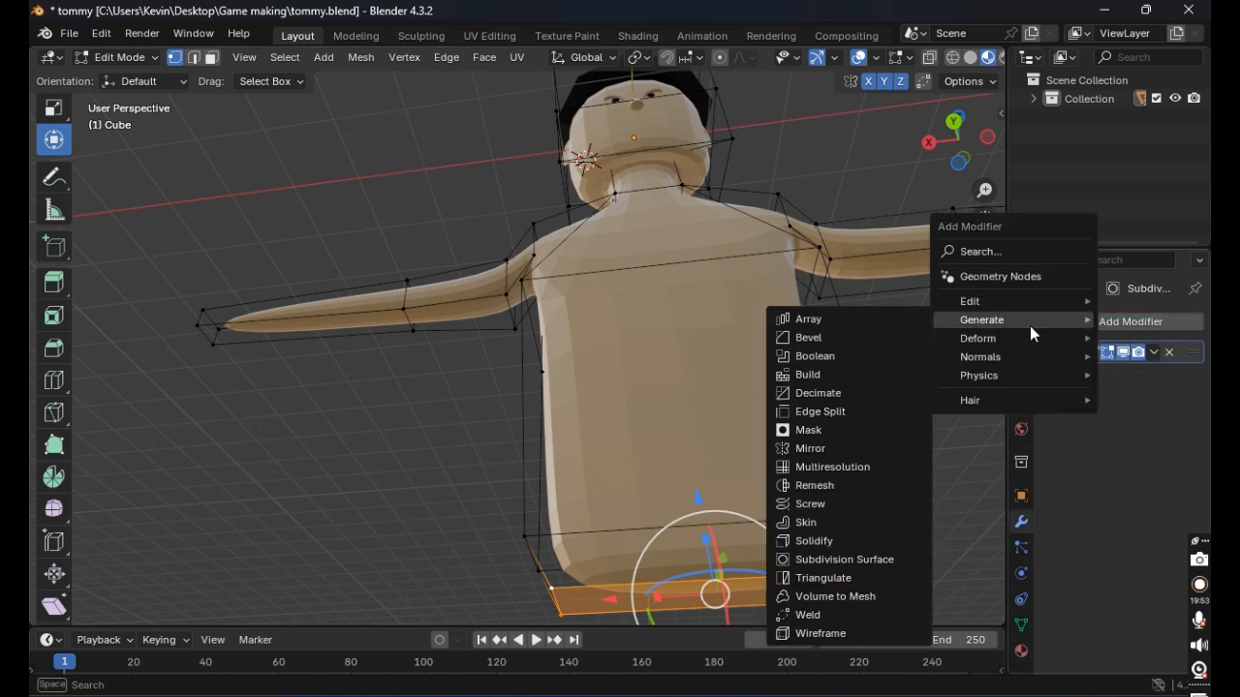
click(816, 346)
middle_drag(817, 346, 875, 379)
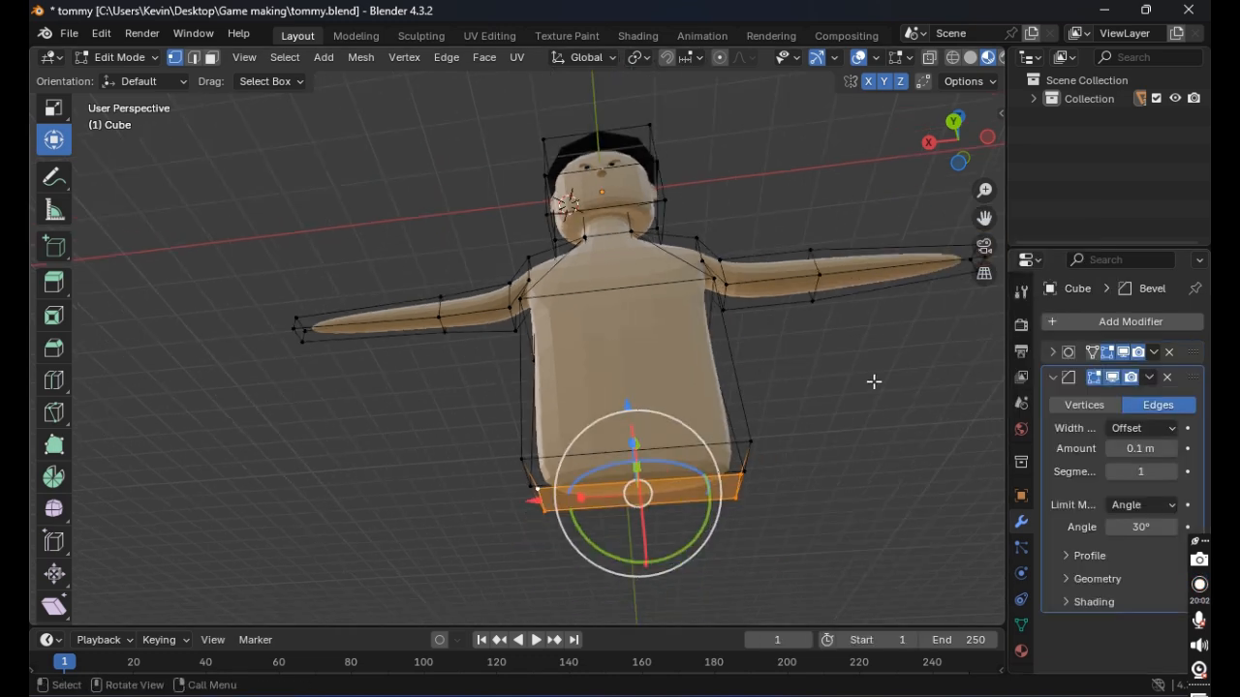
Step: Remove the Bevel modifier and browse the modifiers that can be added
click(1169, 377)
click(1056, 321)
mouse_move(1059, 329)
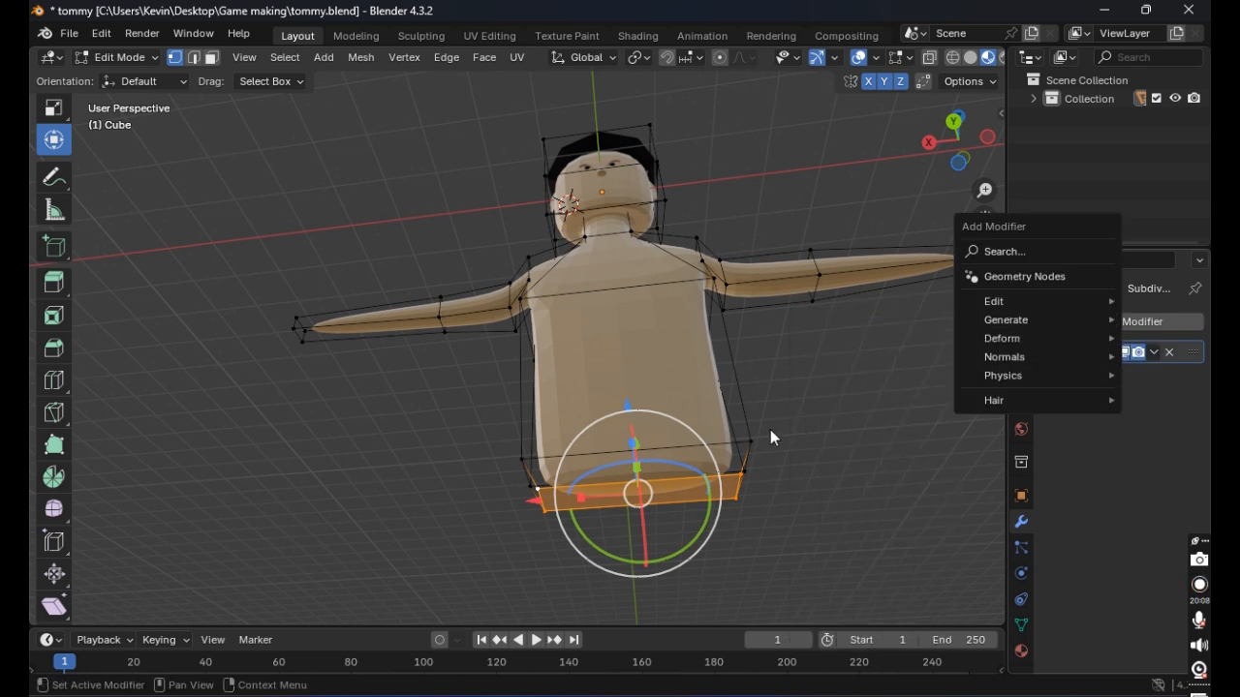
Step: Try scaling the torso's bottom end by about -0.52 along Z
middle_drag(772, 379, 711, 440)
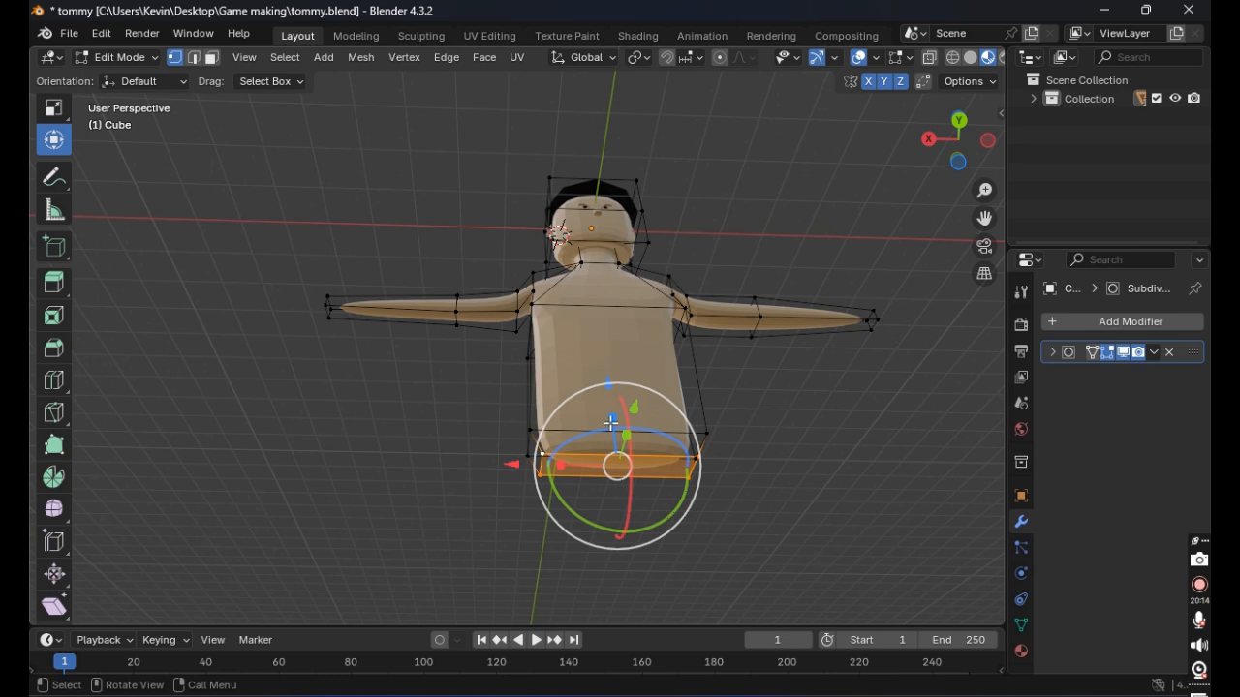
drag(615, 418, 620, 488)
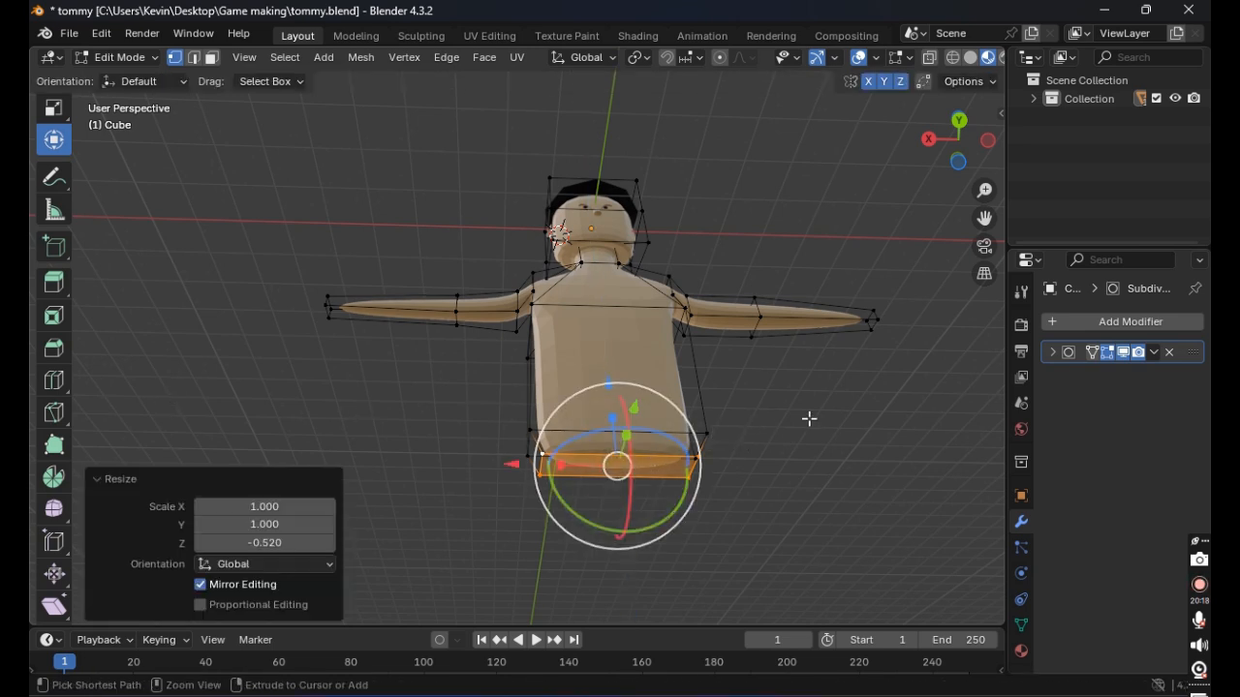
key(ctrl+z)
Step: Lengthen the torso by moving its bottom end down along Z by about 3.36 m and then further, and deselect it
drag(610, 376, 618, 599)
scroll(779, 500, down, 4)
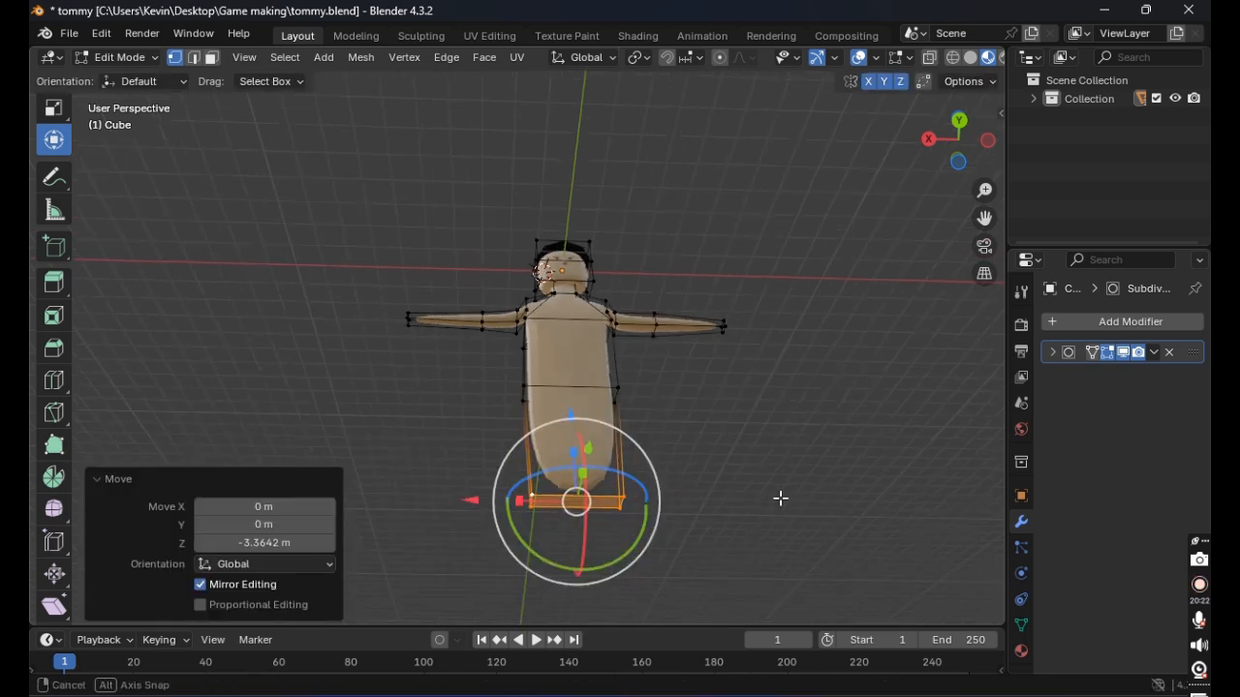
drag(565, 418, 567, 467)
click(661, 480)
Step: Try a single loop cut across the lengthened lower torso with a slide factor of -1.000
key(ctrl+r)
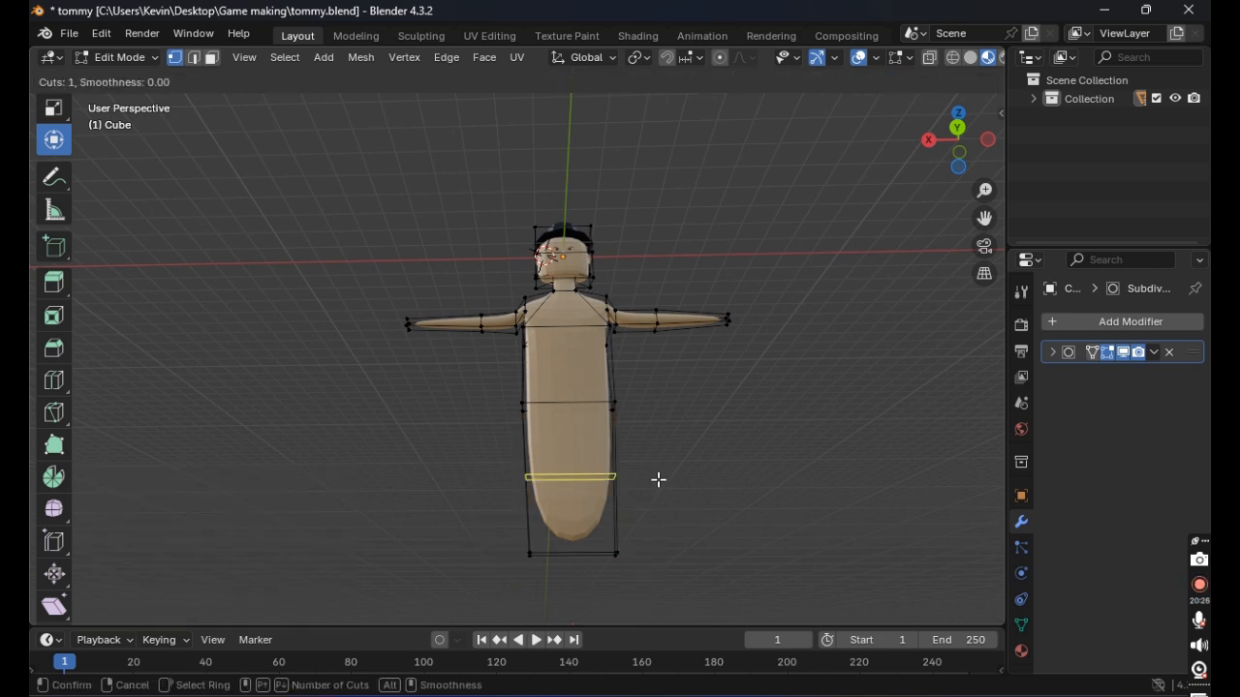
click(585, 496)
click(705, 412)
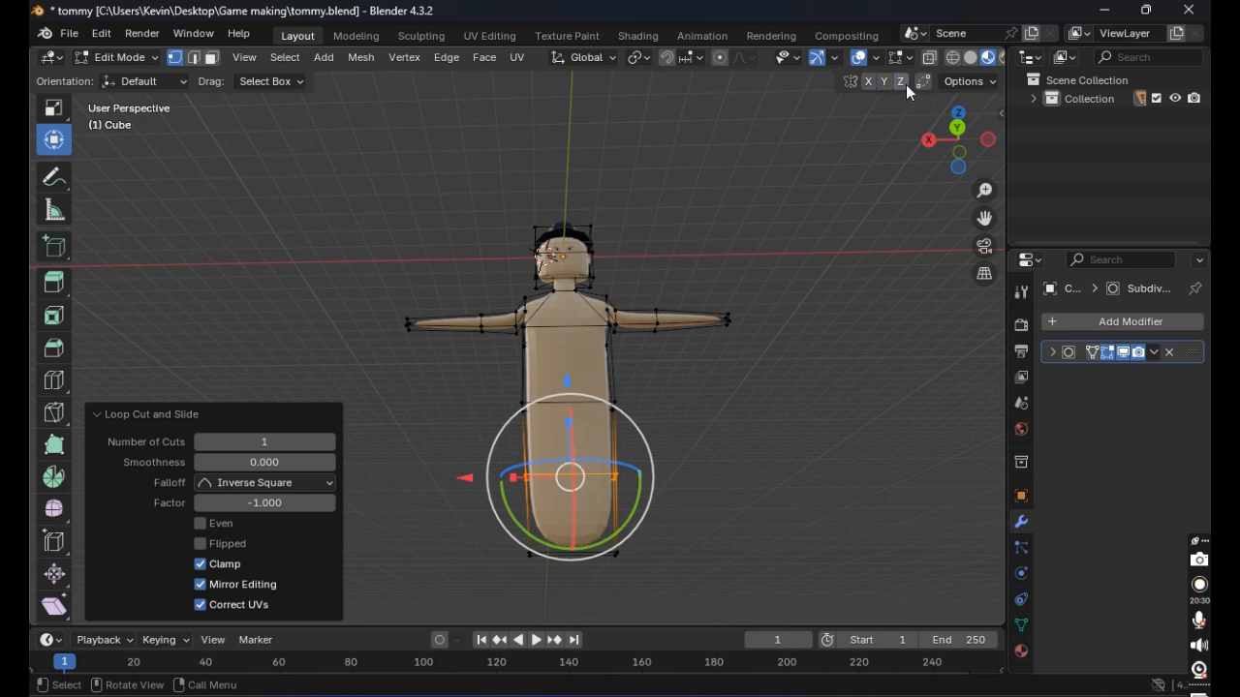
key(ctrl+z)
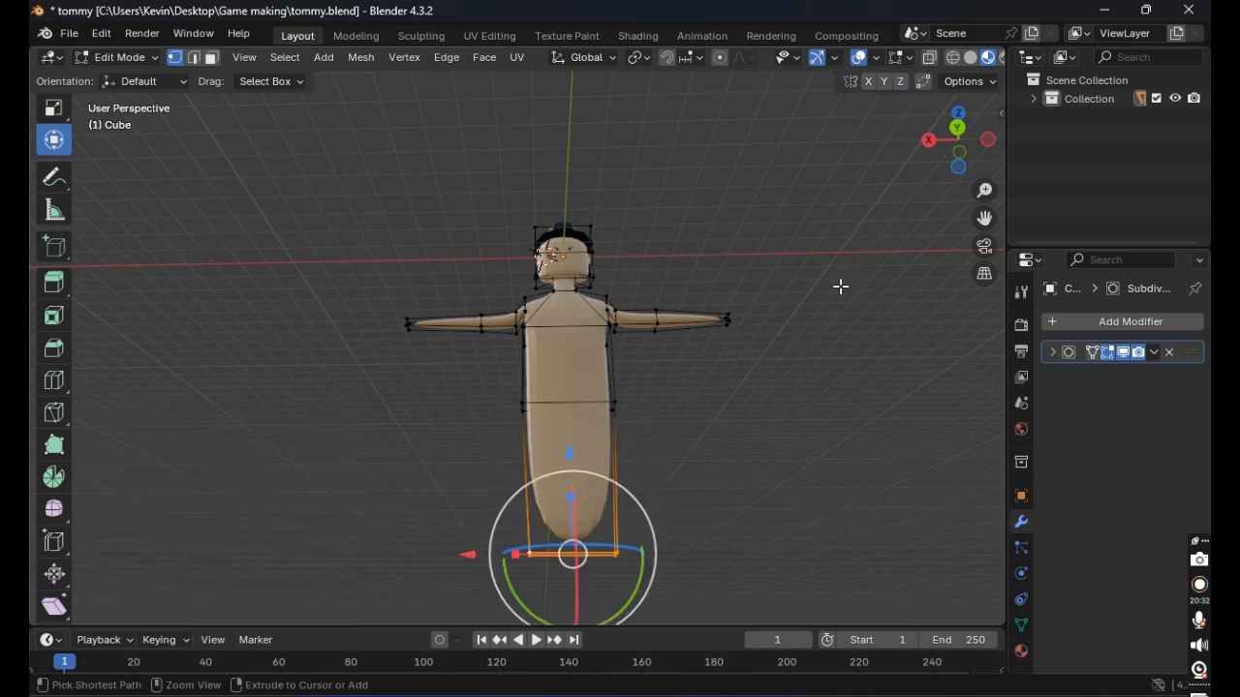
key(ctrl+z)
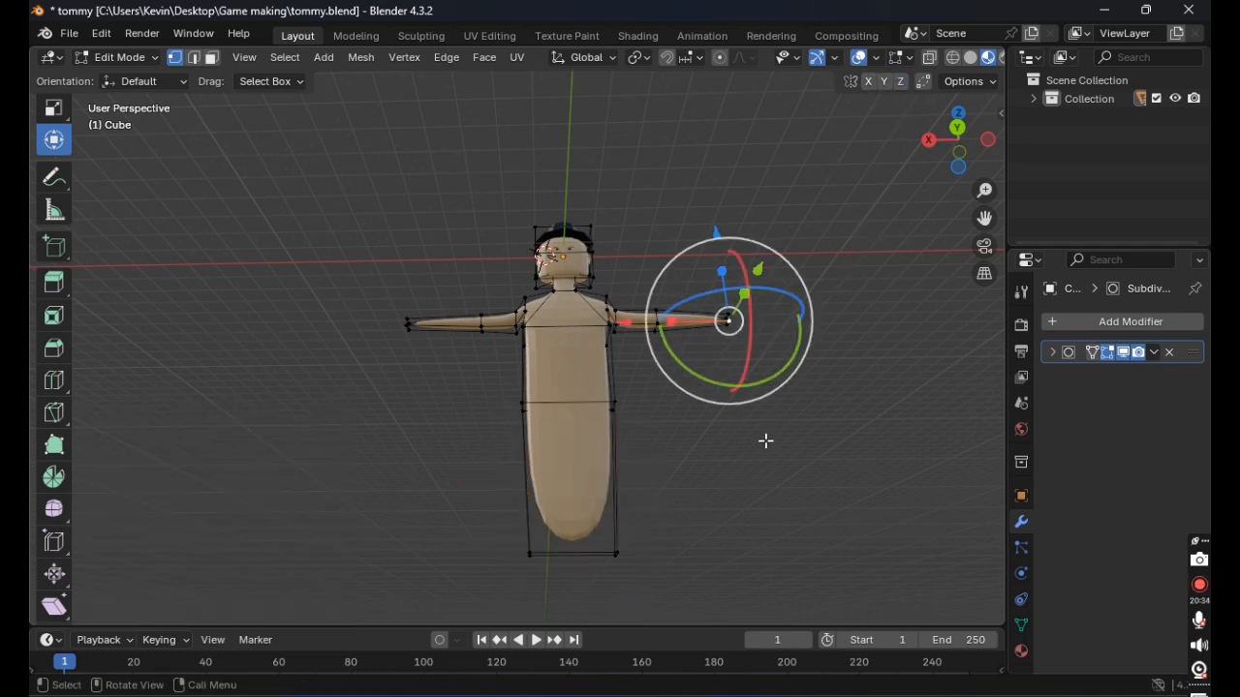
key(ctrl+z)
Step: Add one loop cut just above the lengthened torso's bottom end with a slide factor of about -0.854
key(ctrl+r)
click(601, 459)
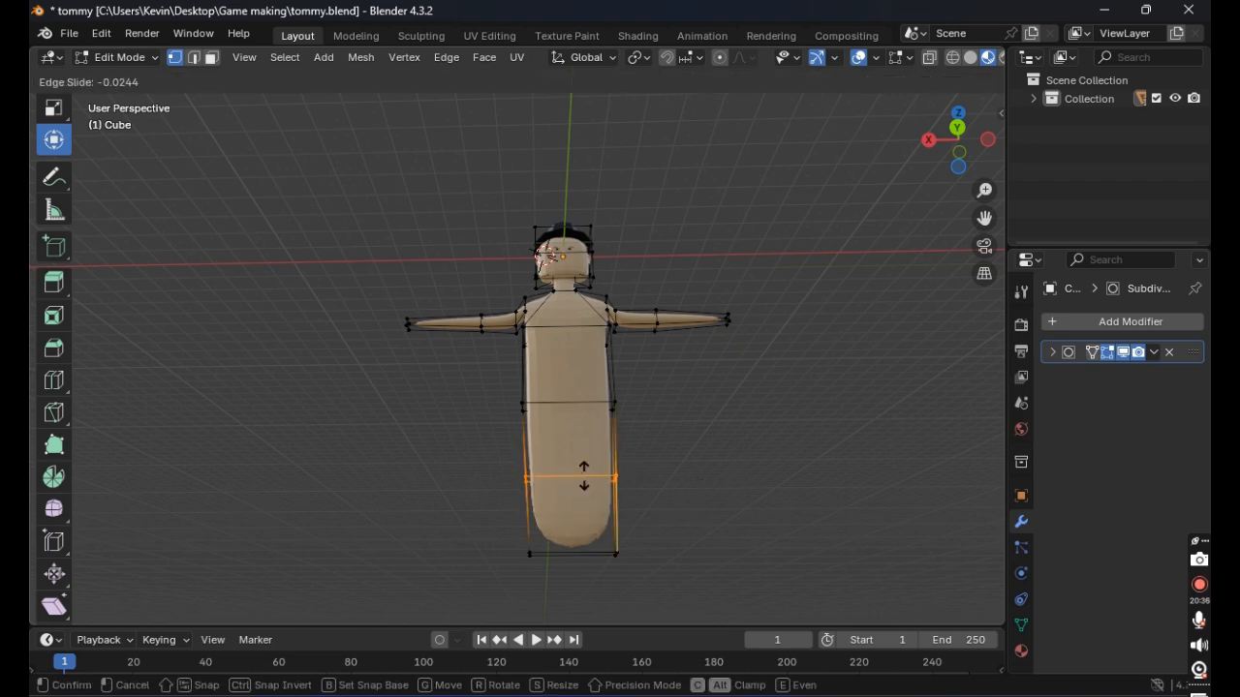
click(587, 538)
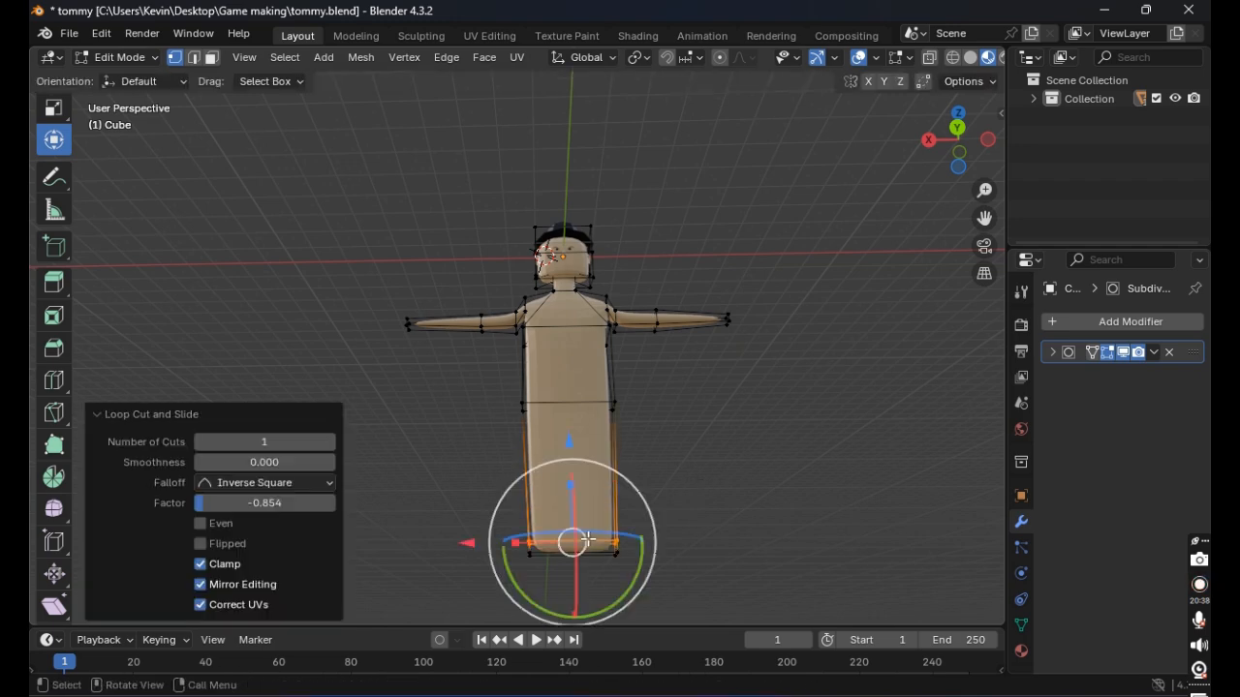
click(711, 520)
middle_drag(711, 520, 657, 465)
mouse_move(762, 515)
middle_down()
mouse_move(750, 548)
mouse_move(724, 480)
mouse_move(739, 443)
mouse_move(739, 510)
mouse_move(774, 511)
mouse_move(748, 523)
middle_up()
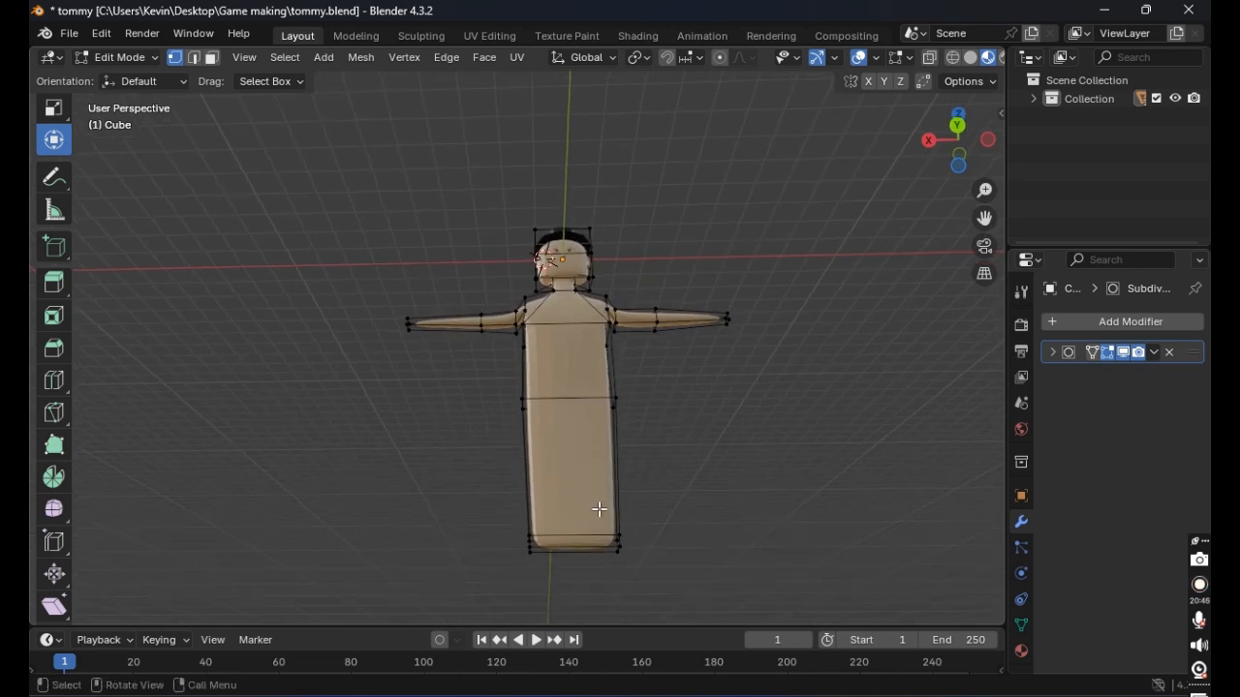
middle_drag(651, 504, 667, 513)
Step: Undo the loop cut, the torso lengthening and the earlier narrowing of the torso's bottom end
key(ctrl+z)
key(ctrl+z)
key(ctrl+z)
key(ctrl+z)
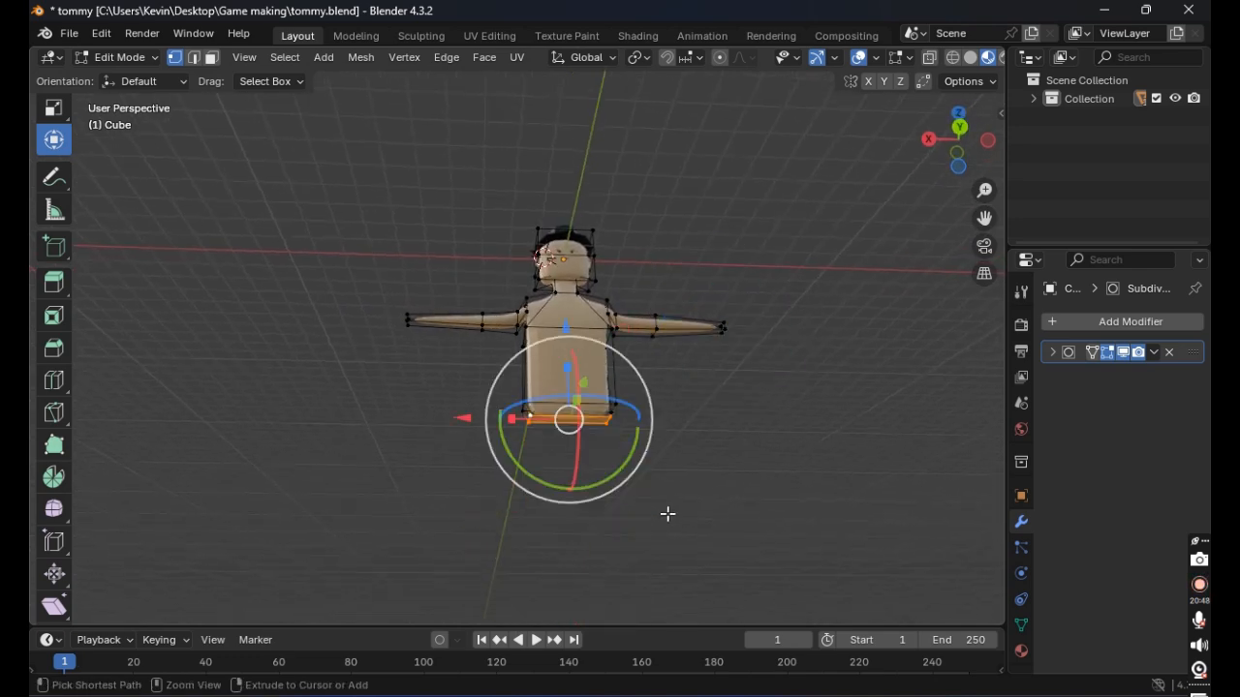
key(ctrl+z)
key(ctrl+z)
key(ctrl+z)
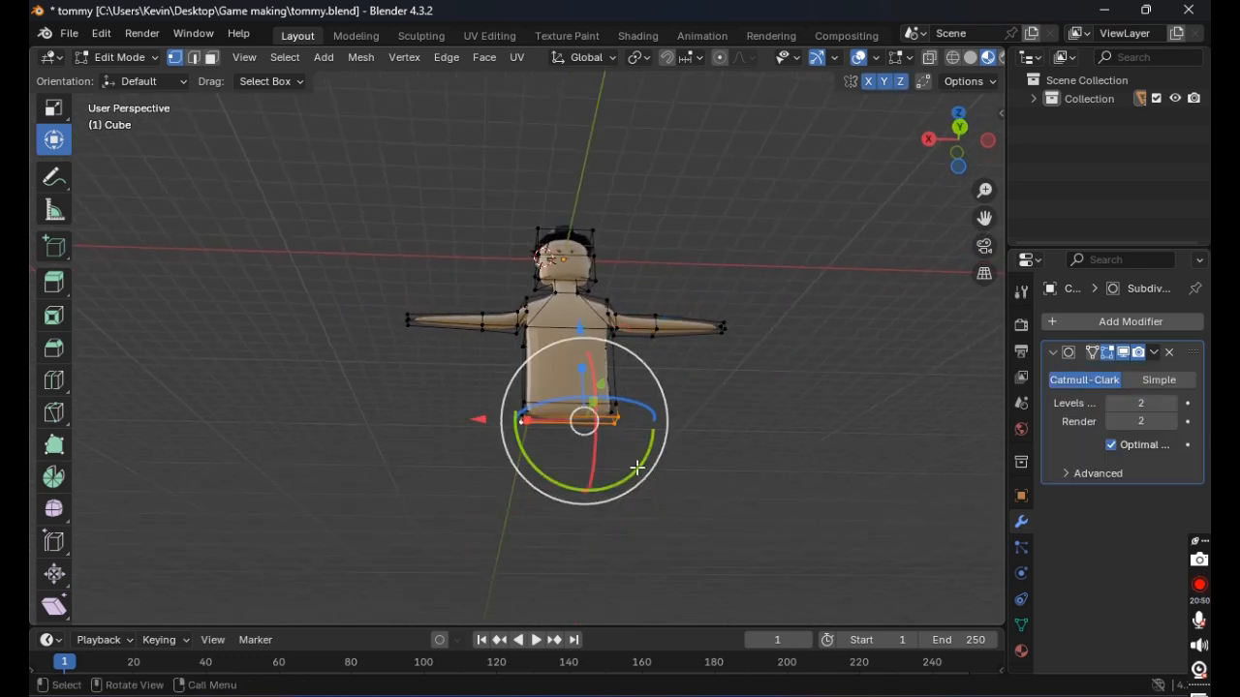
Step: Extend the vertex selection to cover the torso's whole bottom end
middle_drag(700, 416, 690, 408)
shift+click(519, 414)
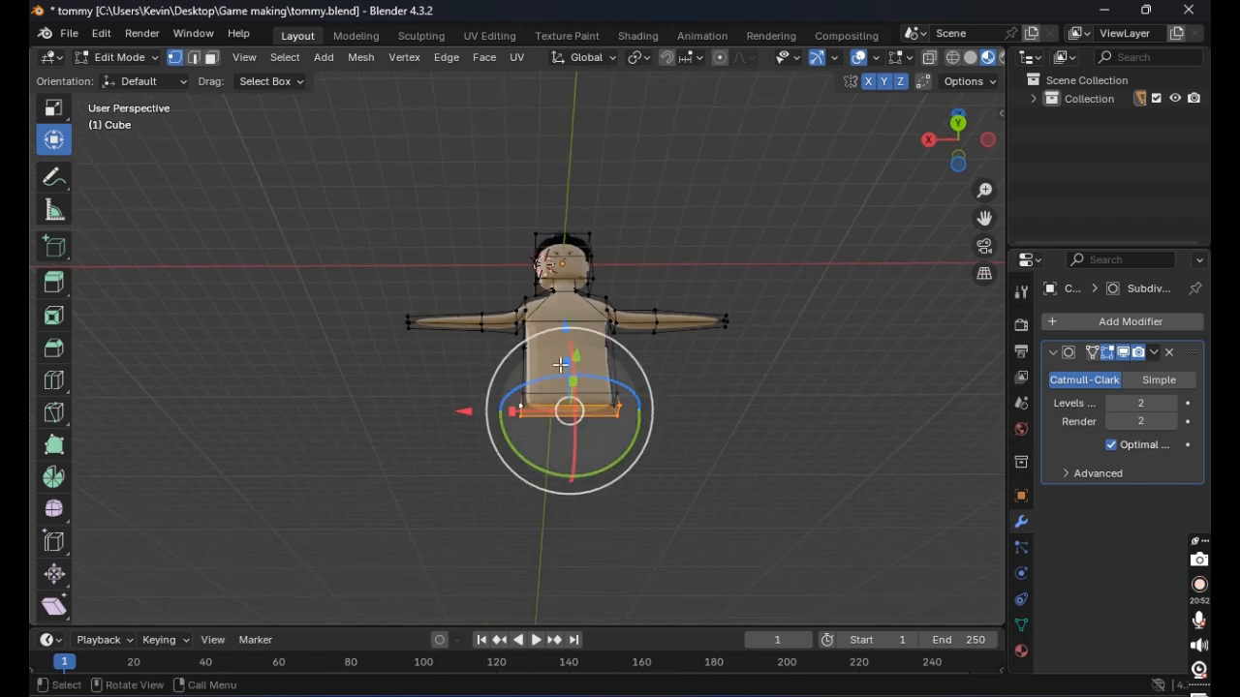
middle_drag(568, 372, 563, 346)
Step: Try extruding the torso's bottom end with the Extrude Region tool
click(53, 283)
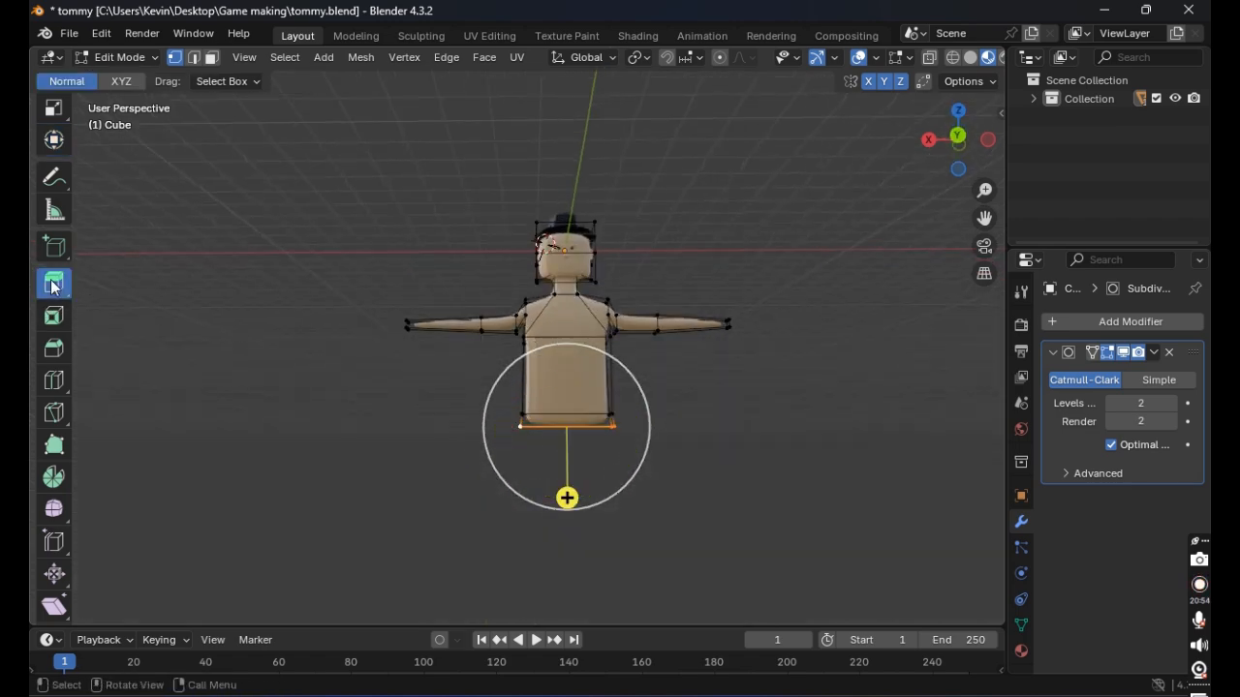
drag(566, 498, 578, 55)
key(ctrl+z)
Step: Move the torso's bottom end down about 4.01 m along Z with the Transform tool
click(55, 148)
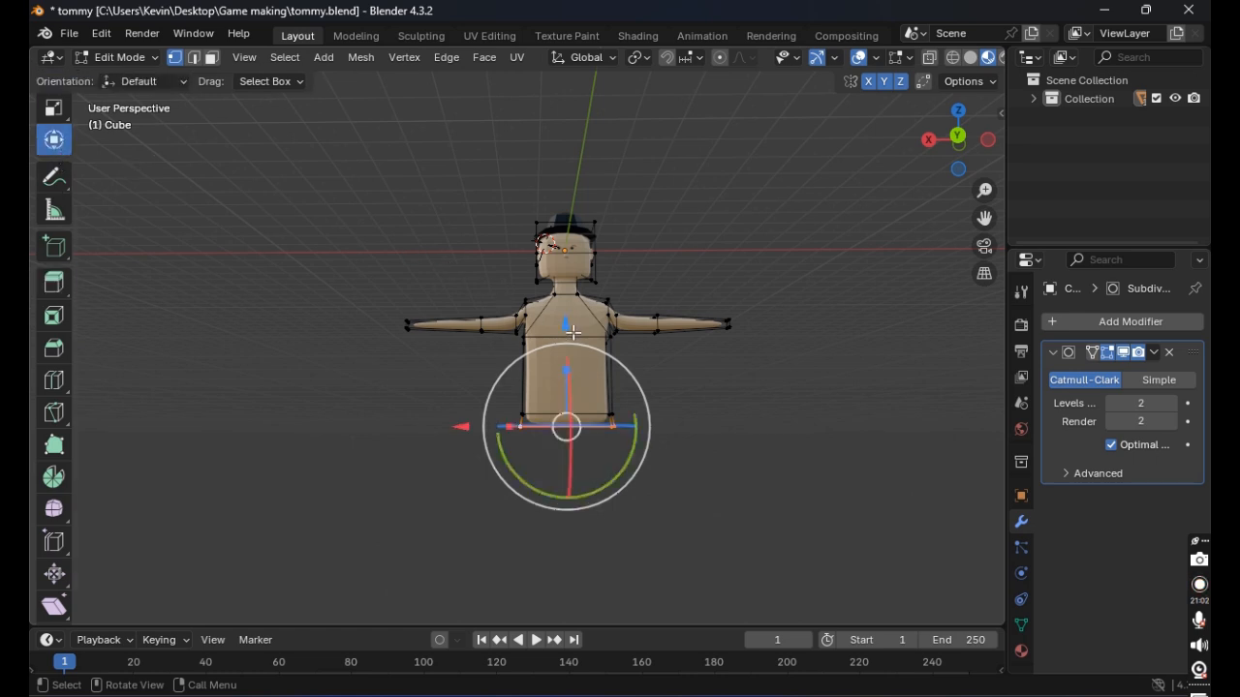
key(e)
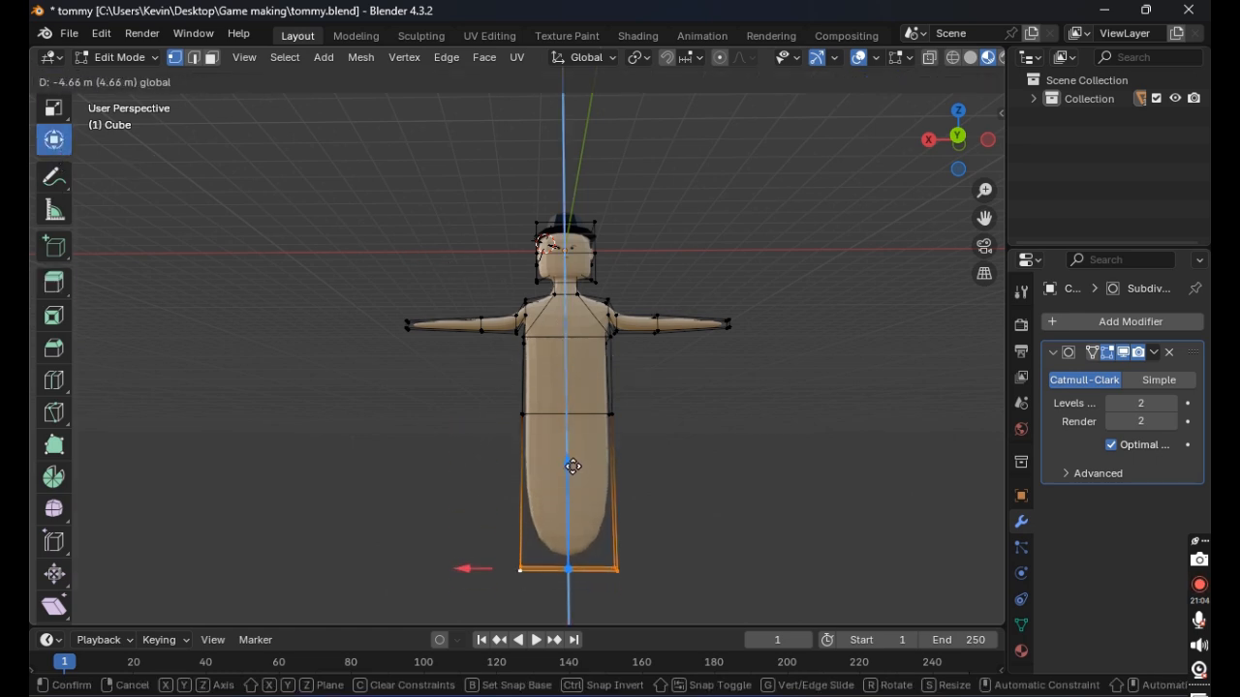
click(574, 451)
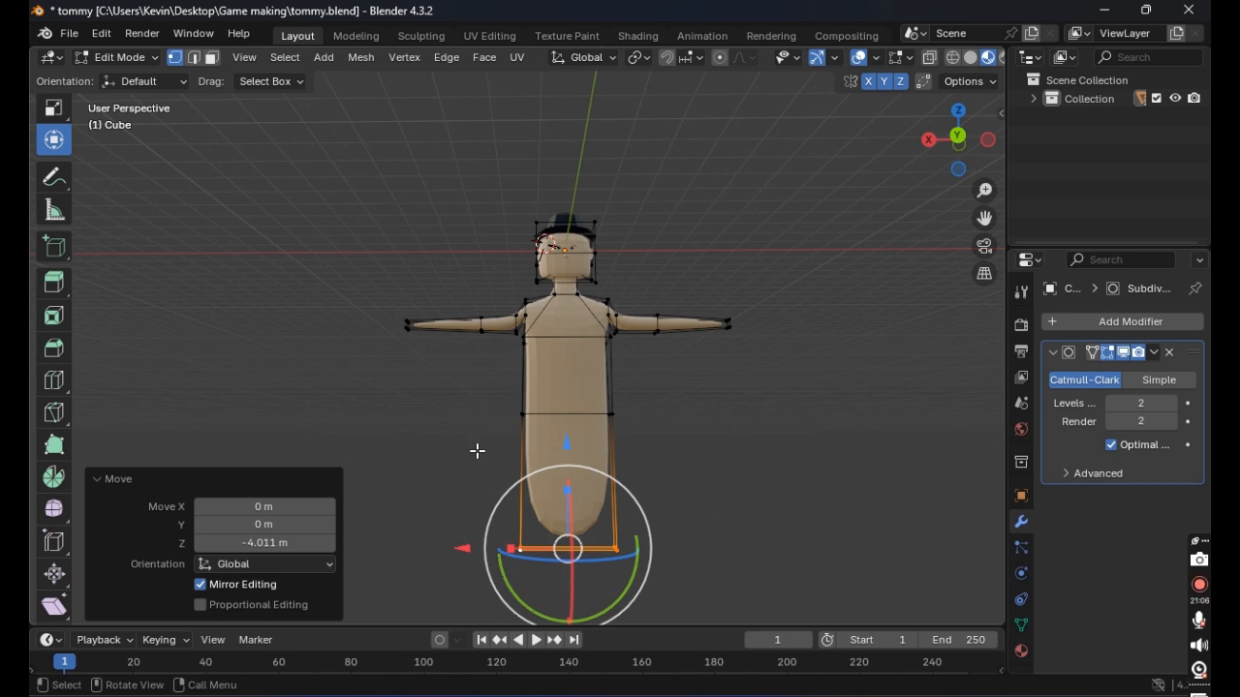
Step: Try a single loop cut across the lengthened lower torso with a slide factor of about -0.220
key(ctrl+r)
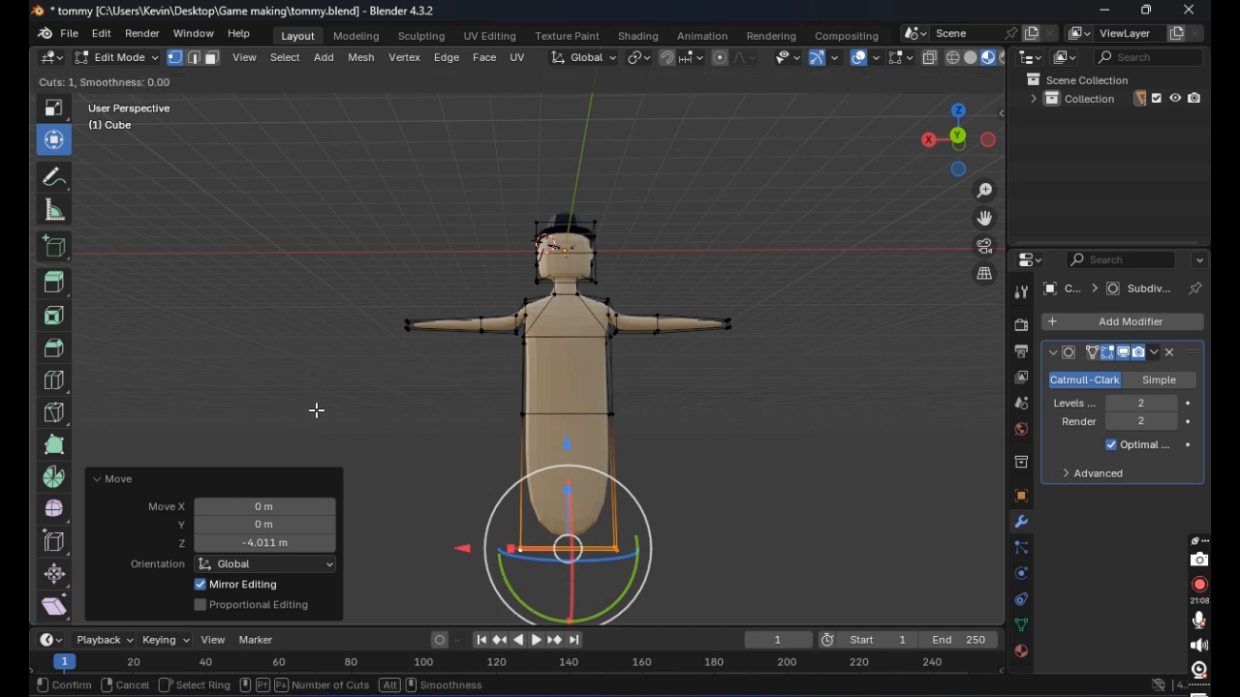
click(570, 482)
click(586, 531)
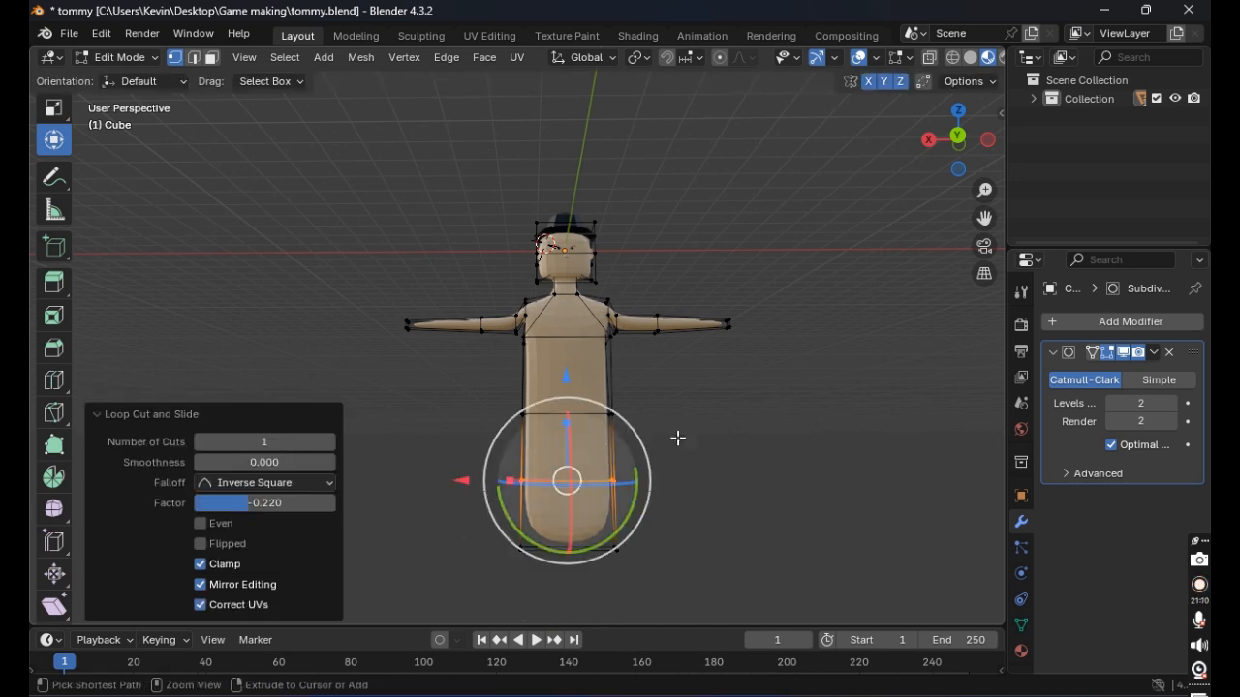
key(ctrl+z)
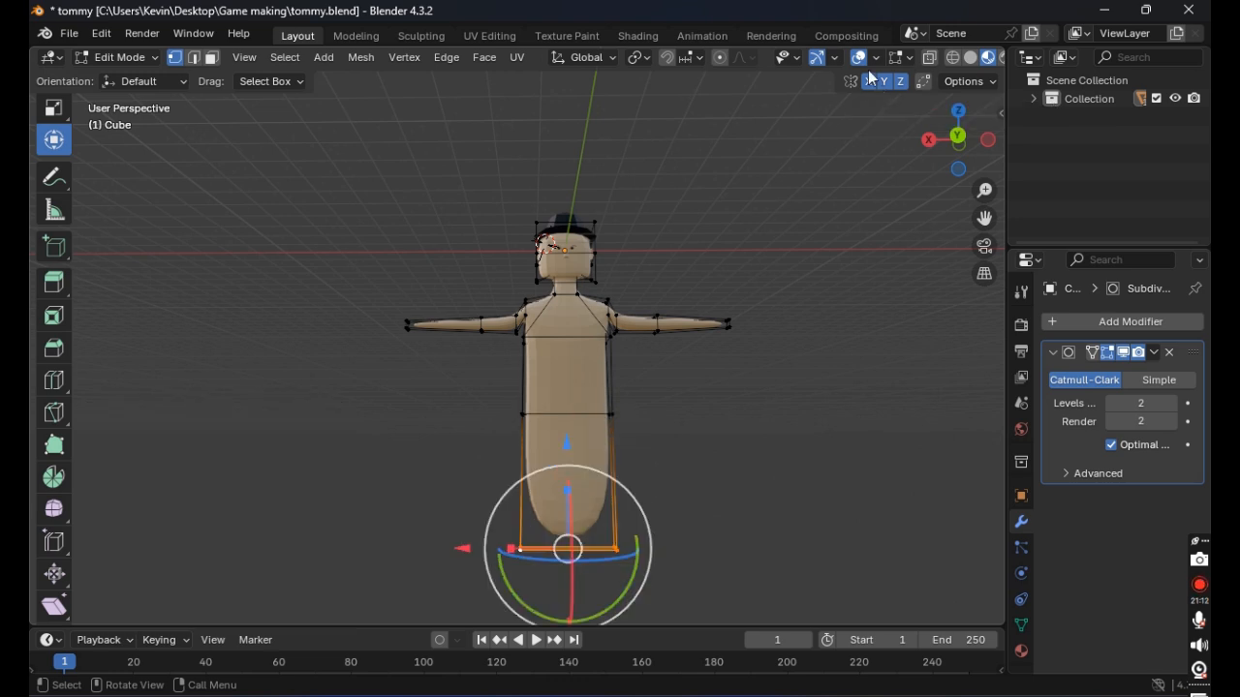
Step: Add a single loop cut near the lower torso's bottom end with a slide factor of about -0.842, then clear the selection
key(g)
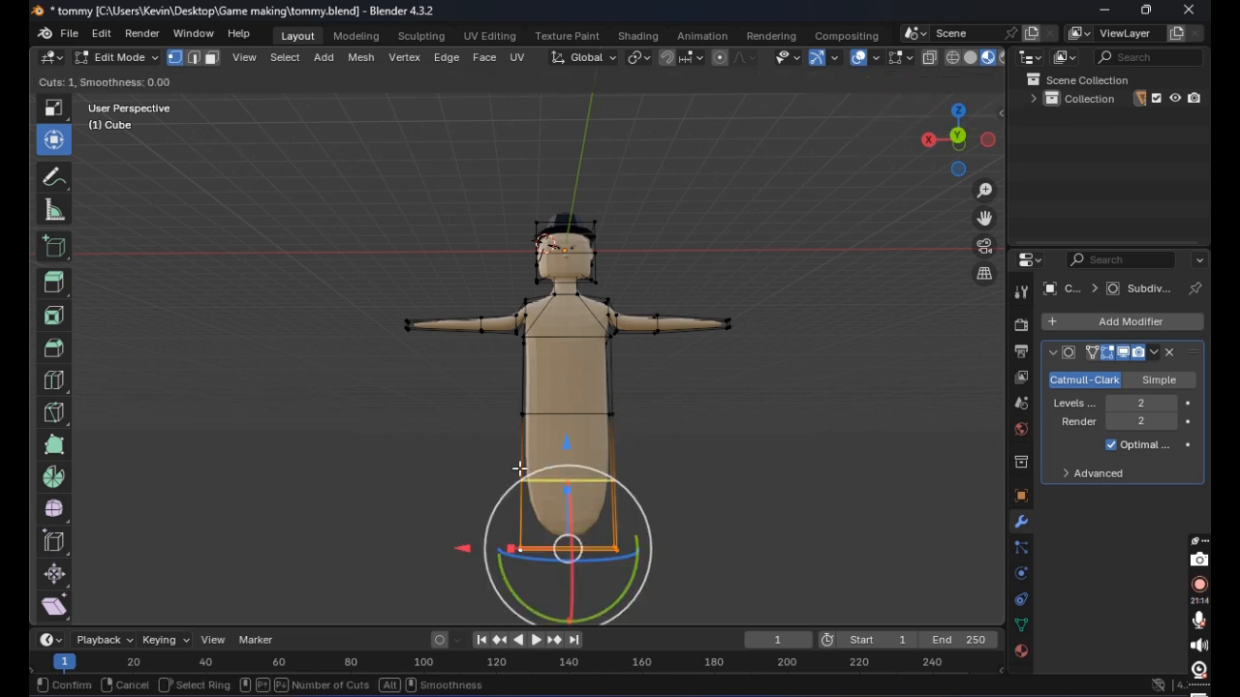
key(g)
click(592, 531)
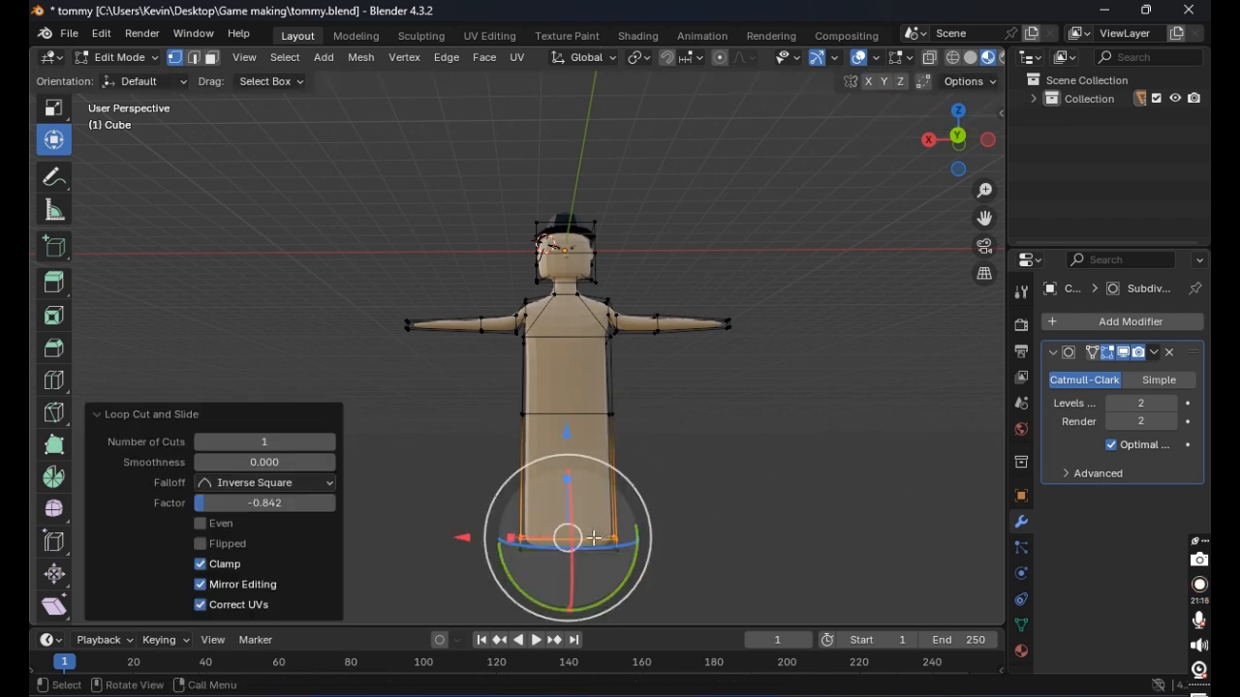
click(709, 499)
middle_drag(709, 499, 672, 448)
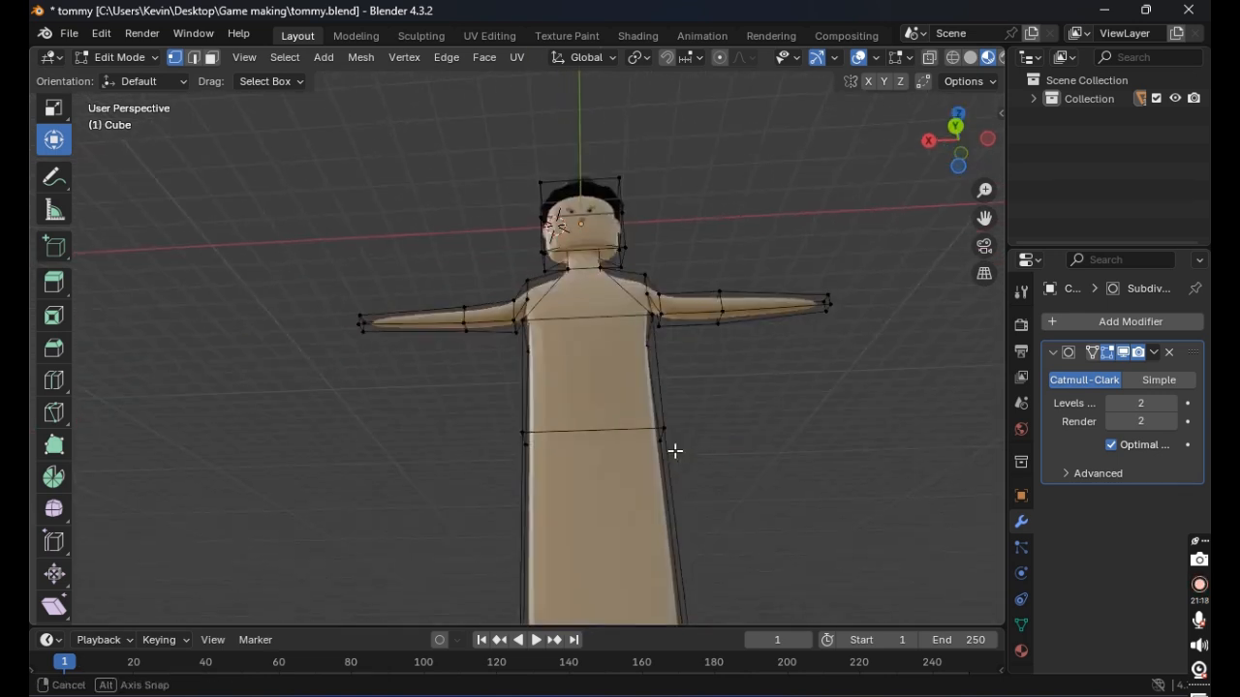
scroll(672, 449, down, 2)
scroll(675, 484, up, 1)
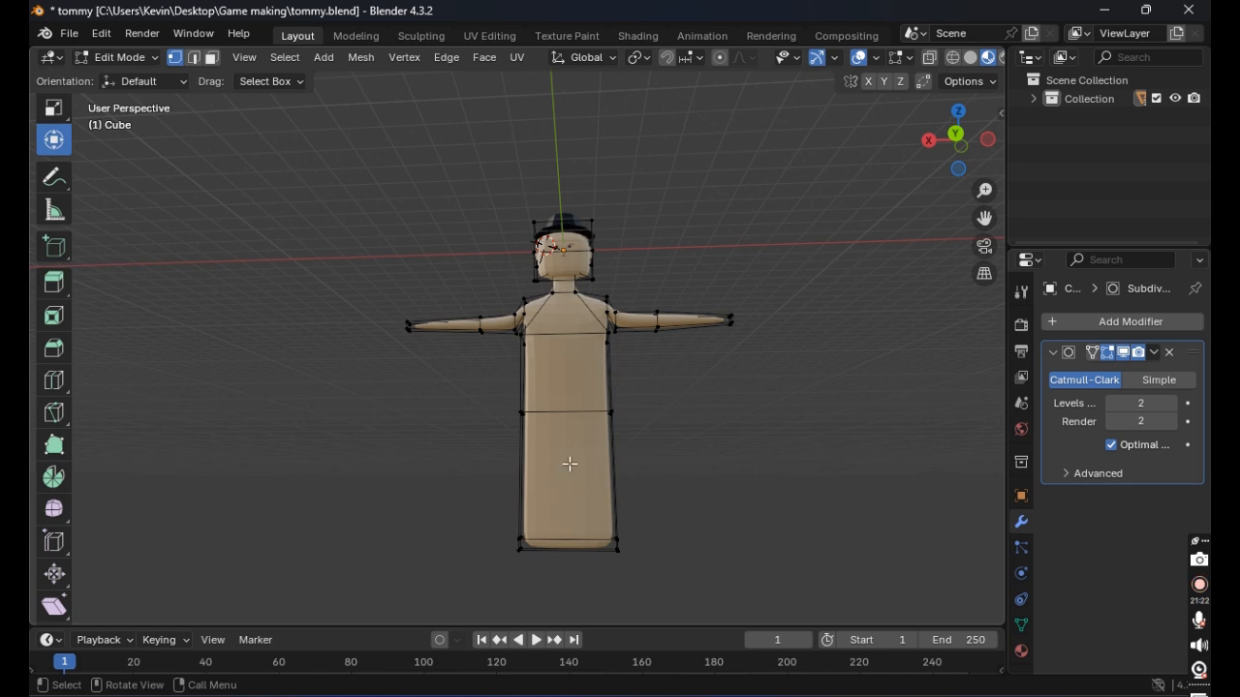
middle_drag(601, 478, 623, 458)
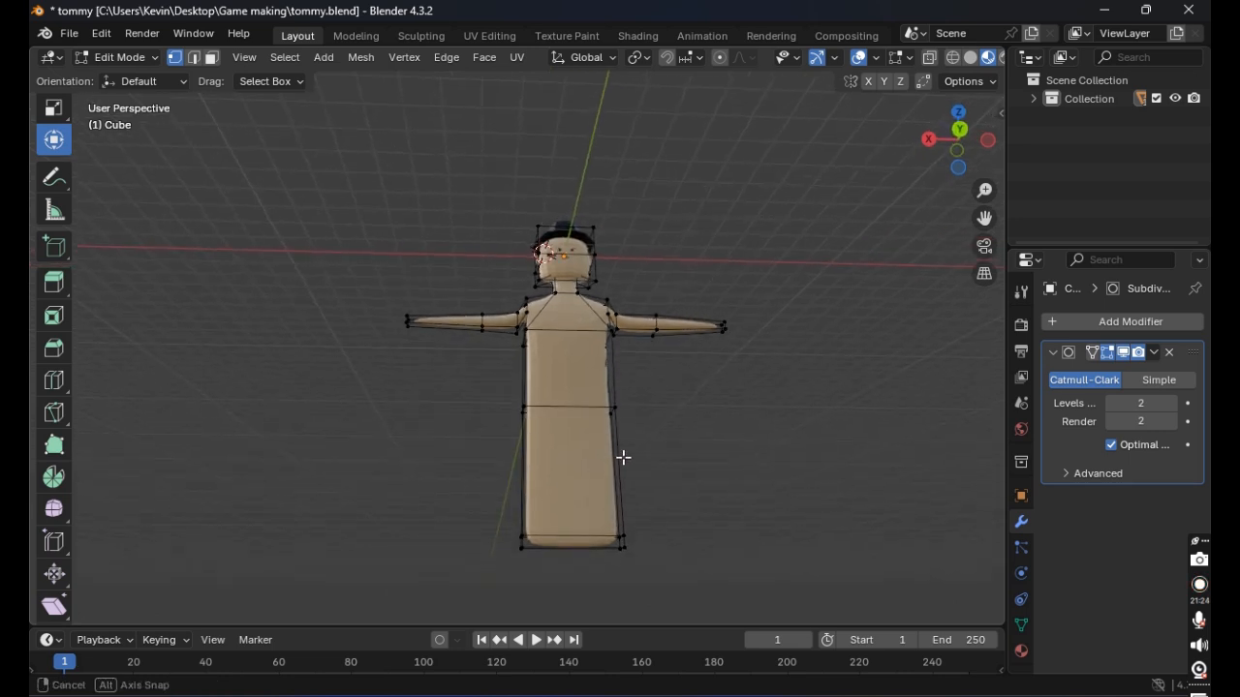
Step: Look through the cube's particle, constraint and mesh data properties and the active tool settings
click(1021, 548)
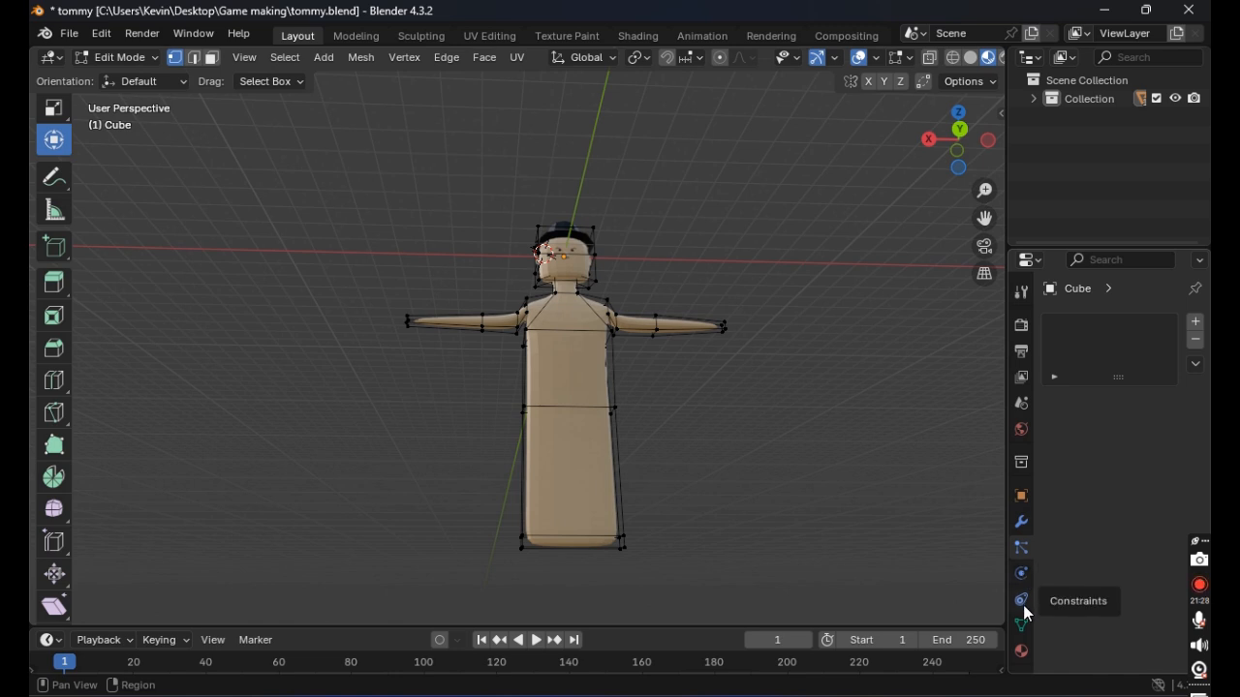
click(1022, 603)
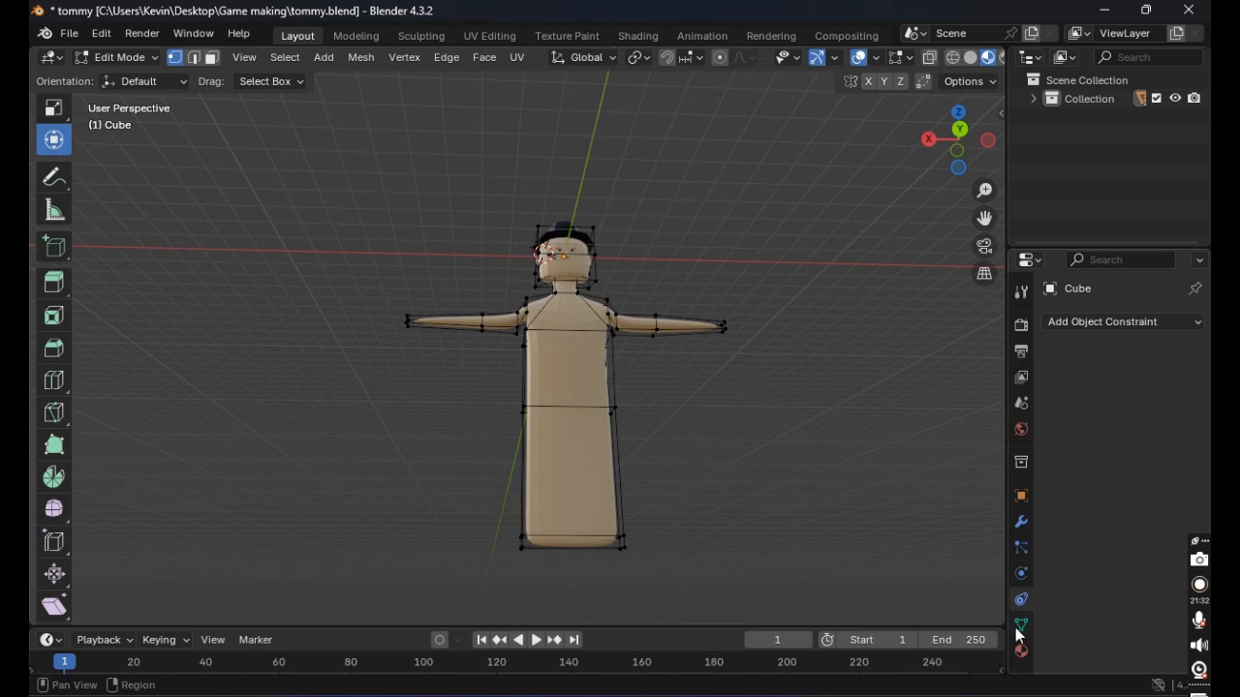
click(1020, 627)
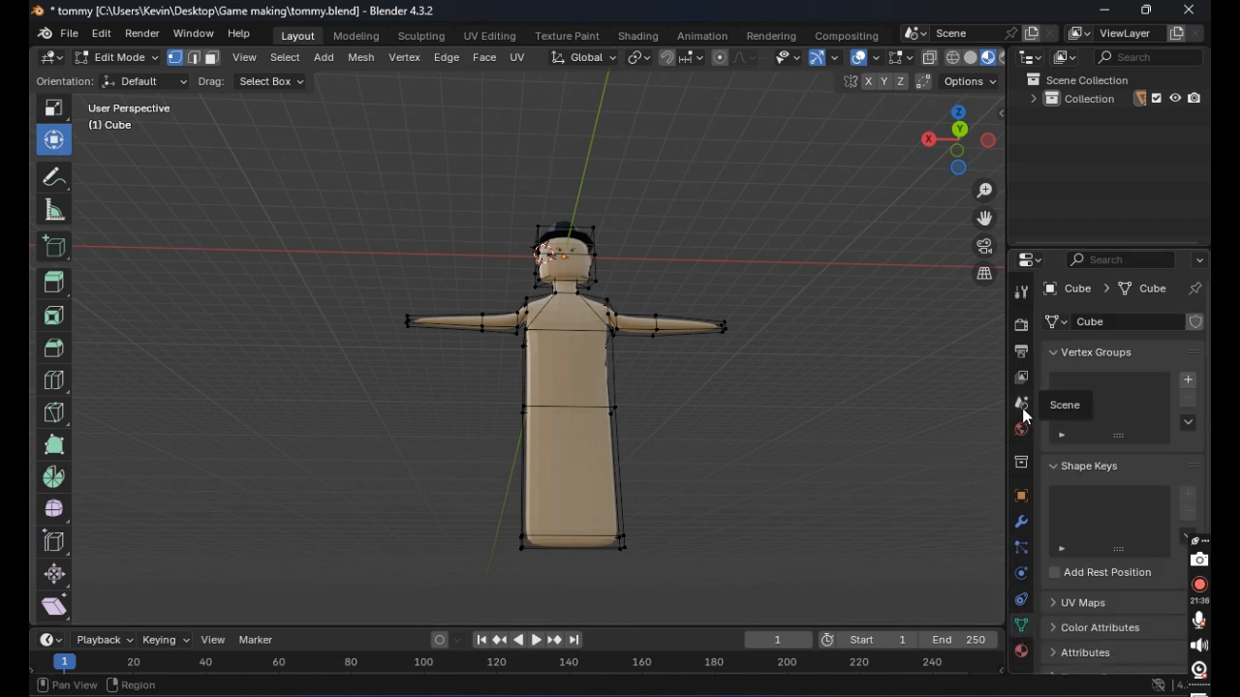
click(1025, 295)
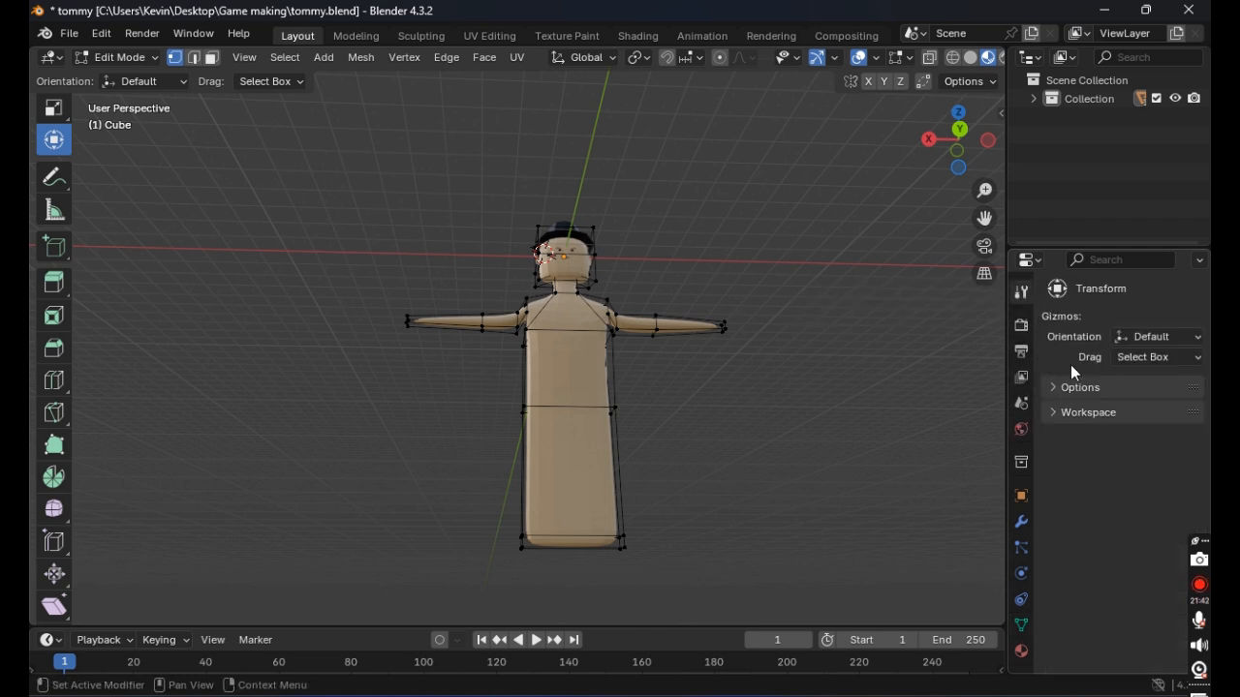
Step: Check the Transform tool's orientation and drag choices, keeping Select Box, and inspect the underside of the body
click(1157, 344)
click(1161, 341)
click(1157, 357)
click(1158, 354)
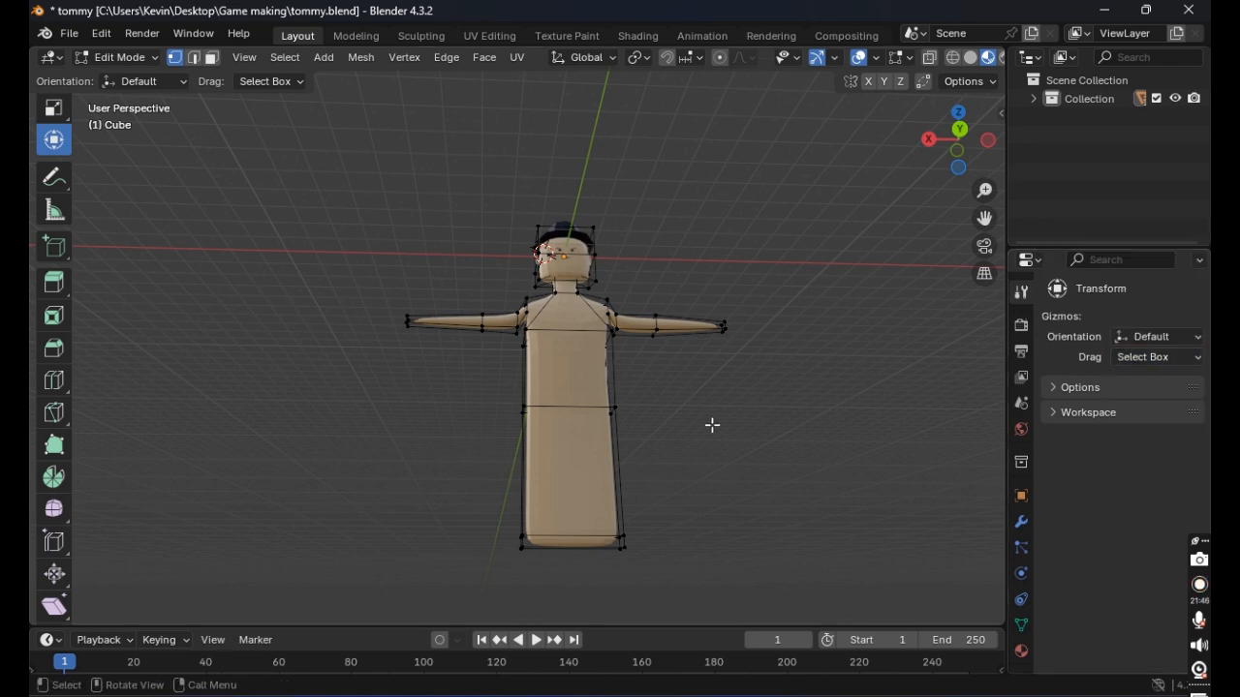
scroll(597, 451, up, 1)
middle_drag(597, 451, 591, 436)
click(1174, 358)
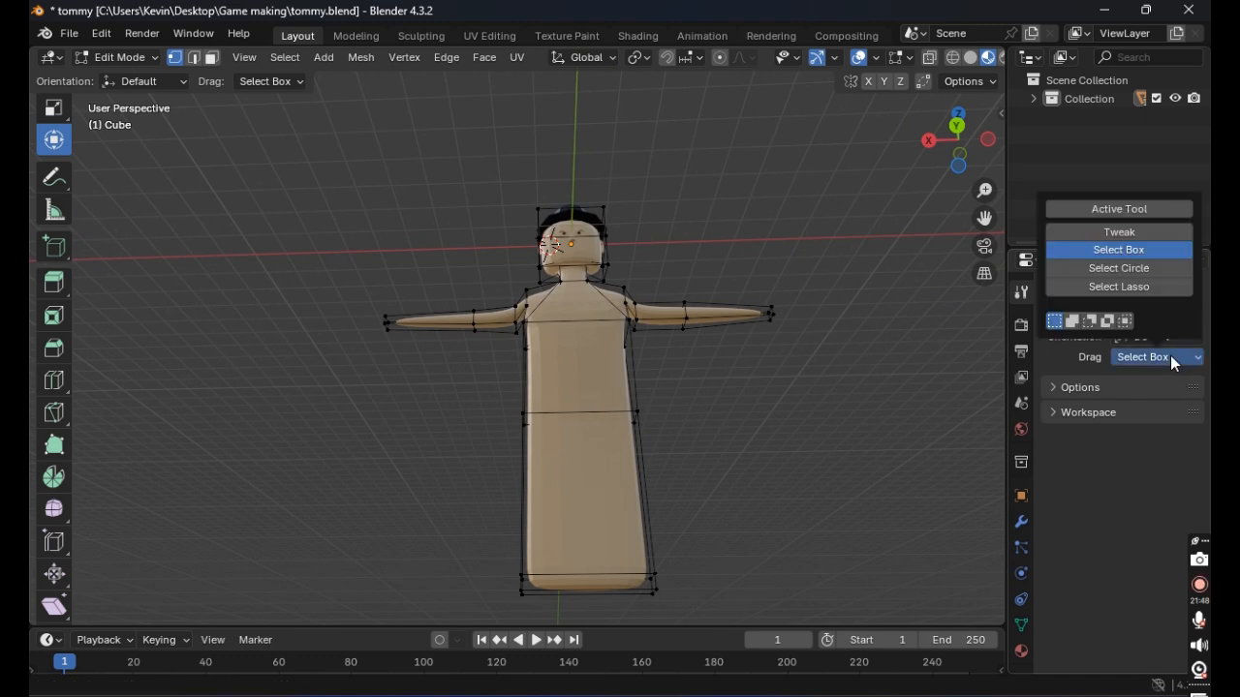
click(1133, 248)
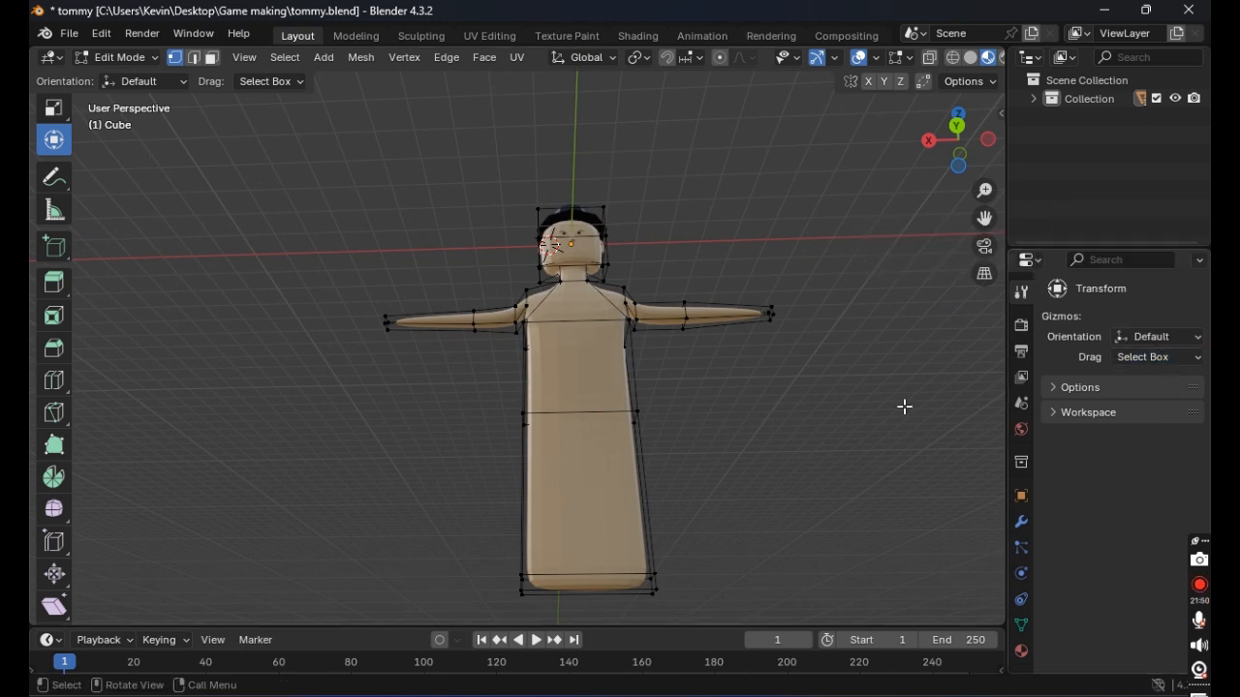
middle_drag(782, 457, 798, 374)
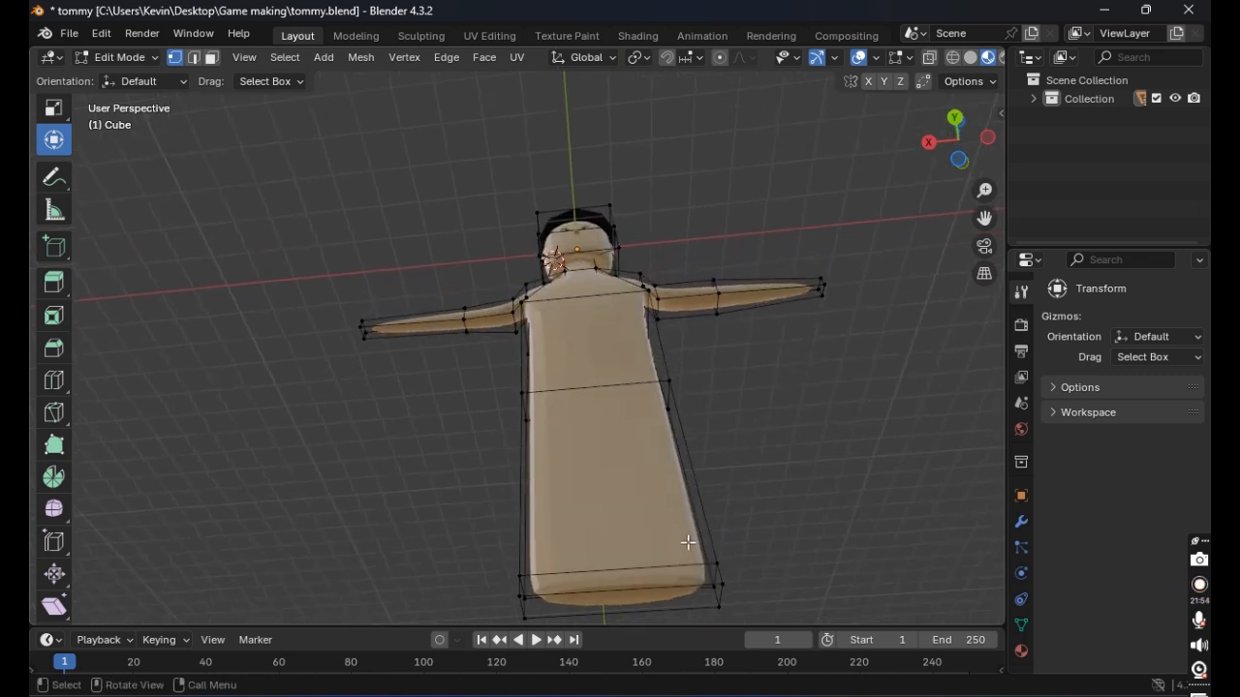
scroll(688, 542, down, 2)
middle_drag(693, 480, 701, 486)
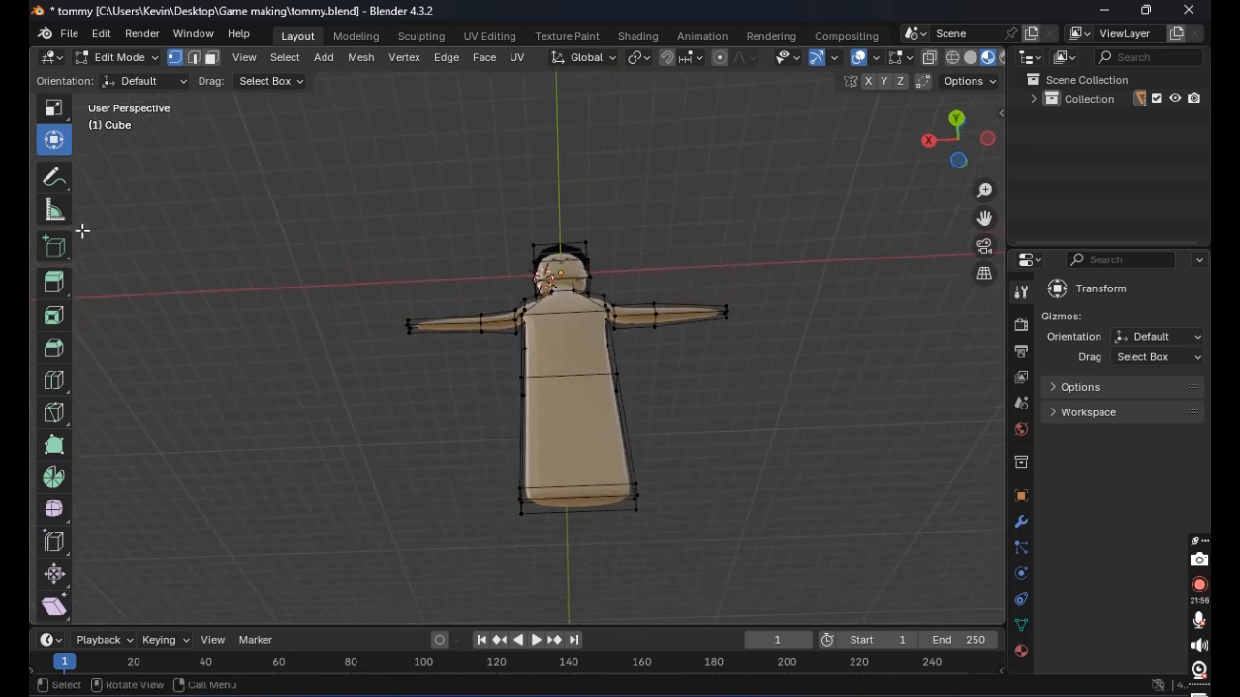
Step: Activate the Loop Cut tool and try assigning a custom shortcut to it
click(55, 414)
click(60, 384)
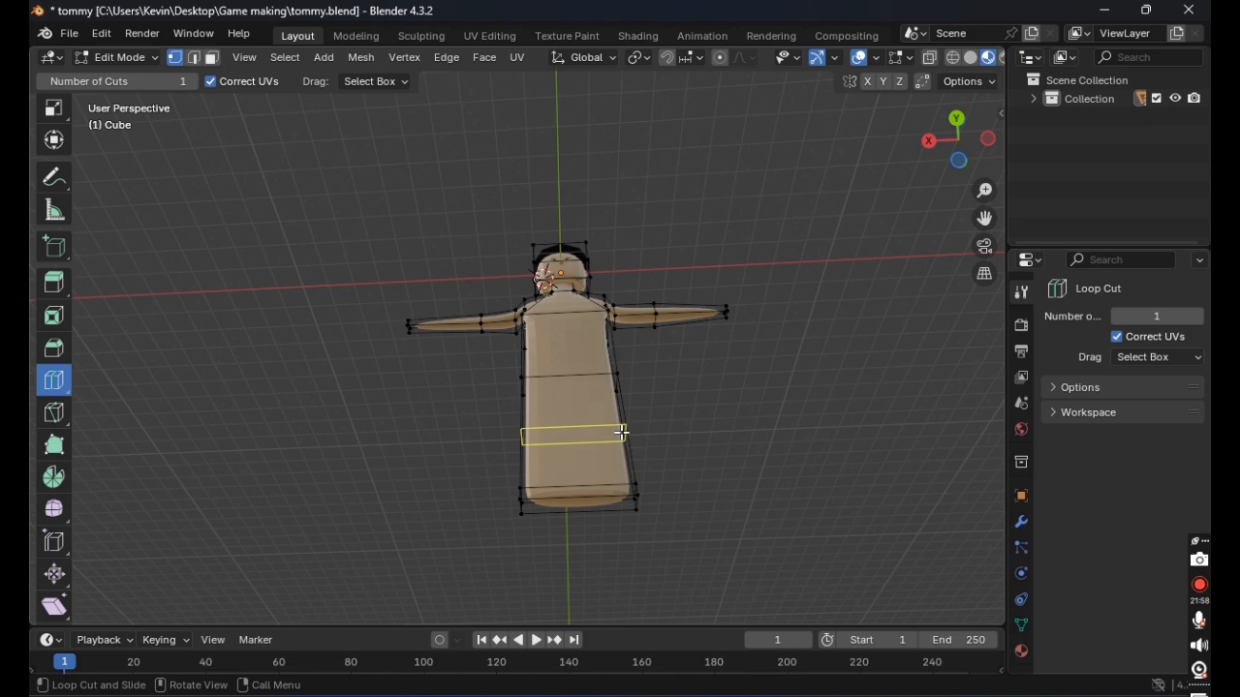
right_click(66, 395)
right_click(54, 384)
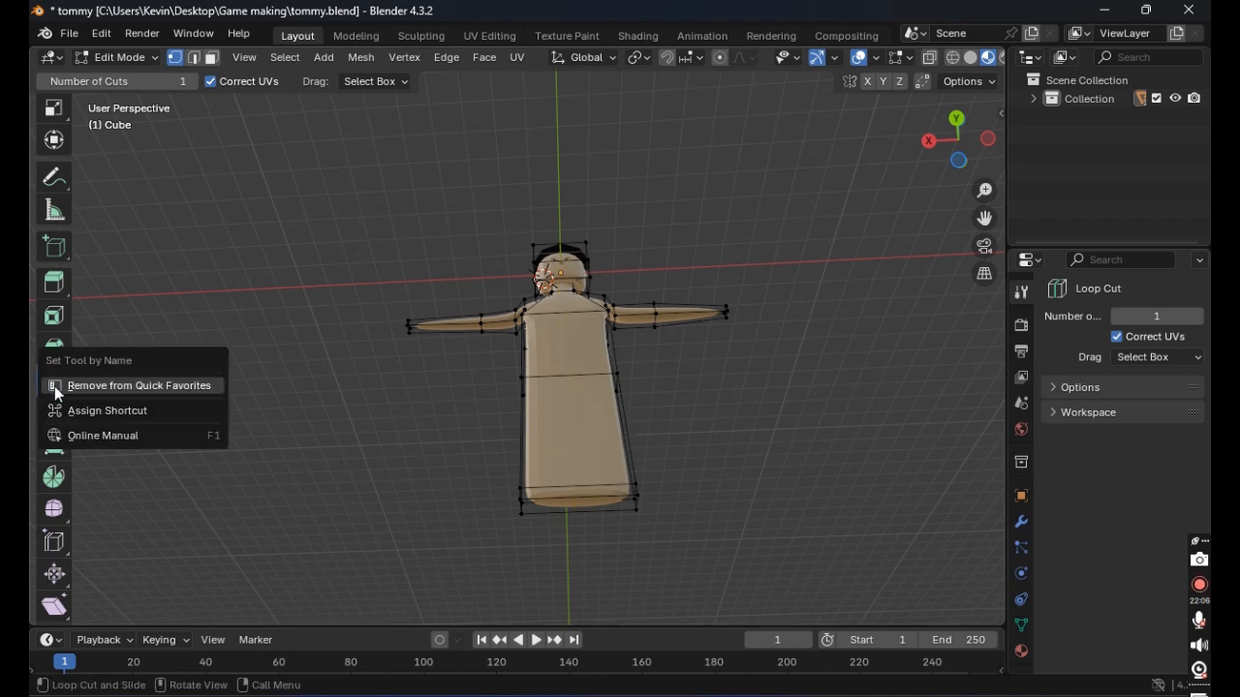
click(116, 413)
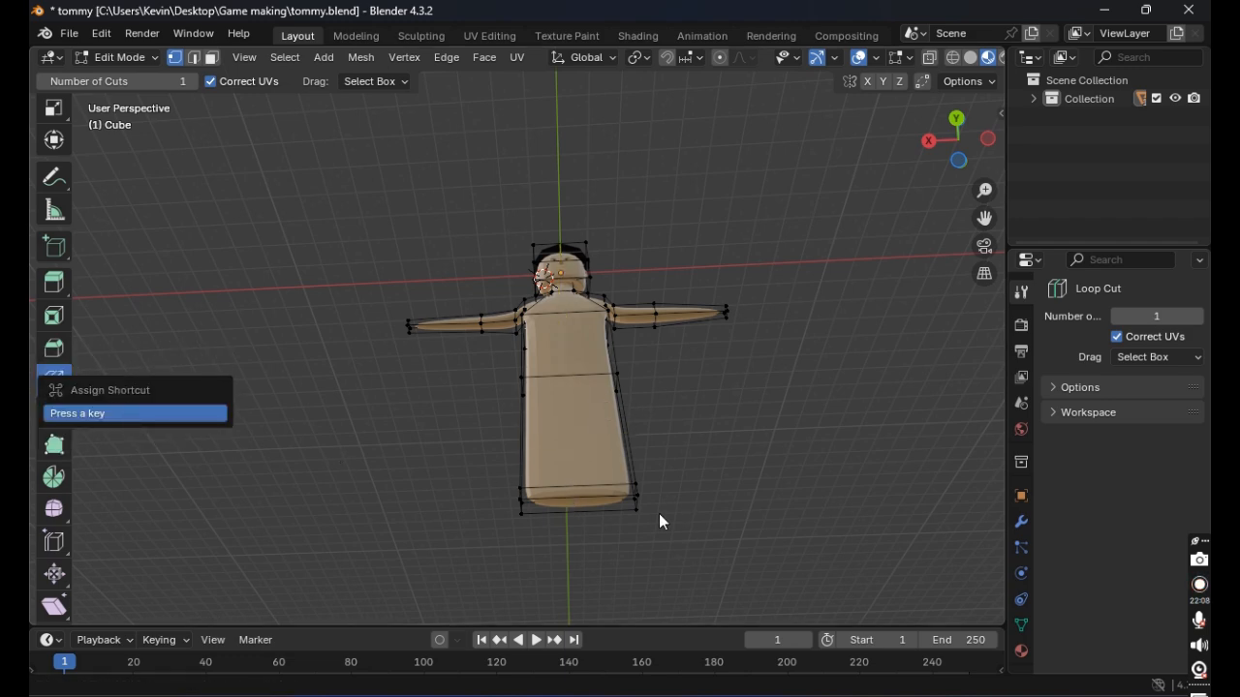
key(ctrl+r)
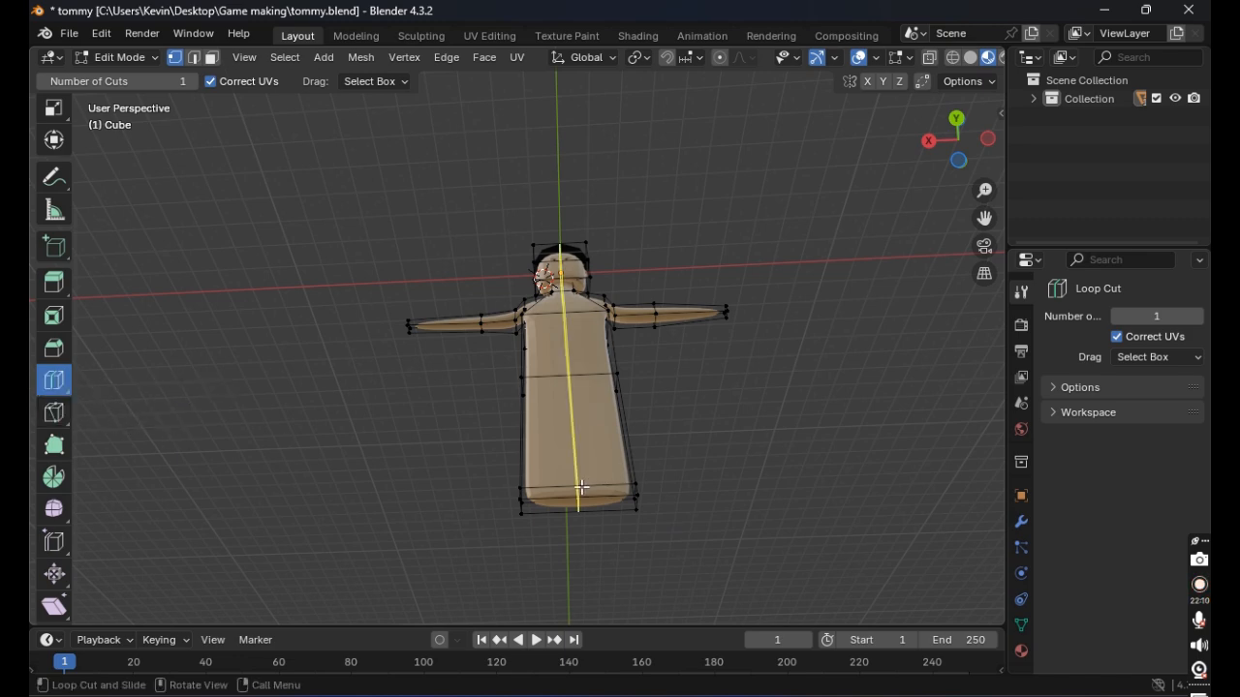
Step: Remove the custom shortcut from the Loop Cut tool
right_click(61, 386)
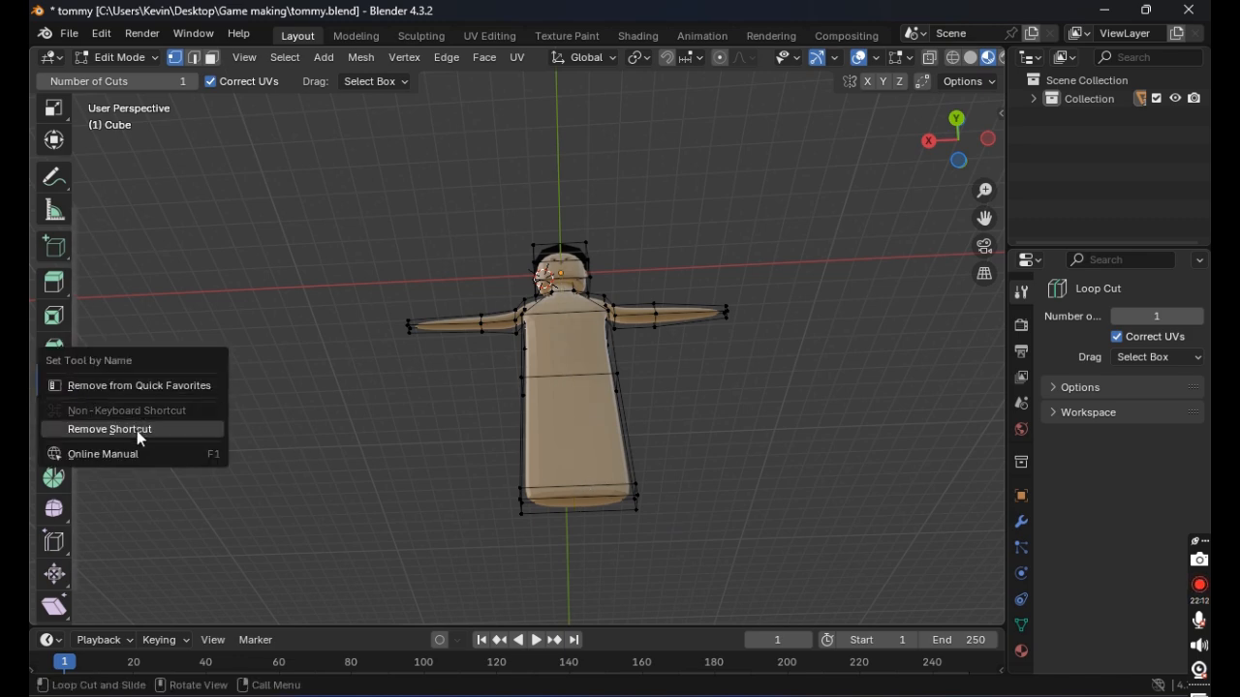
click(139, 430)
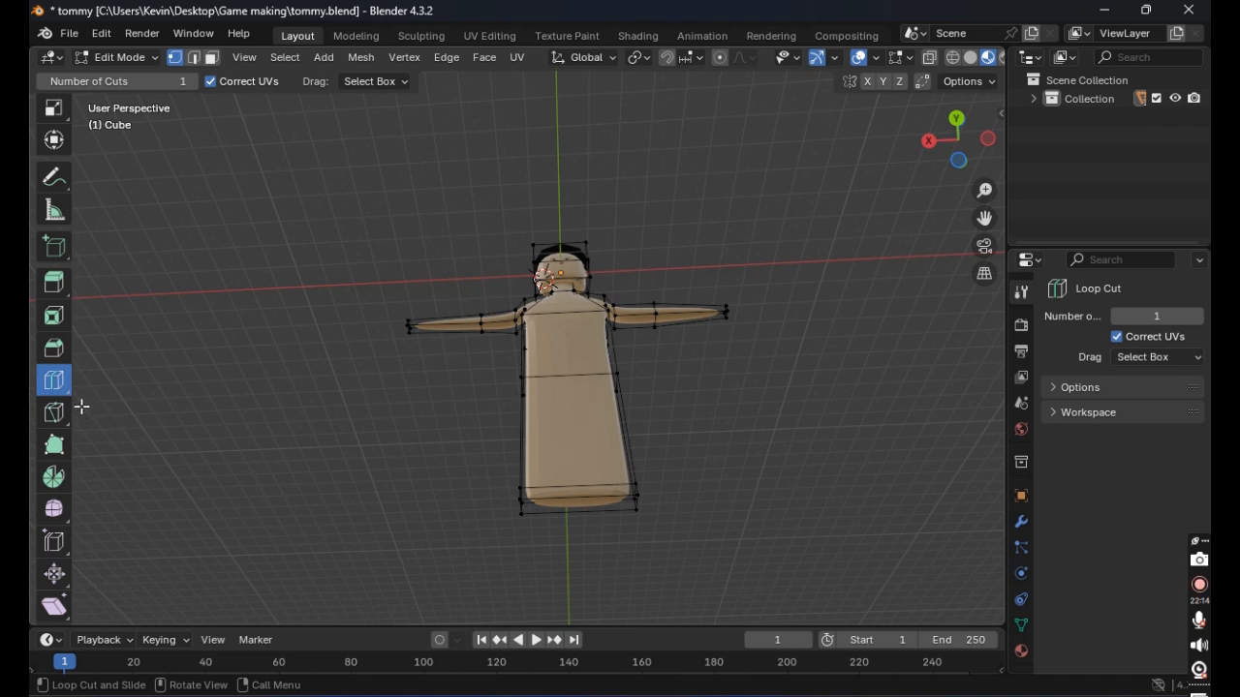
Step: Add the Rip Region tool to Quick Favorites and check the context options of the Shear tool
right_click(56, 387)
scroll(223, 415, up, 2)
middle_drag(223, 414, 203, 447)
scroll(243, 454, down, 3)
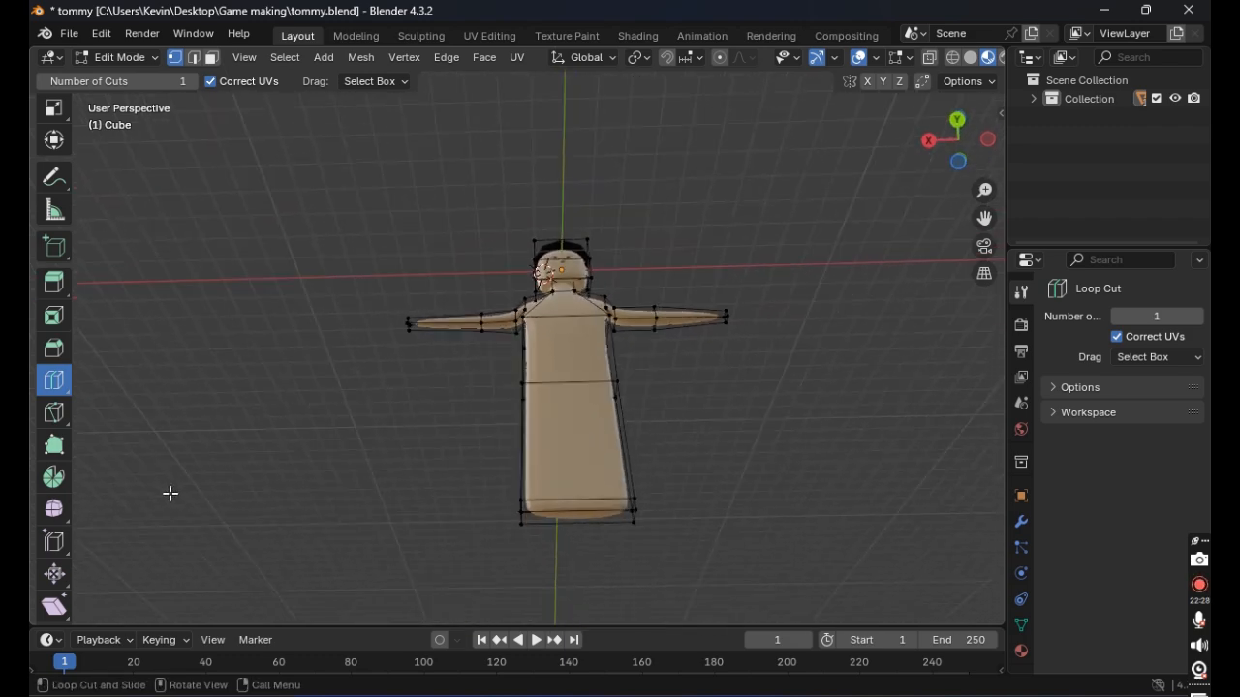
scroll(64, 582, down, 1)
right_click(66, 618)
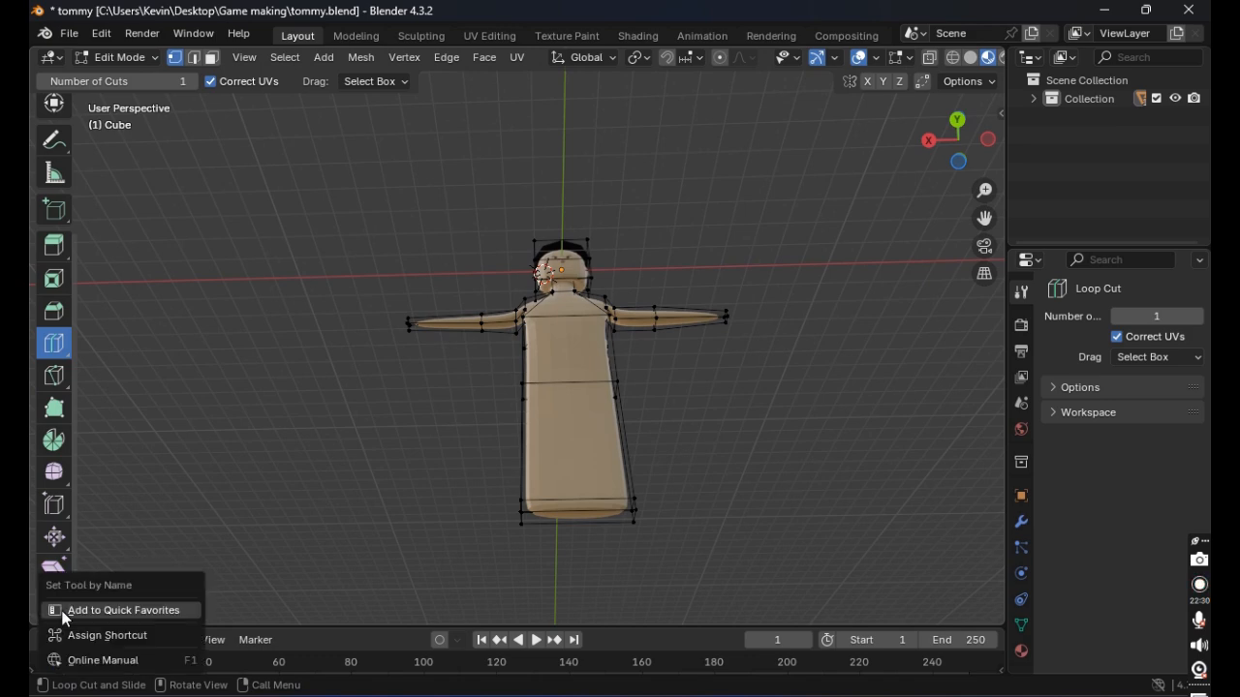
click(77, 608)
right_click(62, 564)
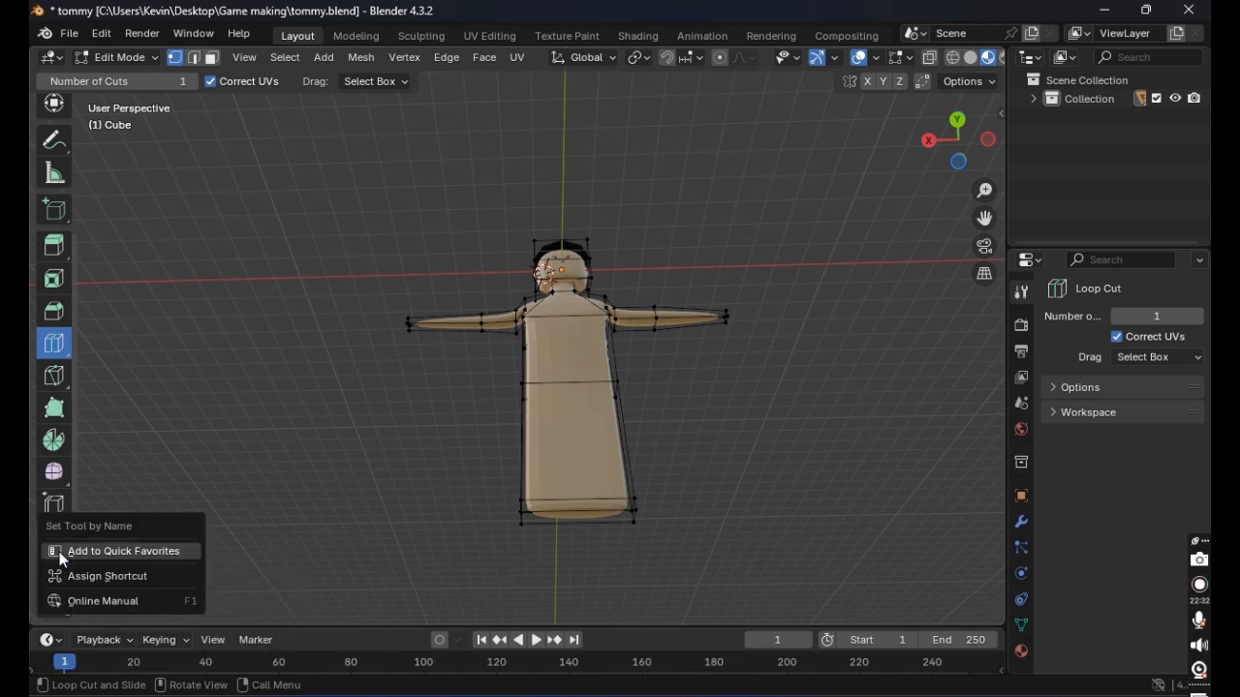
Step: Switch to the Offset Edge Loop Cut tool and check its options
click(67, 357)
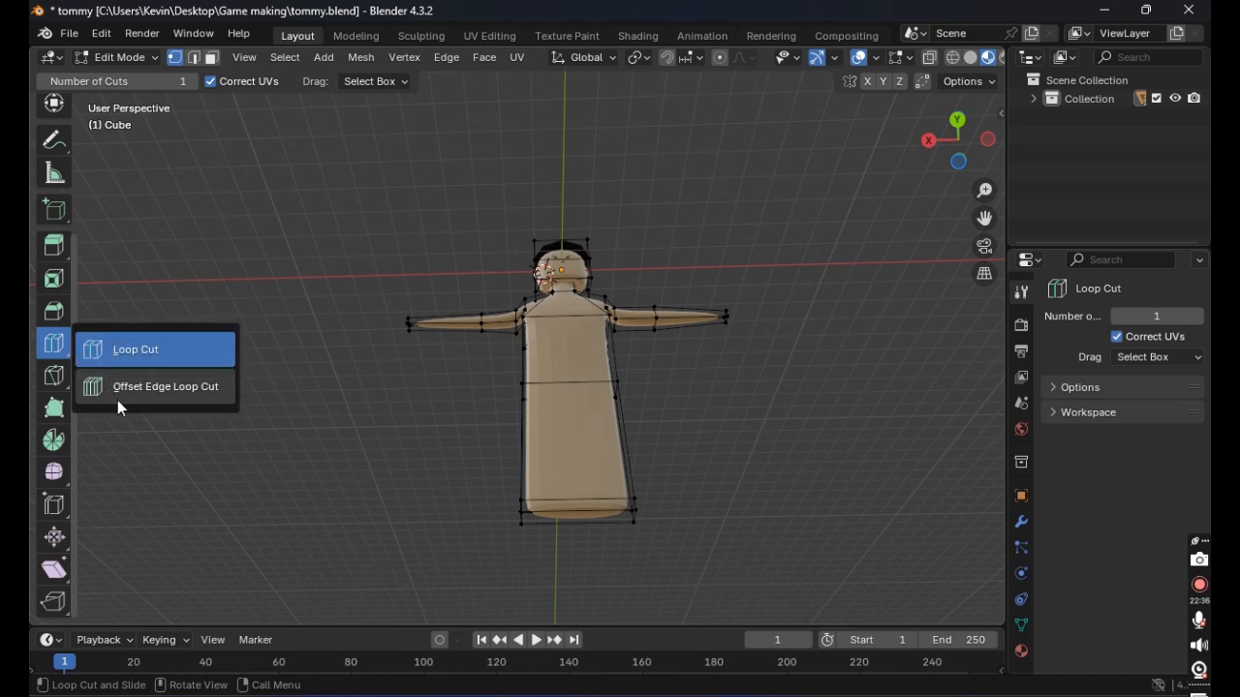
click(126, 401)
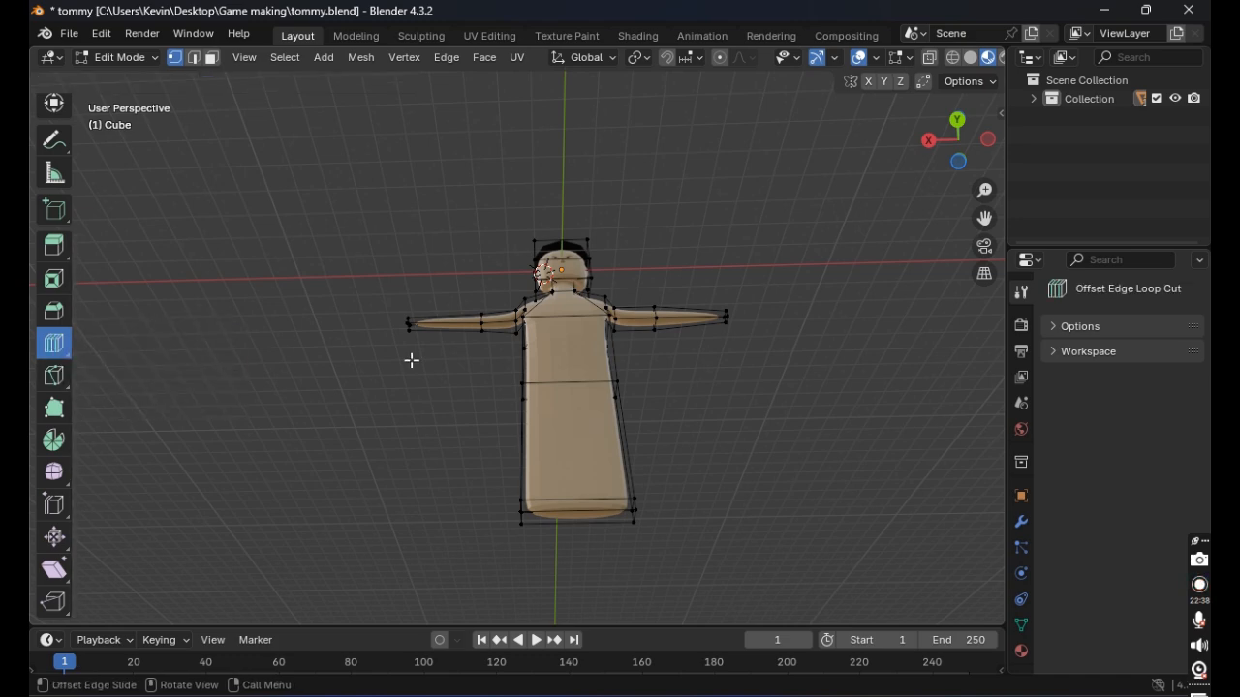
click(1055, 325)
click(1052, 324)
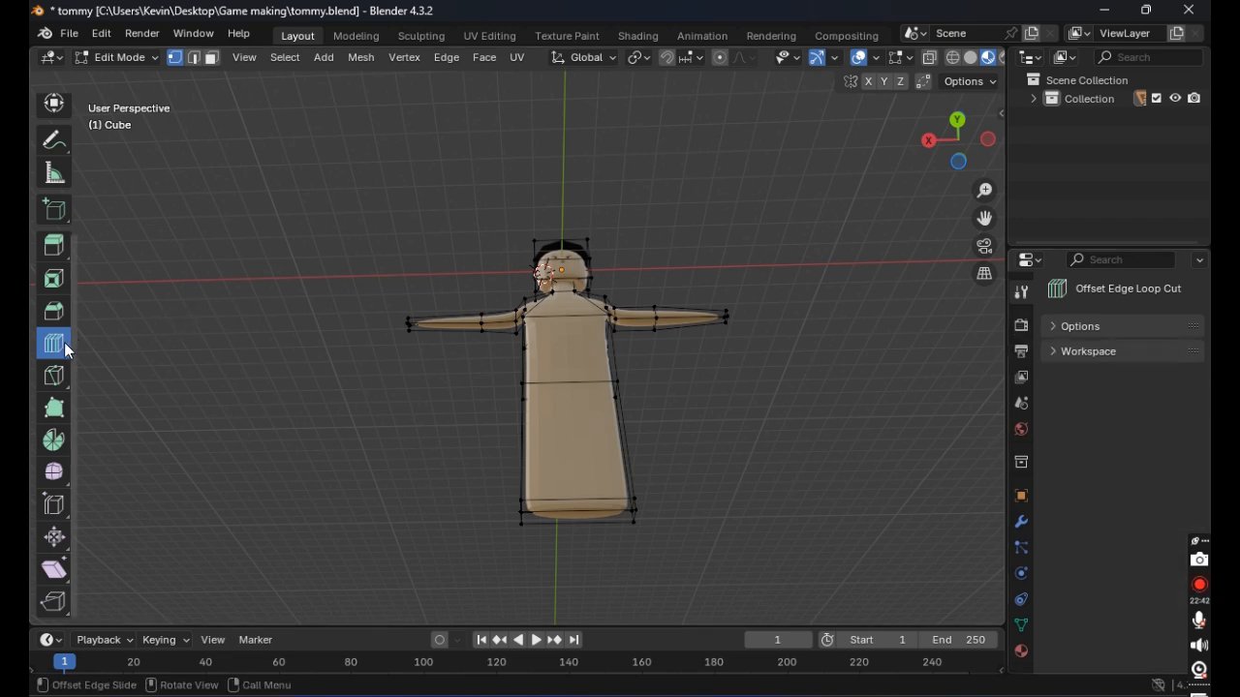
middle_drag(659, 435, 643, 523)
key(ctrl+r)
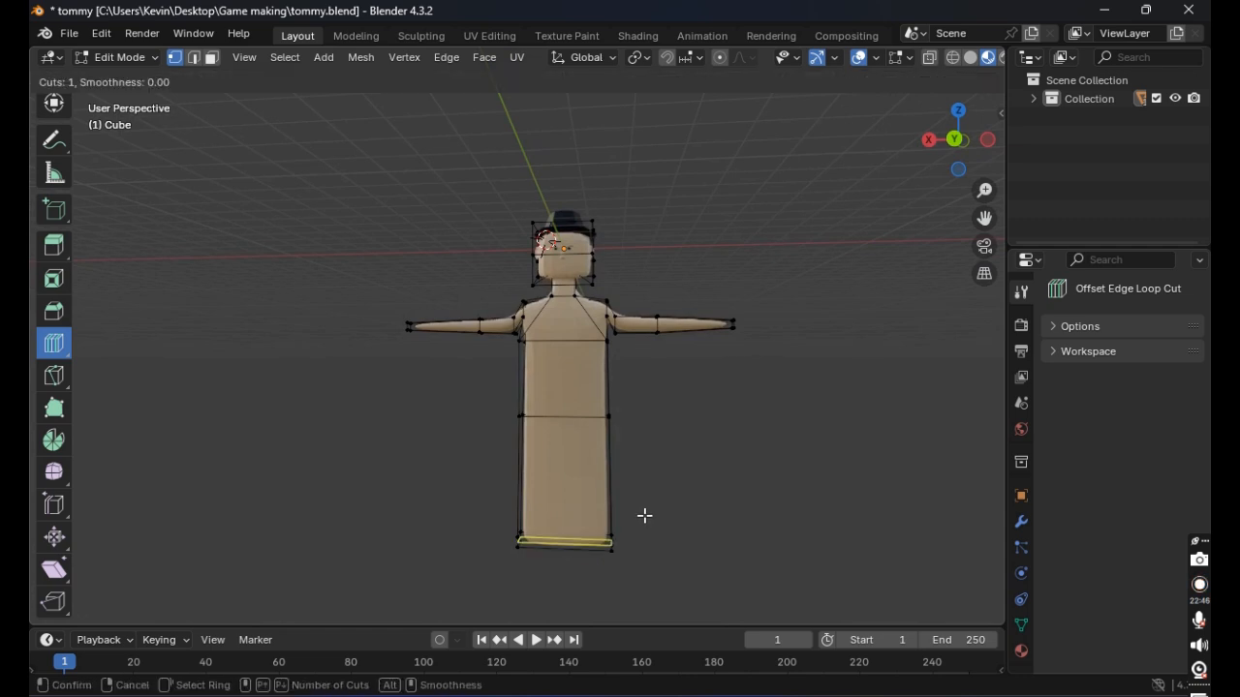
scroll(566, 539, up, 2)
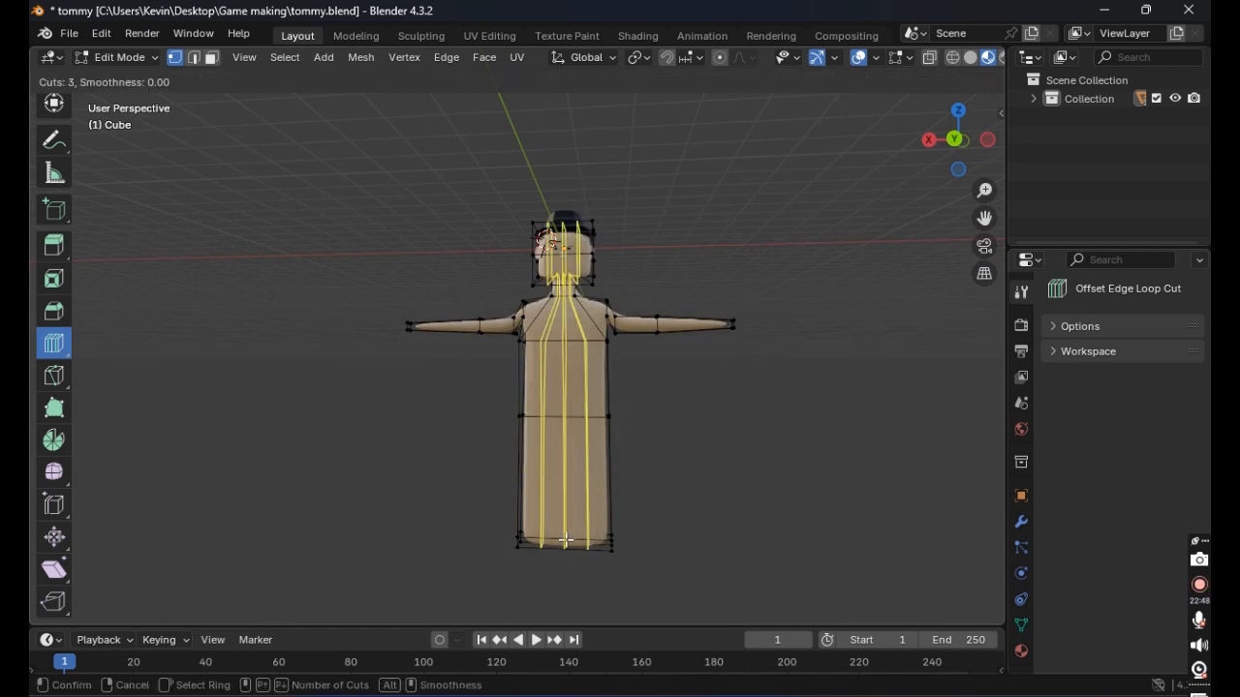
scroll(565, 539, down, 2)
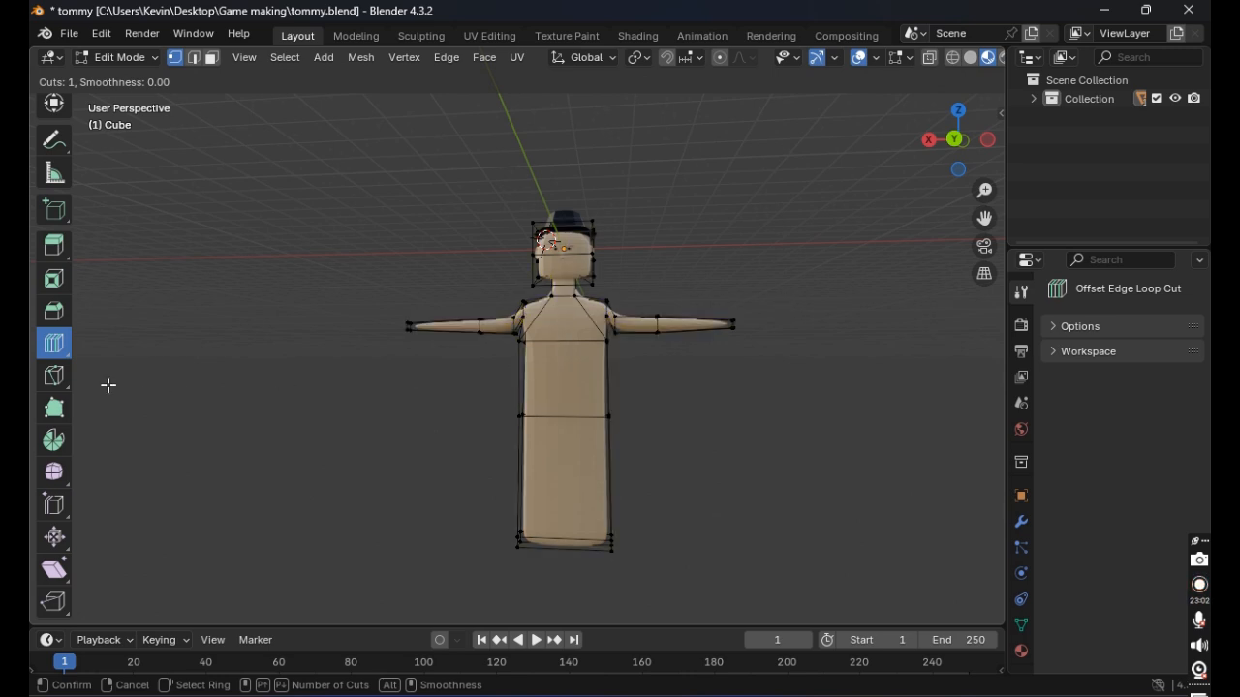
click(65, 351)
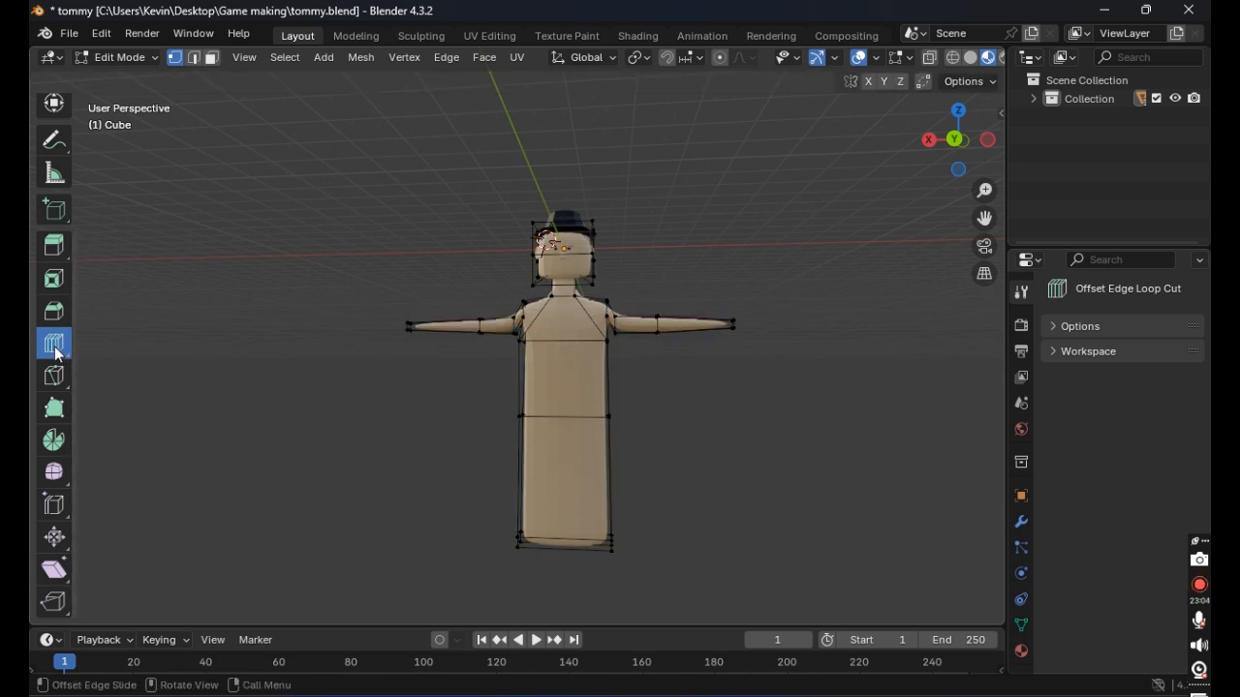
Step: Switch to the regular Loop Cut tool and look through its drag choices, options and workspace settings
drag(56, 353, 111, 348)
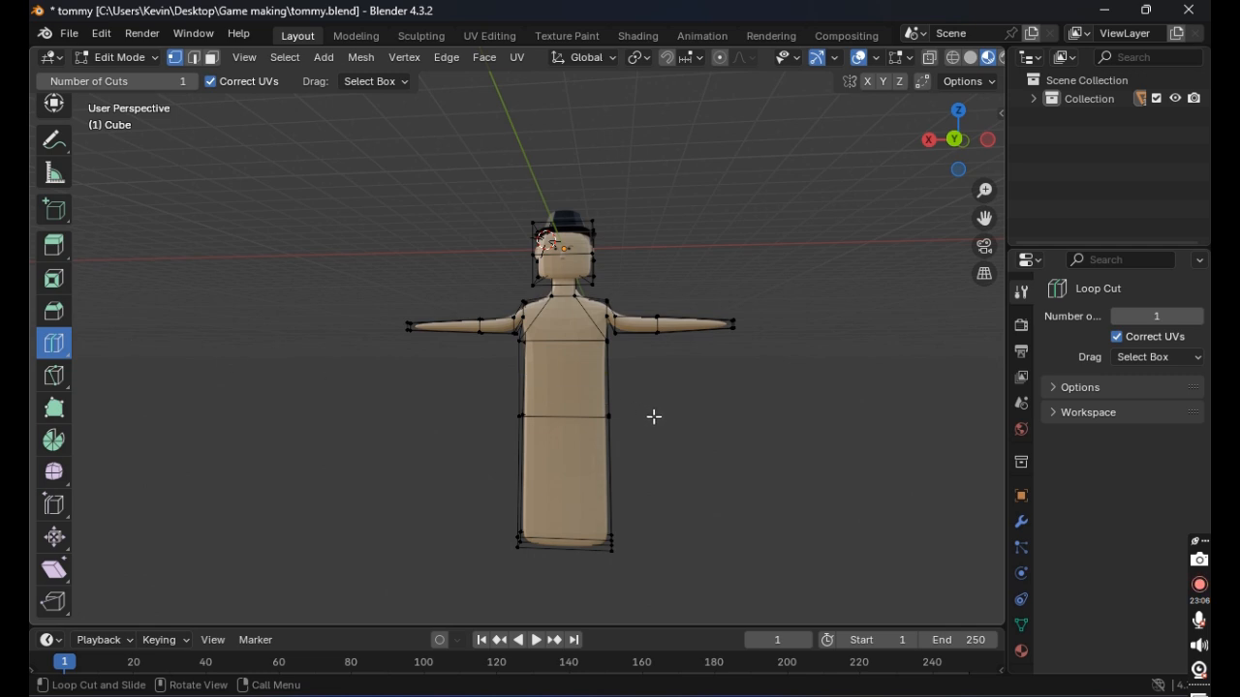
click(1146, 357)
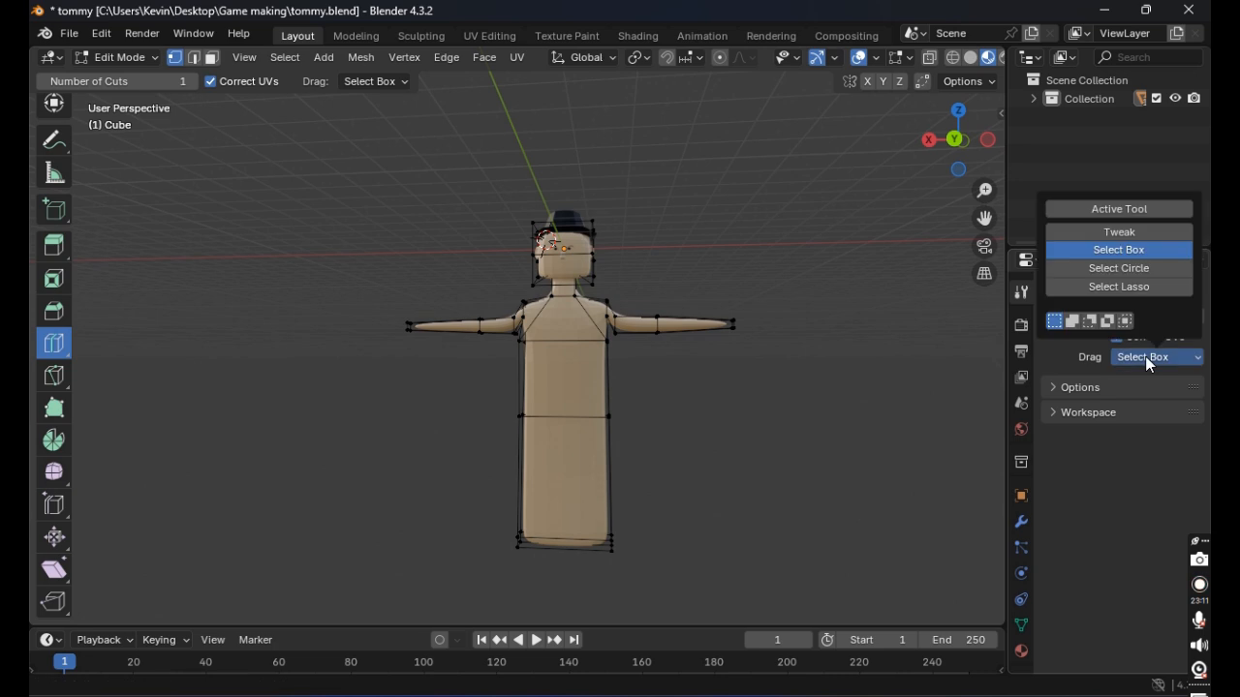
click(1075, 385)
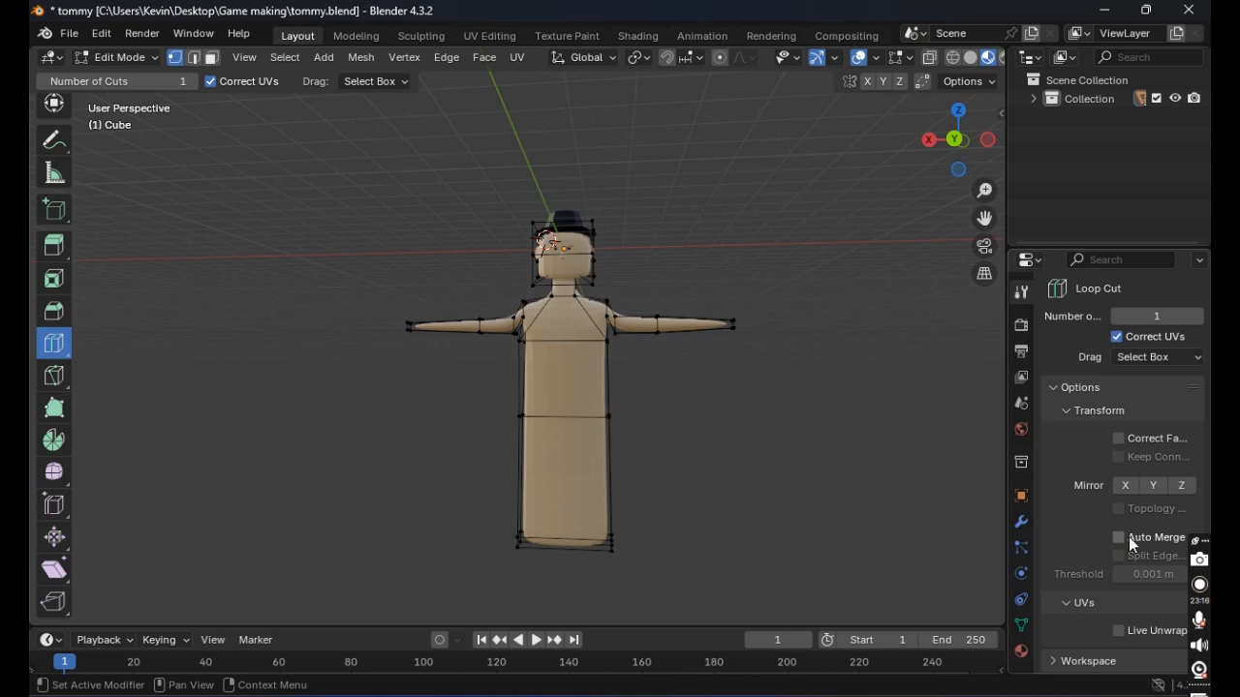
click(1059, 386)
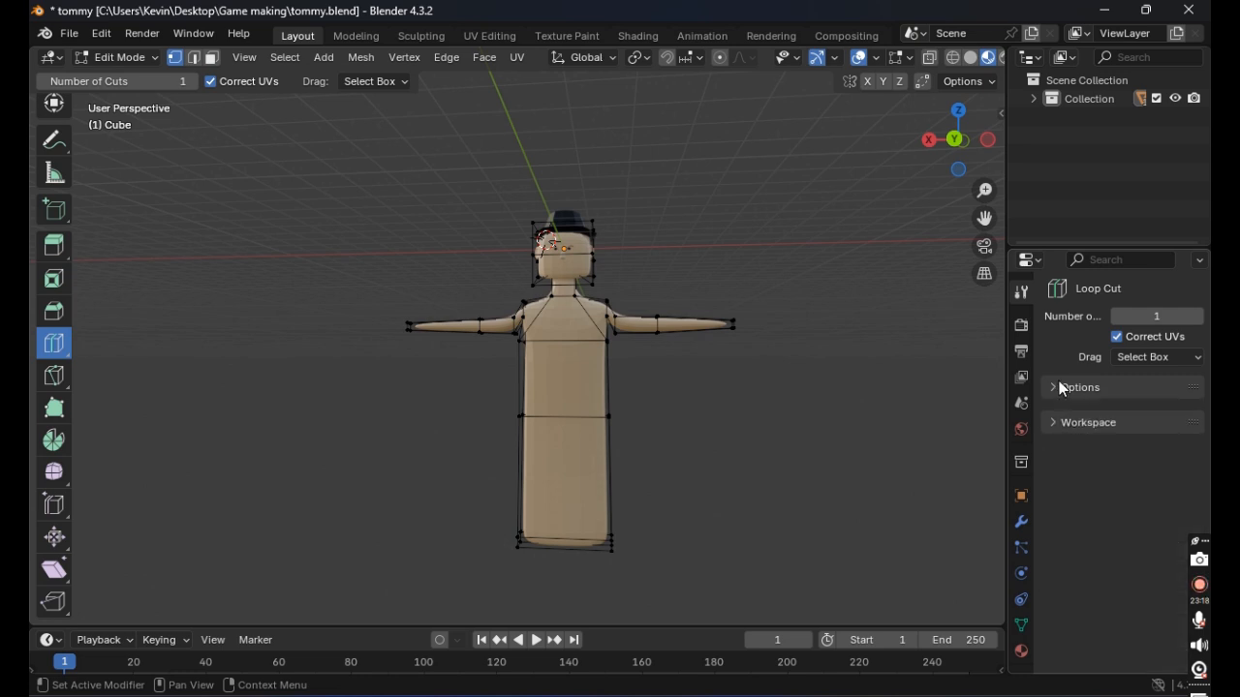
click(1069, 413)
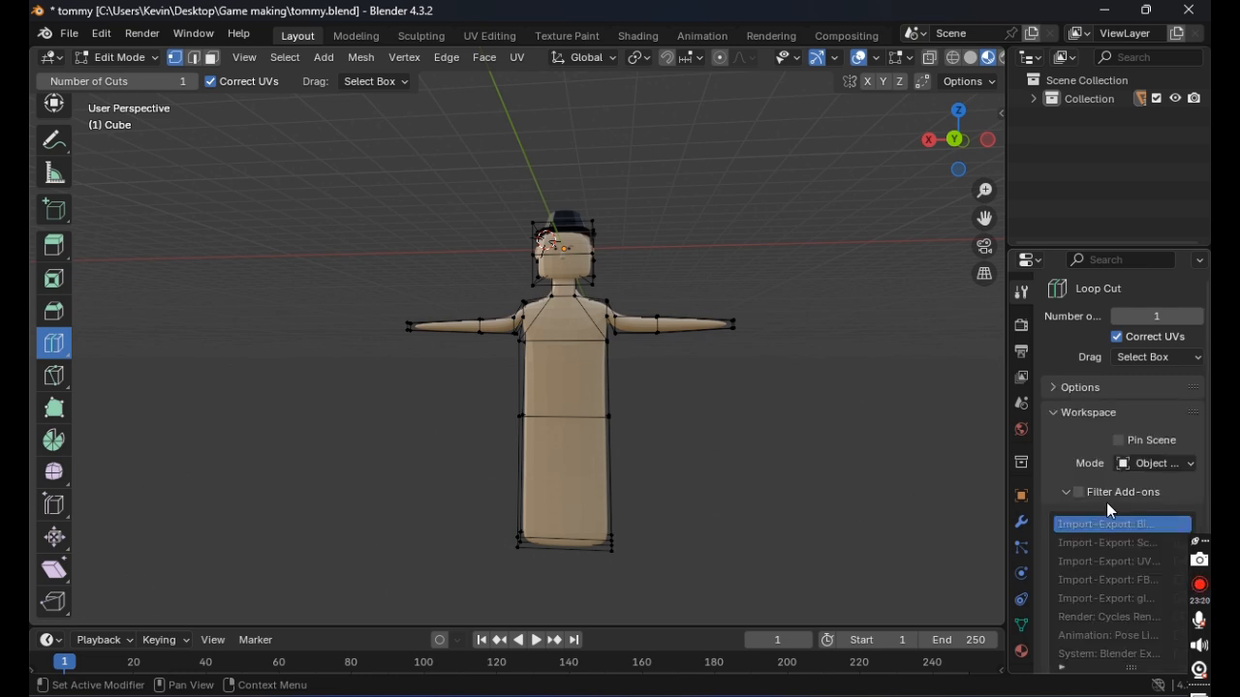
Step: Try the Edit, Pose and Grease Pencil Draw workspace modes, and return the workspace mode to Object Mode
scroll(1108, 503, down, 1)
click(1146, 429)
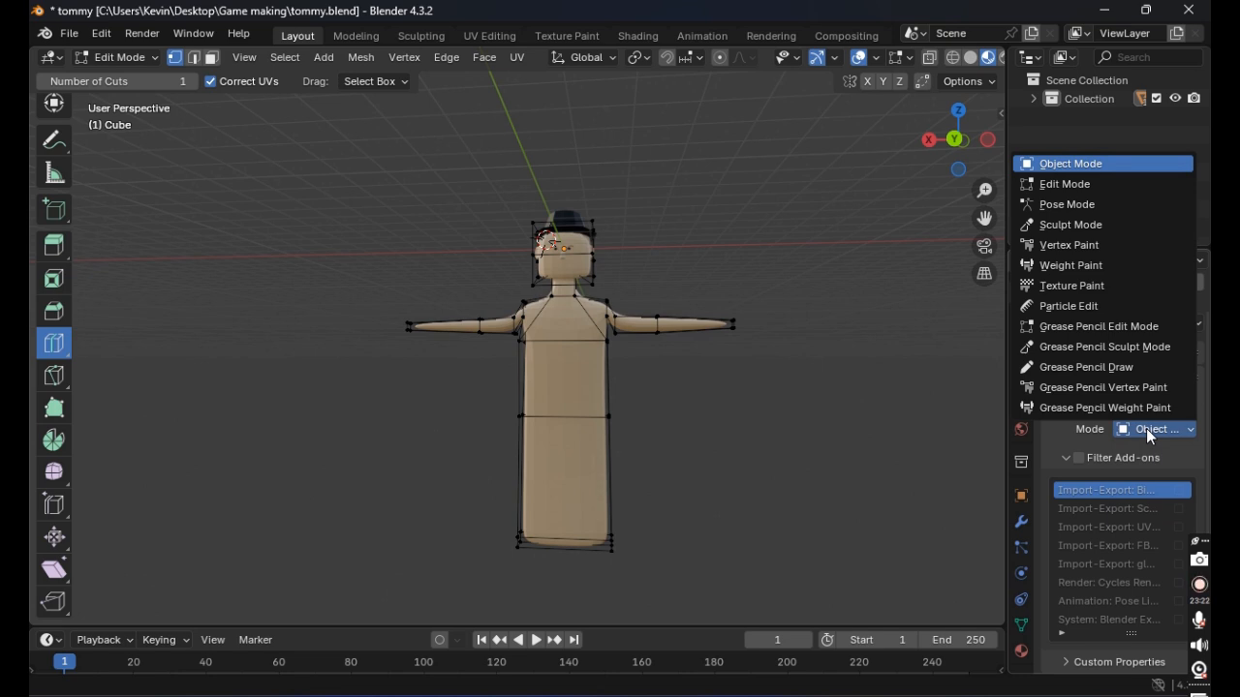
click(1087, 186)
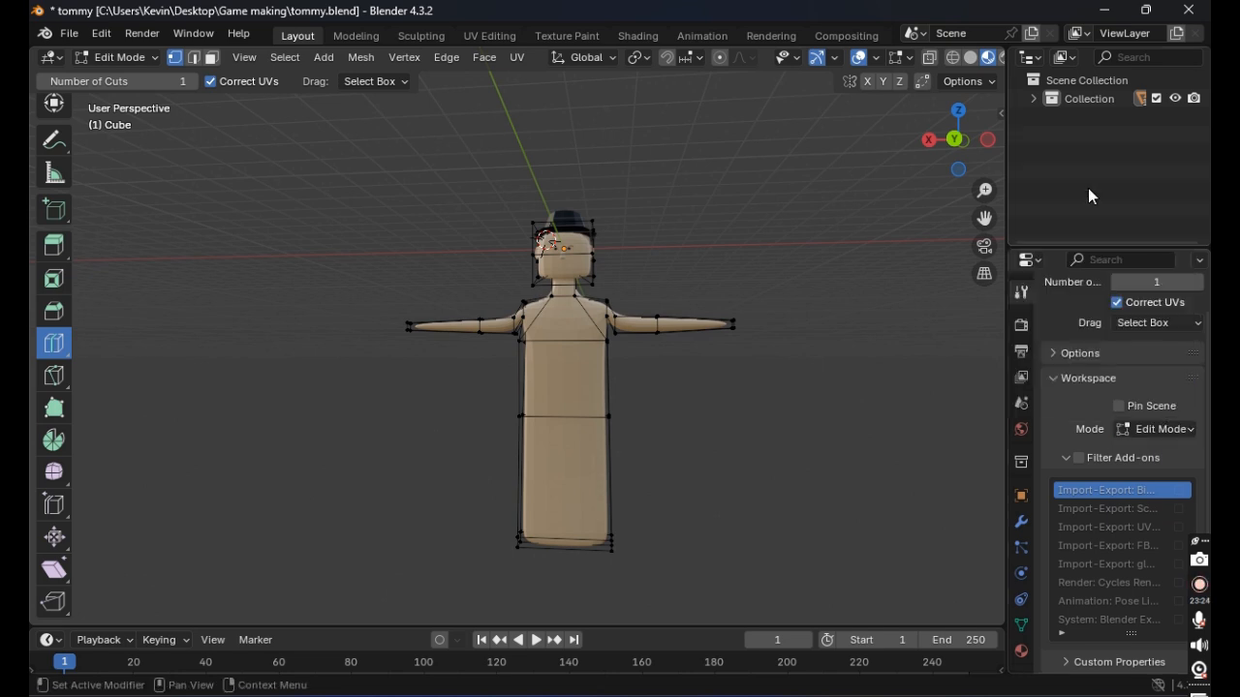
click(1123, 436)
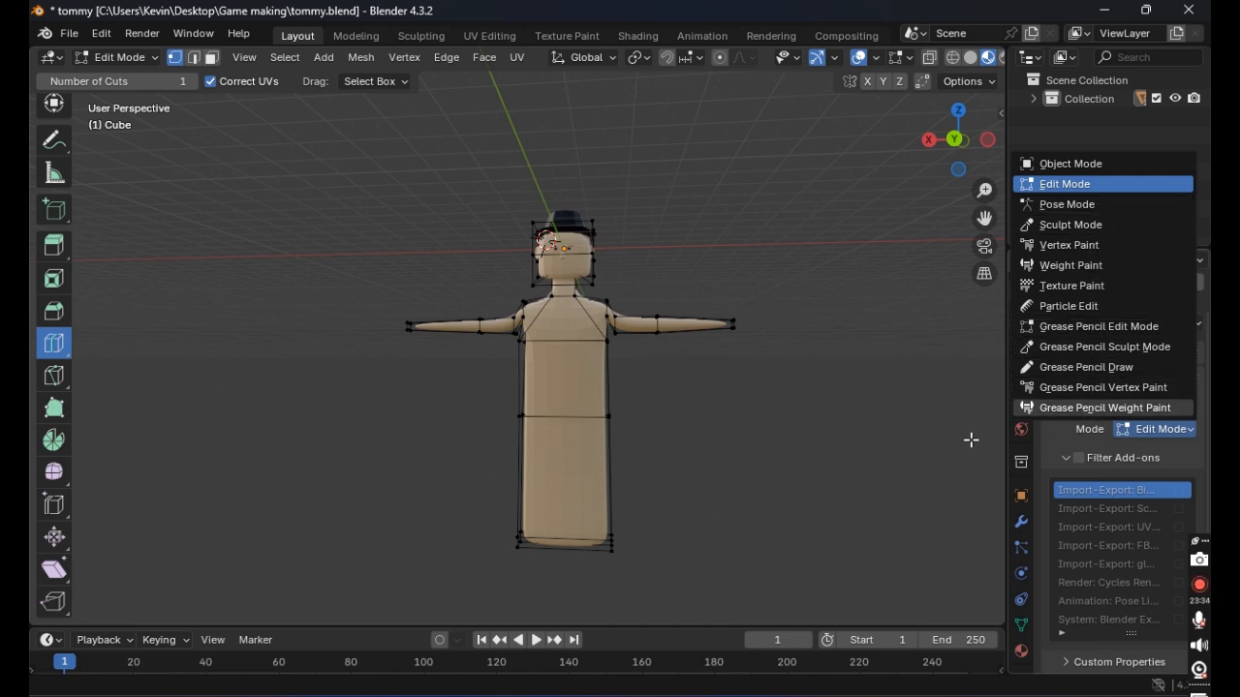
middle_drag(827, 476, 605, 515)
click(1135, 431)
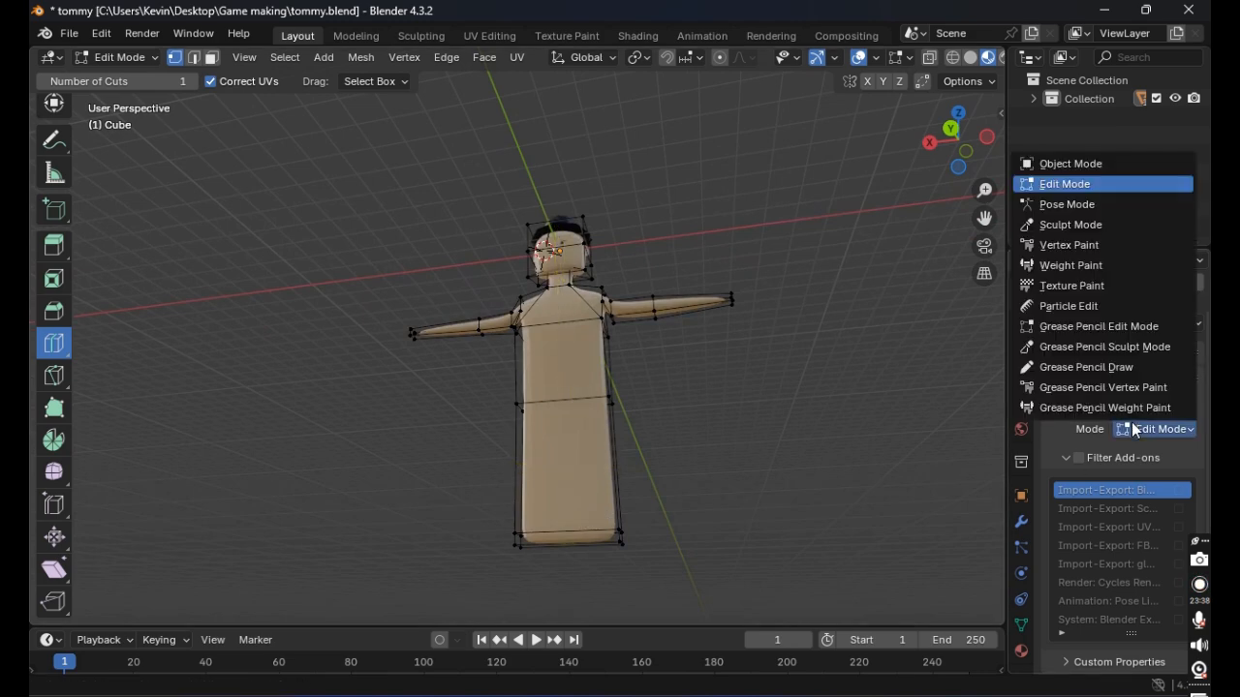
click(1071, 205)
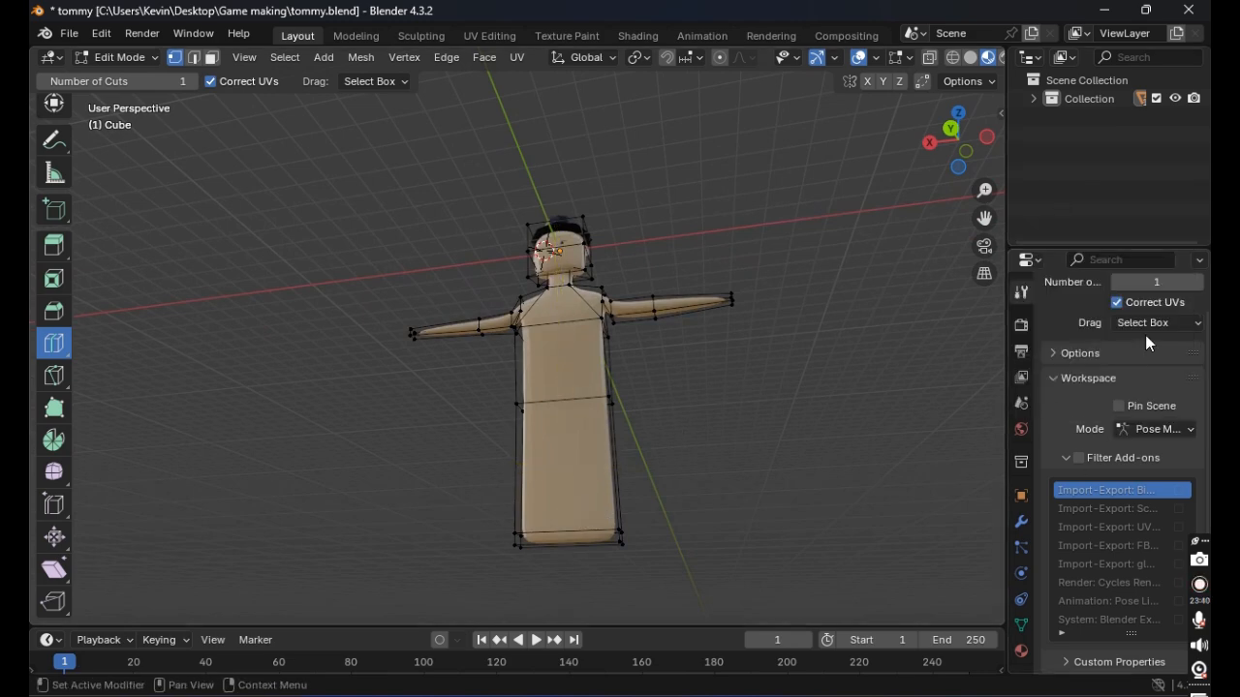
click(1150, 427)
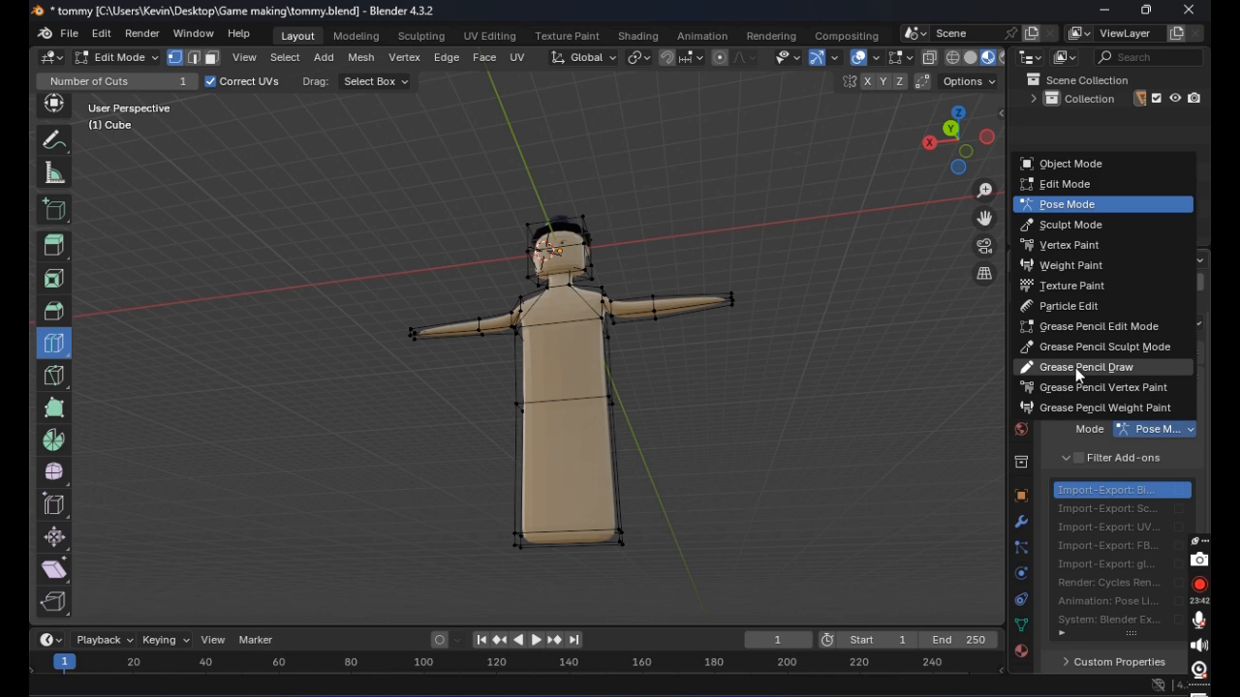
click(1075, 367)
click(1151, 429)
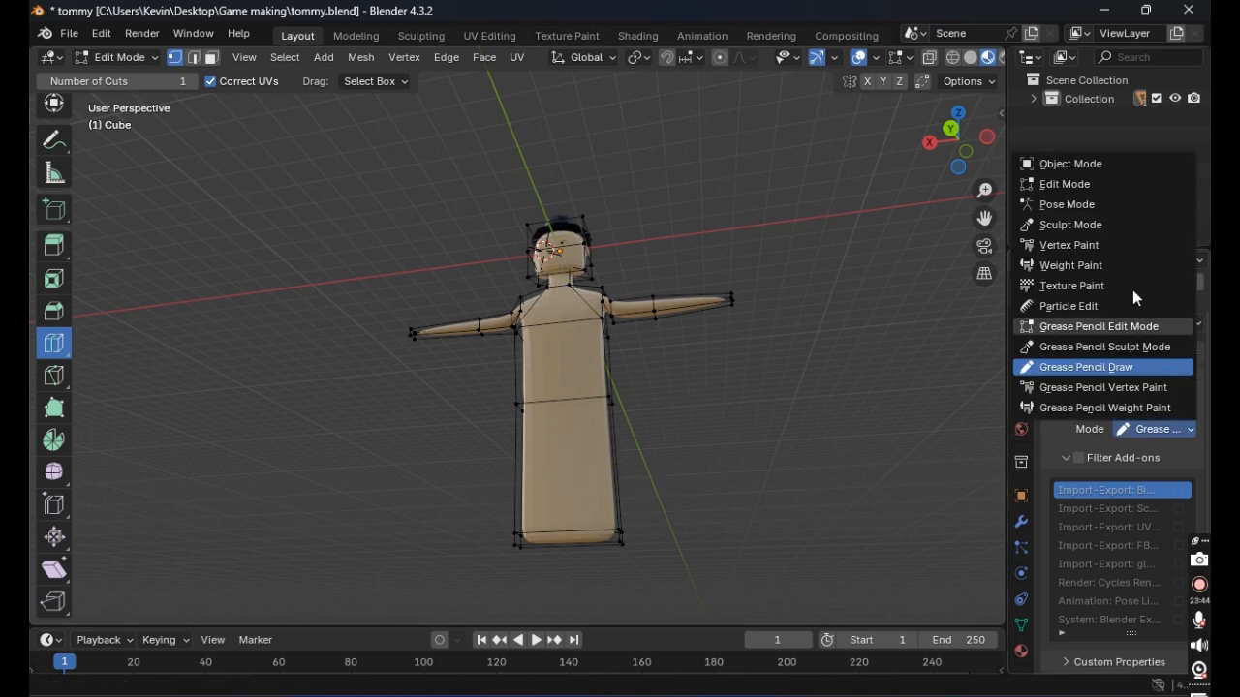
click(1081, 161)
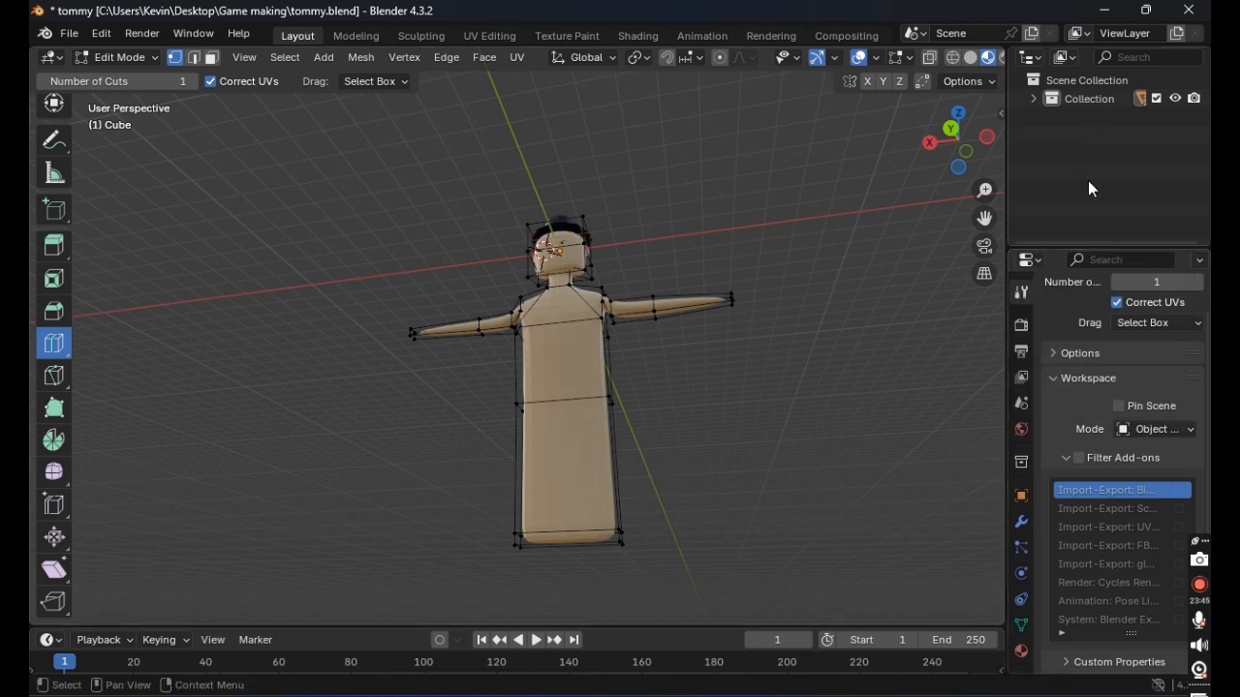
Step: Add a new custom property to the workspace and look through its type, range and precision settings
click(1066, 459)
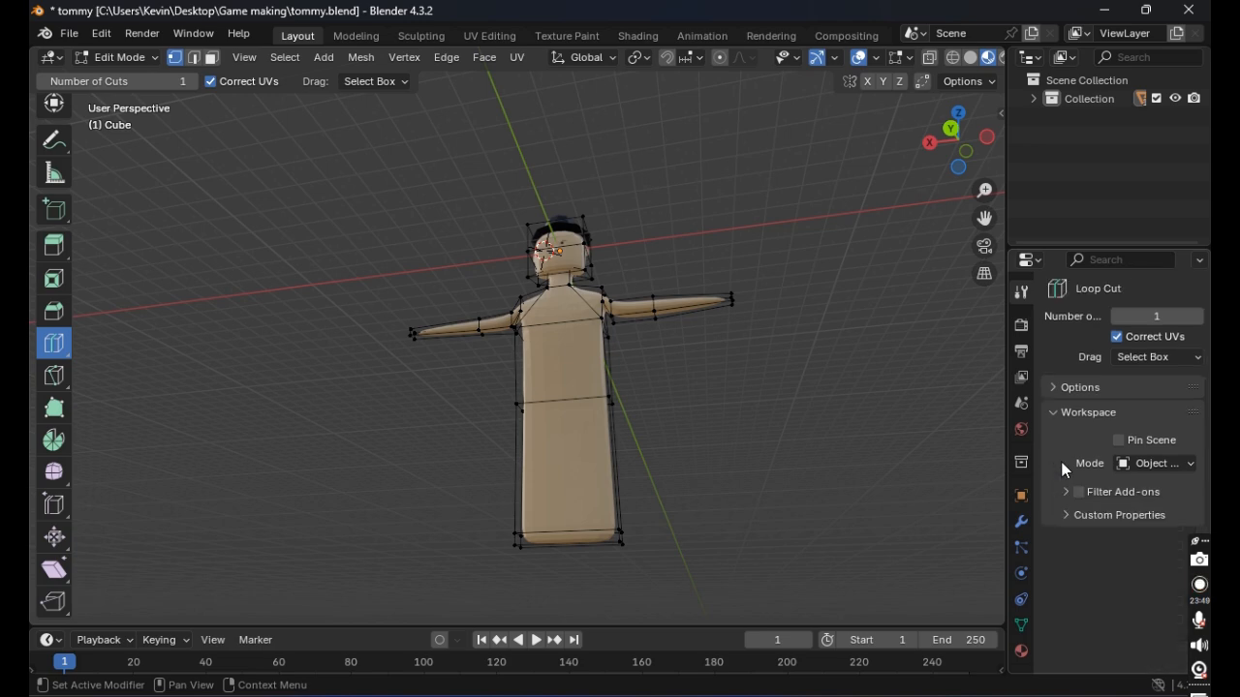
click(1066, 516)
click(1084, 544)
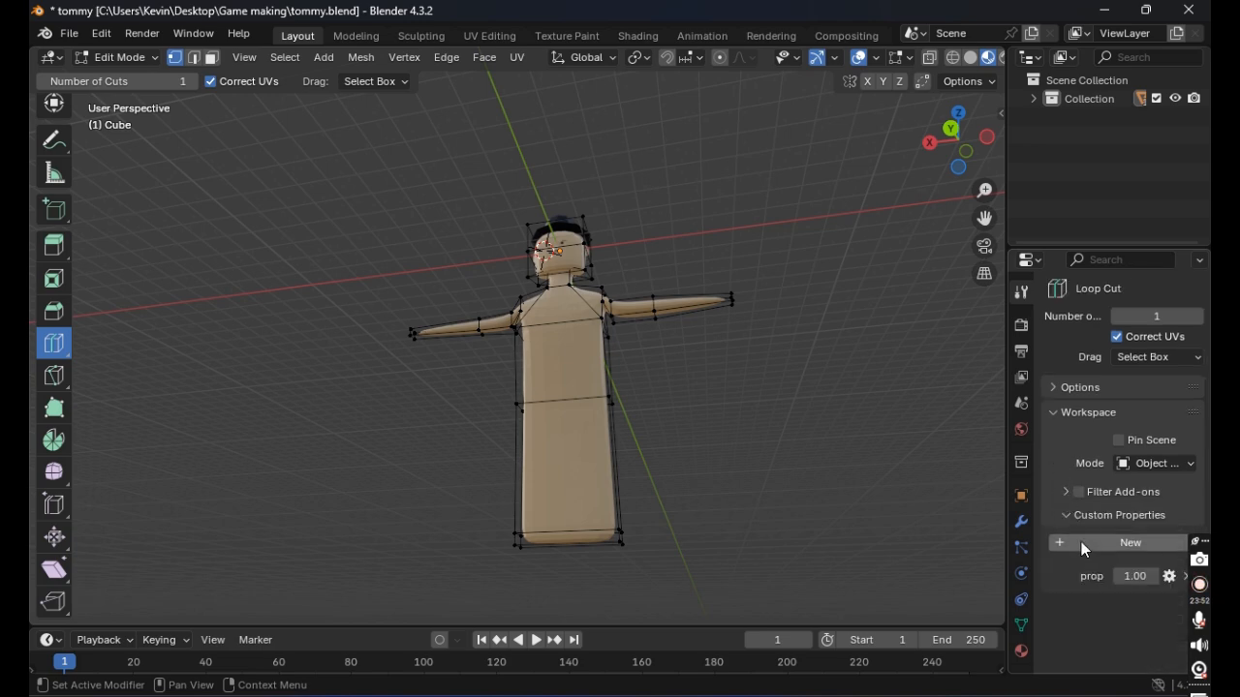
click(1168, 579)
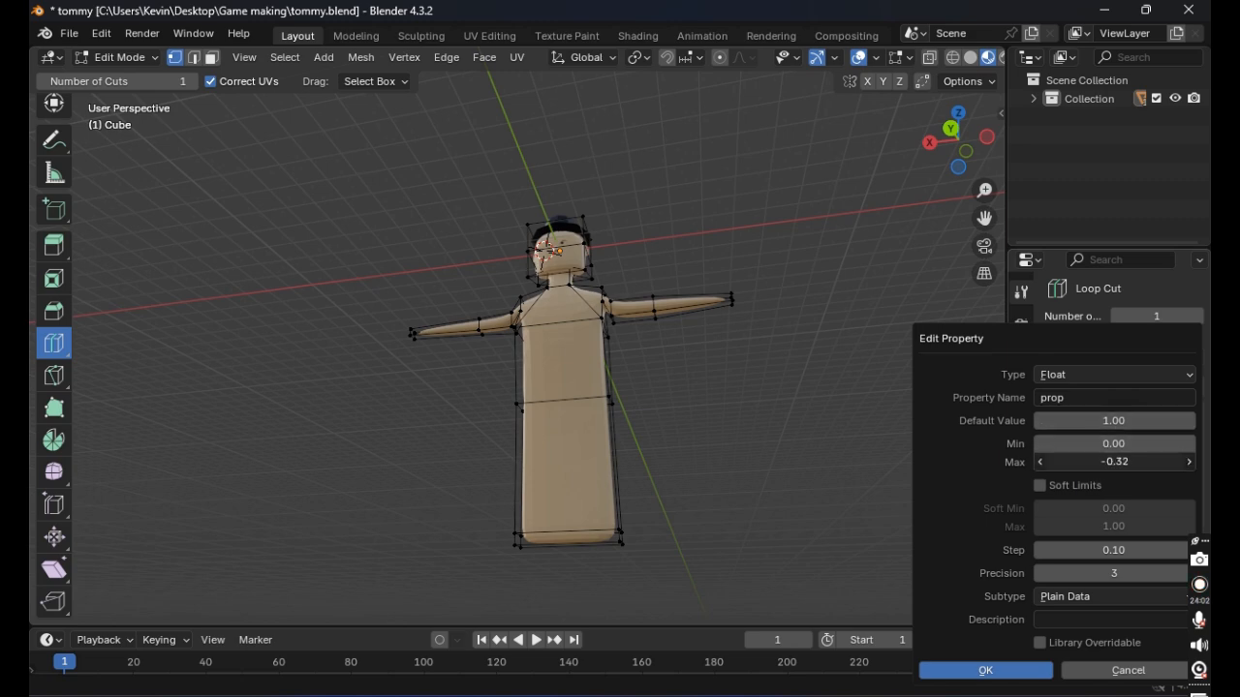
drag(1114, 462, 1094, 462)
click(841, 439)
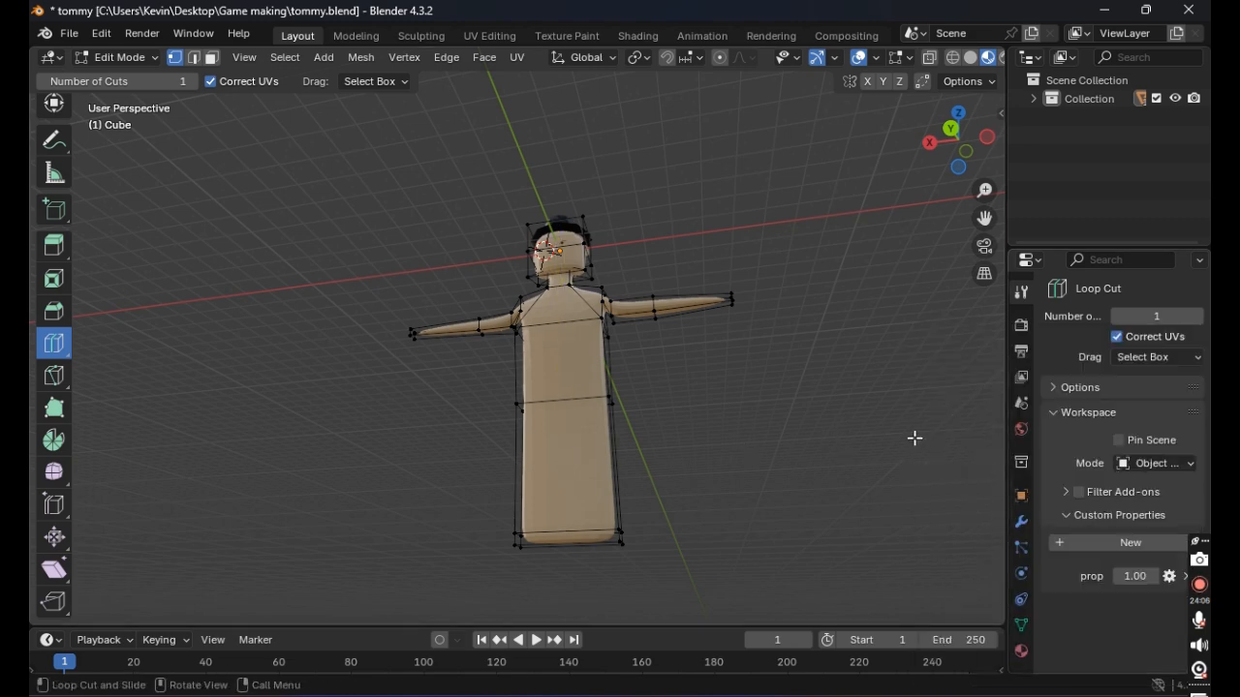
Step: Undo the loop cut near the bottom of the body and the lengthening of the lower body
key(ctrl)
key(ctrl+z)
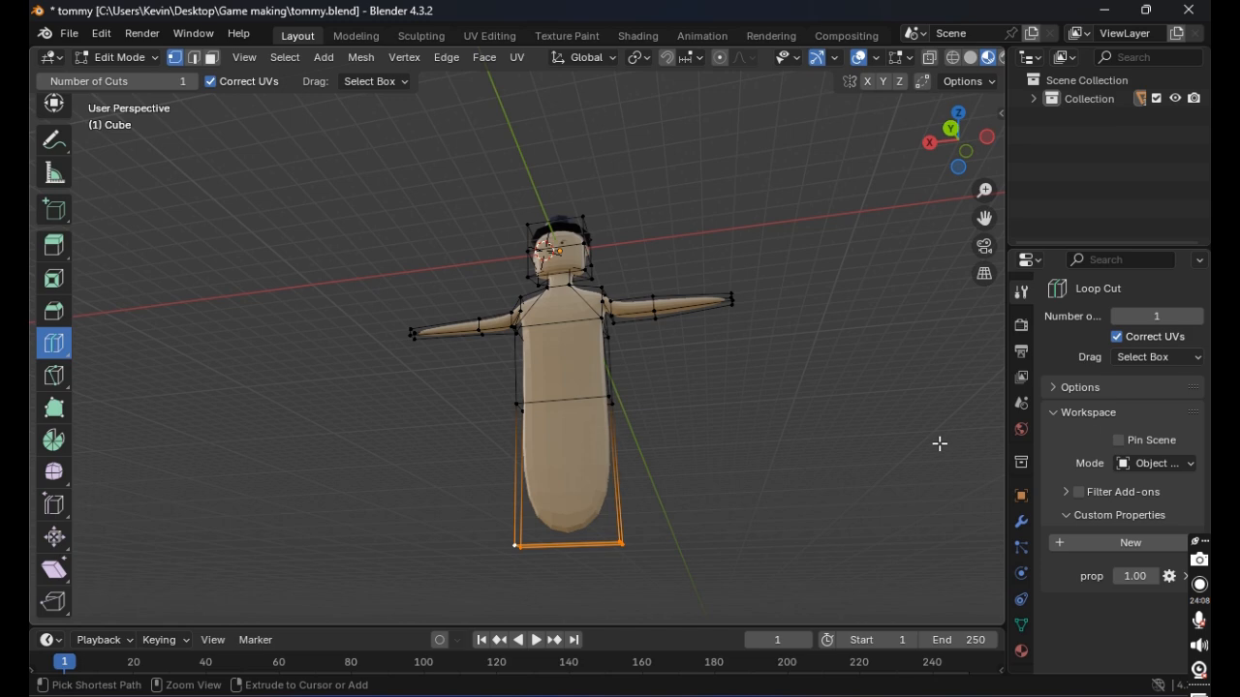
key(ctrl+z)
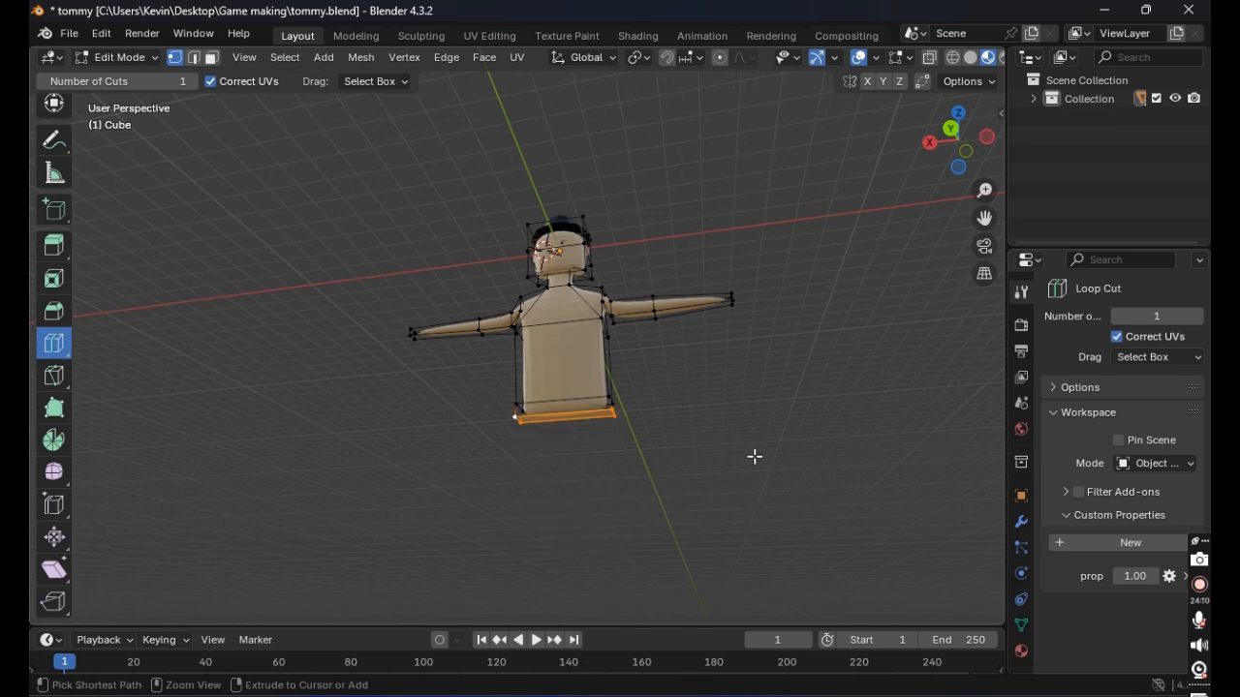
scroll(754, 456, up, 4)
middle_drag(753, 457, 573, 454)
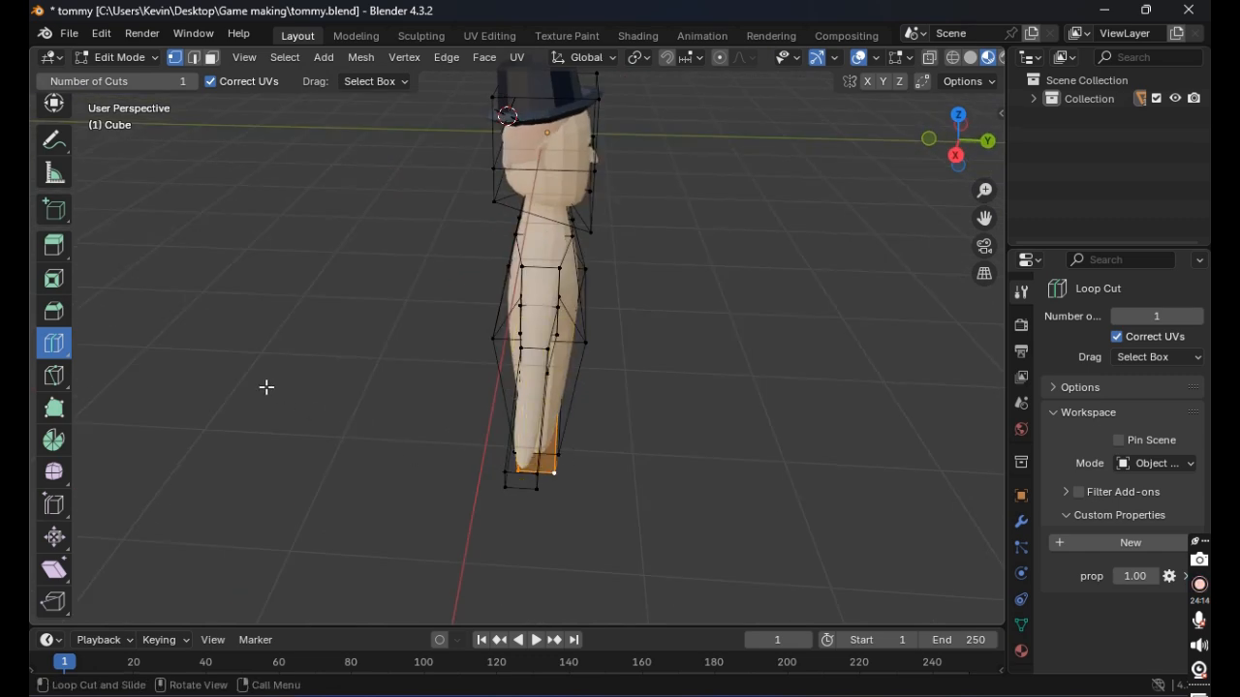
key(Tab)
click(498, 378)
click(529, 385)
key(Tab)
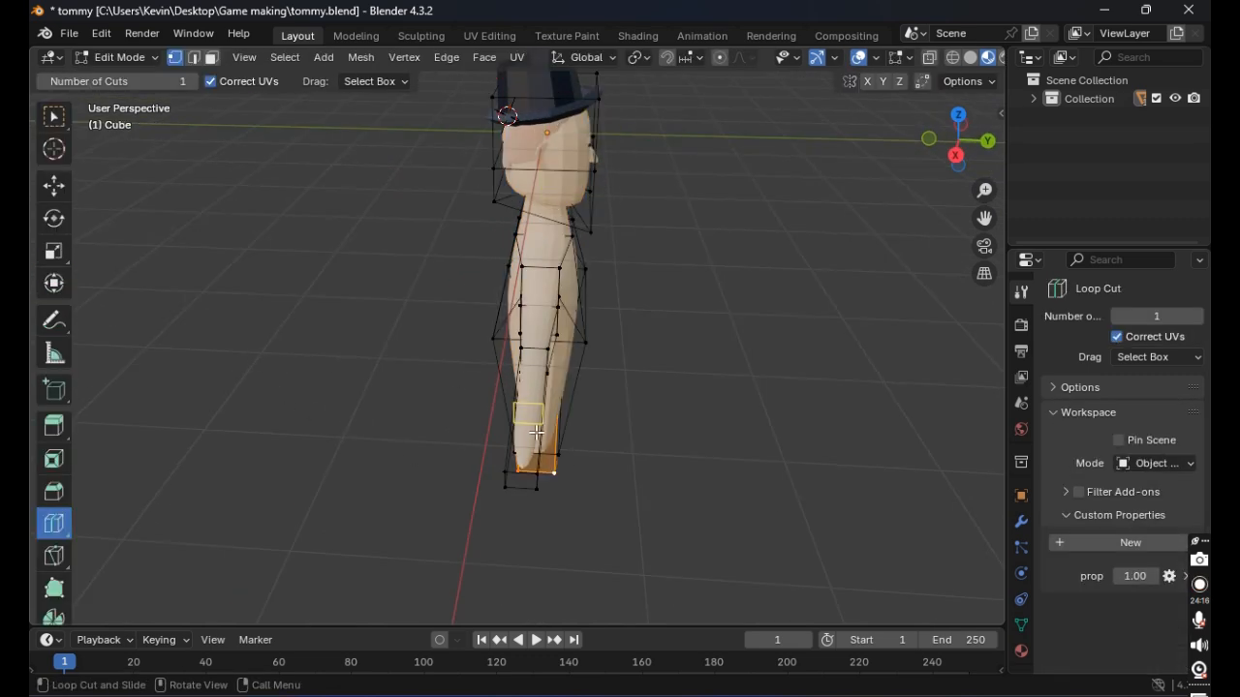
mouse_move(531, 432)
middle_down()
mouse_move(540, 453)
mouse_move(535, 426)
middle_up()
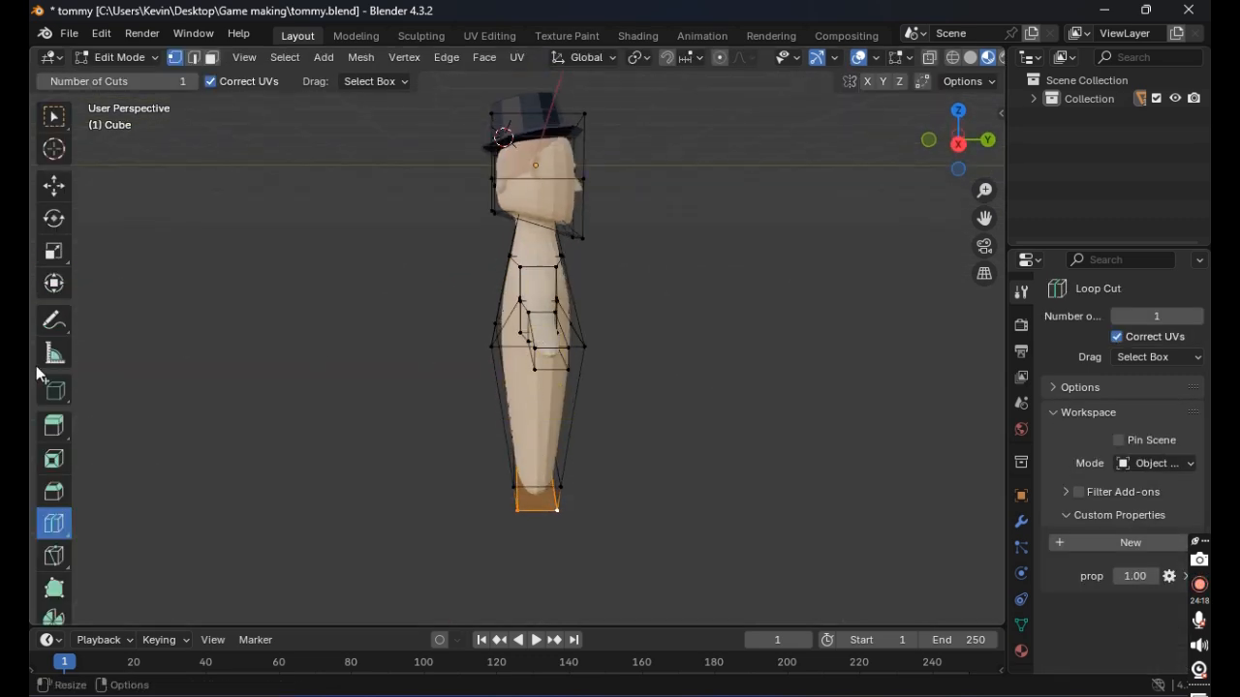
Step: Switch to the Transform tool and select the end vertices of both hands, leaving the bottom of the body unselected
click(54, 283)
middle_drag(636, 321, 494, 320)
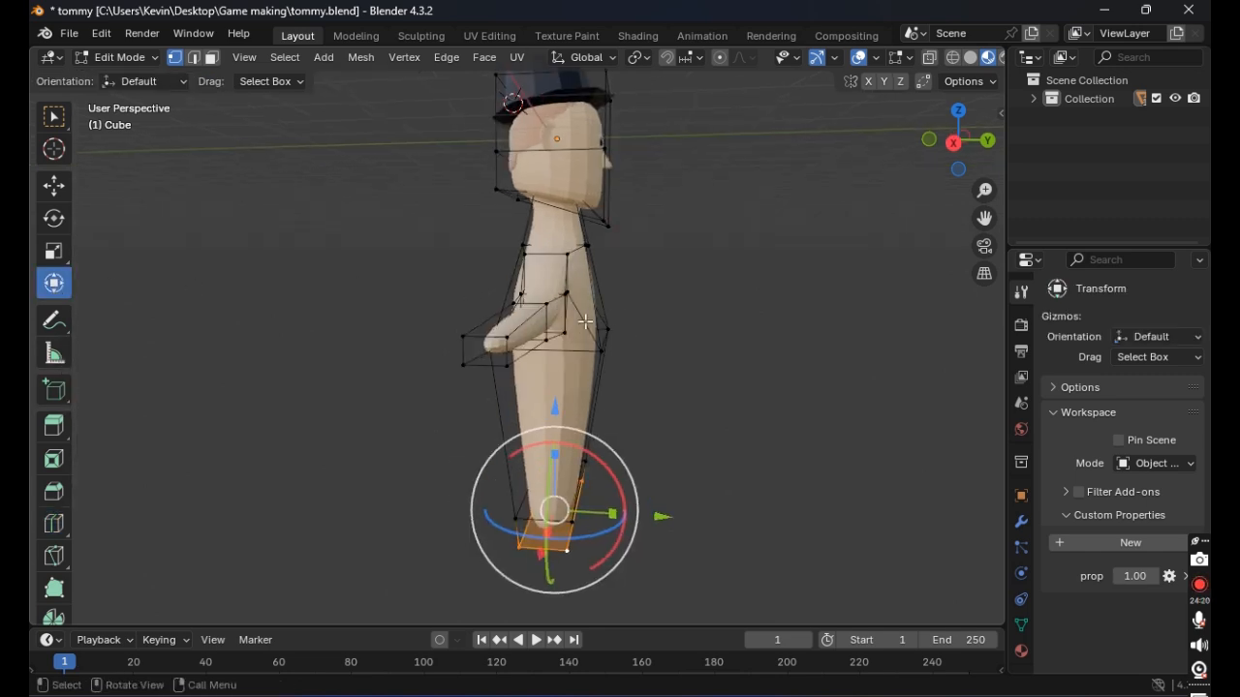
shift+click(479, 339)
shift+click(506, 350)
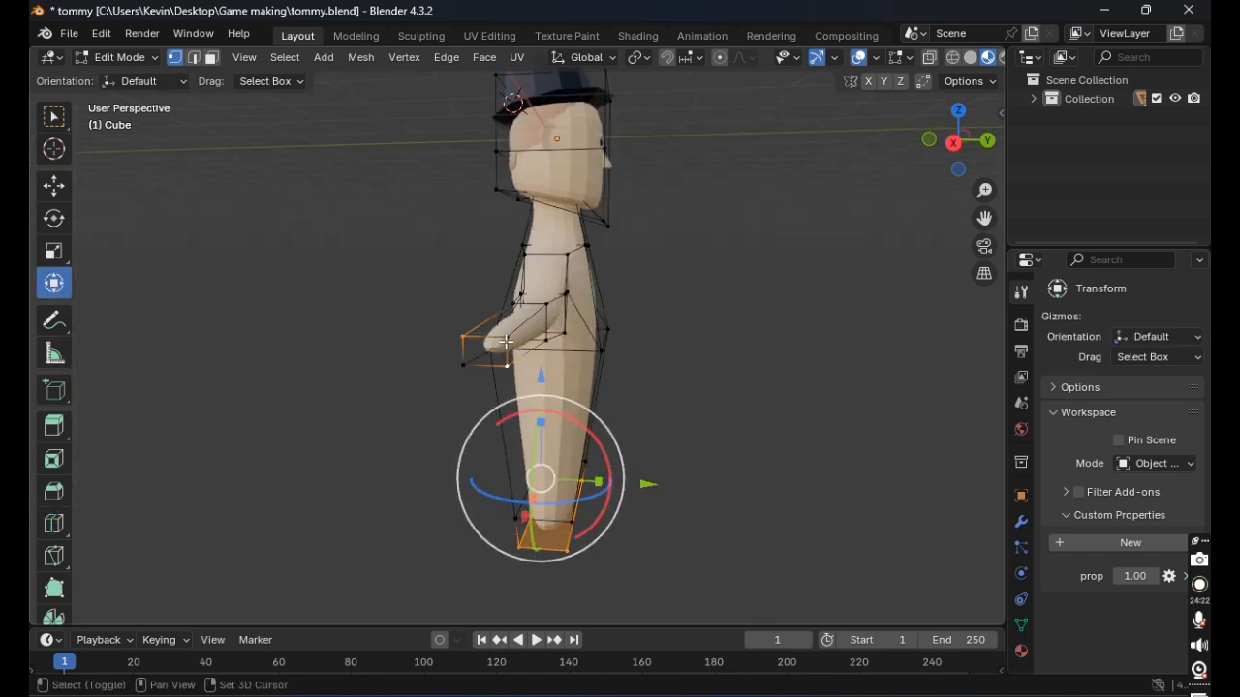
shift+click(506, 342)
shift+click(465, 357)
middle_drag(661, 471, 569, 432)
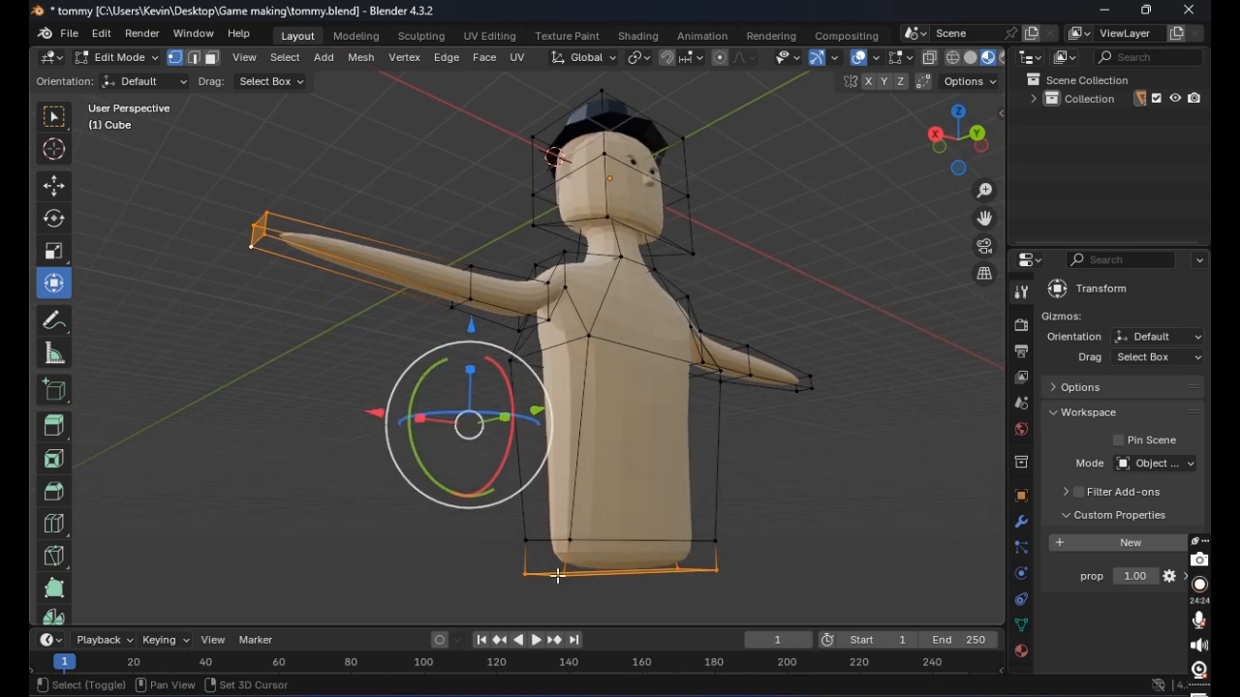
middle_drag(558, 575, 598, 452)
middle_drag(595, 345, 563, 343)
middle_drag(831, 329, 465, 287)
scroll(448, 327, down, 5)
shift+click(475, 313)
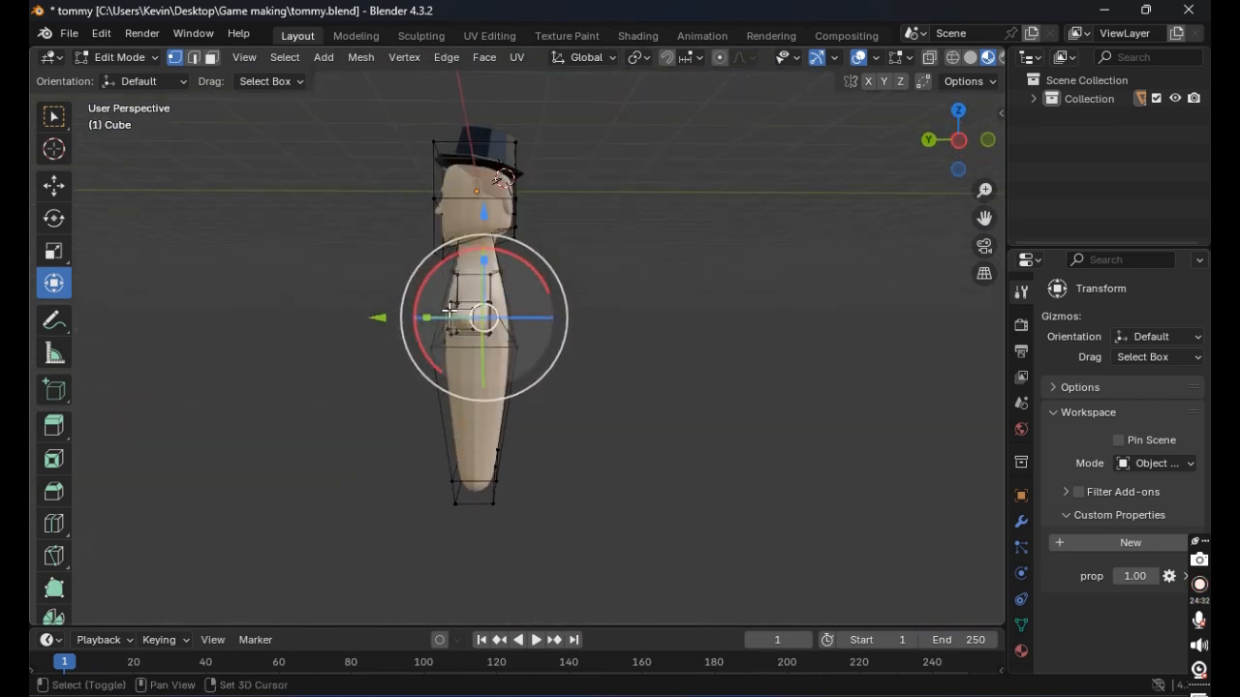
middle_drag(357, 291, 641, 348)
scroll(626, 352, up, 3)
scroll(623, 354, up, 1)
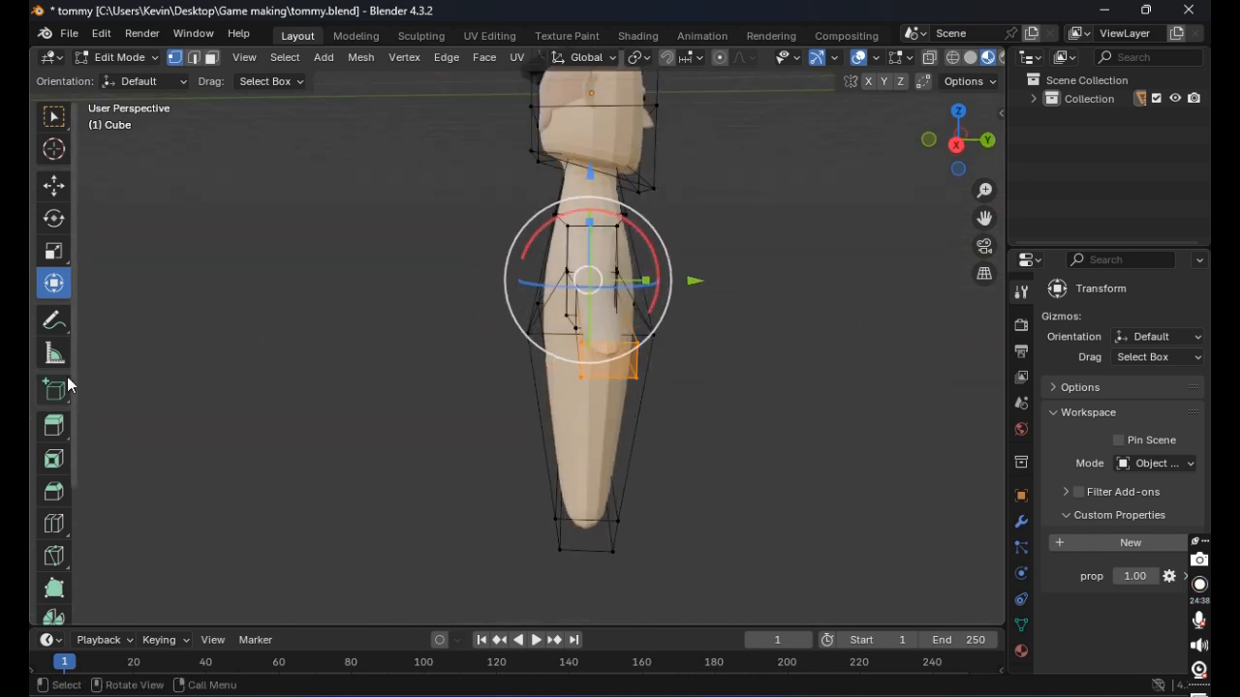
Step: Deselect the far hand and extrude the near hand's end face outward a short distance with Extrude Region
click(54, 426)
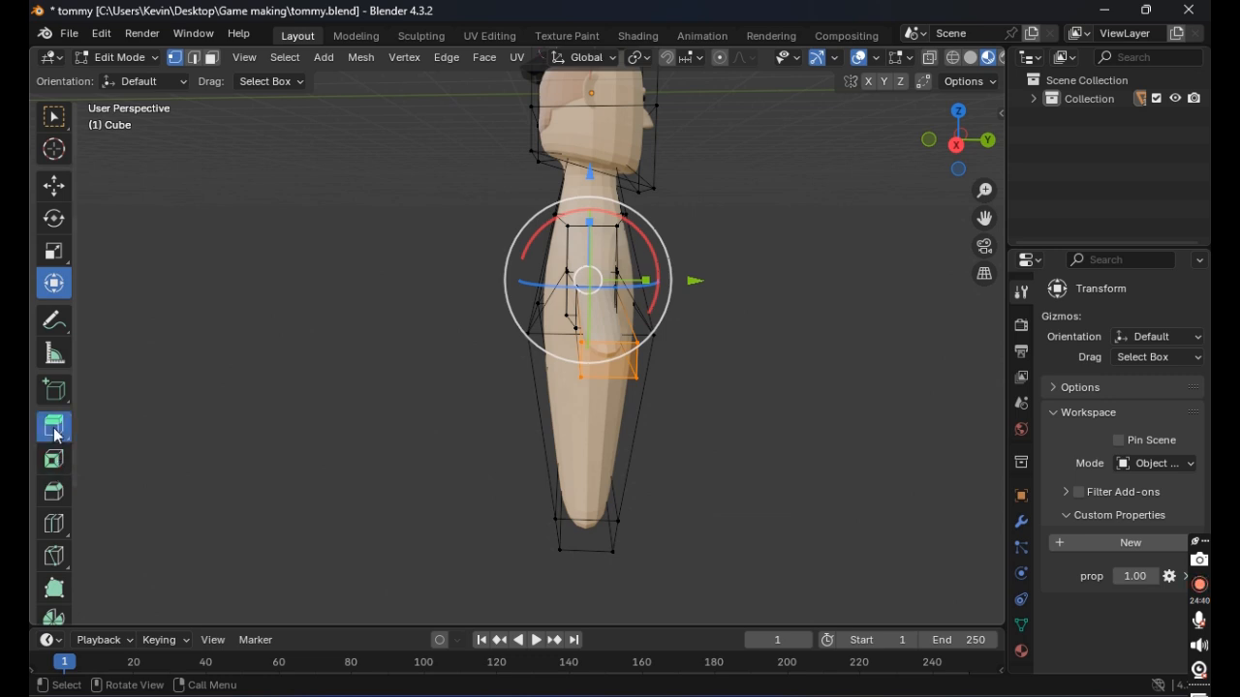
middle_drag(695, 296, 623, 303)
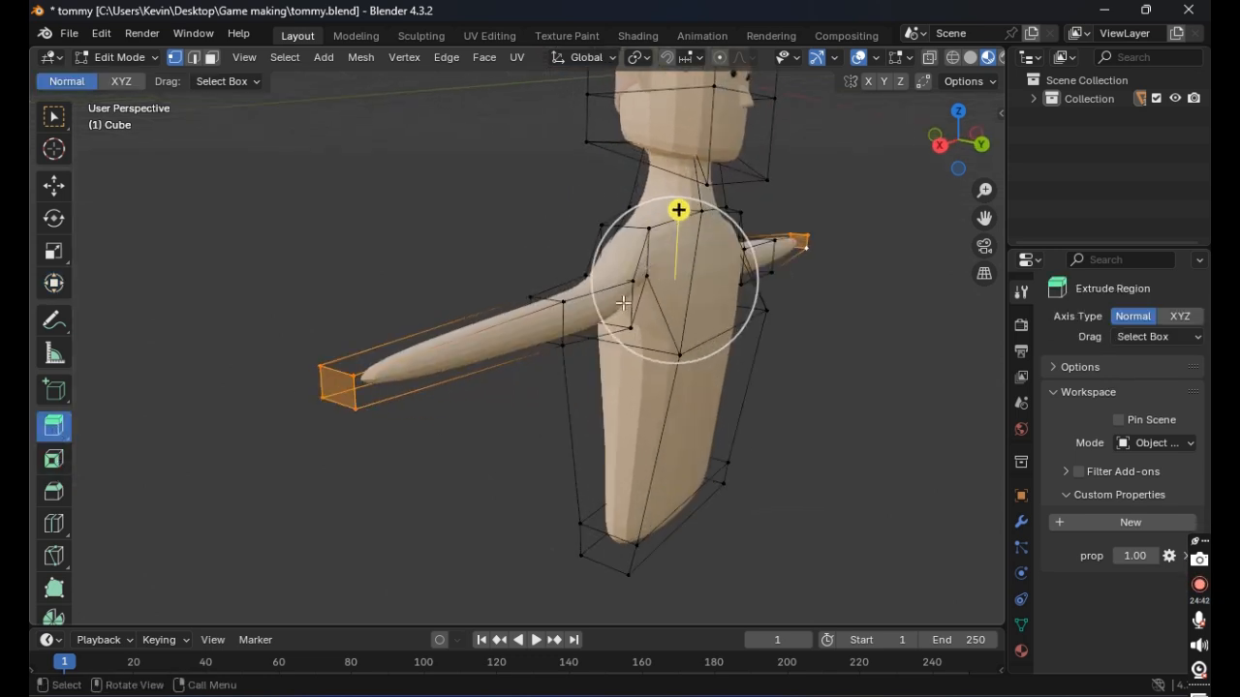
click(896, 82)
key(shift+s)
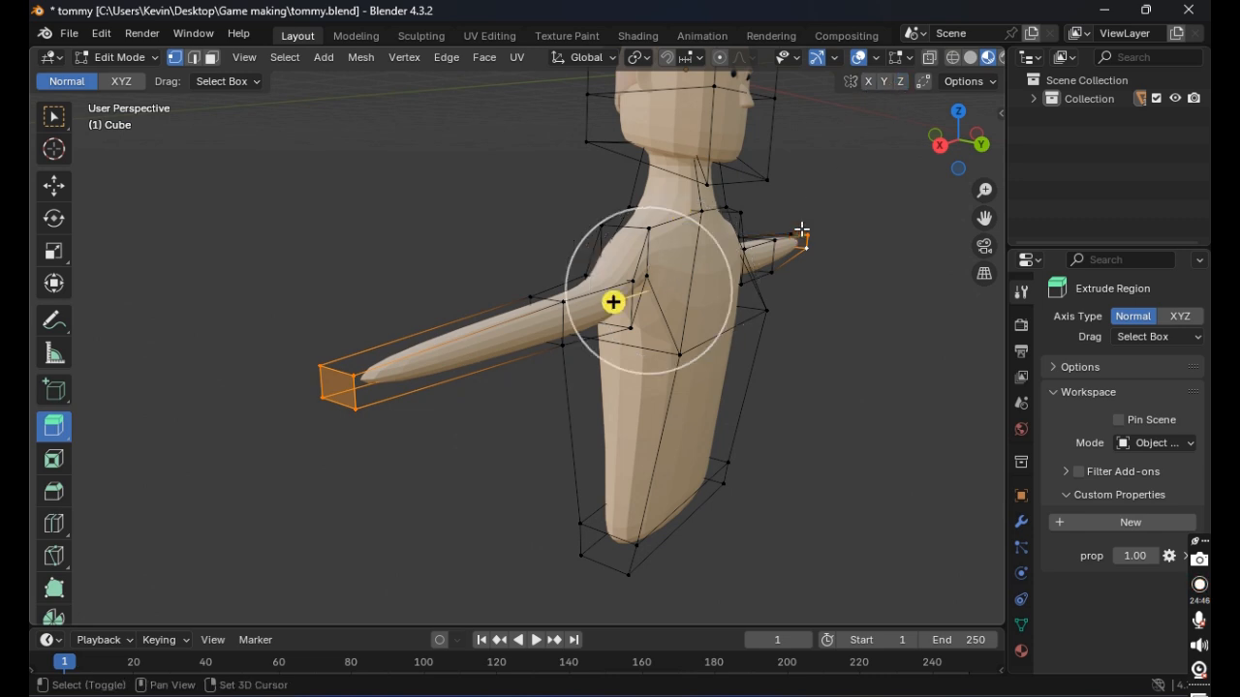
shift+click(800, 246)
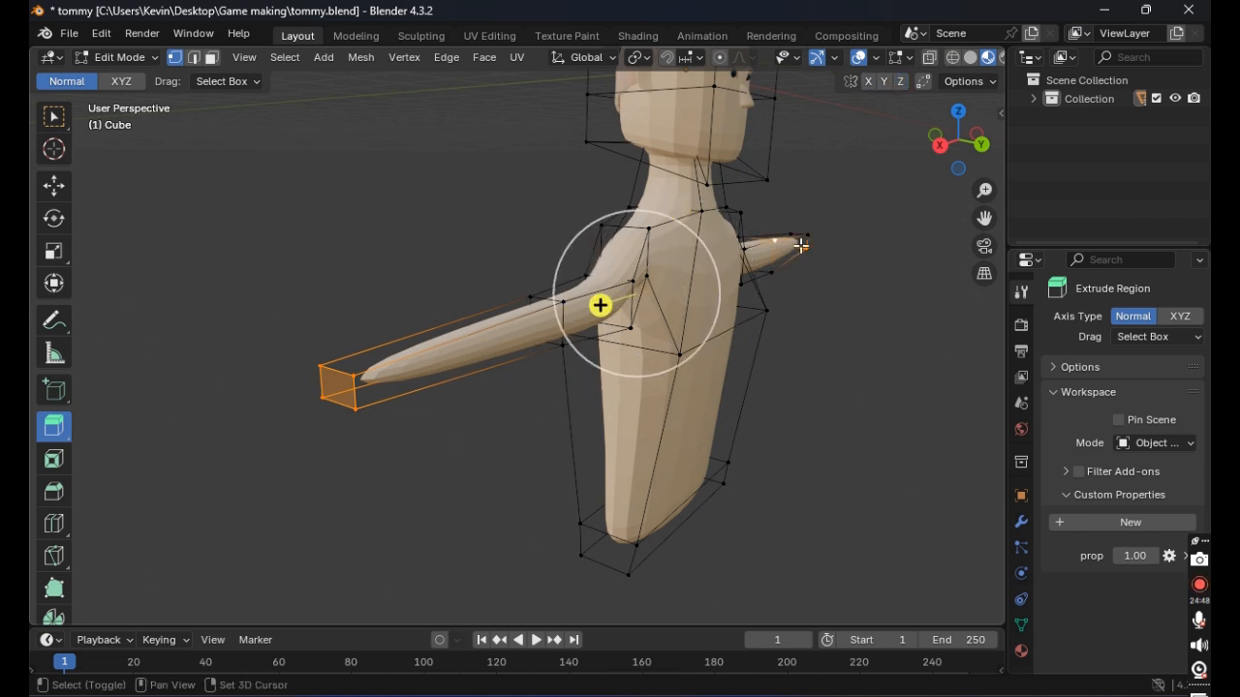
middle_drag(808, 246, 478, 196)
scroll(478, 196, down, 3)
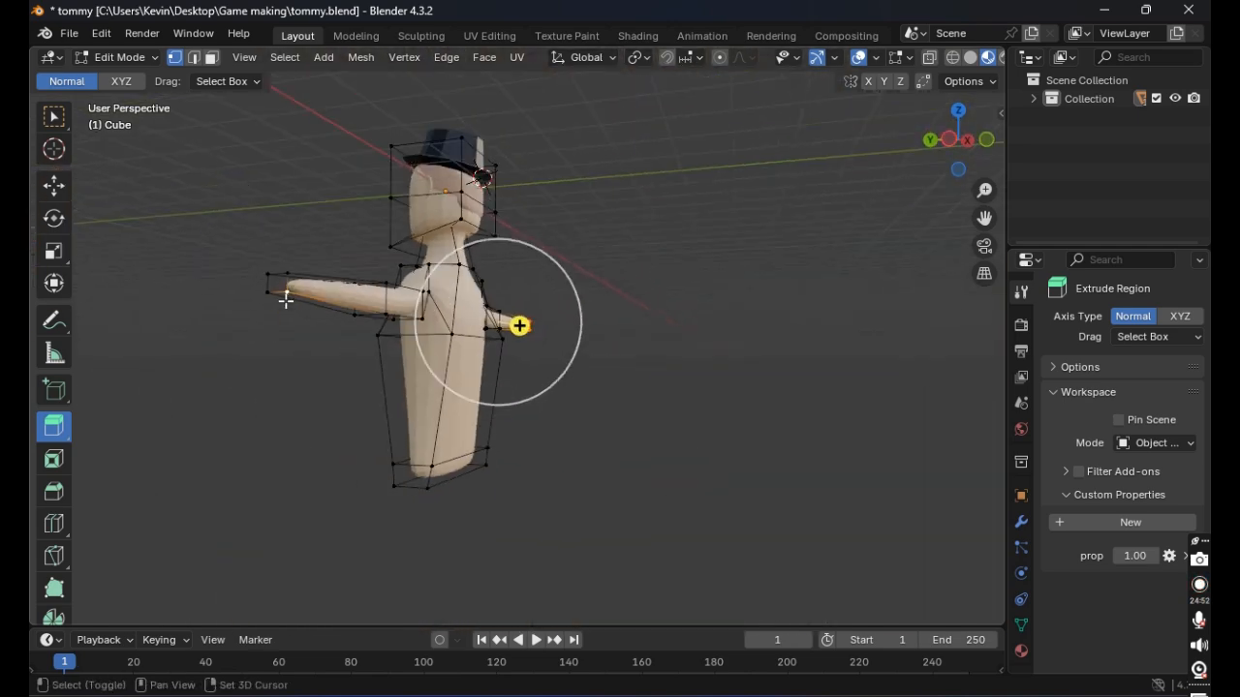
middle_drag(243, 291, 669, 343)
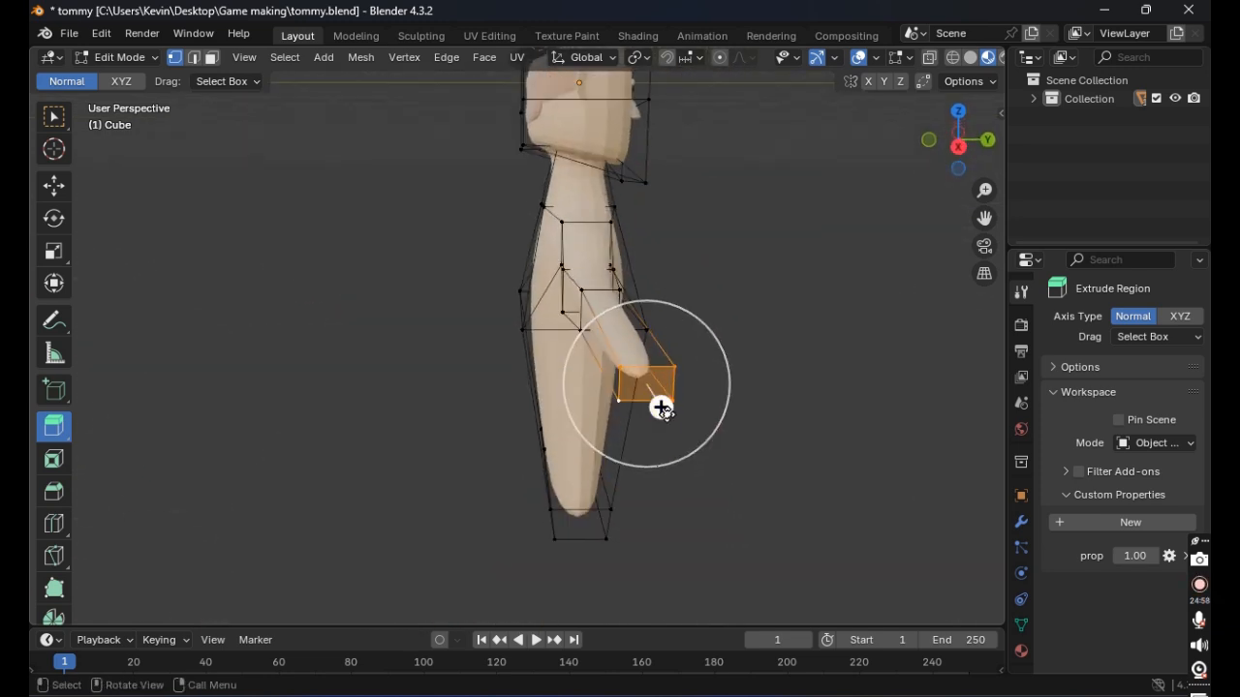
drag(662, 408, 678, 434)
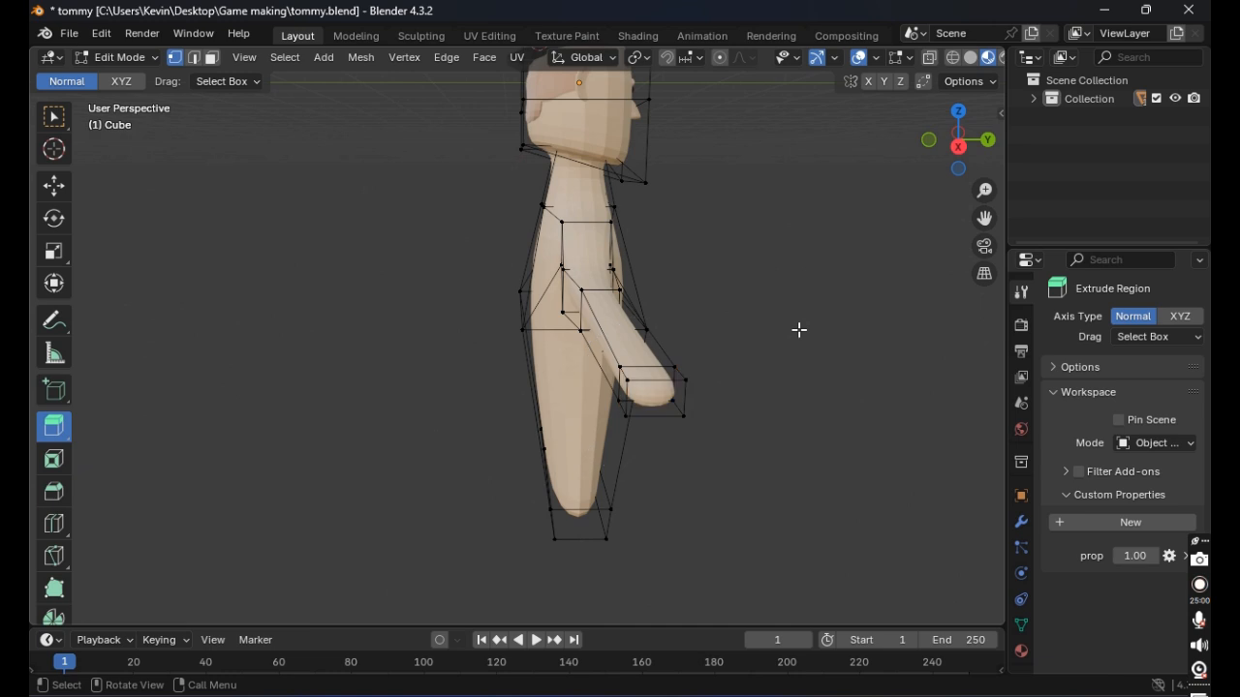
middle_drag(798, 329, 722, 330)
middle_drag(368, 384, 494, 373)
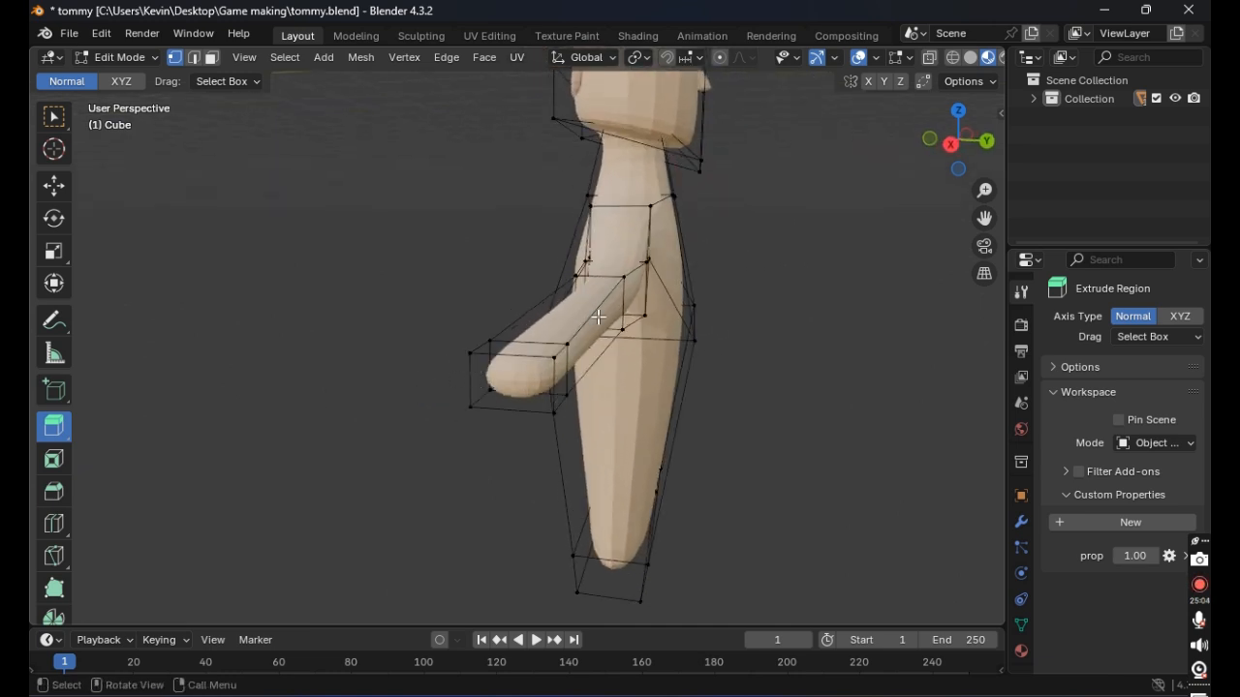
click(980, 83)
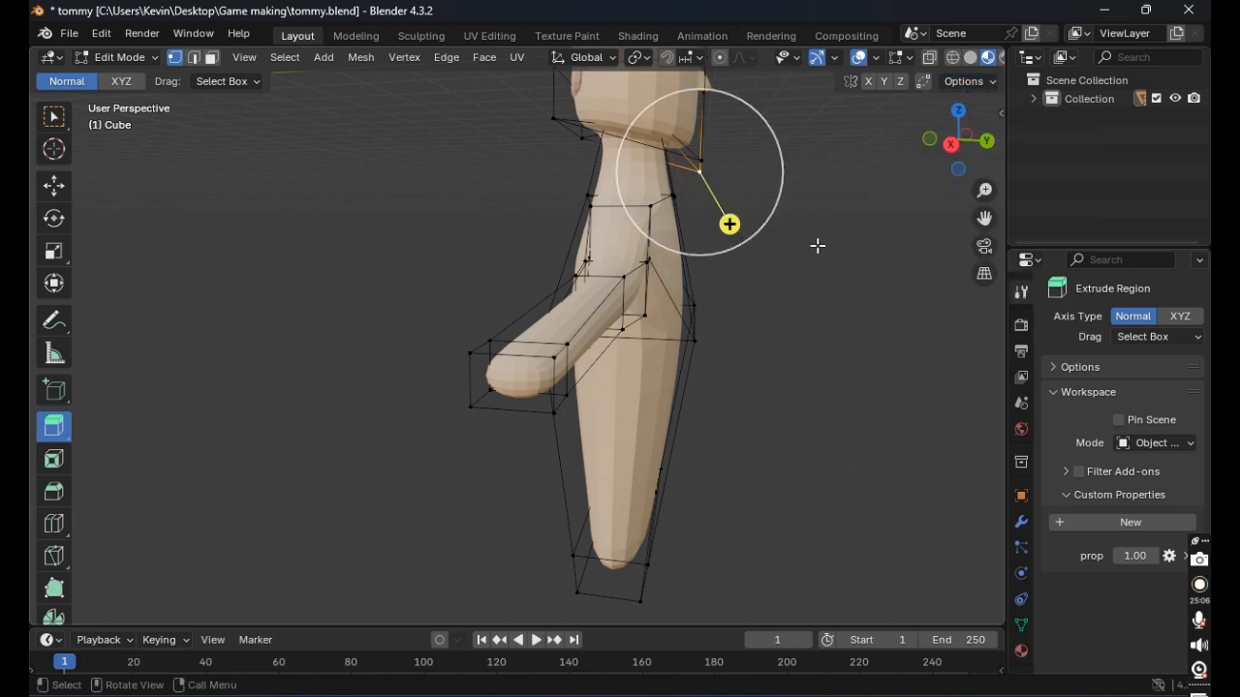
mouse_move(754, 291)
middle_down()
mouse_move(739, 307)
mouse_move(673, 307)
mouse_move(742, 301)
middle_up()
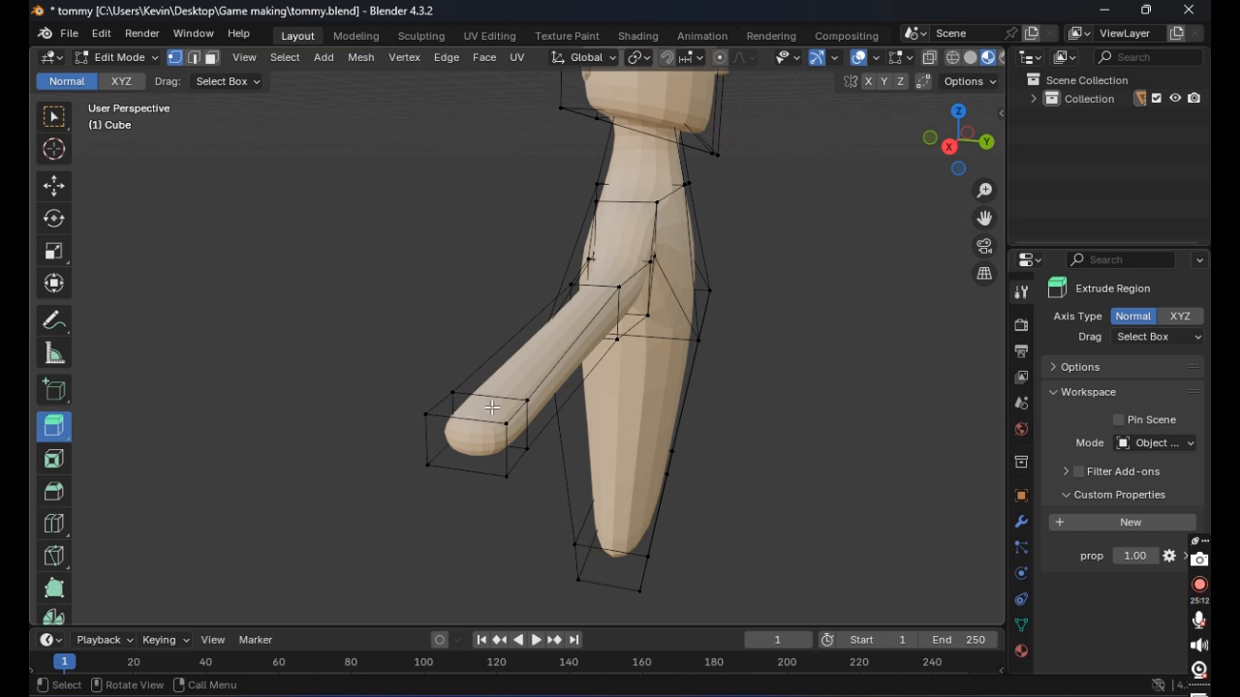
middle_drag(511, 409, 673, 394)
key(ctrl+r)
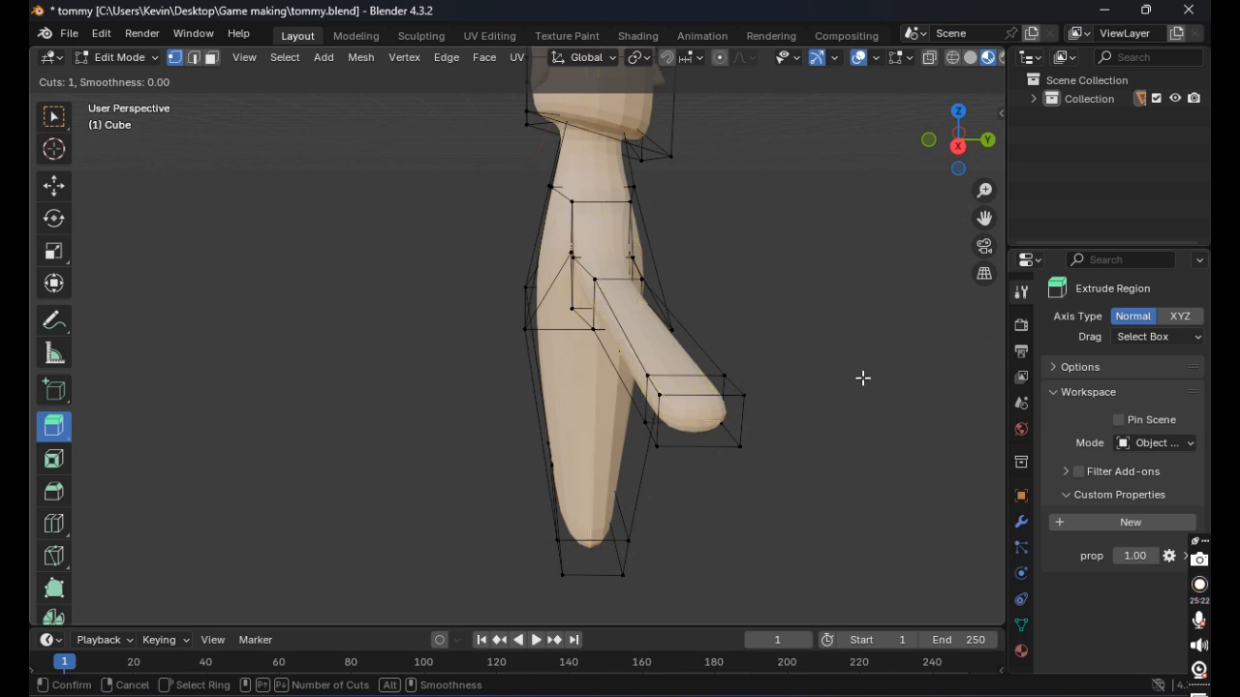
Step: Set the axis type of the Extrude Region tool to XYZ
click(1180, 316)
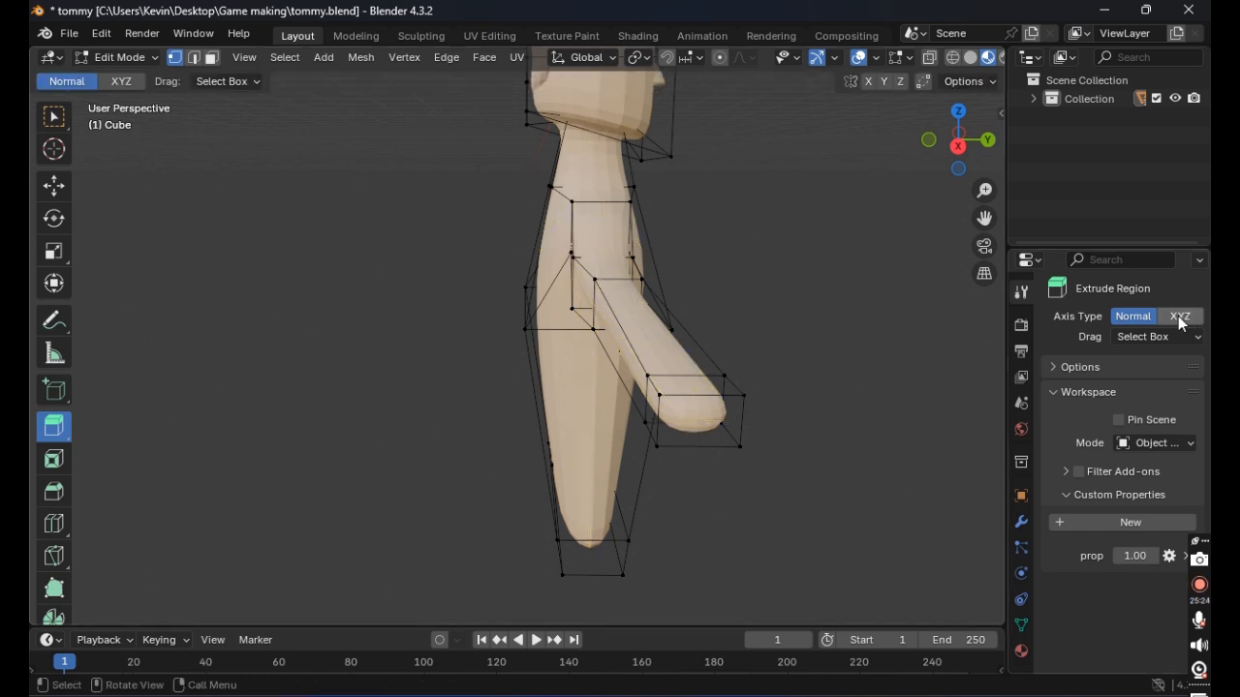
click(1180, 316)
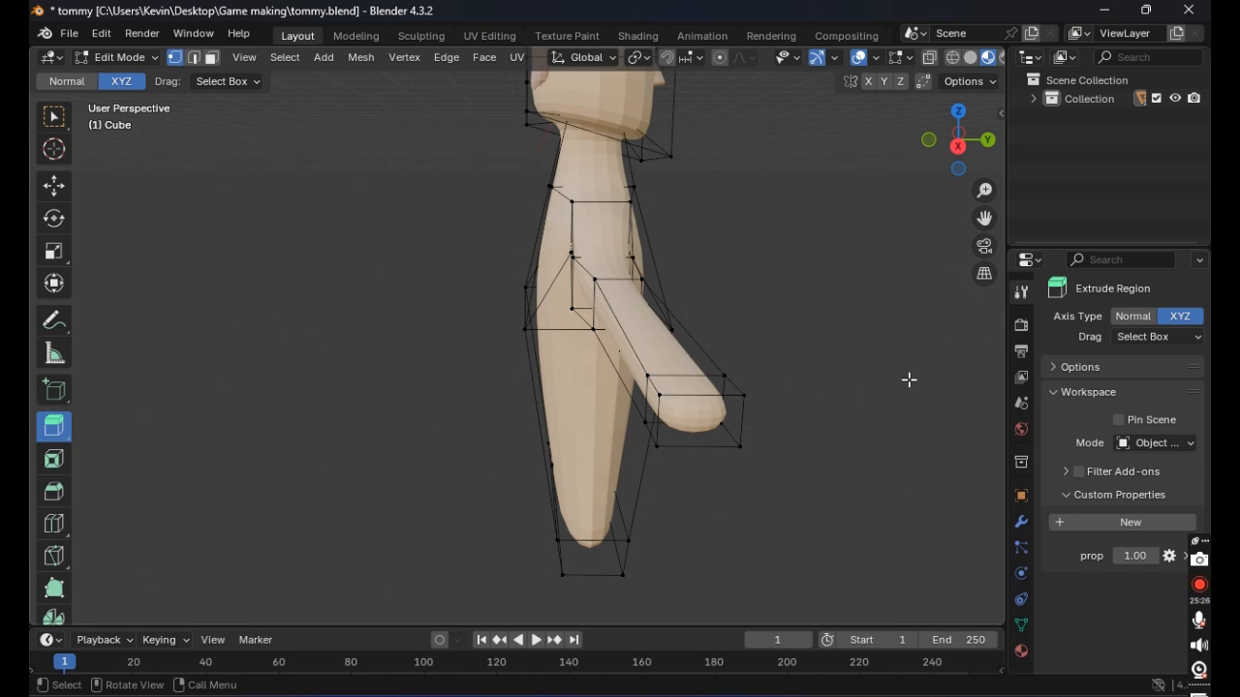
Step: Set the Extrude Region tool's axis type to Normal, keep Select Box as the drag action, and collapse the workspace settings
click(1127, 317)
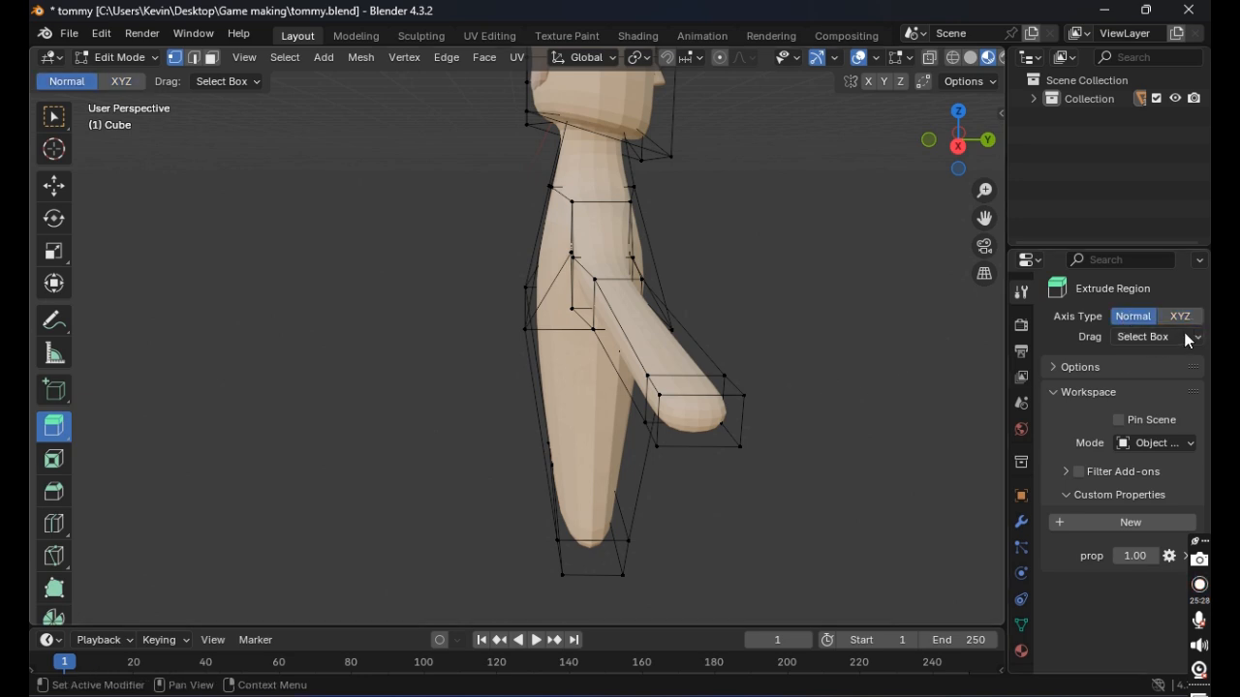
click(1167, 339)
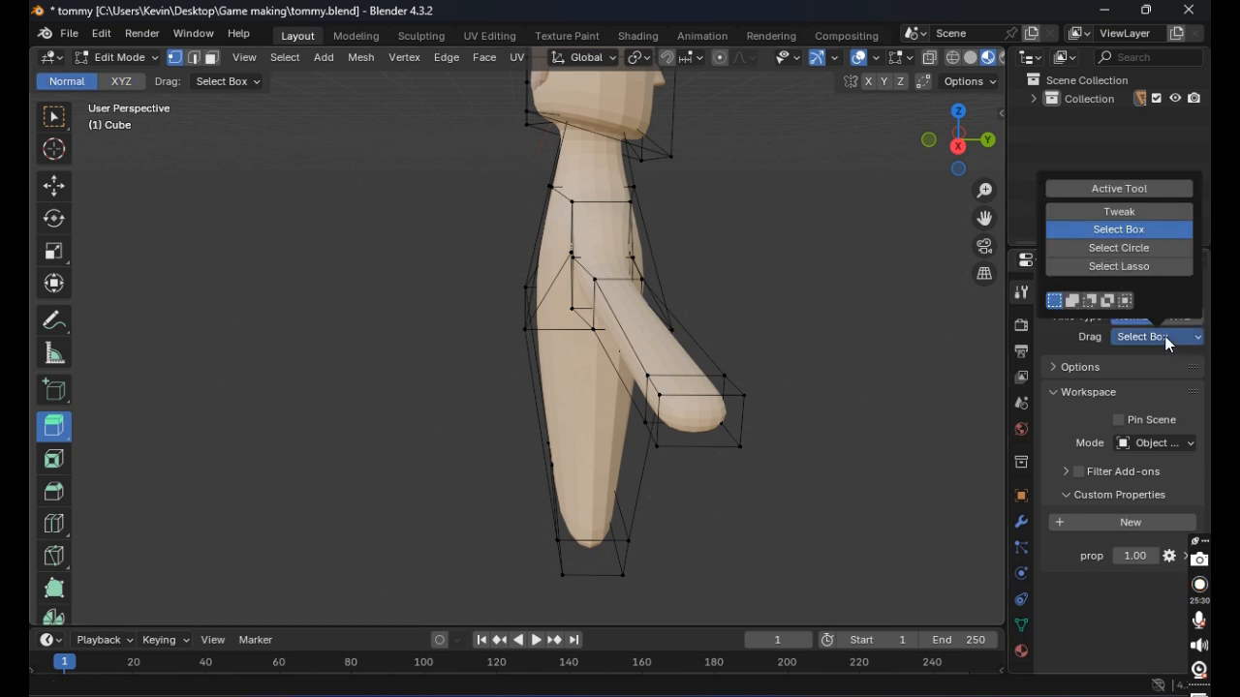
click(1168, 341)
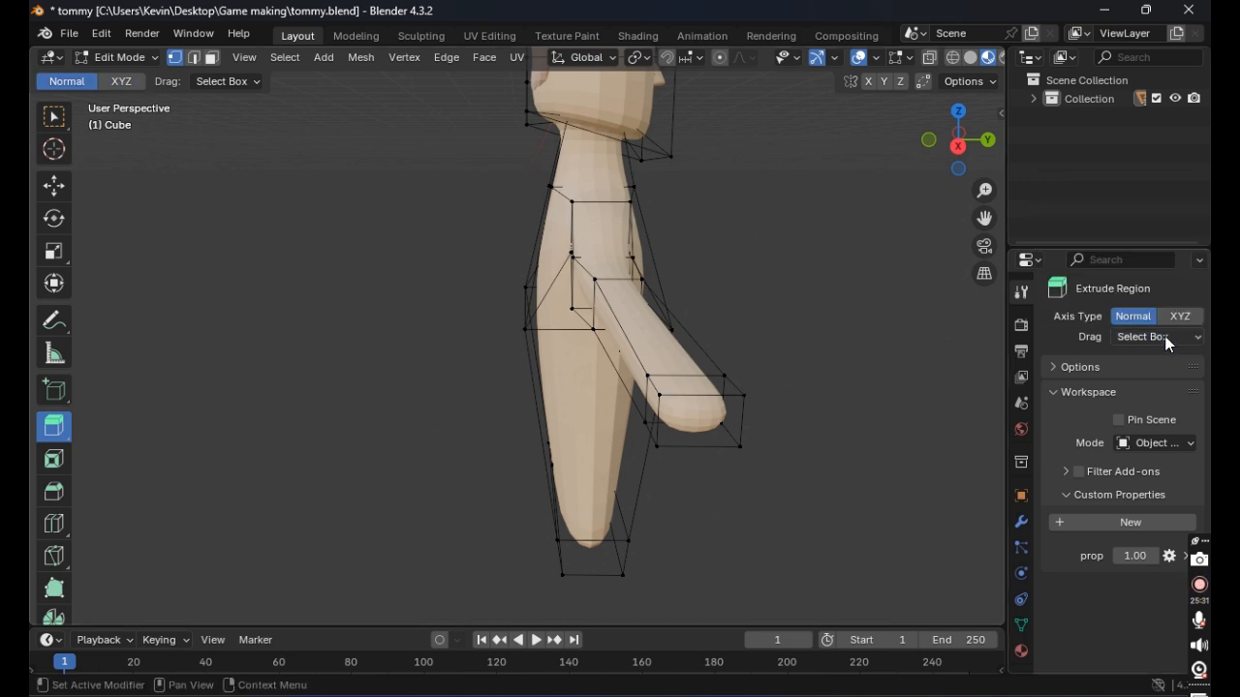
click(1069, 388)
click(1071, 368)
click(1071, 369)
Step: Select the four end vertices of the near hand and bevel the end face's edges with a width of about 0.067 m
middle_drag(916, 375, 757, 326)
scroll(818, 344, down, 3)
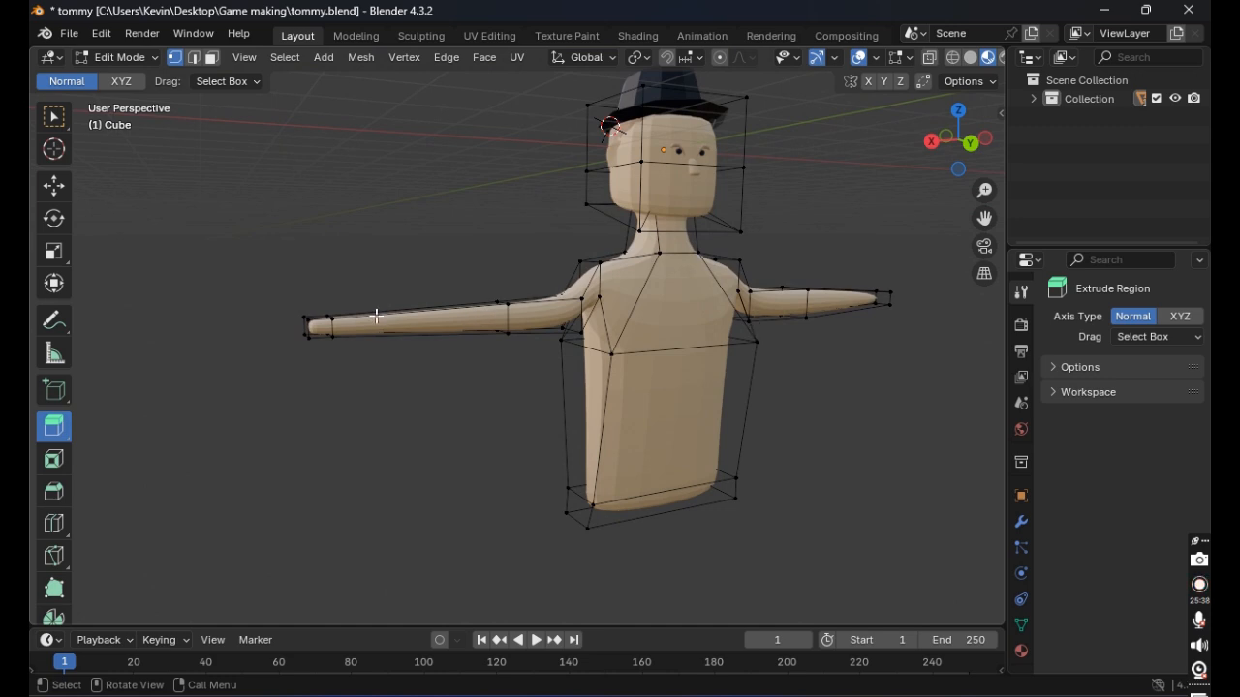
scroll(294, 352, up, 2)
middle_drag(294, 351, 475, 376)
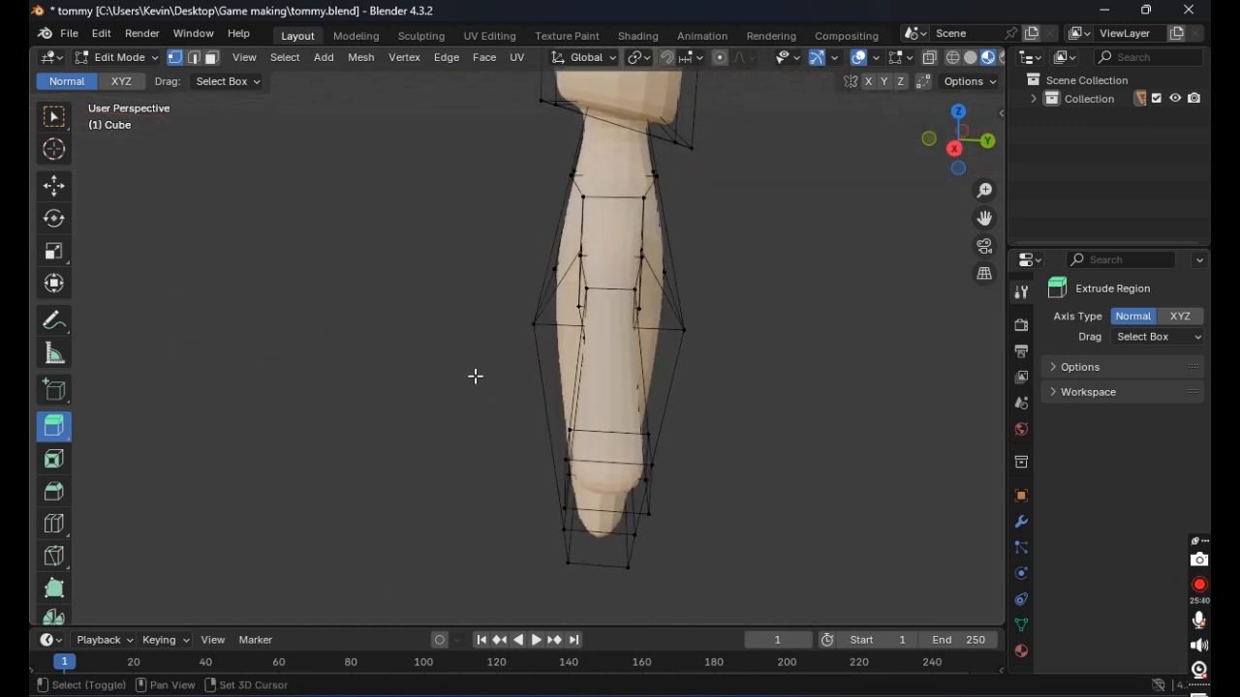
click(566, 461)
shift+click(565, 507)
shift+click(649, 514)
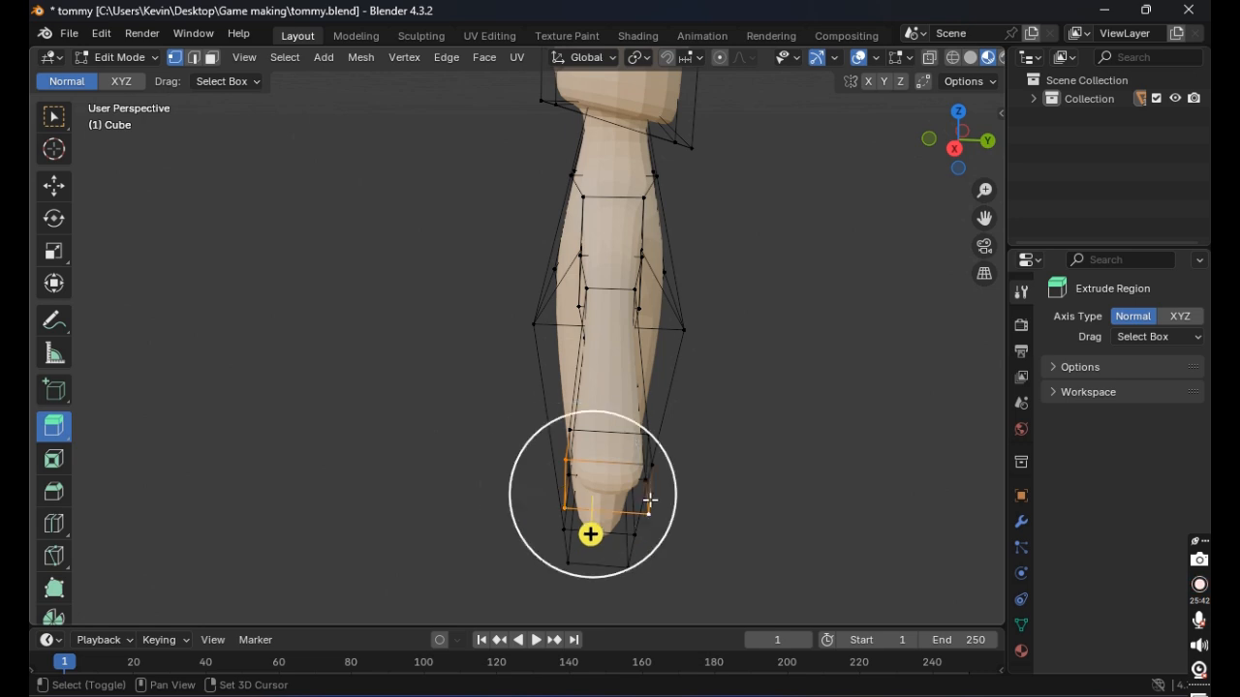
shift+click(651, 465)
middle_drag(625, 475, 406, 464)
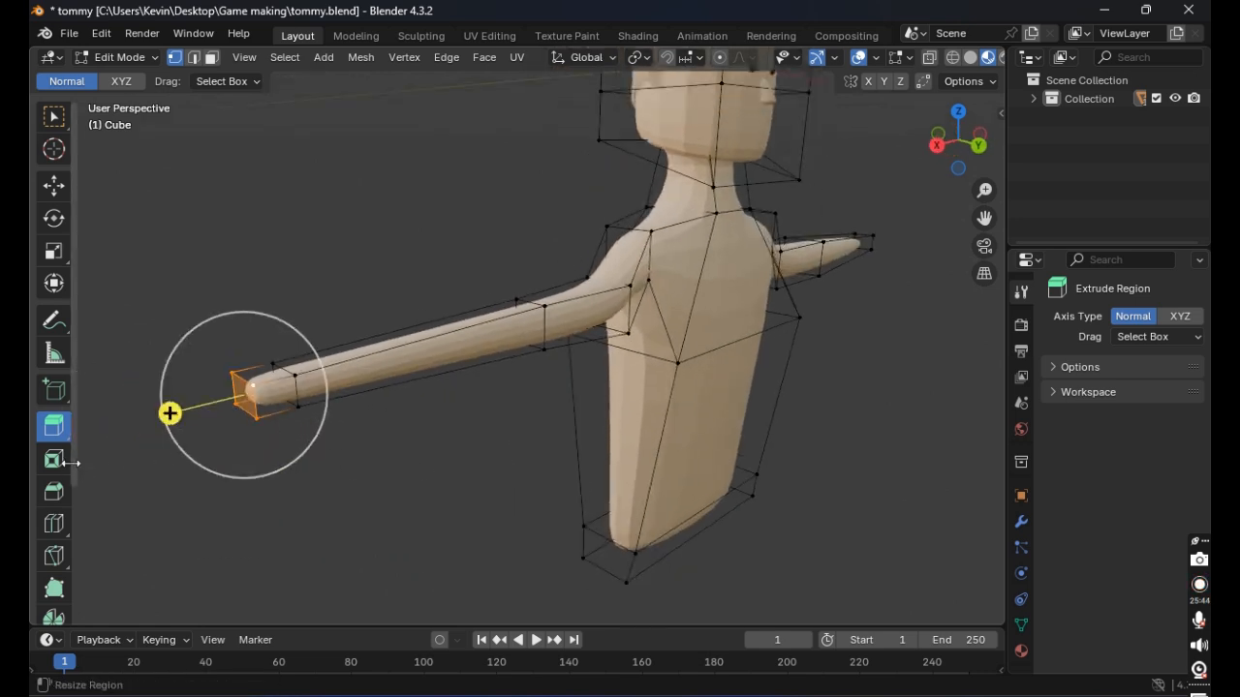
click(54, 490)
drag(145, 420, 168, 421)
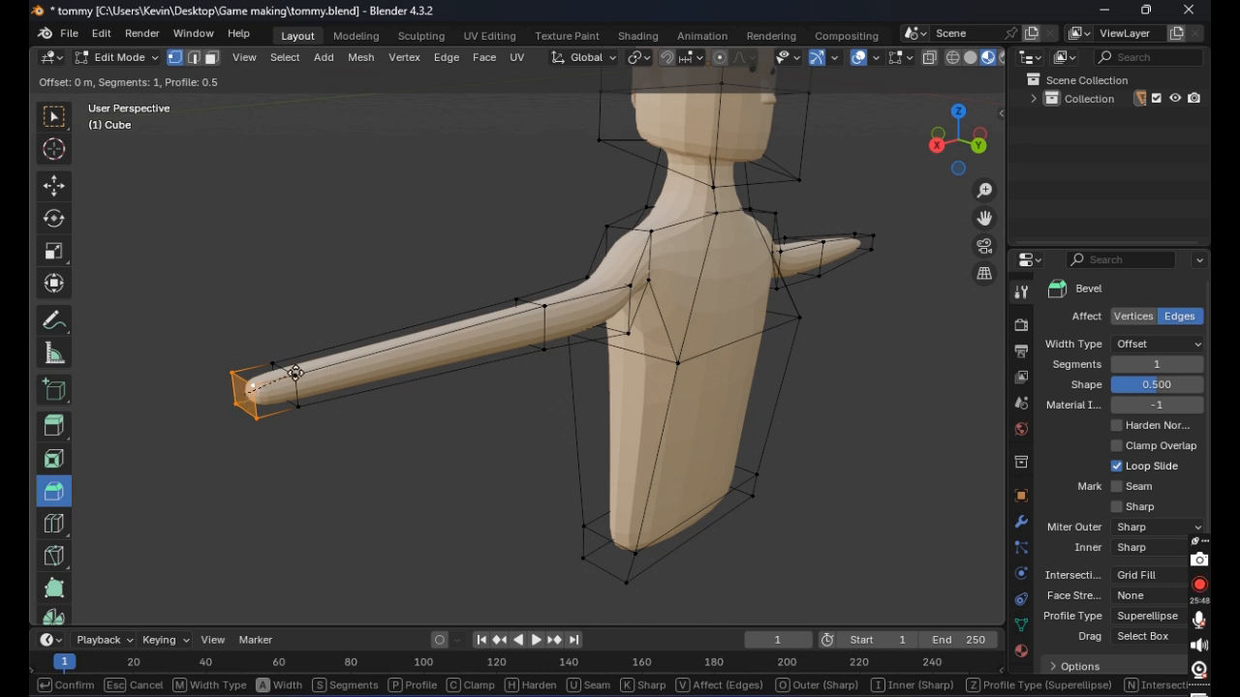
drag(222, 469, 183, 480)
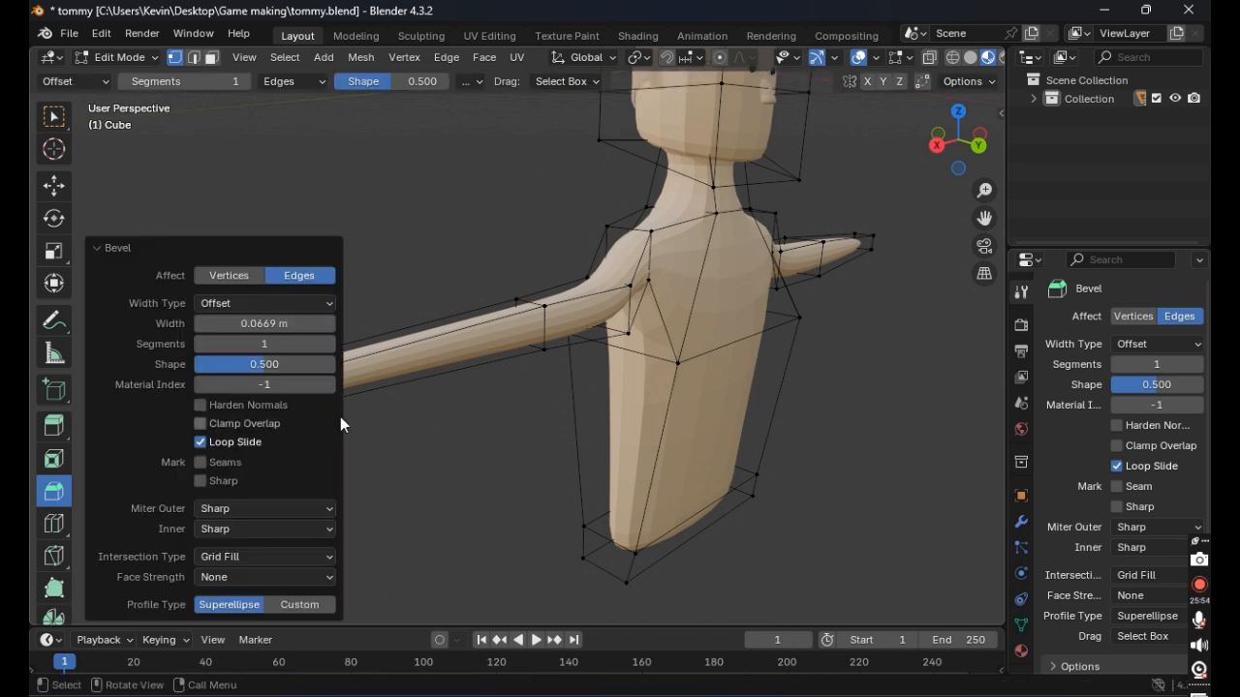
Step: Inspect the beveled near hand from the side, undo the bevel and try beveling the end face again
middle_drag(368, 423, 459, 410)
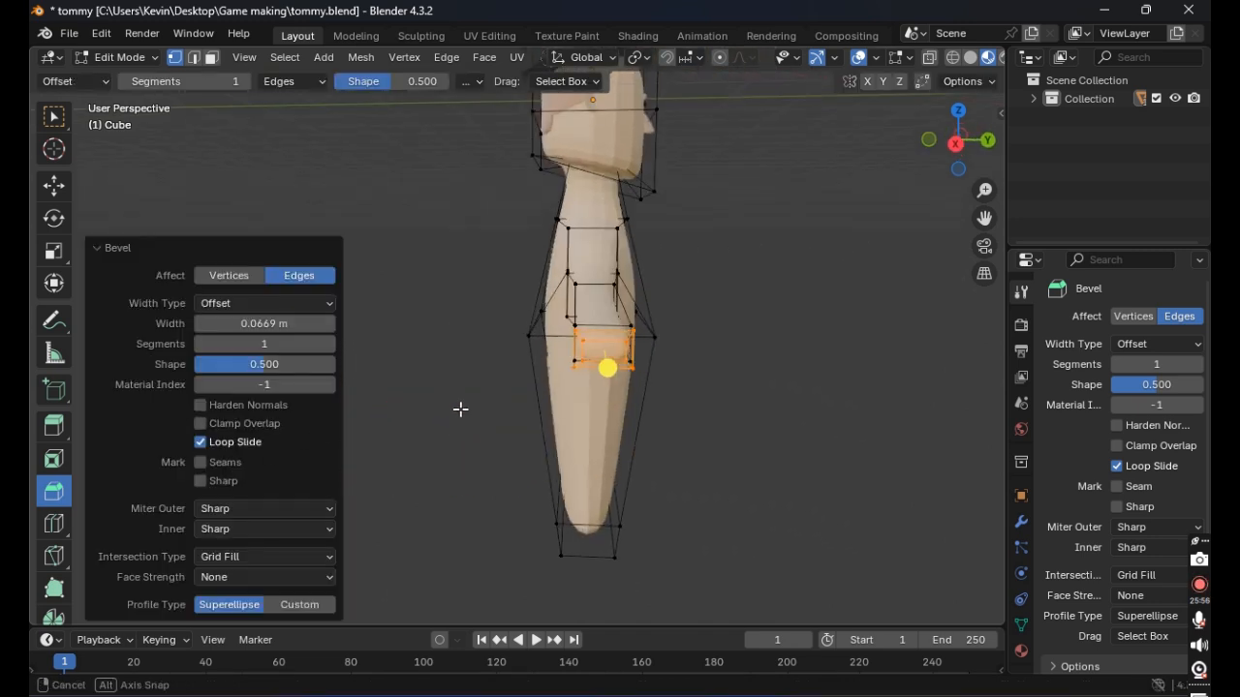
middle_drag(543, 381, 515, 382)
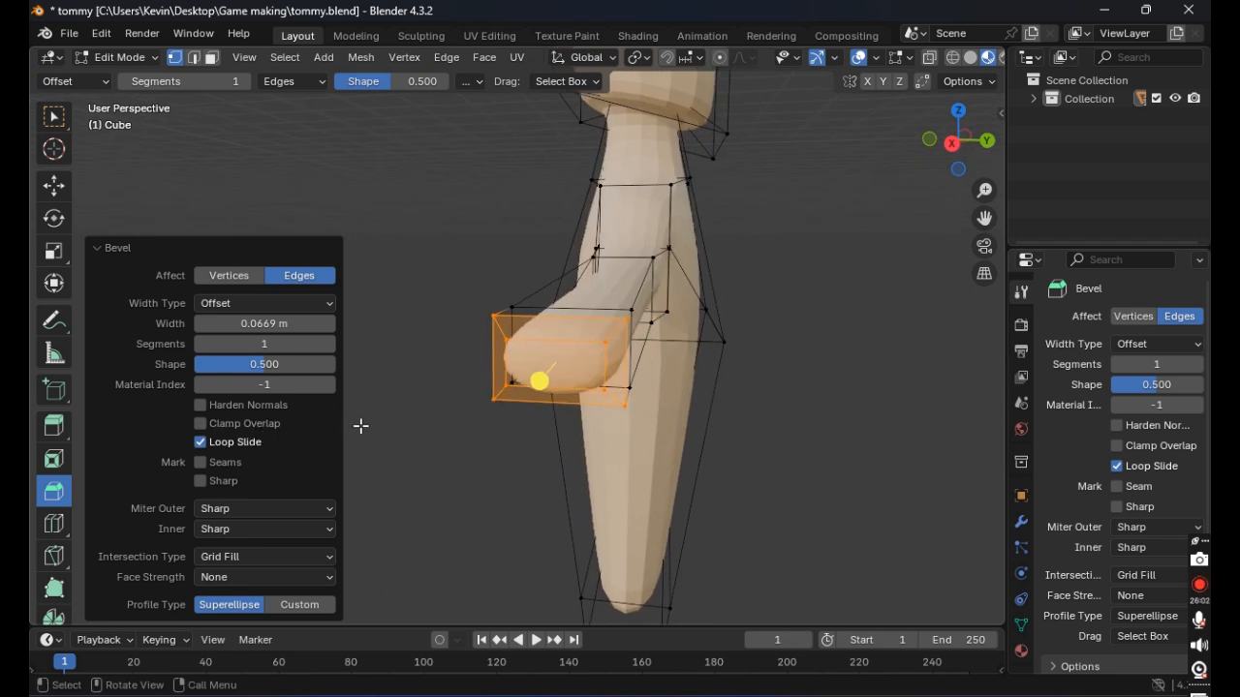
middle_drag(484, 422, 491, 424)
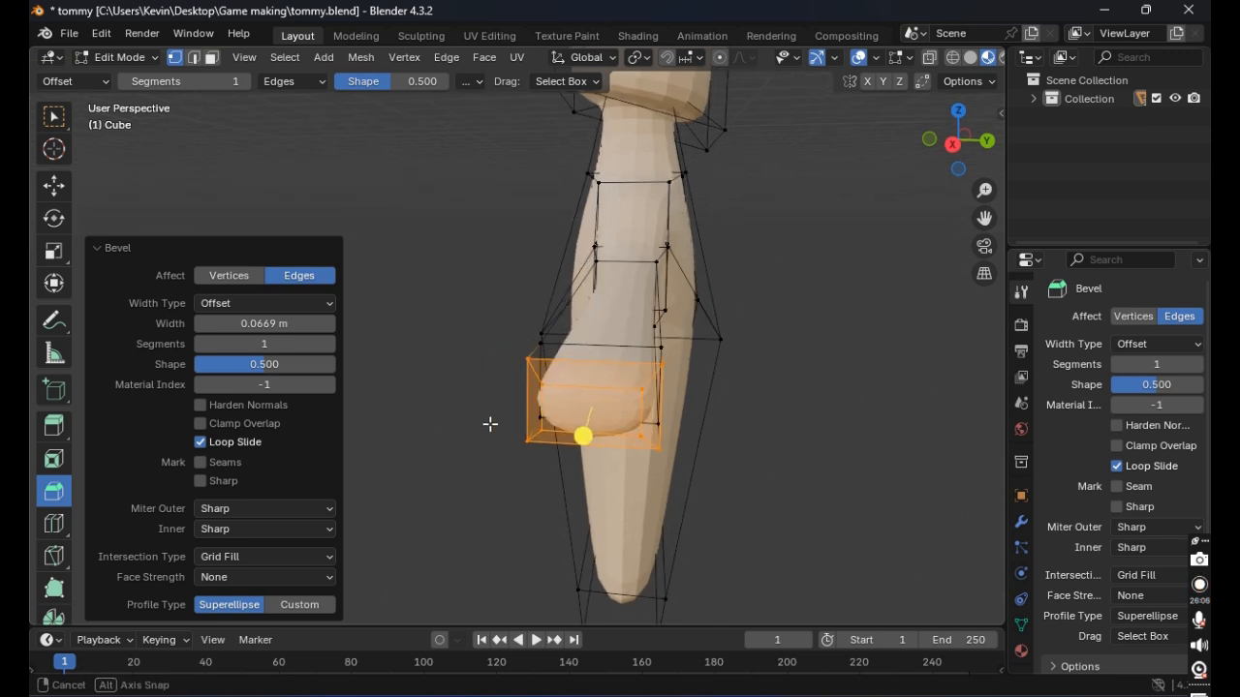
middle_drag(490, 424, 472, 423)
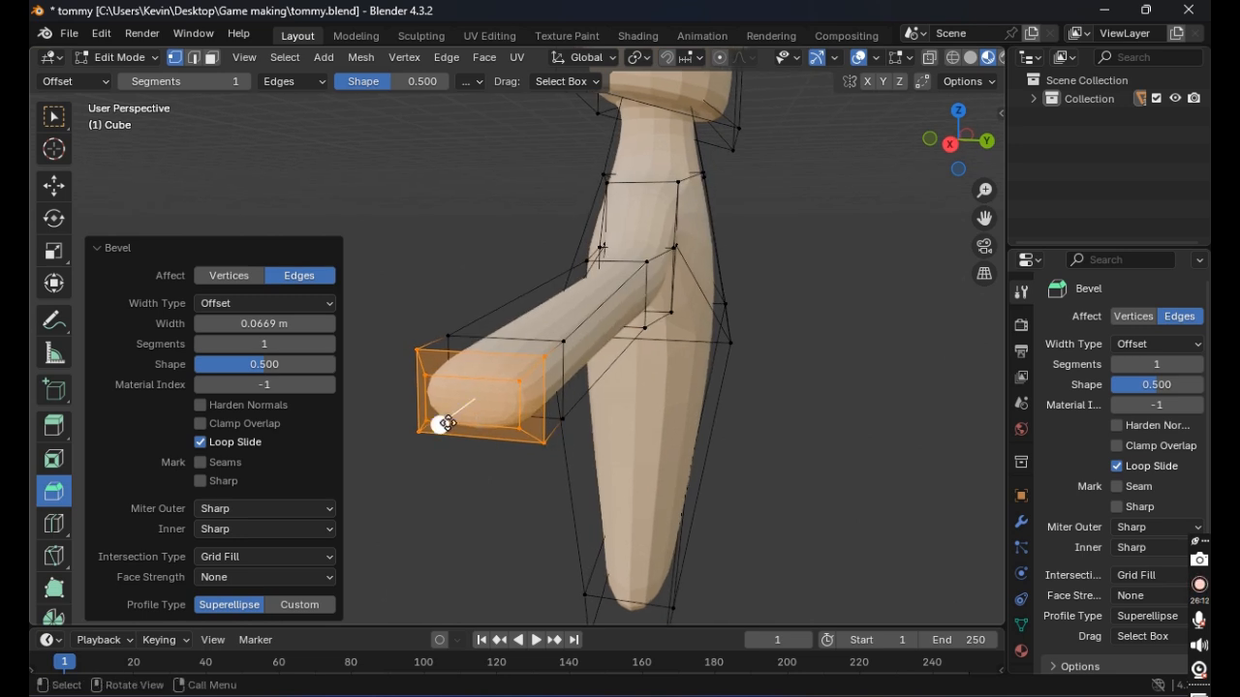
key(ctrl+z)
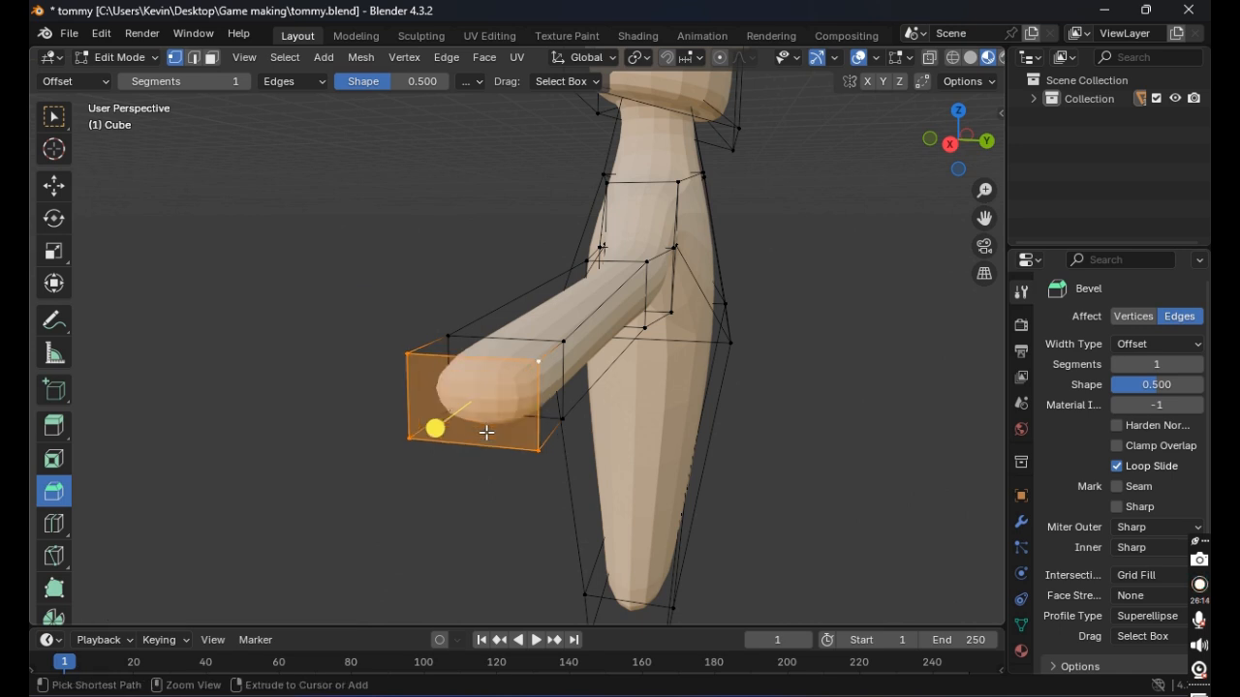
drag(432, 430, 415, 452)
Step: Select the near hand's inner end face and use Transform to shift it slightly upward and about -0.041 m along Y
click(364, 404)
click(431, 377)
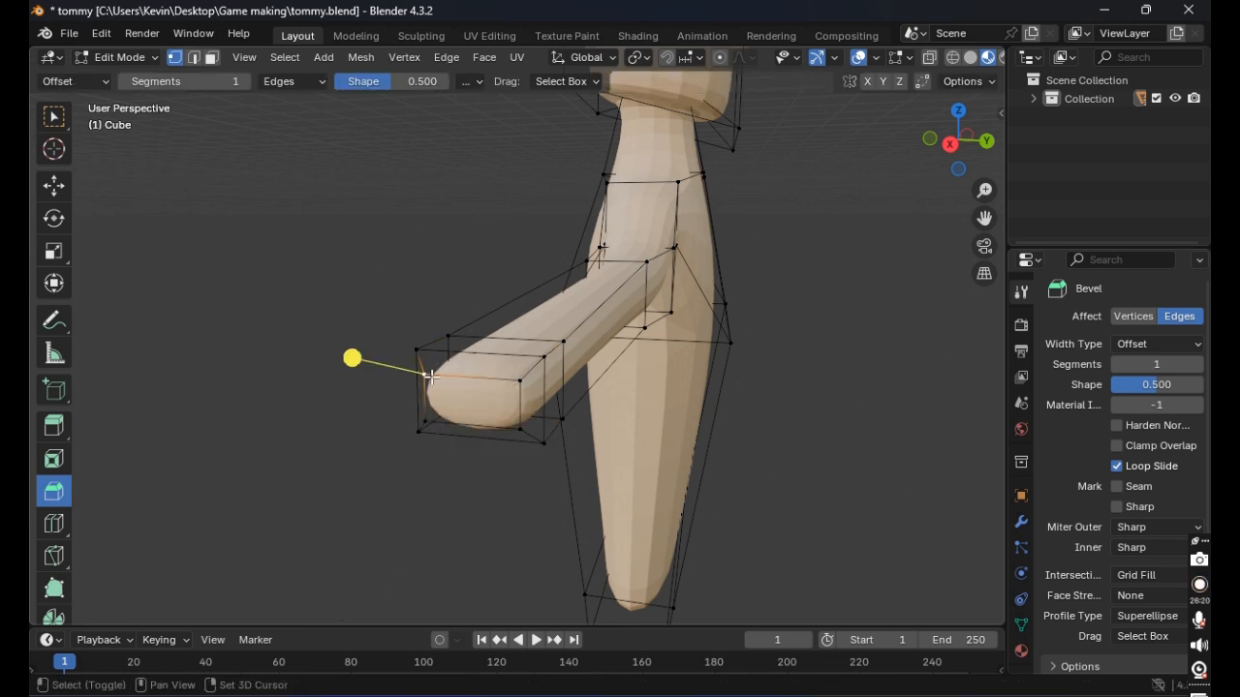
middle_drag(429, 426, 426, 485)
click(53, 283)
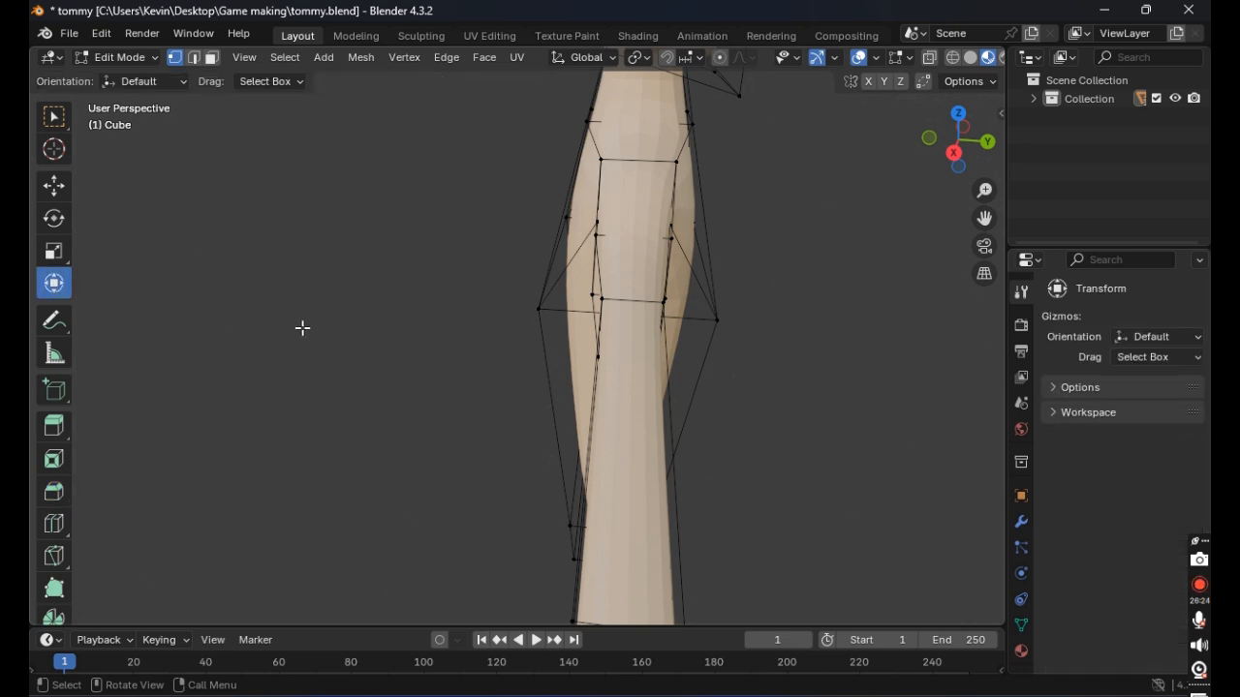
scroll(330, 328, down, 3)
middle_drag(345, 328, 526, 288)
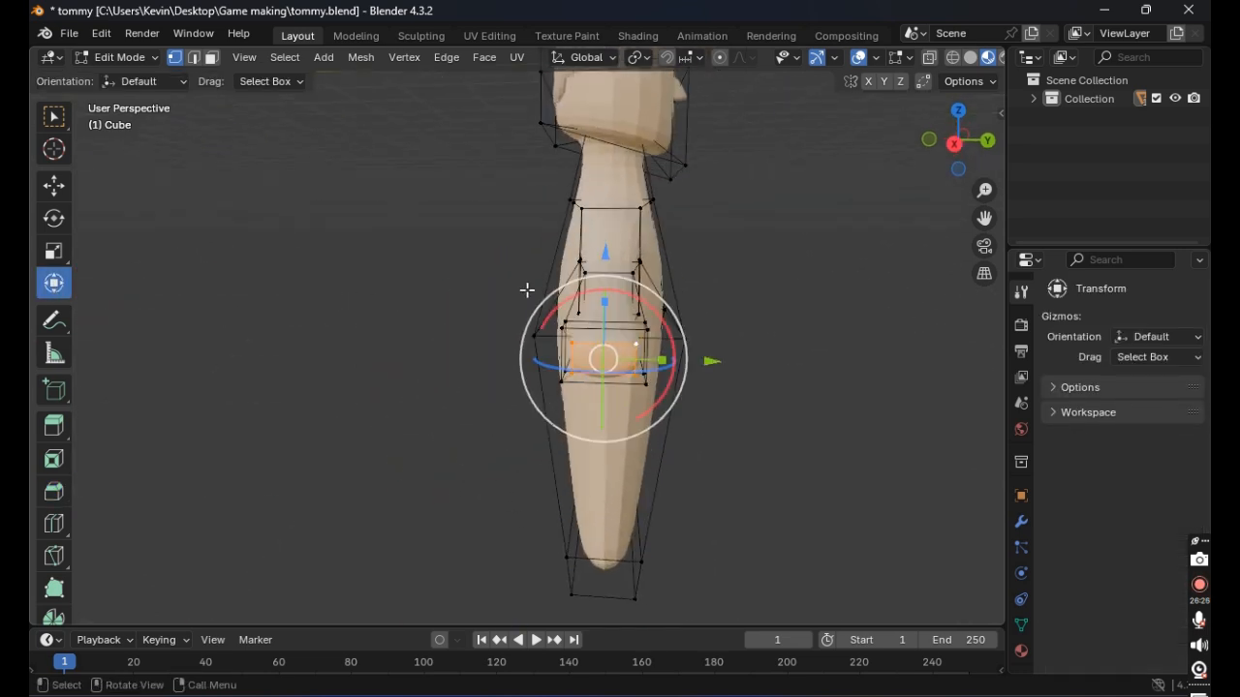
drag(605, 251, 604, 242)
drag(711, 356, 713, 362)
middle_drag(753, 313, 406, 286)
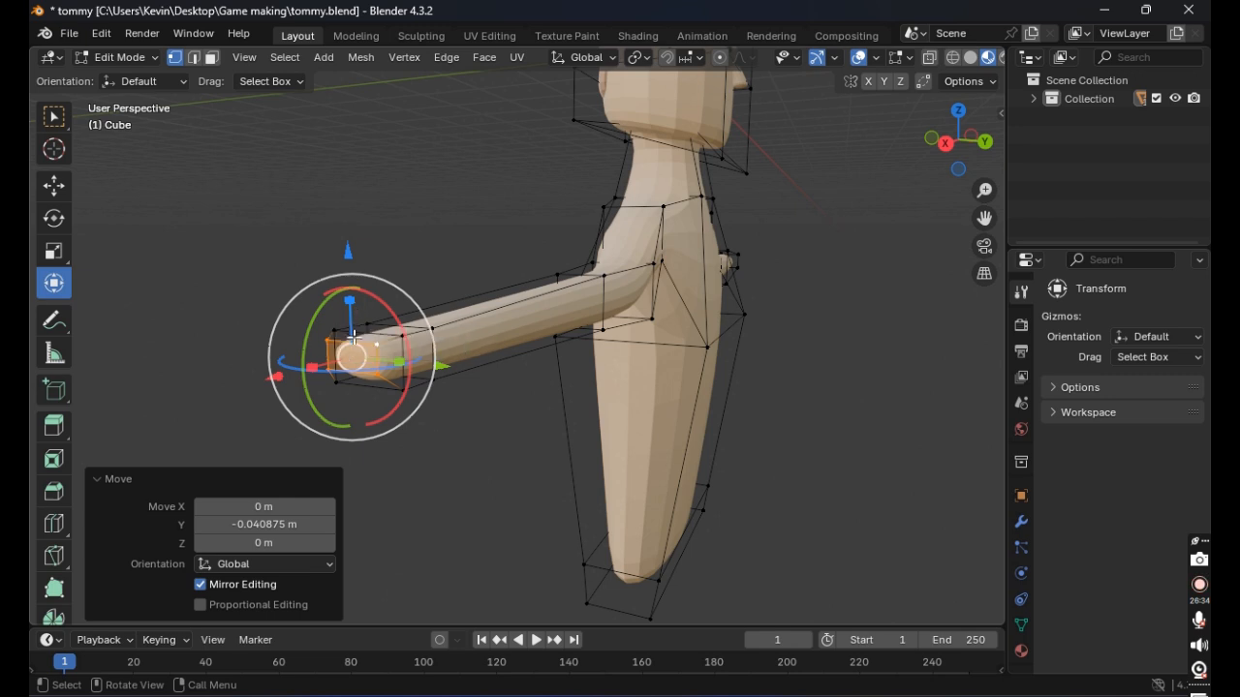
Step: Scale the near hand's inner end face by 1.863 along X and move it outward about 0.29 m along X
key(s)
key(x)
click(298, 368)
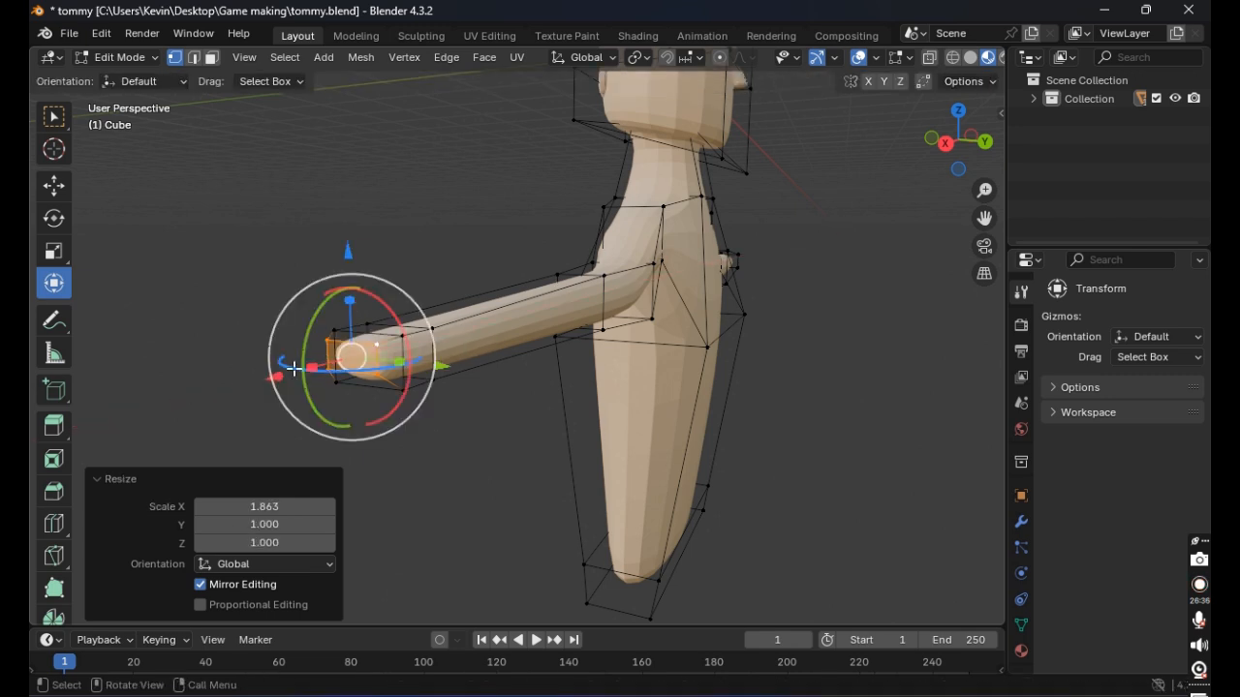
key(g)
key(x)
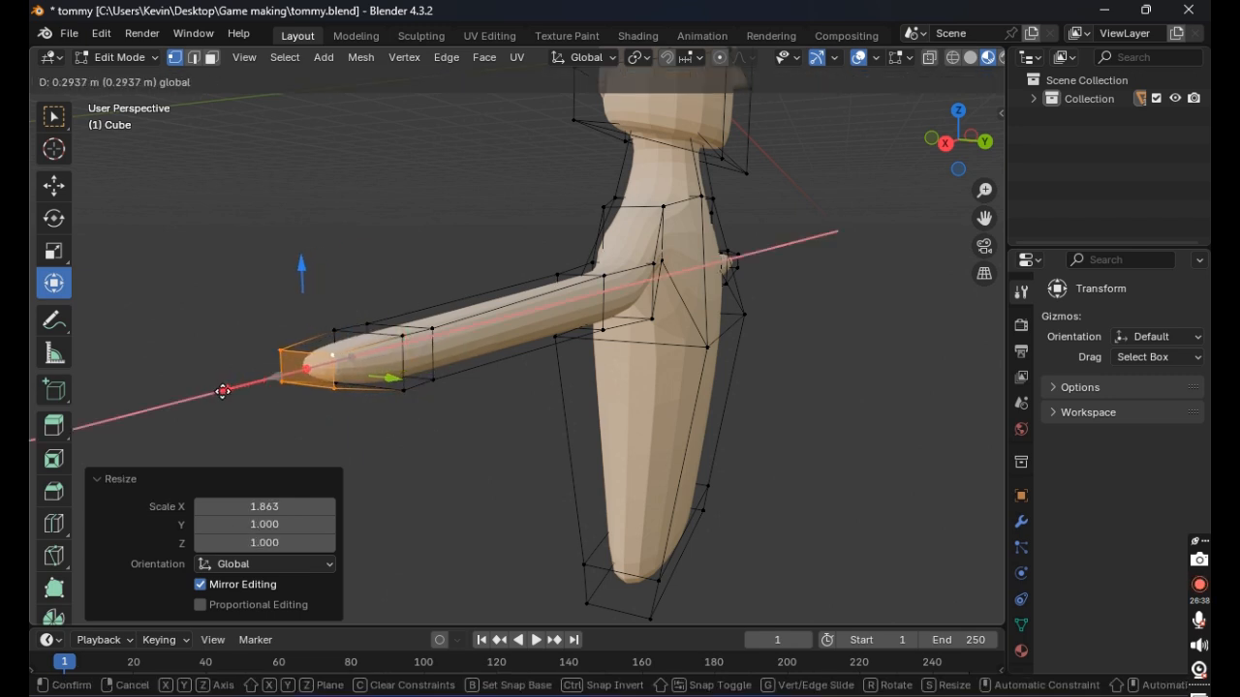
drag(223, 391, 223, 392)
click(421, 476)
Step: Undo the near hand's face adjustments, its bevel and the extrusion at the end of the arm
middle_drag(446, 432, 488, 437)
scroll(458, 435, down, 1)
scroll(343, 423, down, 4)
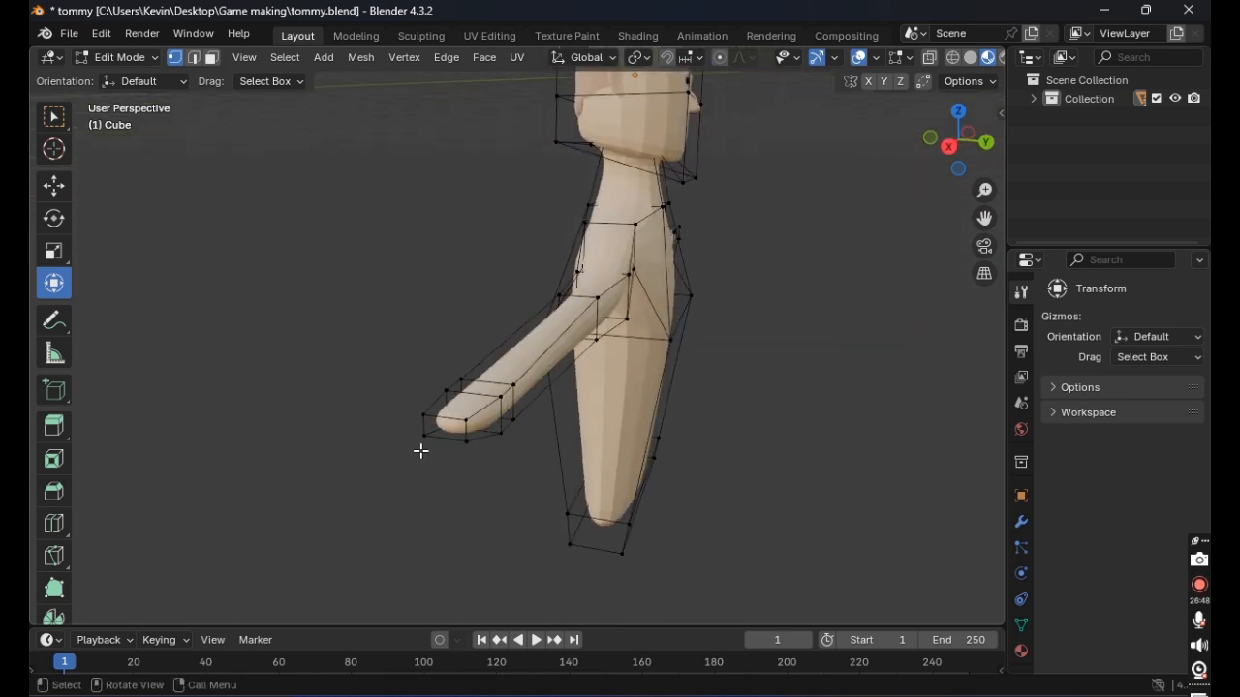
key(ctrl+z)
key(ctrl+z)
key(ctrl+z)
key(ctrl+z)
key(ctrl+z)
key(ctrl+z)
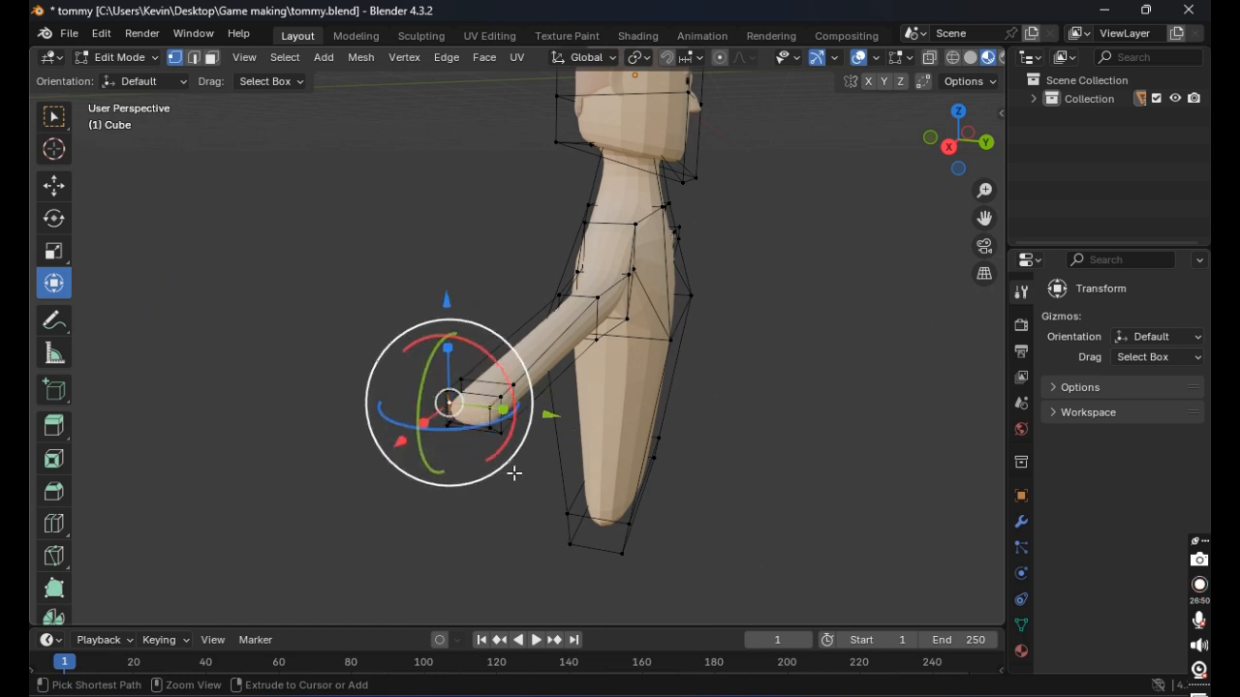
key(ctrl+z)
key(ctrl+z)
key(ctrl+z)
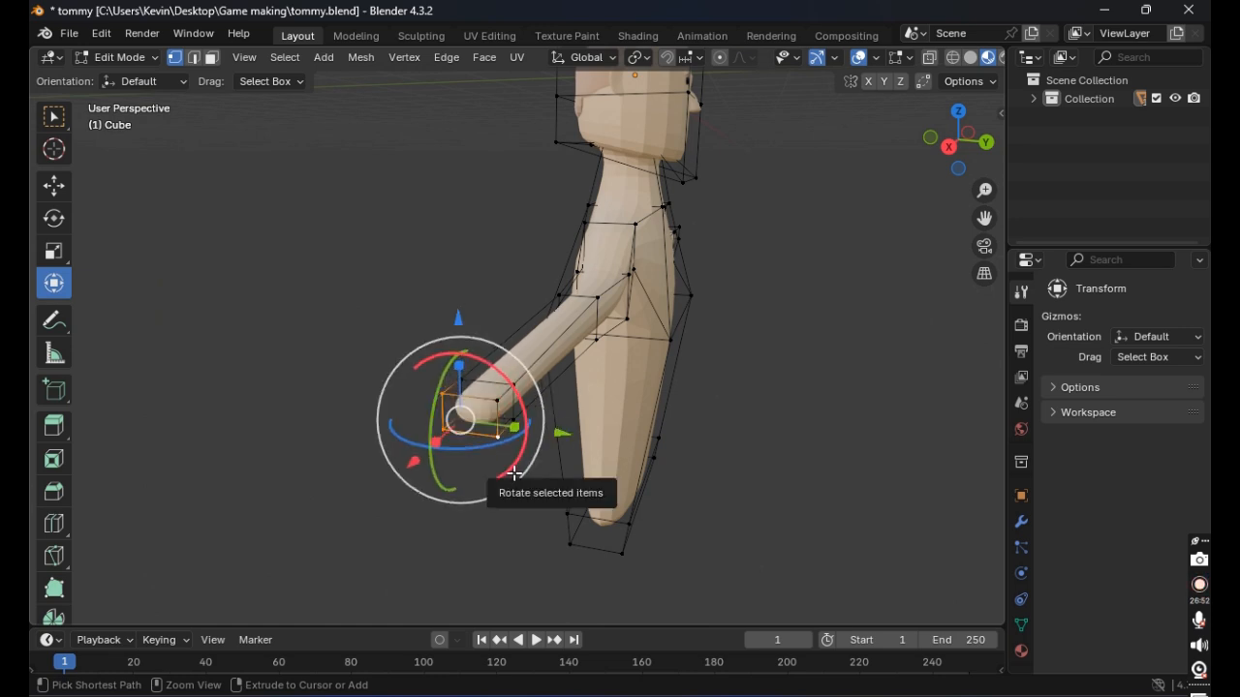
key(ctrl+z)
key(ctrl+z)
key(ctrl+z)
key(ctrl+z)
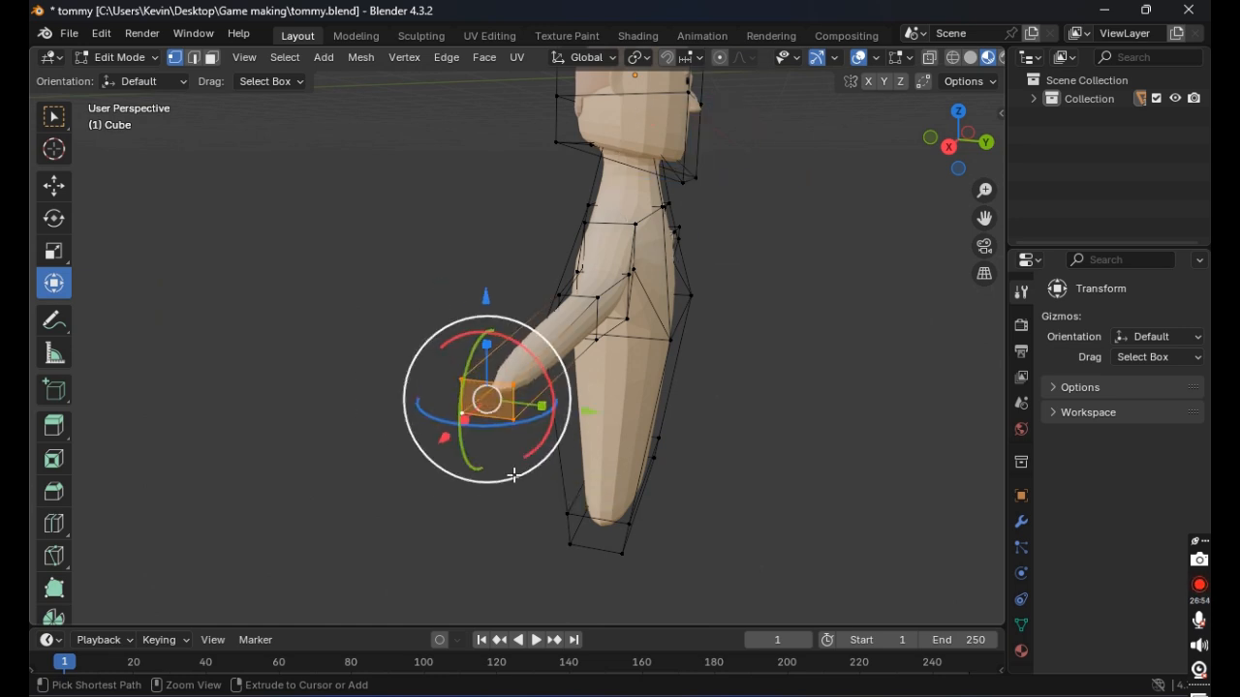
Step: Move the near arm's end face inward about 0.42 m along X and add one loop cut near it with a factor of -0.826
middle_drag(551, 481, 304, 368)
drag(232, 343, 262, 341)
middle_drag(282, 368, 448, 392)
key(ctrl+r)
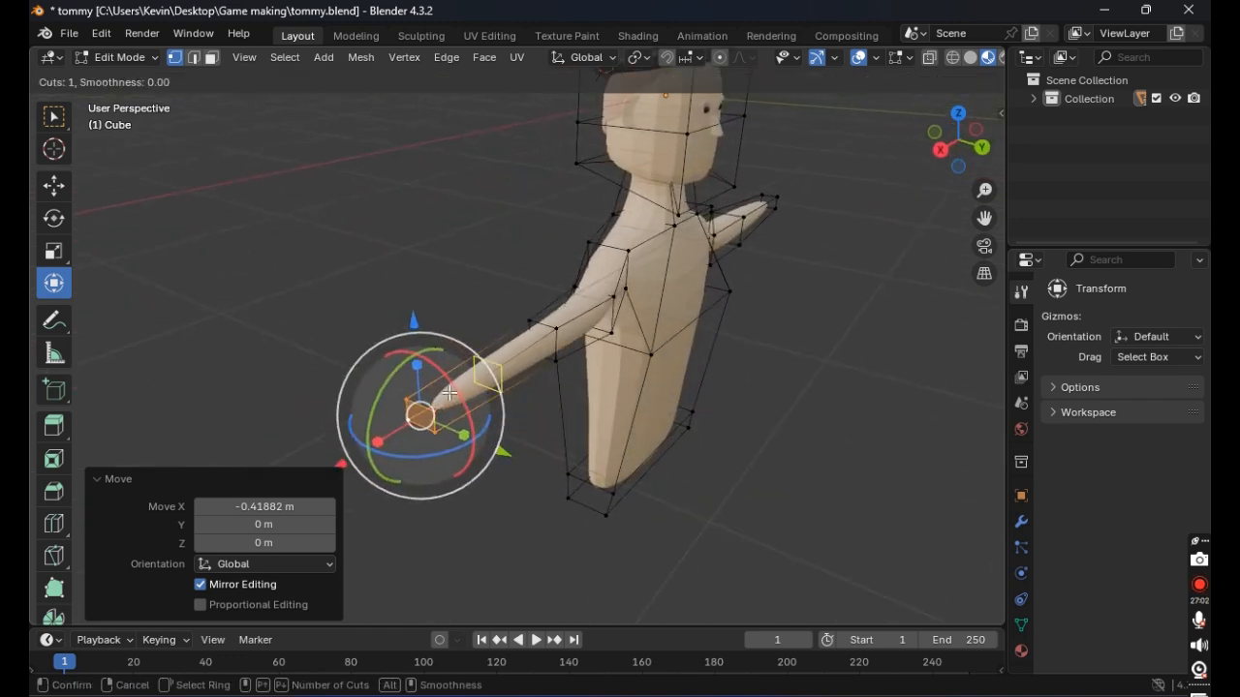
click(502, 391)
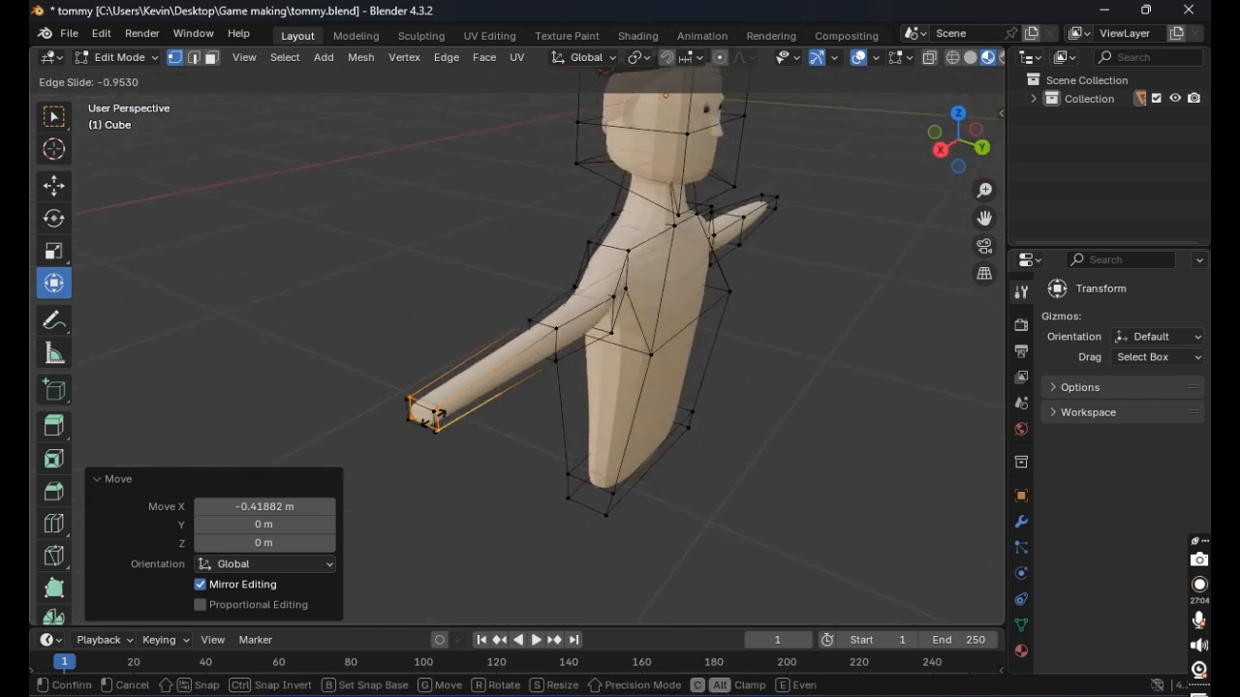
click(438, 413)
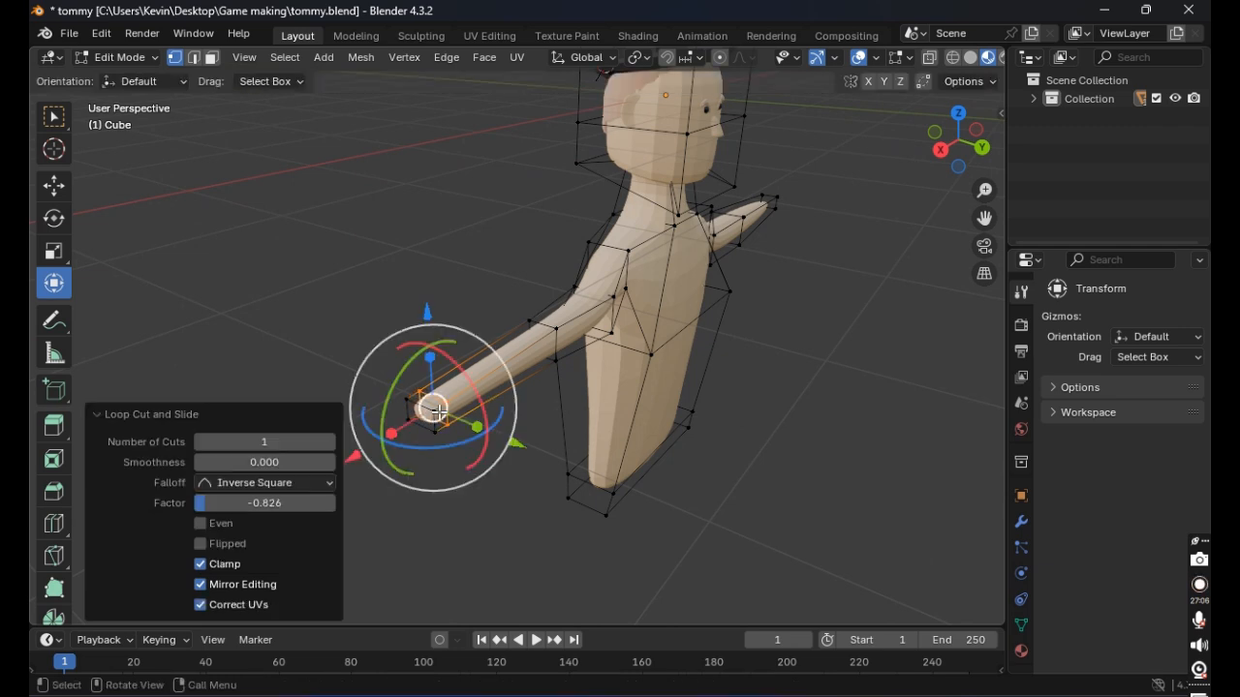
click(521, 468)
Step: Select the near hand's four end vertices, scale them by 0.584 along Y and shift them about -0.034 m along Y
middle_drag(443, 452, 518, 416)
scroll(477, 432, up, 2)
shift+click(507, 368)
shift+click(510, 407)
shift+click(574, 411)
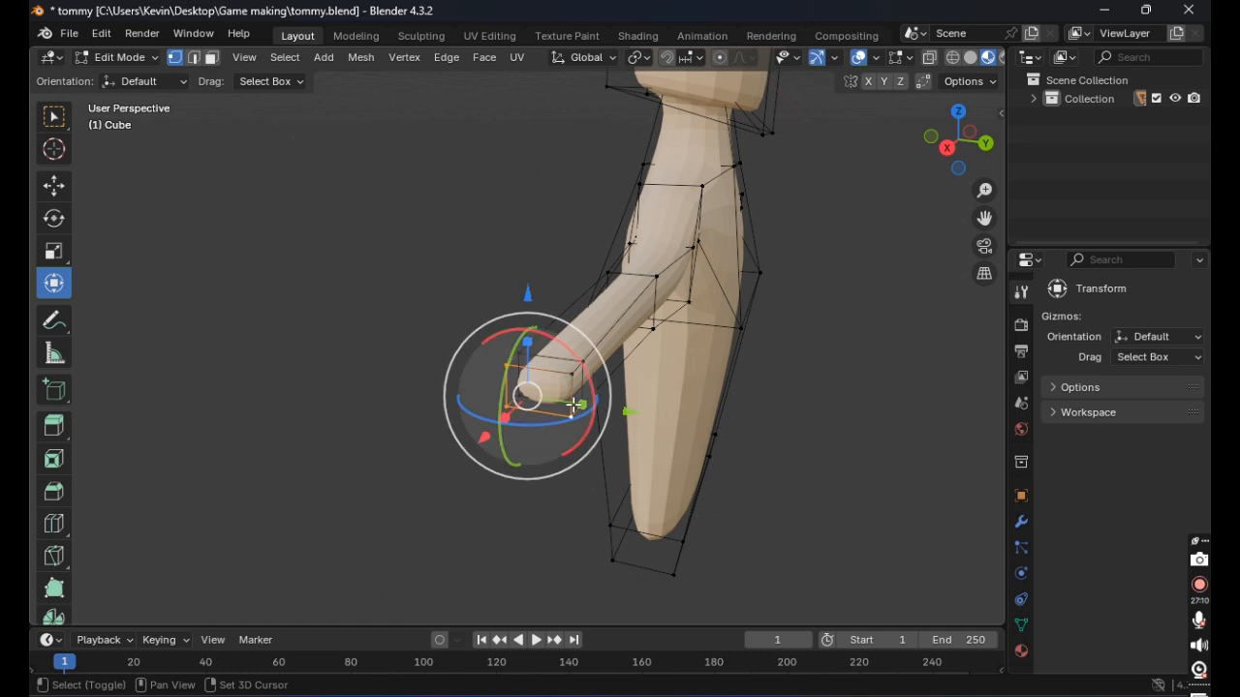
shift+click(572, 384)
drag(538, 339, 568, 400)
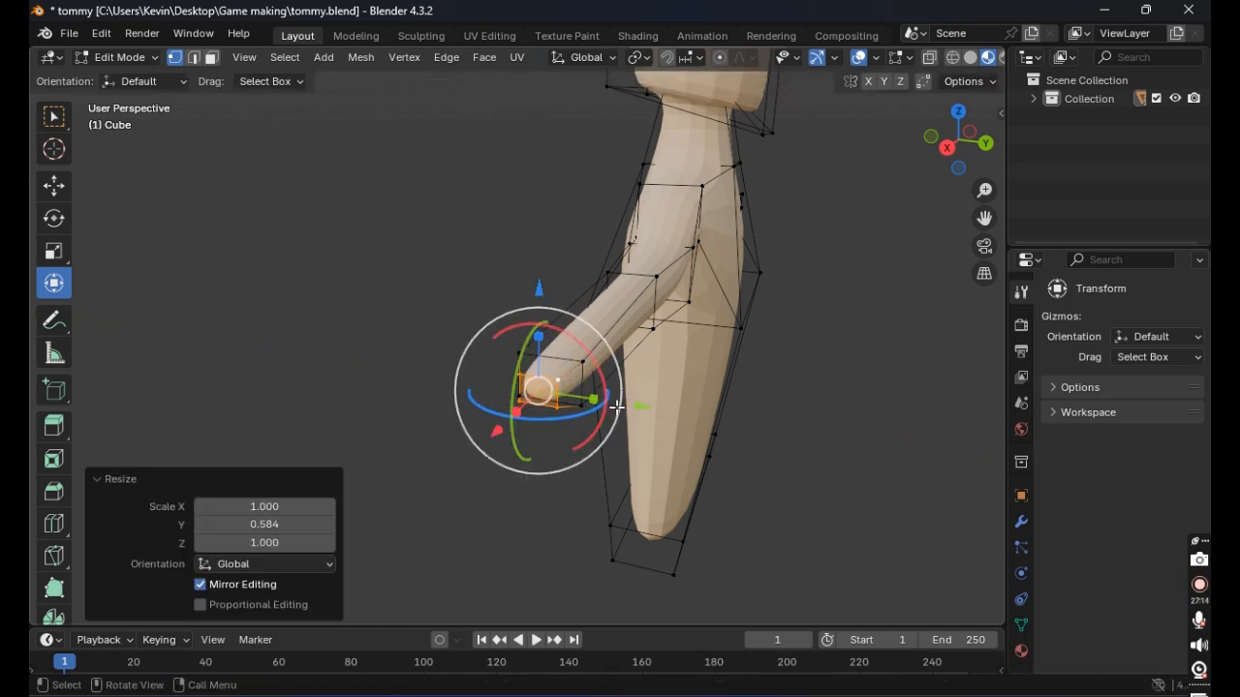
drag(641, 410, 633, 409)
Step: Move the near hand's end face outward about 0.46 m along X
middle_drag(542, 416, 489, 431)
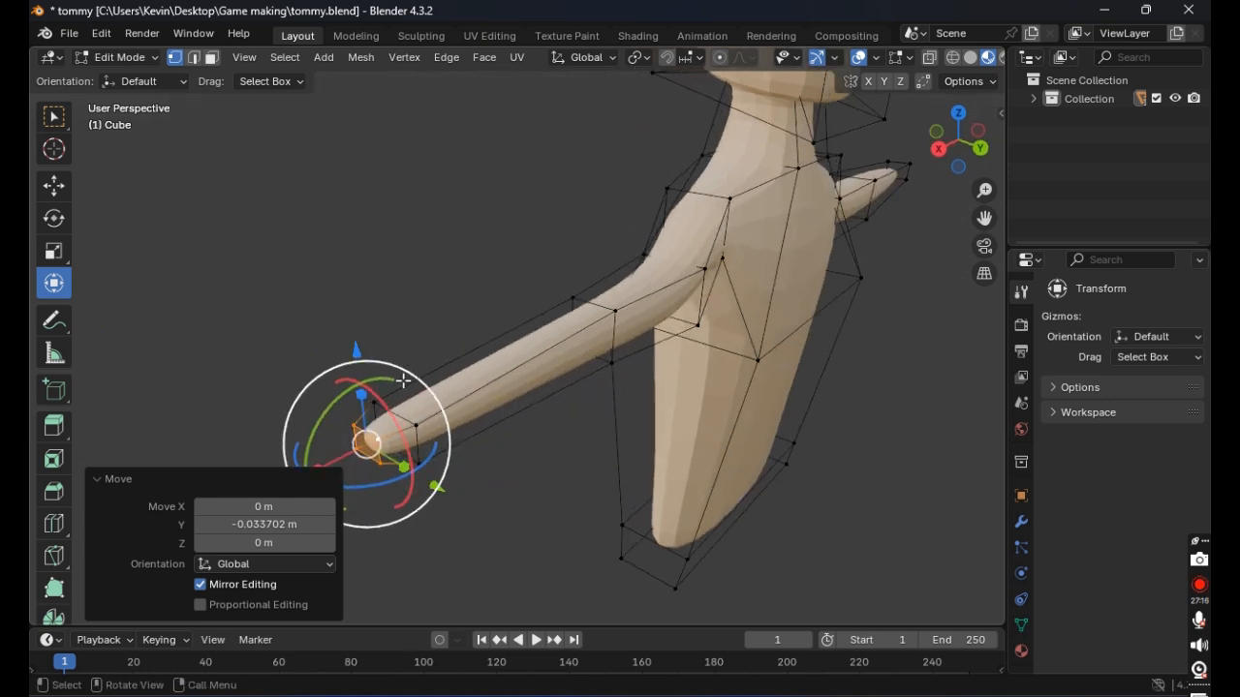
middle_drag(329, 449, 396, 439)
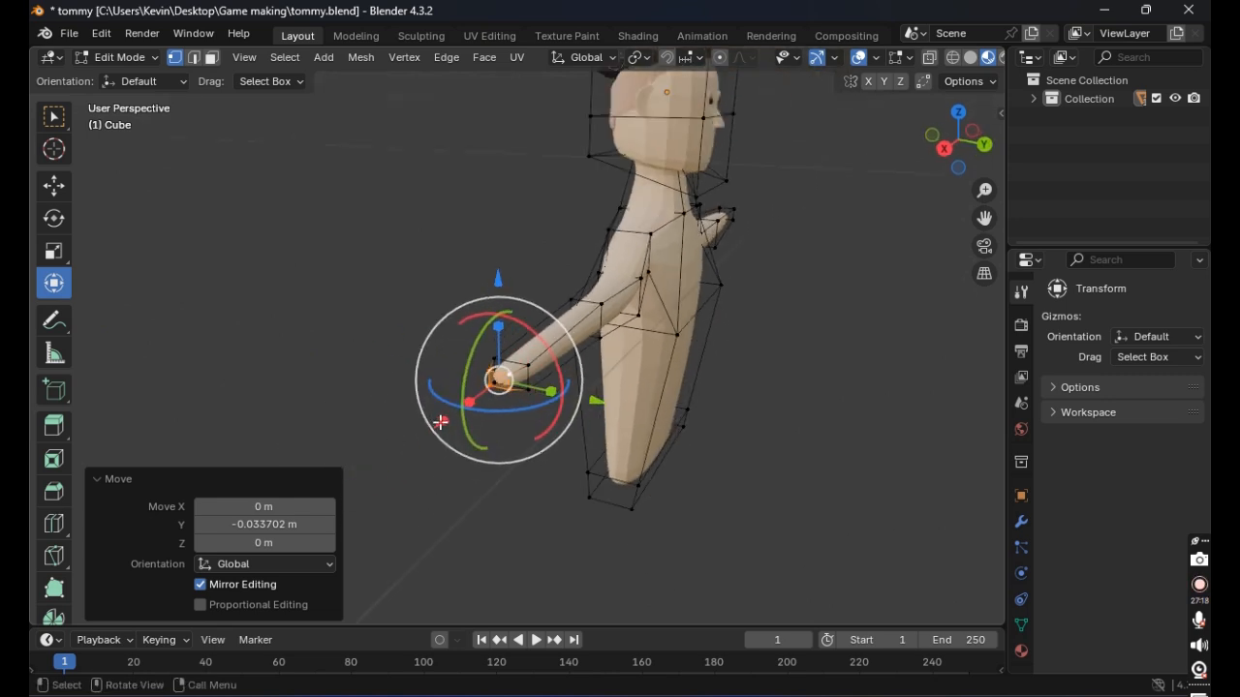
drag(442, 424, 416, 440)
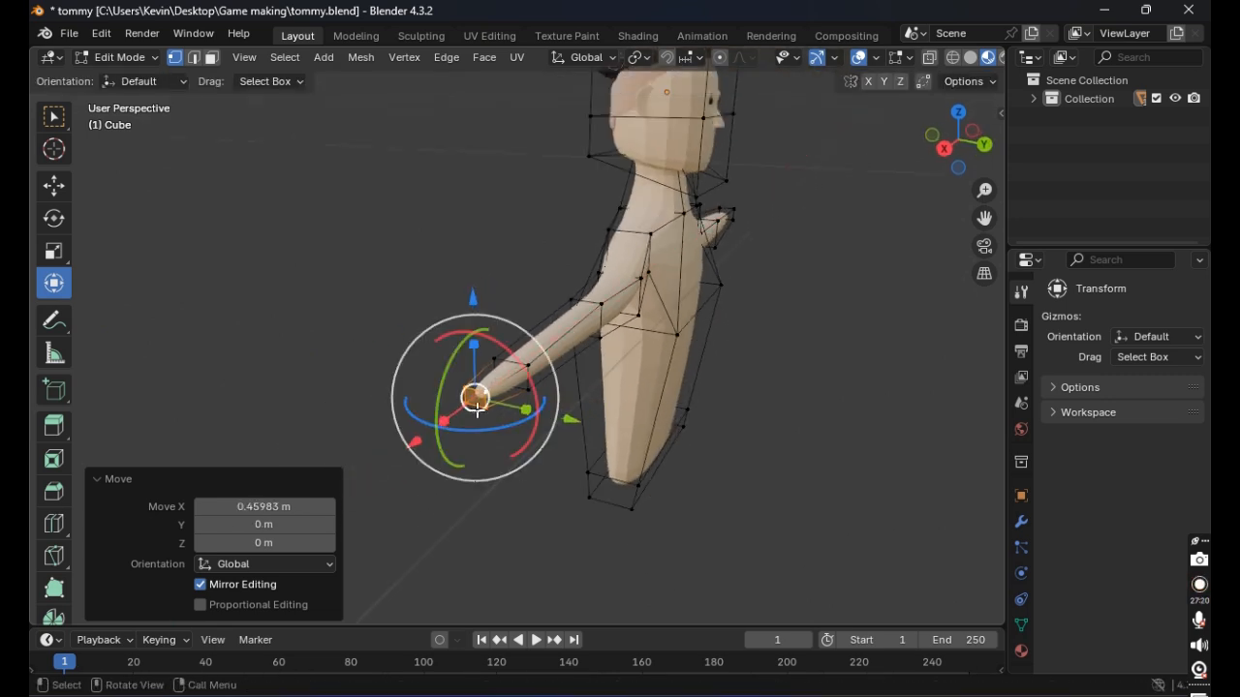
Step: Widen the near hand's end face along Y, scale it by 1.665 along Z, and pull it slightly inward along X
drag(520, 409, 576, 434)
drag(470, 356, 482, 317)
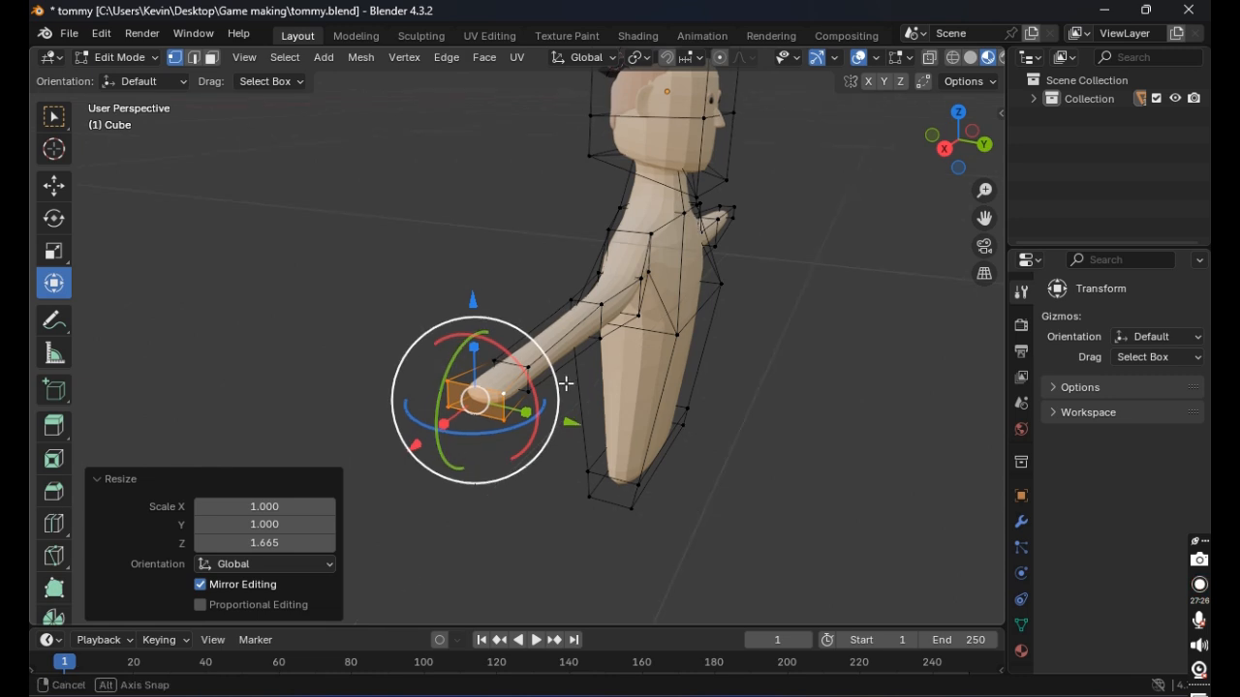
middle_drag(562, 381, 472, 391)
drag(318, 437, 346, 418)
click(538, 404)
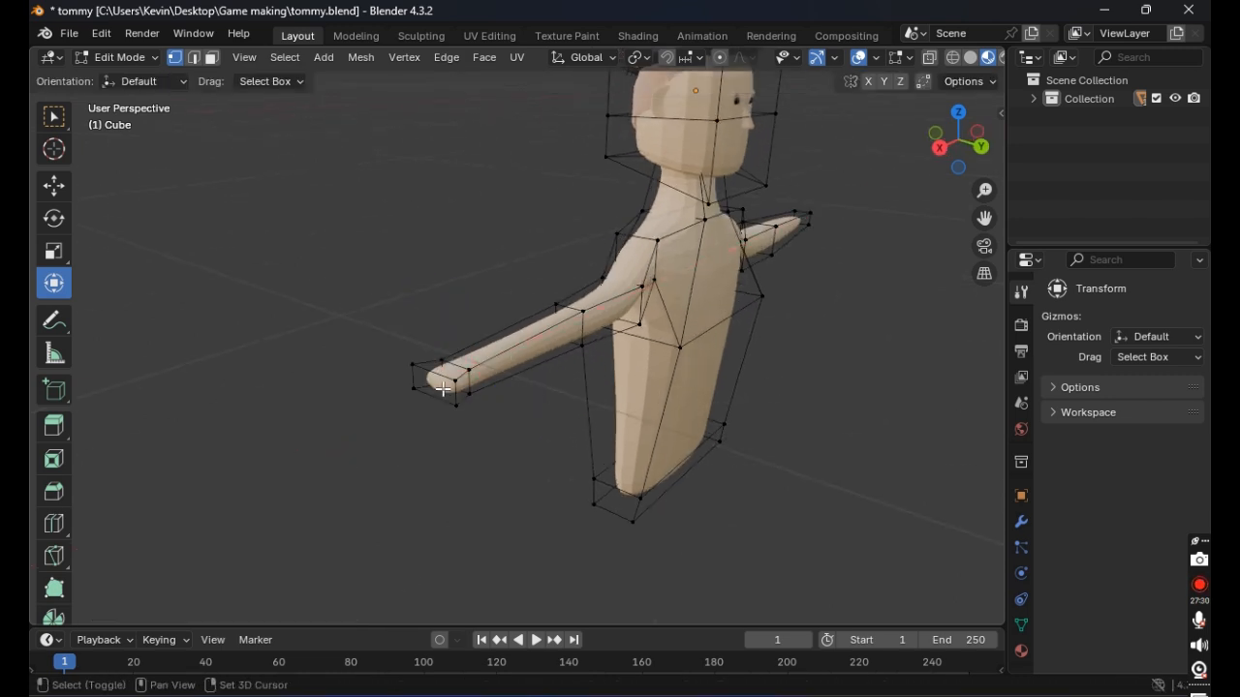
Step: Extrude the front side face of the near hand slightly outward along its normal to start a thumb
shift+click(452, 379)
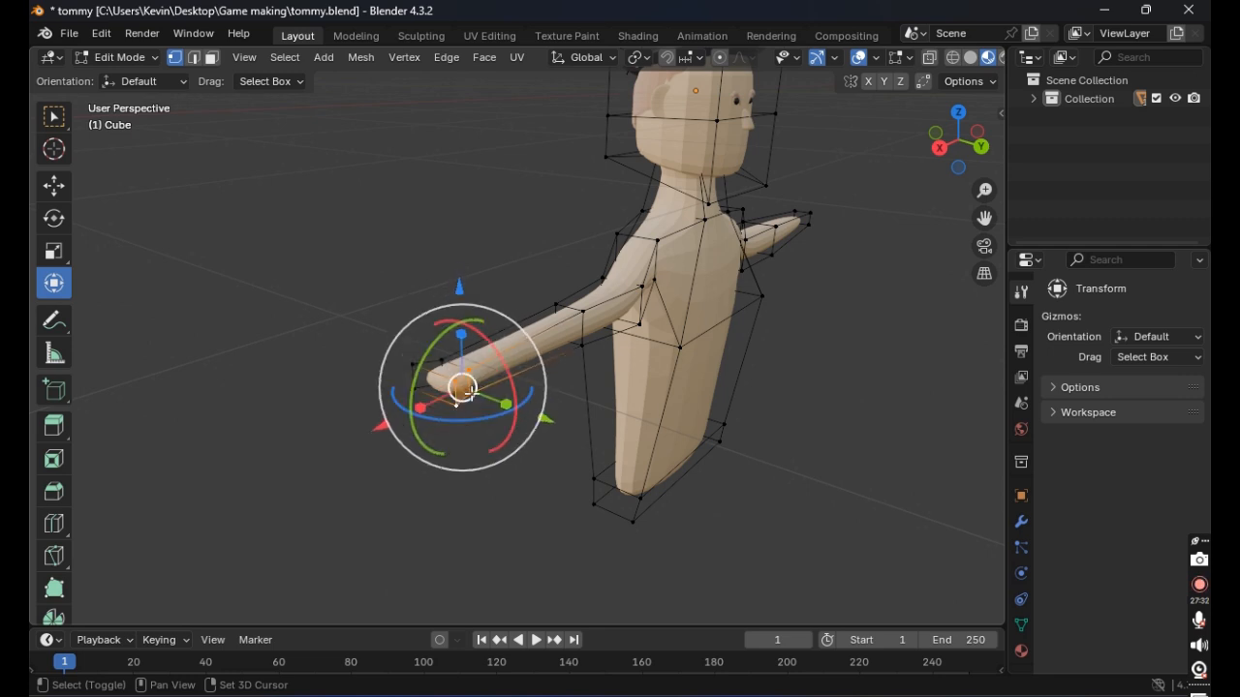
click(54, 426)
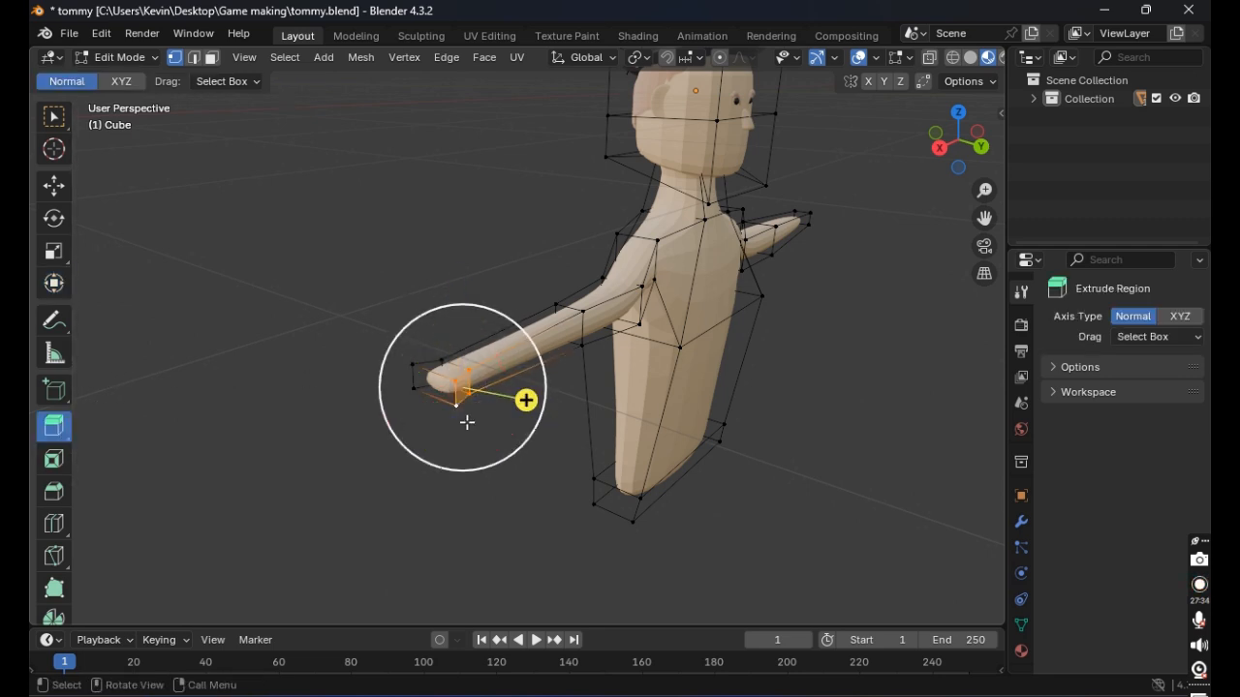
drag(526, 398, 550, 404)
click(550, 465)
Step: Select the four vertices of the near hand's end face and move them outward about 0.387 m along X
middle_drag(551, 465, 444, 446)
scroll(380, 400, up, 4)
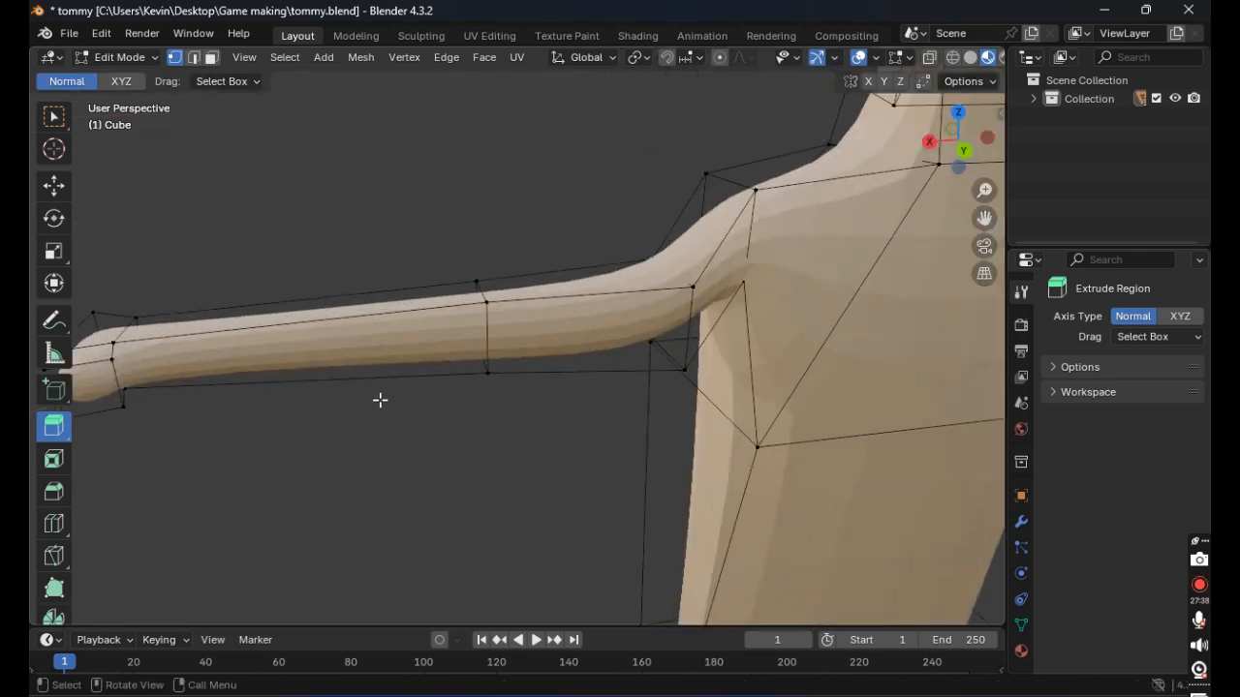
middle_drag(257, 393, 394, 396)
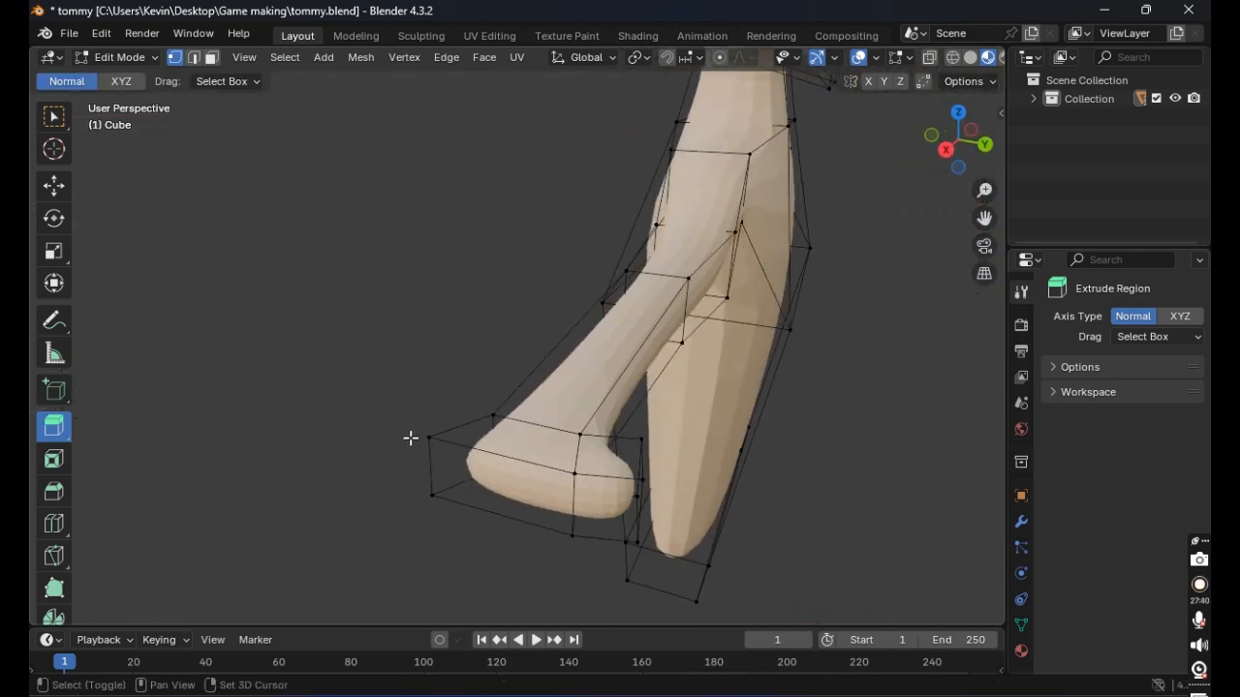
click(431, 441)
shift+click(433, 493)
shift+click(575, 534)
shift+click(582, 478)
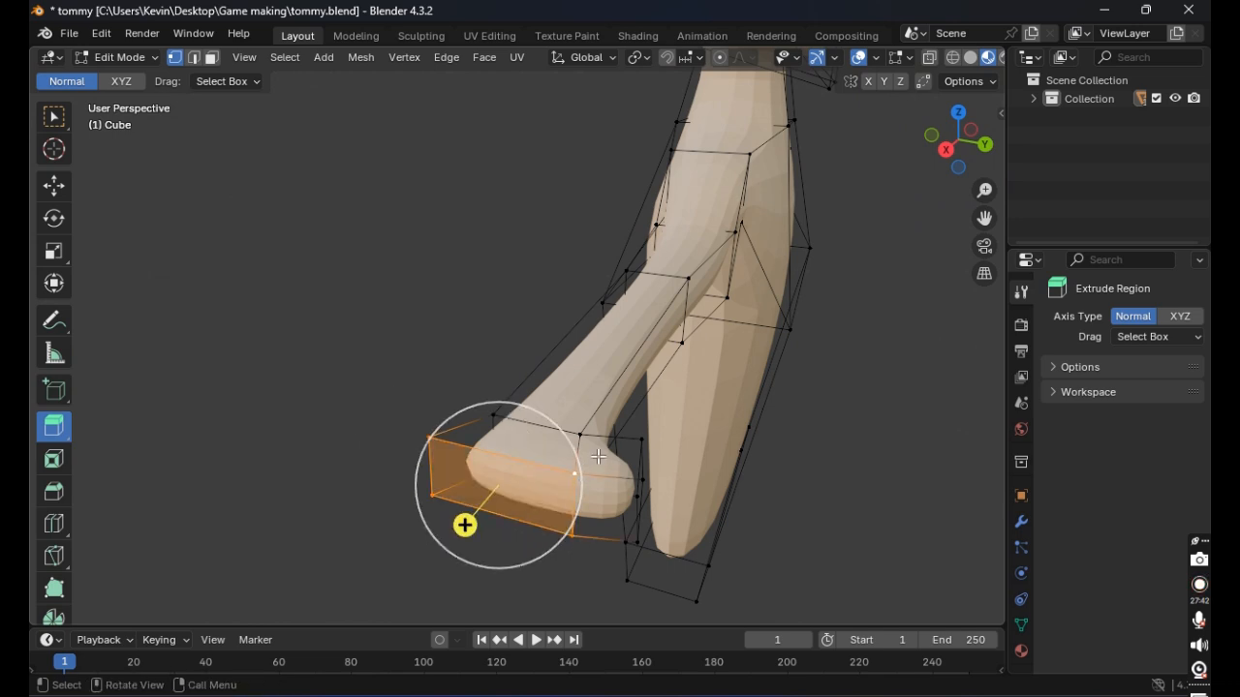
scroll(565, 454, down, 4)
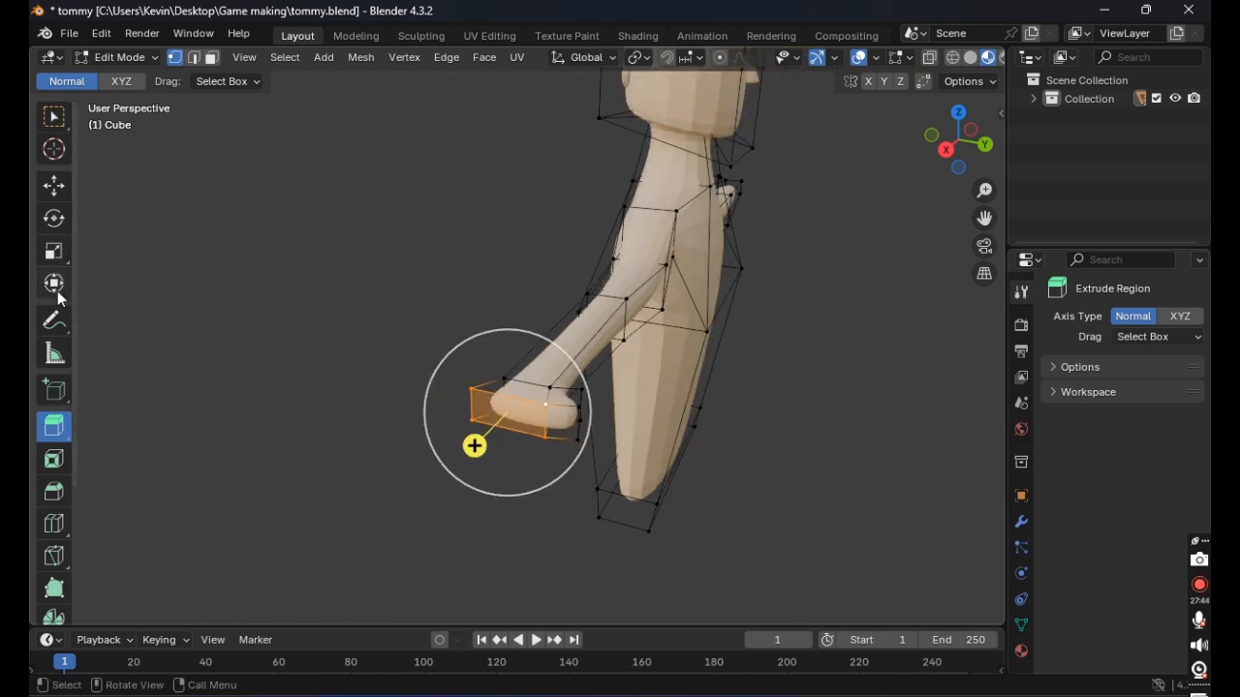
click(56, 282)
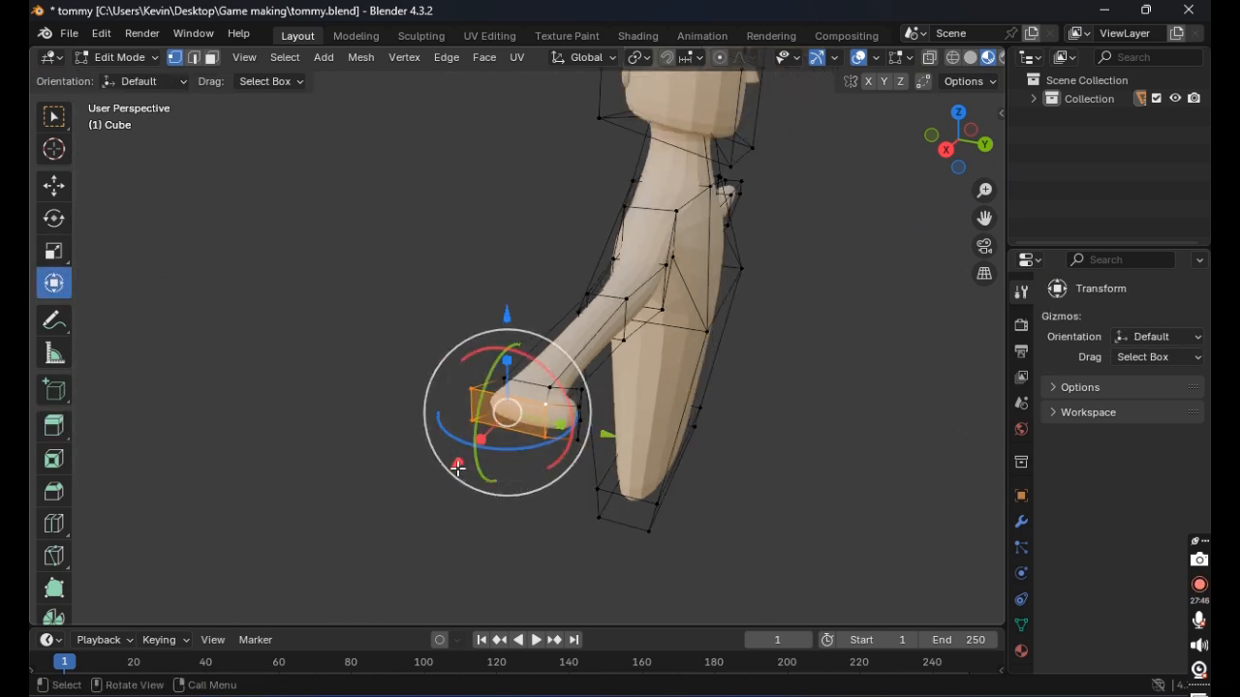
drag(457, 468, 424, 498)
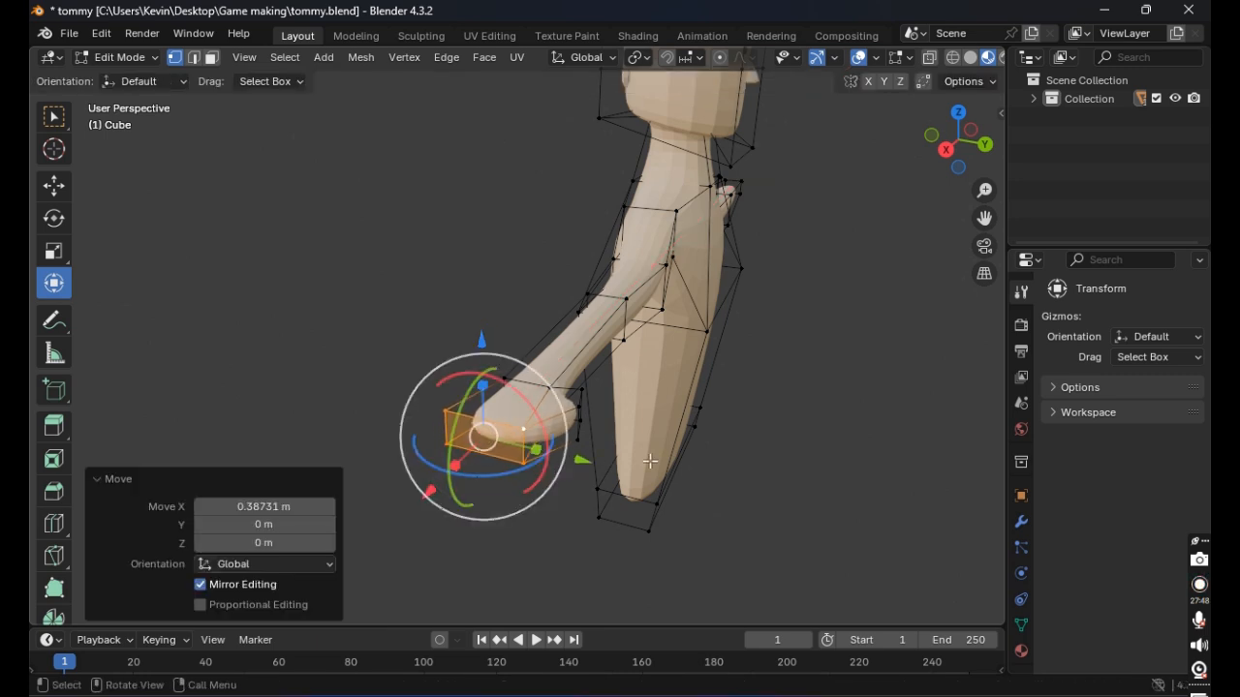
Step: Select only the four vertices of the extruded thumb face and move them about 0.204 m outward along X
middle_drag(424, 498, 587, 456)
shift+click(394, 379)
shift+click(390, 403)
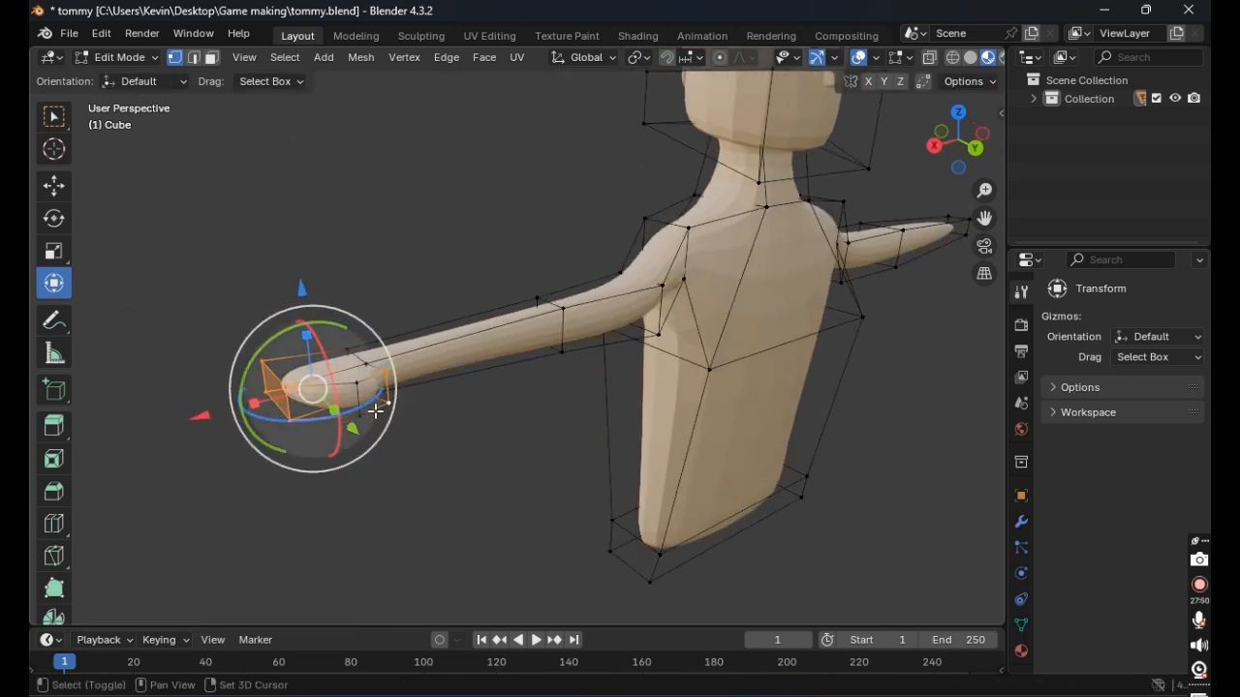
shift+click(367, 416)
shift+click(357, 386)
shift+click(261, 368)
shift+click(259, 389)
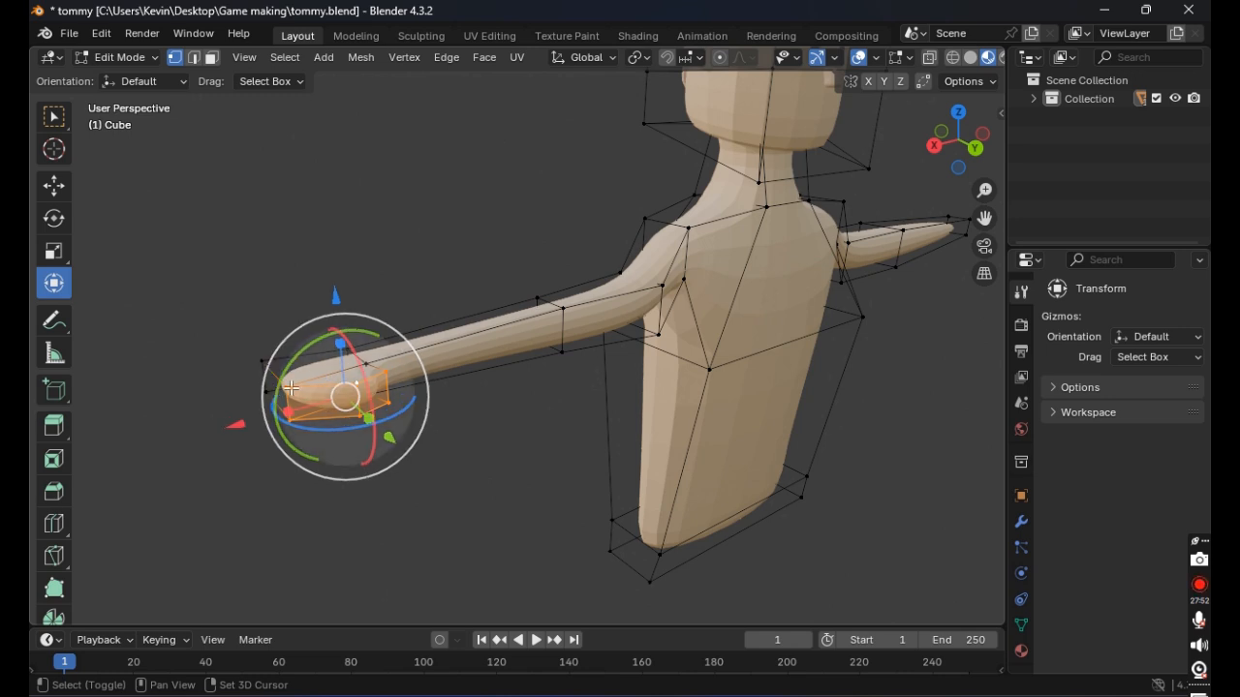
shift+click(284, 388)
shift+click(290, 420)
drag(277, 426, 248, 432)
Step: Scale the extruded thumb face by 0.561 along X and shrink it along Z
key(s)
key(x)
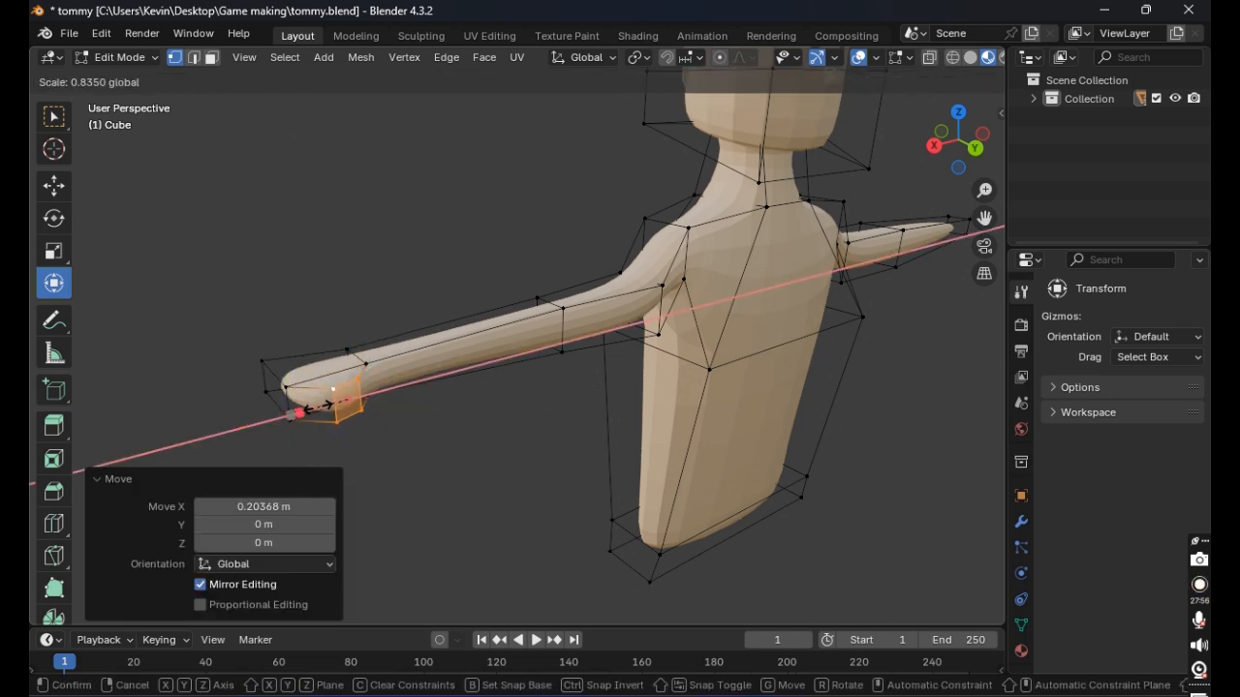
click(332, 403)
key(s)
key(z)
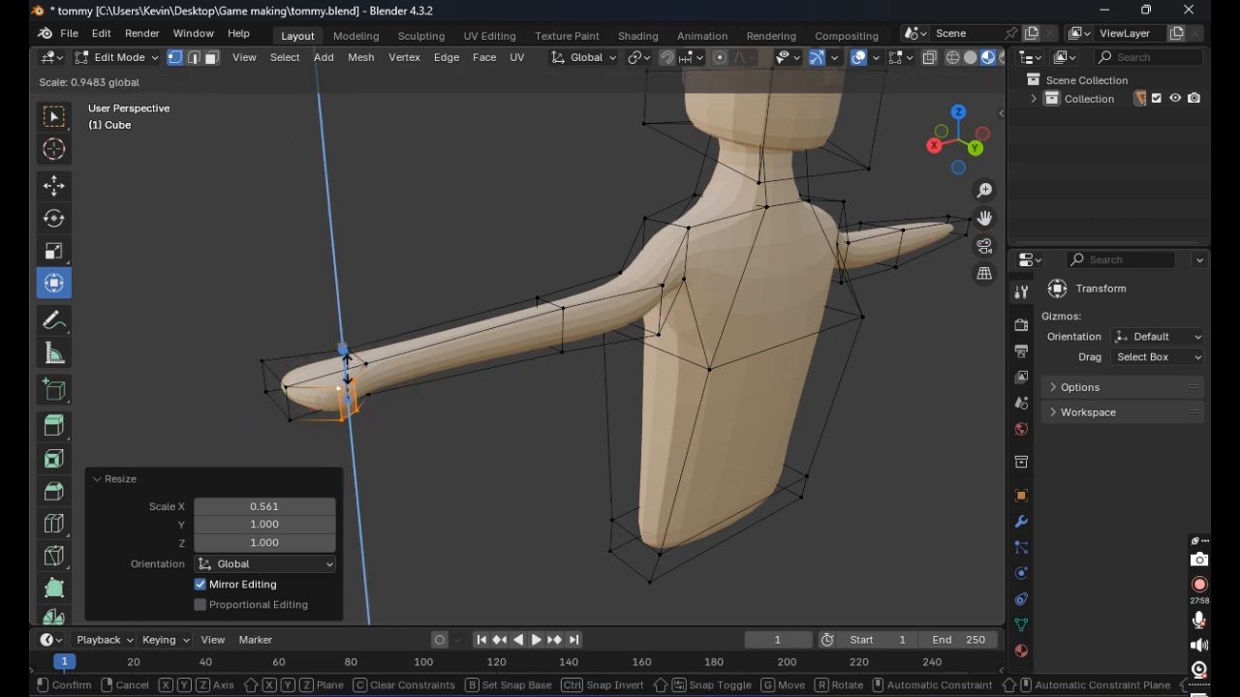
click(352, 380)
Step: Move the two rear vertices at the near hand's end inward along Y to narrow the hand
middle_drag(394, 395, 427, 399)
click(390, 418)
scroll(302, 394, up, 1)
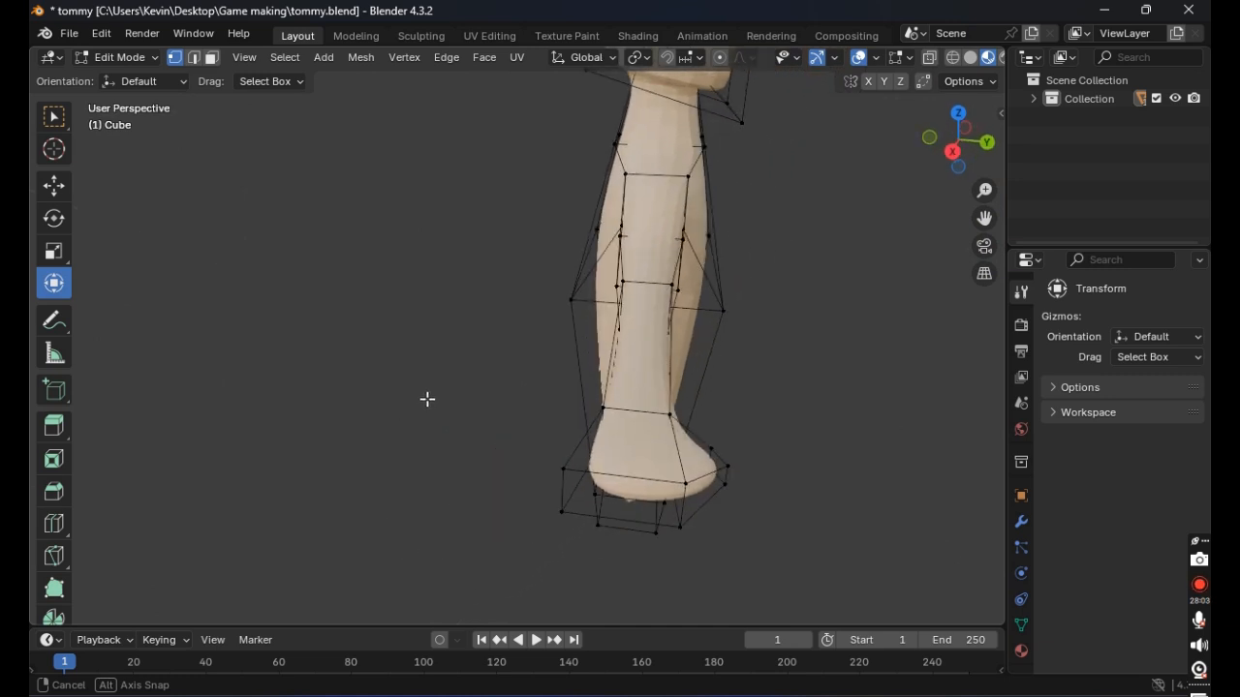
click(563, 469)
shift+click(563, 512)
drag(666, 506, 701, 503)
click(787, 425)
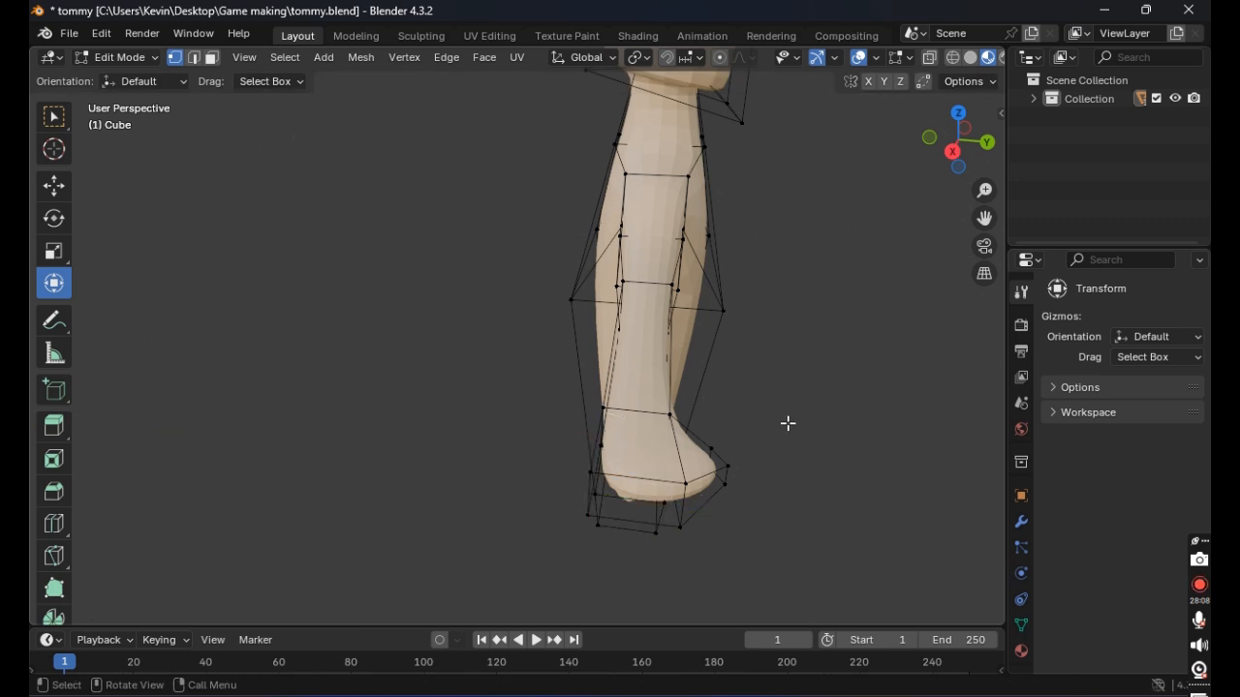
Step: Undo the near hand's thumb extrusion, end-face moves and scaling, back to the short arm tip
middle_drag(785, 424, 636, 409)
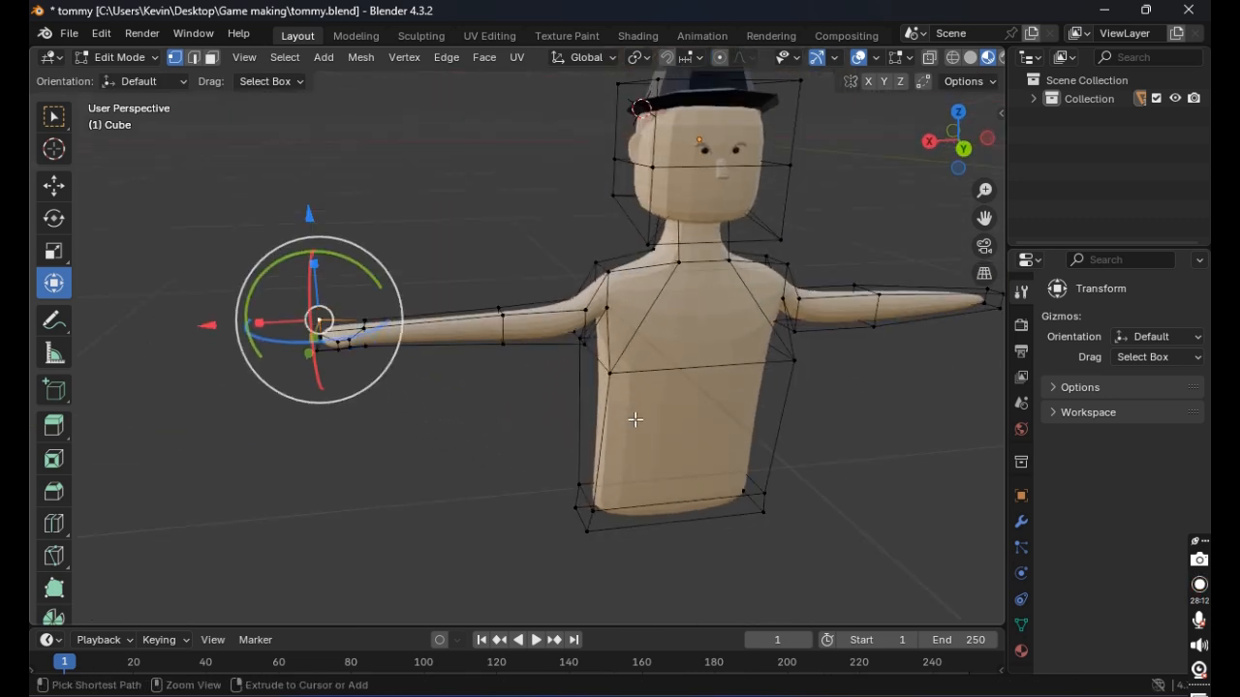
key(ctrl+z)
key(ctrl+z)
key(ctrl+z)
key(ctrl+z)
key(ctrl+z)
key(ctrl+z)
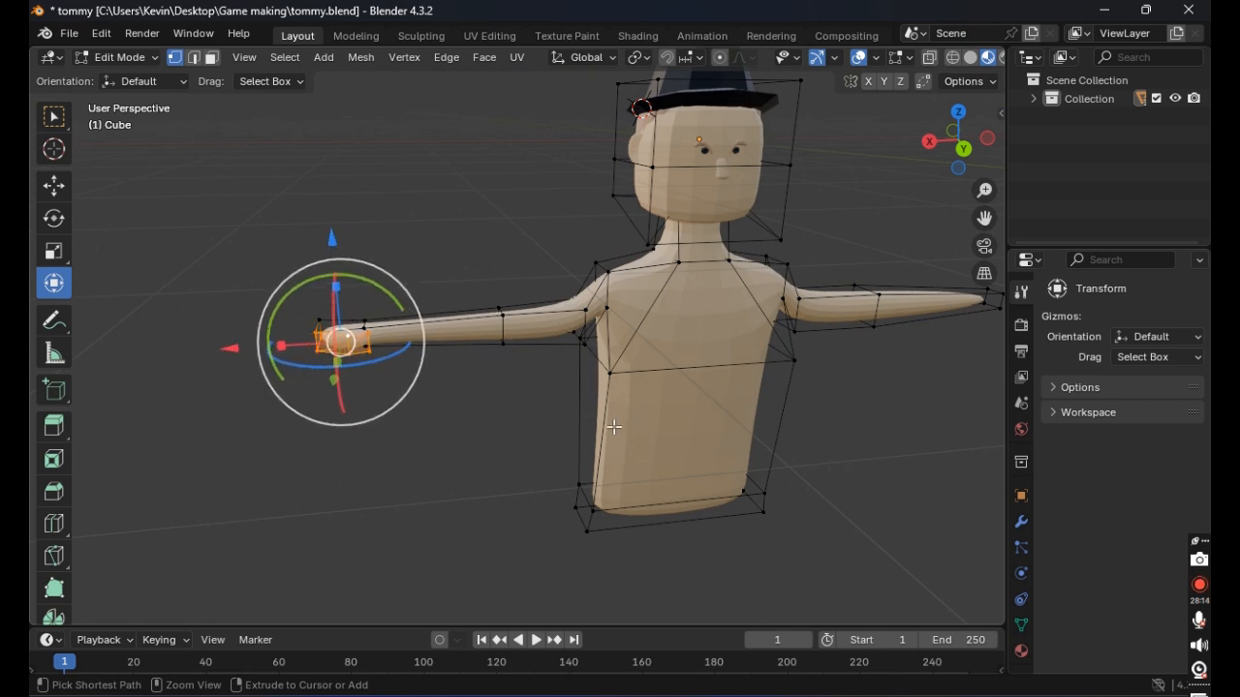
key(ctrl+z)
key(ctrl+z)
key(ctrl+z)
key(ctrl+z)
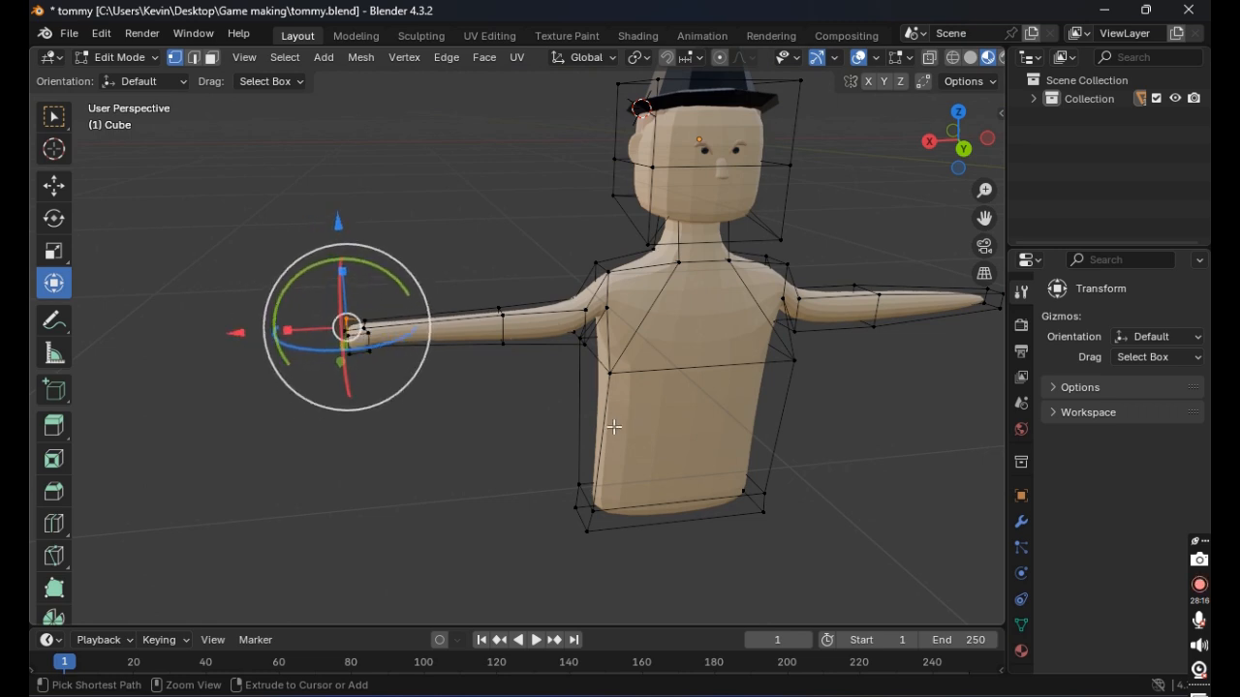
key(ctrl+z)
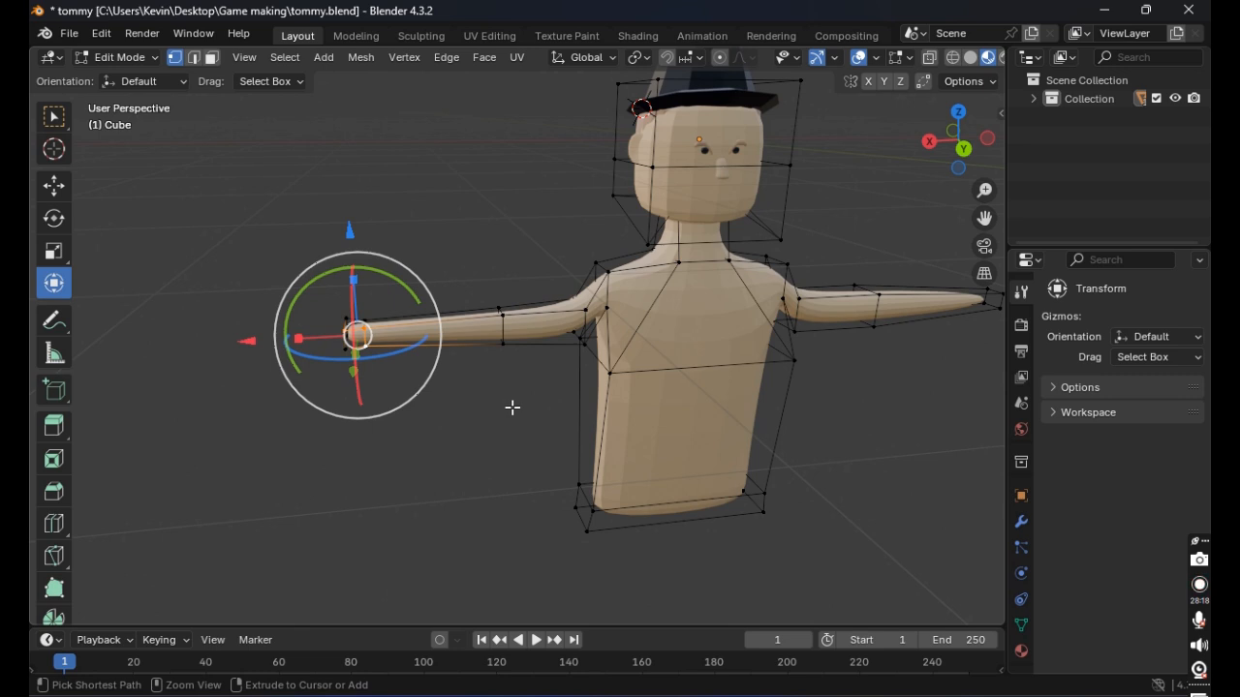
key(ctrl+z)
key(ctrl+z)
key(ctrl+z)
key(ctrl+z)
key(ctrl+z)
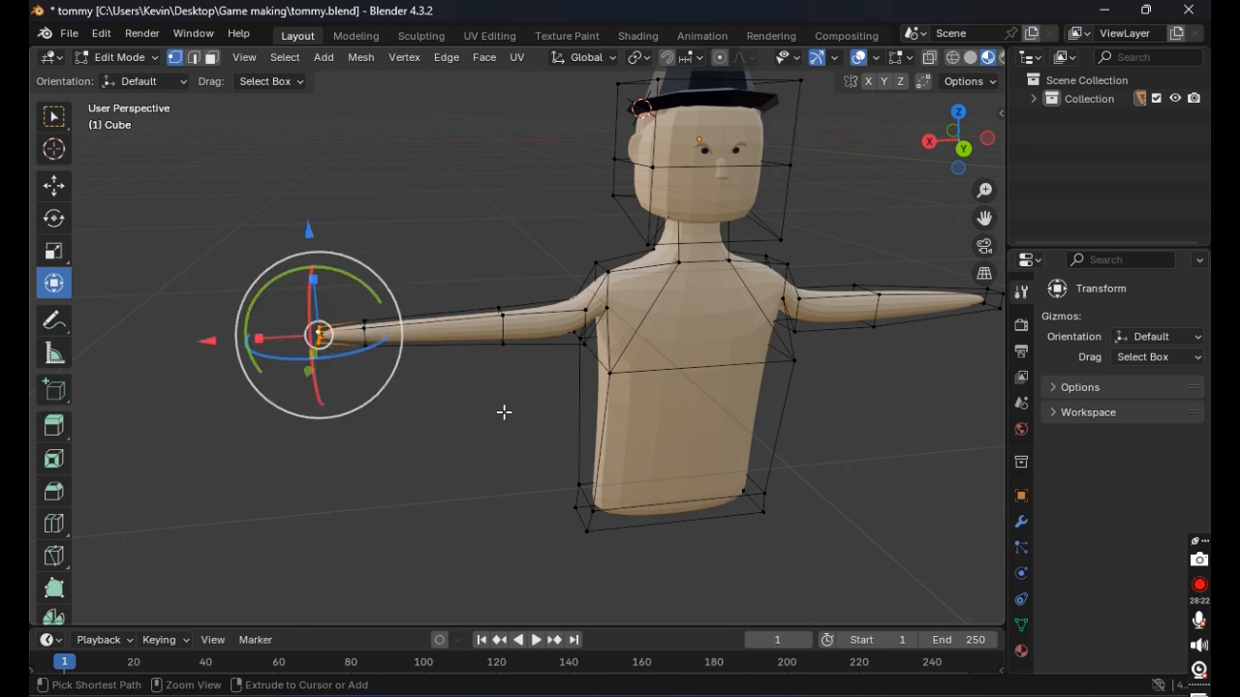
key(ctrl+z)
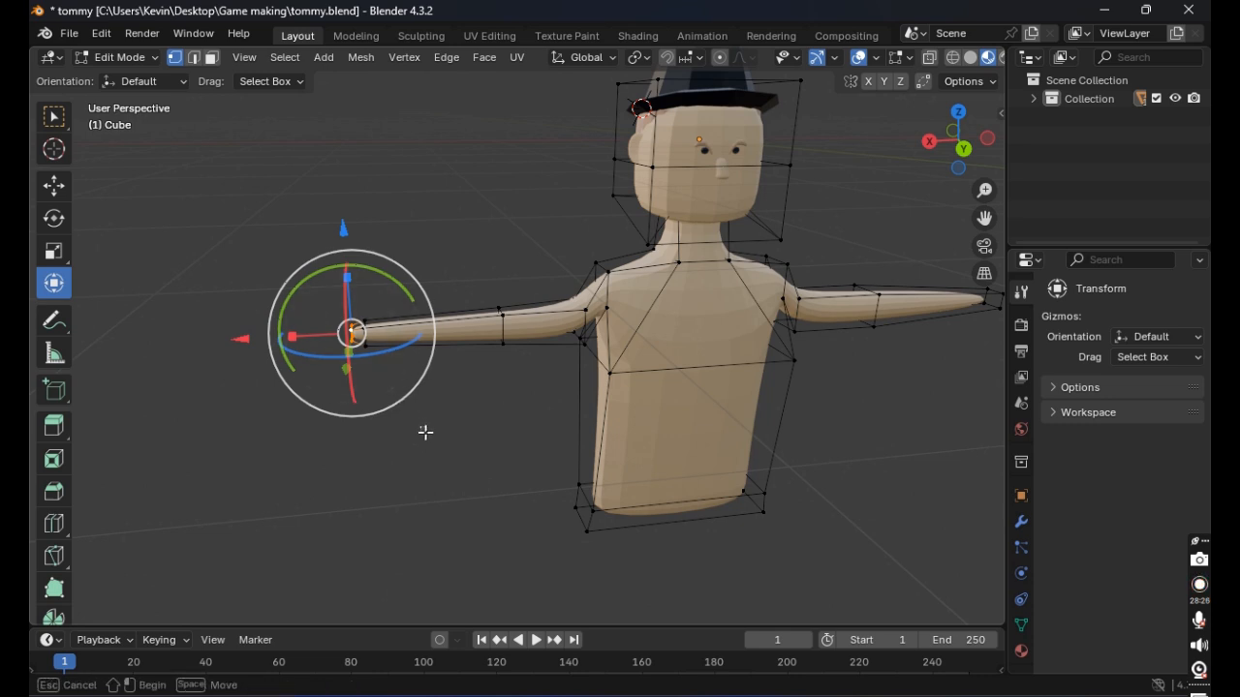
key(ctrl+z)
Step: Turn on X mirror editing and select the four vertices of the torso's bottom face
middle_drag(346, 365, 444, 393)
middle_drag(600, 392, 784, 364)
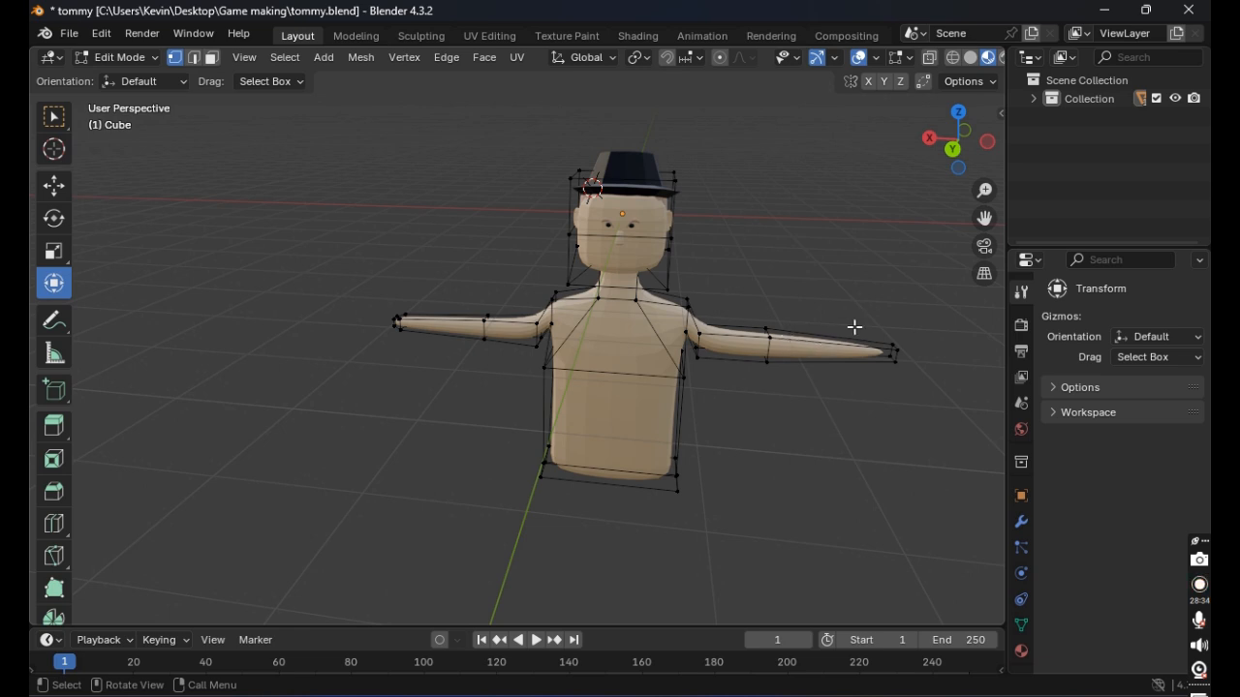
scroll(808, 252, up, 3)
middle_drag(803, 252, 879, 251)
scroll(796, 252, down, 3)
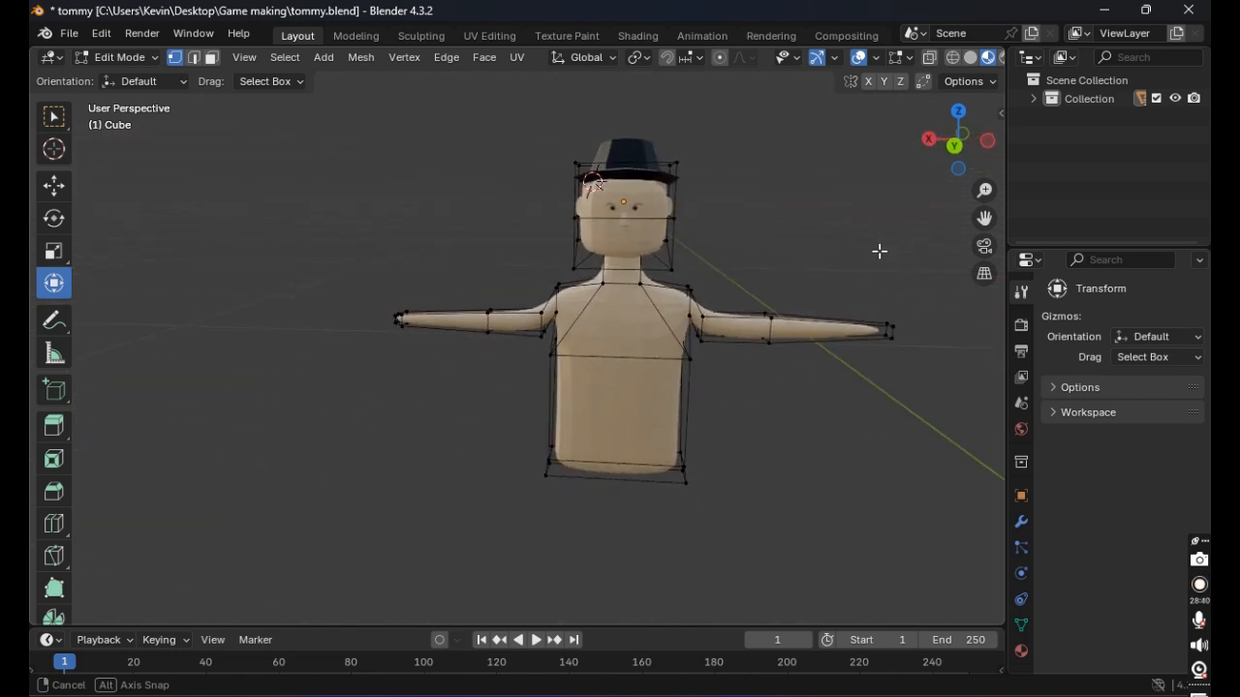
scroll(843, 322, up, 2)
middle_drag(805, 391, 758, 232)
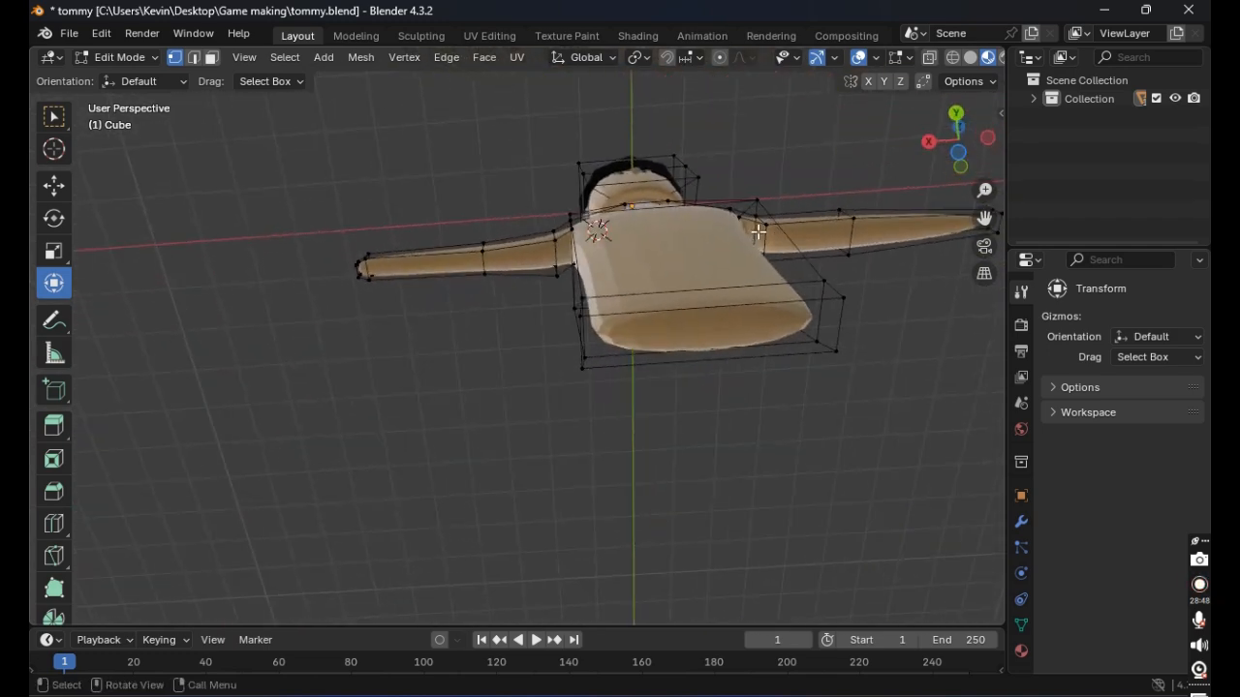
click(585, 319)
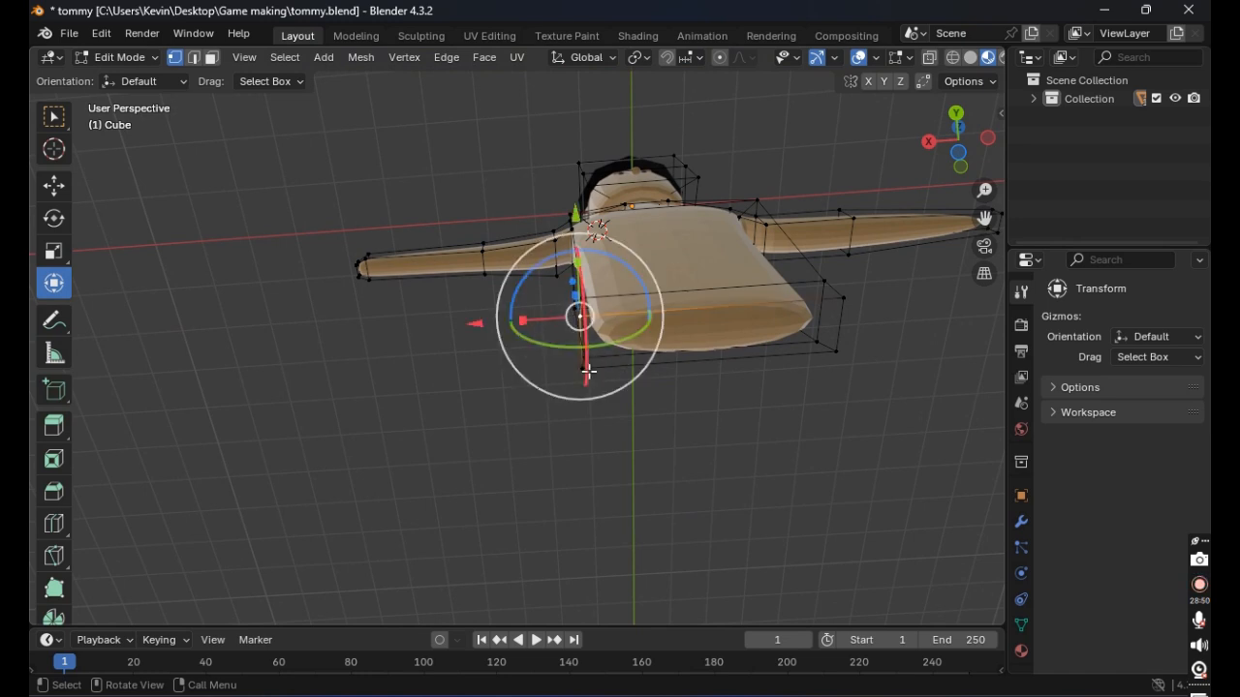
shift+click(584, 369)
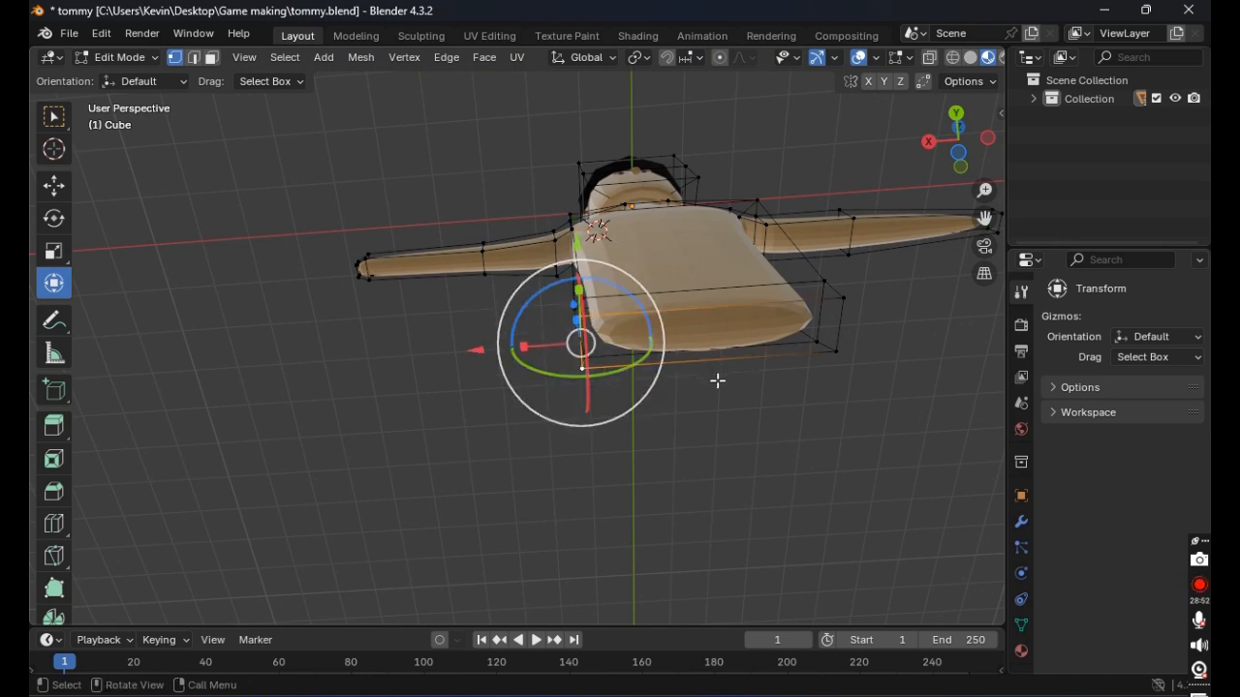
middle_drag(717, 379, 735, 427)
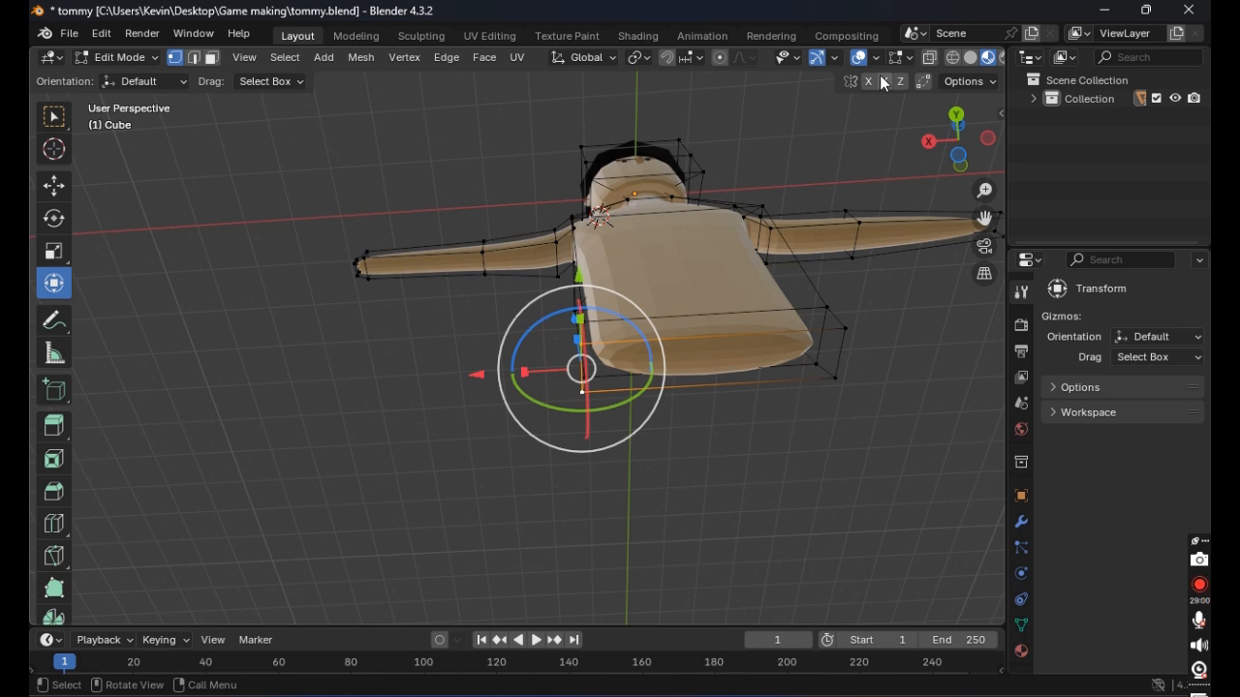
shift+click(835, 378)
shift+click(843, 330)
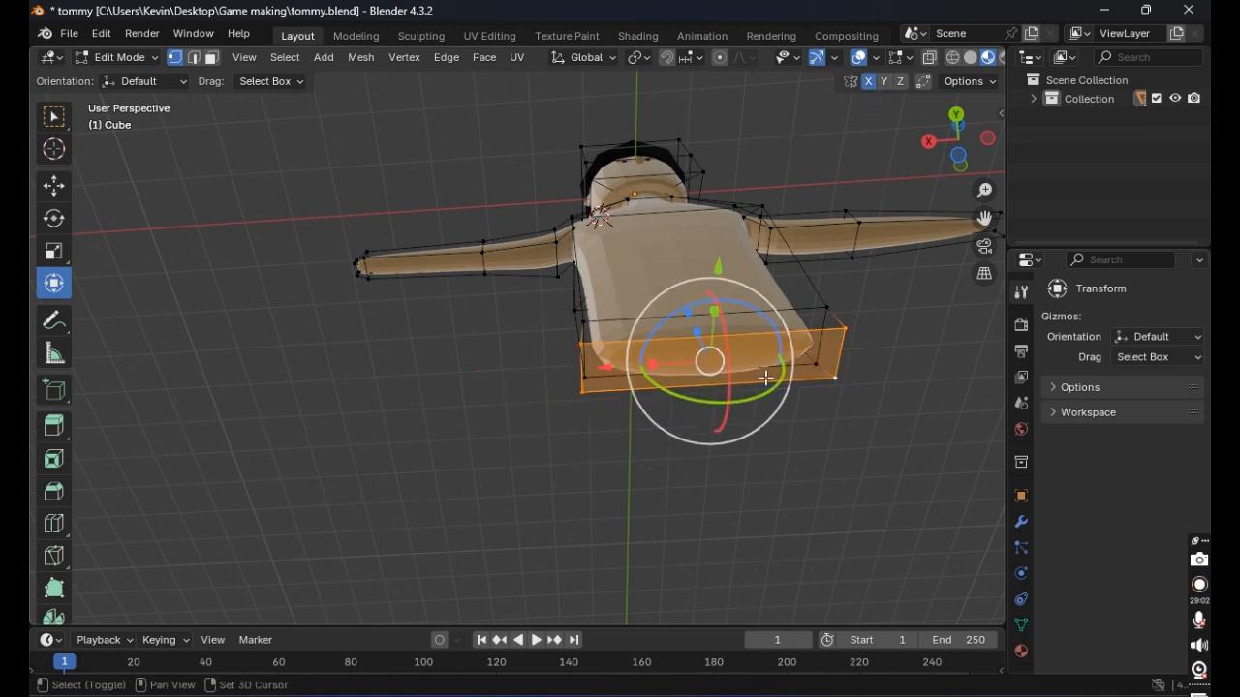
Step: Try moving the torso's bottom face about -0.546 m along X and scaling it by 1.109 along X, and undo both edits
drag(611, 366, 672, 361)
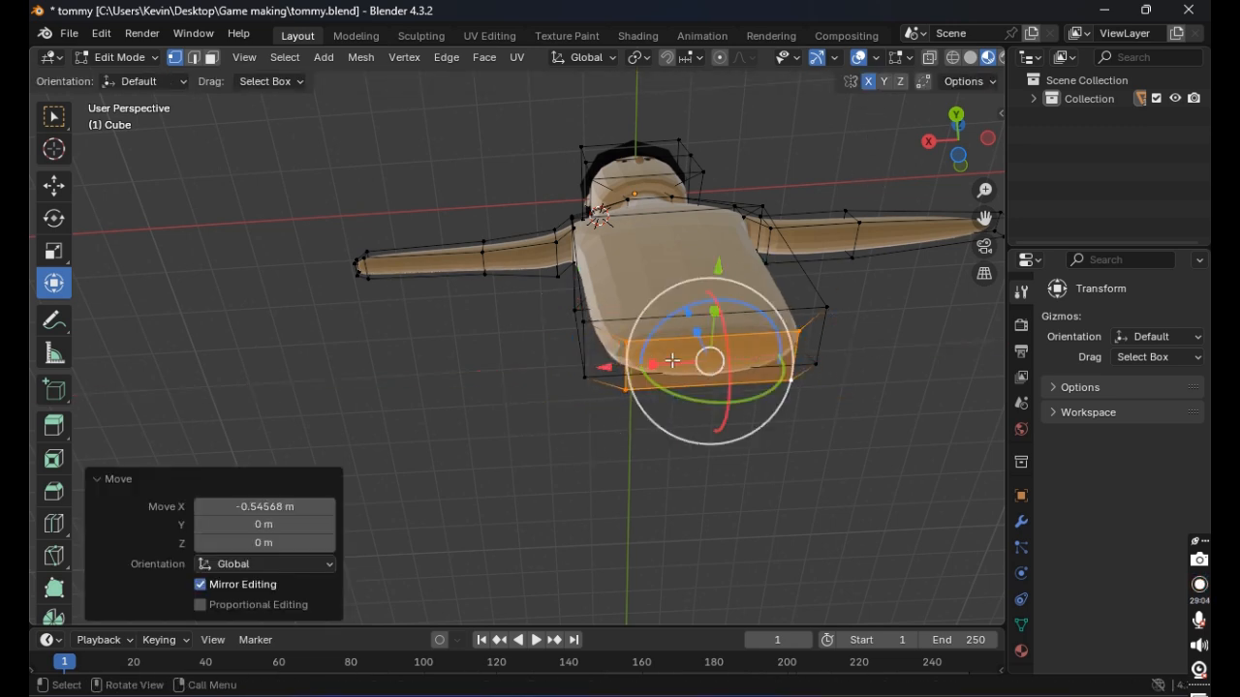
key(s)
key(x)
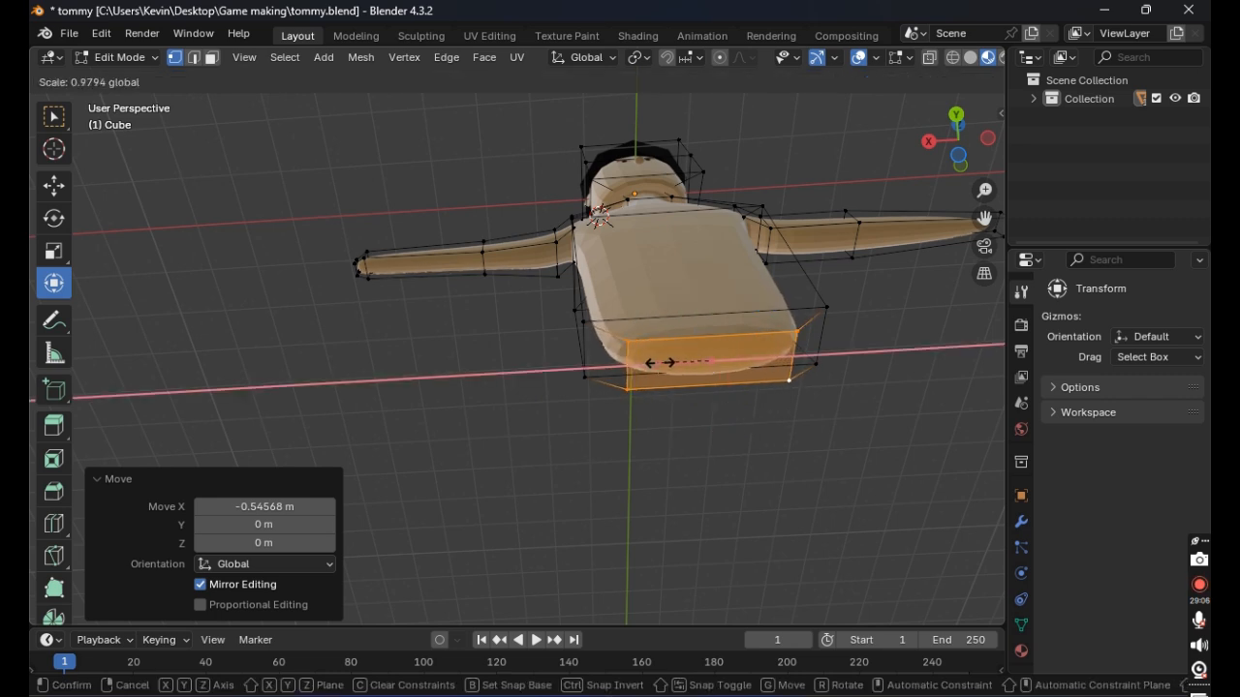
click(655, 363)
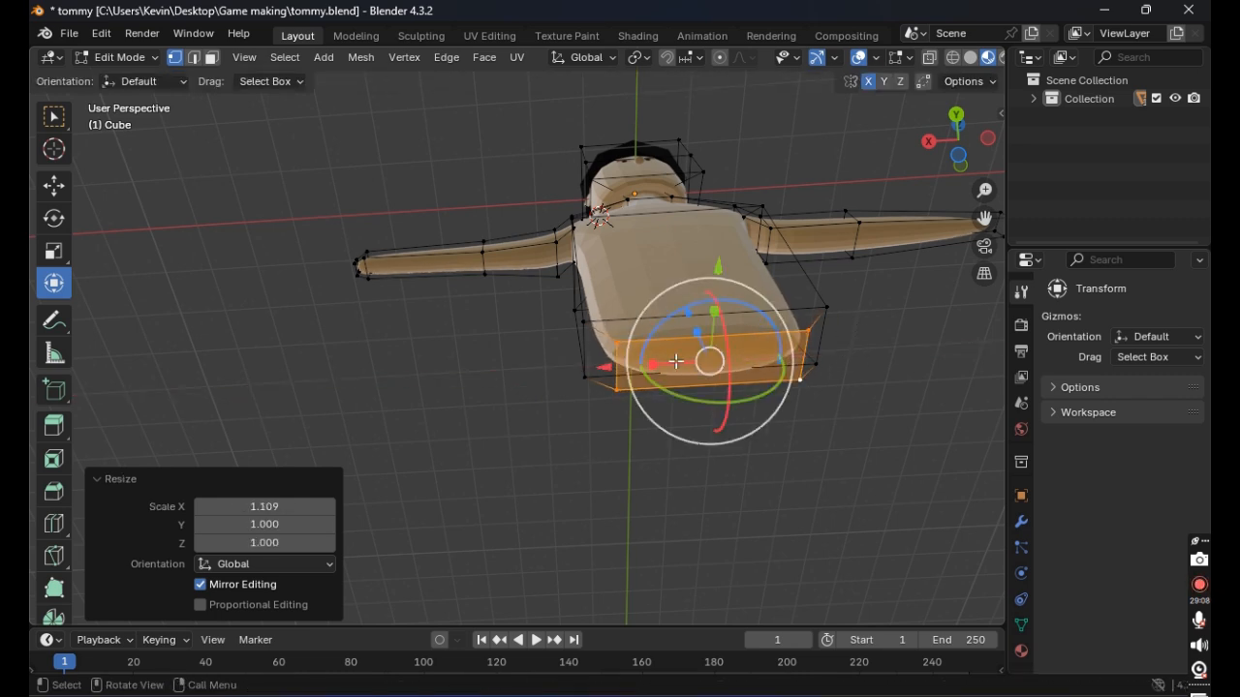
key(ctrl+z)
key(ctrl+z)
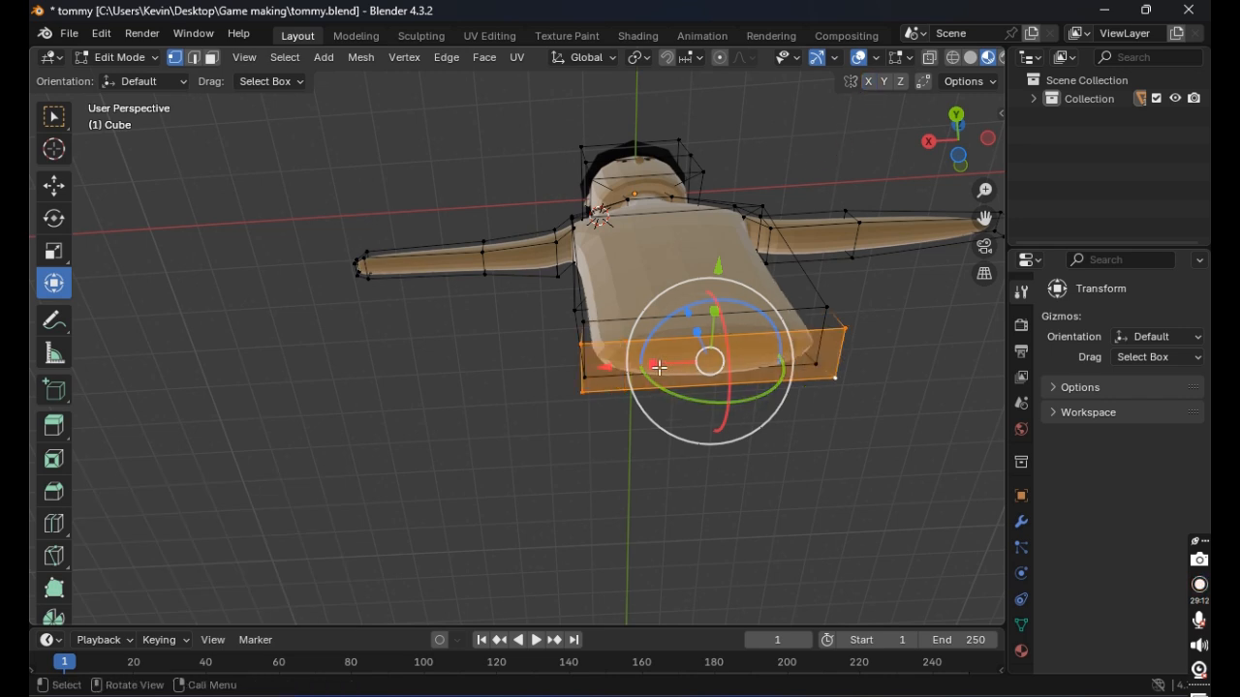
Step: Scale the torso's bottom face by 0.228 along X, move it about 1.03 m along X and shift it slightly along negative Y
drag(658, 367, 699, 364)
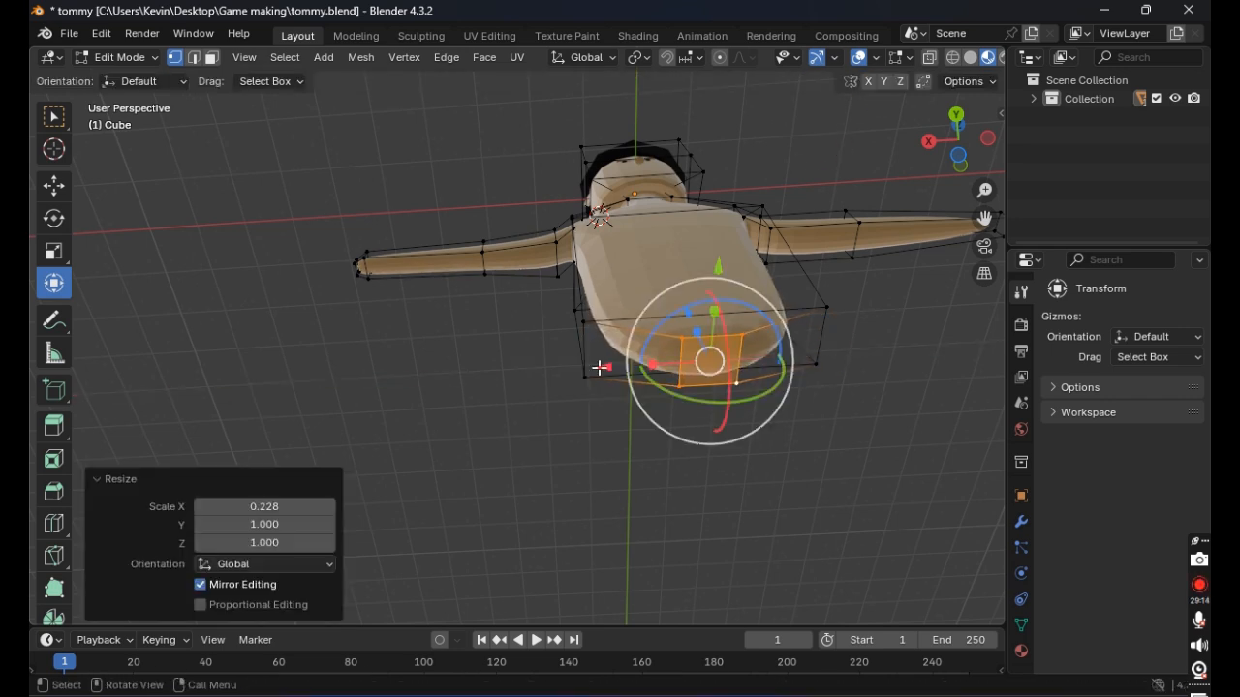
drag(600, 367, 511, 375)
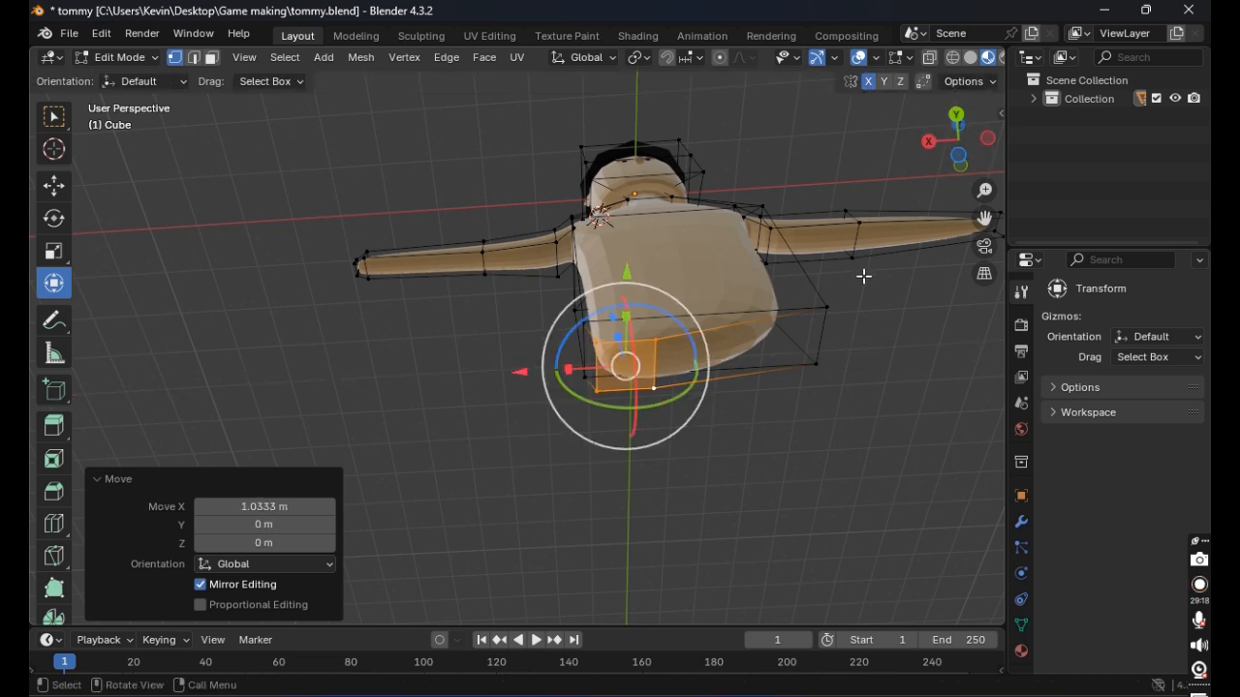
middle_drag(862, 290, 858, 308)
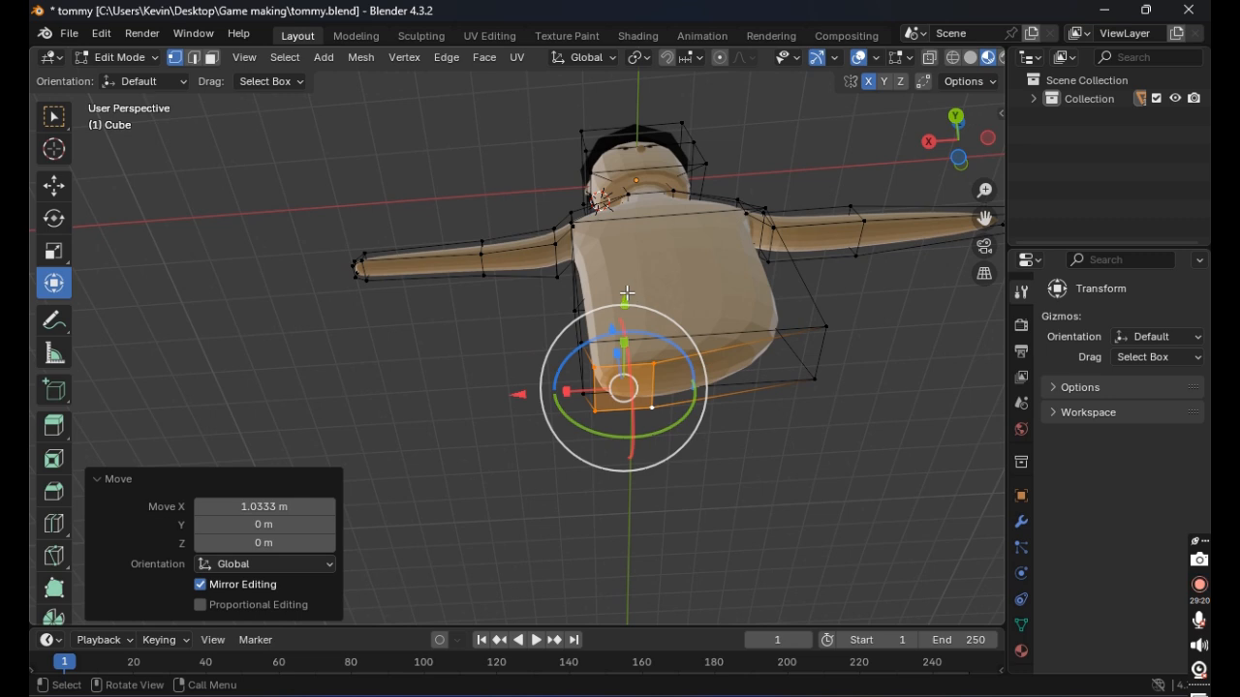
mouse_move(627, 293)
mouse_down()
mouse_move(627, 369)
mouse_move(628, 306)
mouse_up()
click(898, 349)
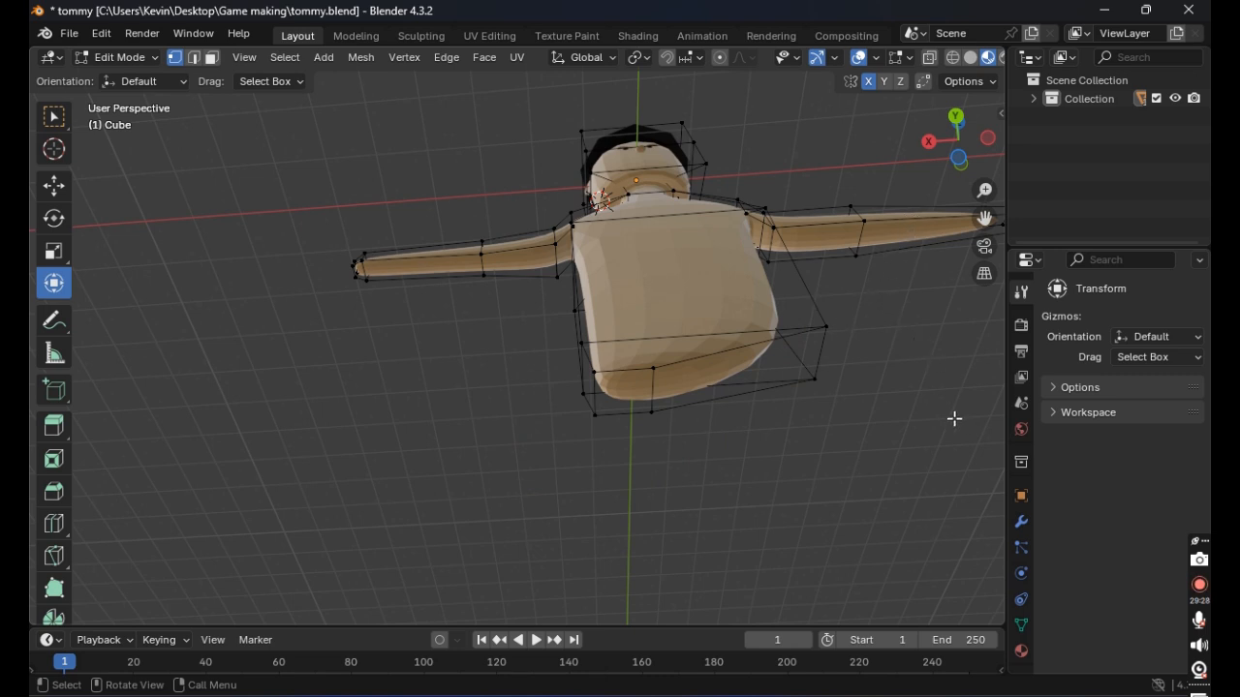
Step: Select the four vertices of the torso's narrowed bottom face and try extruding them with Extrude Vertices
scroll(787, 354, up, 2)
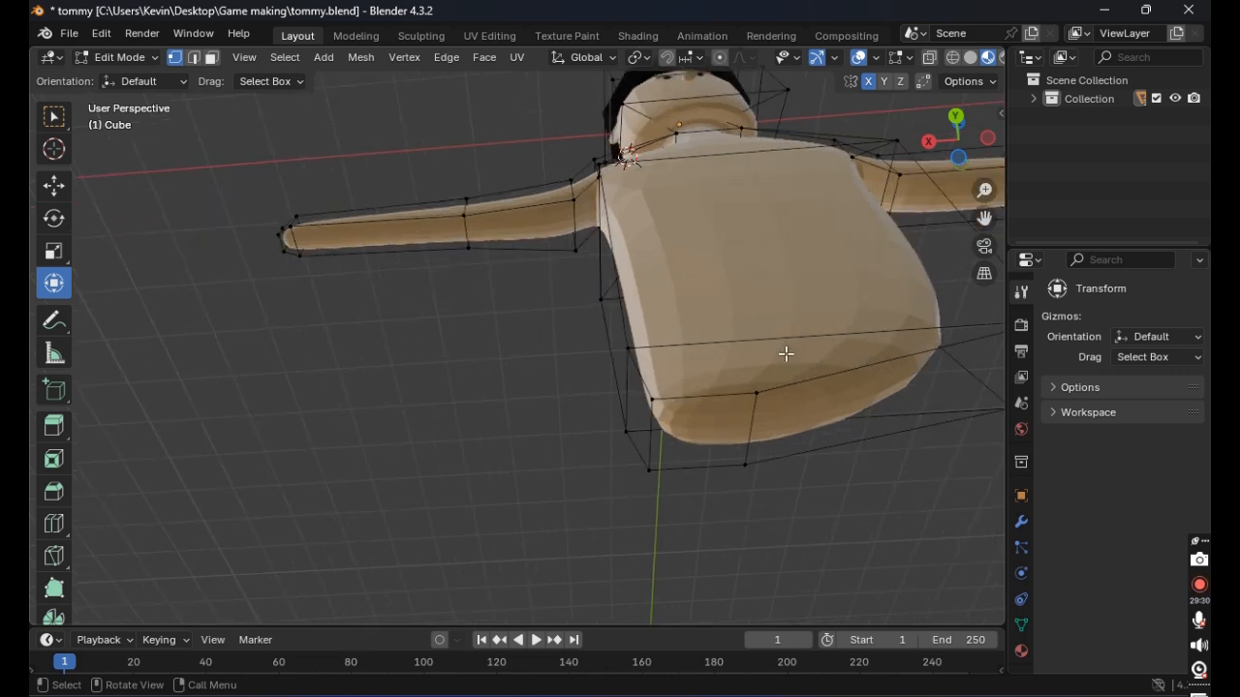
middle_drag(786, 354, 714, 415)
scroll(777, 355, down, 1)
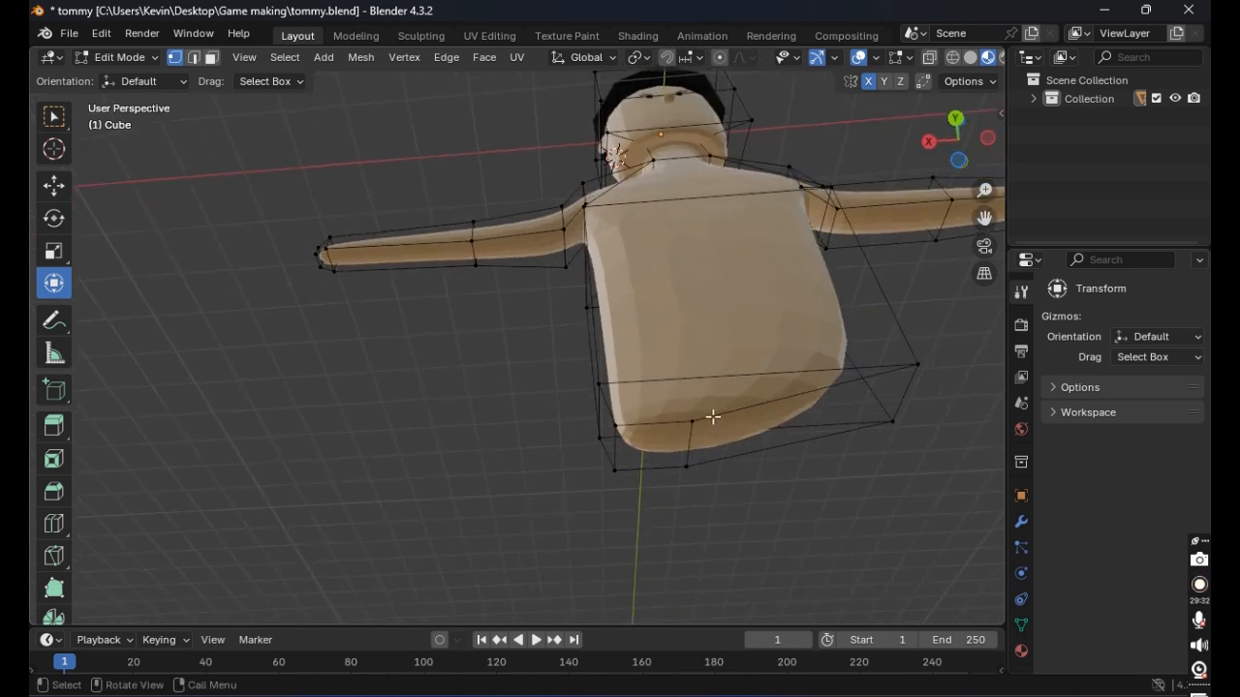
shift+click(690, 427)
shift+click(684, 467)
shift+click(667, 471)
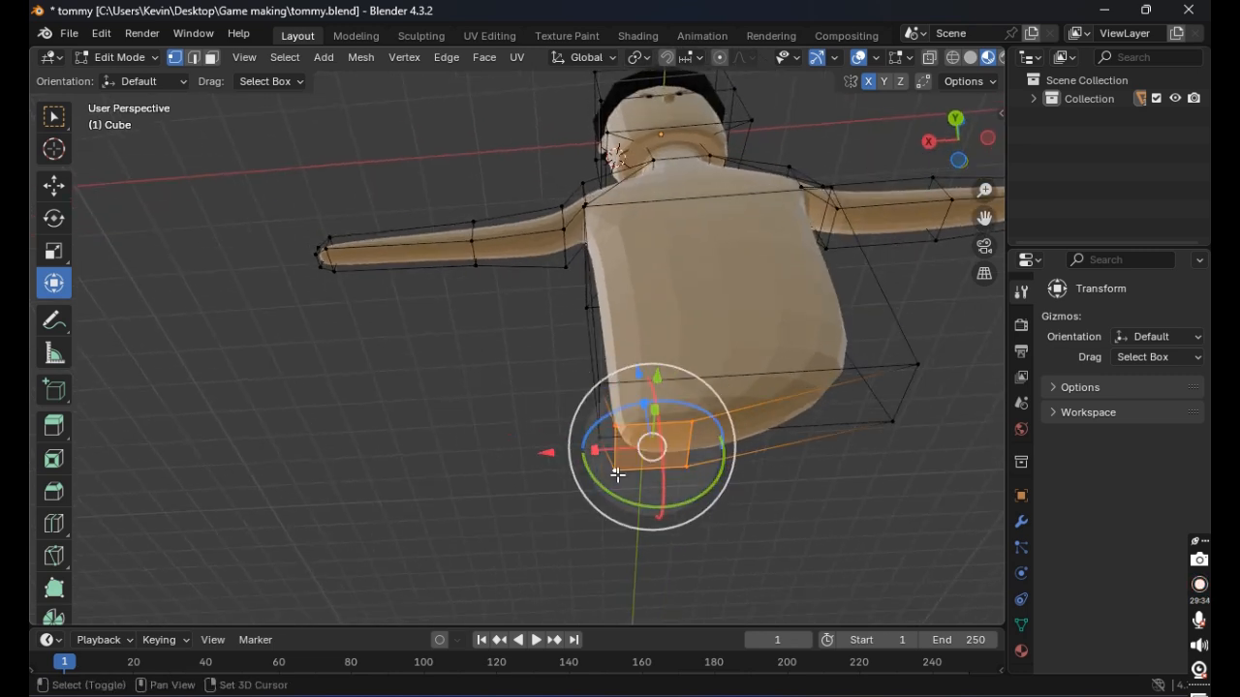
key(ctrl+c)
key(ctrl+v)
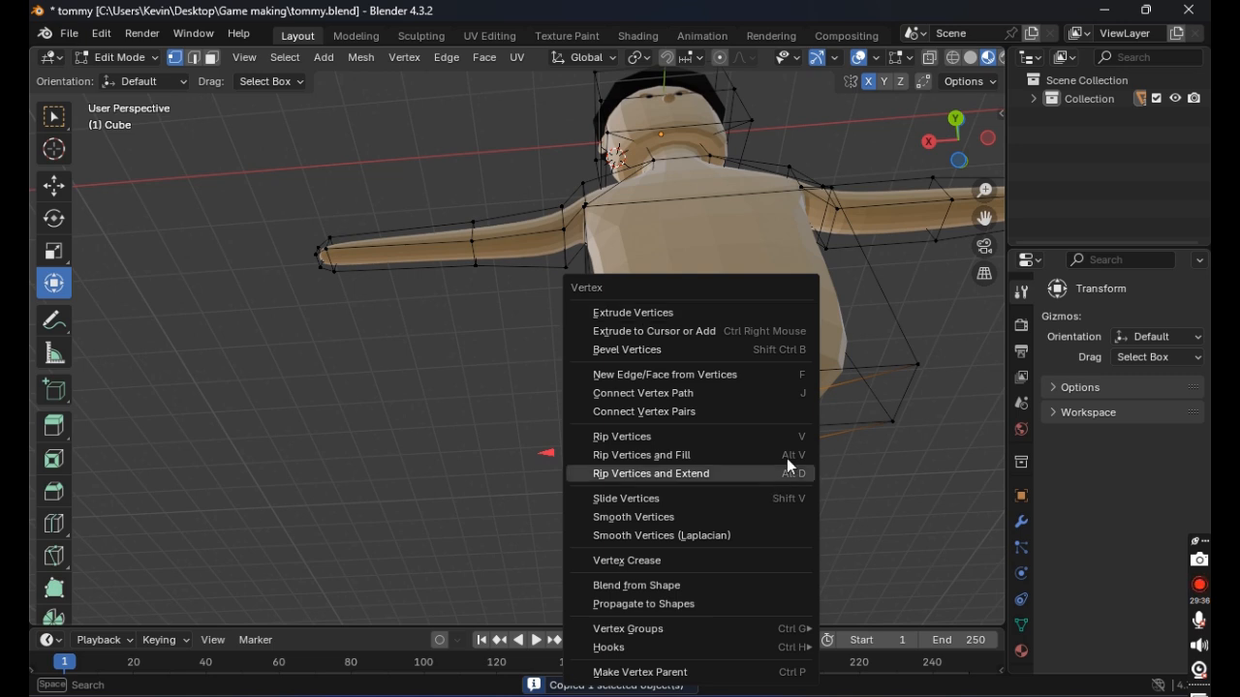
click(711, 313)
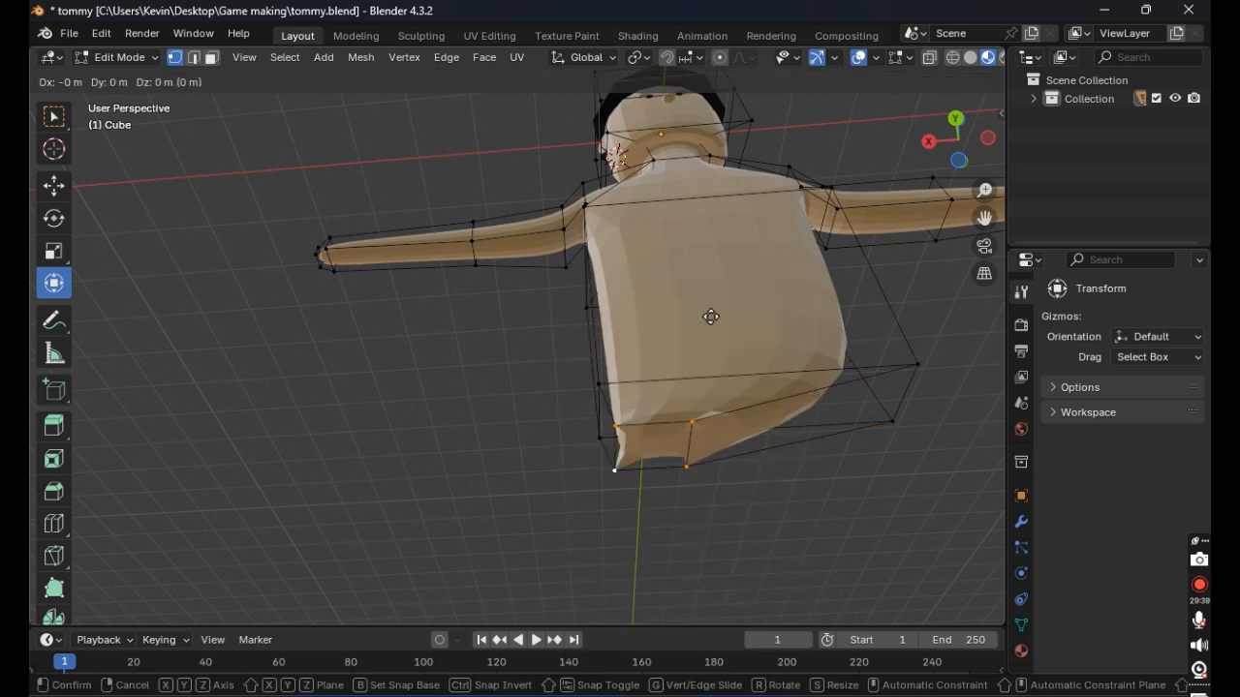
click(712, 461)
middle_drag(781, 489, 833, 462)
Step: Undo the vertex extrusion and the earlier move and X scaling of the torso's bottom face, back to its full width
key(ctrl+z)
key(ctrl+z)
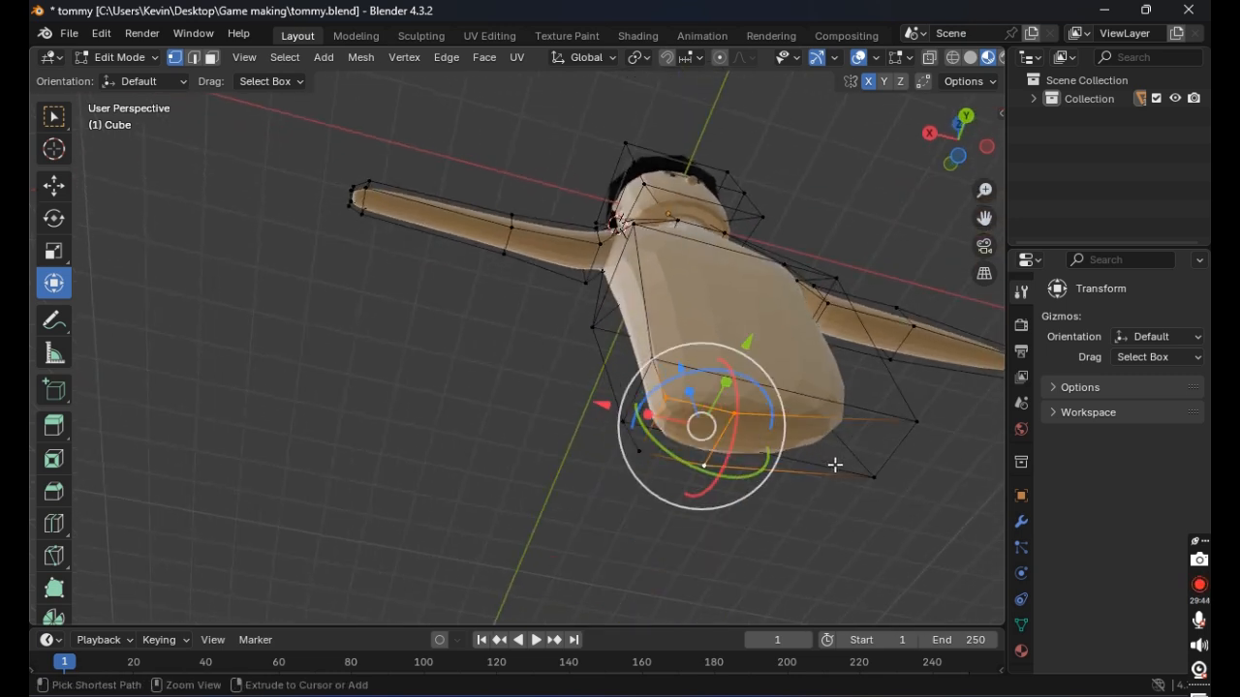
key(ctrl+z)
key(ctrl+z)
key(ctrl+z)
key(ctrl+z)
key(ctrl+z)
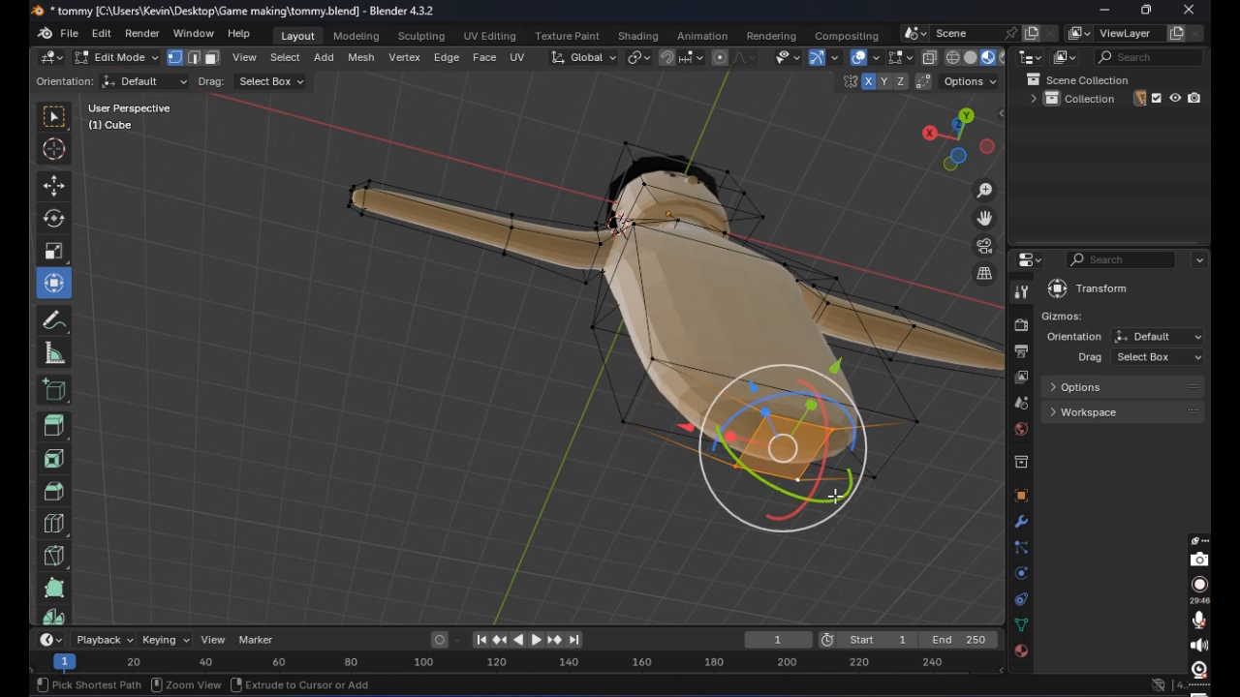
Step: Try extruding two side vertices of the torso's bottom face about -1.45 m along X, -0.33 m along Y and -0.21 m along Z, and undo it
click(653, 540)
middle_drag(653, 539, 625, 500)
shift+click(608, 340)
shift+click(622, 400)
right_click(739, 393)
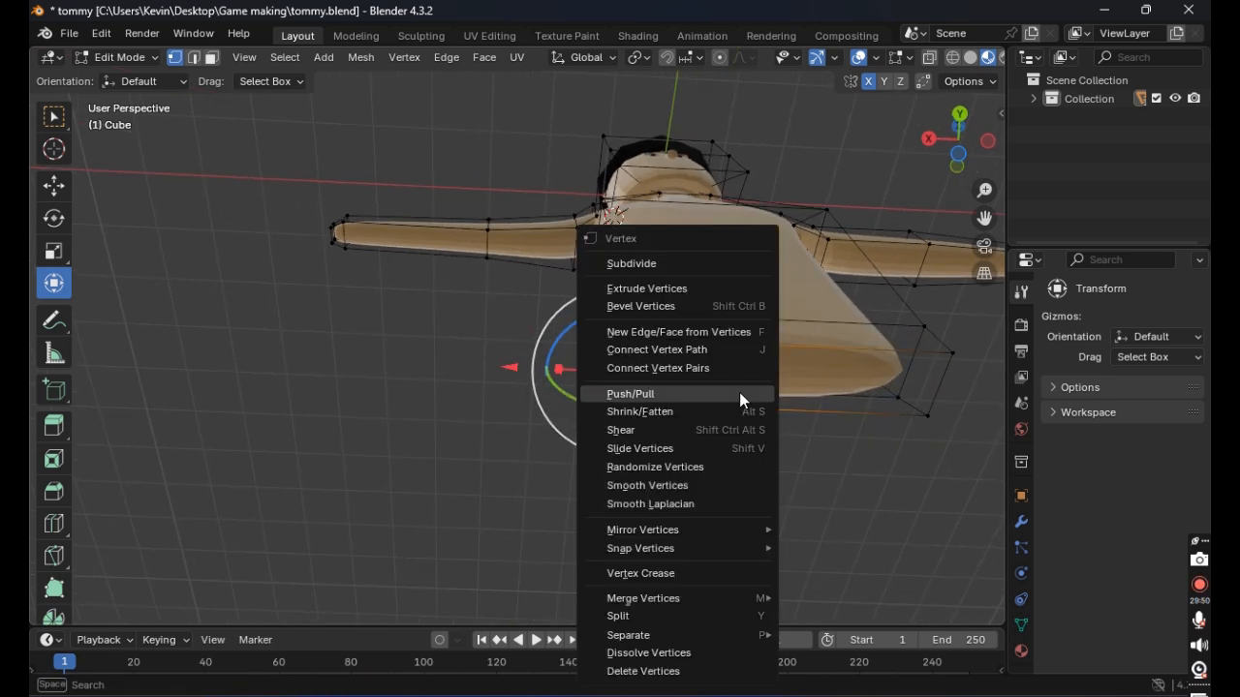
click(721, 289)
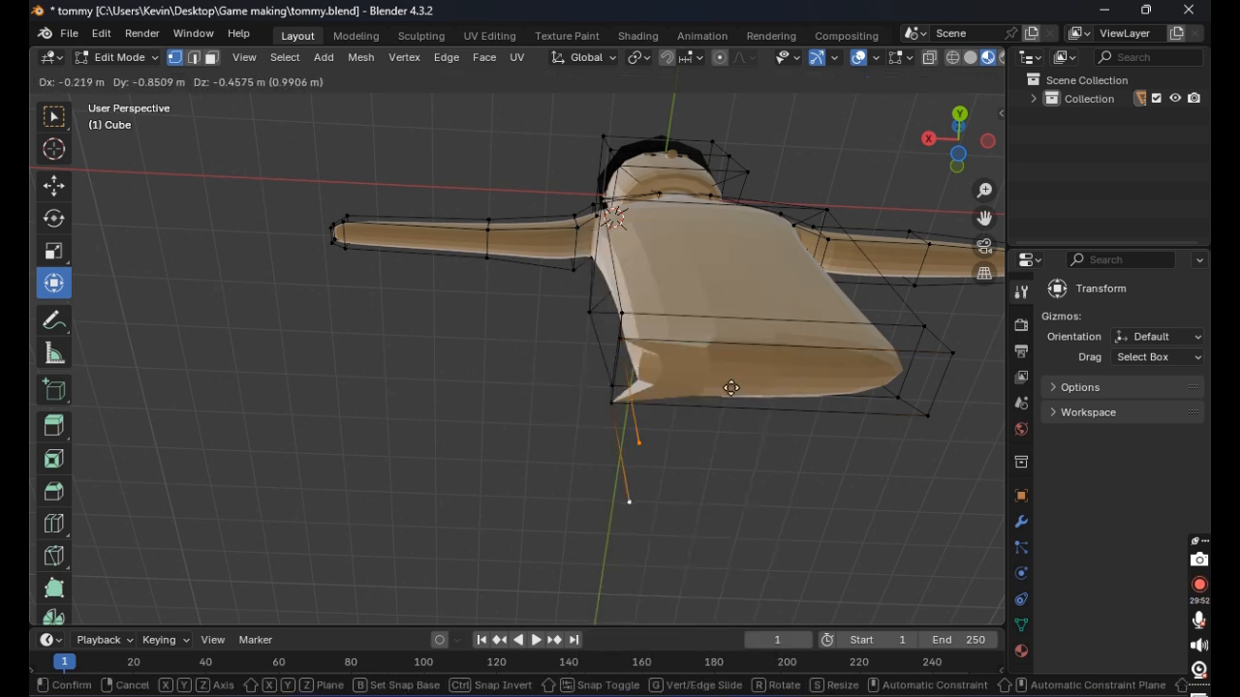
click(862, 334)
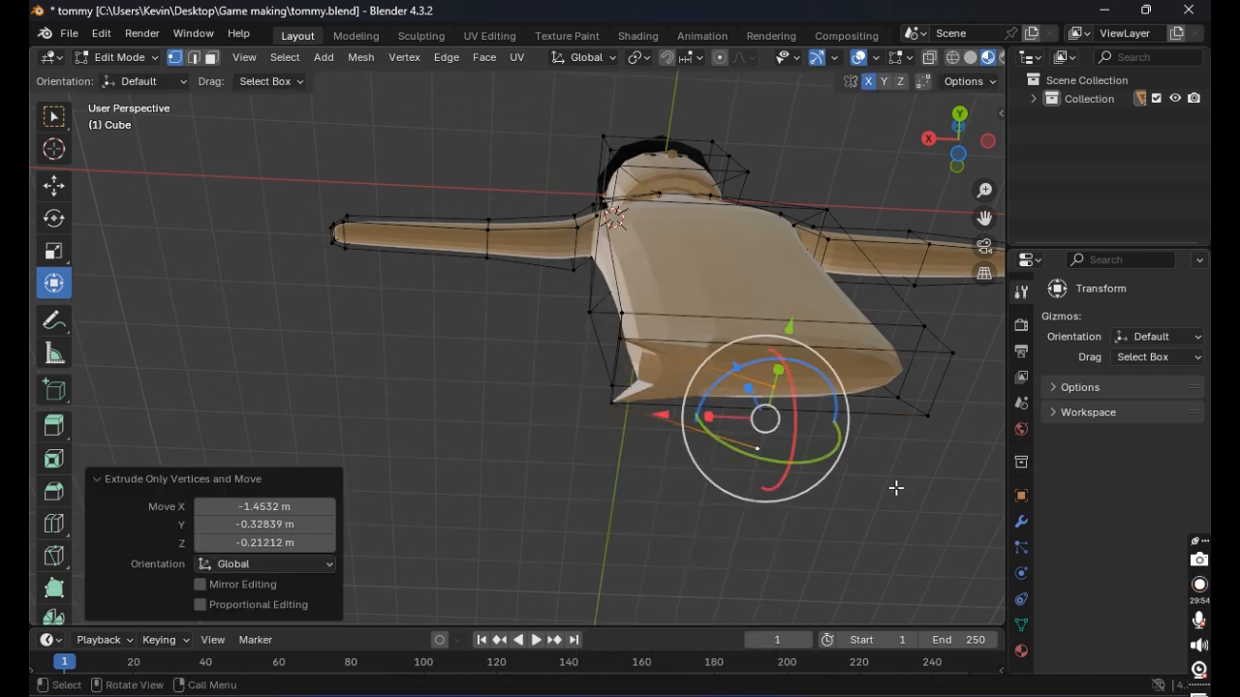
key(ctrl+z)
key(ctrl+z)
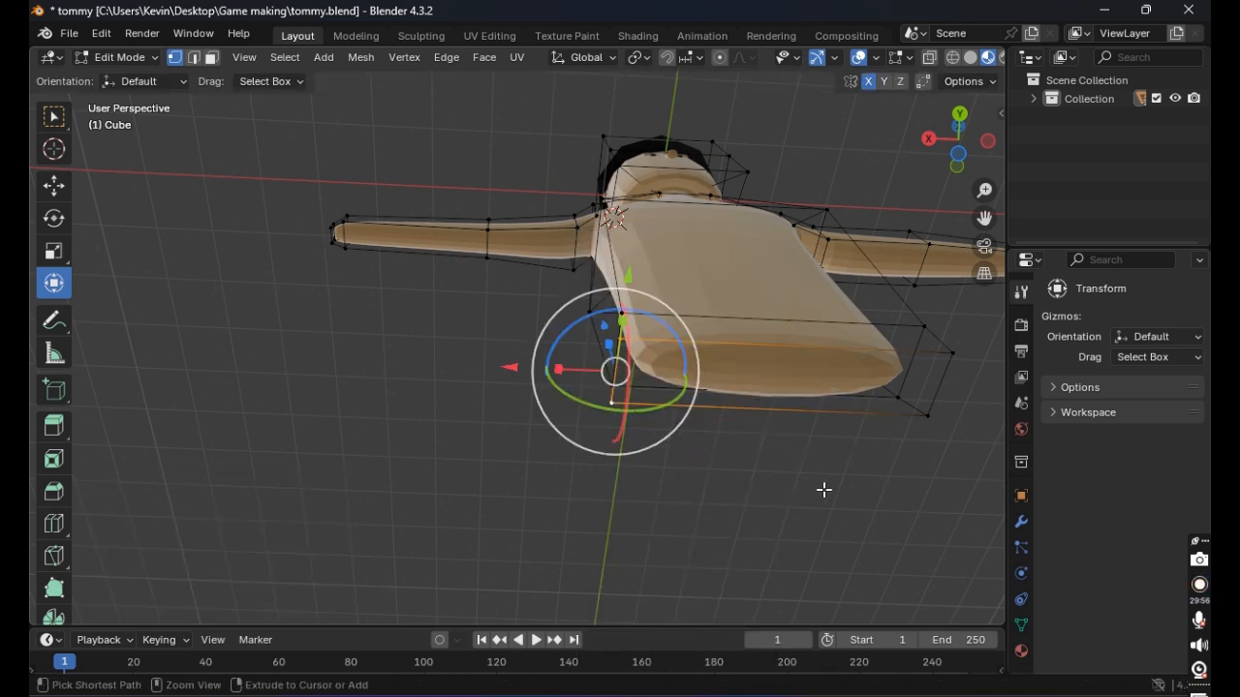
Step: Select a single corner vertex of the torso's bottom face and mirror it along global X
click(796, 487)
ctrl+click(618, 403)
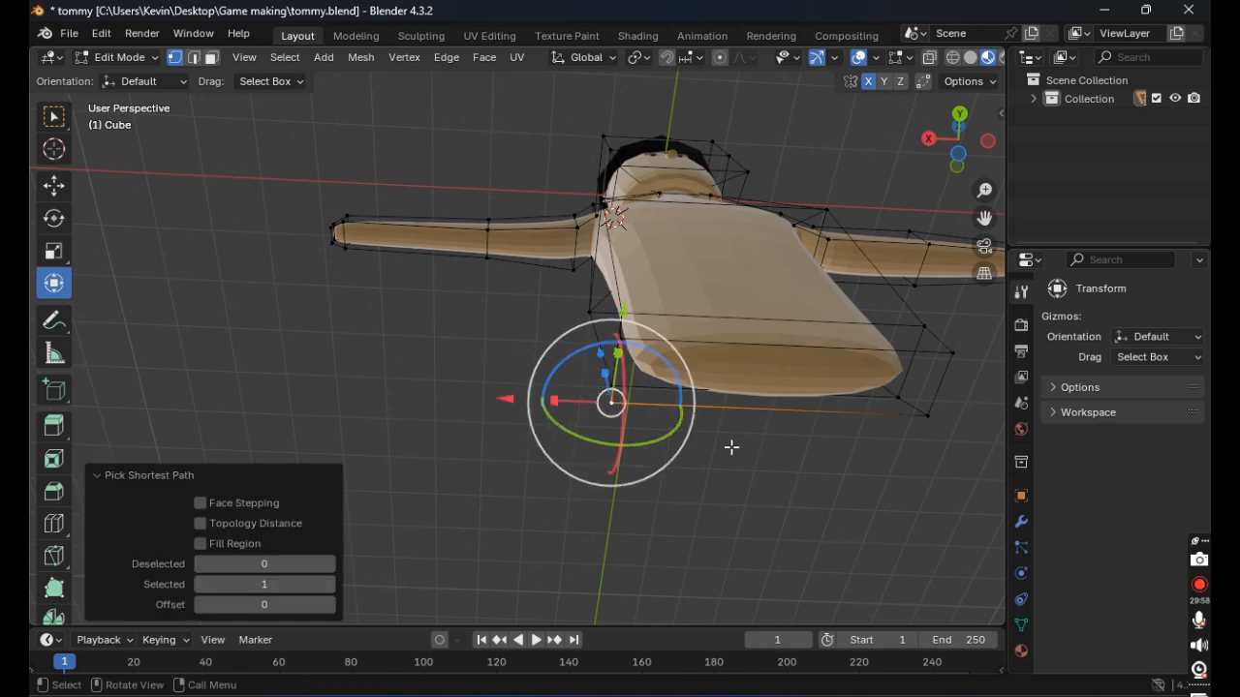
right_click(730, 441)
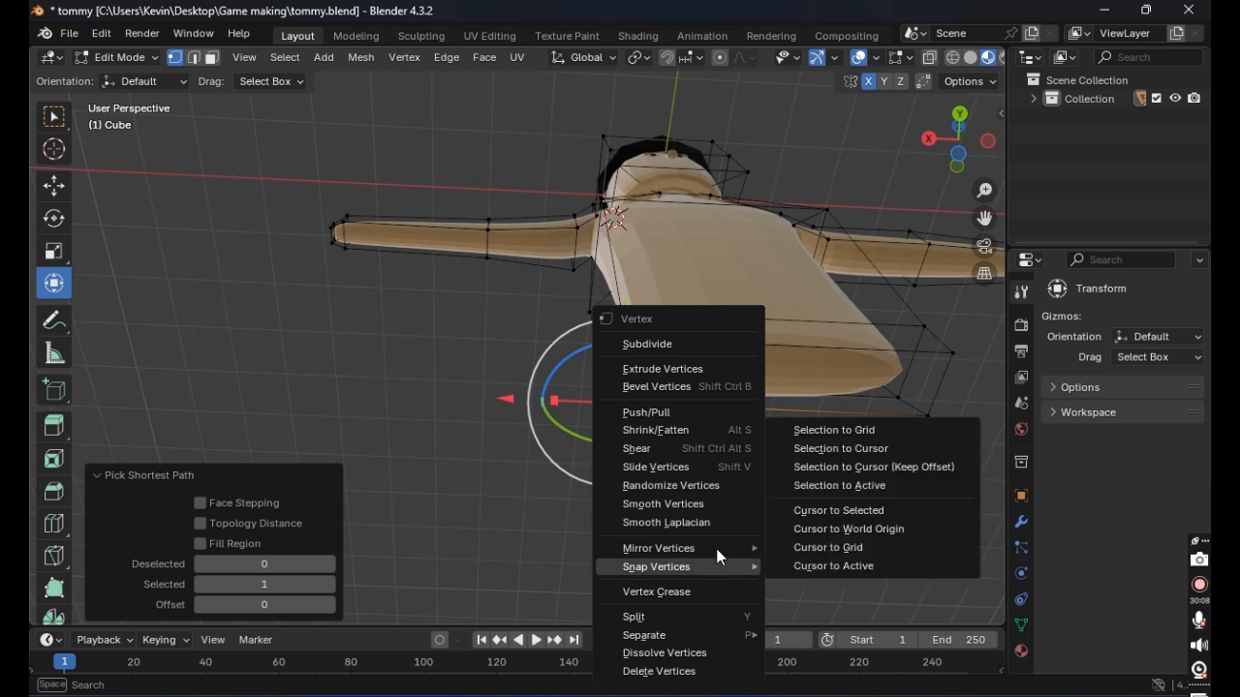
mouse_move(733, 547)
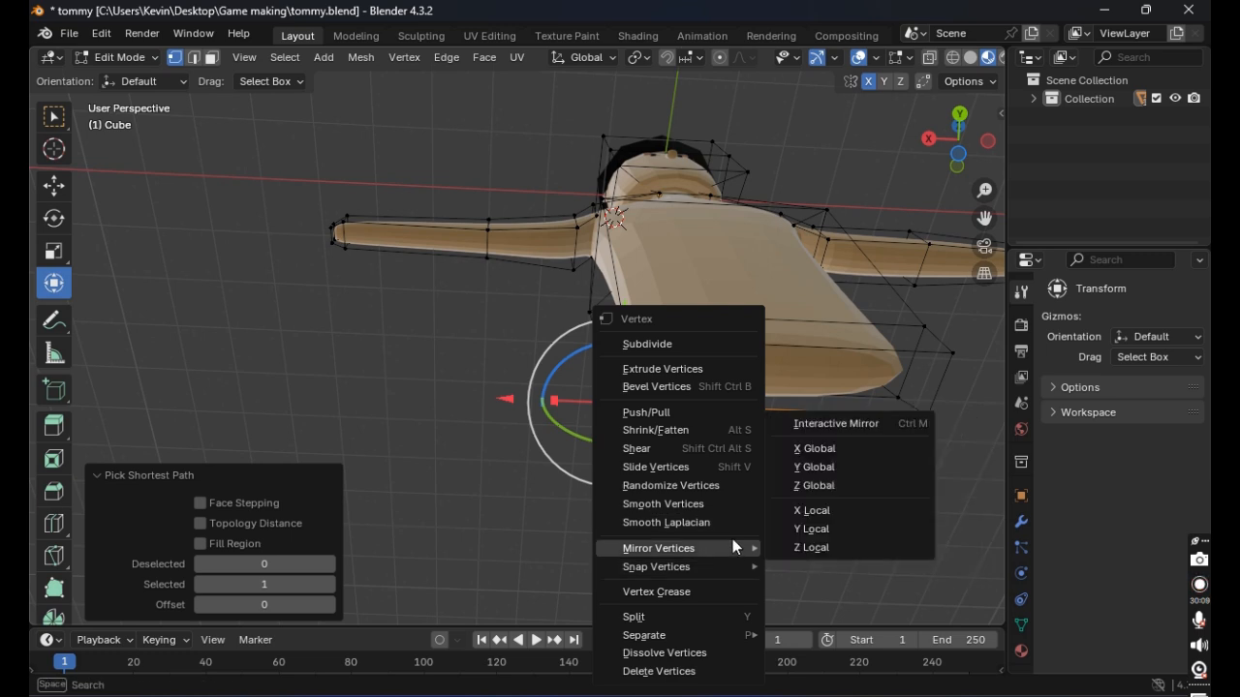
click(843, 448)
middle_drag(808, 459, 774, 464)
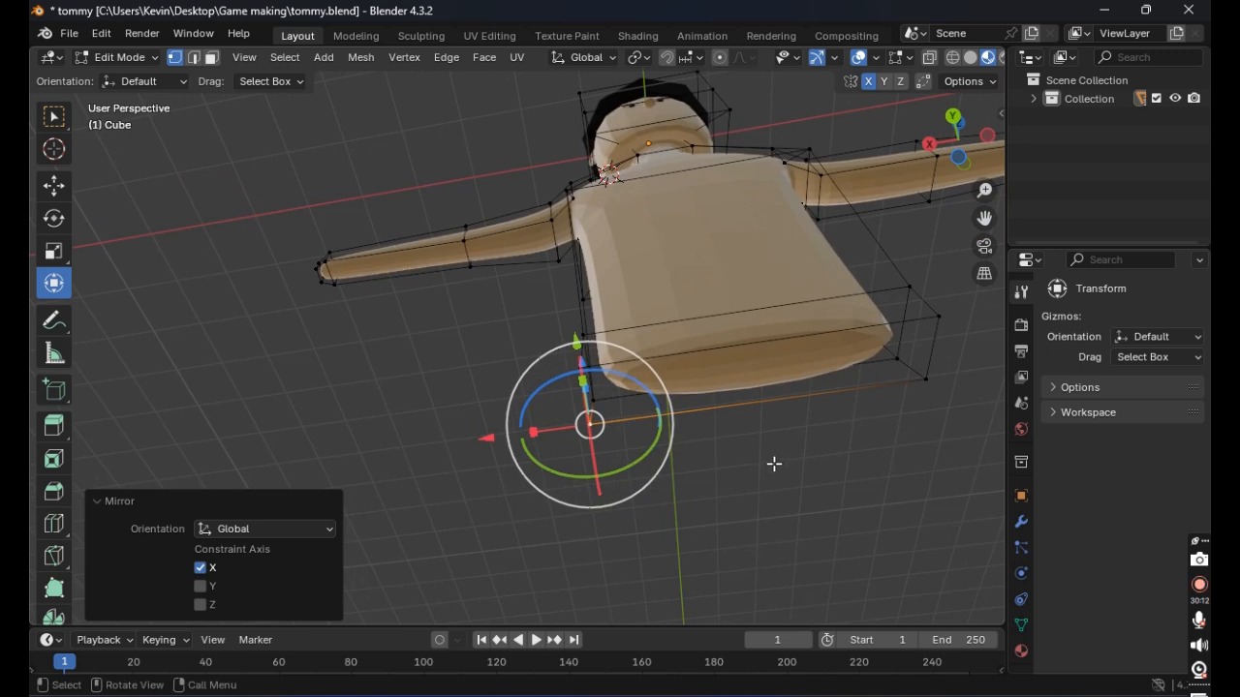
Step: Select all four vertices of the torso's bottom face, turn off X mirror editing and scale the face by 0.372 along X
shift+click(581, 364)
shift+click(936, 330)
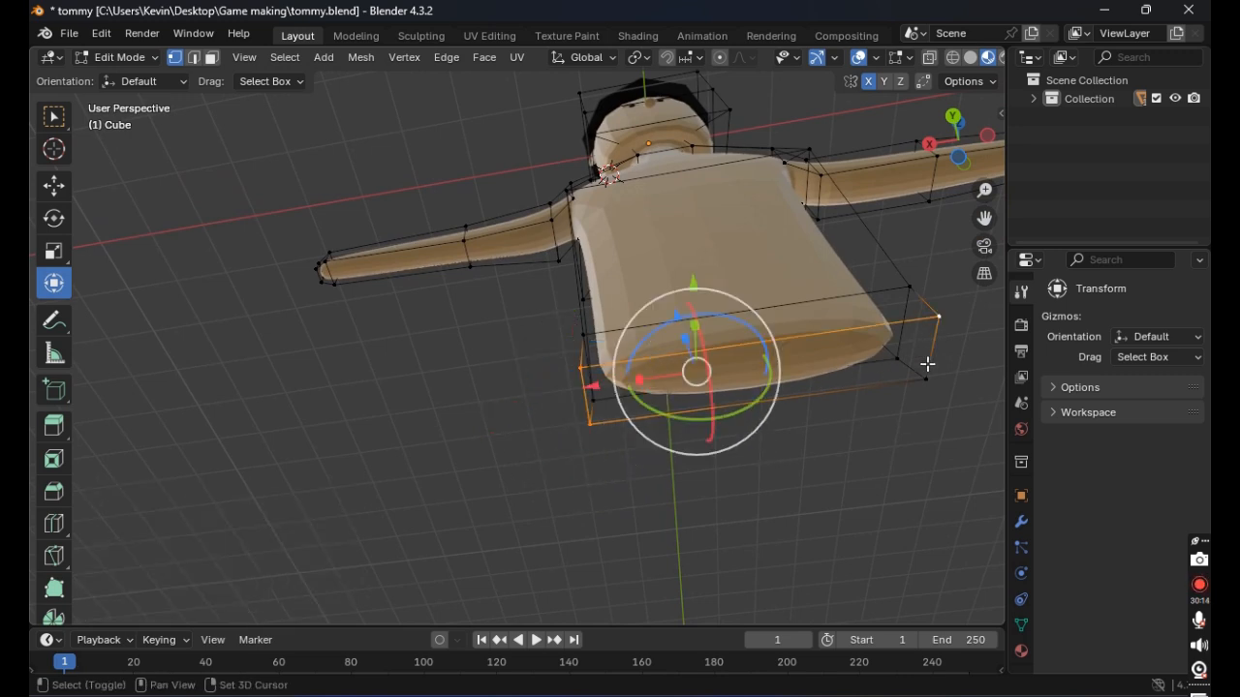
shift+click(929, 362)
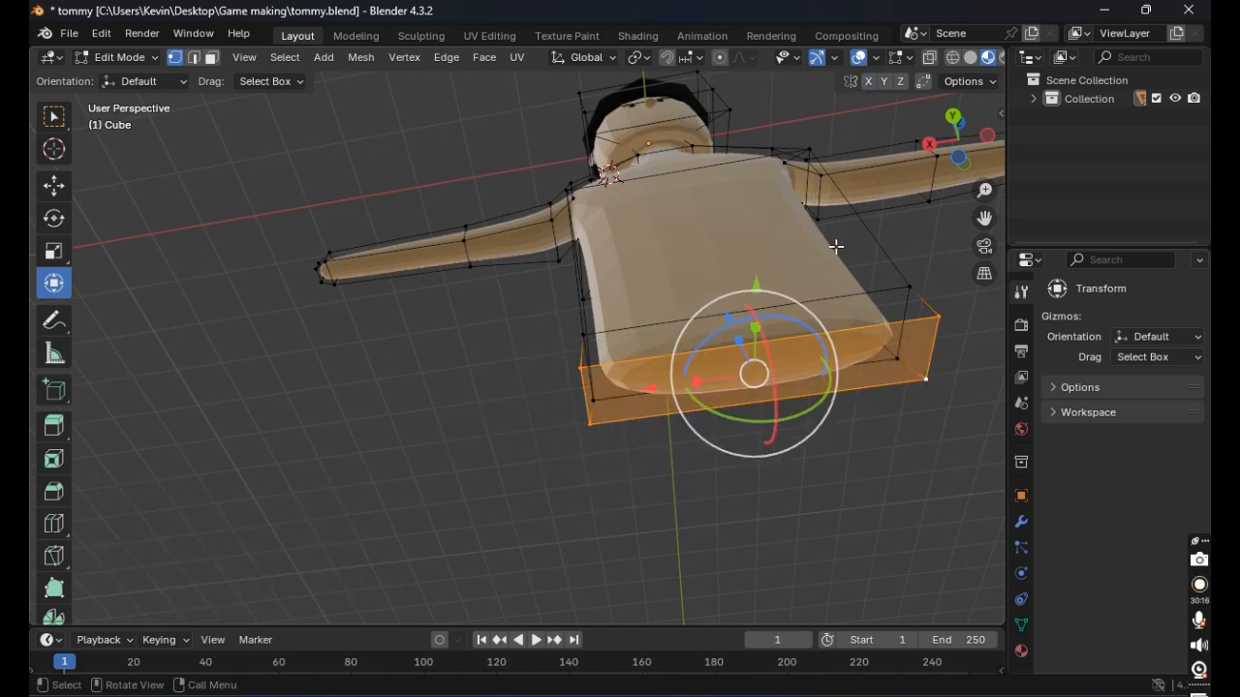
key(s)
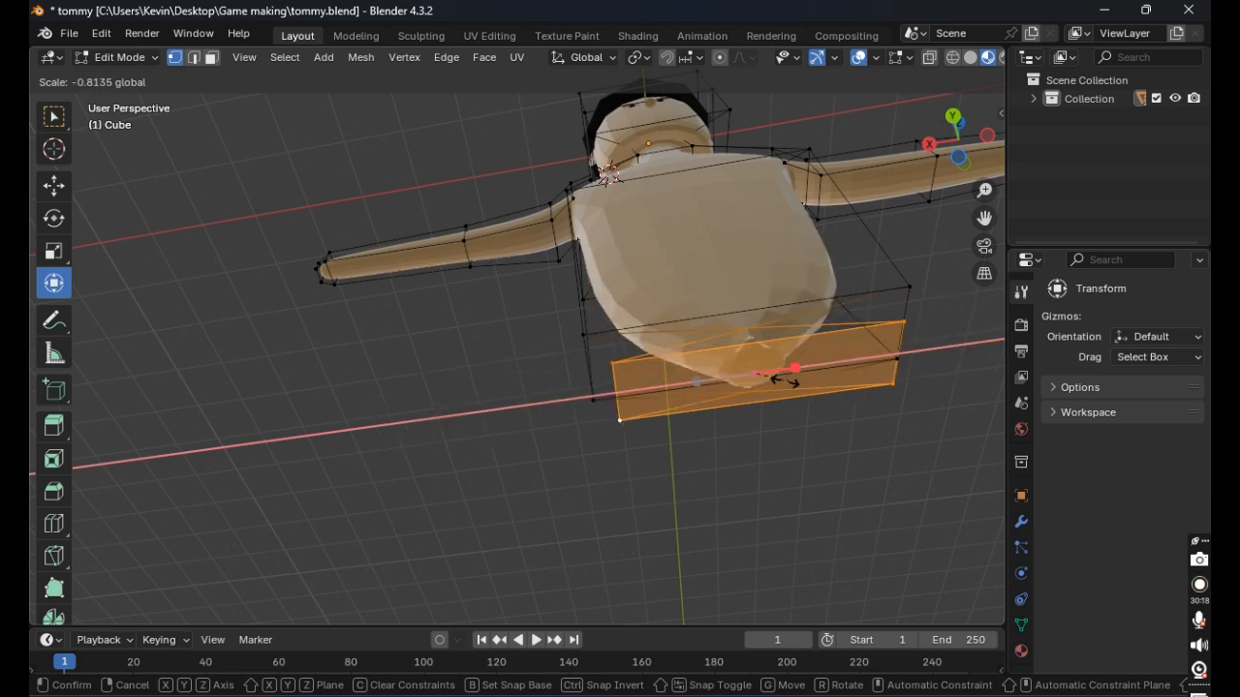
click(678, 386)
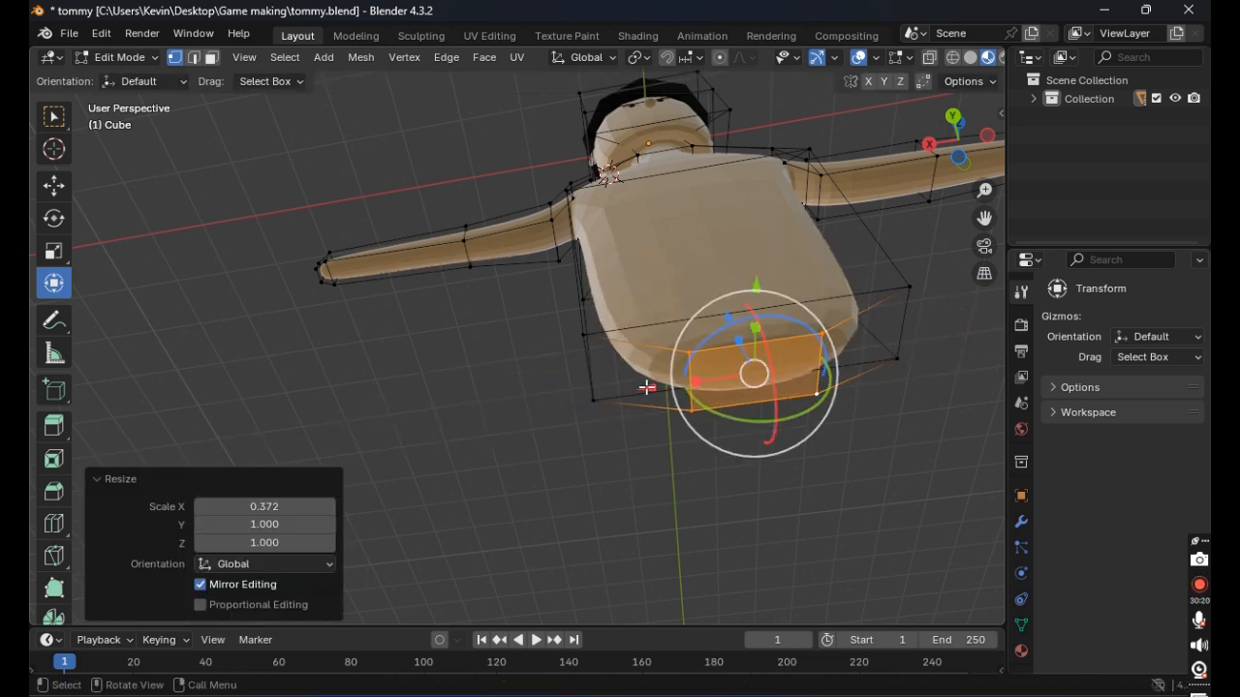
Step: Move the torso's narrowed bottom face about 0.75 m along X
key(g)
key(x)
click(563, 410)
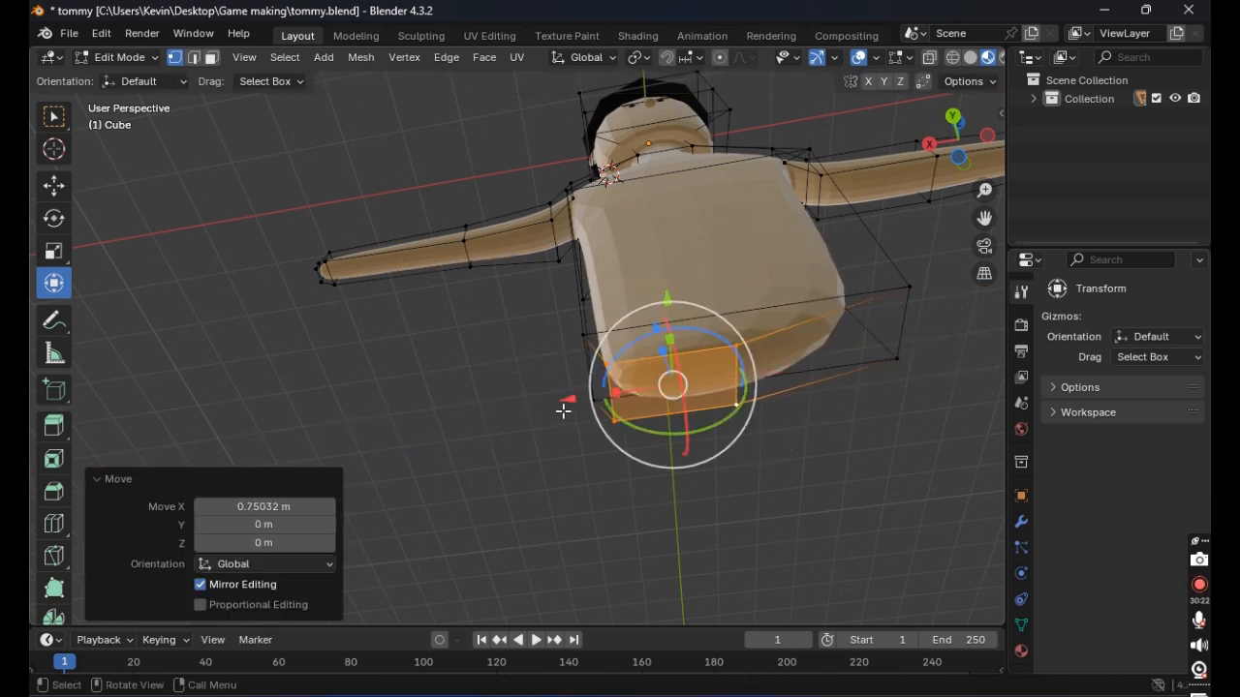
Step: Try mirroring the vertices of the torso's bottom face along global Y, and undo it
right_click(647, 417)
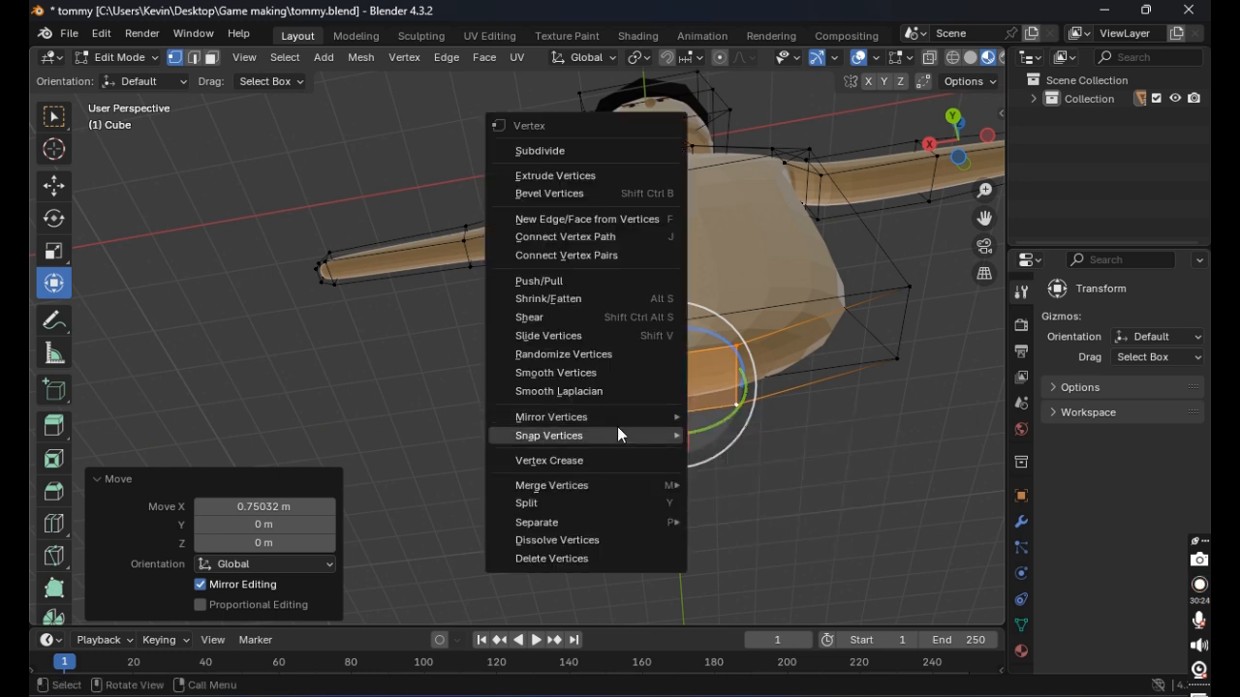
mouse_move(621, 418)
click(778, 452)
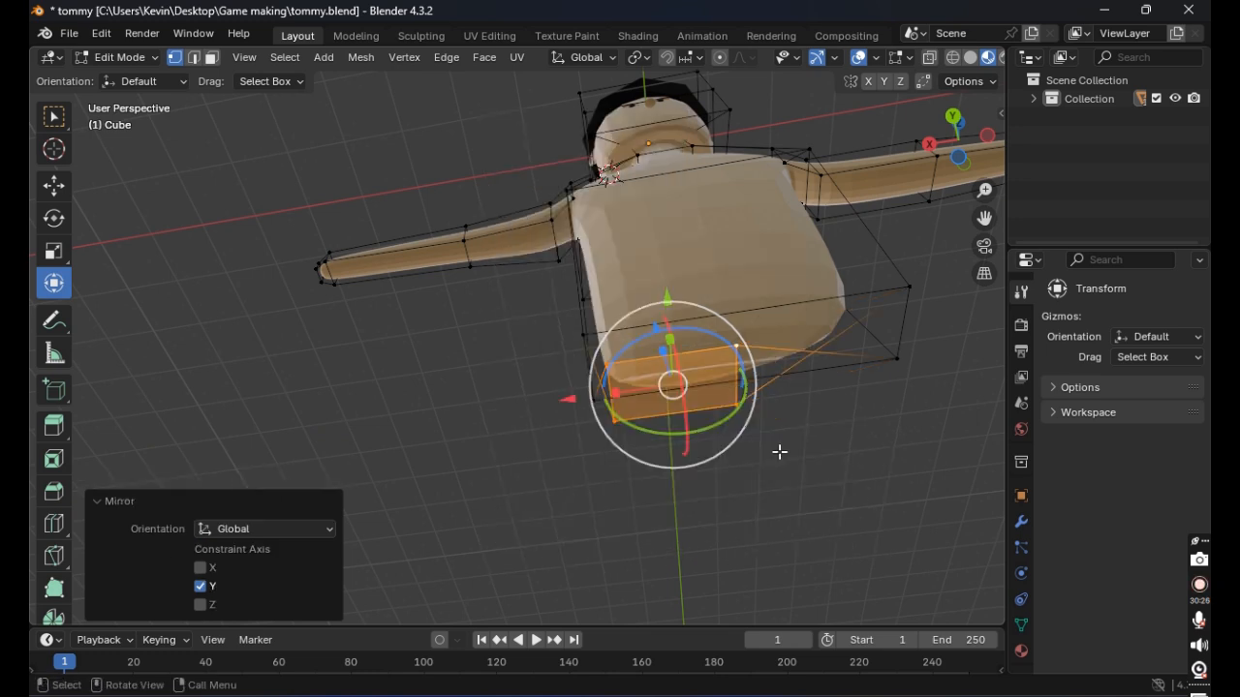
middle_drag(789, 428, 791, 440)
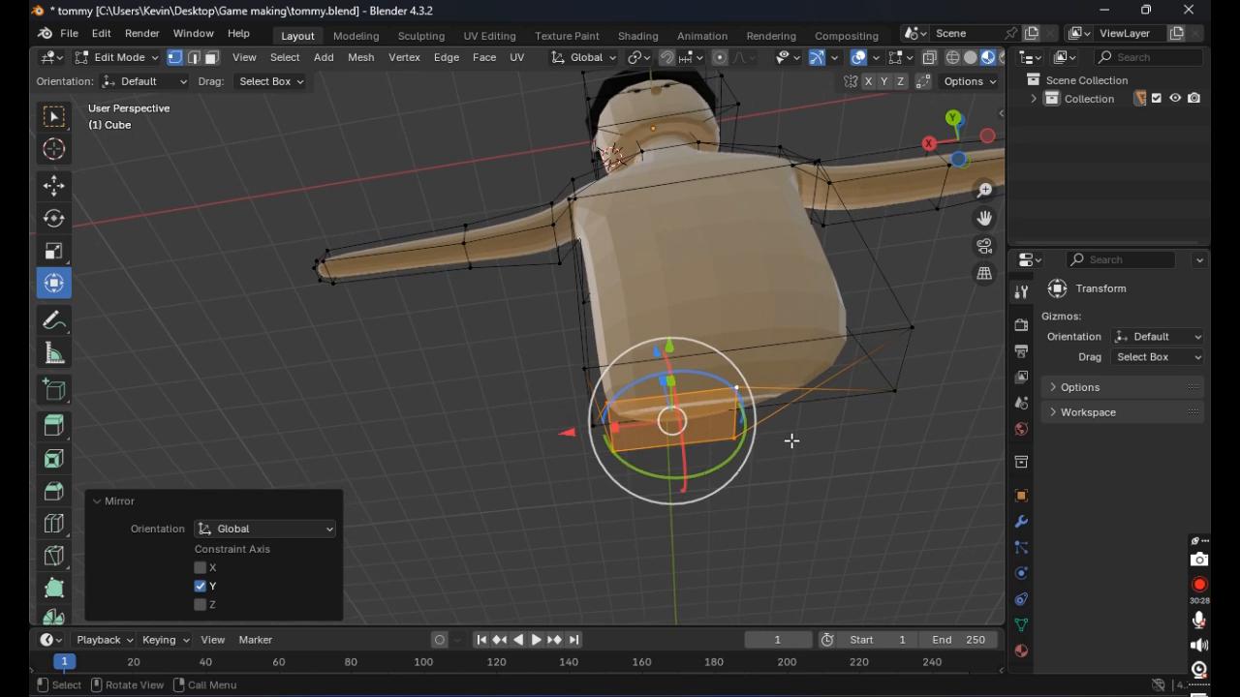
key(ctrl+z)
Step: Try mirroring the vertices of the torso's bottom face along global X, and undo it
right_click(687, 417)
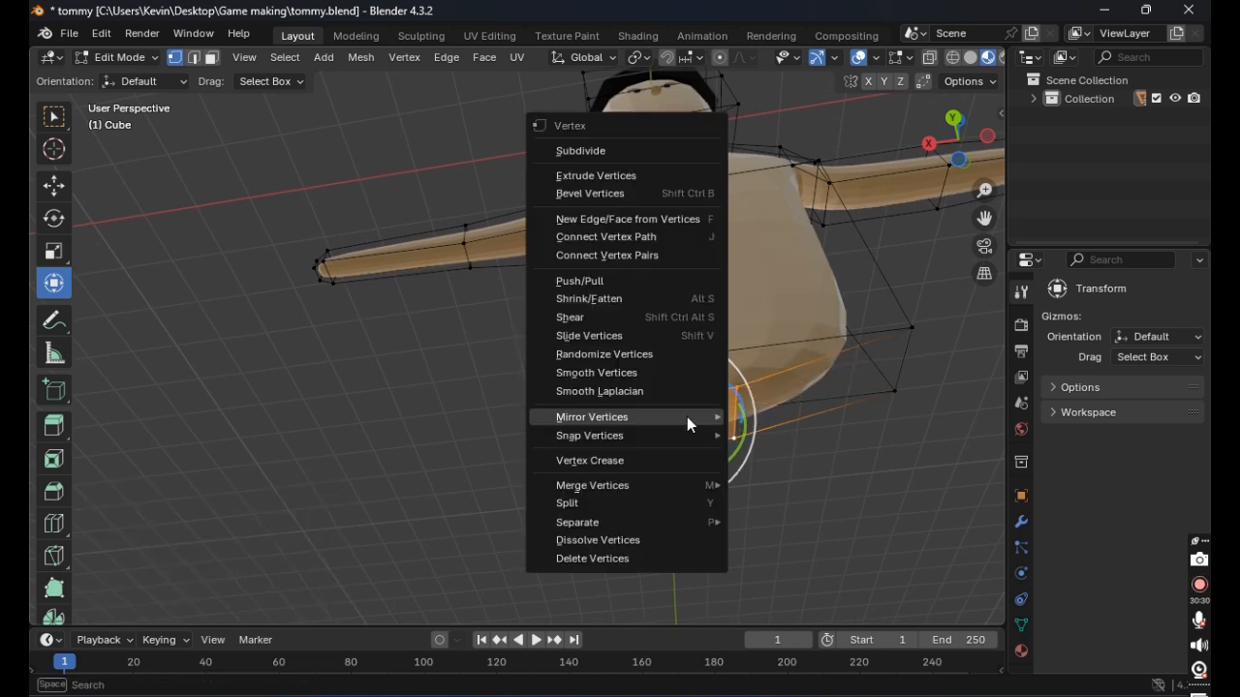
mouse_move(677, 418)
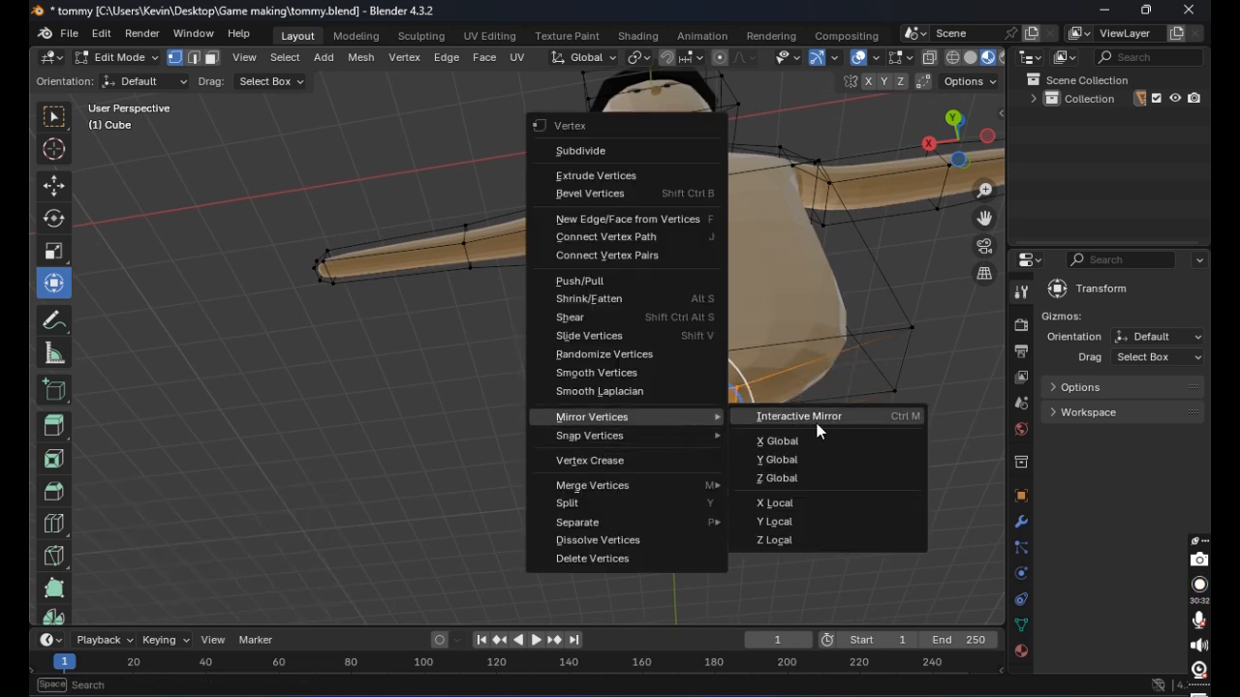
click(817, 441)
middle_drag(818, 443, 818, 446)
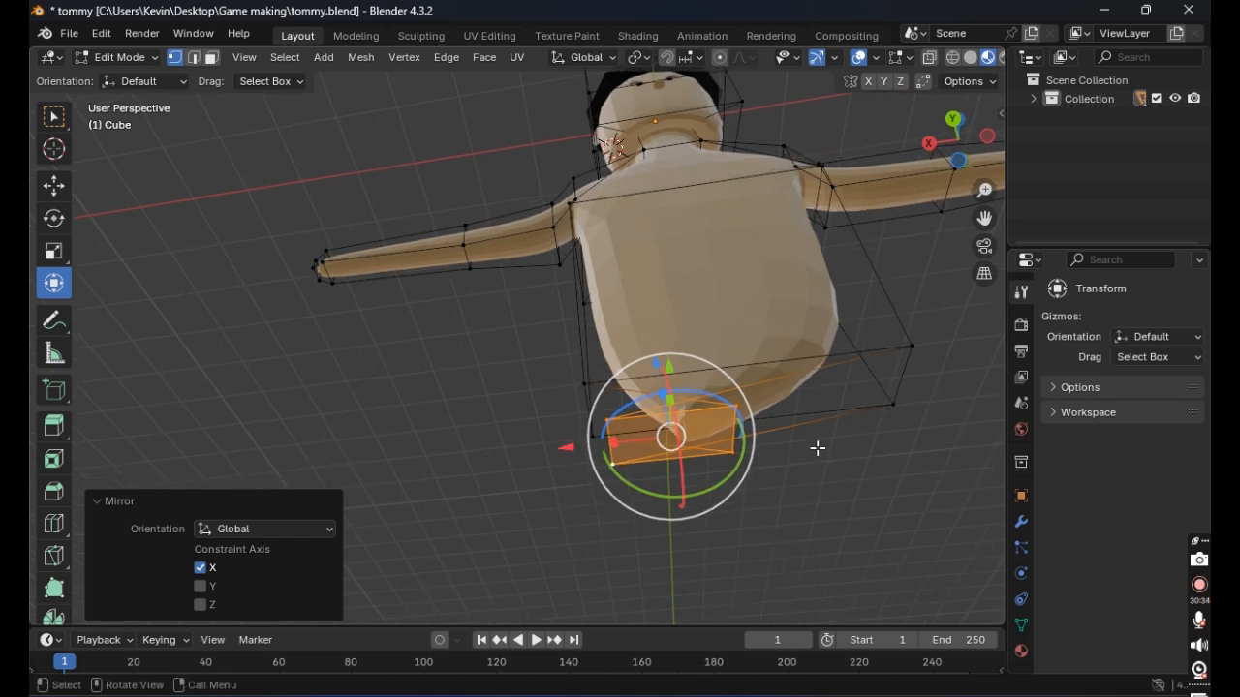
key(ctrl+z)
Step: Try mirroring the vertices of the torso's bottom face along global Z
right_click(706, 414)
mouse_move(704, 411)
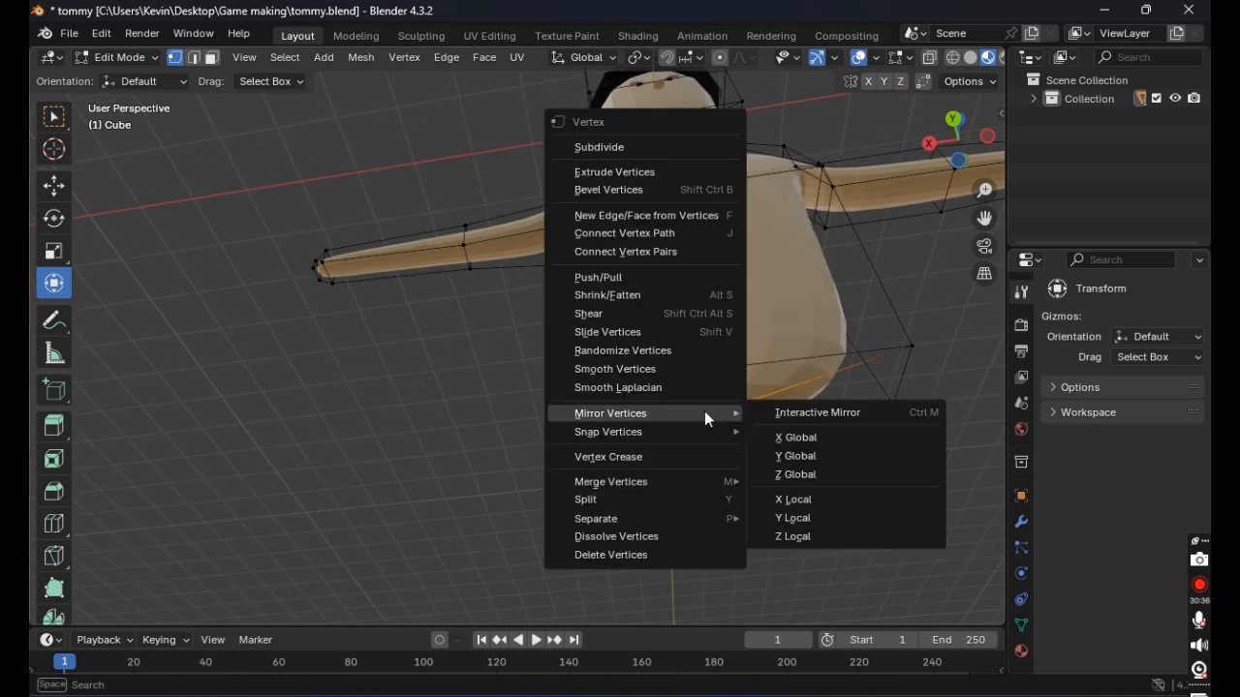
click(823, 474)
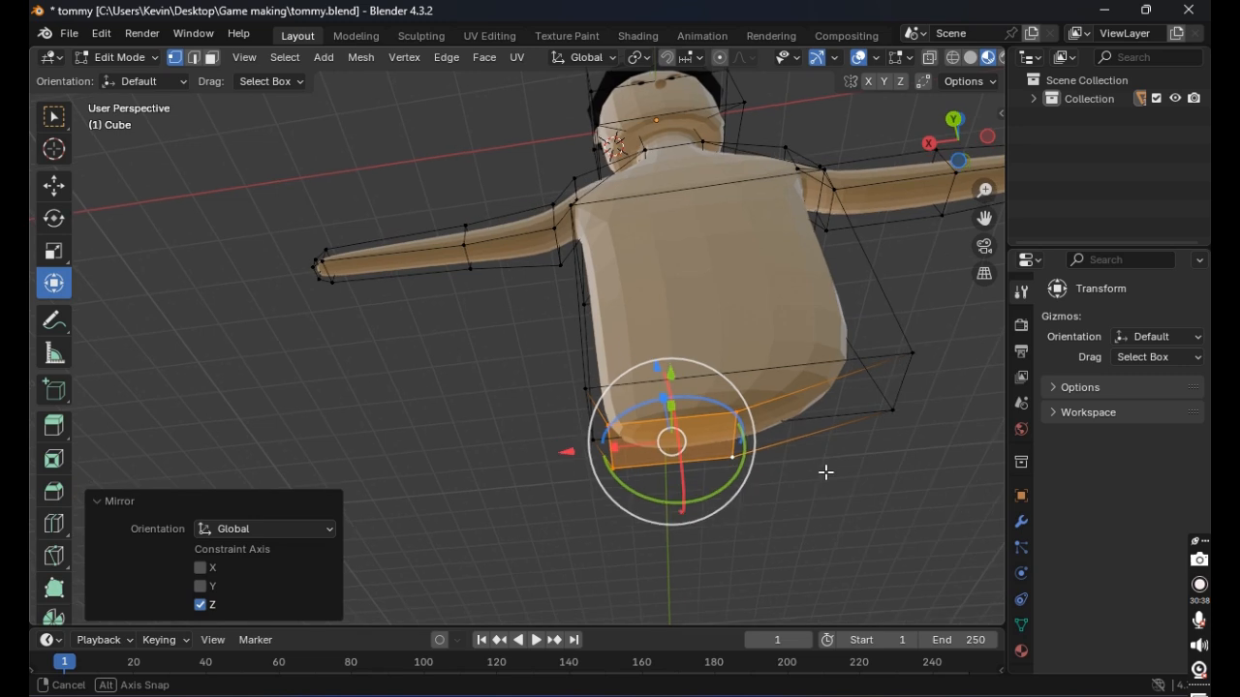
middle_drag(824, 471, 824, 485)
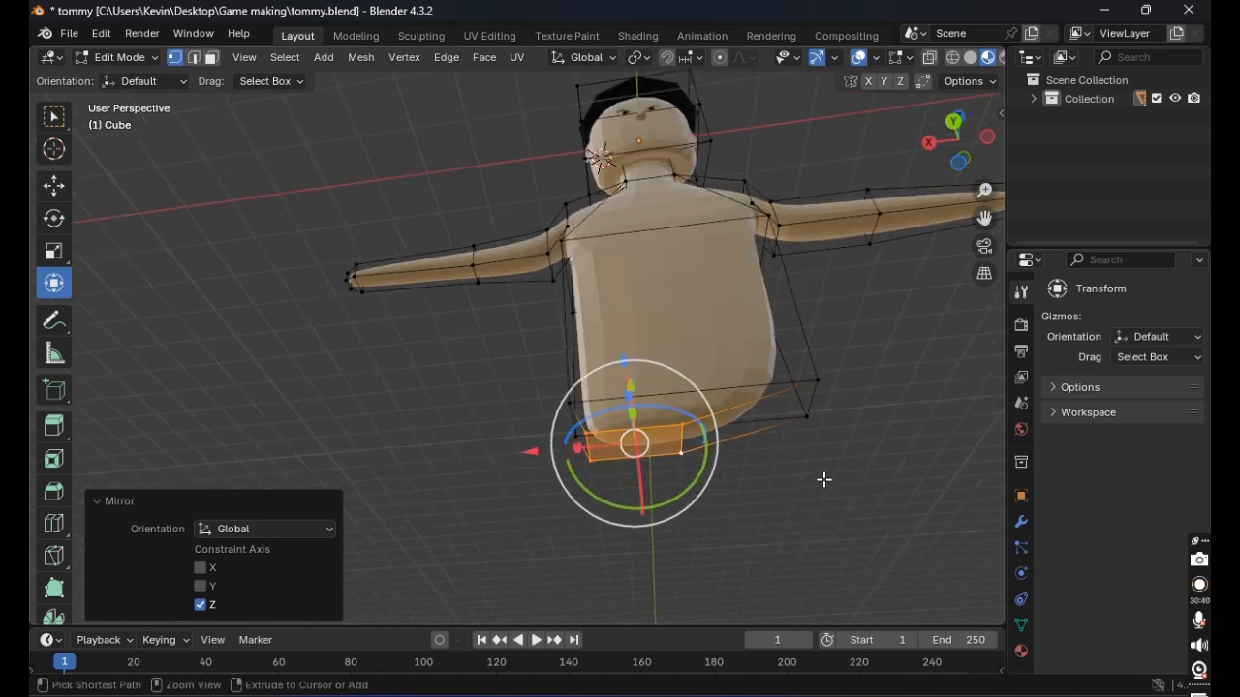
Step: Mirror the vertices of the torso's bottom face in local orientation, trying the X, Y and Z constraint axes in turn
right_click(692, 423)
mouse_move(692, 423)
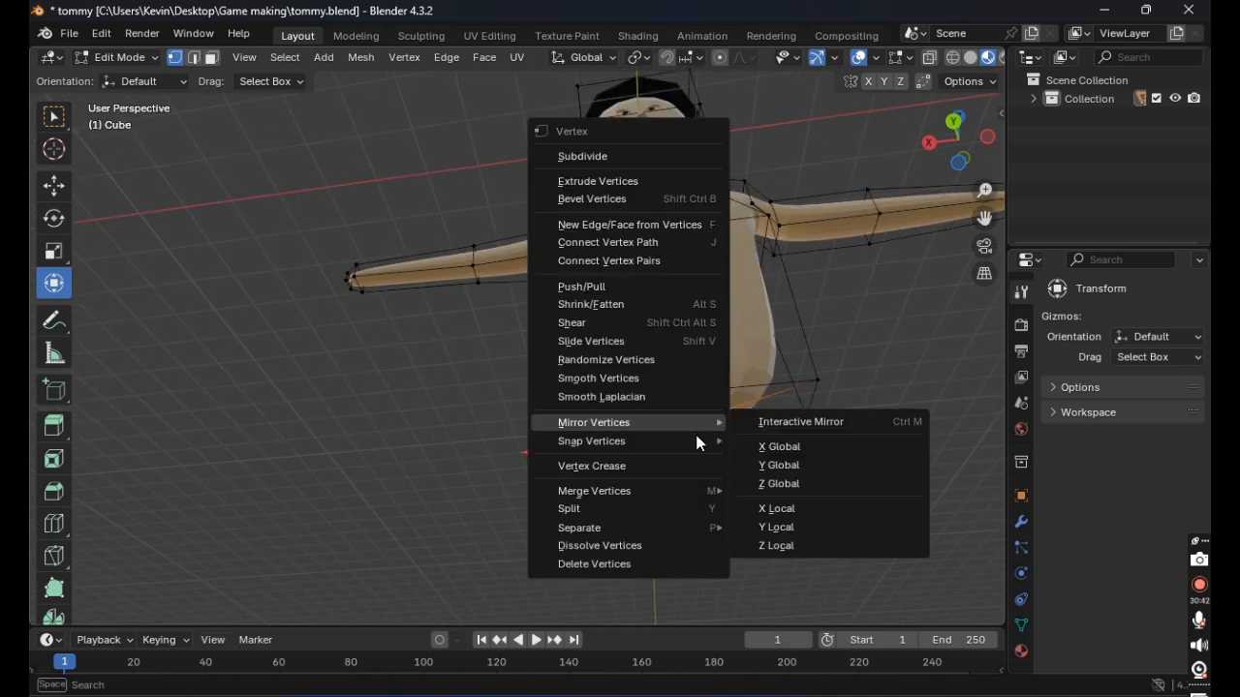
click(834, 507)
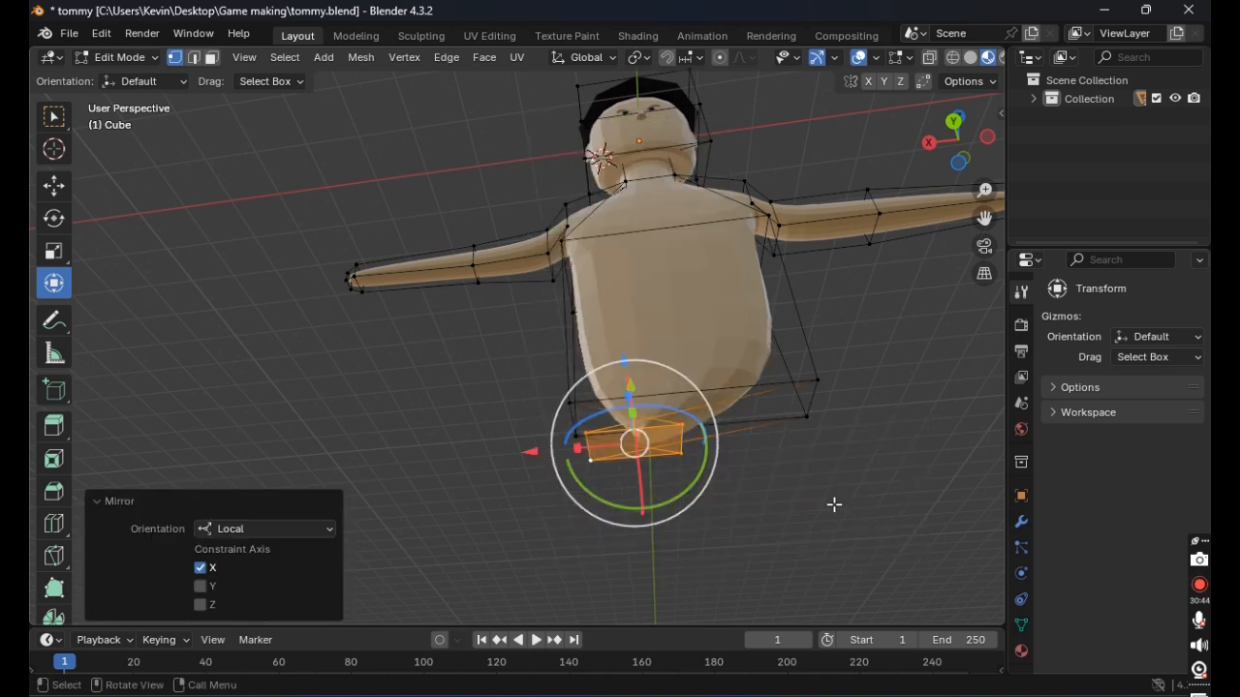
click(201, 585)
click(201, 569)
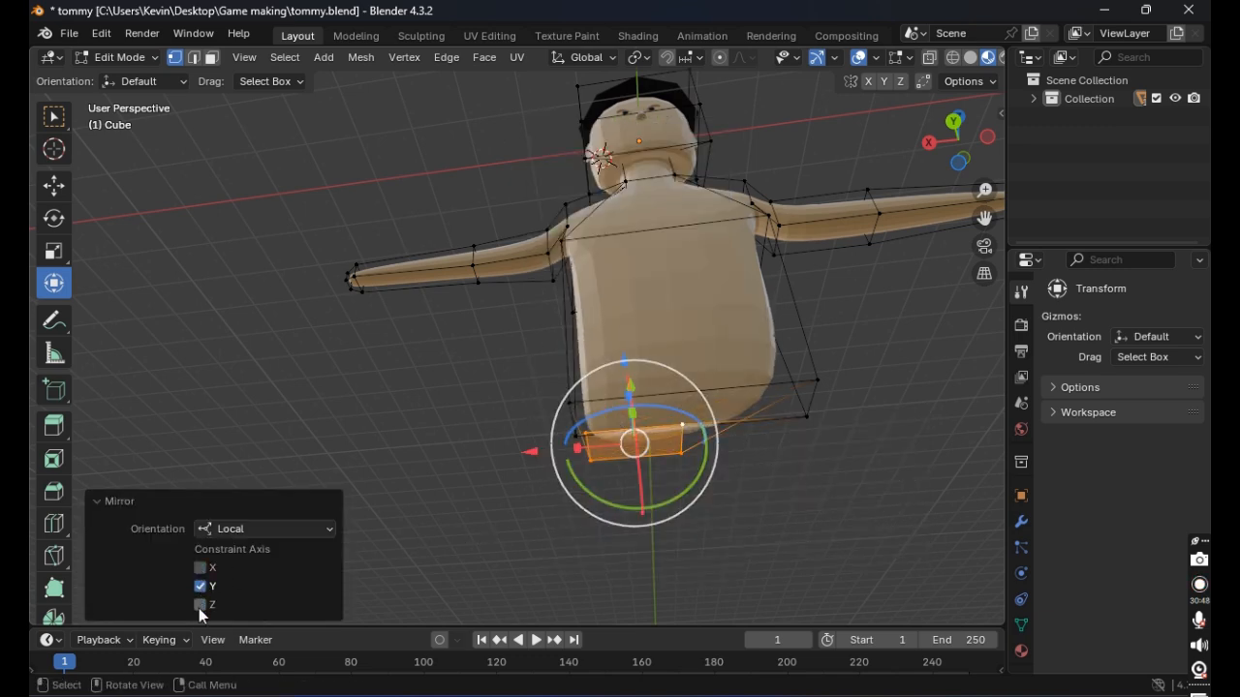
click(202, 587)
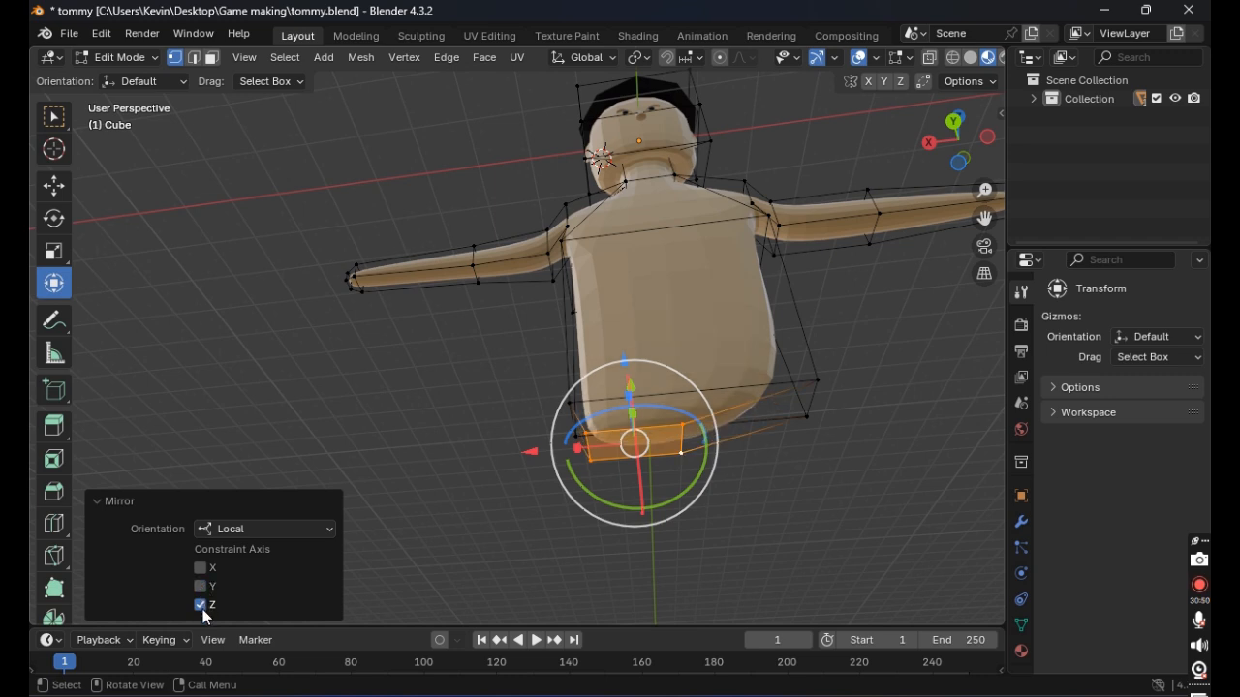
Step: Set the mirror operation's orientation to Normal and its constraint axis to X only
click(305, 528)
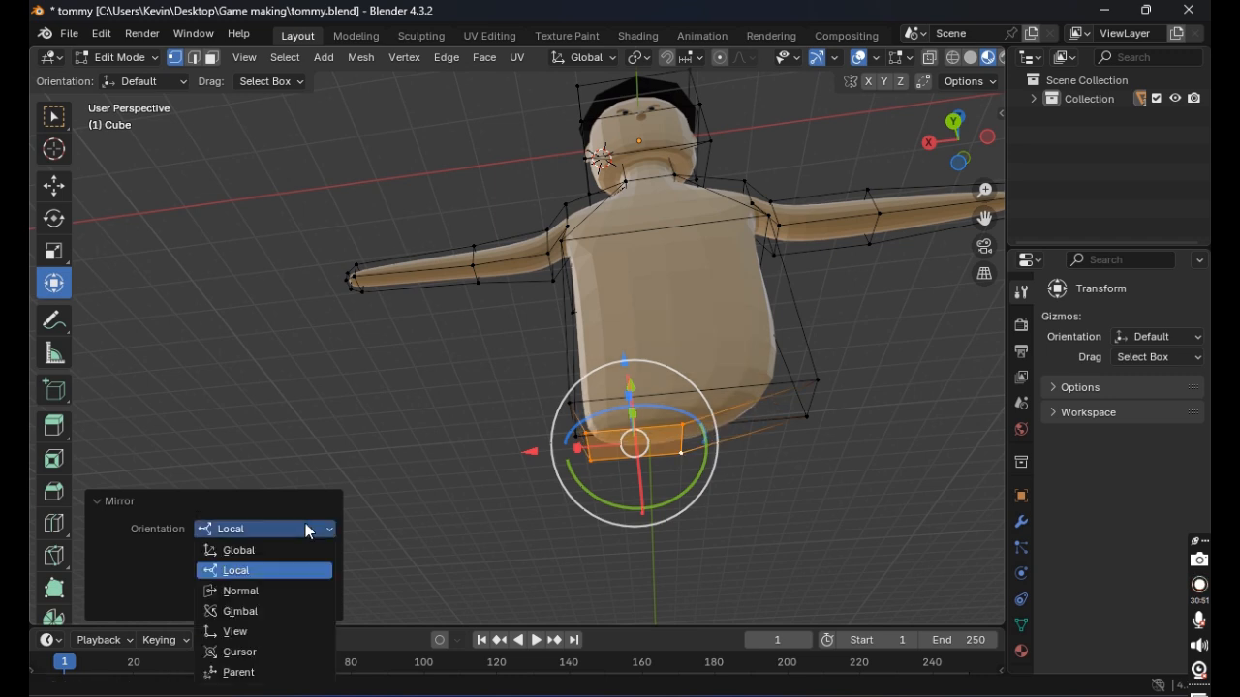
click(278, 589)
click(202, 568)
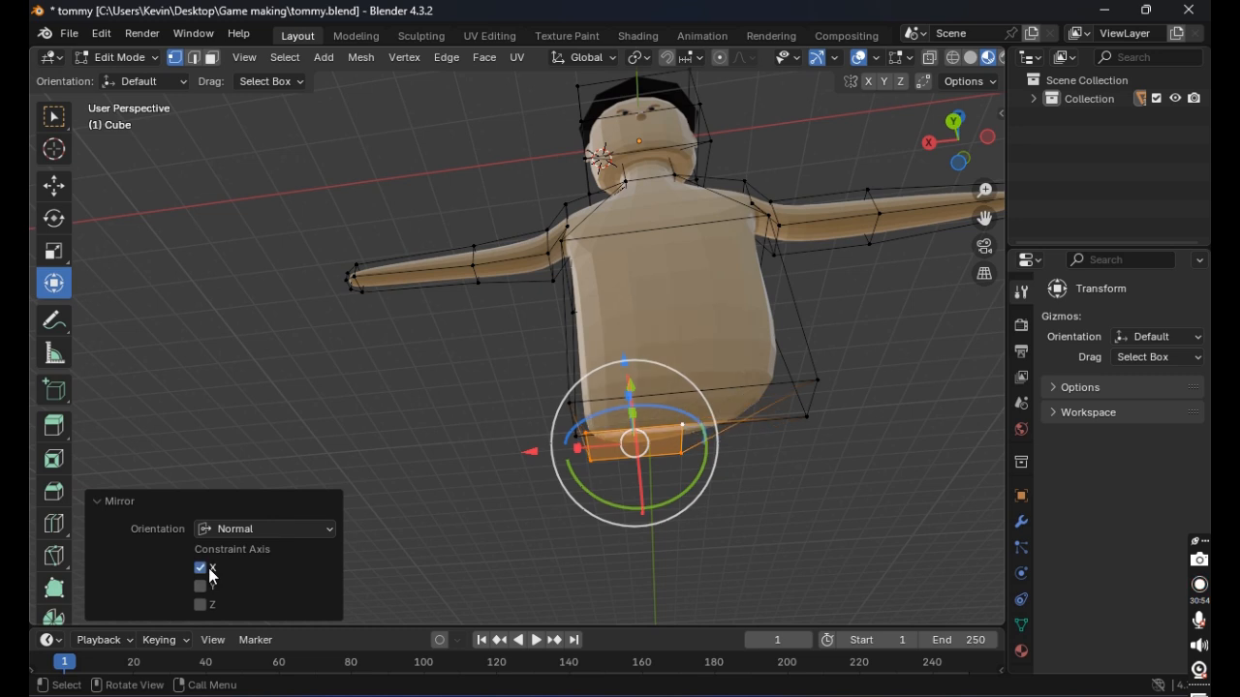
Step: Try the mirror in Normal orientation with X cleared, testing the Y and Z constraint axes
click(211, 574)
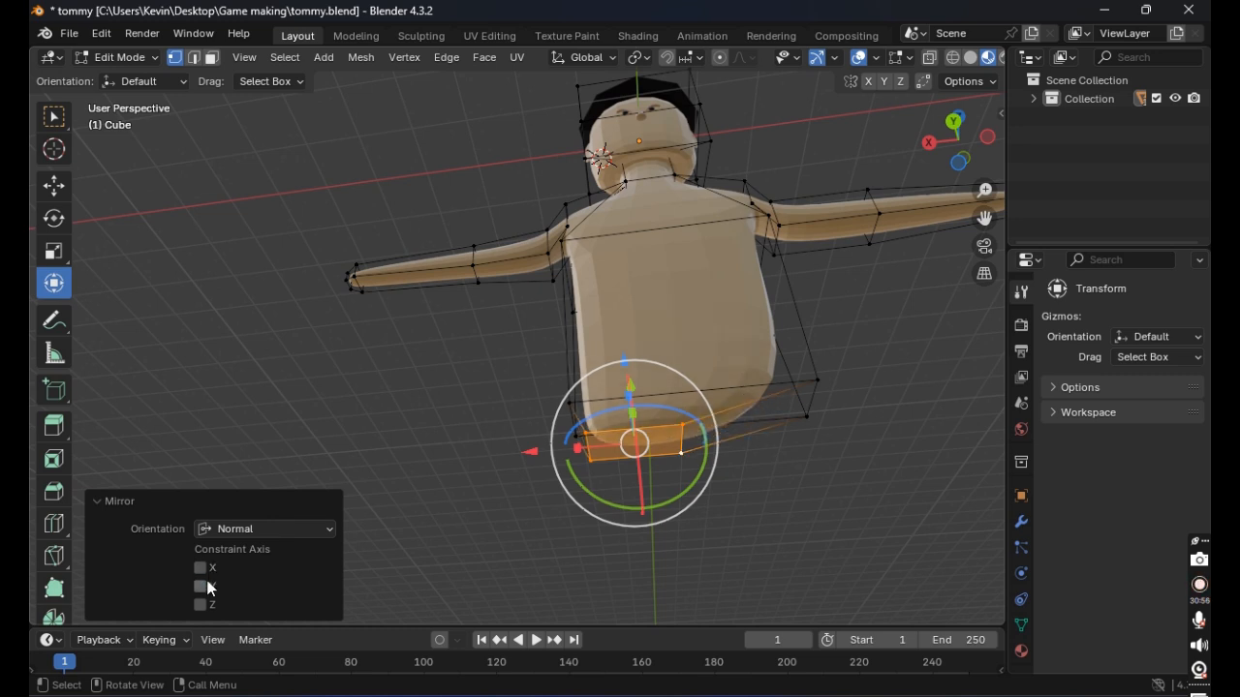
click(209, 588)
click(210, 591)
click(199, 607)
Step: Try mirroring the torso's bottom face in Gimbal orientation with the constraint axes switched on, and clear them all
click(228, 530)
click(244, 614)
click(200, 569)
click(201, 586)
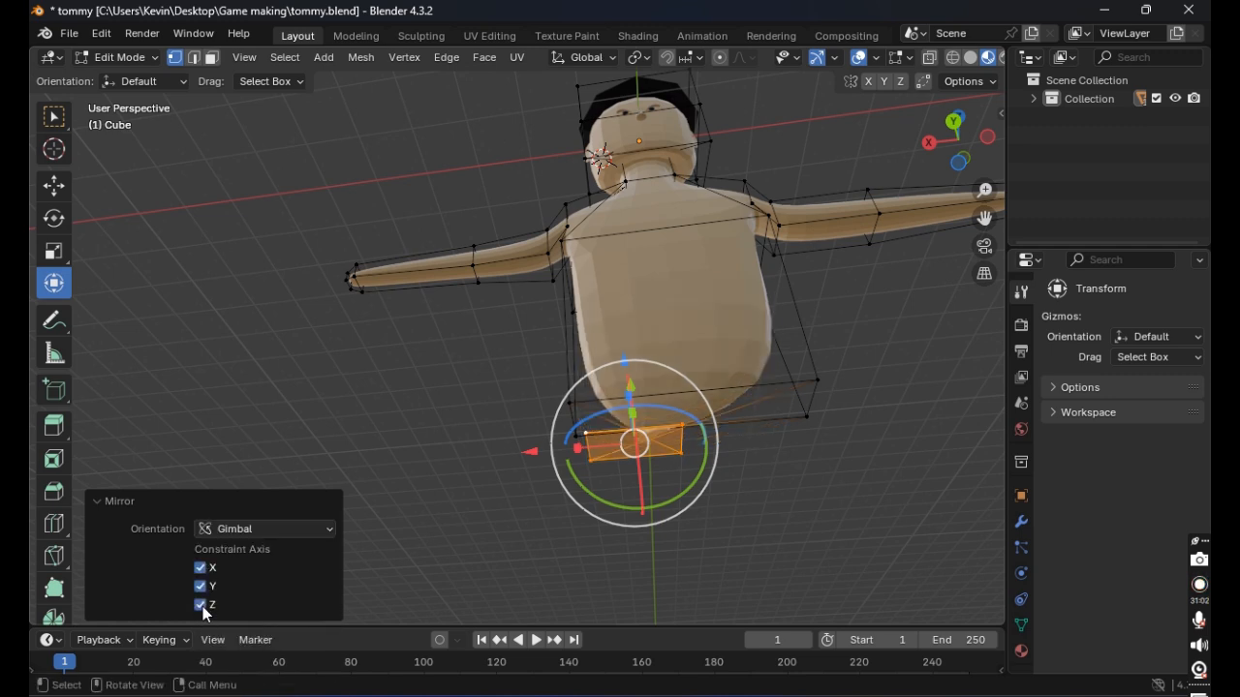
click(204, 586)
click(209, 571)
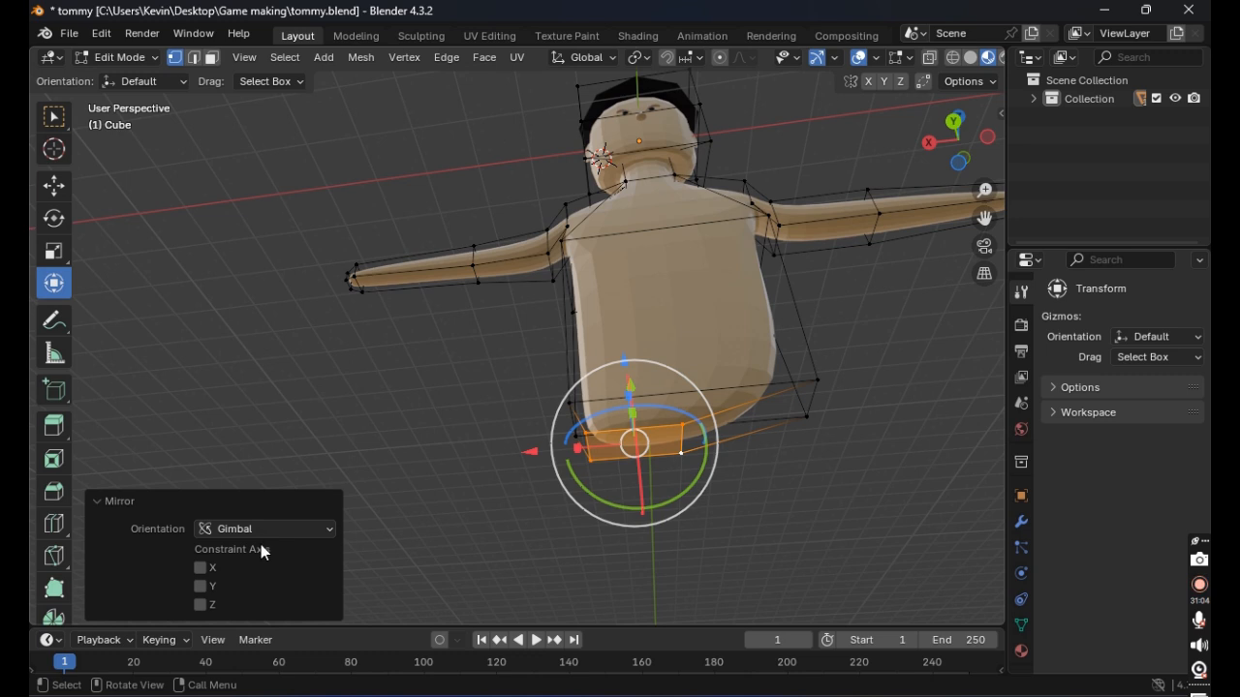
Step: Try mirroring the torso's bottom face in View orientation along X and Y, and clear both axes
click(266, 530)
click(263, 631)
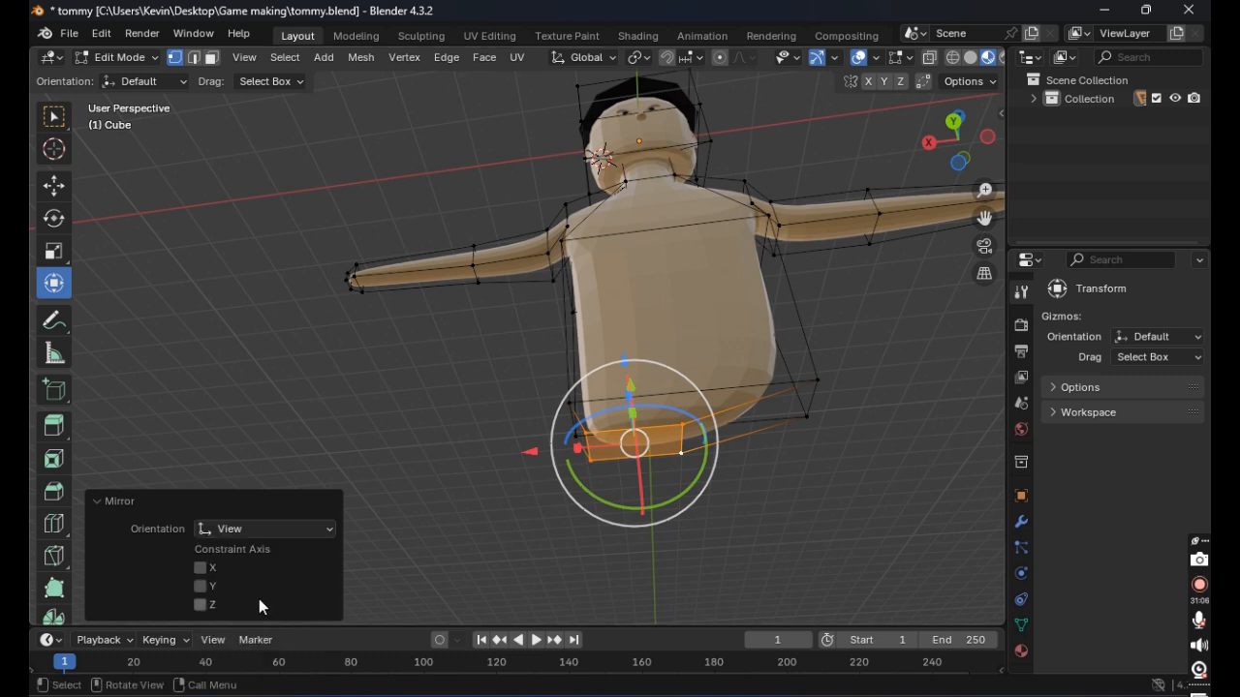
click(201, 569)
click(202, 586)
click(201, 586)
click(201, 569)
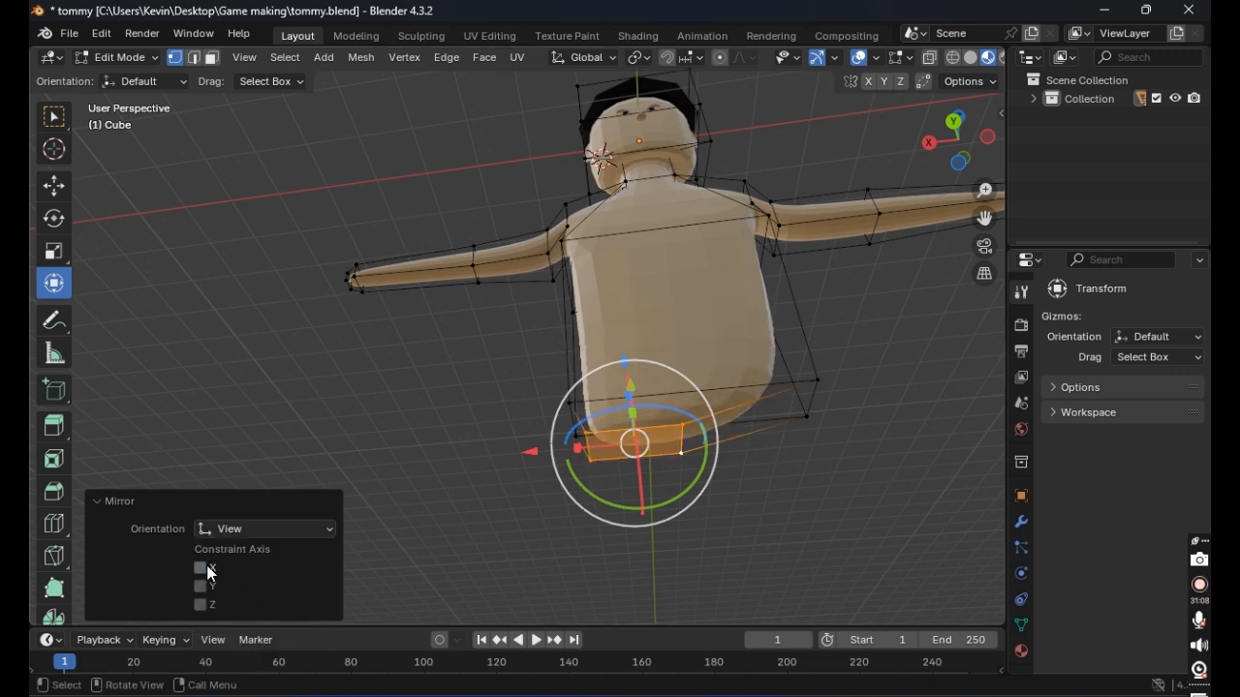
Step: Try mirroring the torso's bottom face in Cursor orientation along X and Y, clear both axes, and deselect the face
click(247, 528)
click(244, 650)
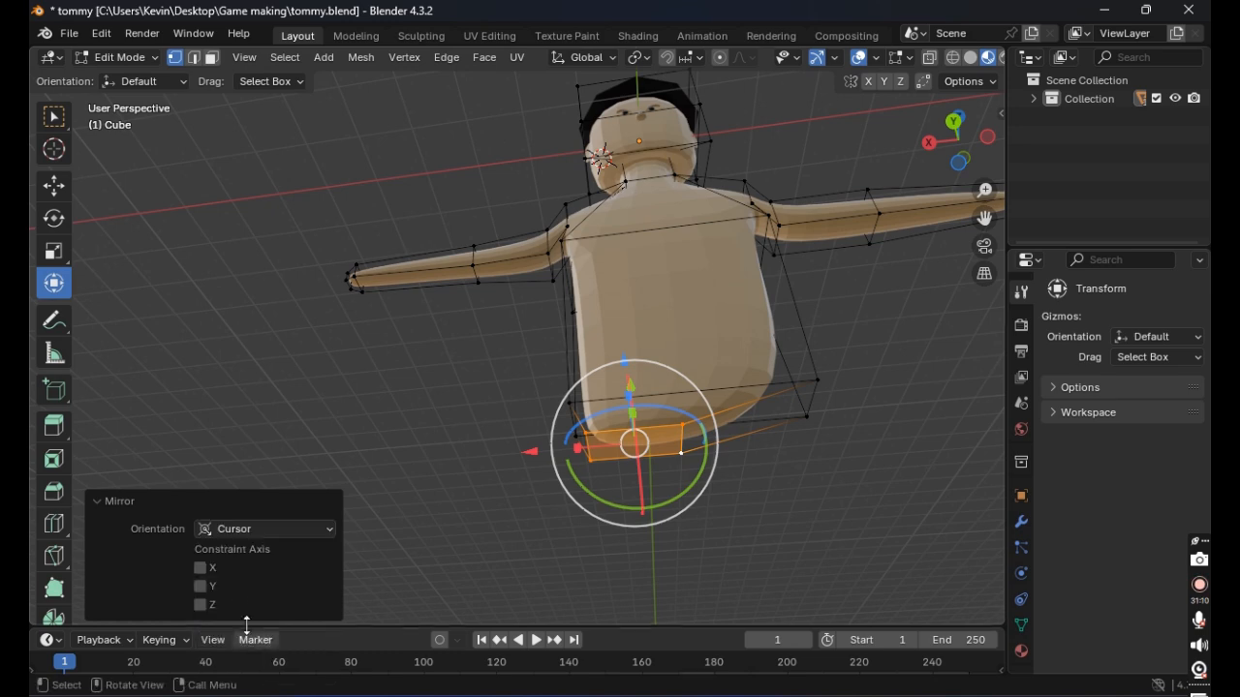
click(204, 569)
click(202, 586)
click(203, 569)
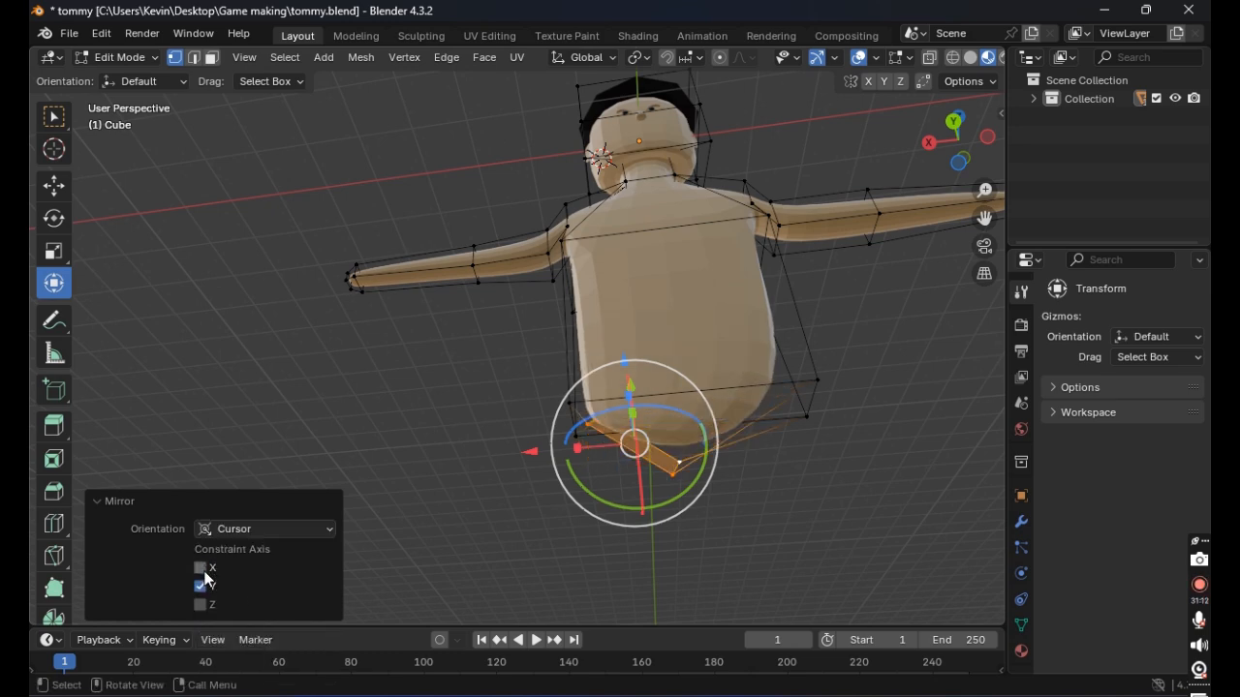
click(202, 584)
click(272, 535)
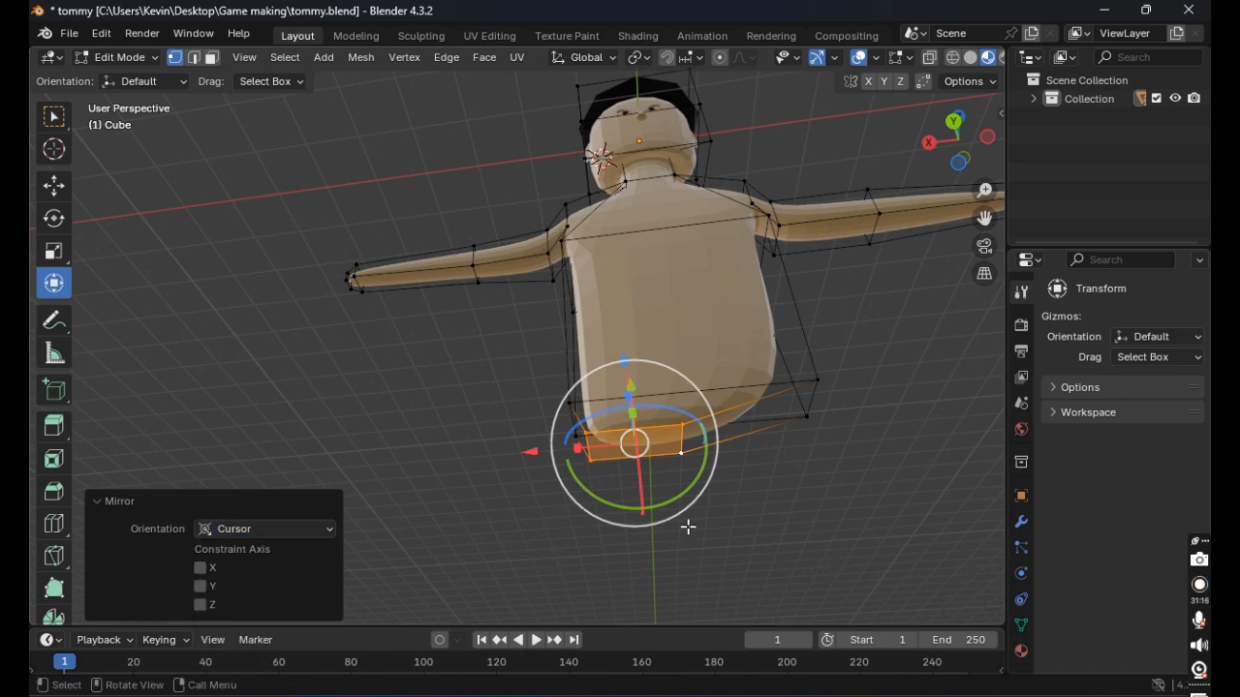
click(762, 530)
Step: Select the four vertices of the narrowed face under the torso and extrude it down about 2.21 m as the upper leg
scroll(875, 490, up, 2)
middle_drag(875, 489, 760, 454)
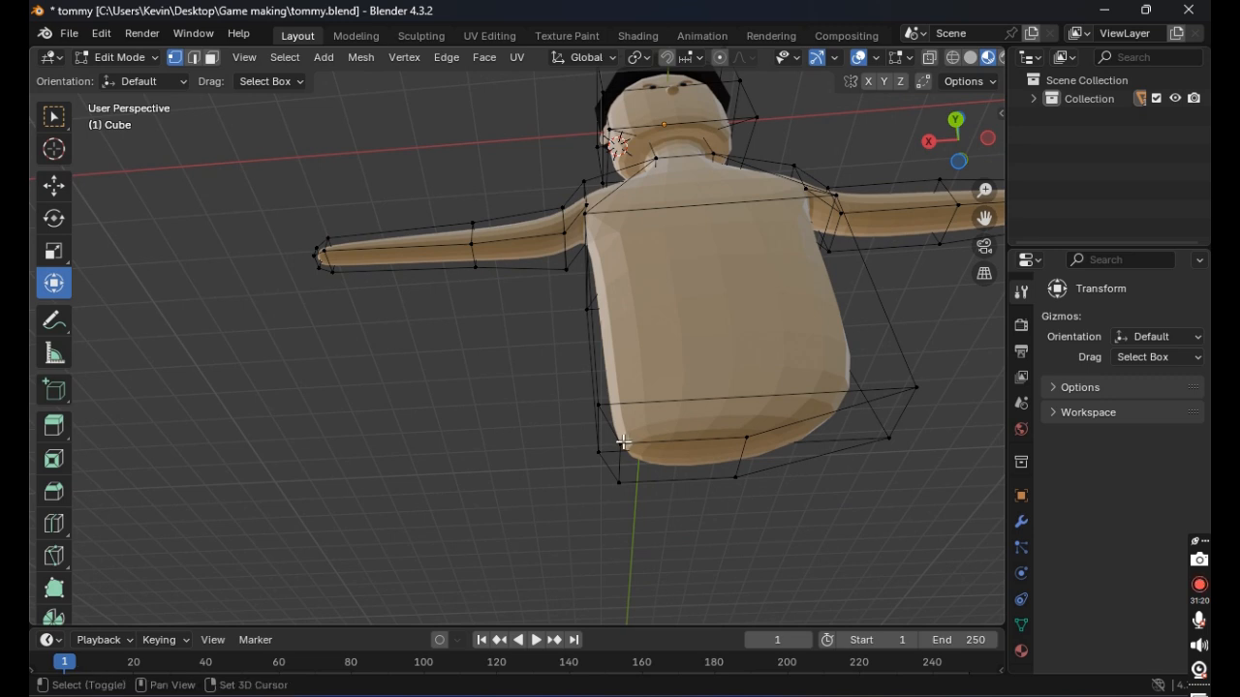
shift+click(623, 443)
shift+click(744, 439)
shift+click(737, 475)
shift+click(622, 482)
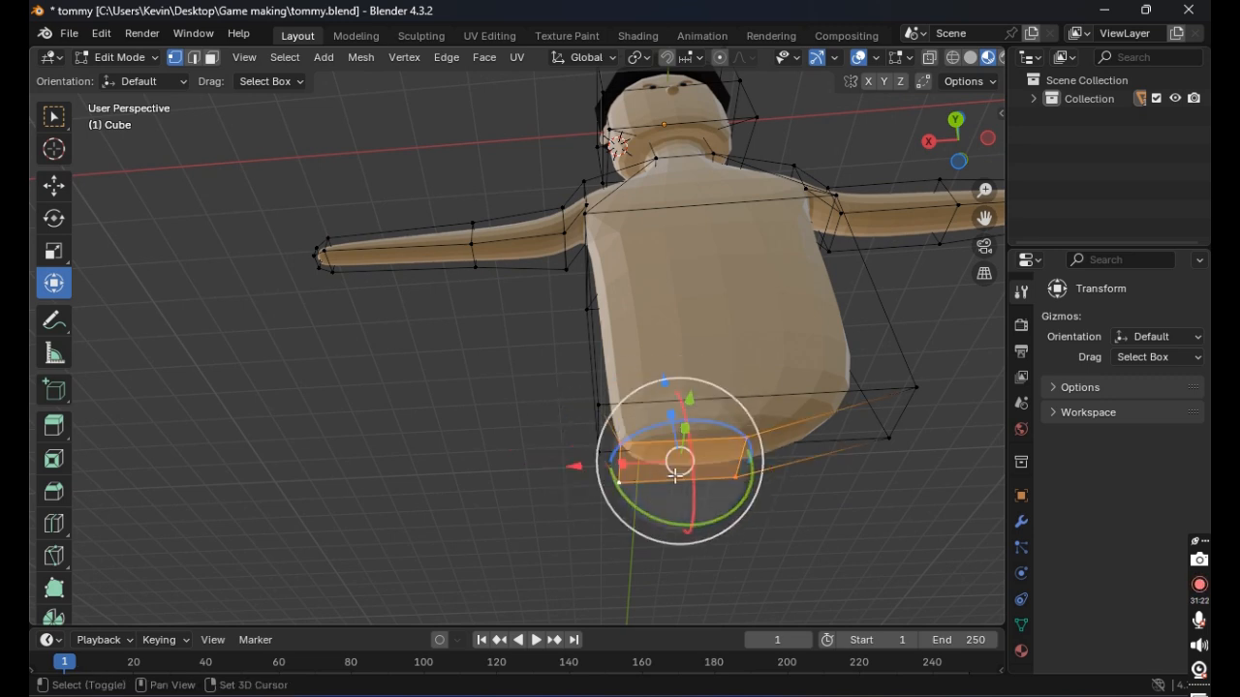
middle_drag(762, 472, 756, 491)
scroll(756, 491, down, 2)
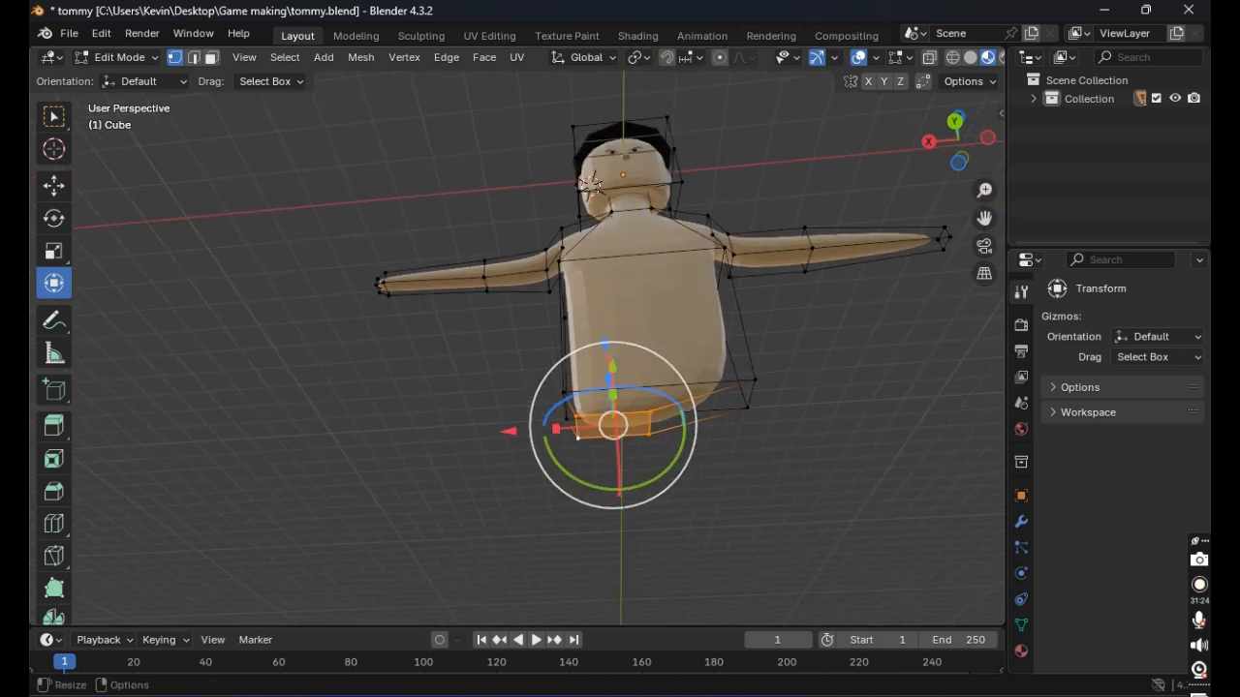
click(53, 426)
drag(620, 488, 634, 70)
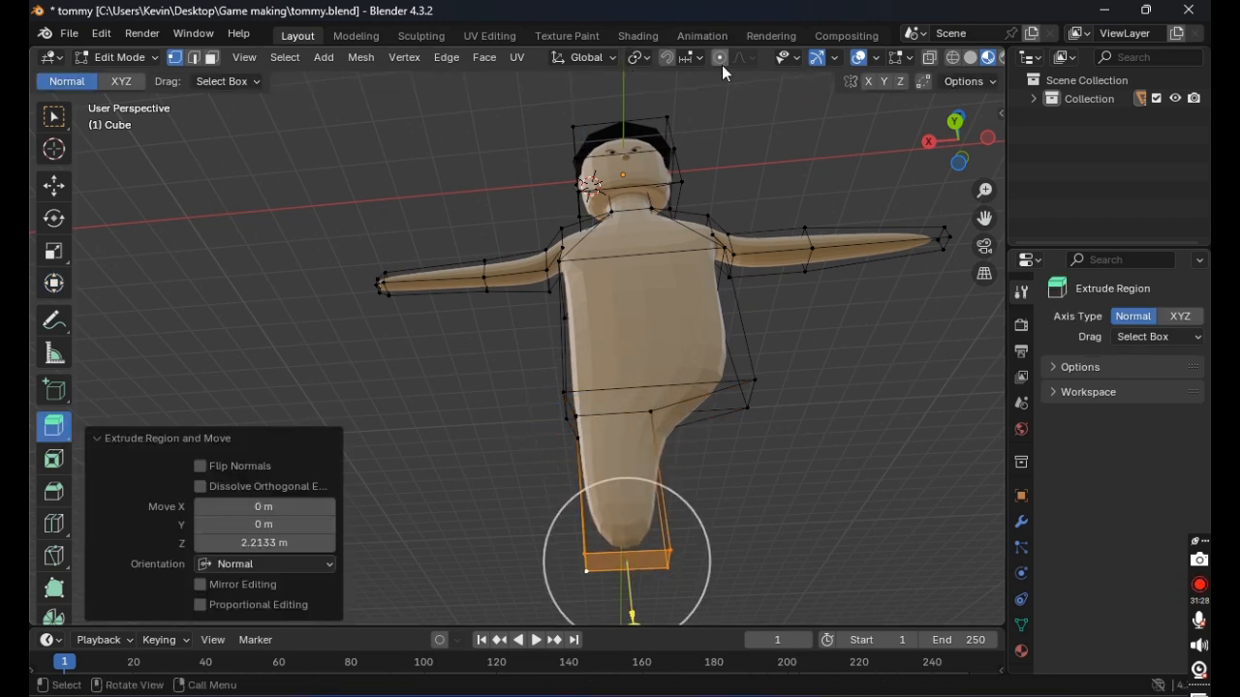
Step: Extrude the leg's end face down once more to form the lower leg, and deselect it
scroll(653, 288, down, 3)
middle_drag(666, 321, 650, 374)
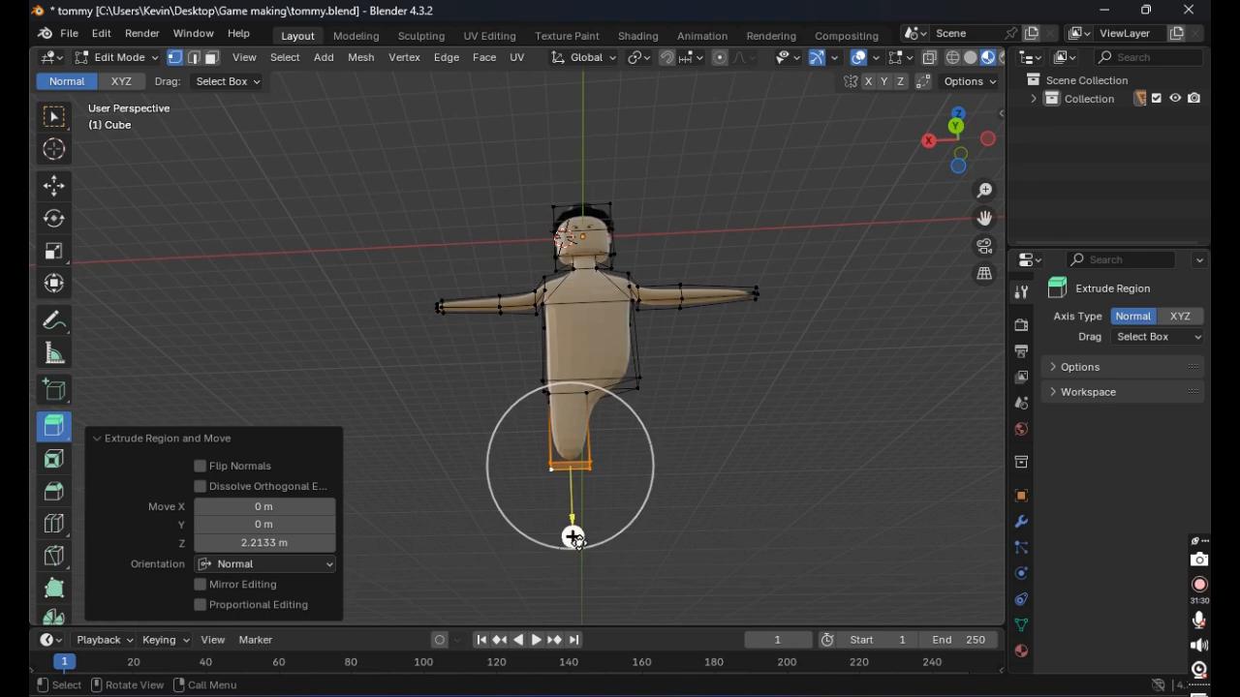
drag(572, 532, 573, 598)
click(678, 437)
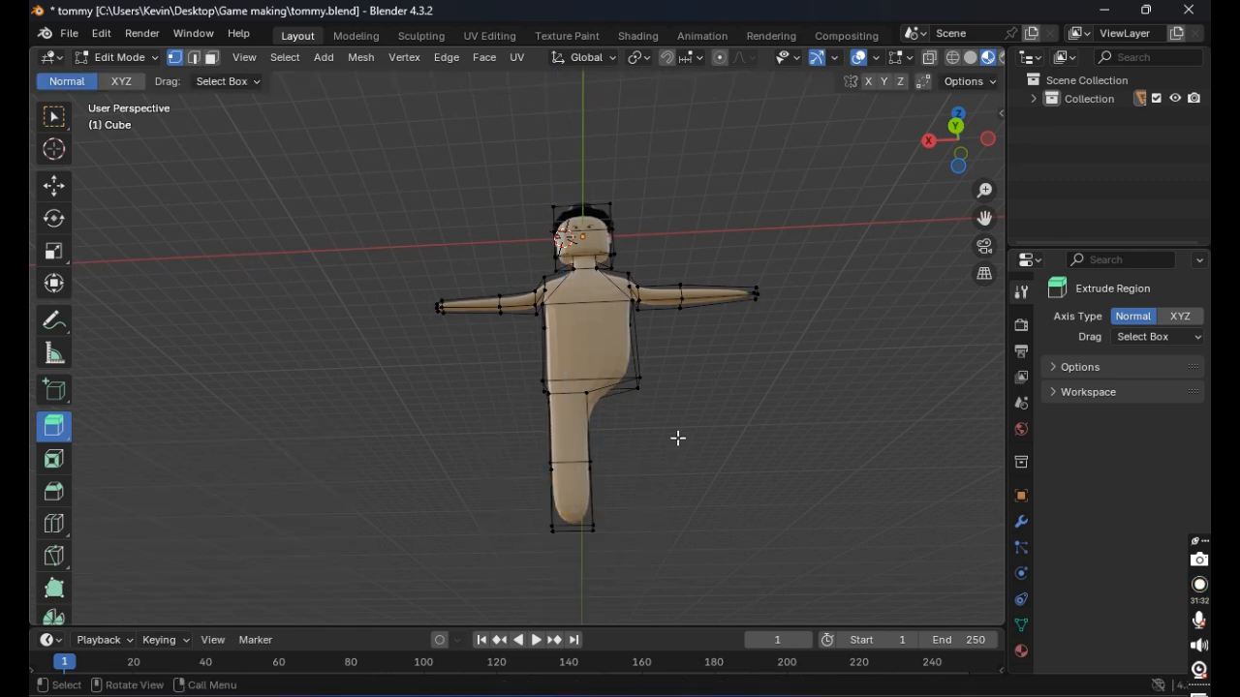
middle_drag(678, 437, 667, 397)
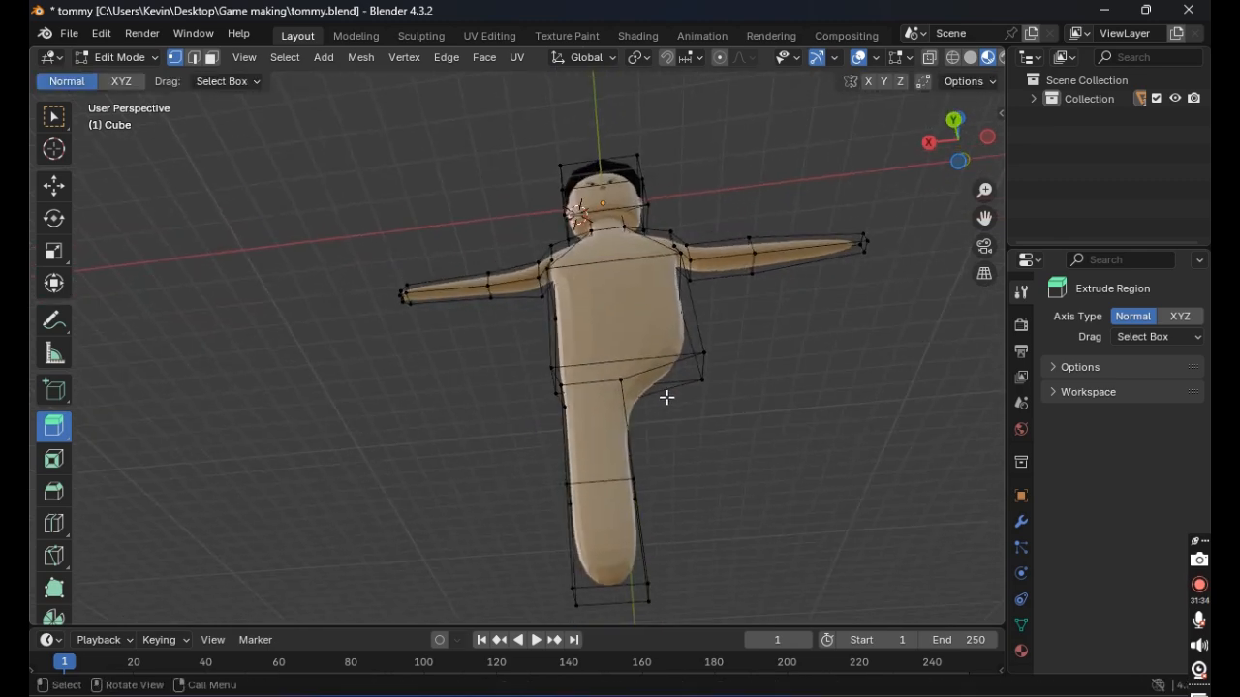
middle_drag(676, 464, 626, 521)
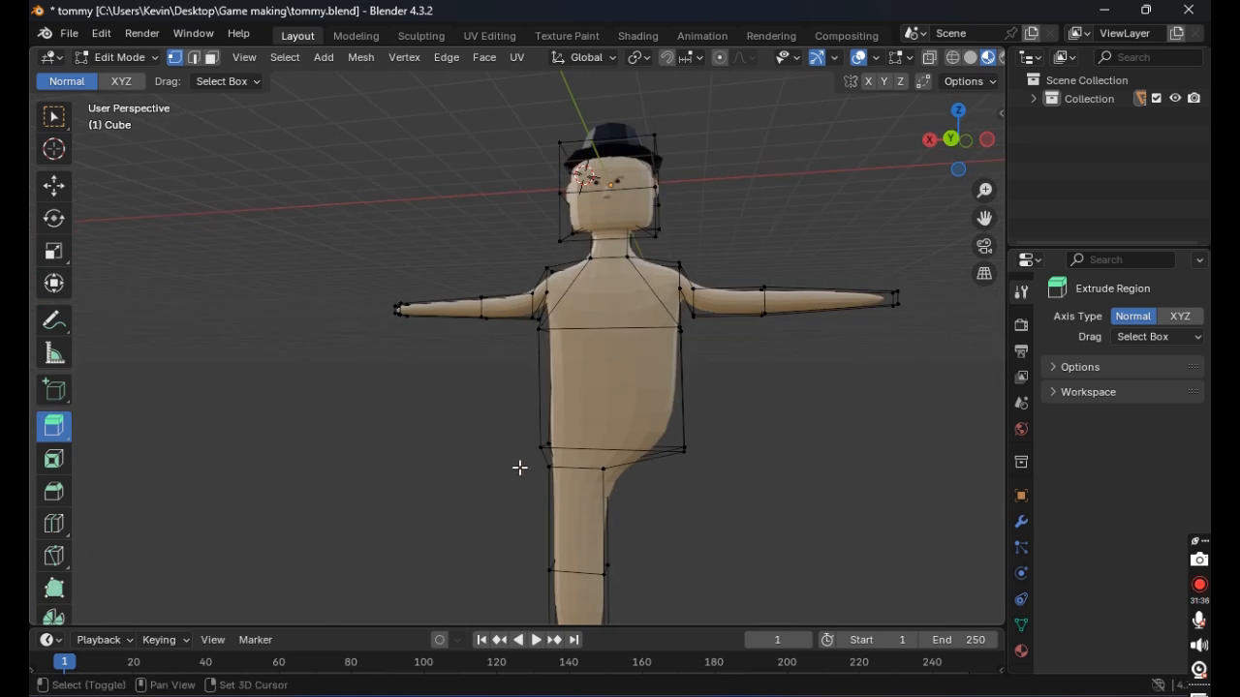
shift+drag(520, 468, 683, 649)
scroll(702, 566, down, 4)
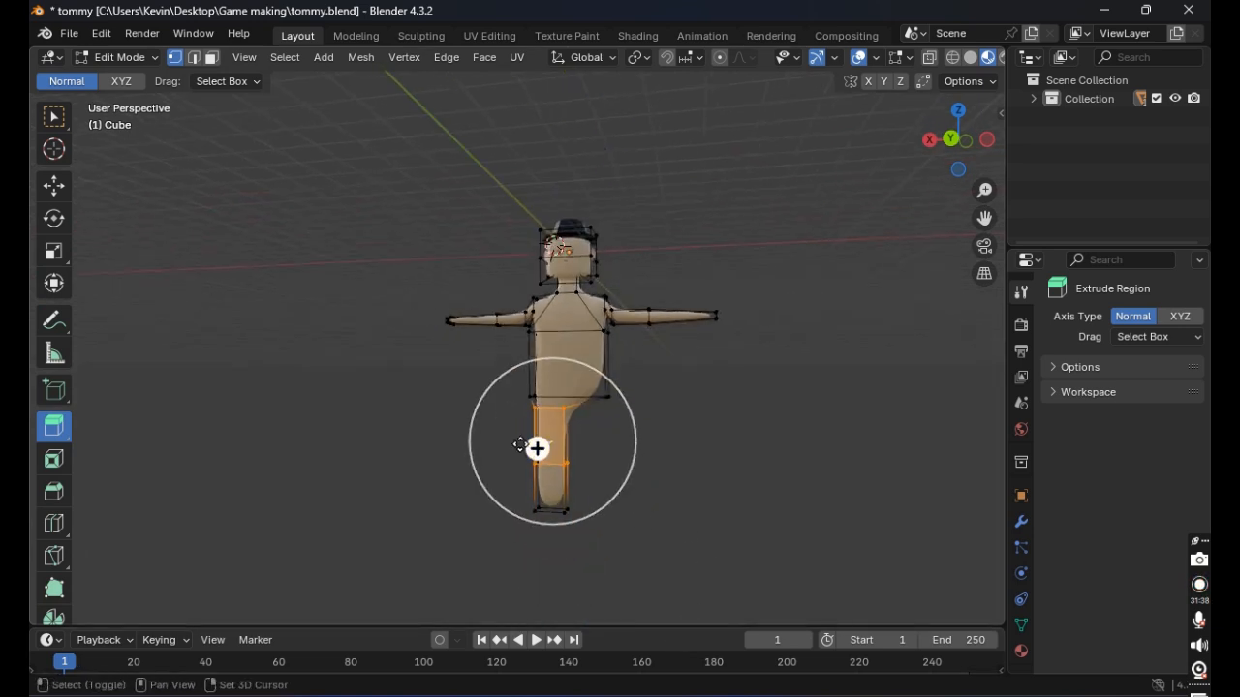
drag(520, 446, 601, 504)
key(ctrl+z)
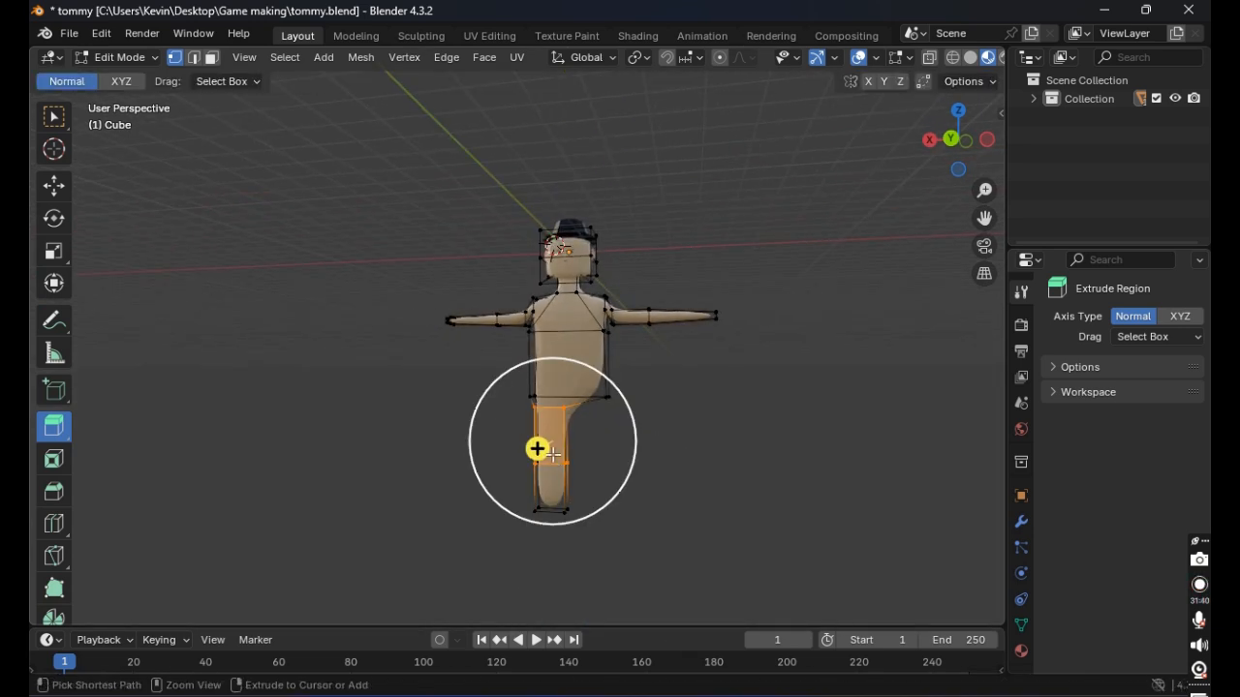
click(508, 420)
click(429, 452)
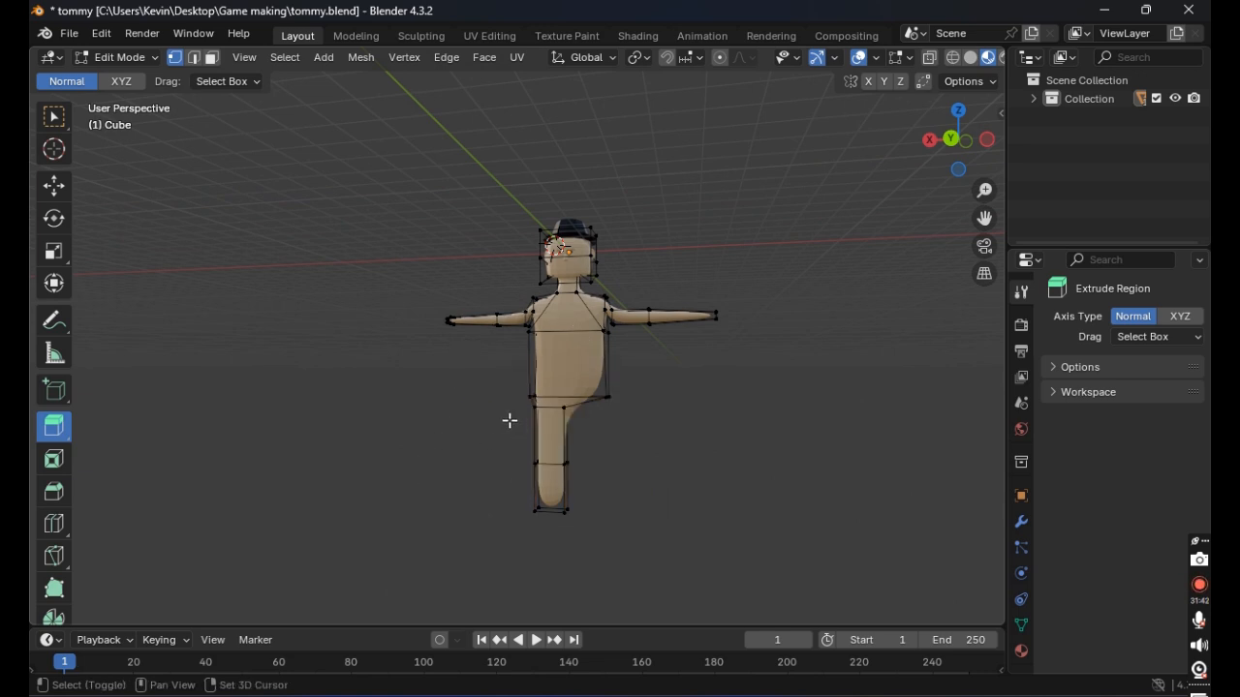
Step: Select all the vertices of the leg, from its top at the torso to its lower end, and copy them
drag(495, 417, 674, 550)
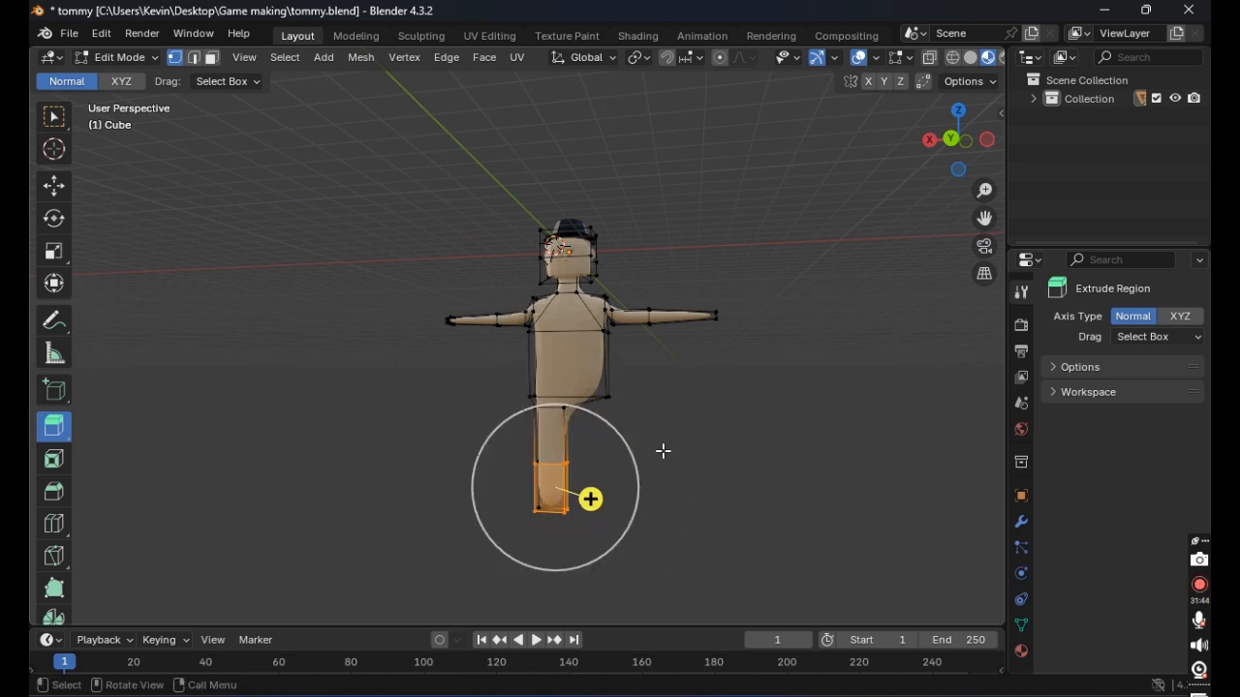
shift+click(538, 410)
shift+click(561, 407)
middle_drag(701, 406, 450, 408)
shift+click(460, 407)
shift+click(482, 410)
shift+click(487, 459)
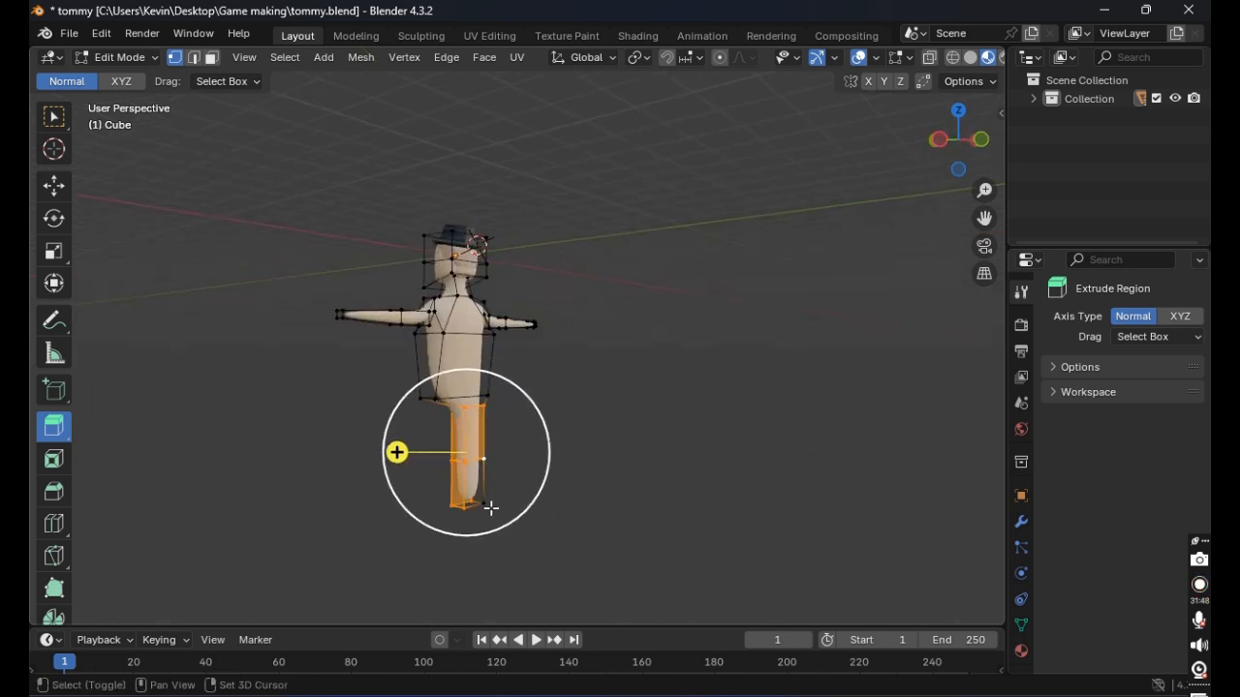
shift+click(491, 508)
key(ctrl+c)
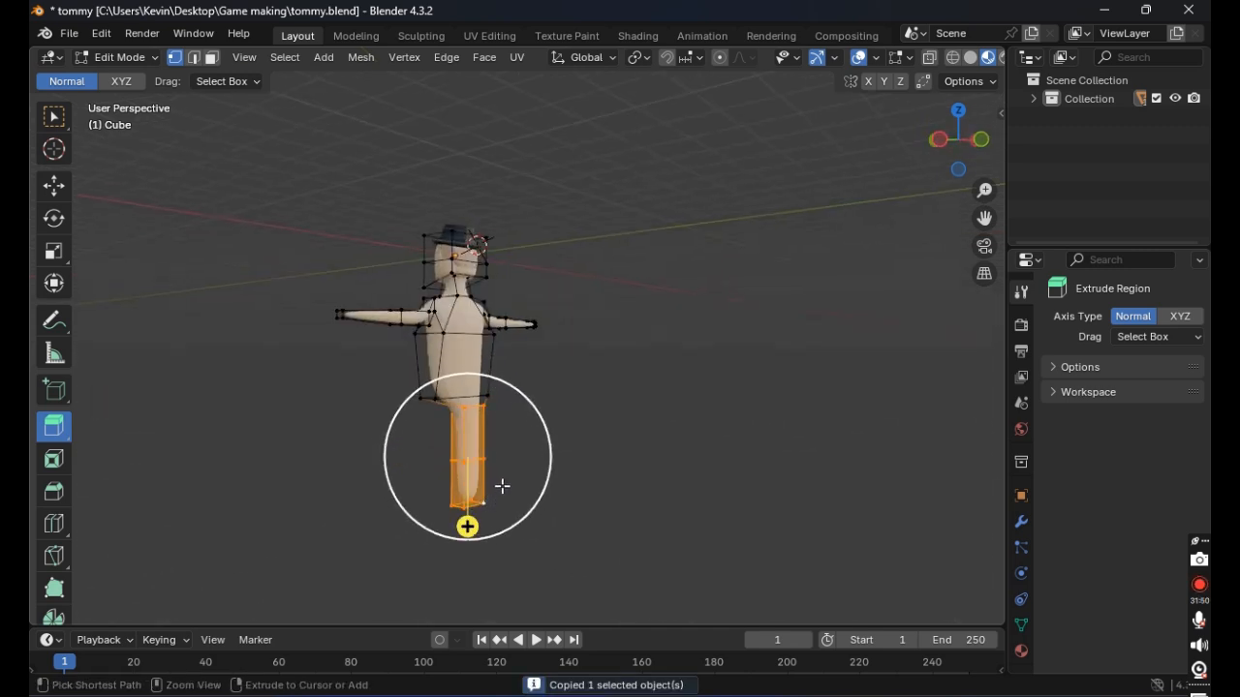
Step: Try to paste the copied leg, and try the Extrude Vertices operation
key(ctrl+v)
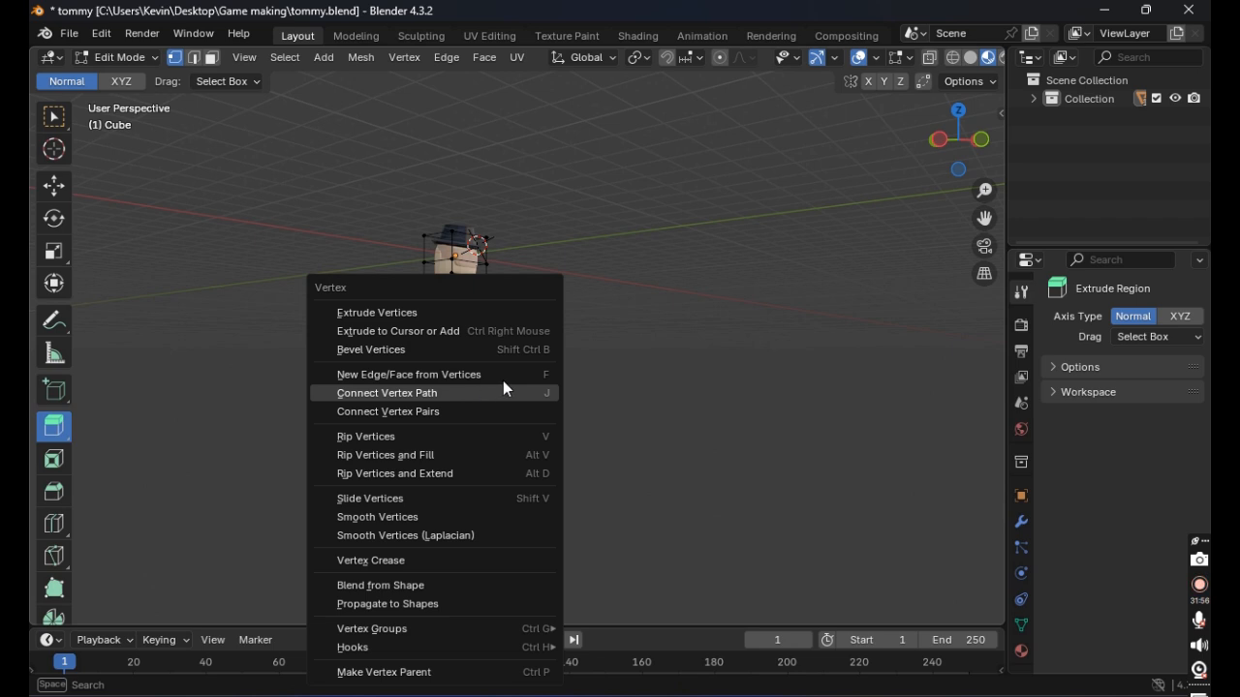
click(632, 368)
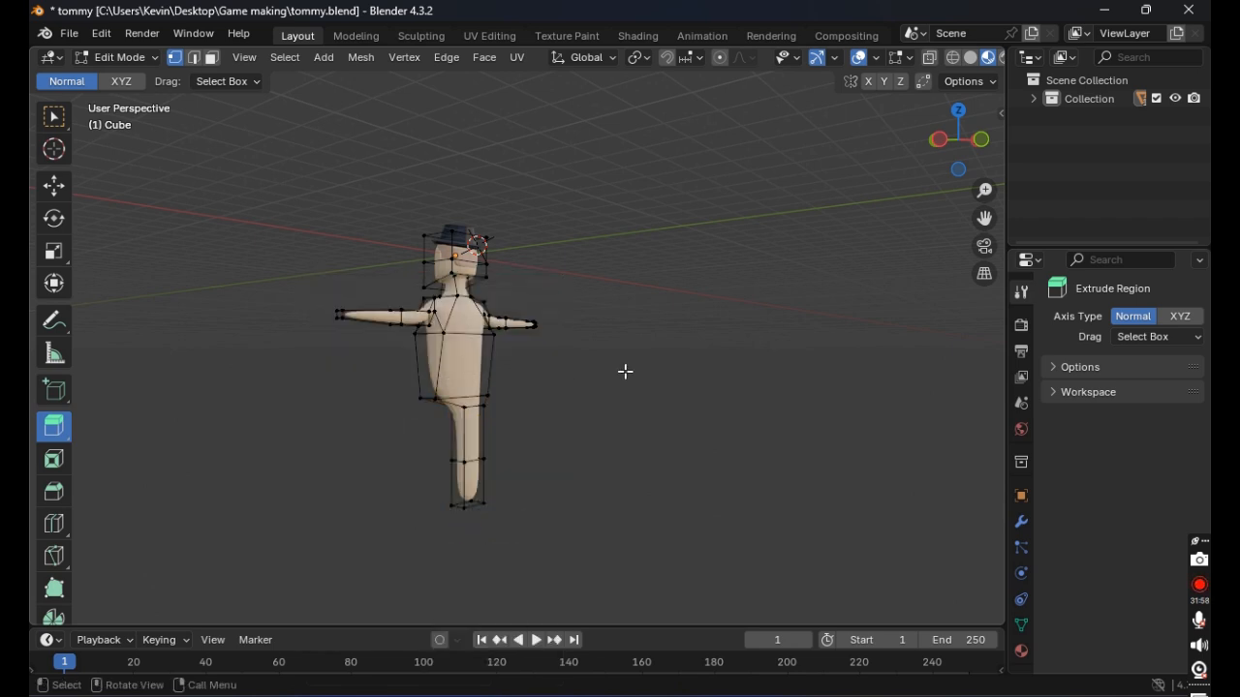
key(ctrl+v)
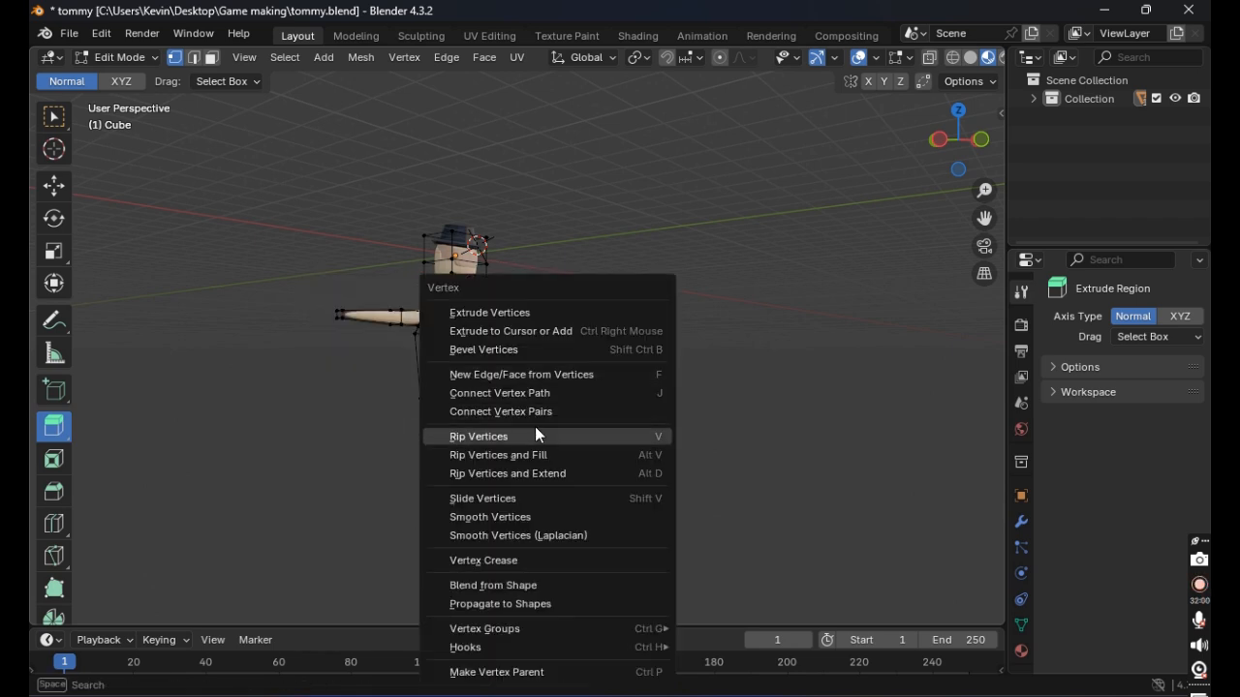
click(553, 311)
click(553, 307)
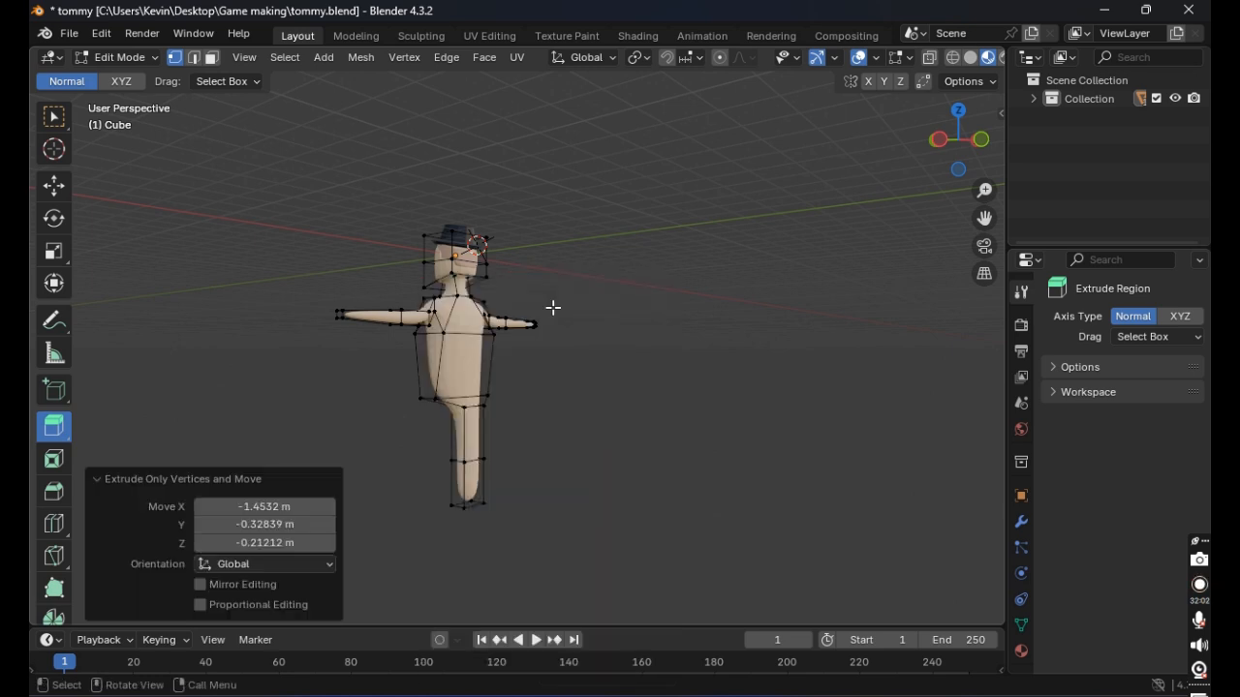
Step: Select the vertices around the torso's lower rim and extrude them down about 0.44 m along their normal
middle_drag(553, 321, 838, 337)
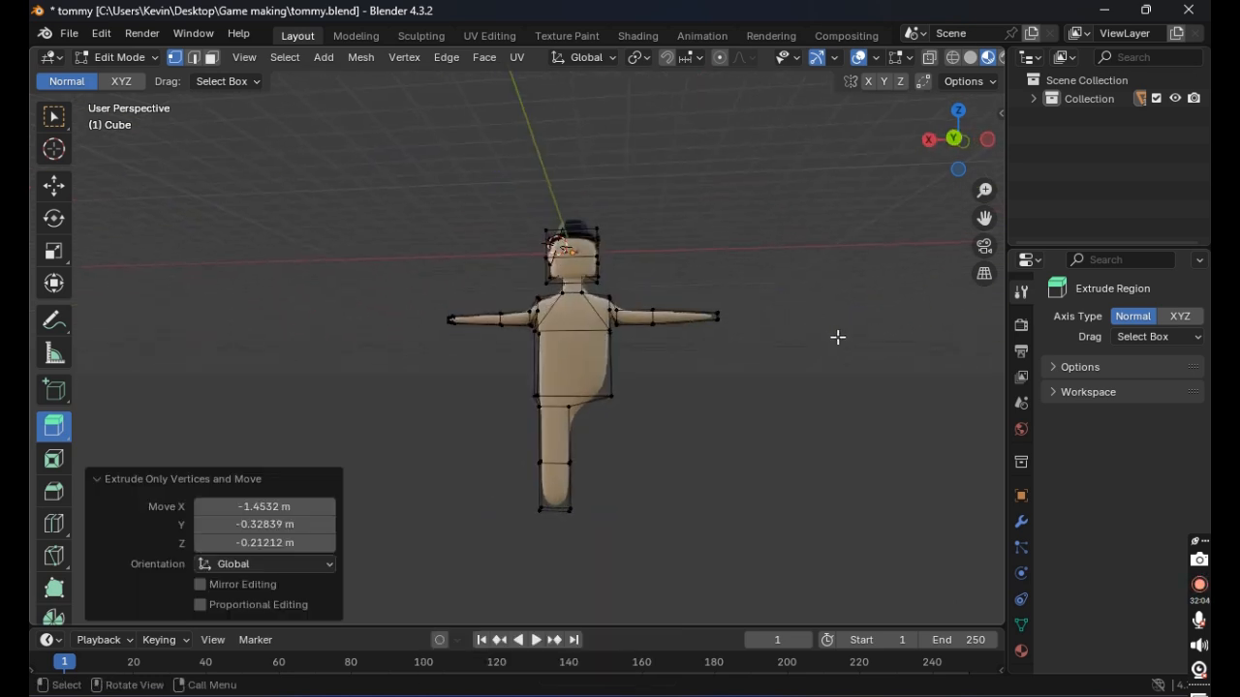
scroll(719, 407, up, 5)
mouse_move(717, 409)
middle_down()
mouse_move(673, 311)
mouse_move(706, 414)
middle_up()
click(576, 444)
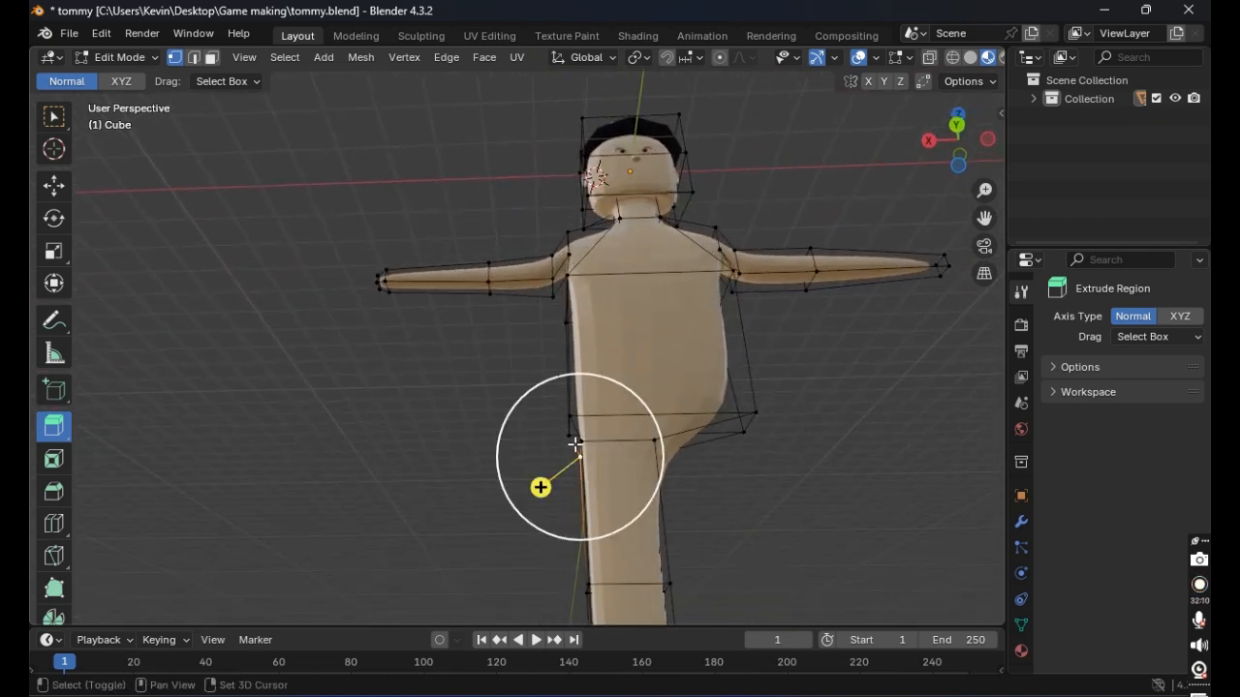
click(568, 420)
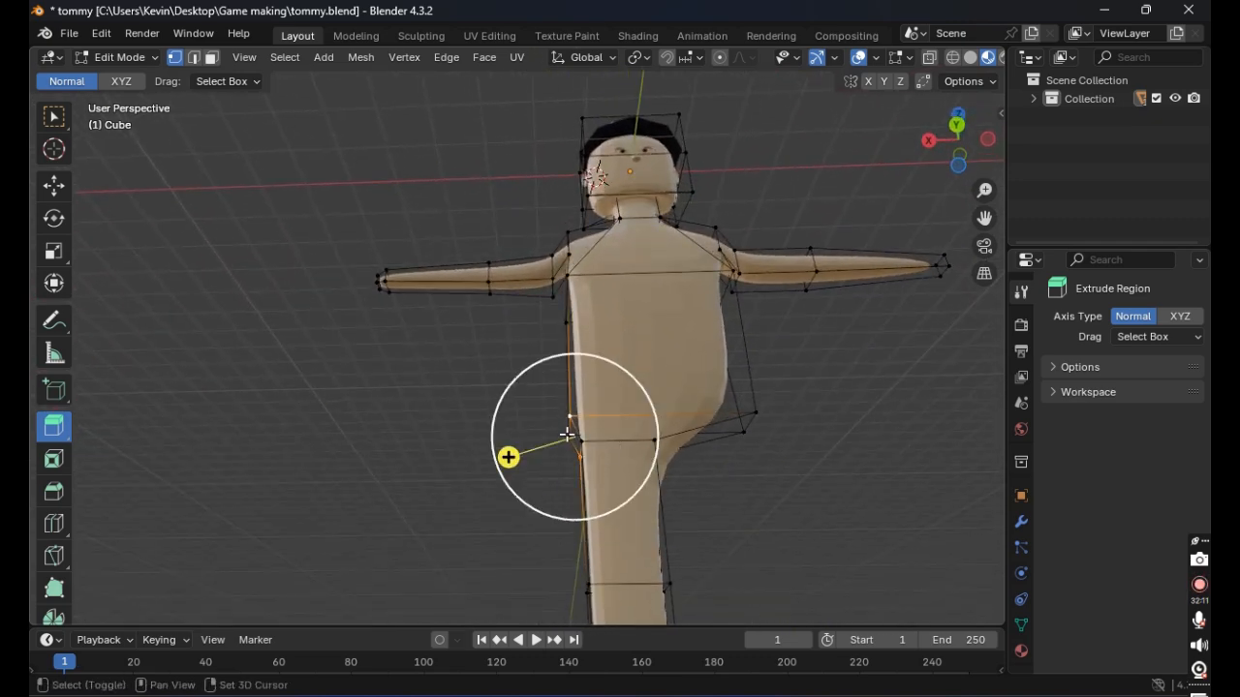
shift+click(754, 423)
shift+click(745, 433)
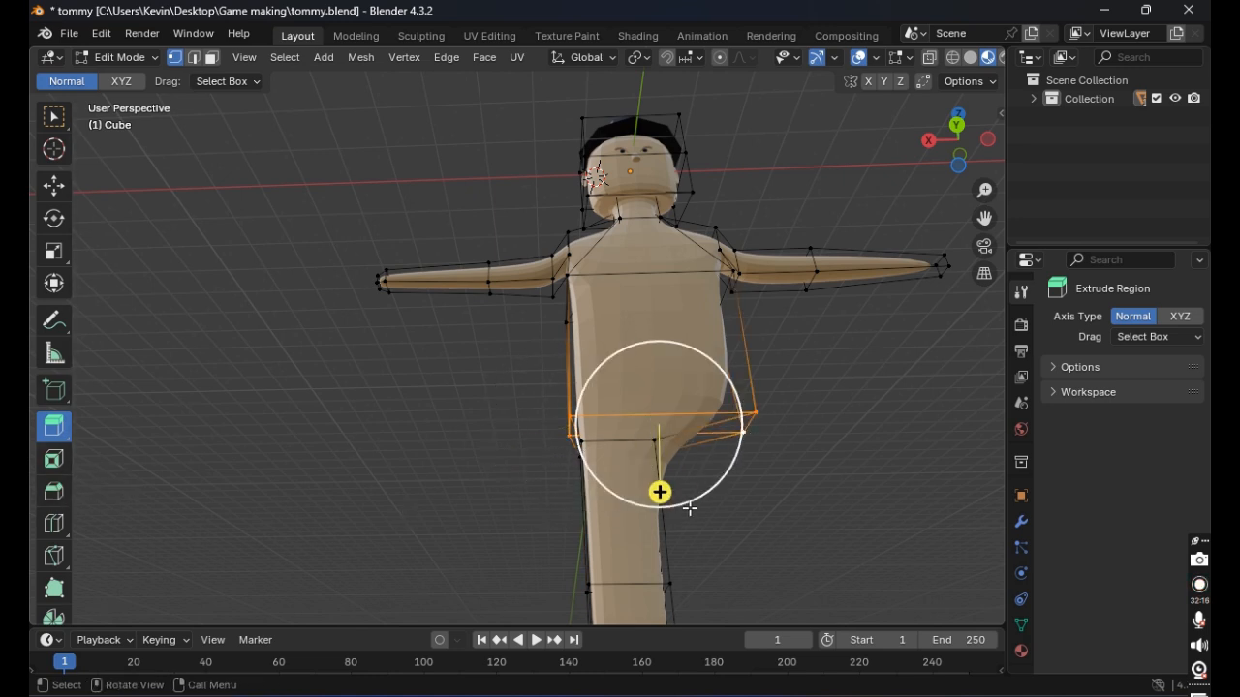
drag(659, 492, 666, 518)
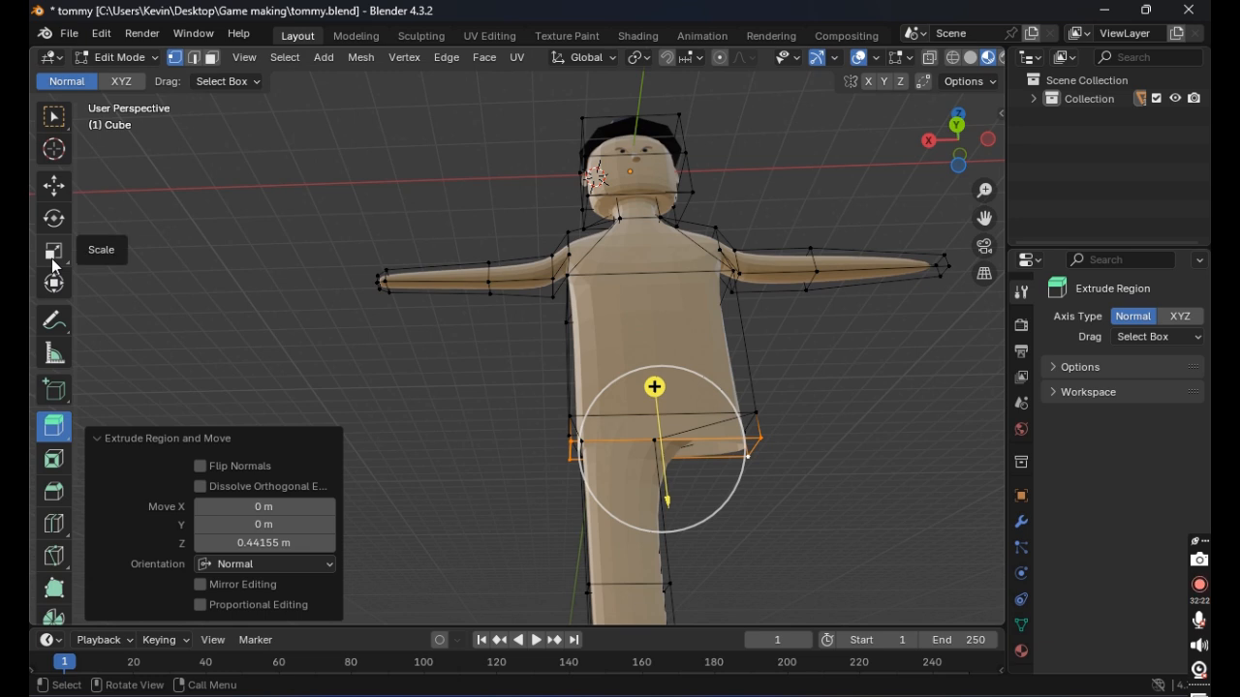
Step: Scale the new extrusion to 0.3 along X and move it about -0.68 m along X to the side without a leg
click(54, 283)
drag(612, 454, 651, 455)
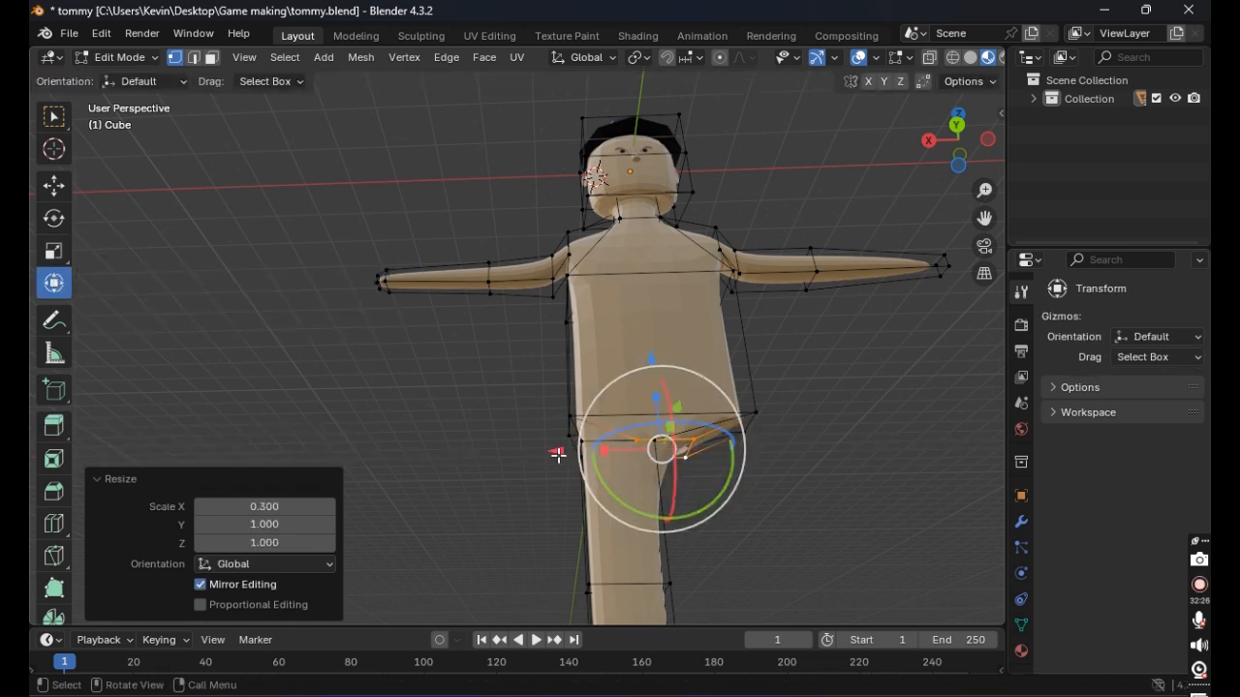
drag(562, 451, 614, 456)
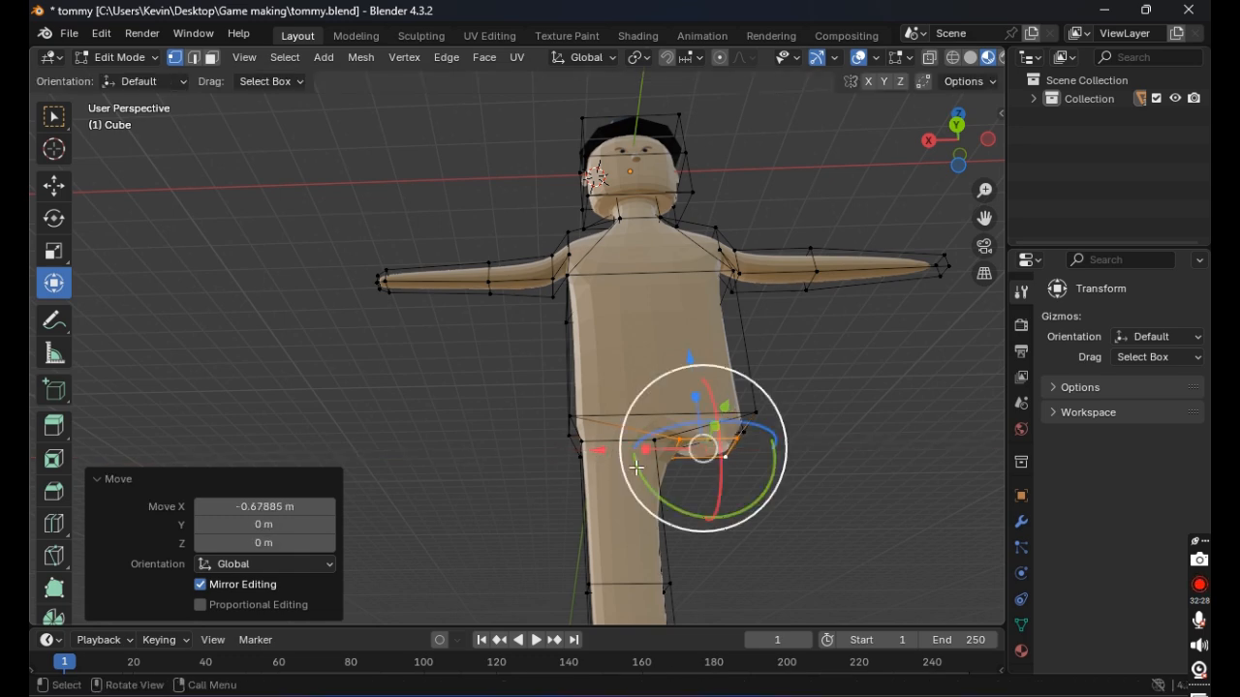
Step: Move the new extrusion on the legless side straight down along Z
middle_drag(700, 443, 693, 412)
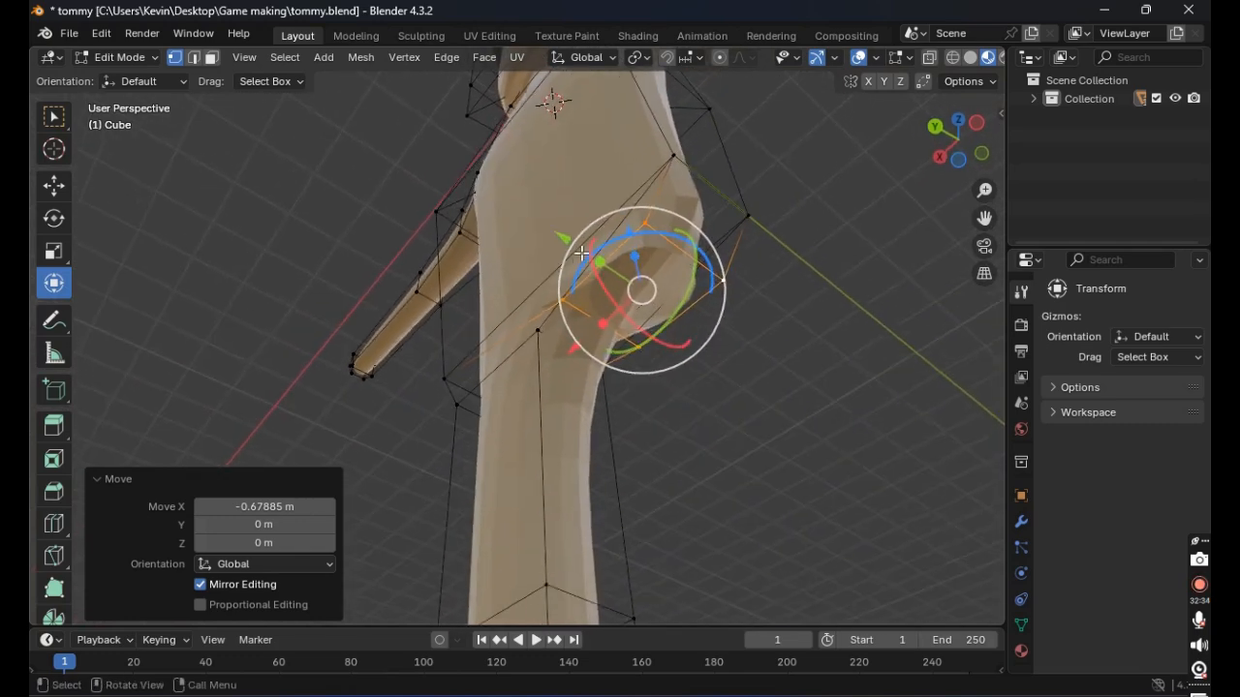
middle_drag(581, 254, 636, 300)
key(g)
key(z)
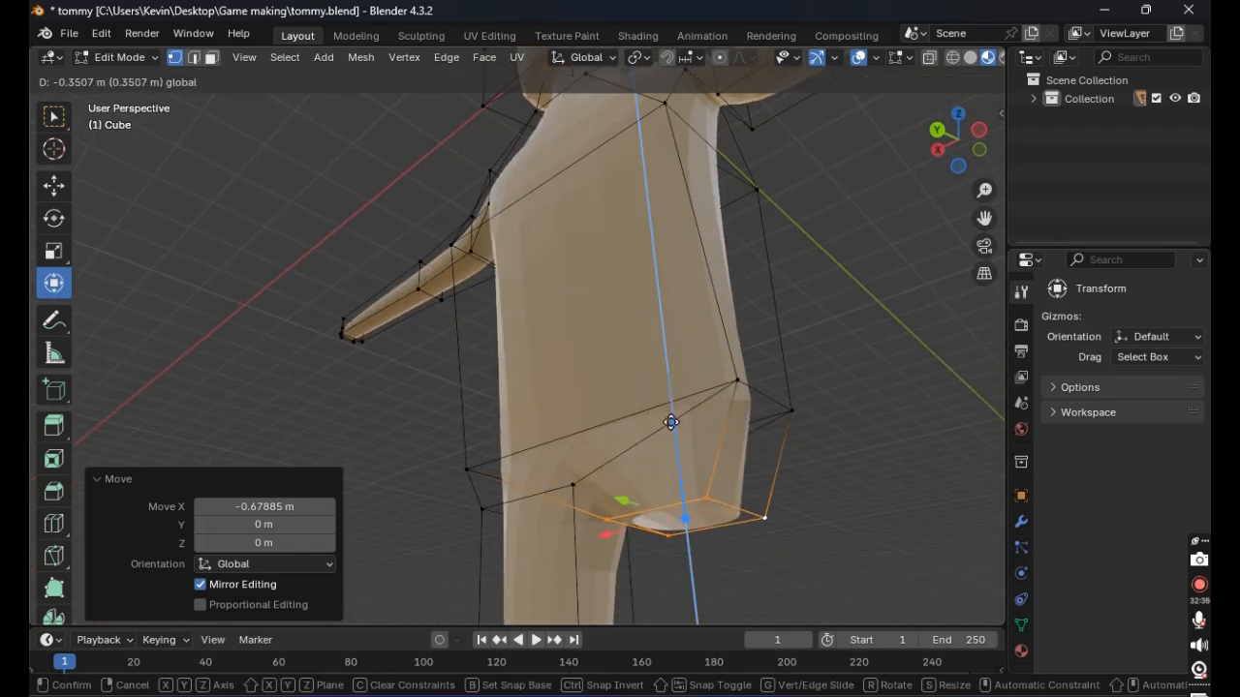
click(672, 426)
Step: Select the vertices around the lower end of the second leg's stub and bring up the face operations
middle_drag(672, 430, 640, 238)
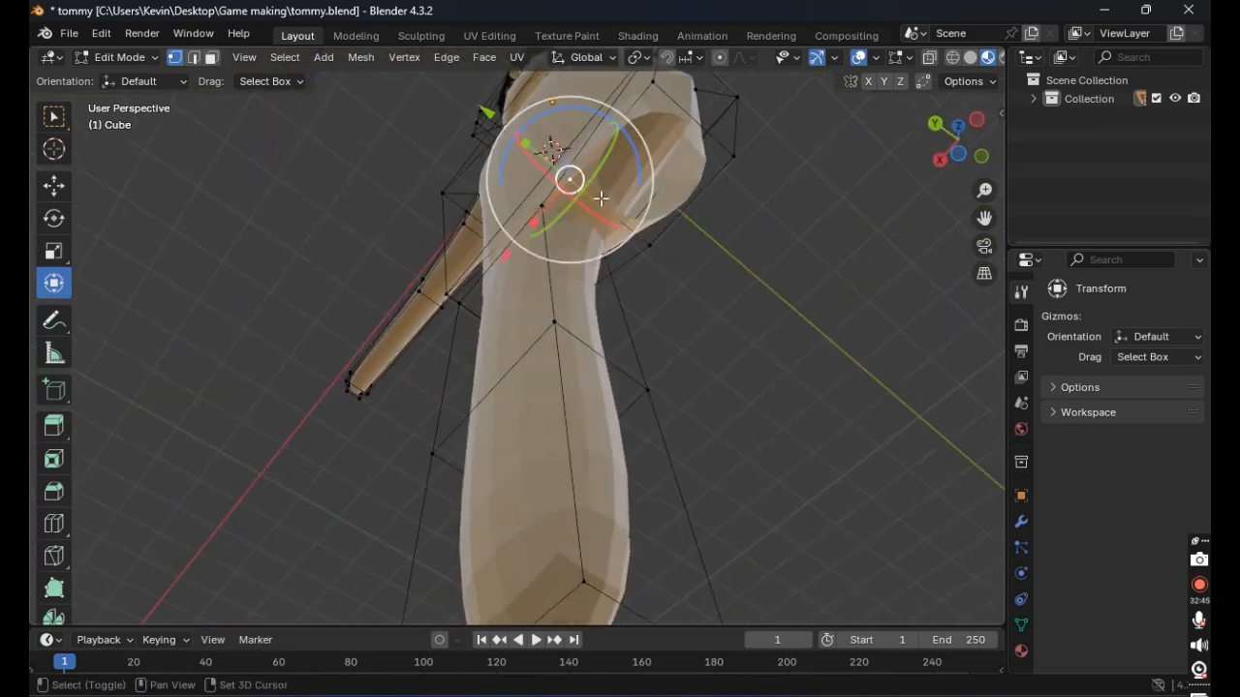
shift+click(736, 160)
shift+click(662, 94)
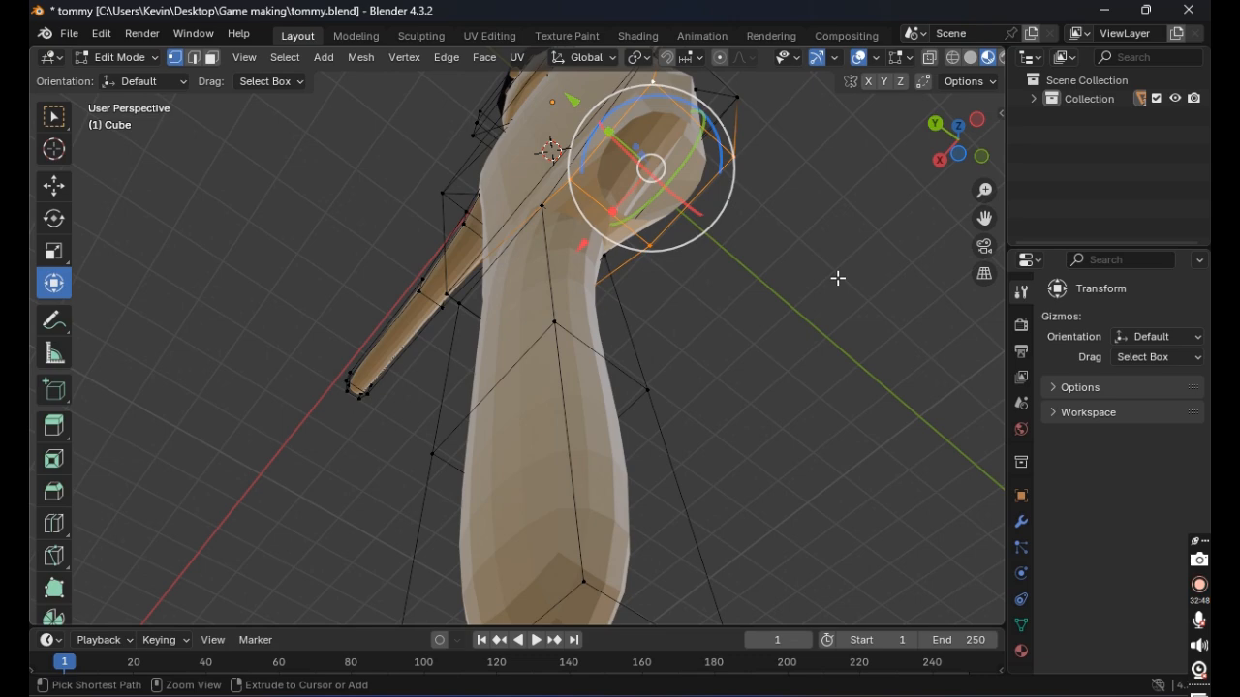
key(ctrl+f)
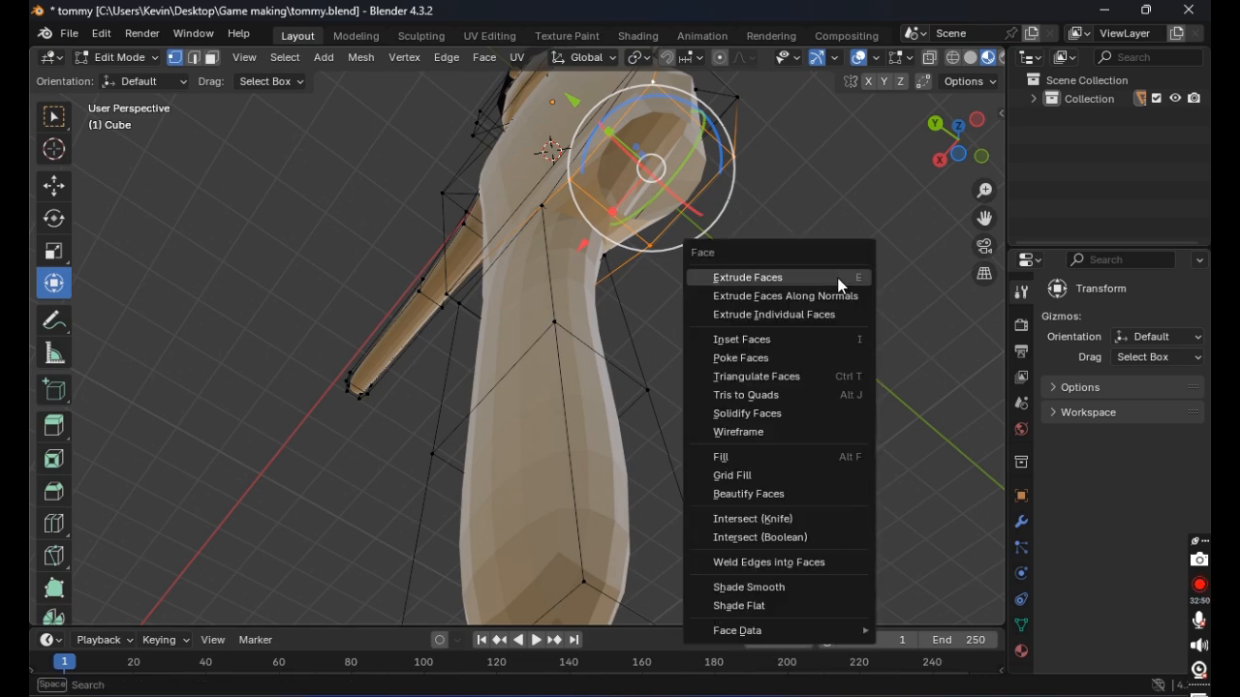
key(Escape)
Step: Move the second leg's lower end down about 2.02 m along Z, lower it further, and deselect it
middle_drag(842, 216, 751, 349)
drag(696, 353, 739, 539)
scroll(766, 517, down, 4)
middle_drag(766, 517, 808, 547)
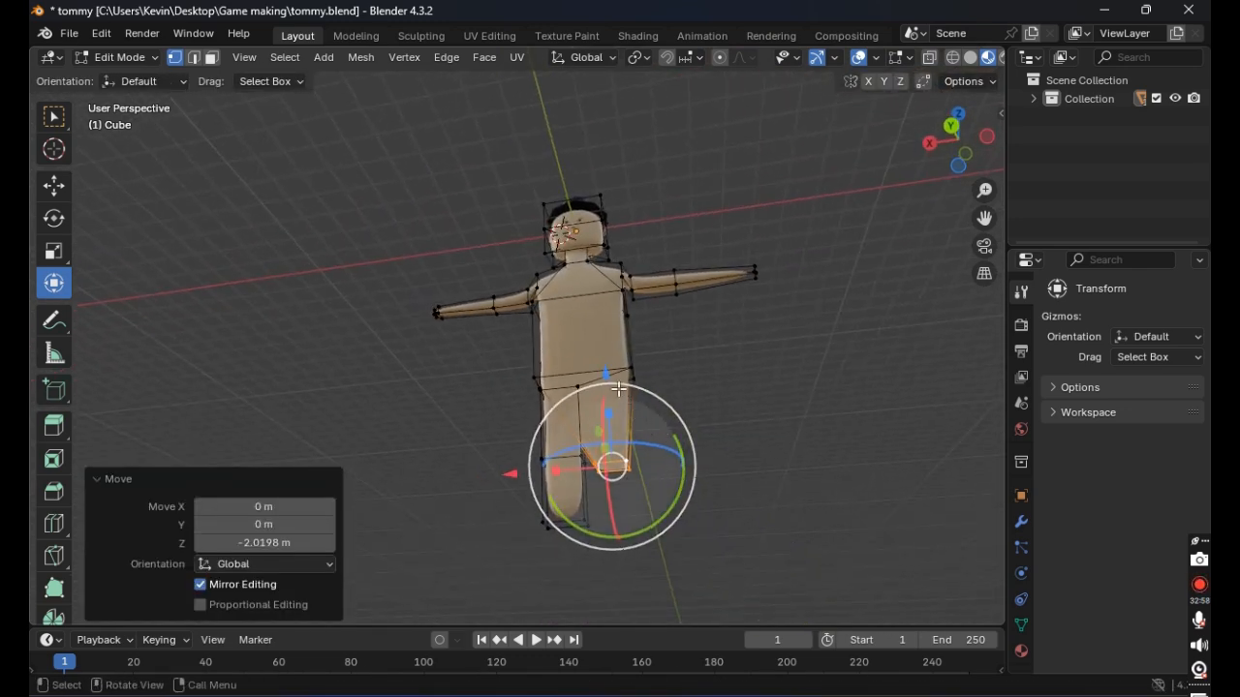
drag(612, 377, 619, 409)
click(740, 412)
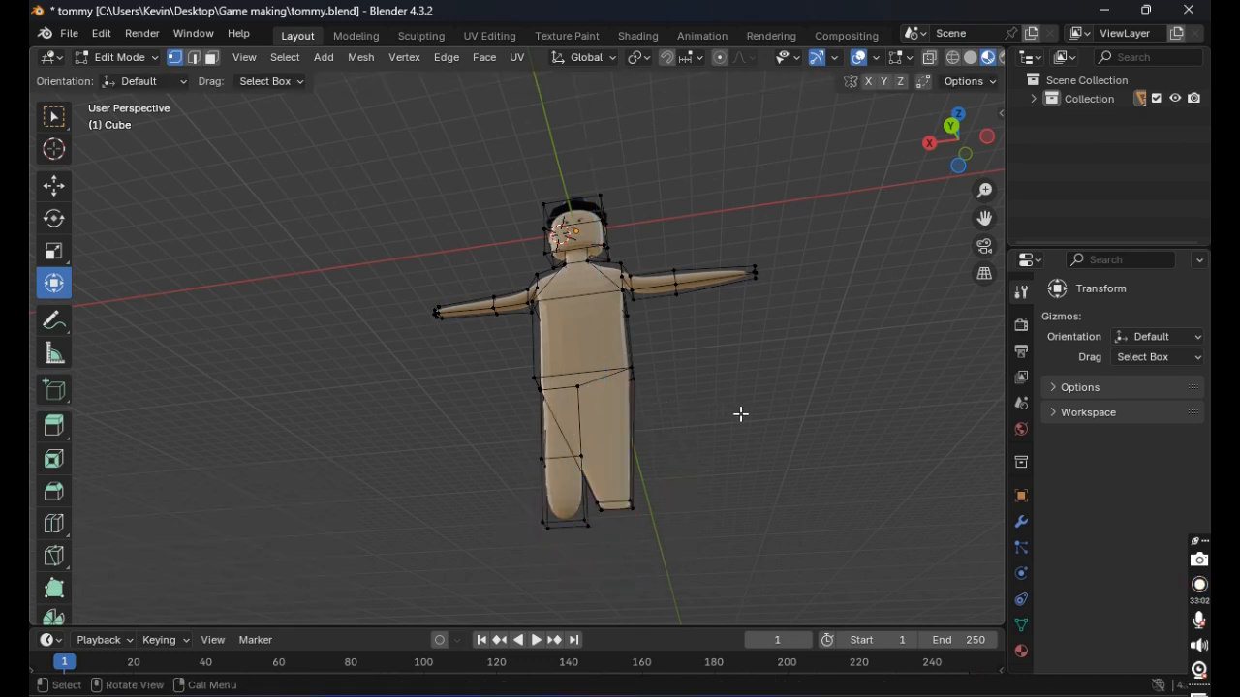
middle_drag(741, 413, 754, 390)
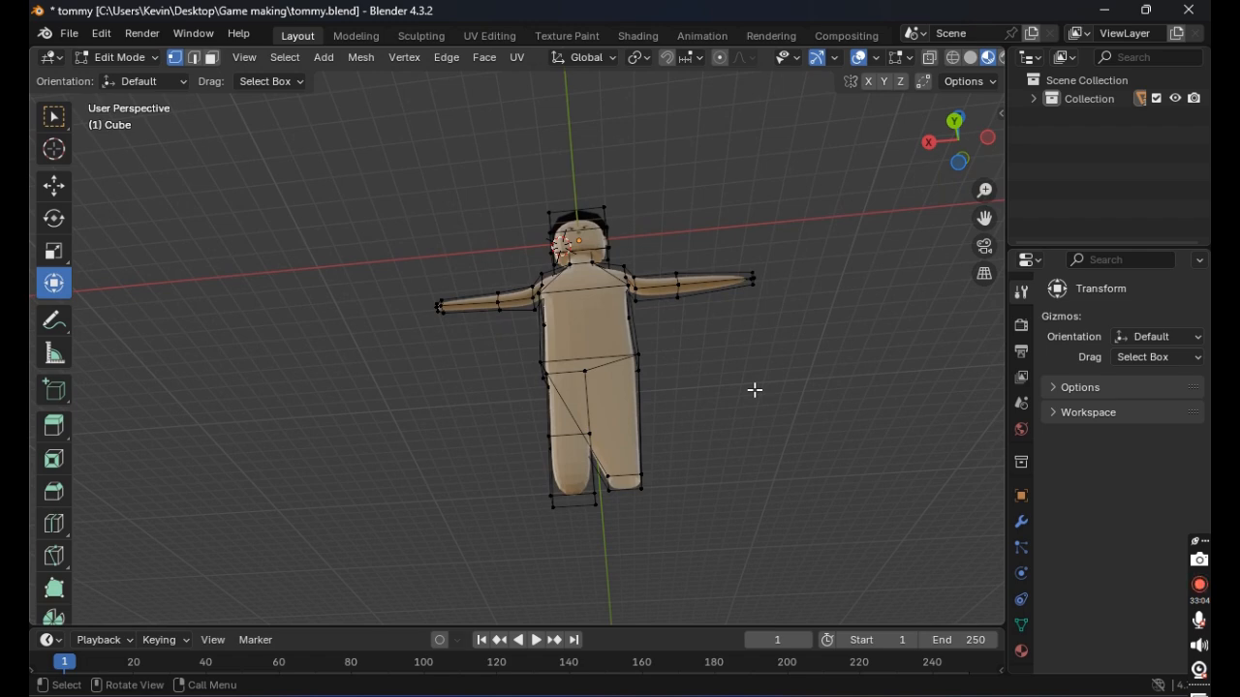
Step: Undo the downward moves, the sideways move and the scaling of the extruded torso rim
key(ctrl+z)
key(ctrl+z)
key(ctrl+z)
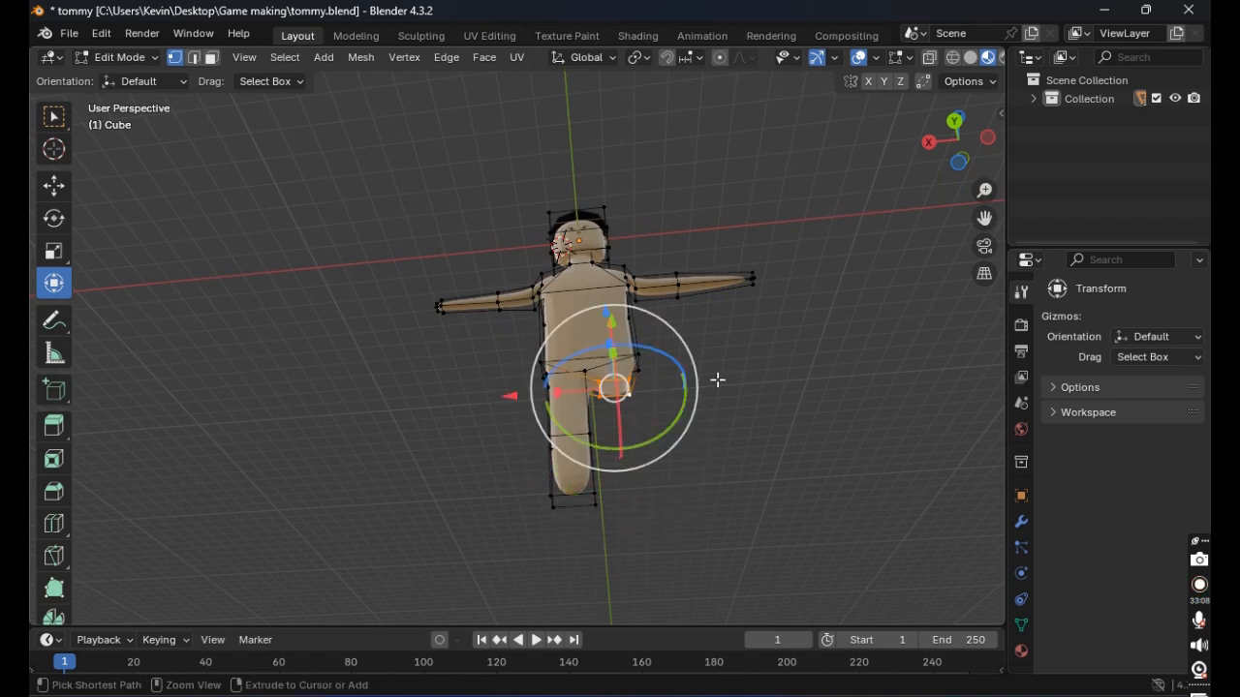
key(ctrl+z)
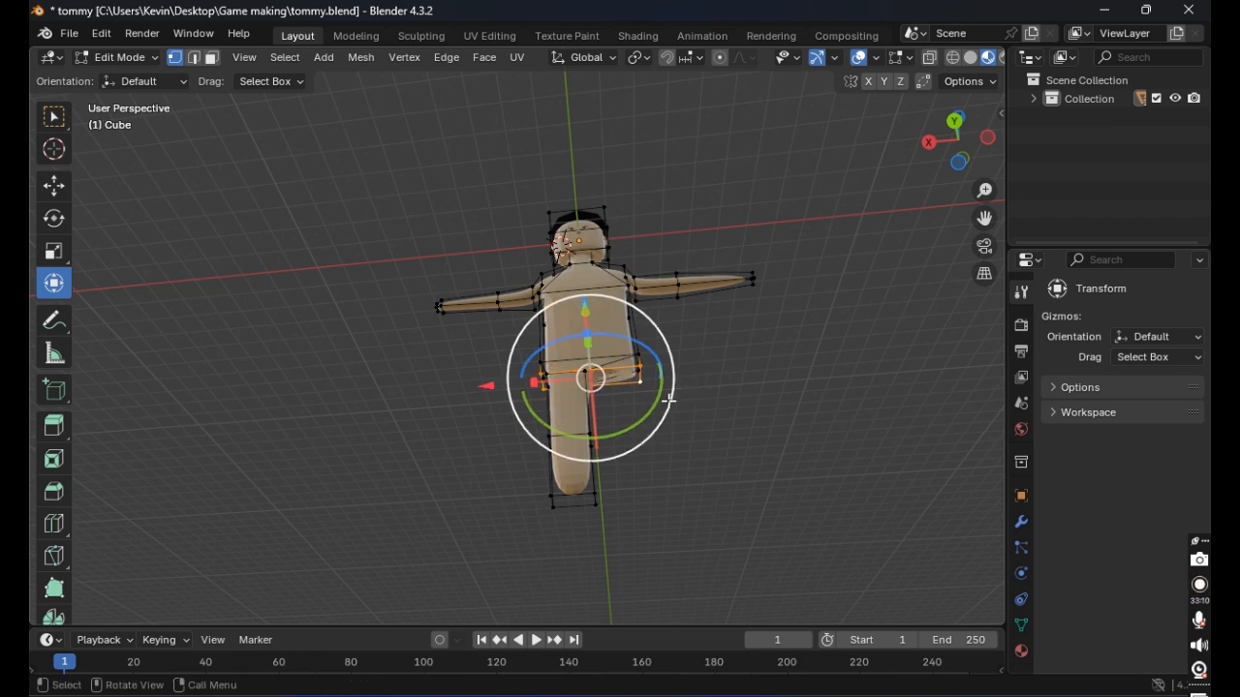
Step: Move the extruded torso rim down about 1 m along Z
scroll(689, 413, up, 4)
middle_drag(691, 414, 557, 481)
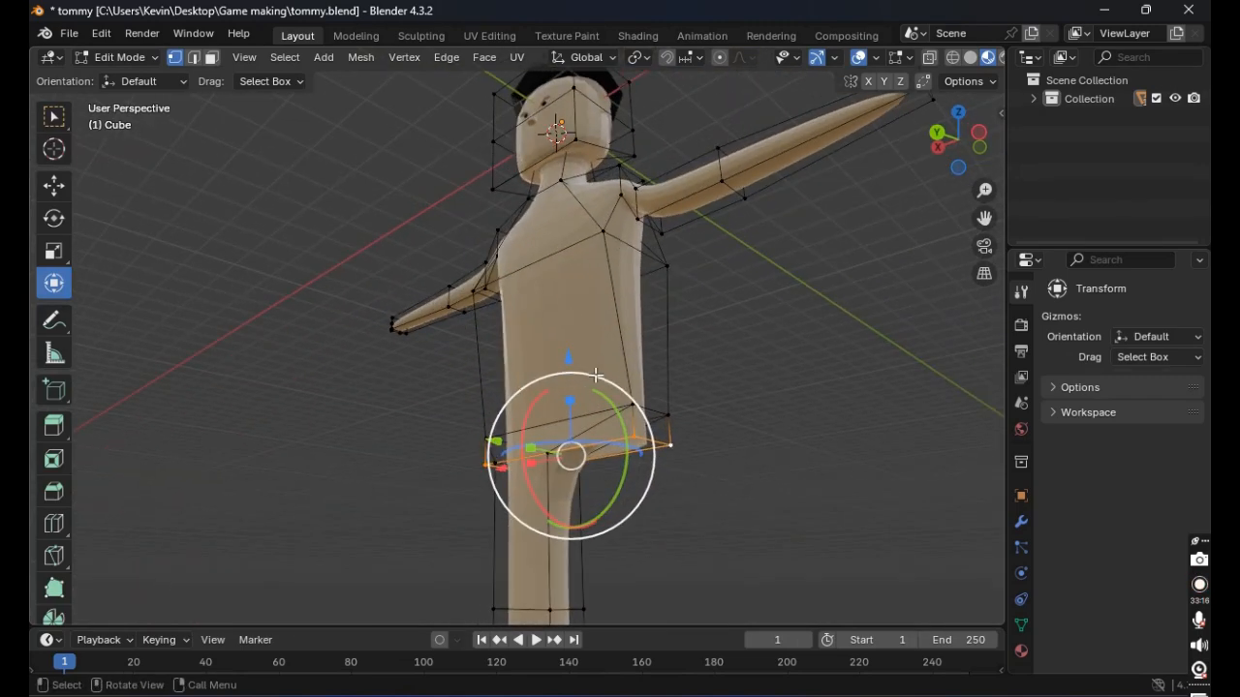
drag(572, 361, 585, 429)
middle_drag(647, 429, 666, 367)
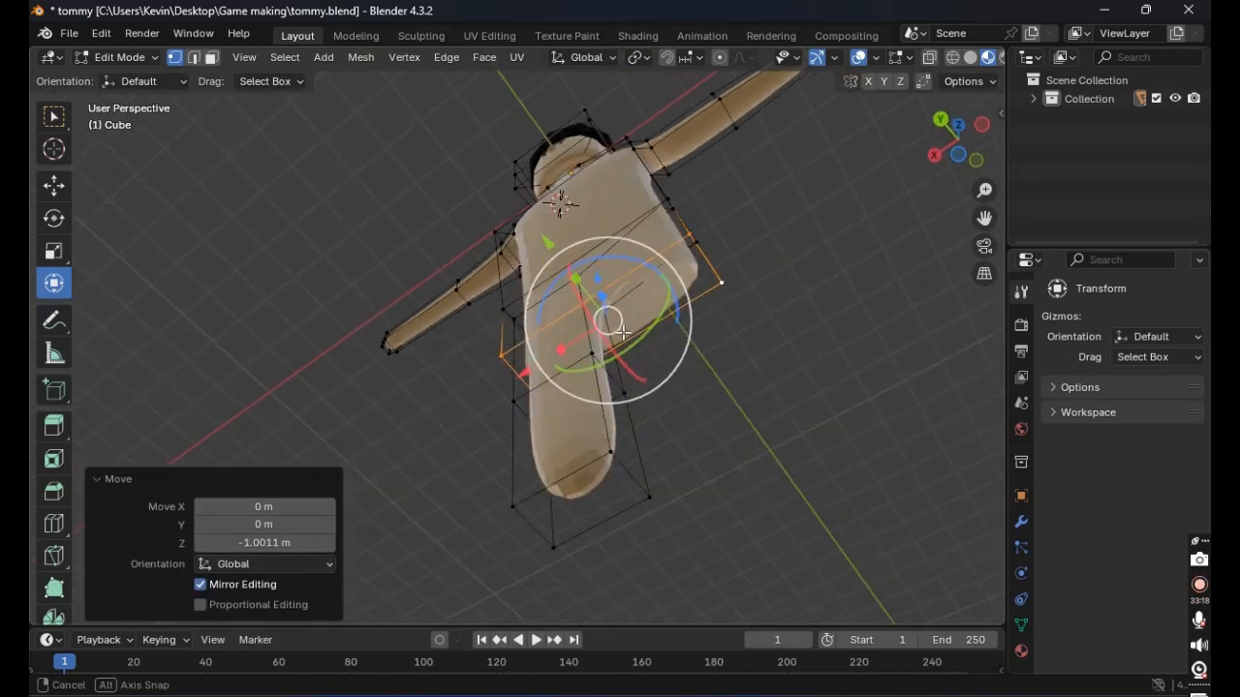
Step: Undo the rim's downward move and the rim extrusion itself
key(ctrl+z)
key(ctrl+z)
key(ctrl+z)
middle_drag(672, 308, 836, 365)
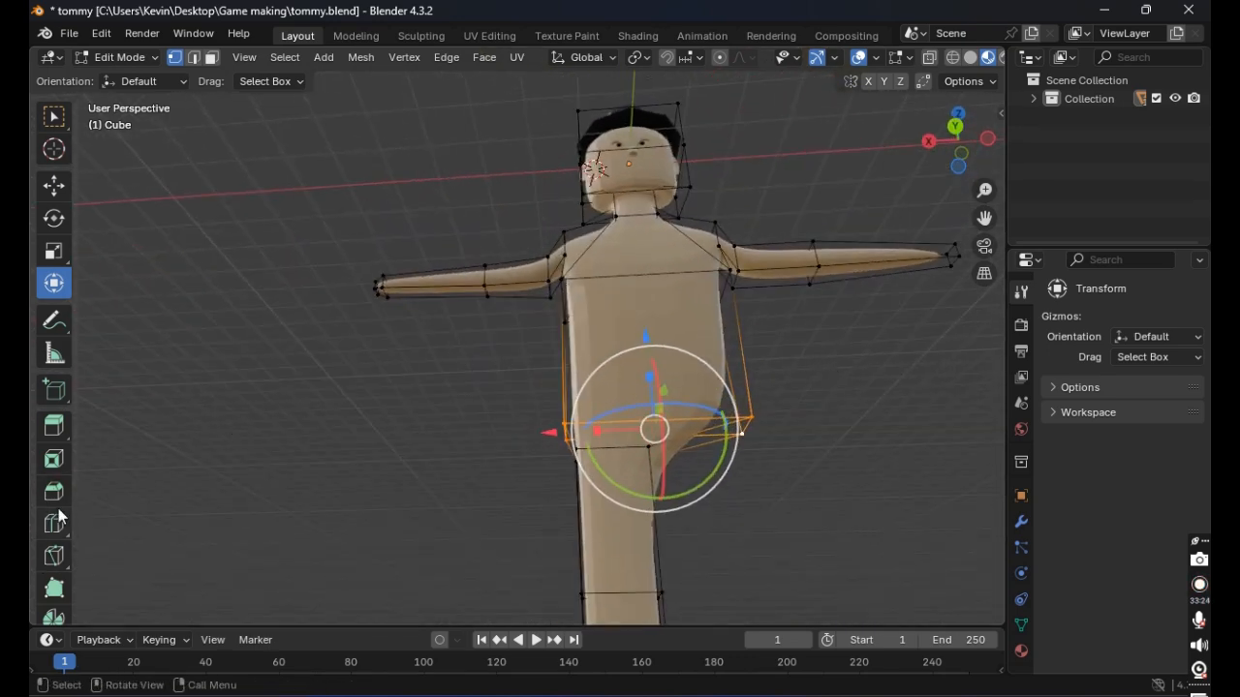
Step: Extrude the torso's lower rim vertices down along their normal with Extrude Region
click(54, 427)
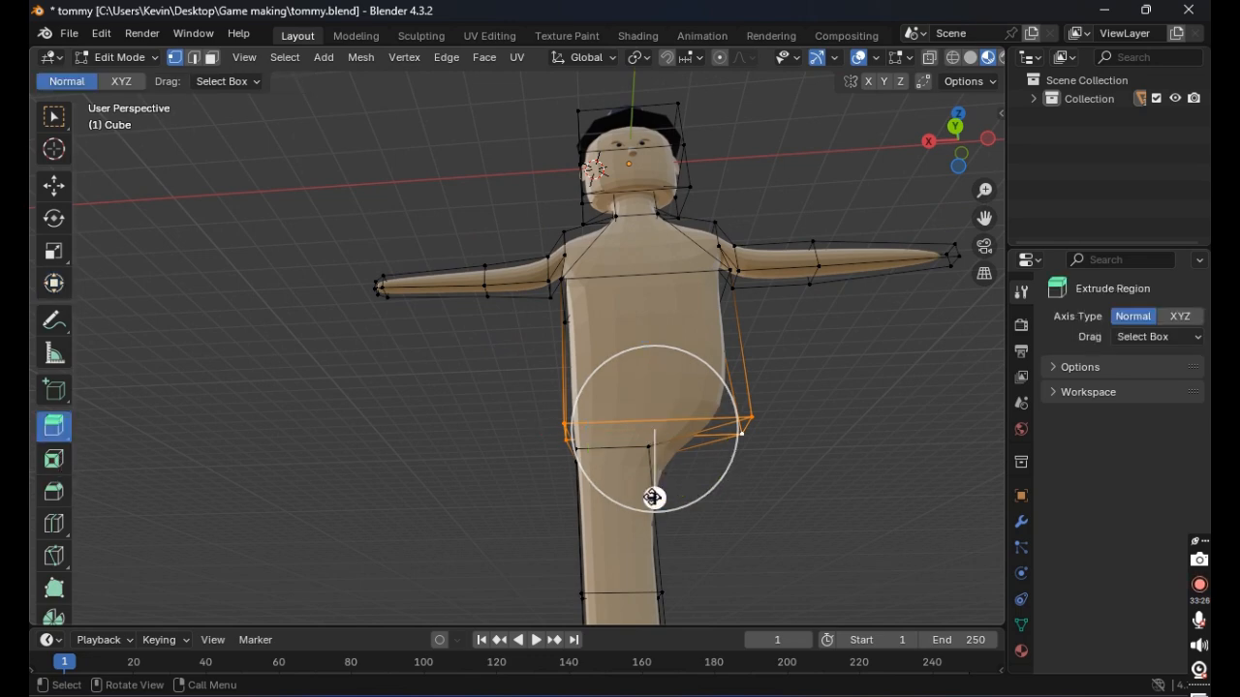
drag(653, 496, 657, 520)
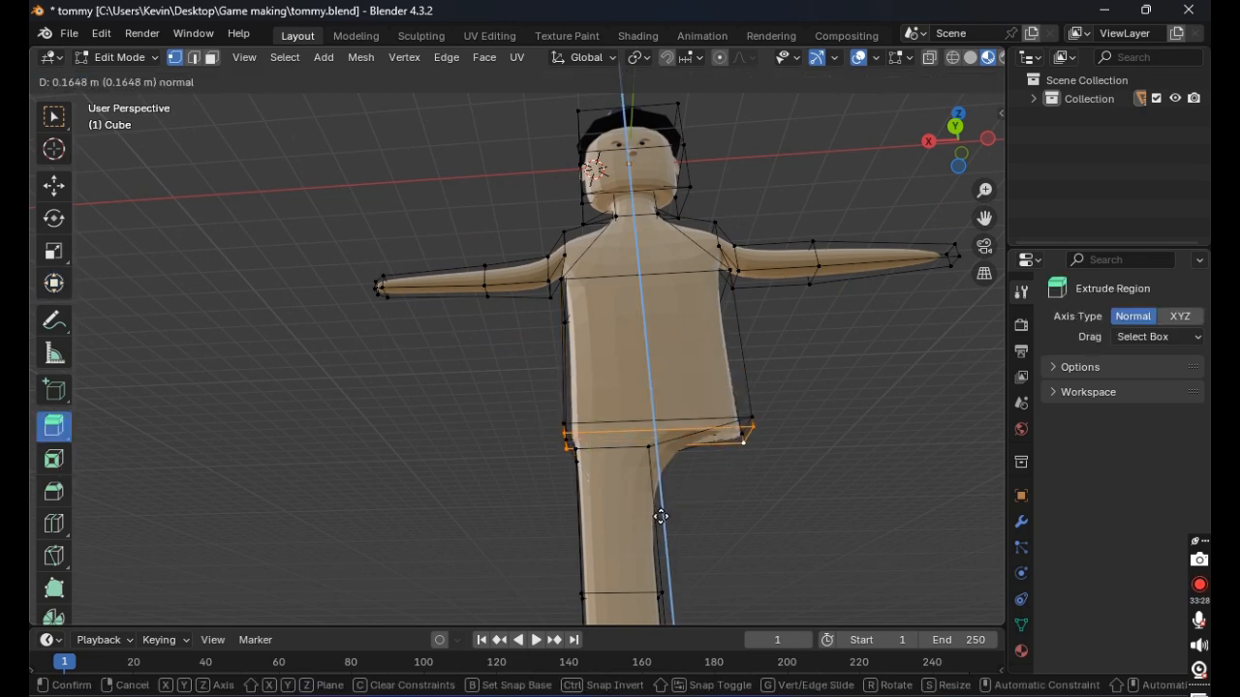
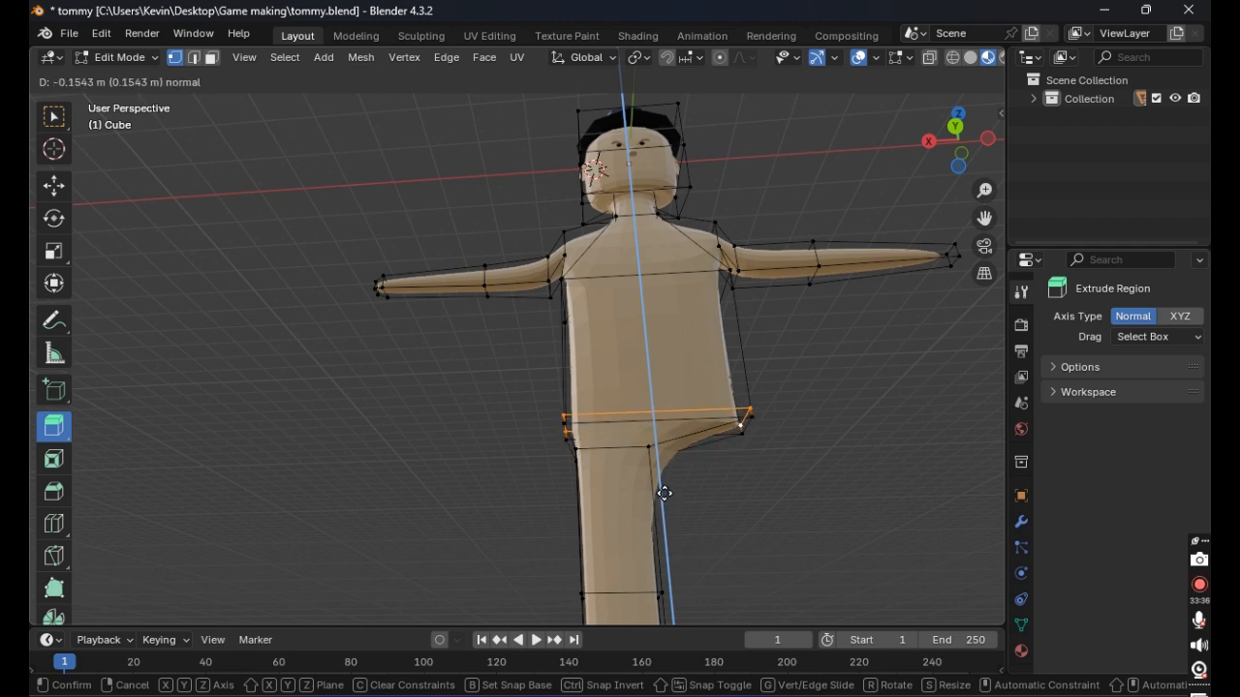
click(668, 526)
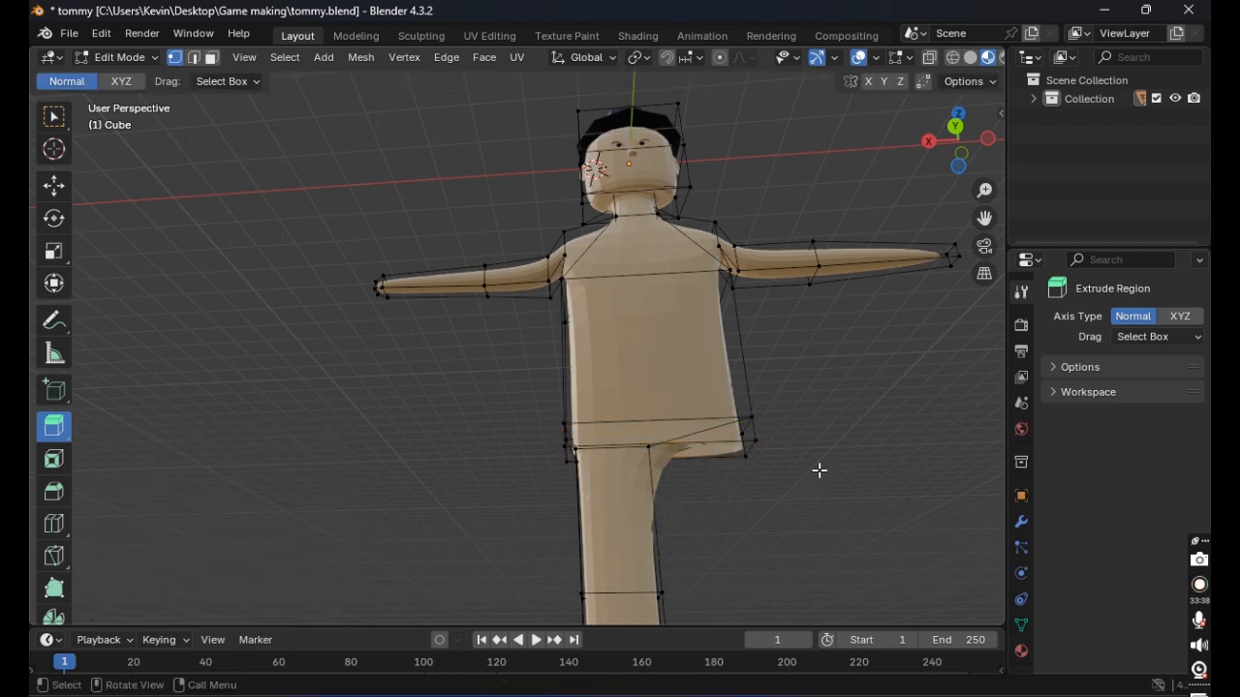
Step: Undo the latest extrusion of the torso's lower rim
middle_drag(819, 471, 726, 254)
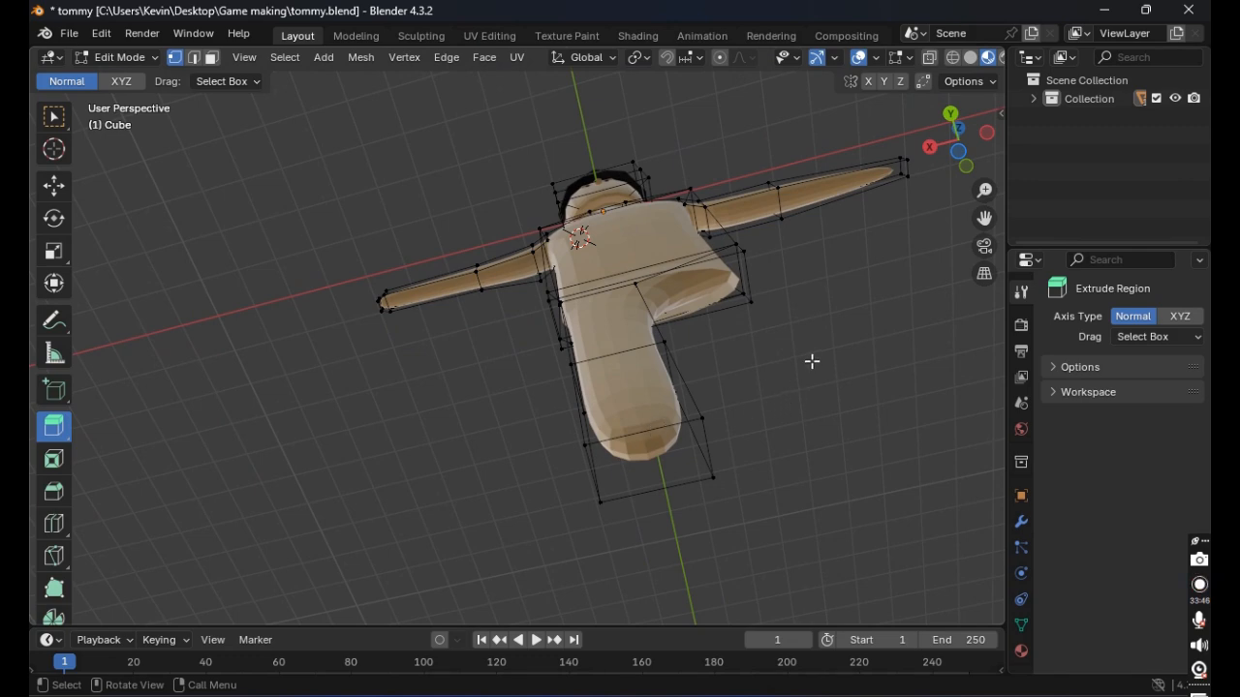
middle_drag(812, 361, 803, 424)
scroll(802, 381, down, 1)
key(ctrl+z)
key(ctrl+z)
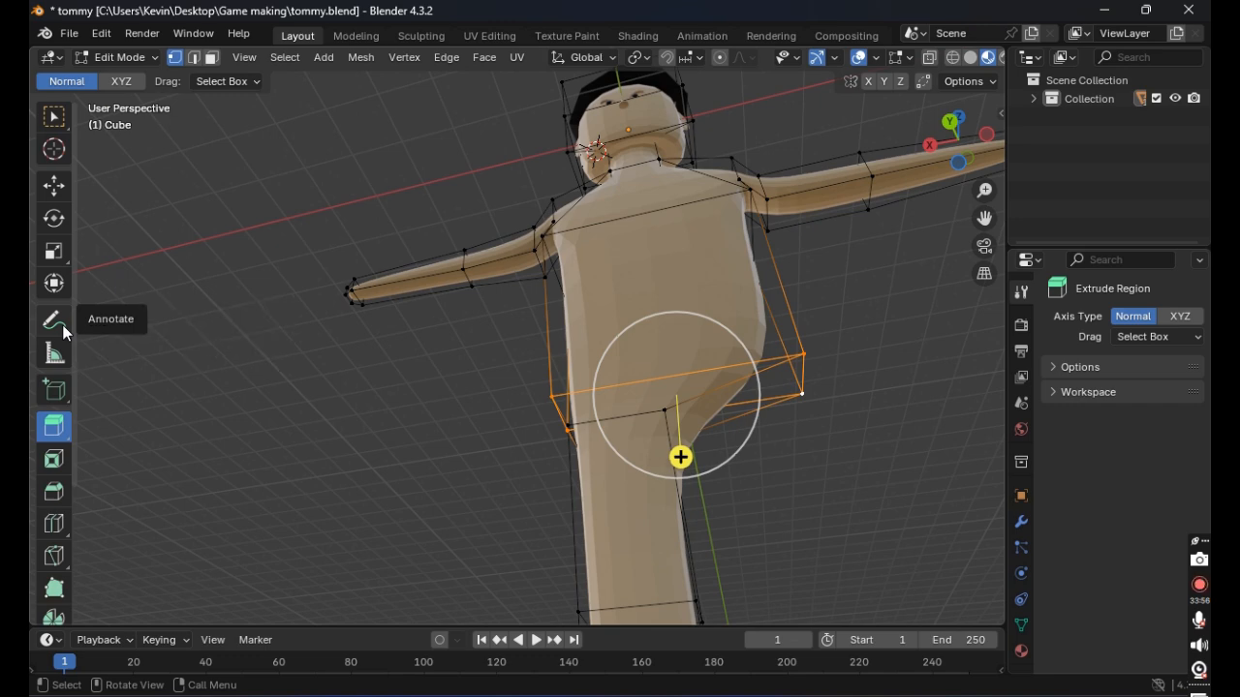
click(848, 446)
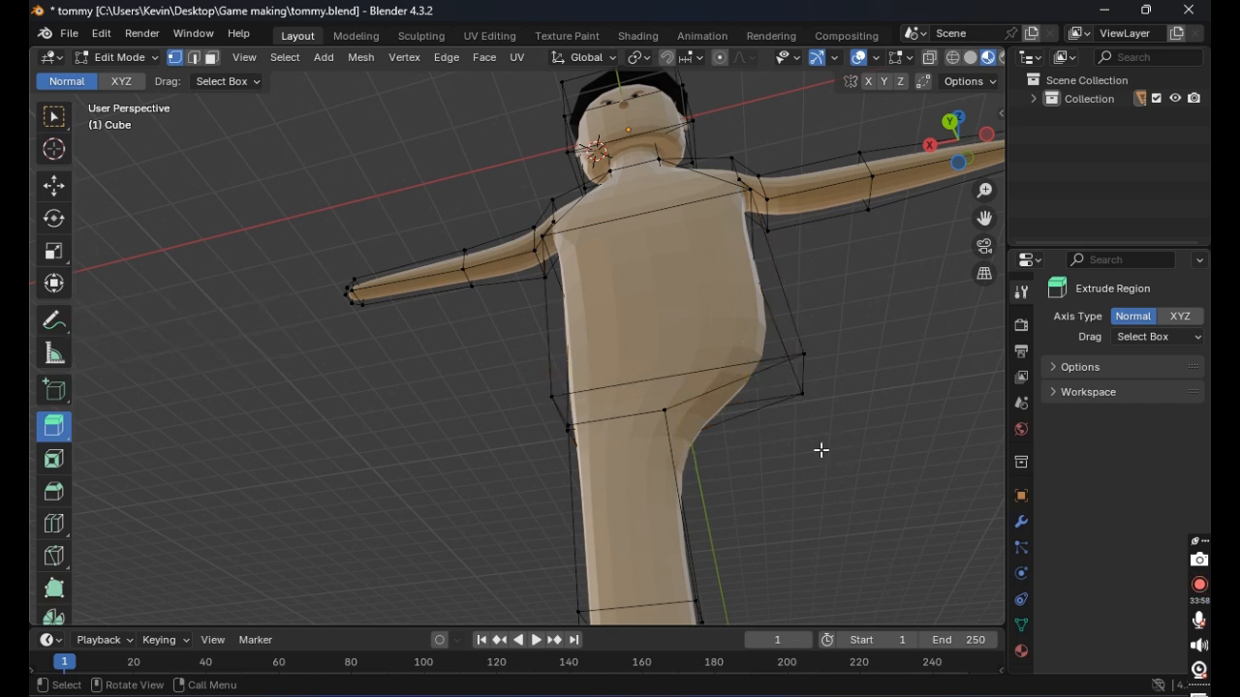
middle_drag(727, 429, 812, 457)
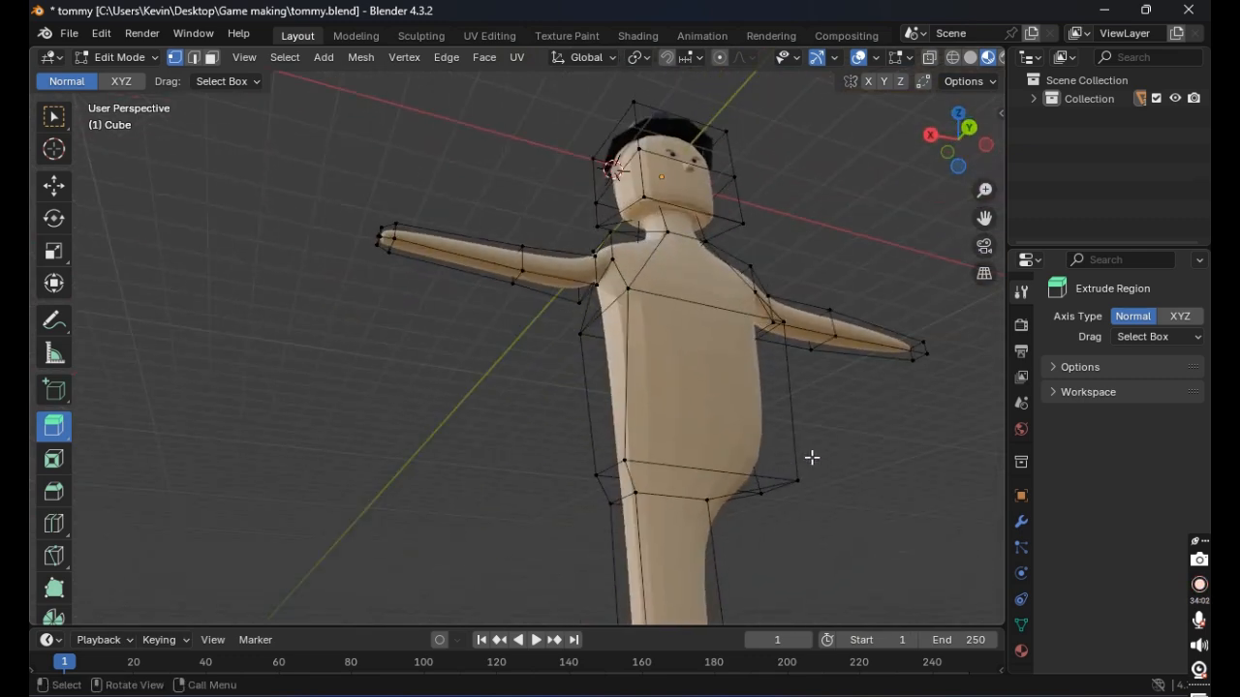
shift+click(615, 504)
shift+click(635, 496)
shift+click(710, 498)
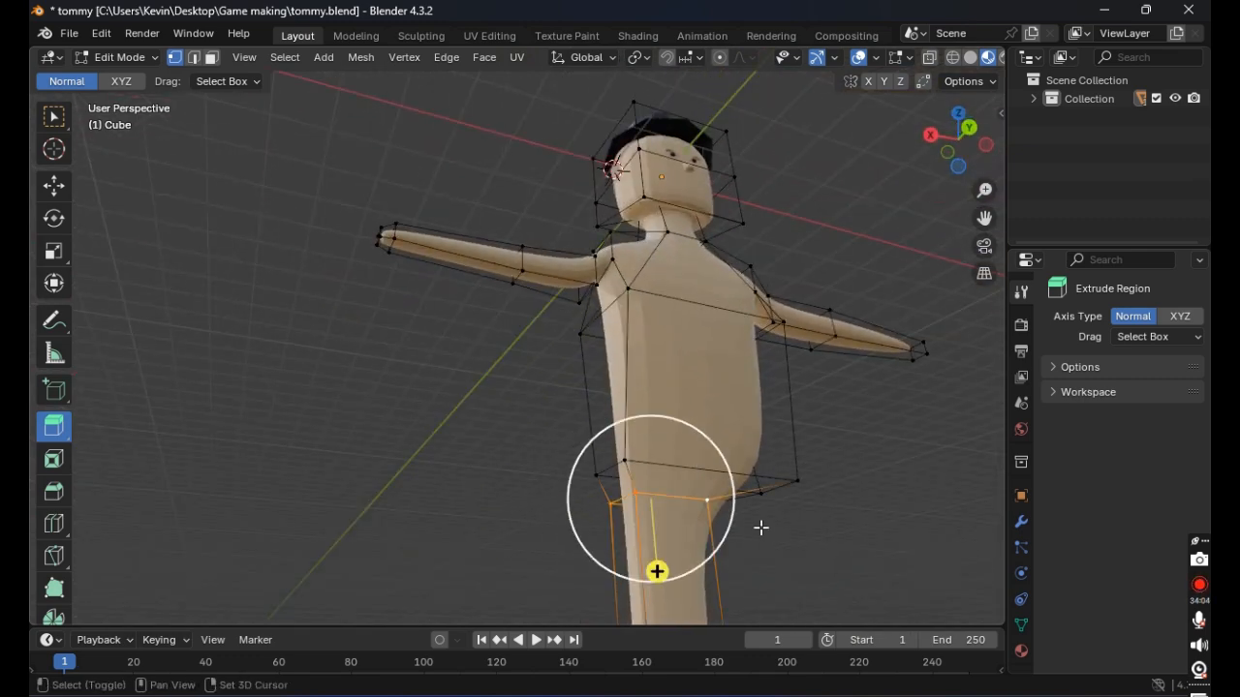
Step: Select the four vertices enclosing the torso's underside on the side without a leg
middle_drag(761, 528, 668, 458)
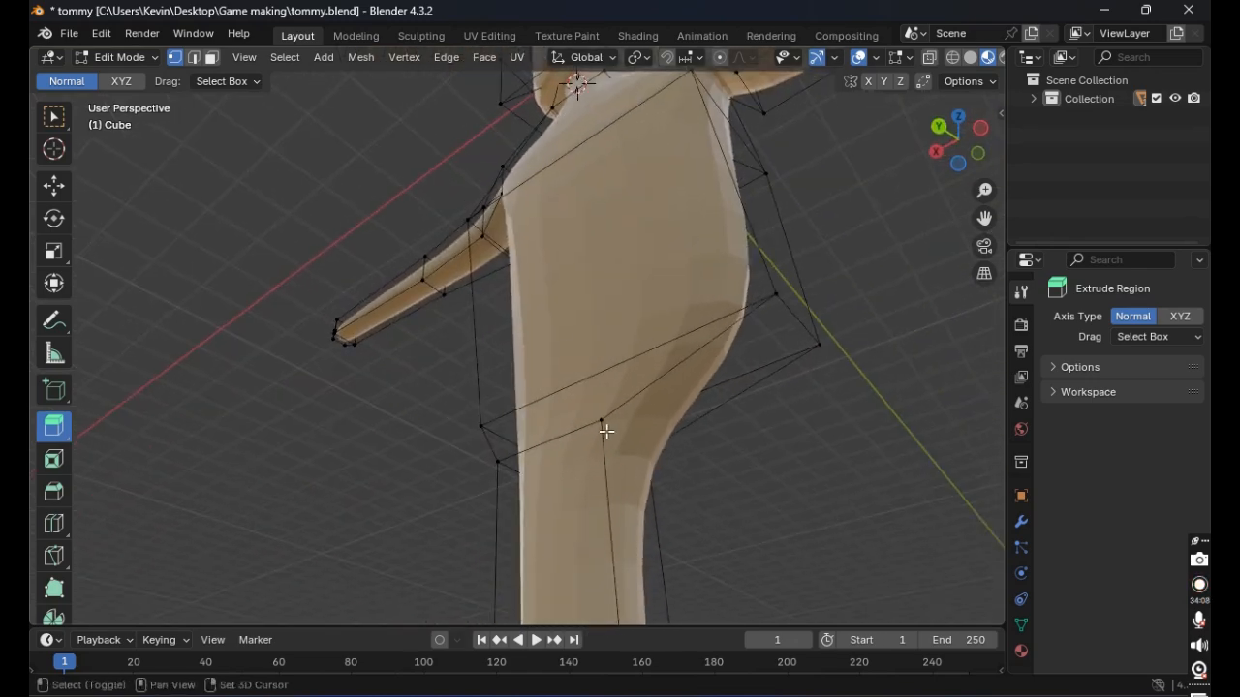
shift+click(607, 431)
shift+click(774, 301)
shift+click(817, 346)
shift+click(638, 471)
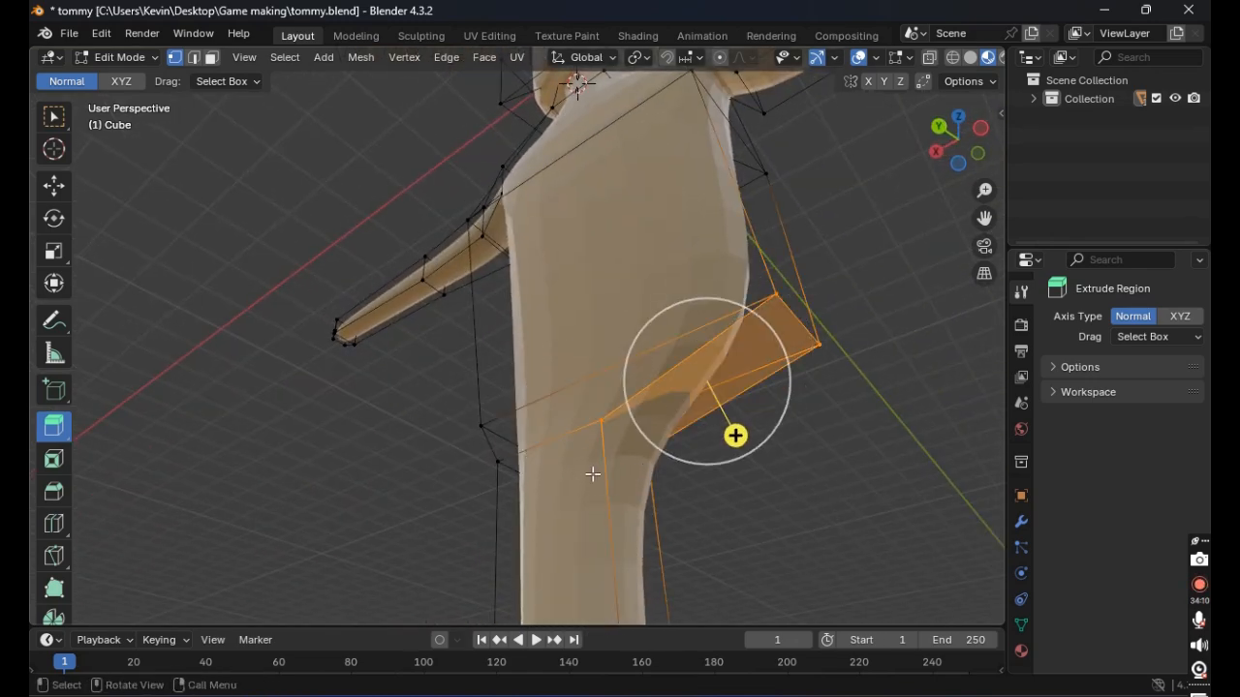
Step: Try extruding the selected underside about 1.11 m and then about 2.93 m further along its normal, and undo both extrusions
drag(731, 438, 794, 543)
middle_drag(794, 542, 885, 376)
scroll(878, 366, down, 2)
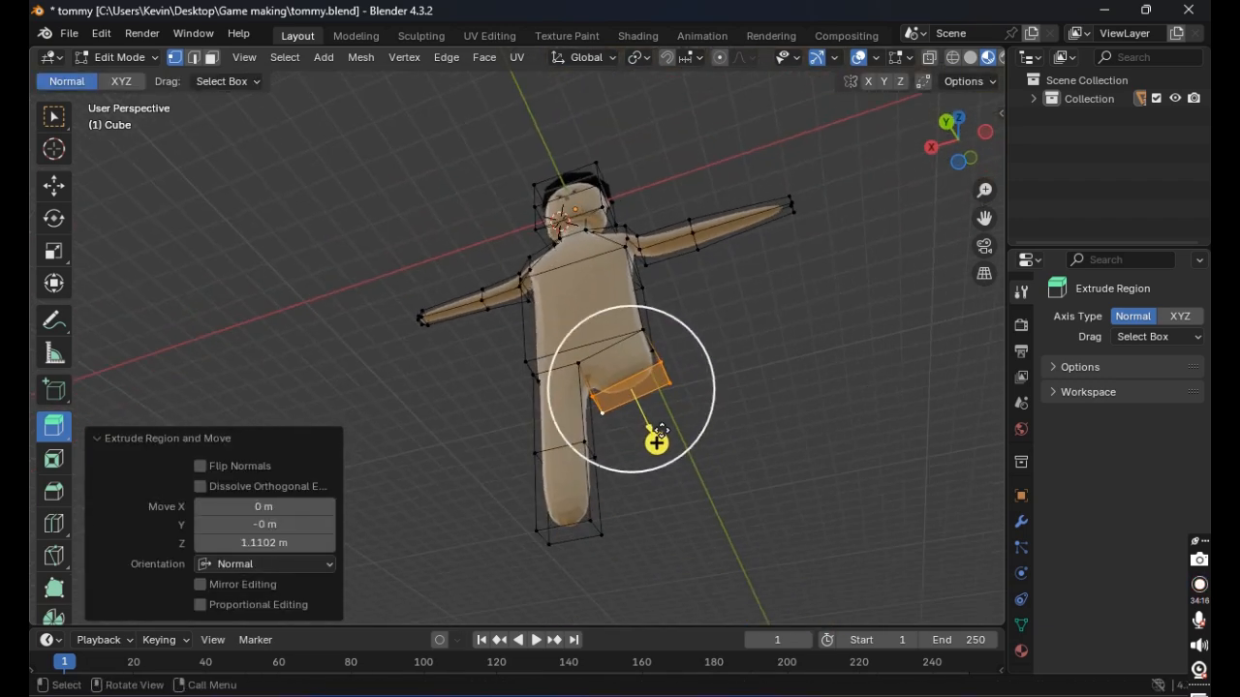
drag(656, 443, 680, 483)
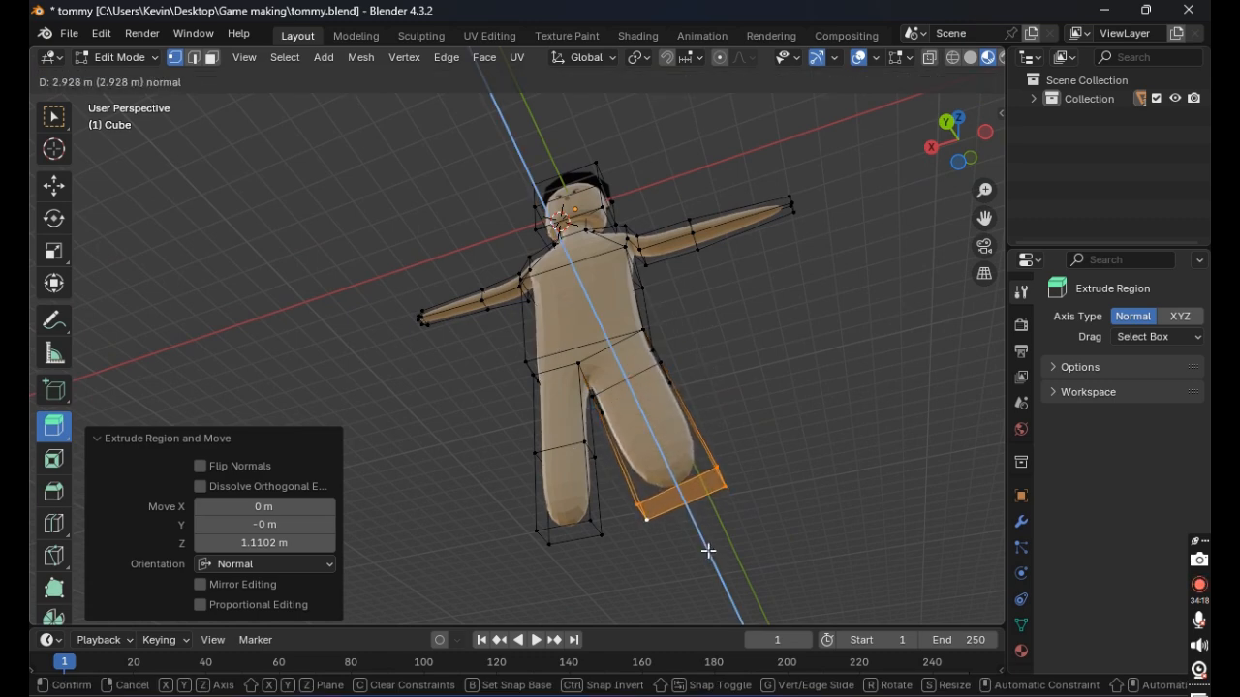
drag(708, 552, 708, 551)
key(ctrl+z)
key(ctrl+z)
Step: Extrude the underside along its normal as the second leg's upper segment, and undo a further extrusion of about 1.45 m
drag(642, 410, 713, 561)
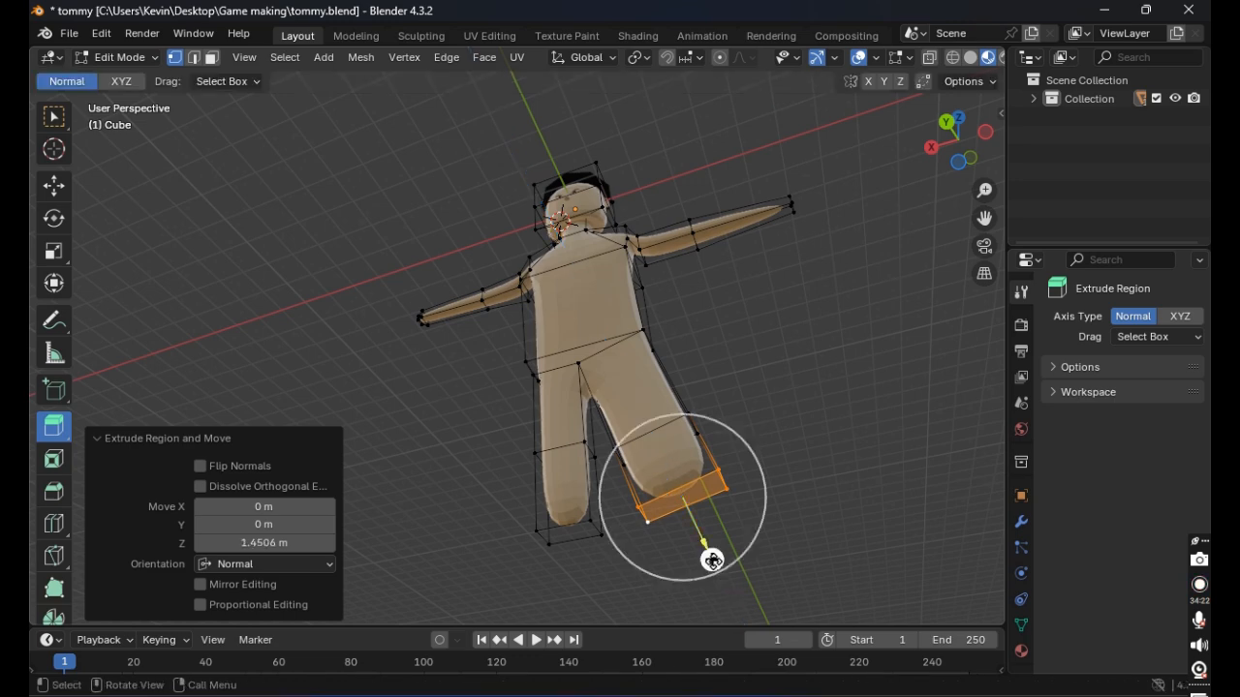
click(763, 427)
key(ctrl+z)
key(ctrl+z)
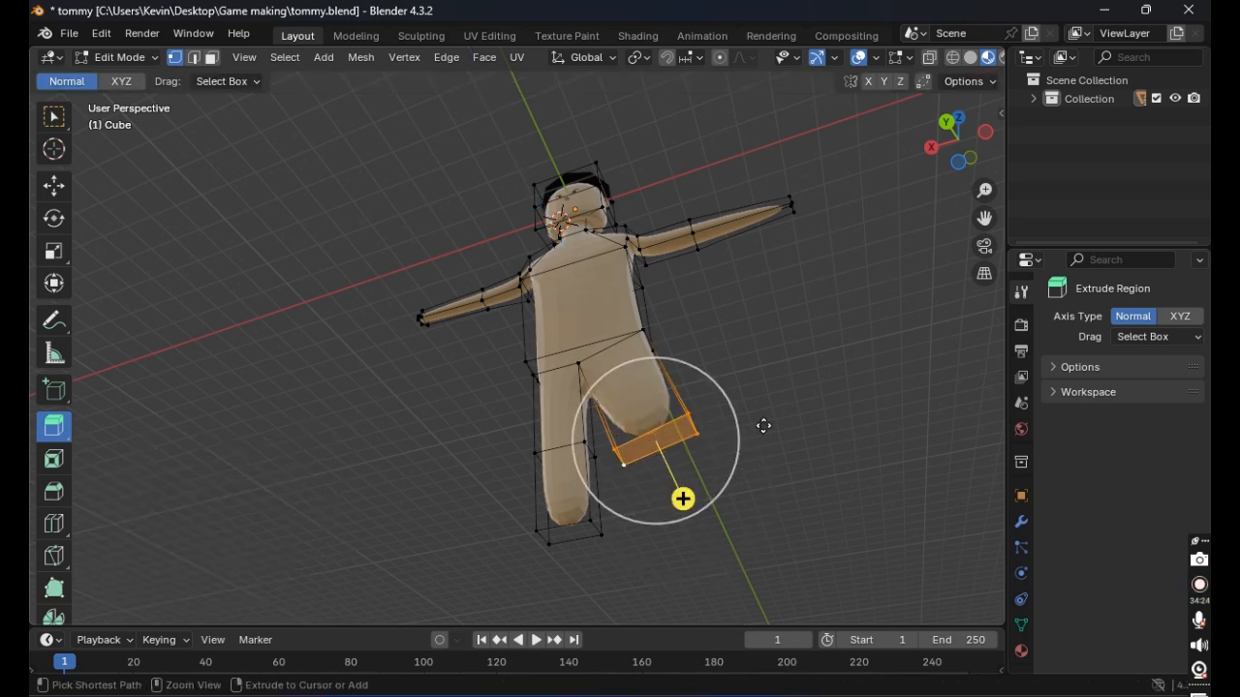
drag(706, 438, 706, 438)
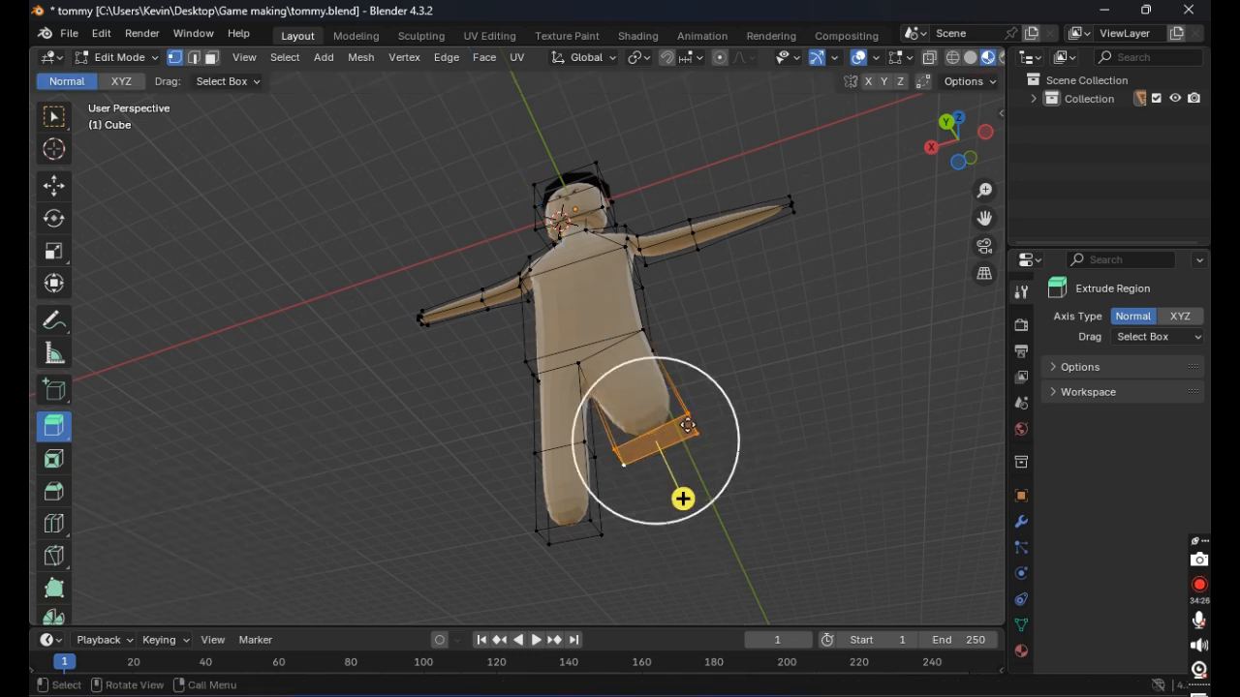
Step: Add the second leg's top vertices to the selection and rotate the whole segment about -16.1° around Y
click(54, 283)
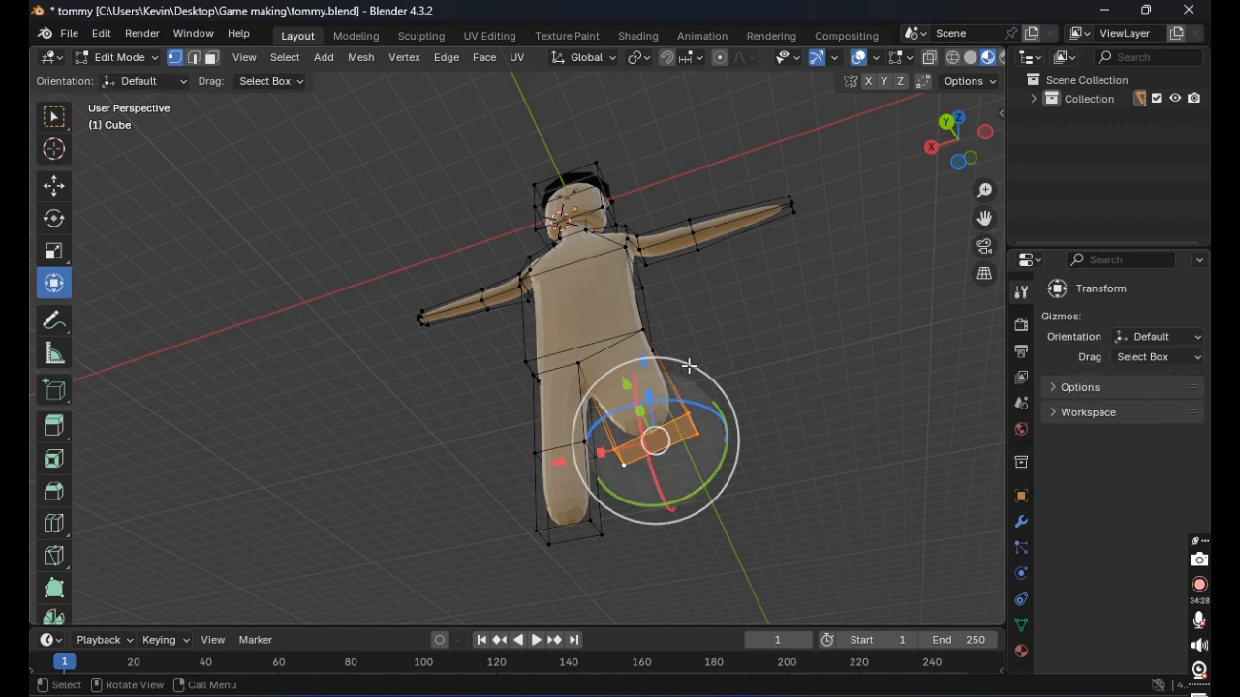
middle_drag(689, 366, 442, 380)
shift+click(582, 372)
shift+click(659, 328)
shift+click(690, 342)
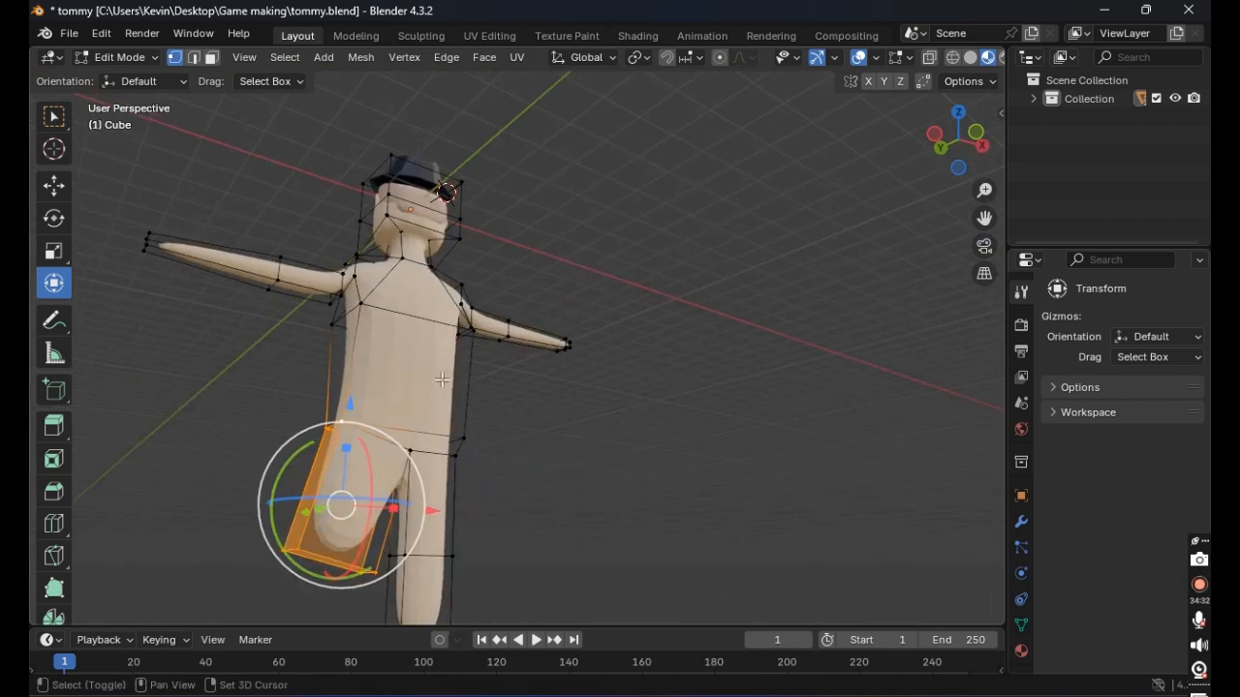
middle_drag(410, 451, 329, 479)
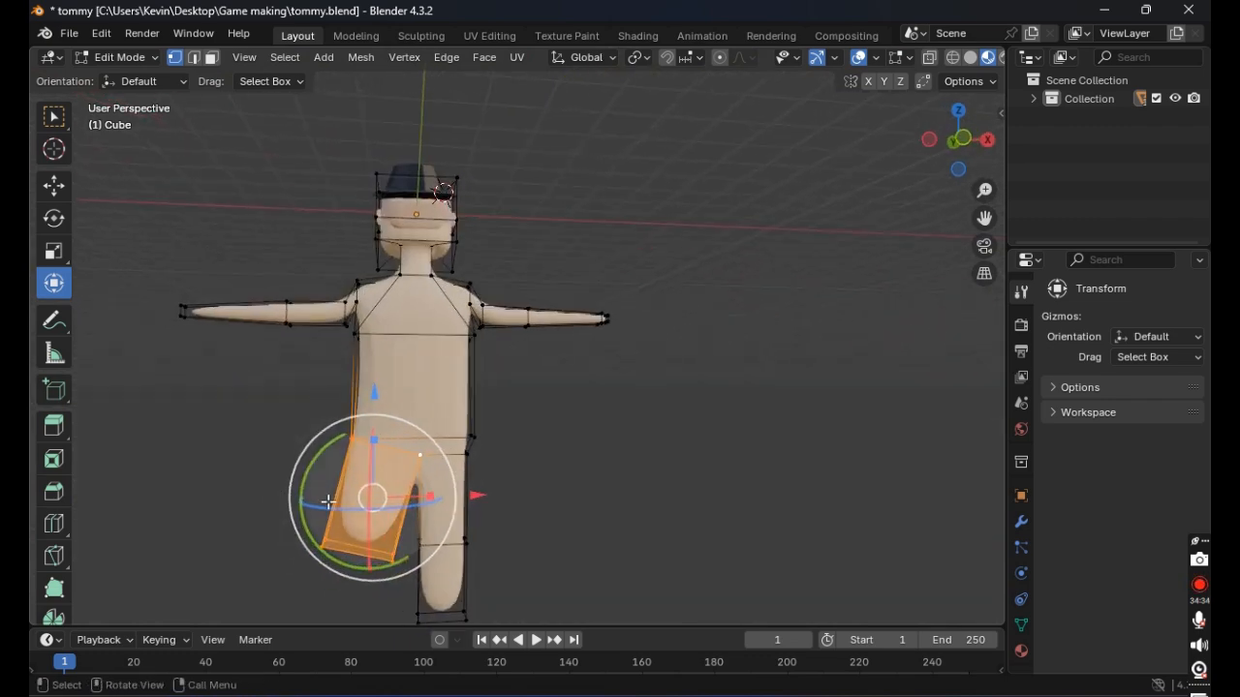
drag(324, 462, 310, 480)
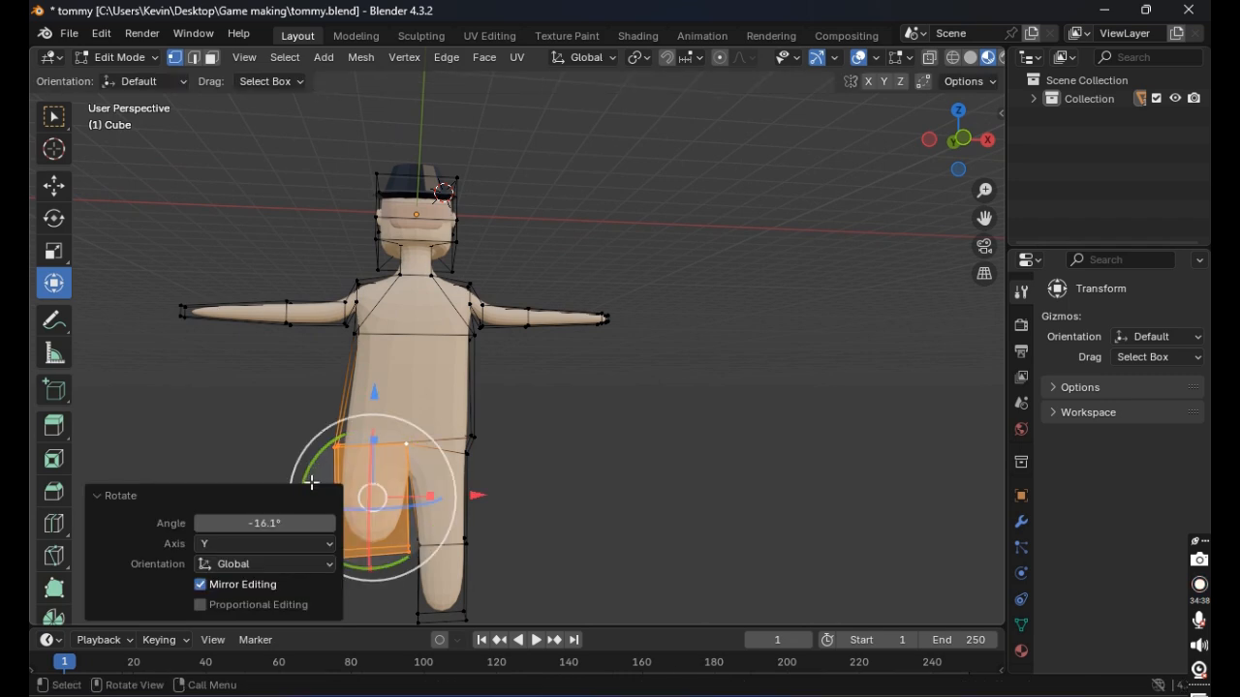
Step: Move the second leg's segment about 0.455 m along X and scale it to about 0.831 along X
drag(476, 495, 502, 494)
key(s)
key(x)
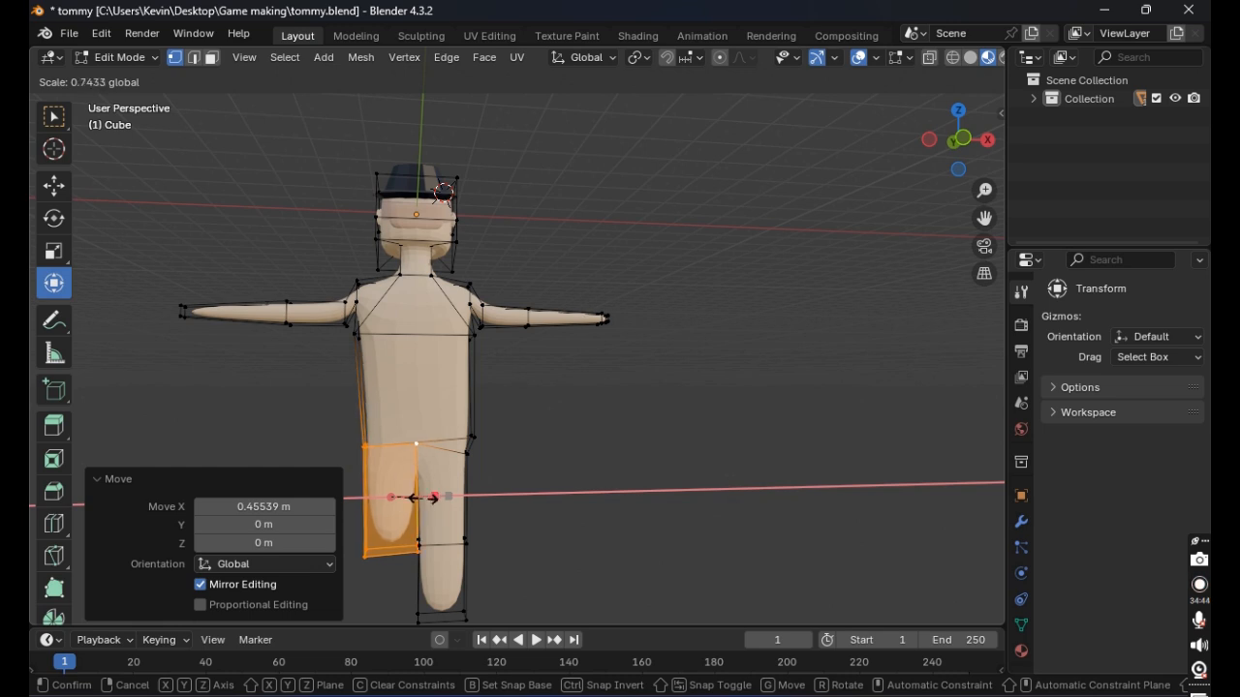
click(425, 497)
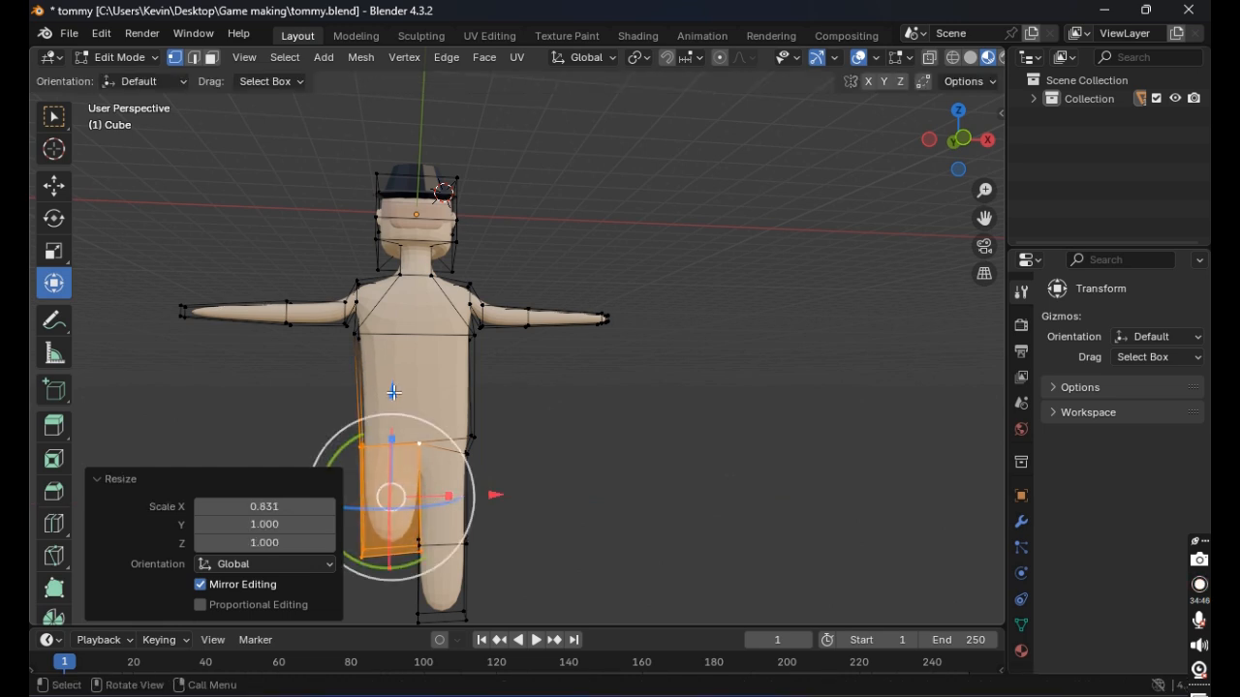
key(g)
key(z)
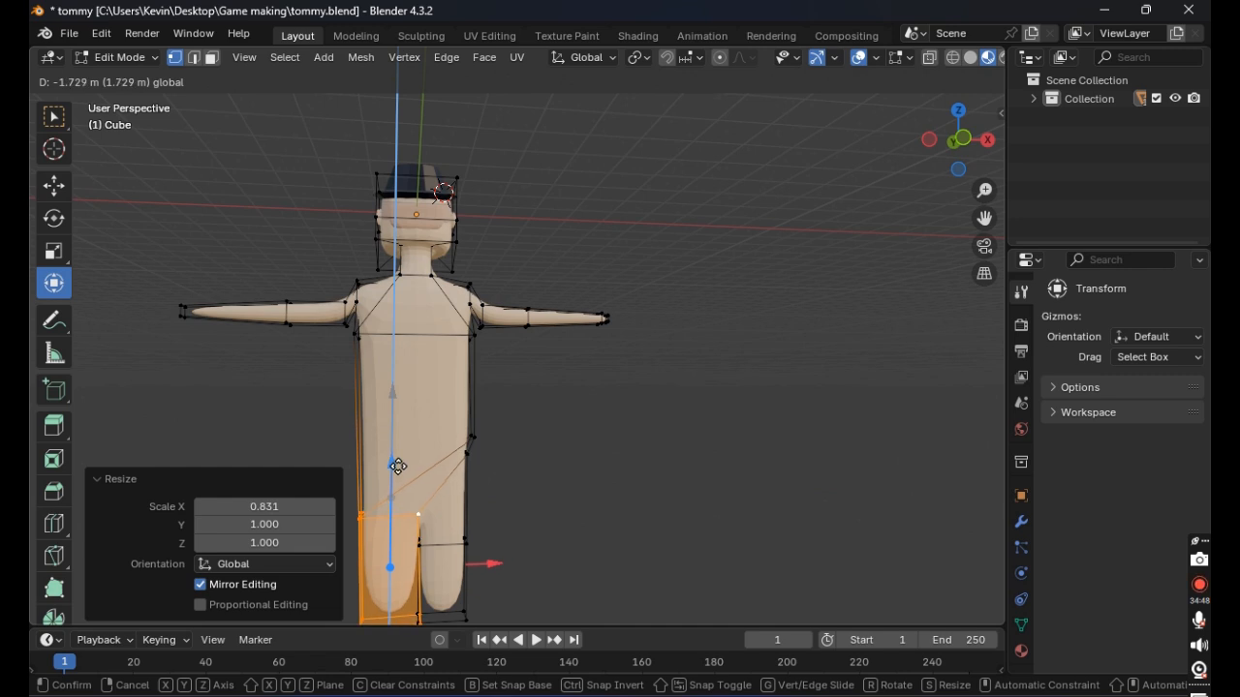
right_click(400, 405)
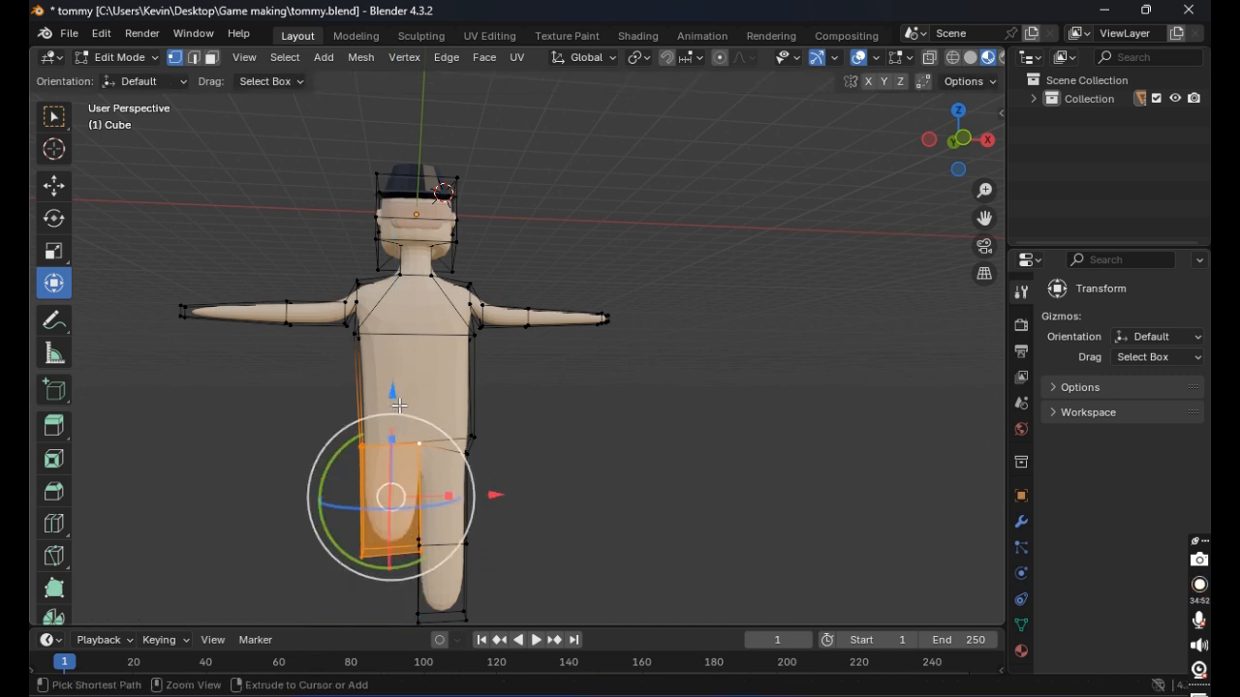
Step: Select only the bottom vertices of the second leg's upper segment and raise them about 0.147 m along Z
middle_drag(556, 457, 892, 411)
click(658, 480)
click(671, 510)
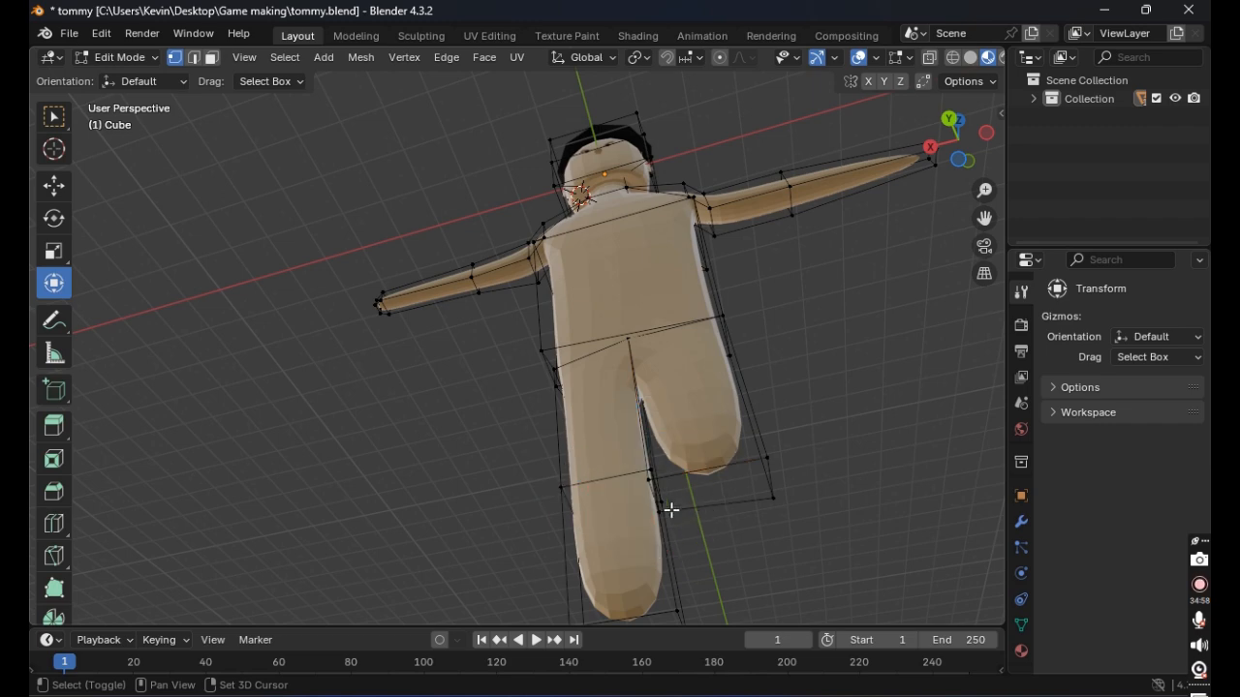
click(649, 478)
middle_drag(649, 484, 504, 502)
shift+click(493, 477)
shift+click(530, 402)
shift+click(437, 391)
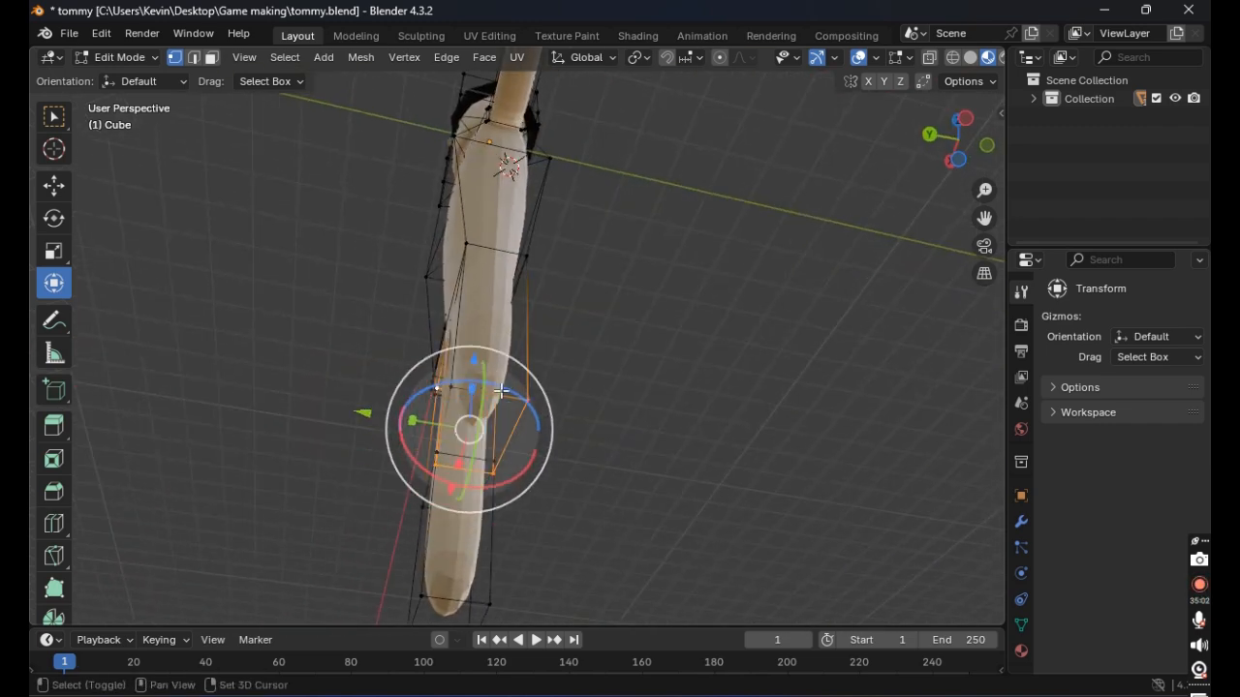
middle_drag(443, 394, 675, 419)
shift+click(486, 411)
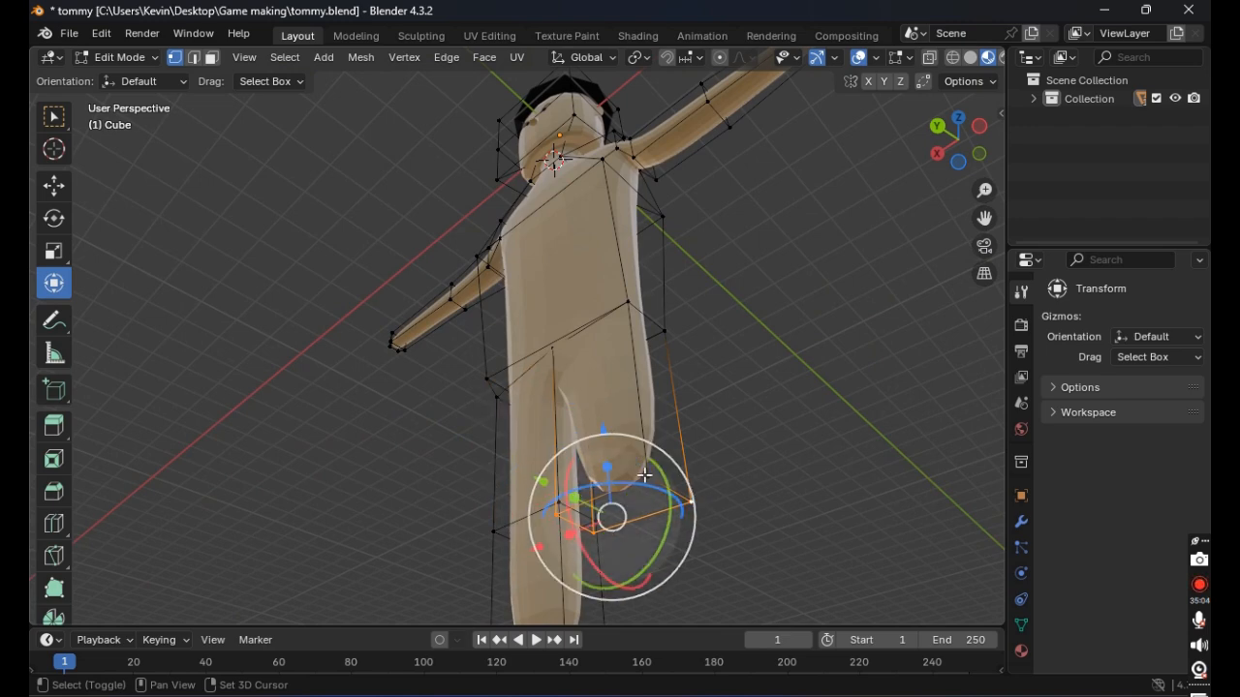
shift+click(652, 483)
middle_drag(738, 453, 794, 462)
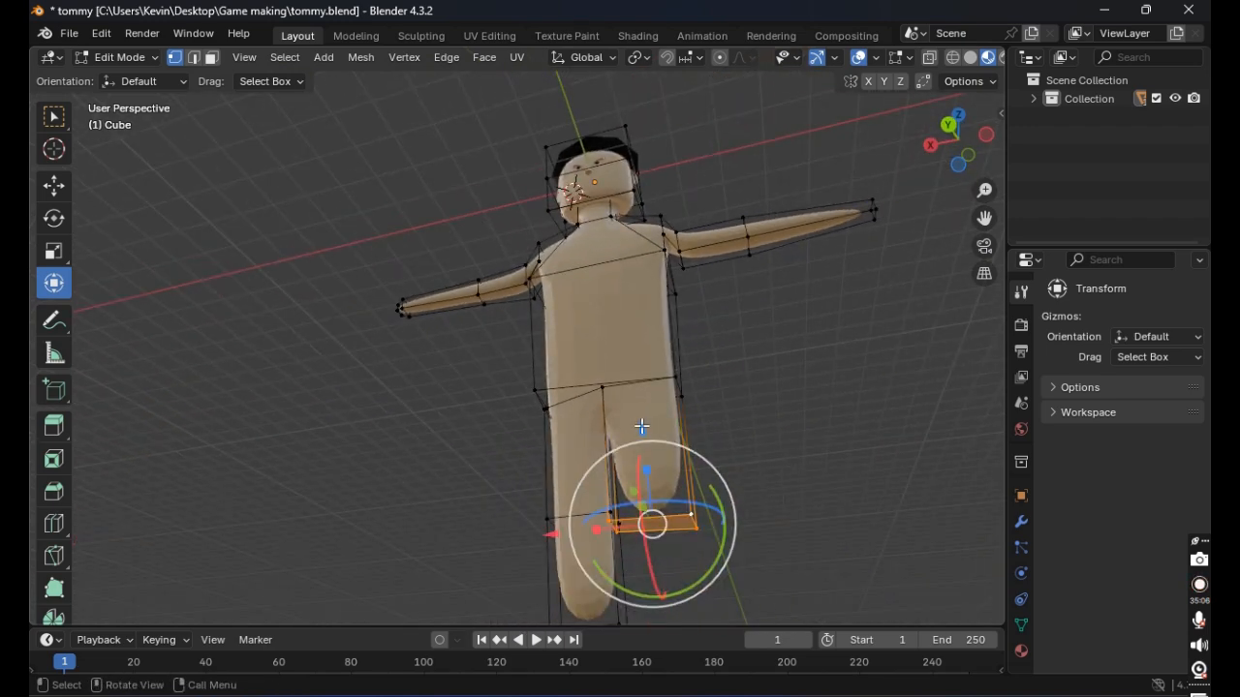
drag(644, 429, 643, 415)
middle_drag(643, 415, 707, 465)
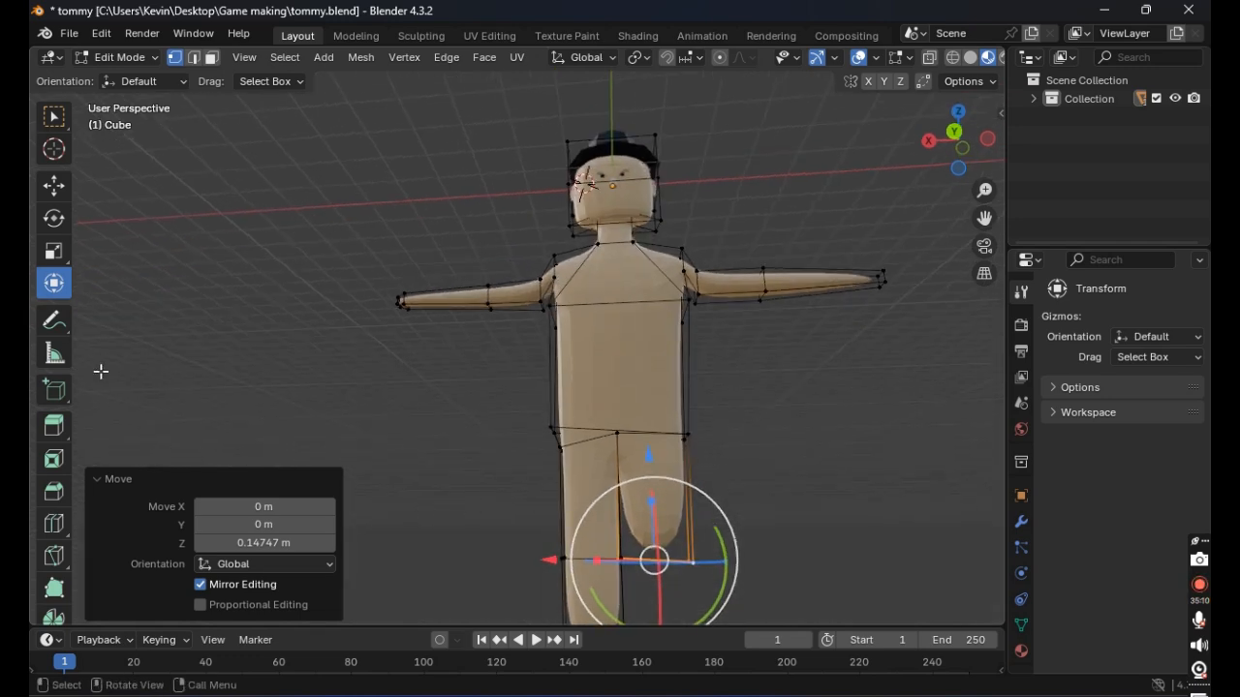
Step: Extrude the second leg's bottom face along its normal down to the first leg's foot level
click(54, 426)
scroll(691, 475, down, 3)
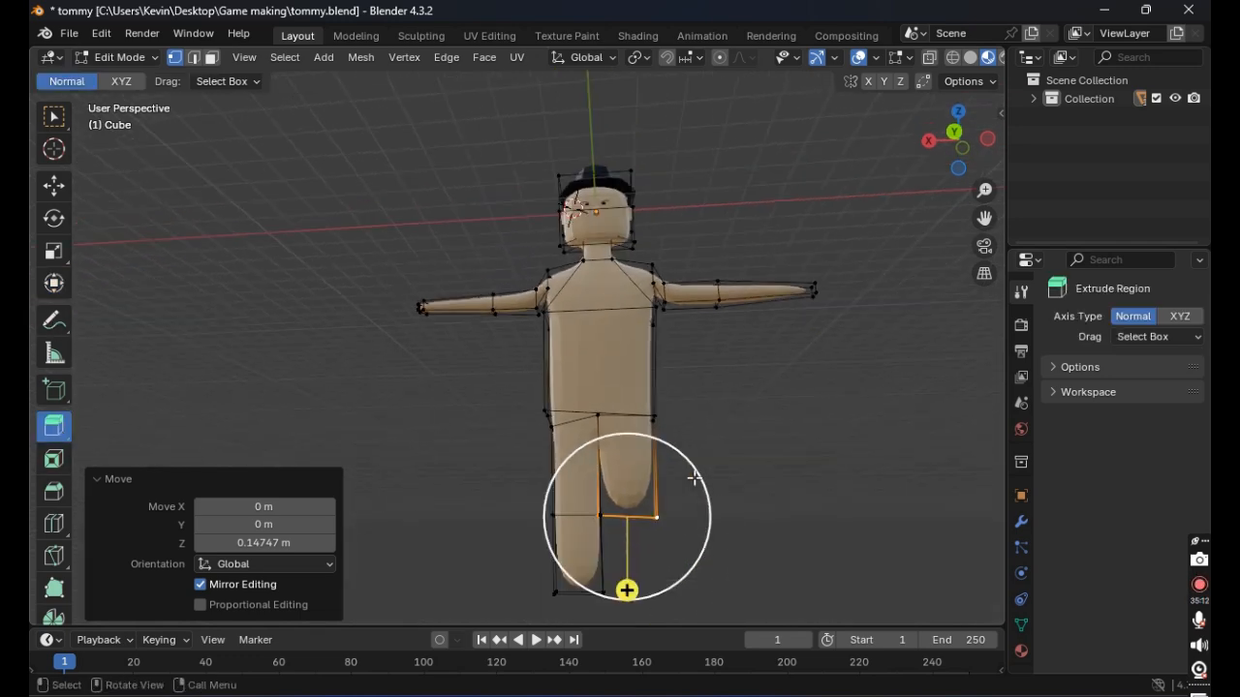
drag(607, 554, 613, 619)
middle_drag(723, 476, 724, 473)
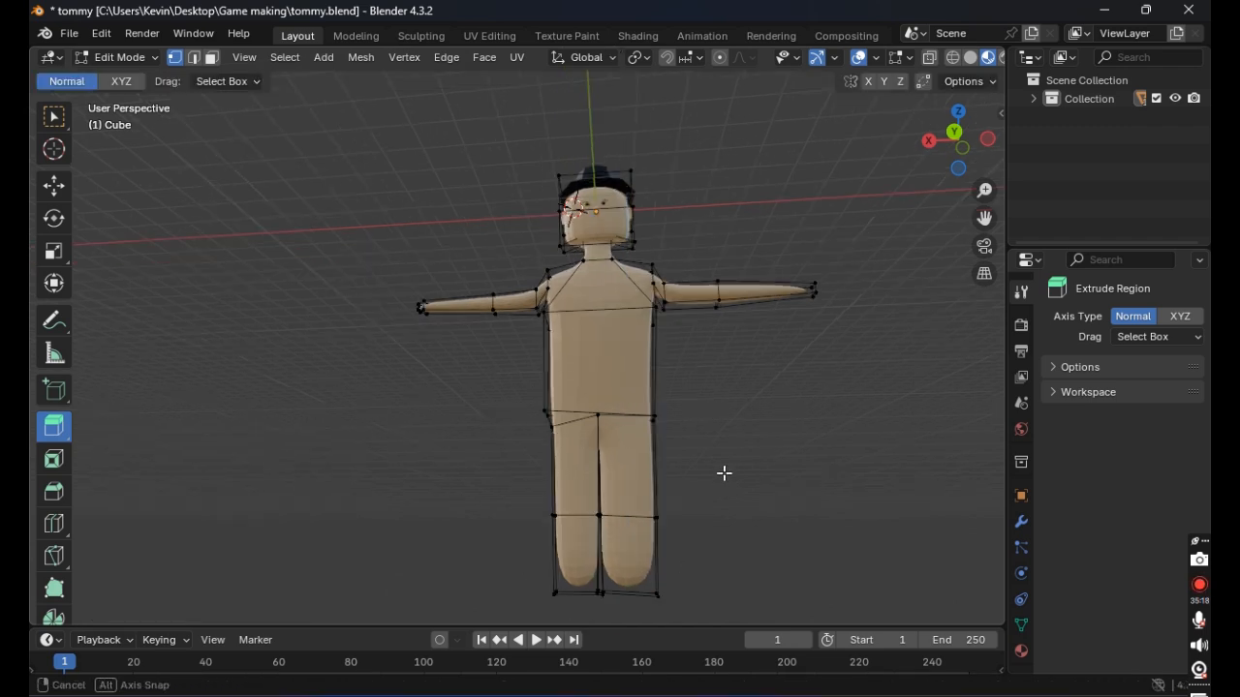
scroll(731, 500, up, 3)
shift+middle_drag(811, 523, 749, 412)
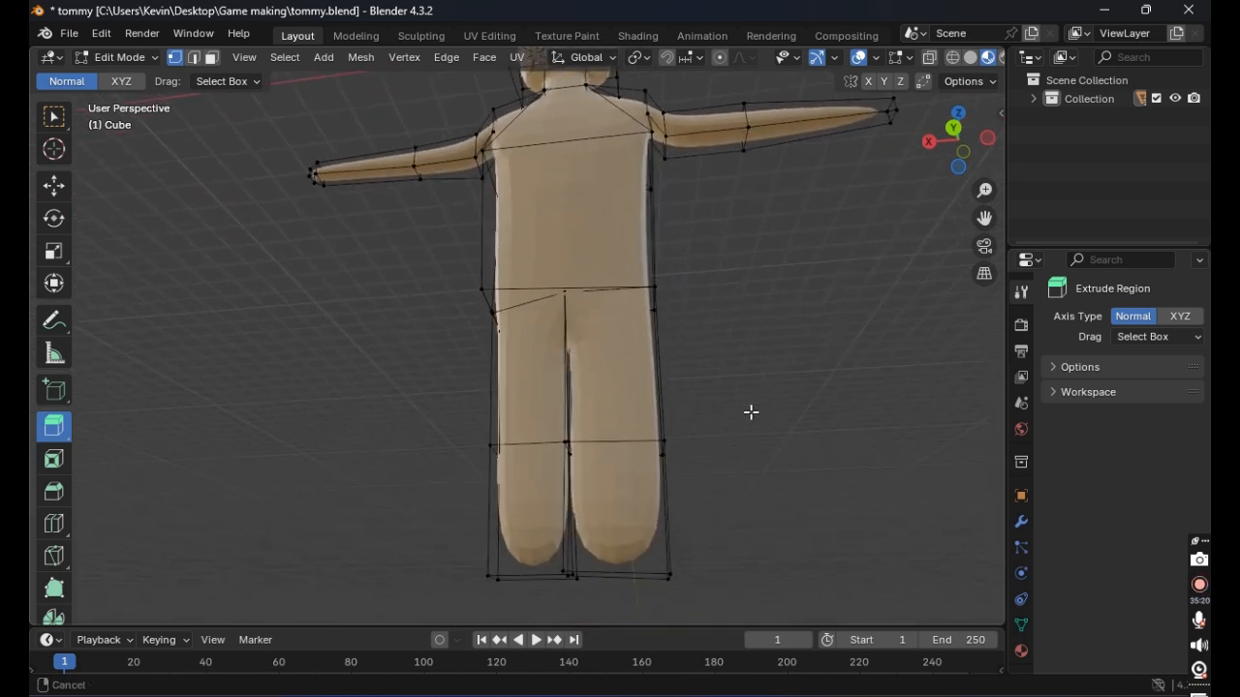
Step: Undo the extrusion of the second leg's lower segment
middle_drag(602, 494, 589, 575)
drag(594, 570, 608, 557)
middle_drag(618, 557, 686, 522)
key(ctrl+z)
key(ctrl+z)
key(ctrl+z)
key(ctrl+z)
key(ctrl+z)
key(ctrl+z)
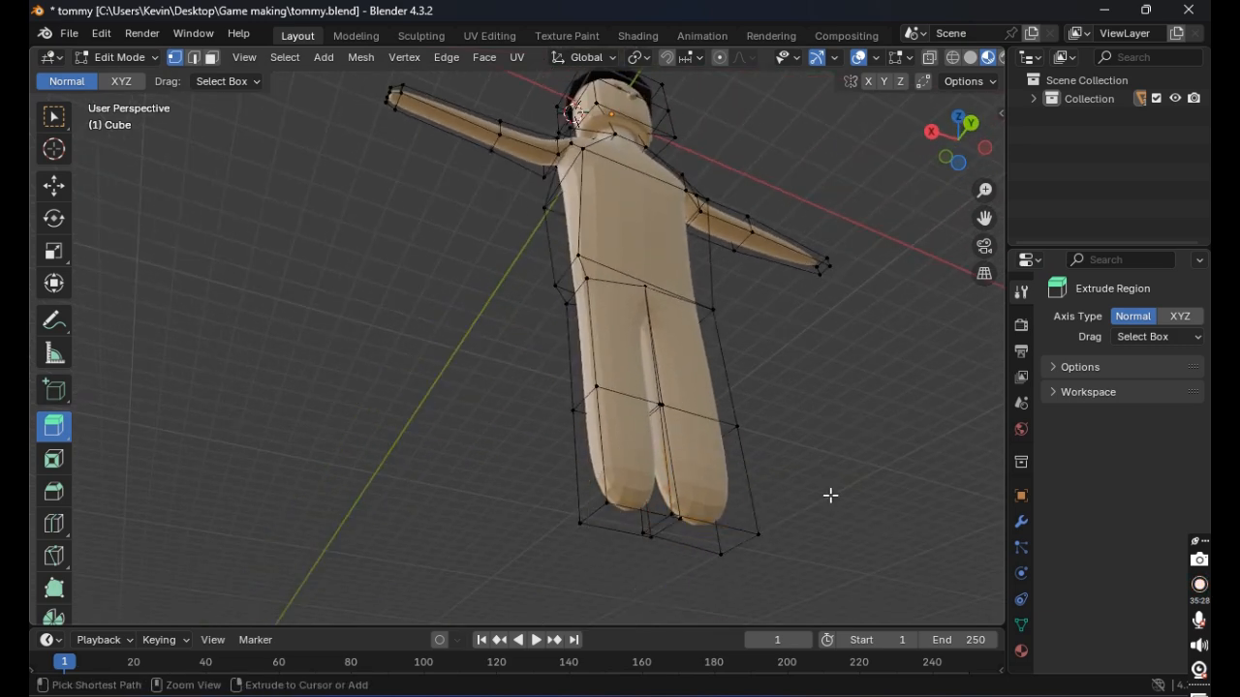
Step: Select all vertices of the longer first leg, narrow it along X and shift it outward from the second leg, and clear the selection
middle_drag(794, 527, 687, 533)
drag(1205, 536, 977, 273)
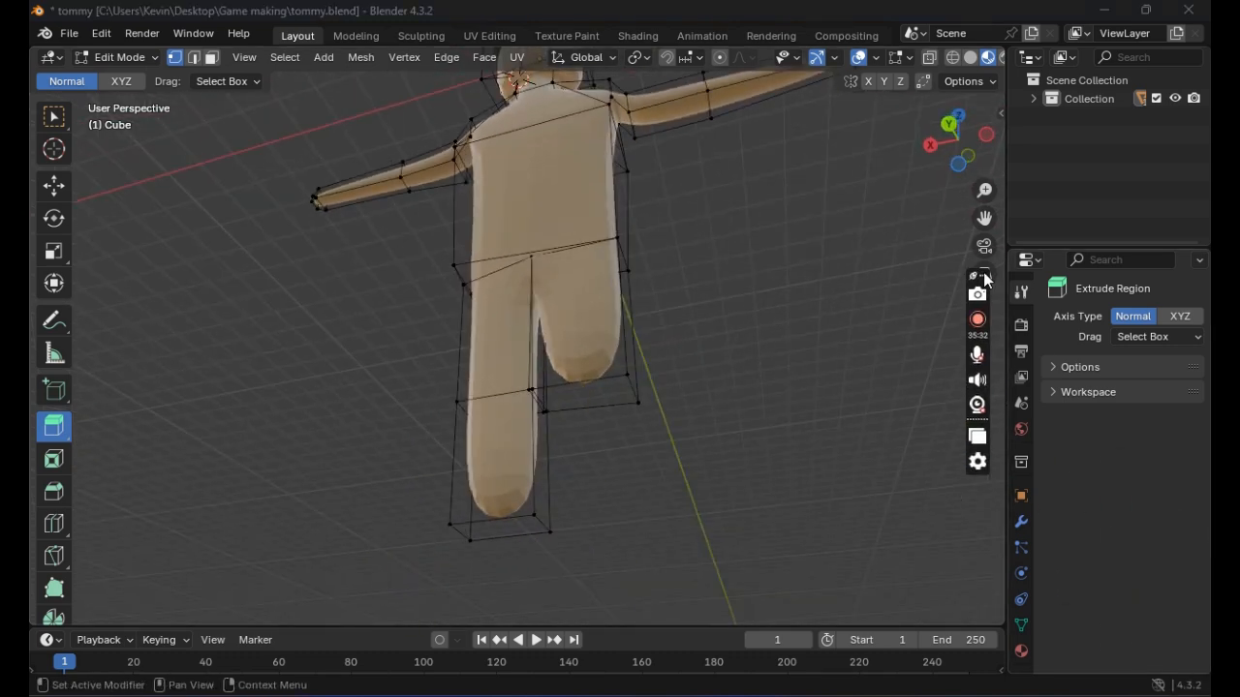
middle_drag(786, 365, 810, 448)
scroll(810, 449, down, 3)
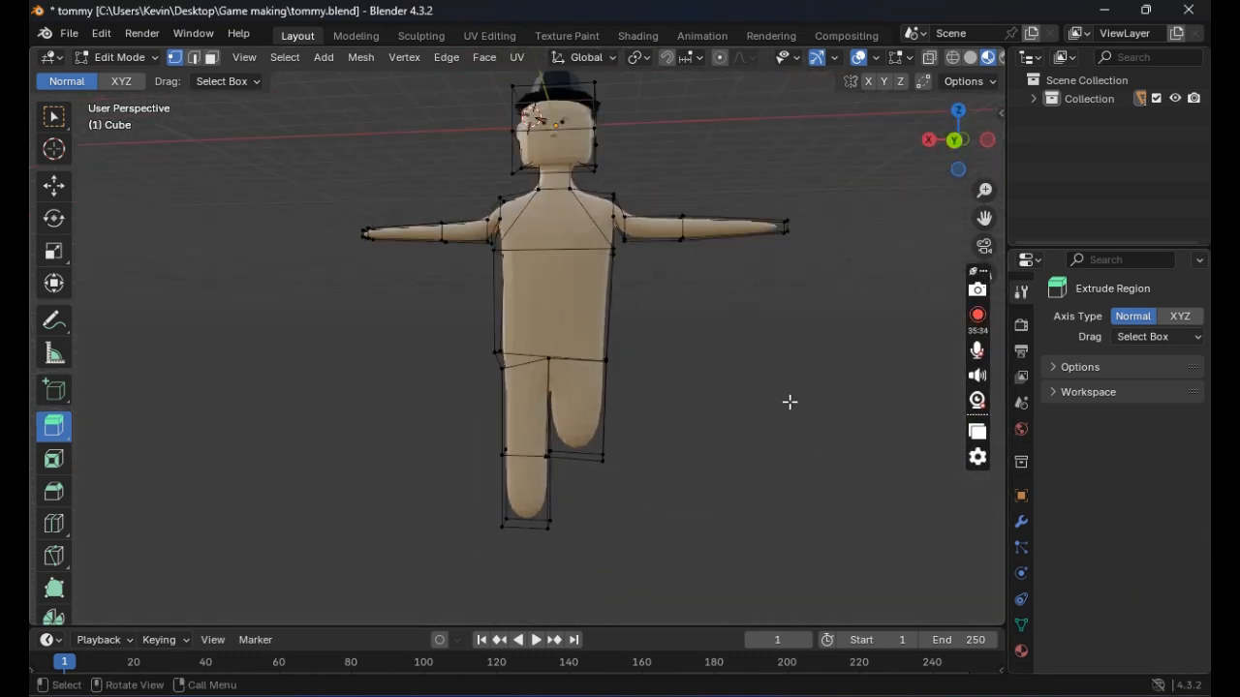
middle_drag(788, 401, 808, 418)
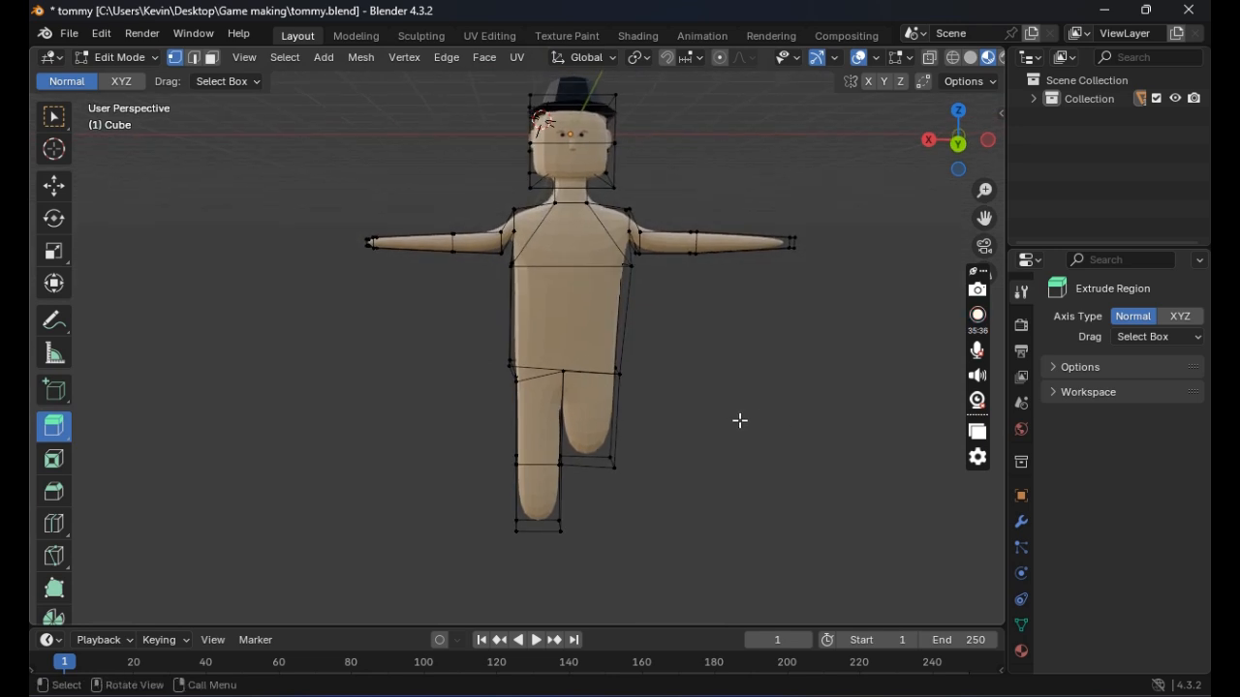
click(559, 511)
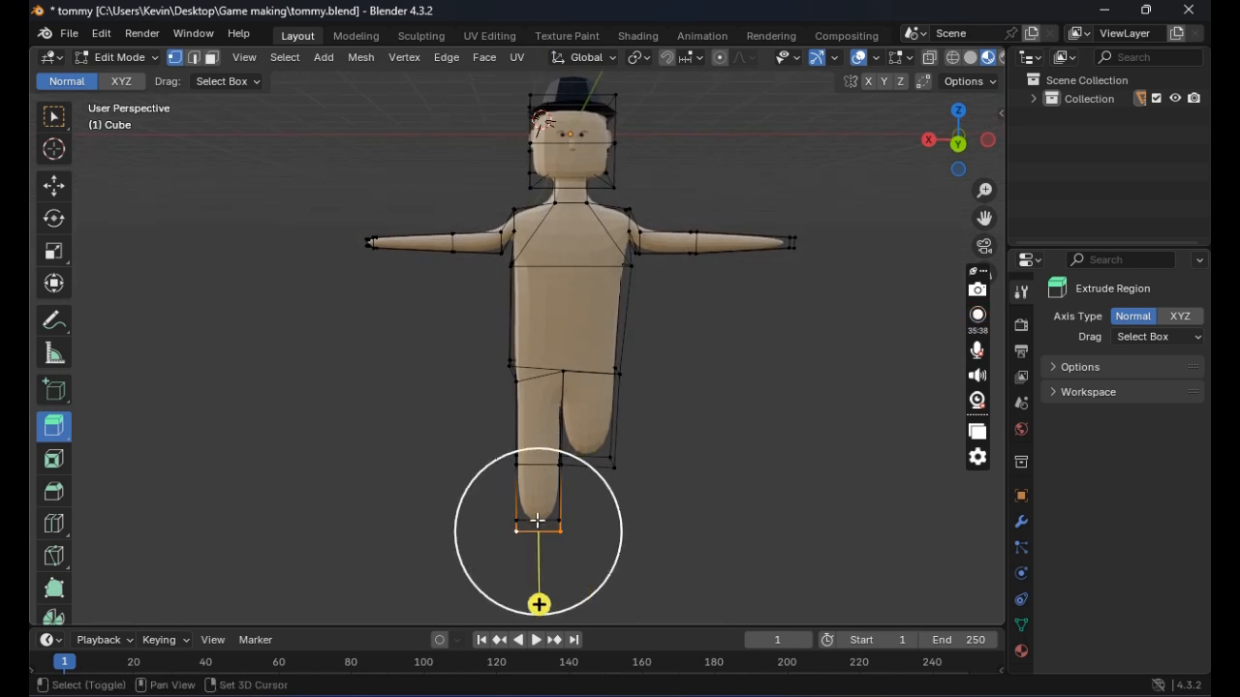
middle_drag(526, 508, 894, 452)
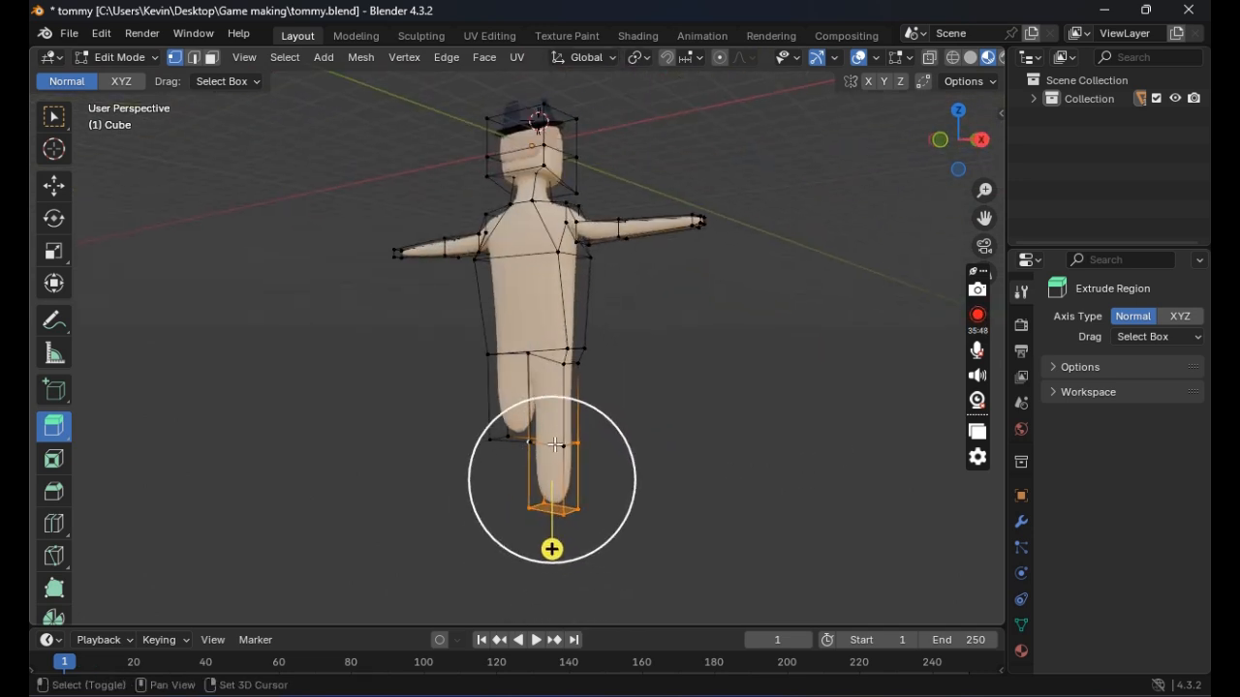
shift+middle_drag(561, 447, 559, 420)
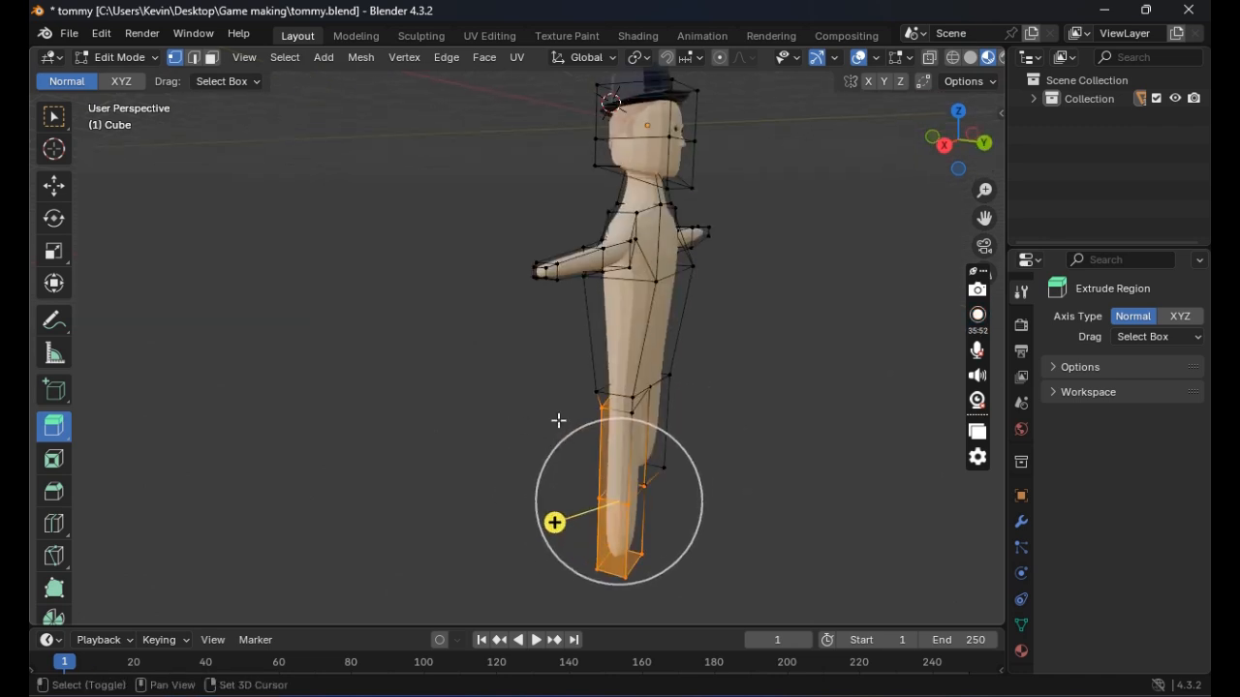
middle_drag(708, 412, 600, 409)
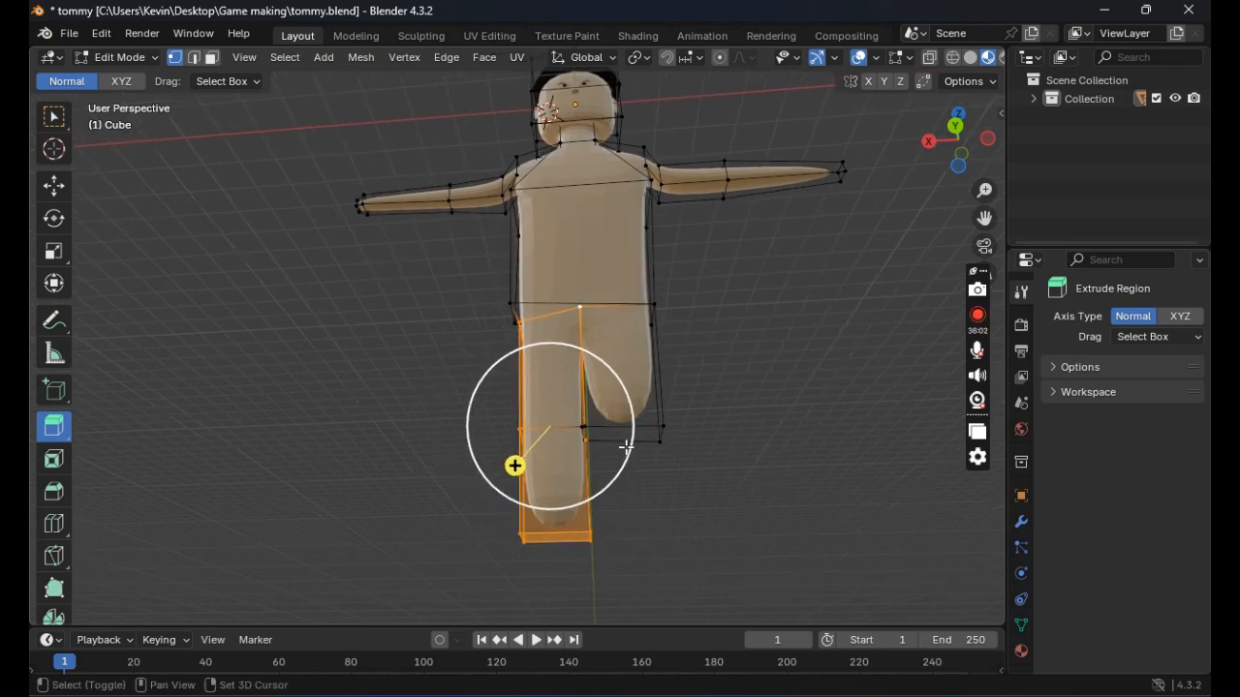
scroll(626, 446, up, 4)
middle_drag(766, 521, 739, 508)
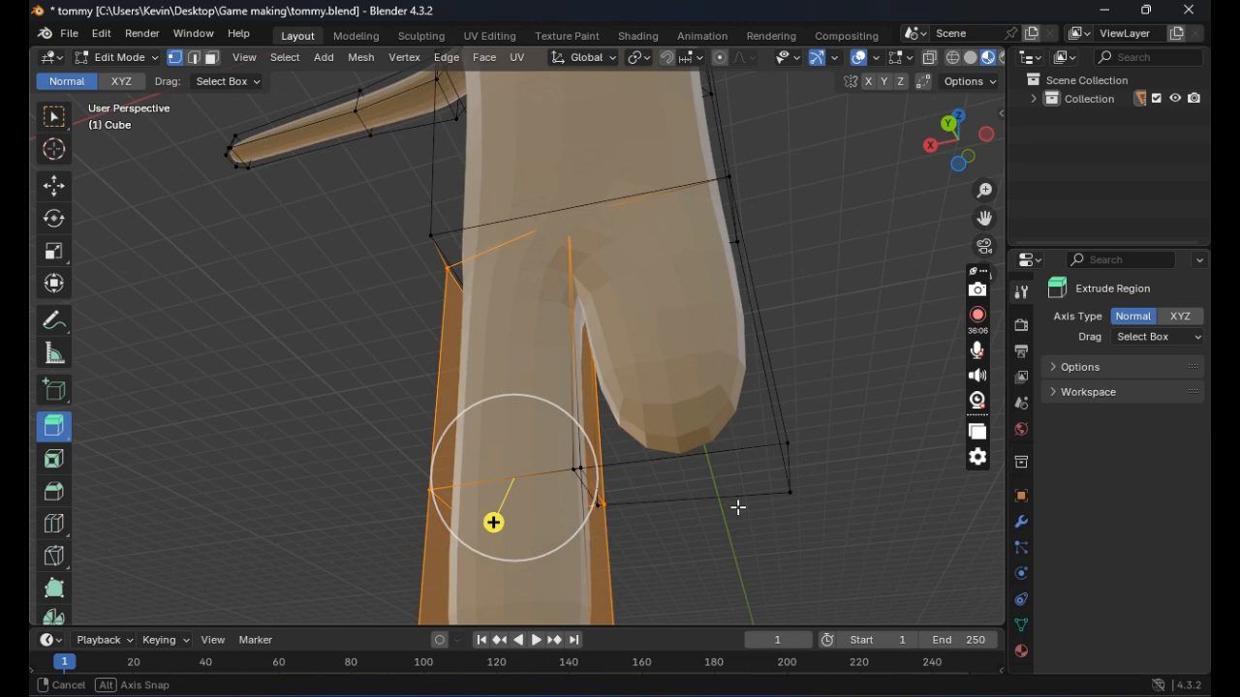
shift+click(586, 469)
scroll(656, 456, down, 4)
middle_drag(657, 459, 715, 487)
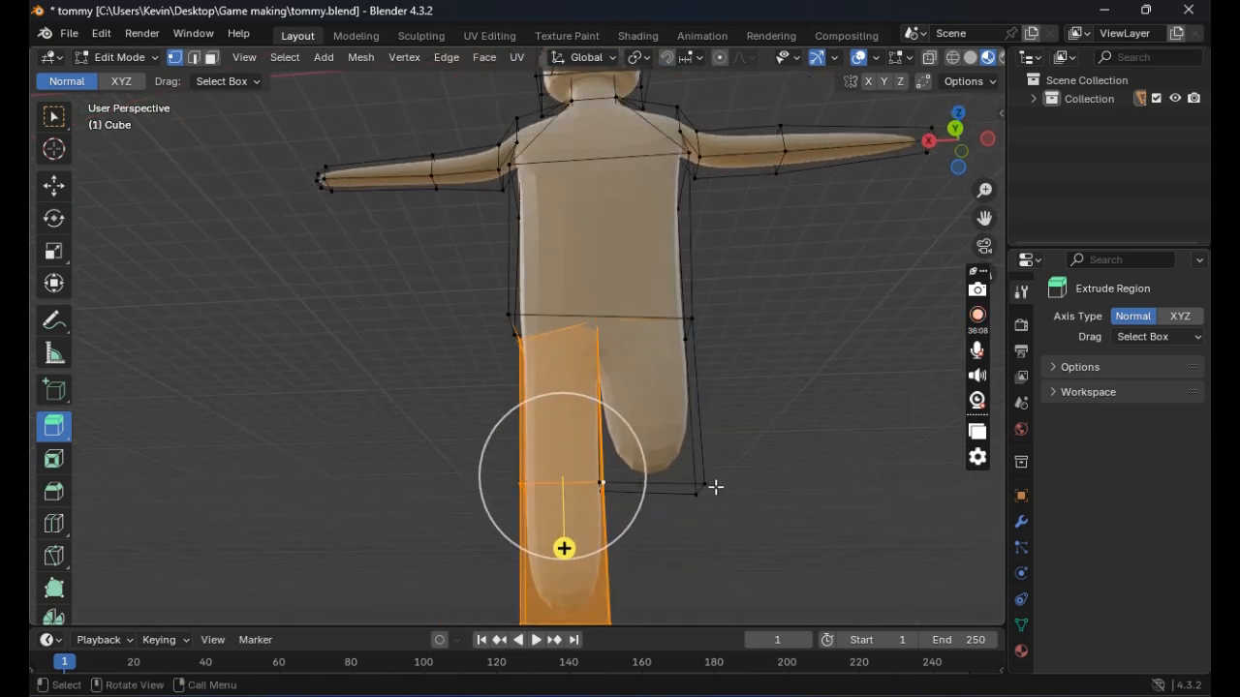
click(54, 283)
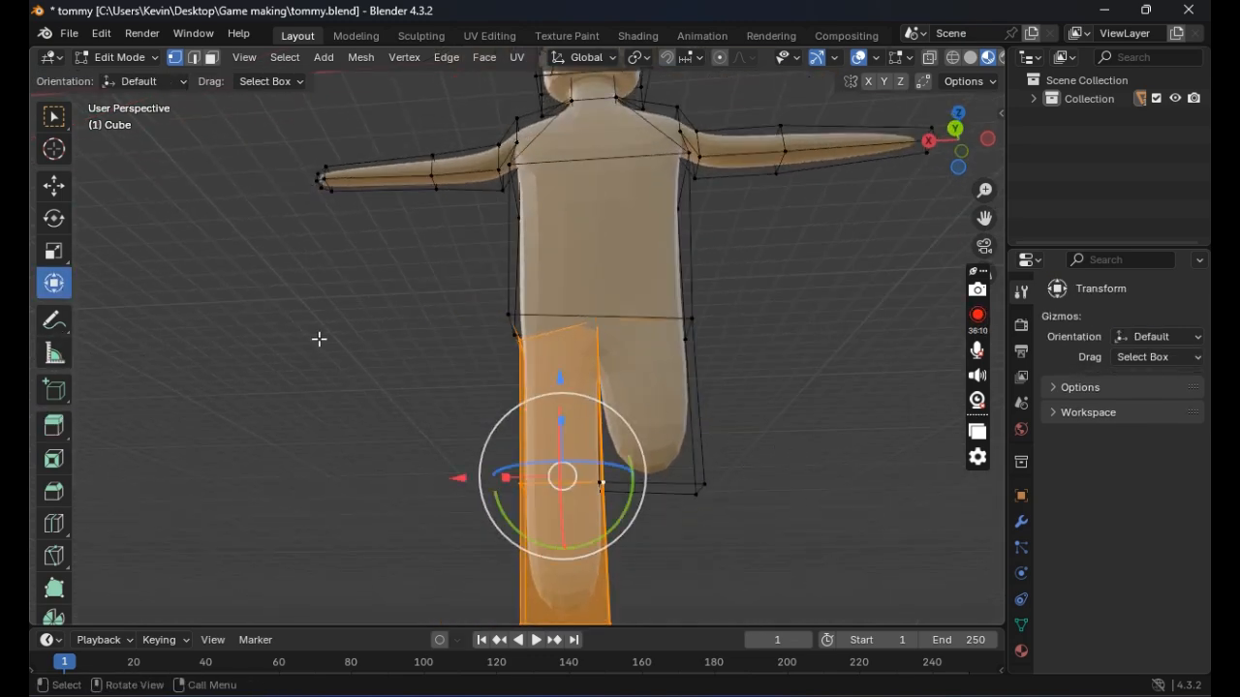
drag(516, 472, 452, 488)
click(770, 406)
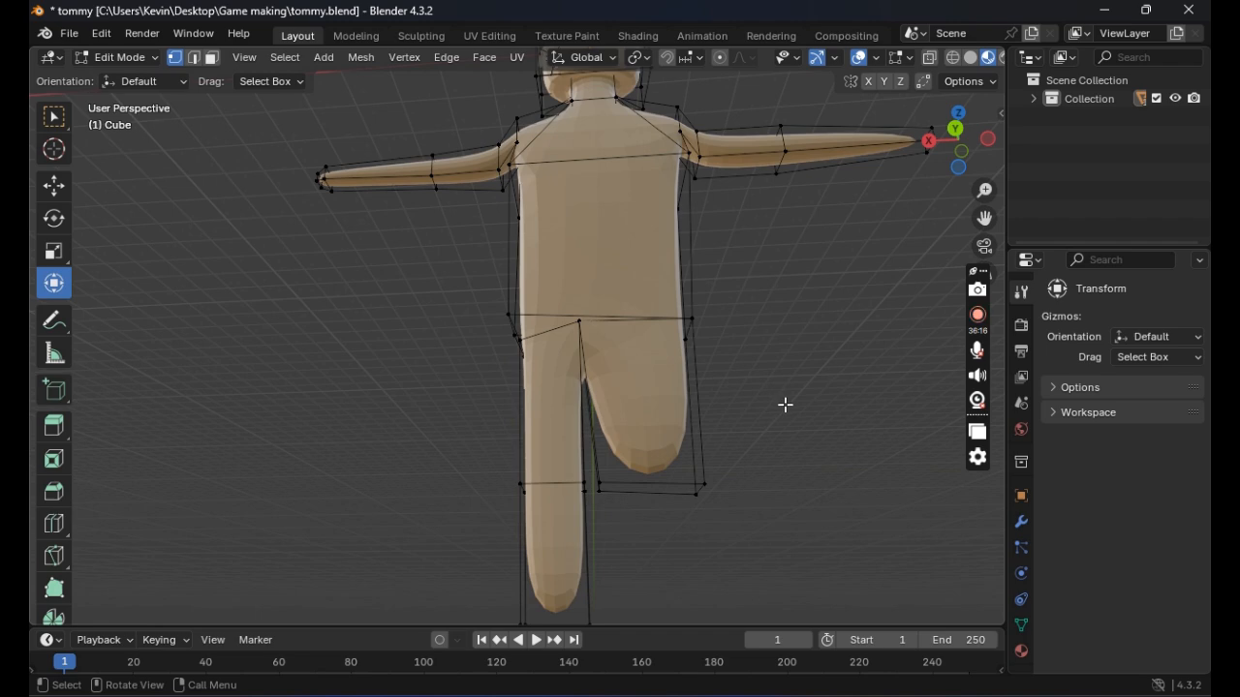
scroll(787, 409, down, 3)
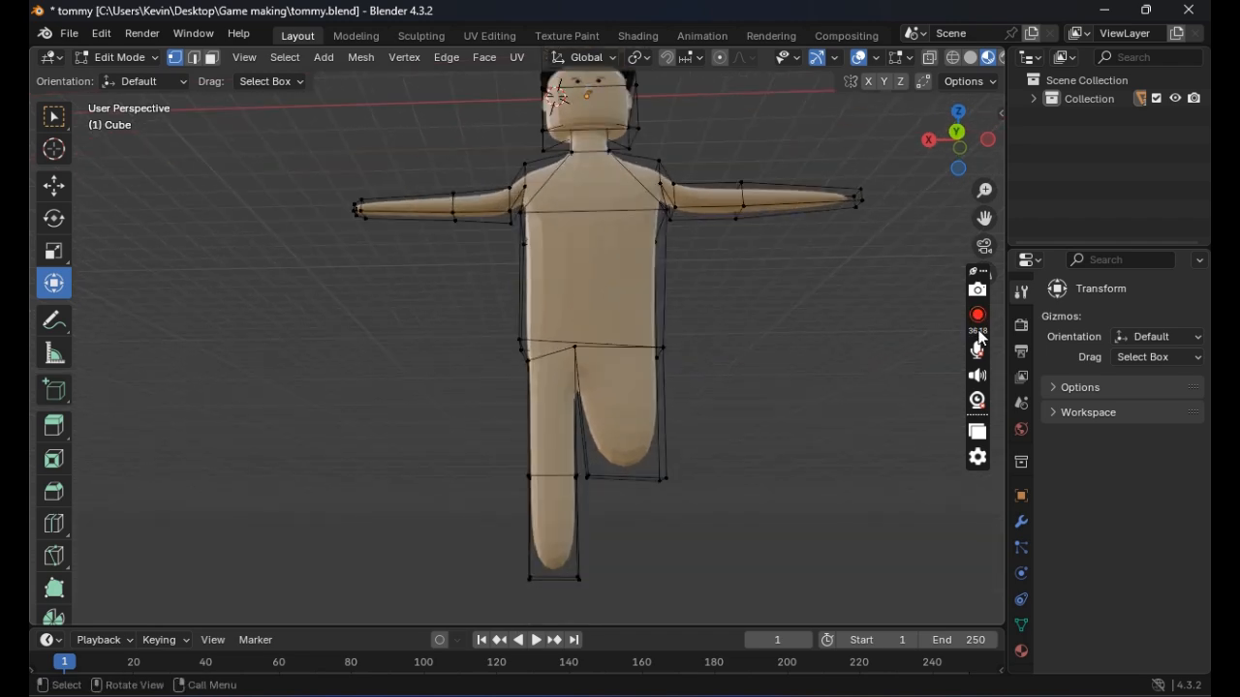